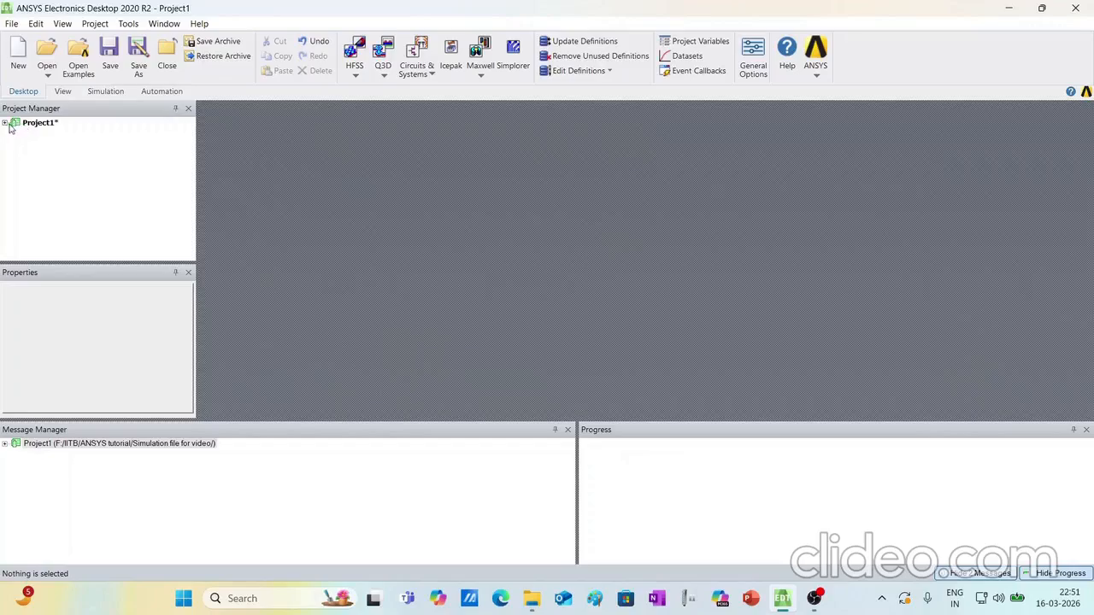
Insert a Maxwell 2D design into Project1
left_click(6, 124)
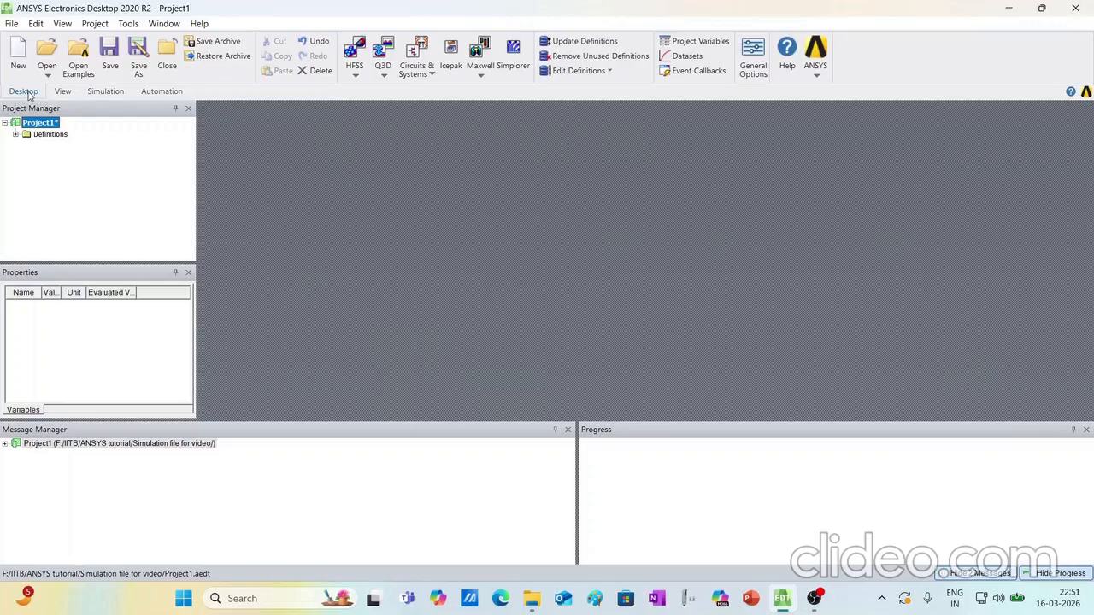
left_click(59, 94)
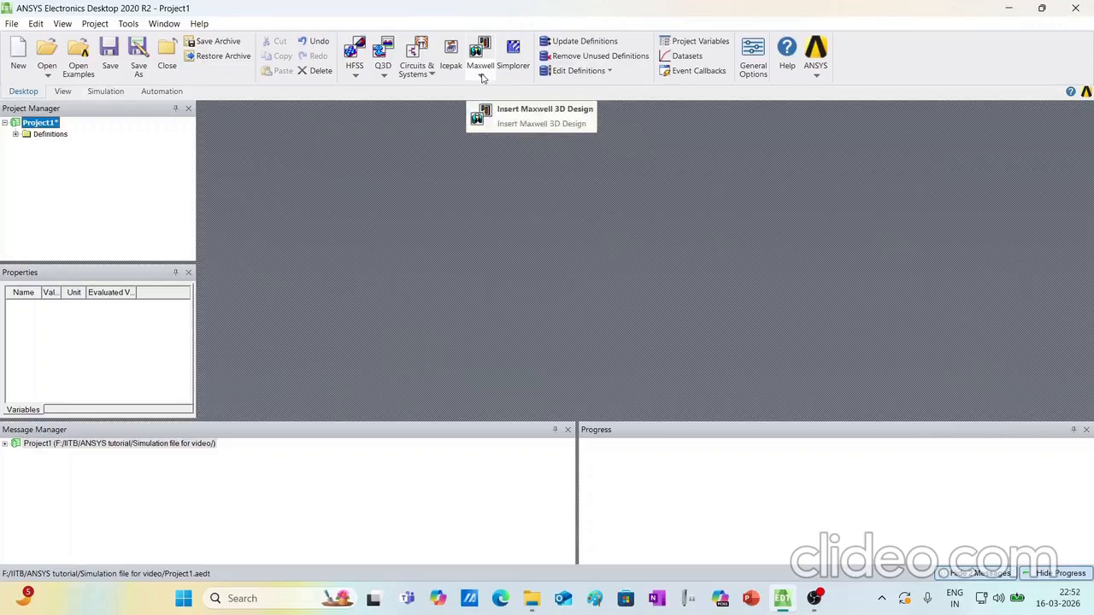
left_click(482, 75)
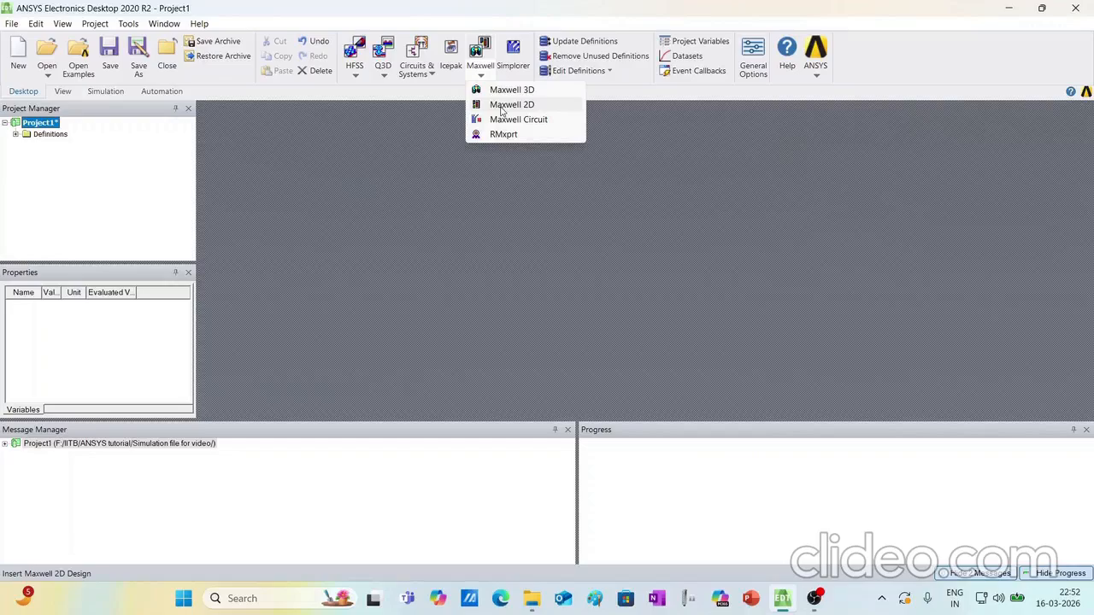
left_click(500, 106)
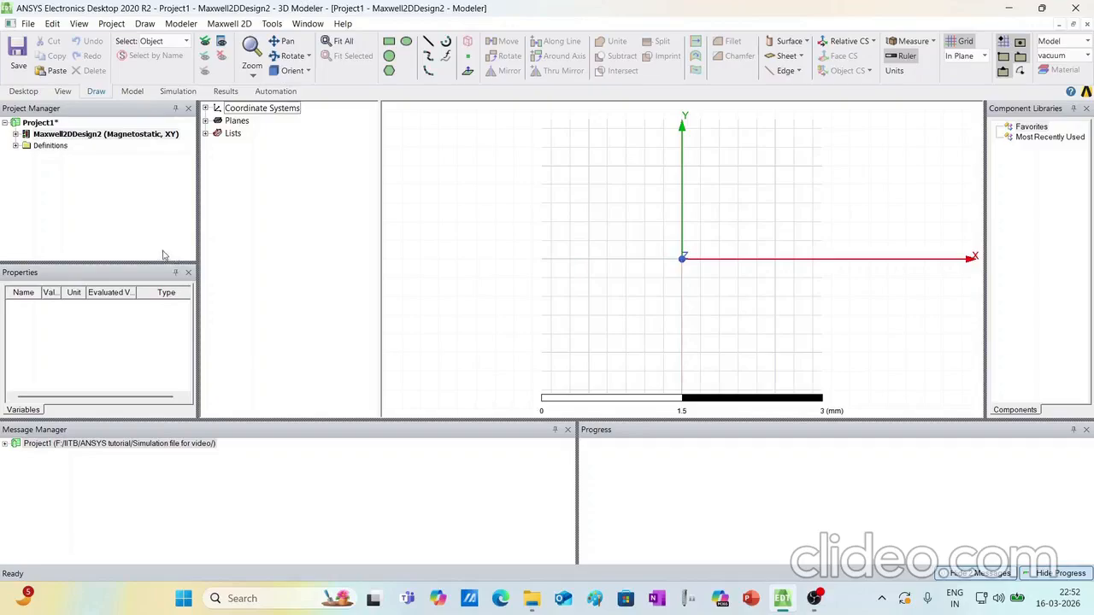
Set the design's solution type to magnetic Transient and expand the design in the project tree
left_click(44, 137)
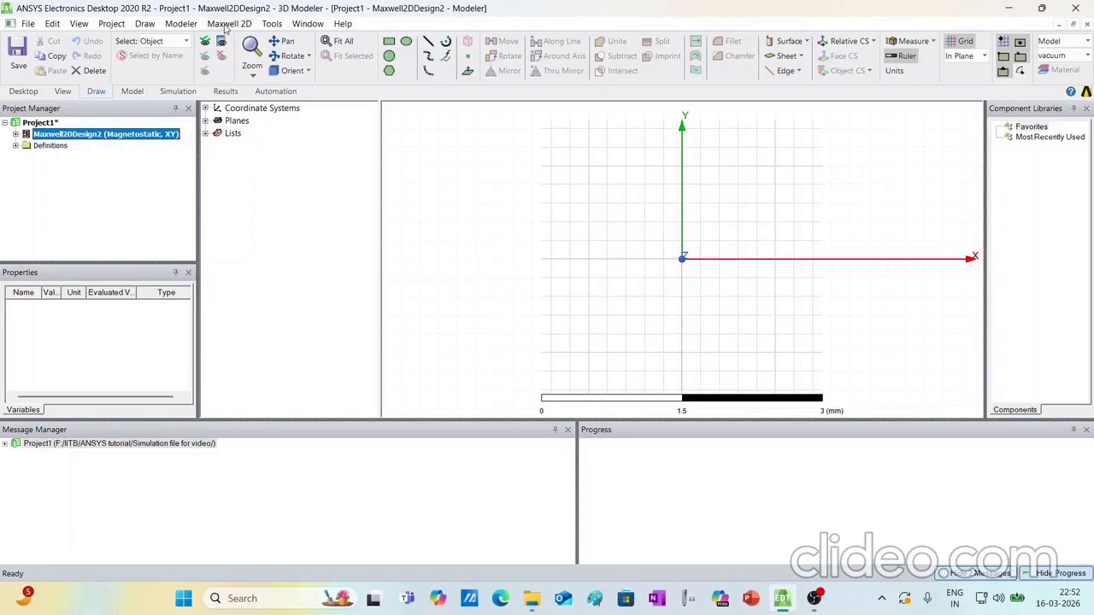
left_click(226, 24)
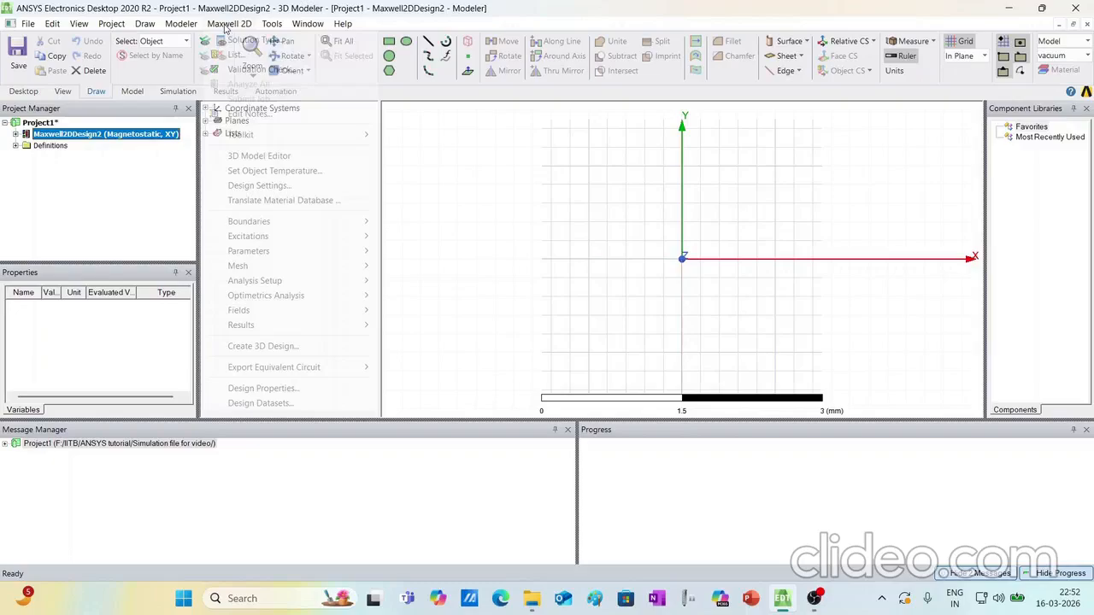
left_click(237, 41)
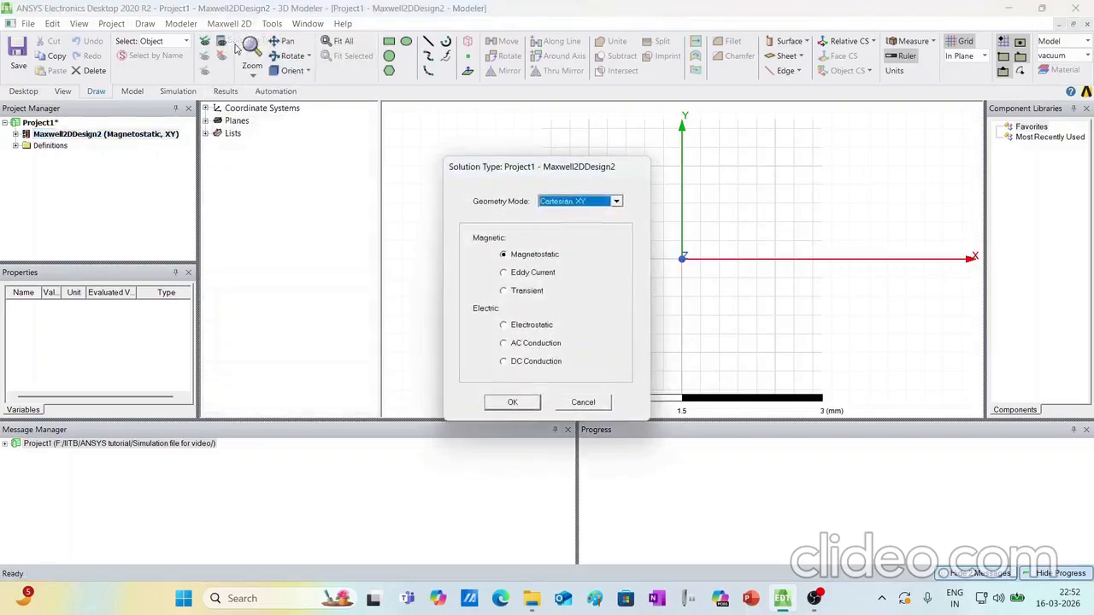
left_click(503, 292)
left_click(513, 403)
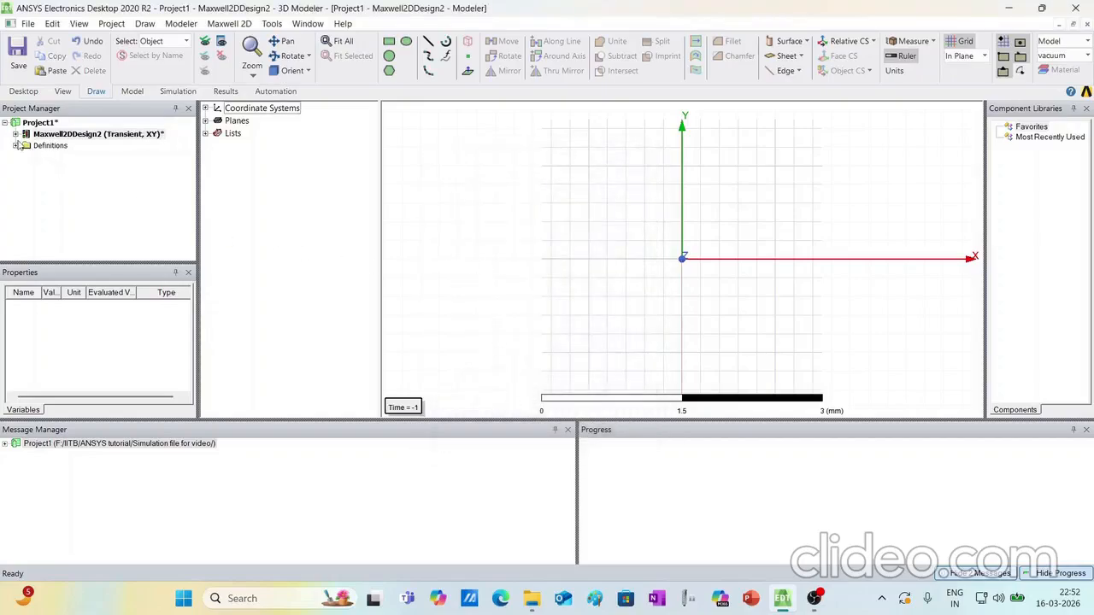
left_click(16, 134)
scroll(73, 184, "down", 1)
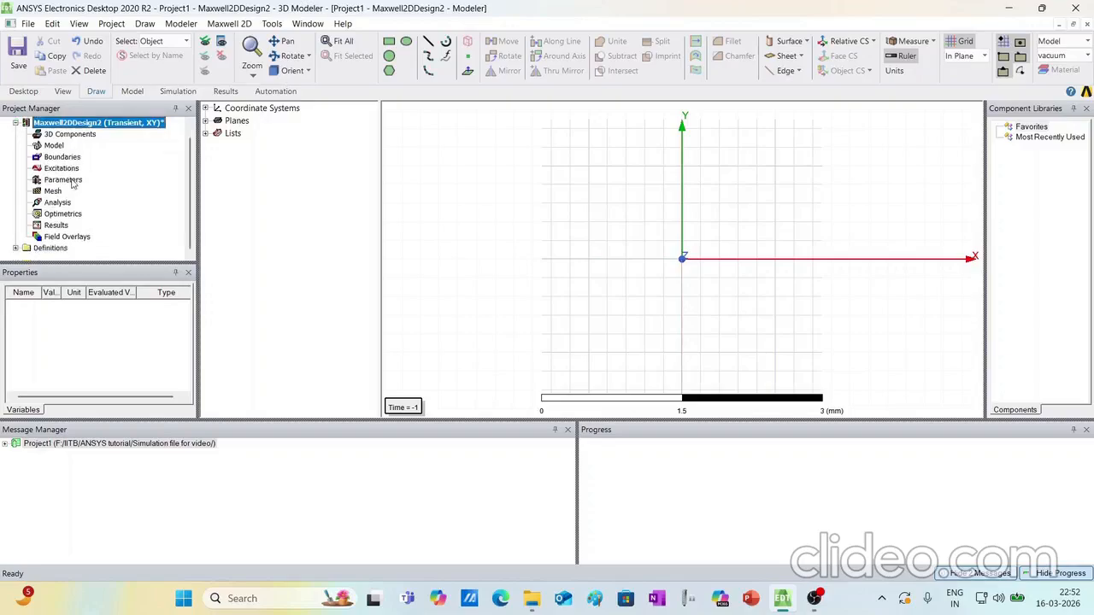
scroll(72, 184, "up", 1)
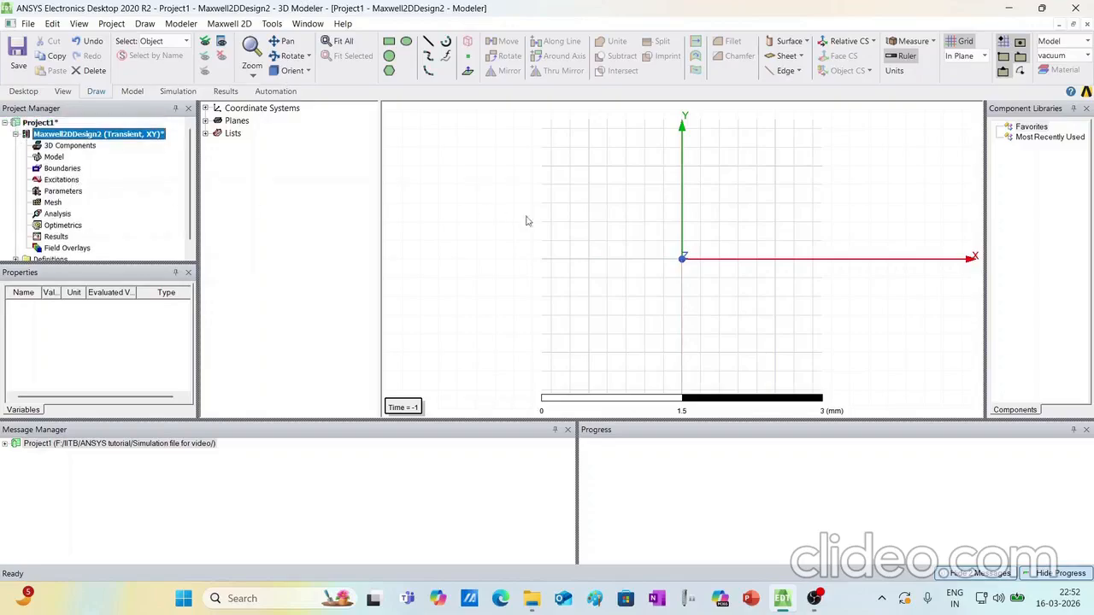
left_click(890, 321)
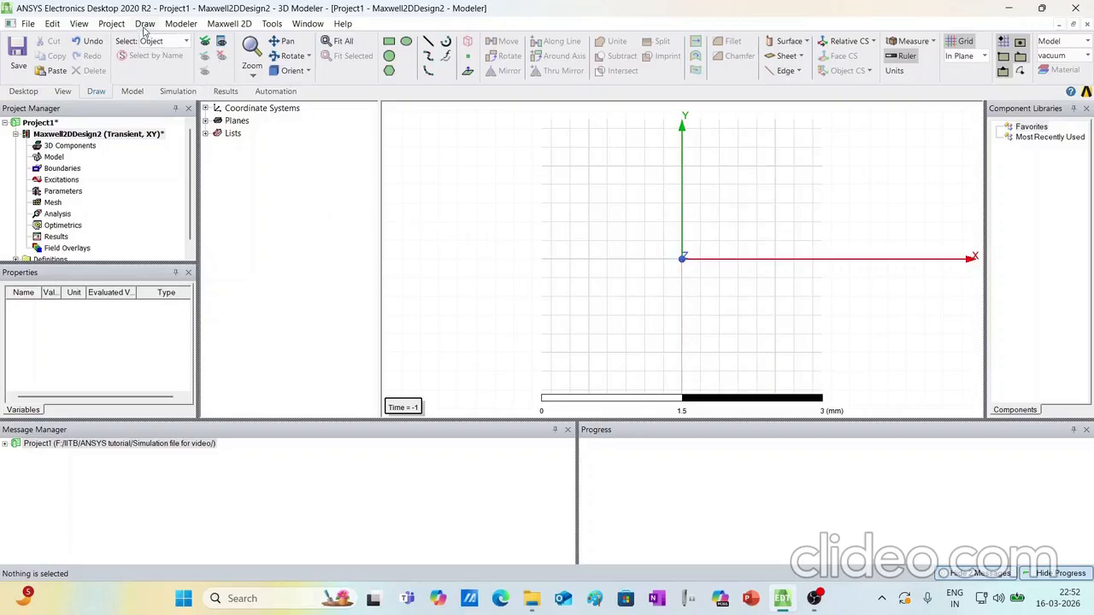
Start a SlotCore user-defined primitive from the RMxprt library
left_click(144, 24)
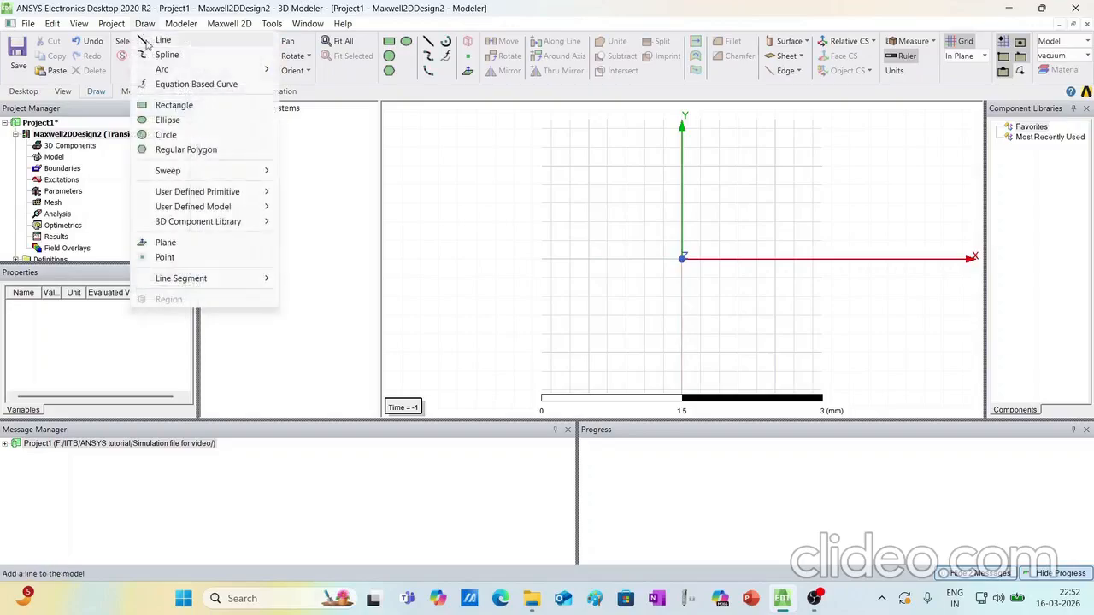
mouse_move(169, 196)
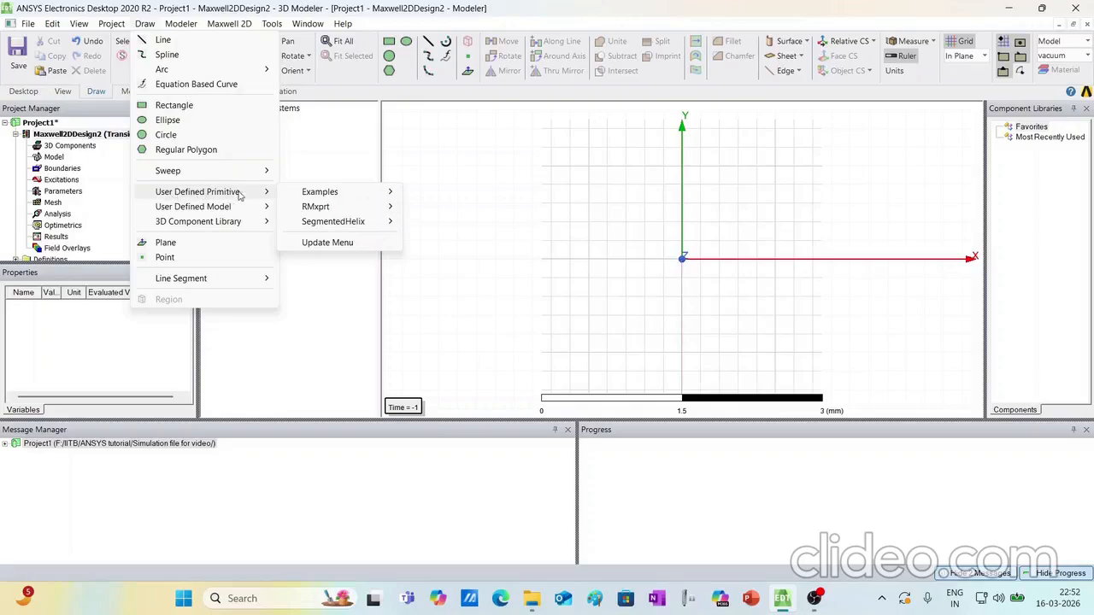
mouse_move(316, 207)
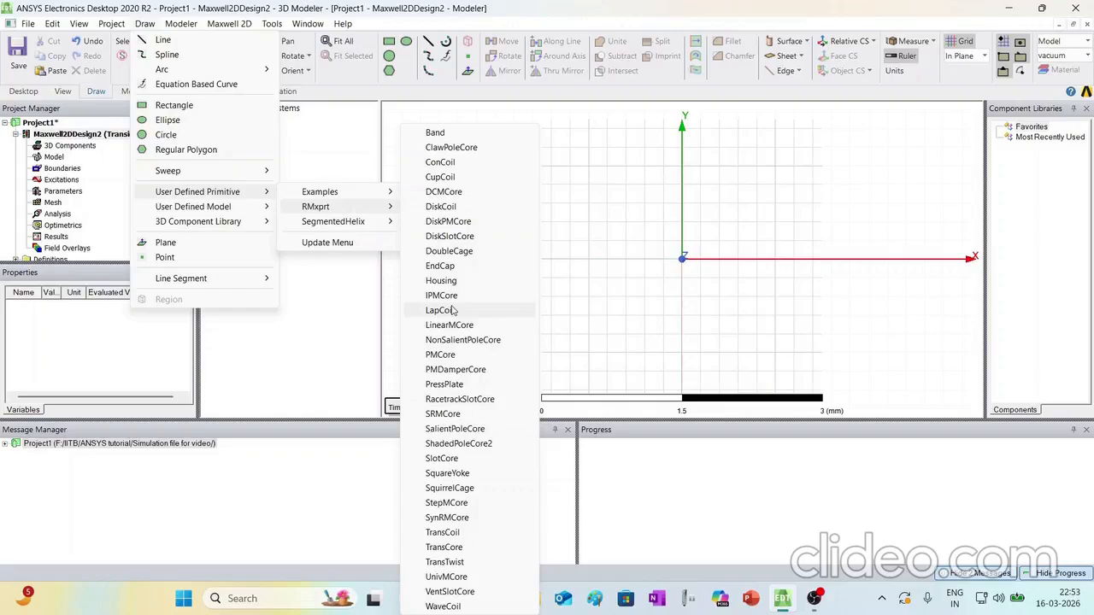
left_click(441, 459)
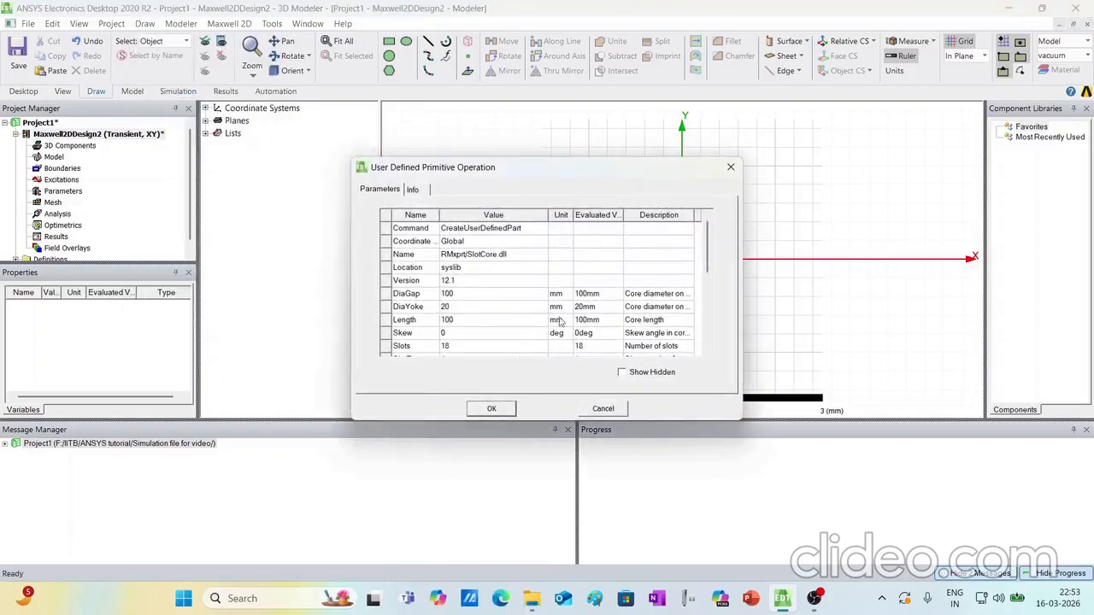
Assign the core's DiaGap to a new length variable D with a value of 96 mm
left_click(459, 296)
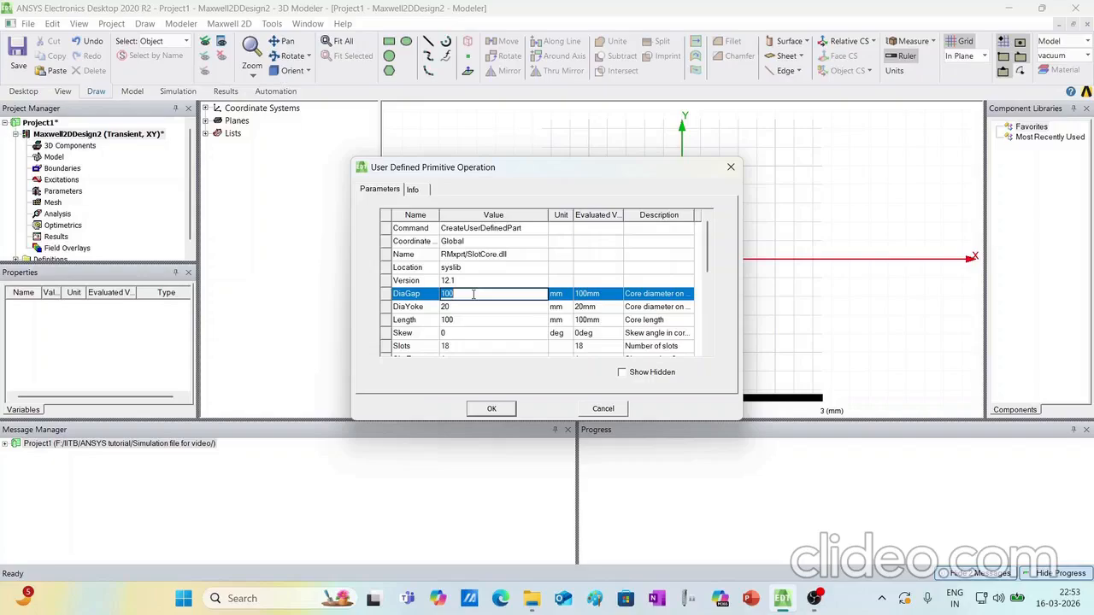
left_click(463, 308)
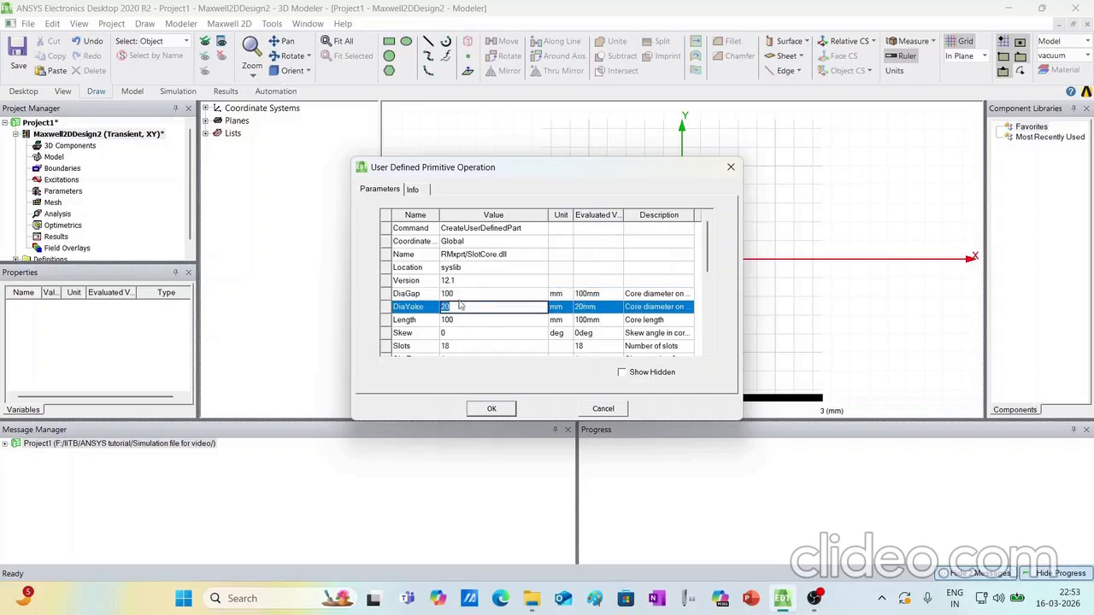
left_click(459, 294)
left_click(459, 294)
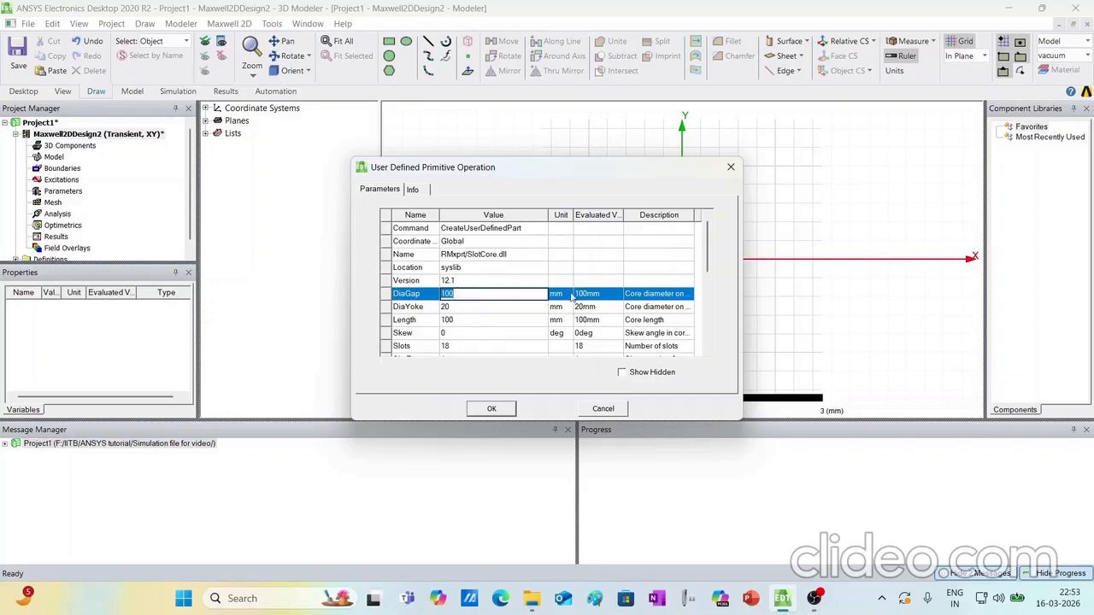
left_click(460, 295)
key("BackSpace")
key("BackSpace")
key("BackSpace")
type("D")
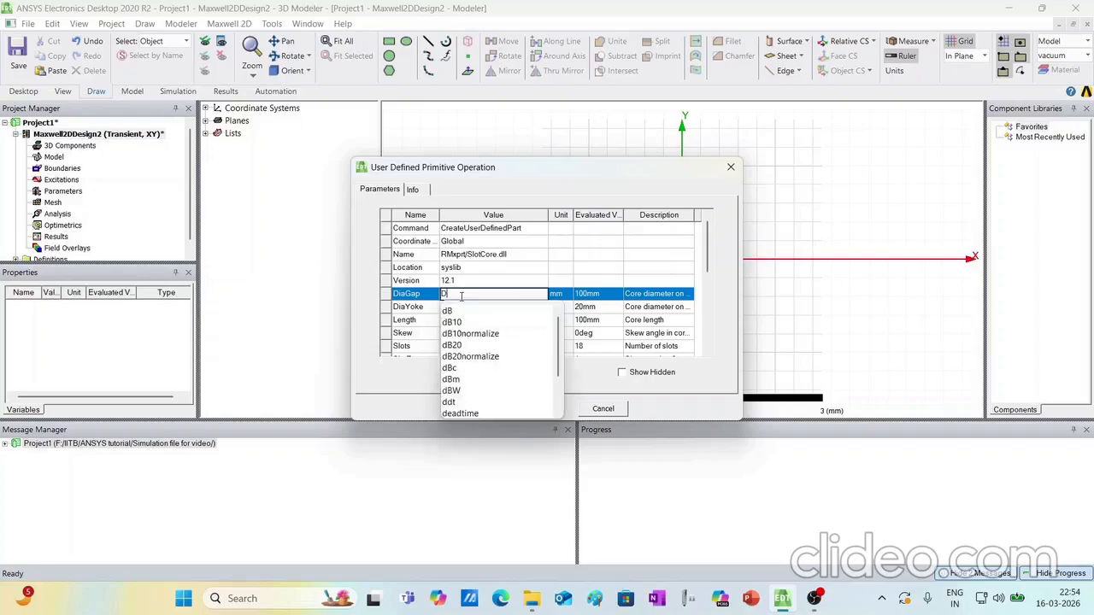
key("Return")
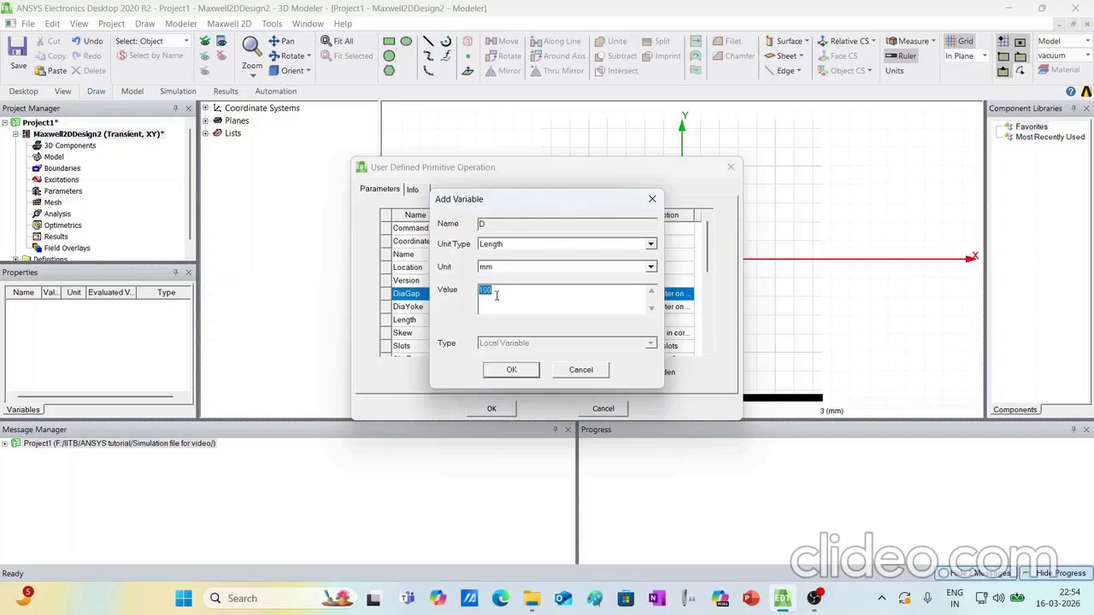
key("BackSpace")
type("98")
left_click(511, 373)
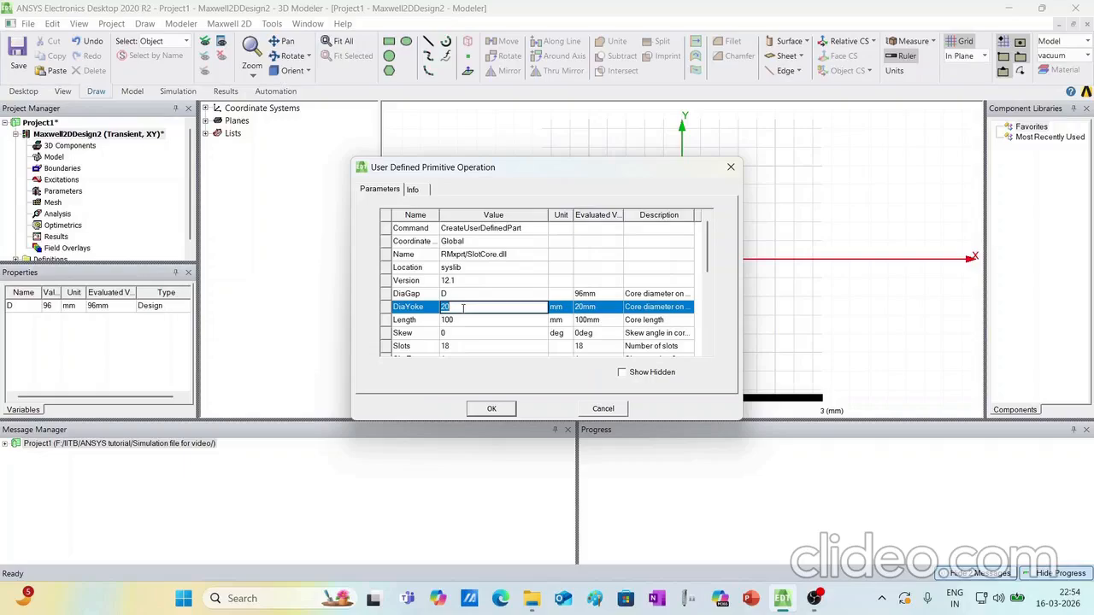
Assign DiaYoke to a new length variable Do of 160 mm and set the core Length to 0 mm
type("Do")
key("Return")
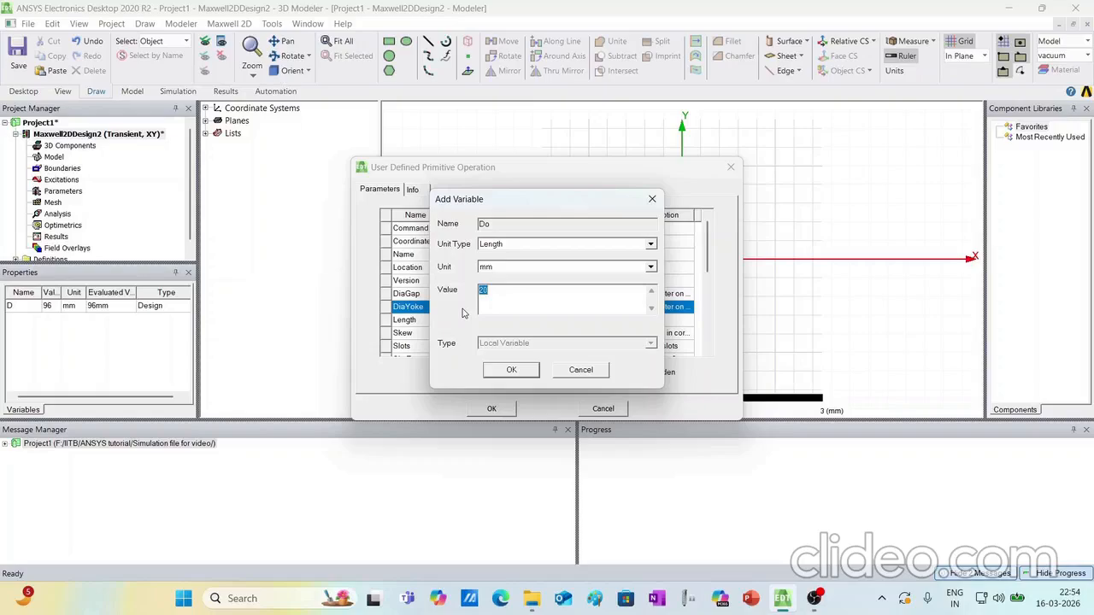
type("160")
left_click(521, 370)
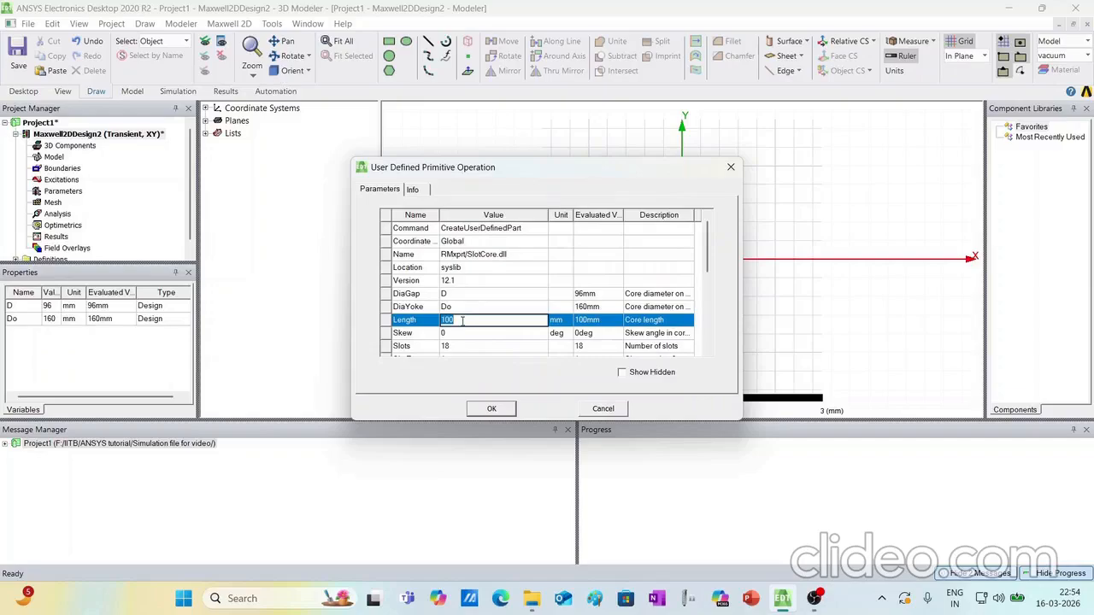
type("0")
Assign the number of slots to a new unitless variable Qs with a value of 36
scroll(465, 320, "down", 1)
left_click(456, 306)
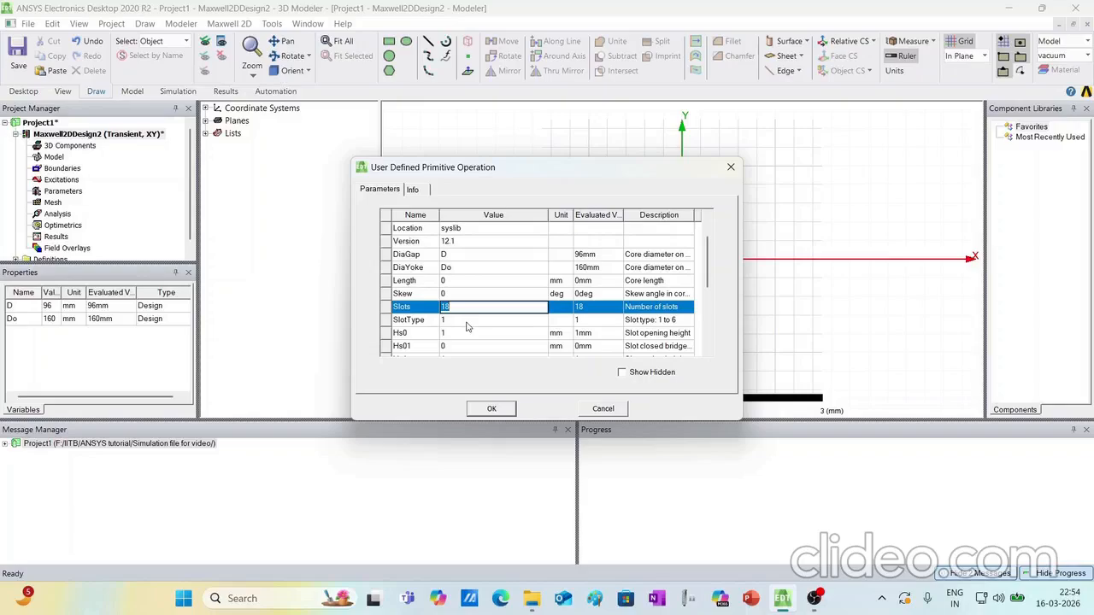
key("BackSpace")
type("Qs")
key("Return")
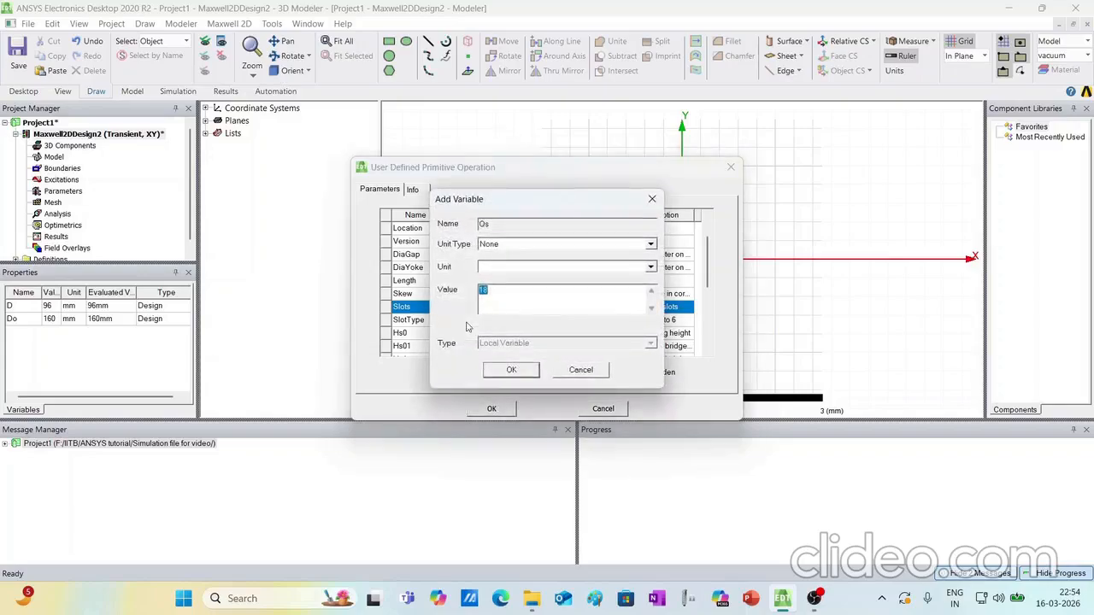
key("BackSpace")
type("36")
left_click(511, 370)
Widen the parameter table's Value and Description columns and set SlotType to 2
left_click(506, 318)
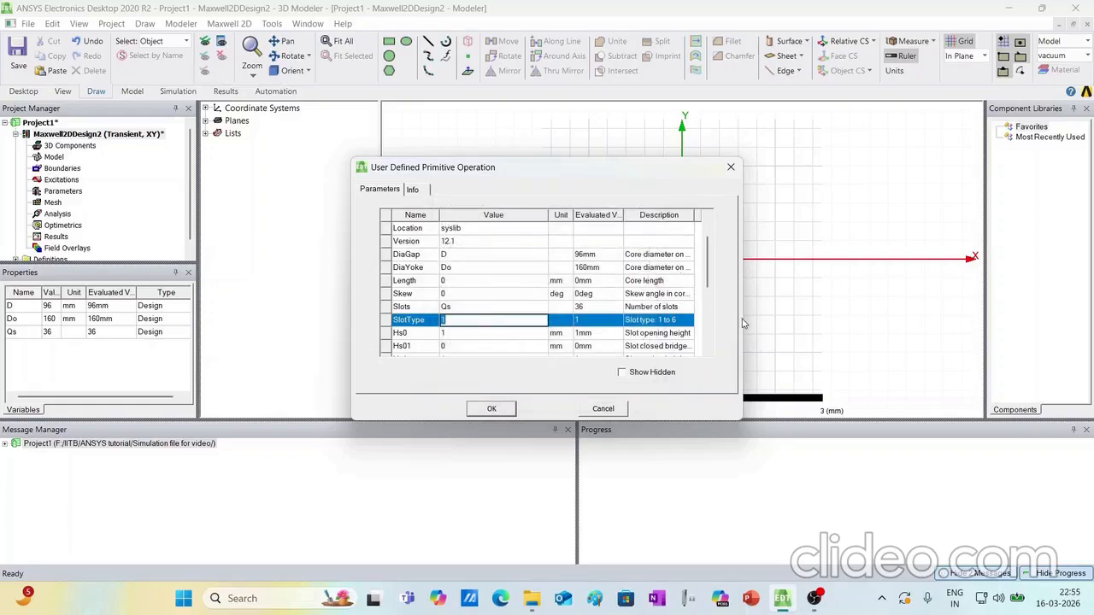
left_click_drag(548, 215, 583, 243)
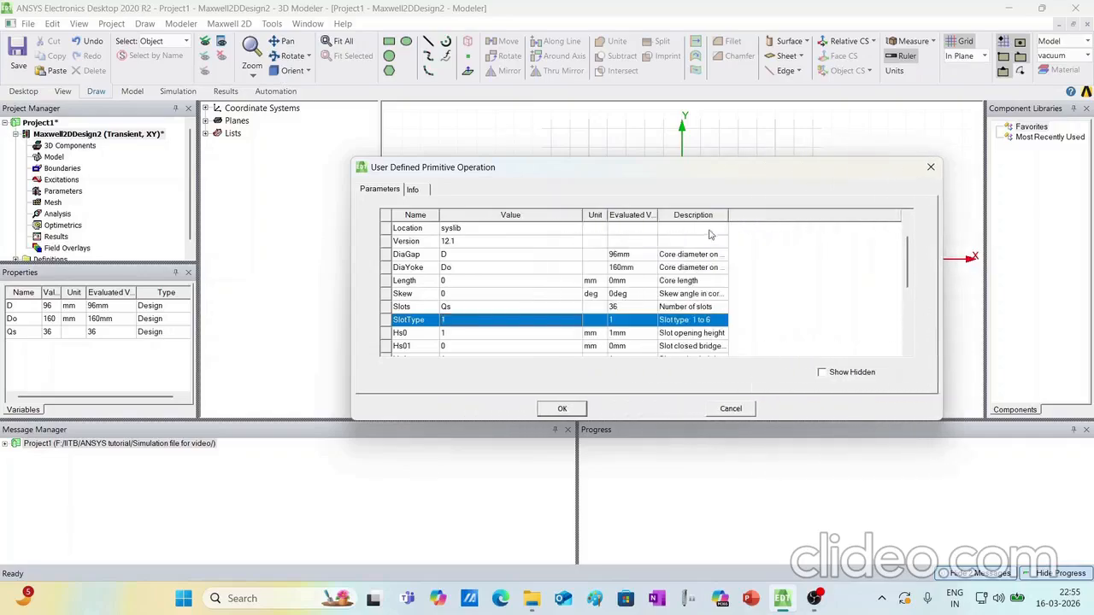
left_click_drag(727, 215, 894, 220)
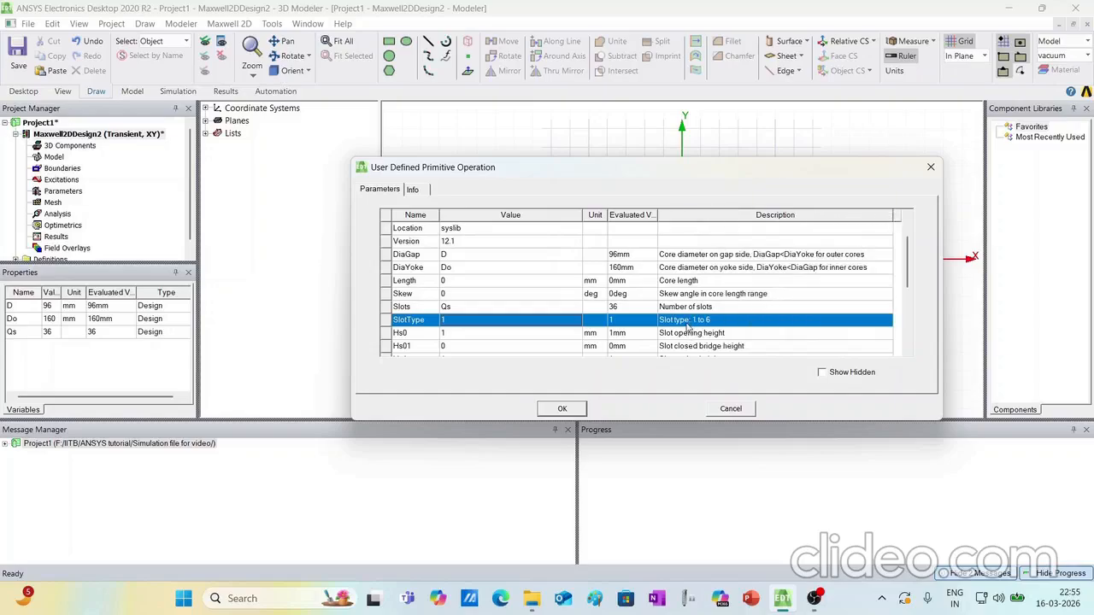
left_click(450, 321)
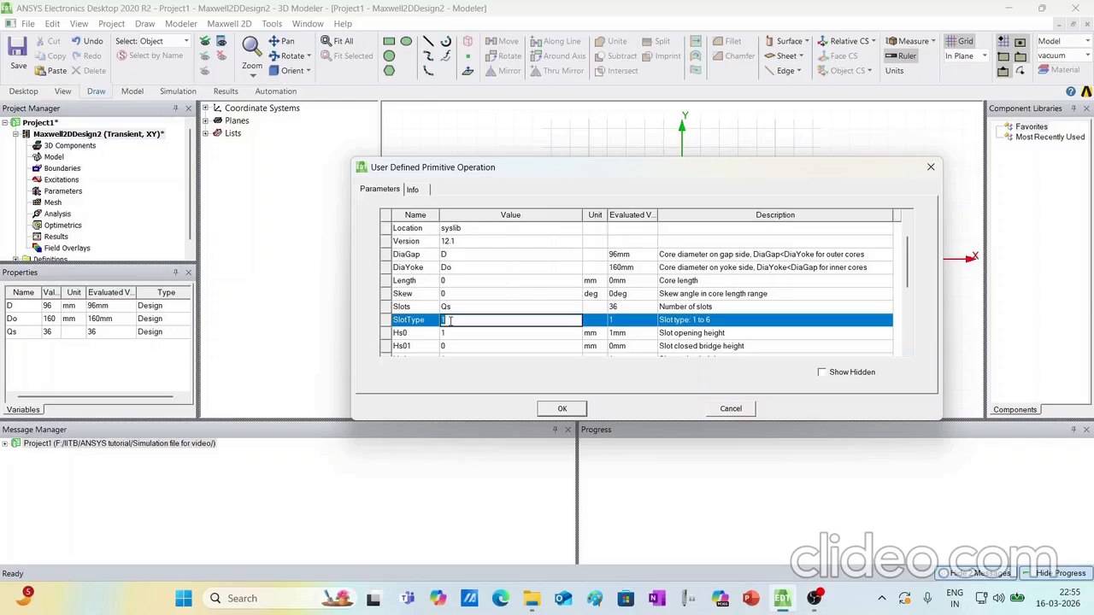
key("BackSpace")
type("2")
Assign the slot opening height Hs0 to a new length variable hs0 with a value of 1 mm
left_click(462, 334)
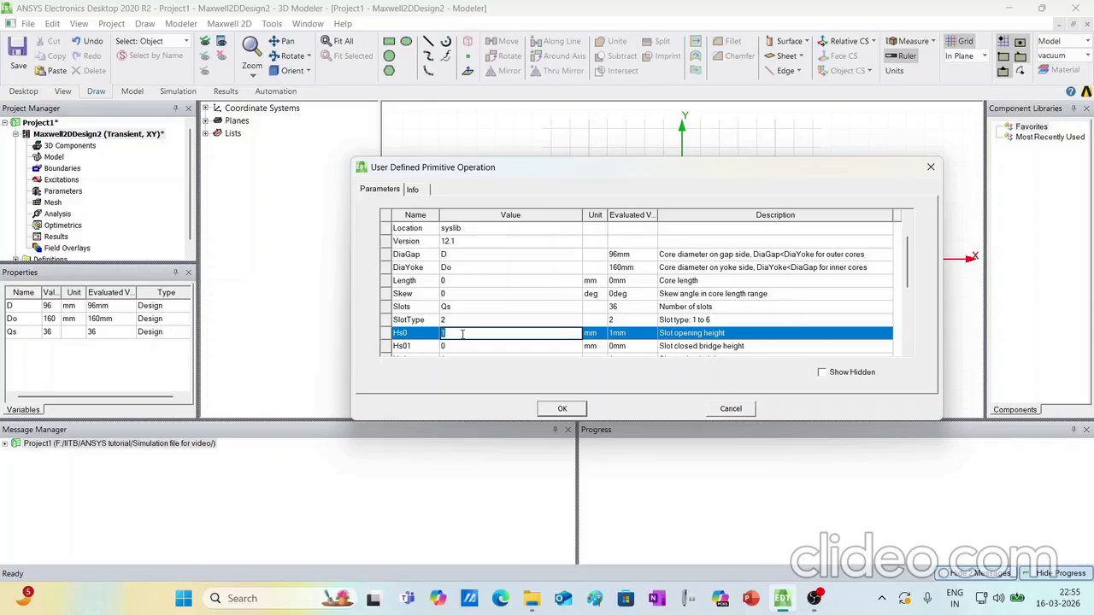
type("hso")
key("BackSpace")
type("0")
key("Return")
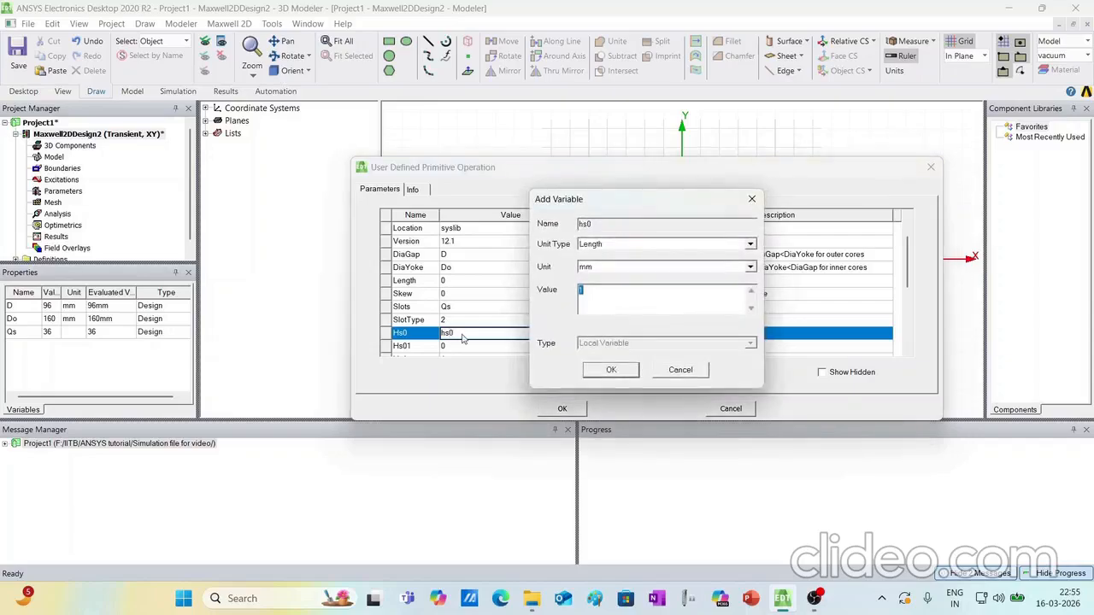
left_click(610, 372)
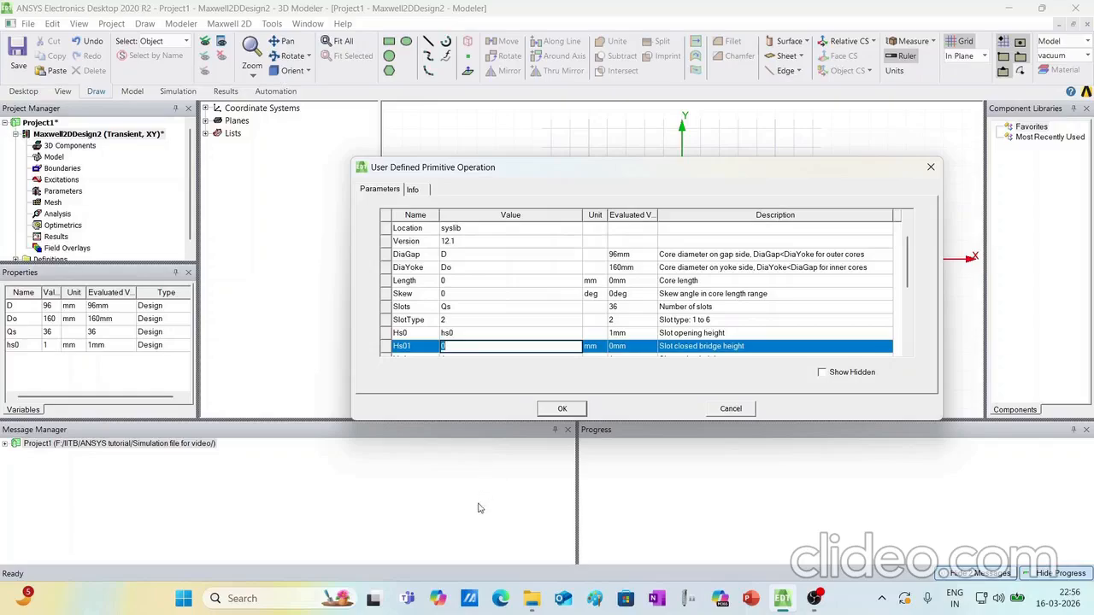
Launch Paint and select the Pencil tool for sketching on the blank canvas
left_click(252, 598)
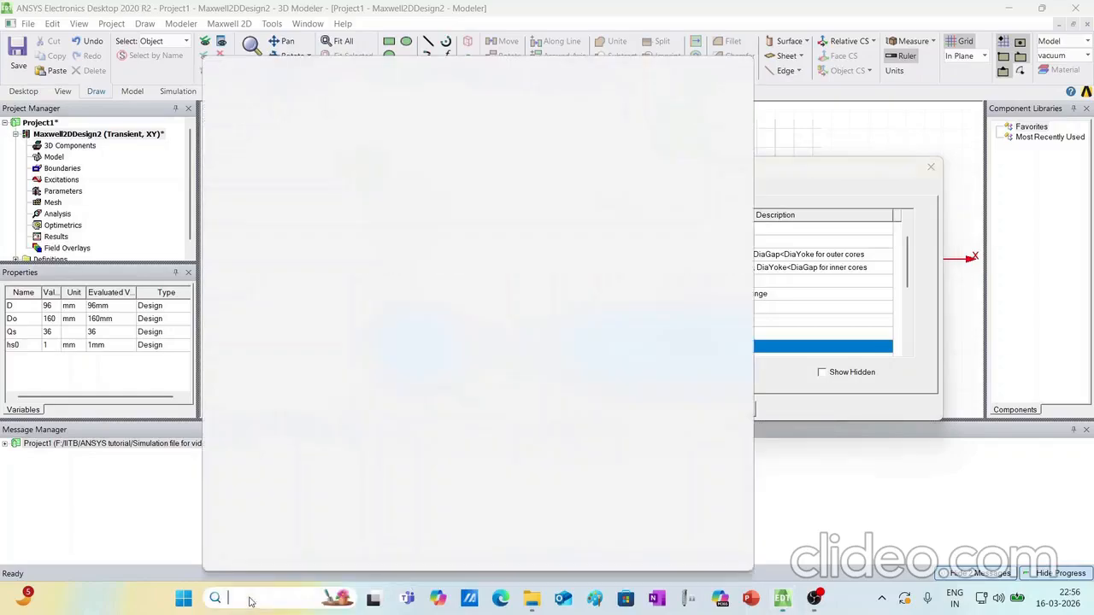
type("paint")
key("Return")
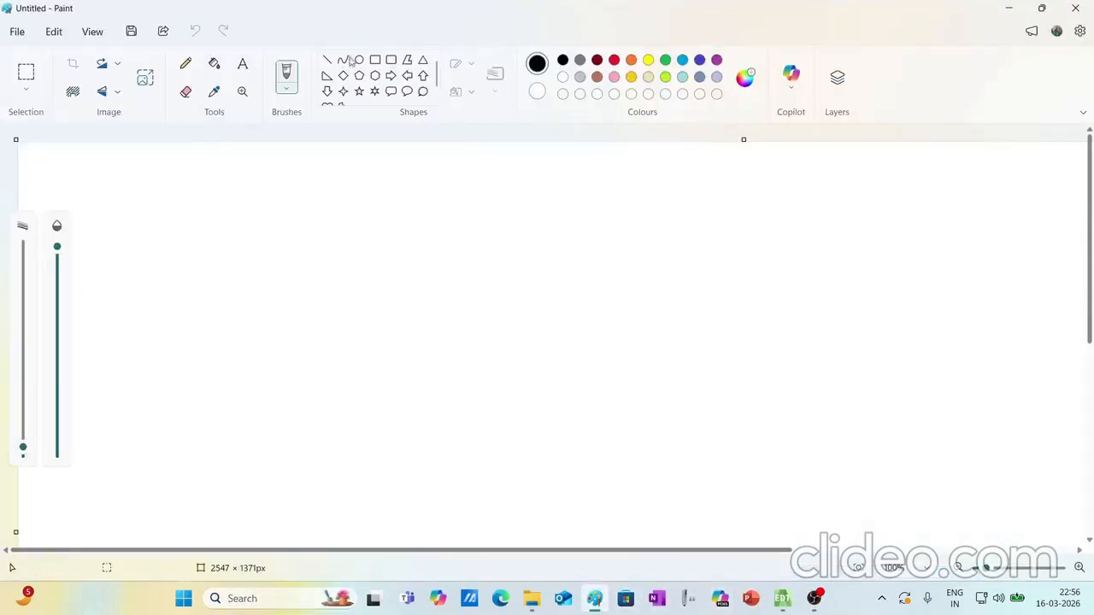
left_click(185, 63)
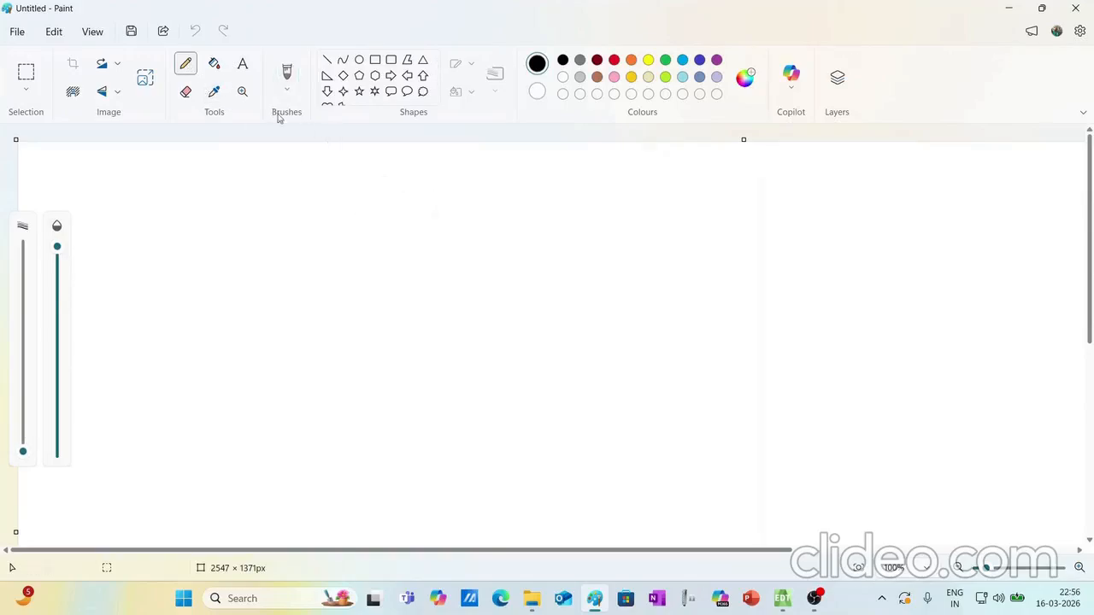
Sketch a tooth outline with a flared tip, add a short line across its base section, and label that section hs0
mouse_move(417, 184)
left_mouse_down()
mouse_move(417, 241)
mouse_move(379, 276)
mouse_move(379, 305)
mouse_move(566, 303)
mouse_move(572, 272)
mouse_move(525, 243)
mouse_move(522, 171)
left_mouse_up()
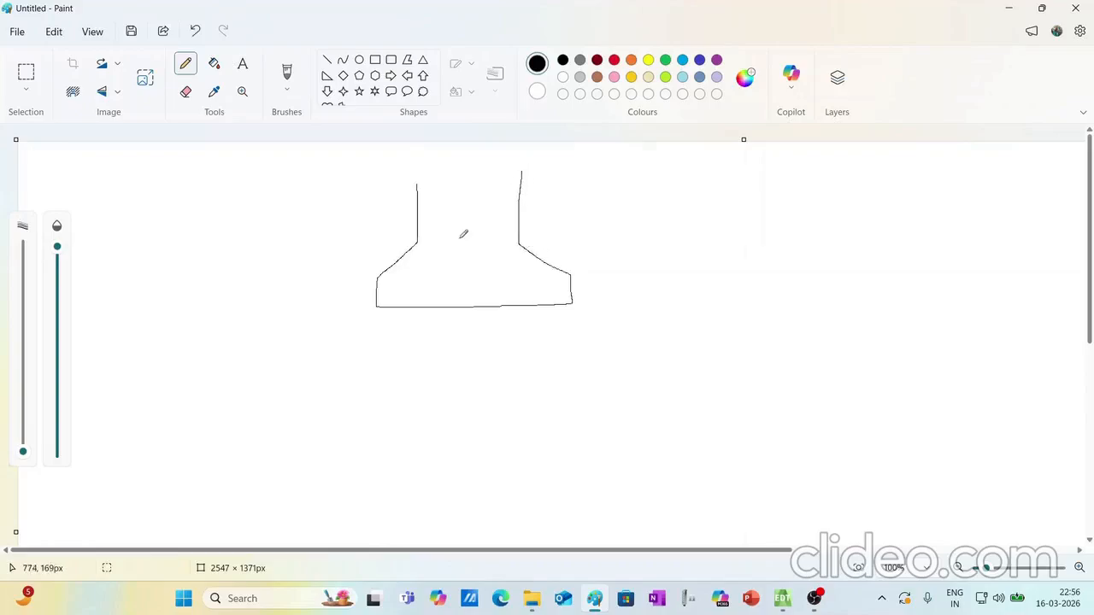
left_click_drag(379, 276, 434, 275)
left_click(243, 63)
left_click(396, 293)
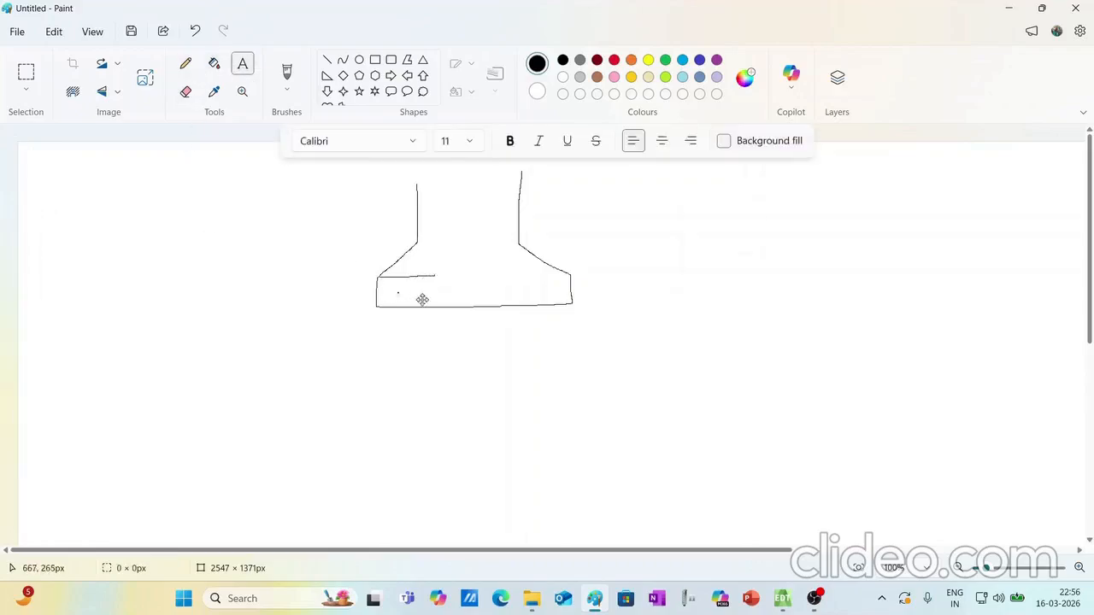
type("hs0")
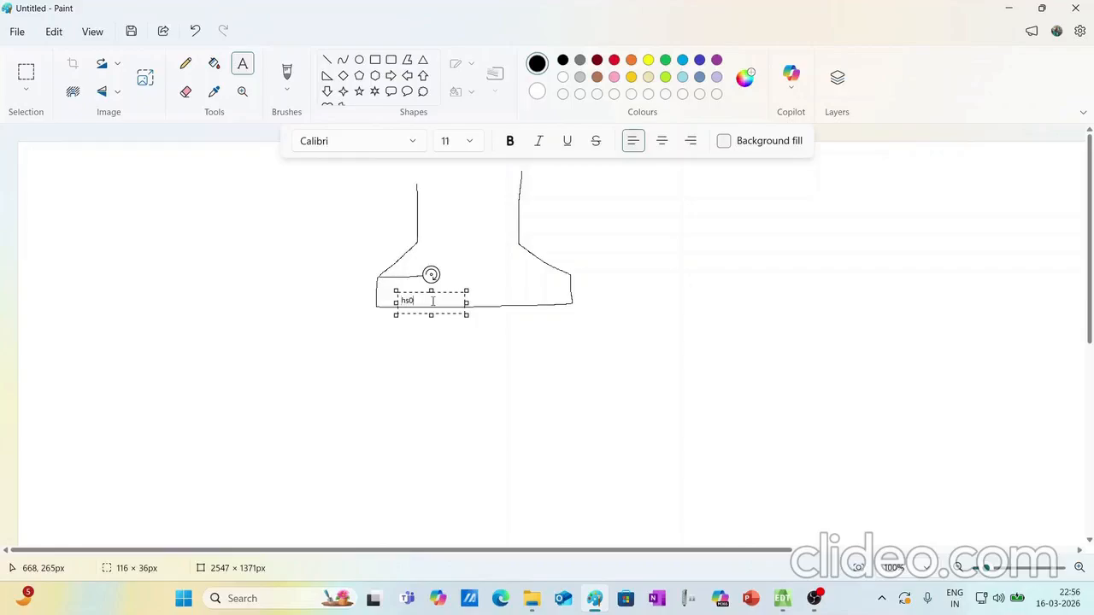
left_click(420, 256)
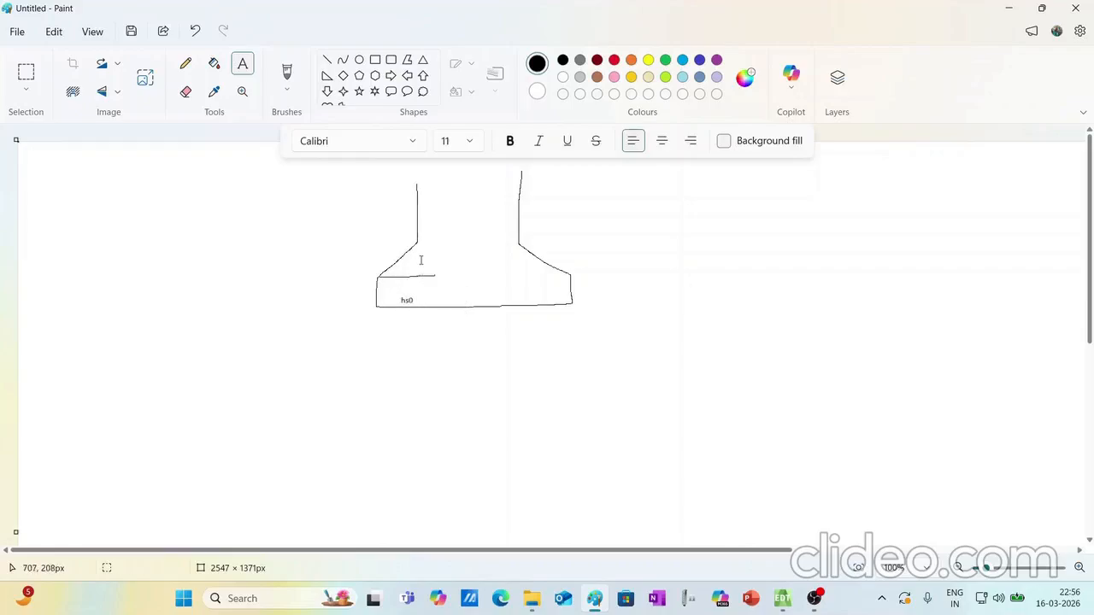
Draw a straight line inward from the tooth's neck corner and label the tapered section below it hs1
left_click(327, 60)
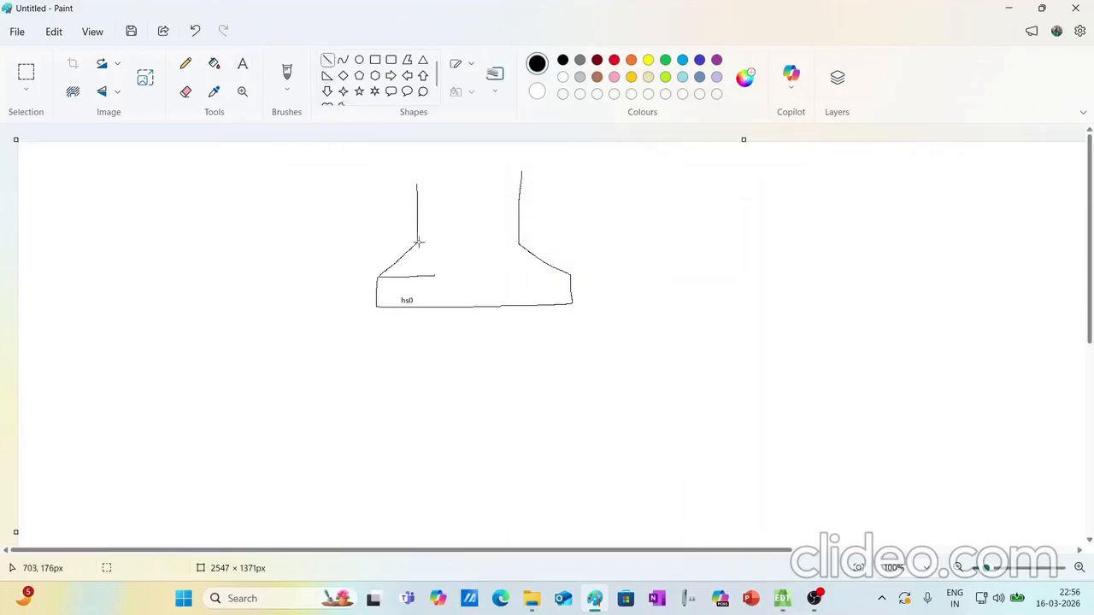
mouse_move(418, 242)
left_mouse_down()
mouse_move(467, 239)
mouse_move(483, 280)
left_mouse_up()
left_click(243, 65)
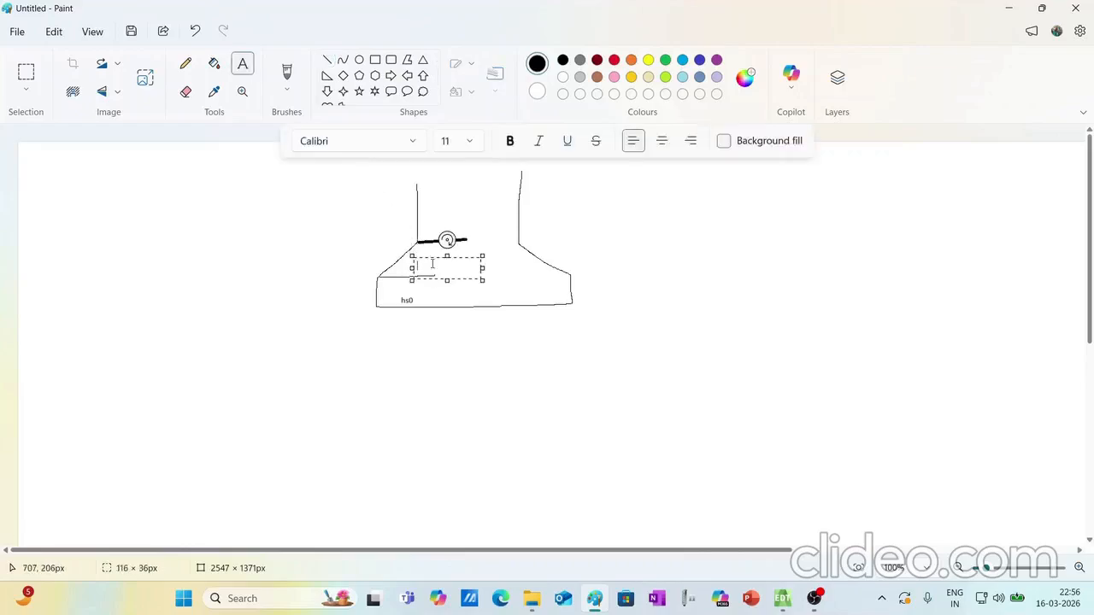
type("hs1")
left_click(633, 214)
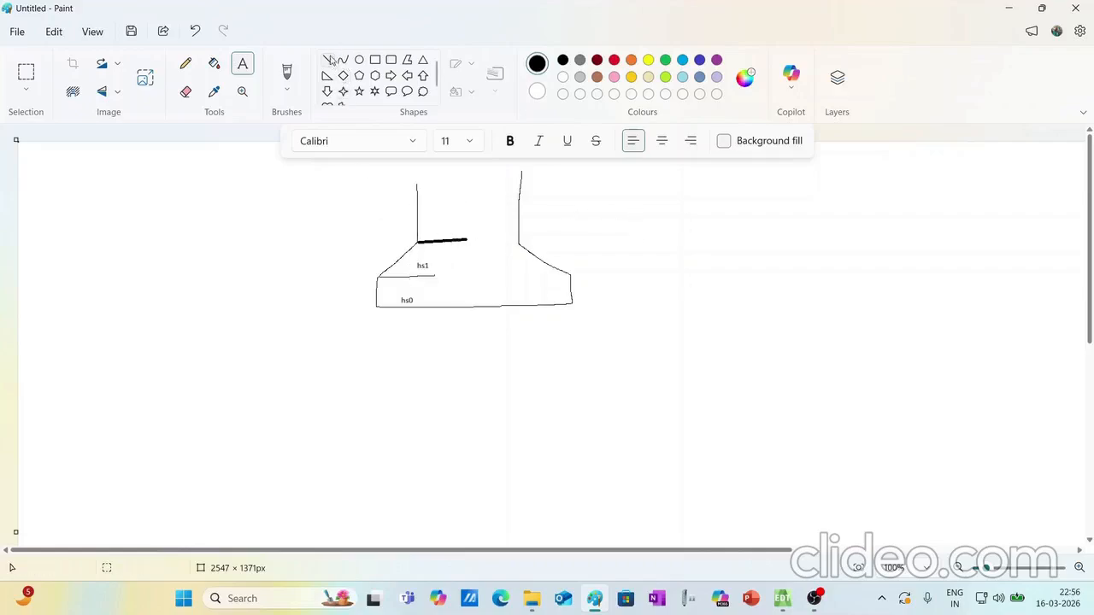
Sketch a round-ended slot outline beside the tooth with the Pencil, including its narrow opening and the level marks beside it
left_click(327, 59)
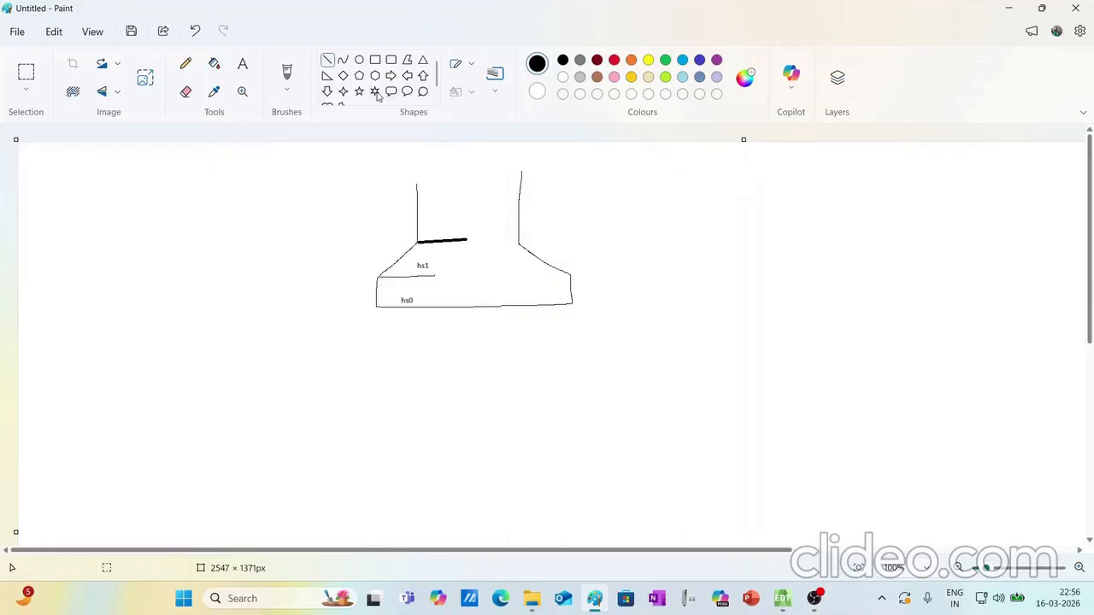
left_click(186, 65)
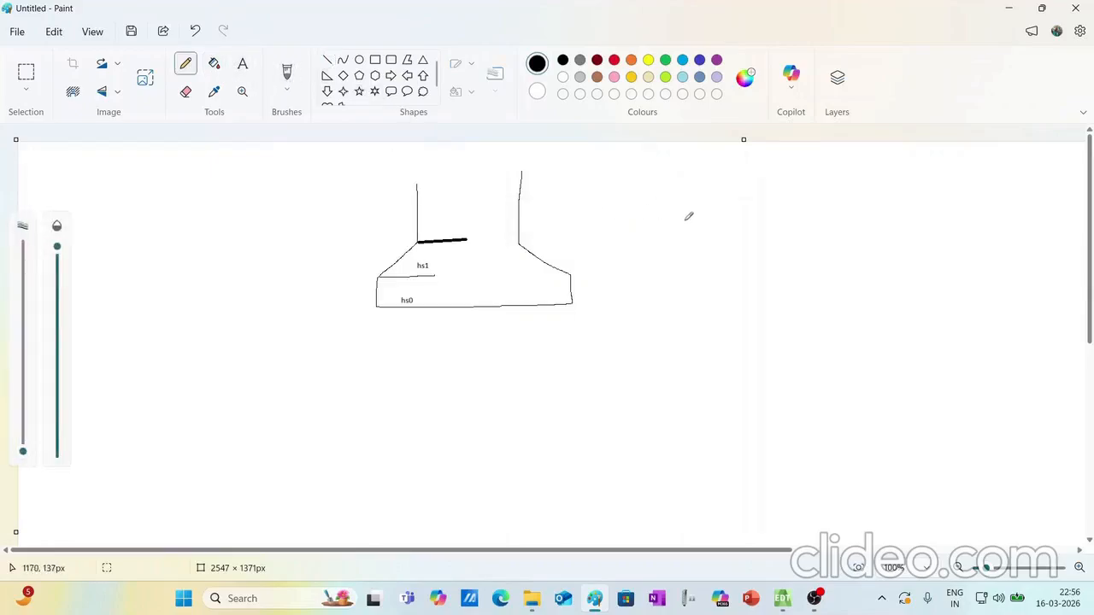
left_click_drag(684, 223, 714, 342)
mouse_move(686, 219)
left_mouse_down()
mouse_move(735, 168)
mouse_move(815, 188)
mouse_move(804, 362)
left_mouse_up()
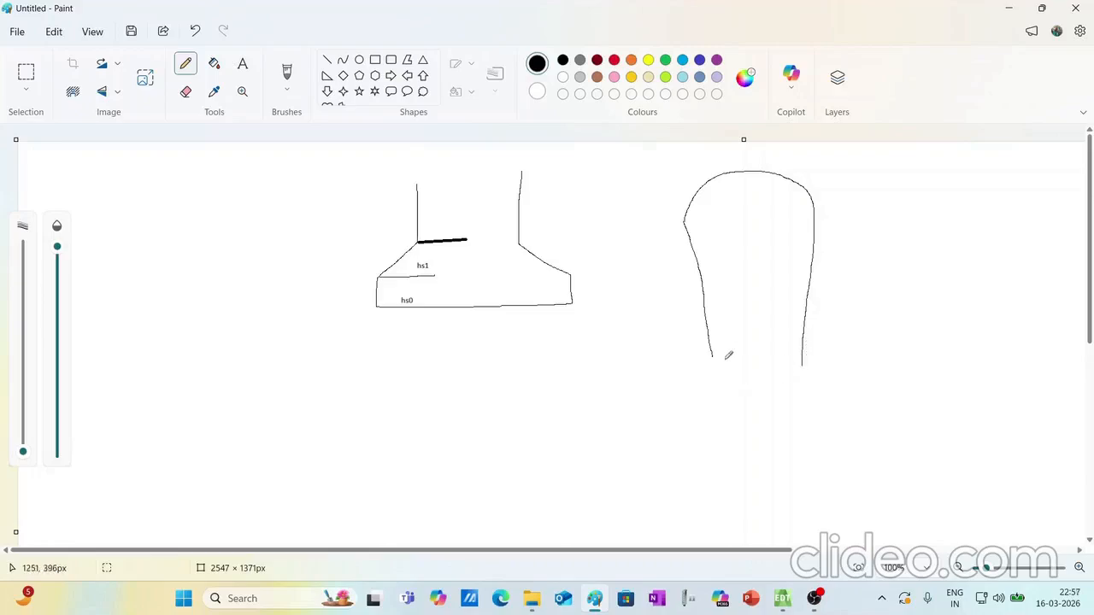
mouse_move(713, 351)
left_mouse_down()
mouse_move(736, 376)
mouse_move(734, 400)
left_mouse_up()
mouse_move(802, 363)
left_mouse_down()
mouse_move(784, 365)
mouse_move(782, 393)
mouse_move(815, 399)
left_mouse_up()
left_click_drag(734, 399, 689, 407)
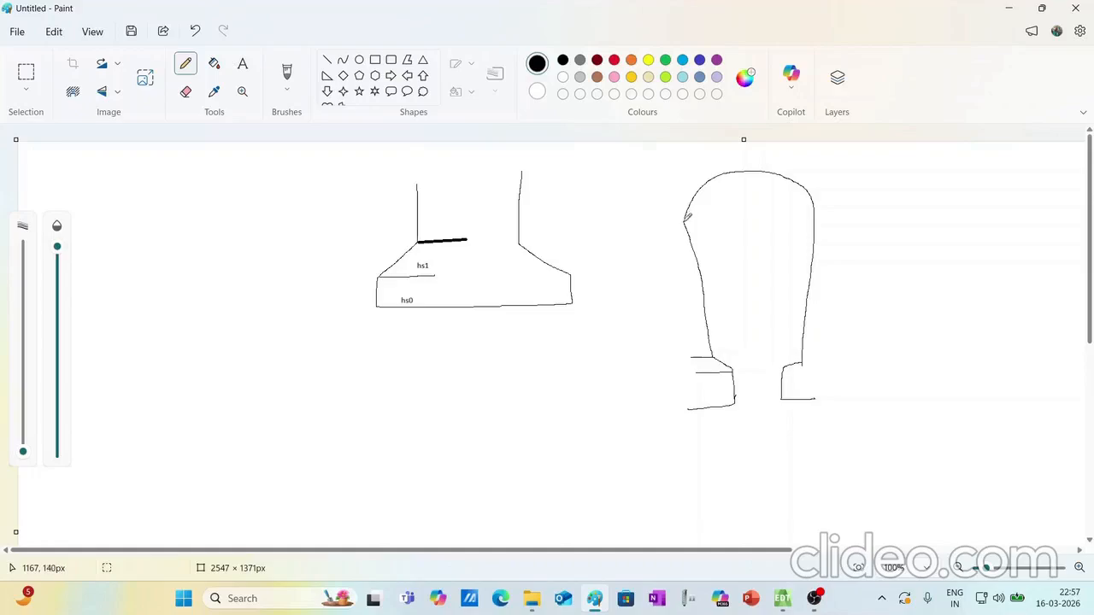
Mark the slot body height with a double-headed arrow and label the opening, wedge and body heights hs0, hs1 and hs2
mouse_move(685, 220)
left_mouse_down()
mouse_move(784, 221)
mouse_move(752, 300)
mouse_move(757, 356)
mouse_move(760, 346)
left_mouse_up()
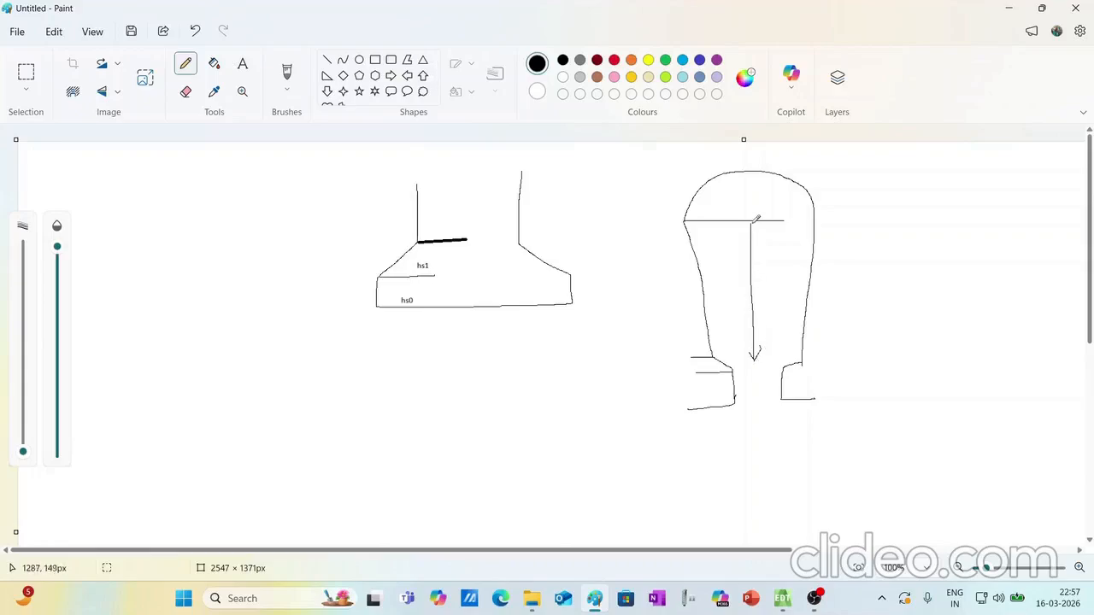
mouse_move(751, 225)
left_mouse_down()
mouse_move(747, 236)
mouse_move(759, 239)
left_mouse_up()
left_click(243, 67)
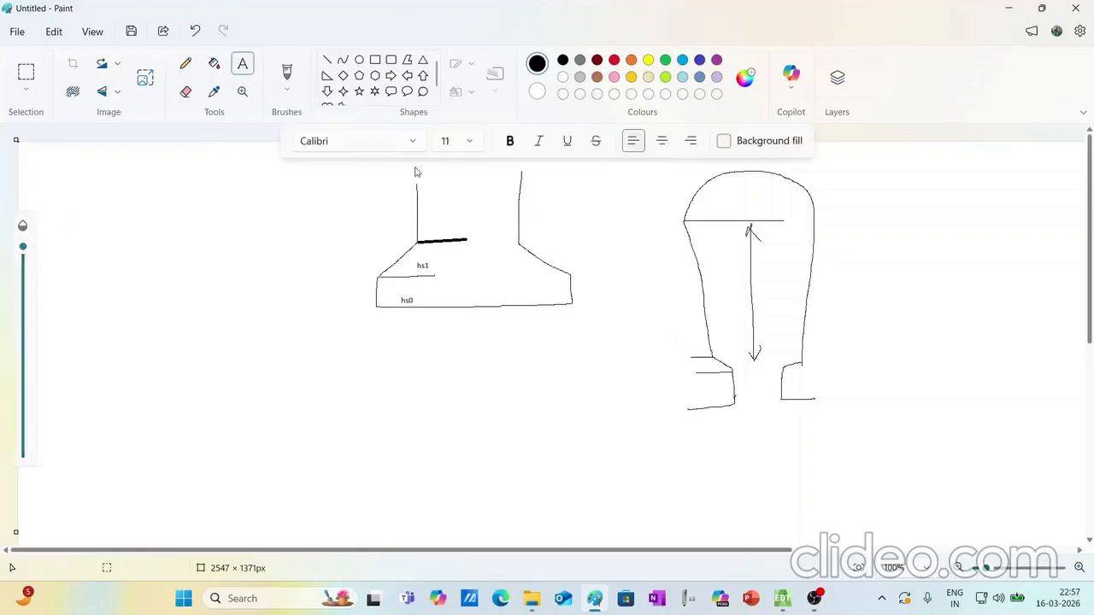
left_click(692, 389)
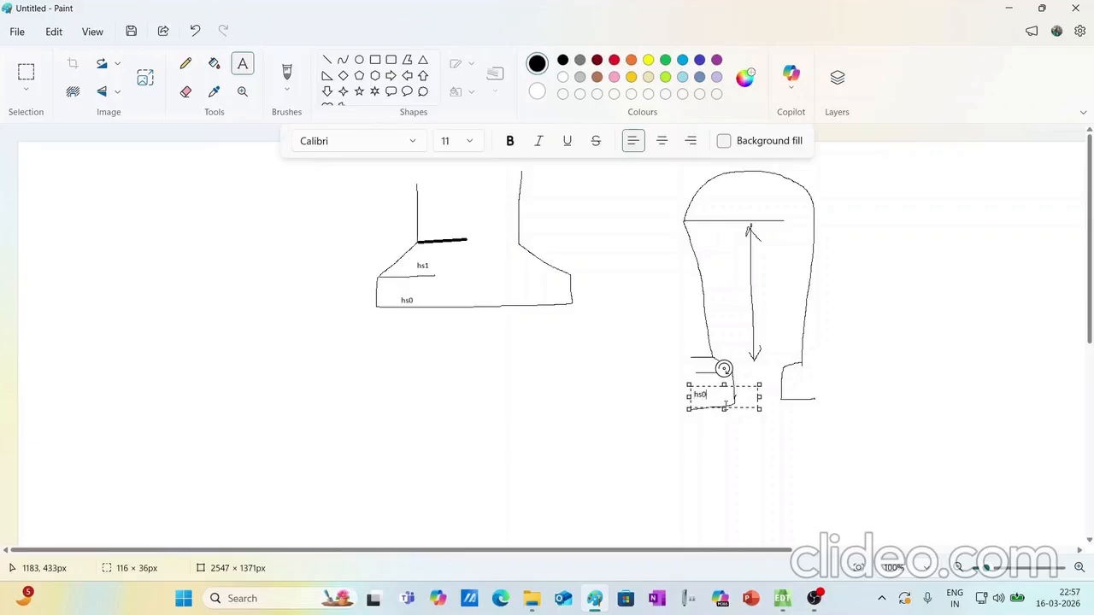
left_click(704, 364)
left_click(705, 364)
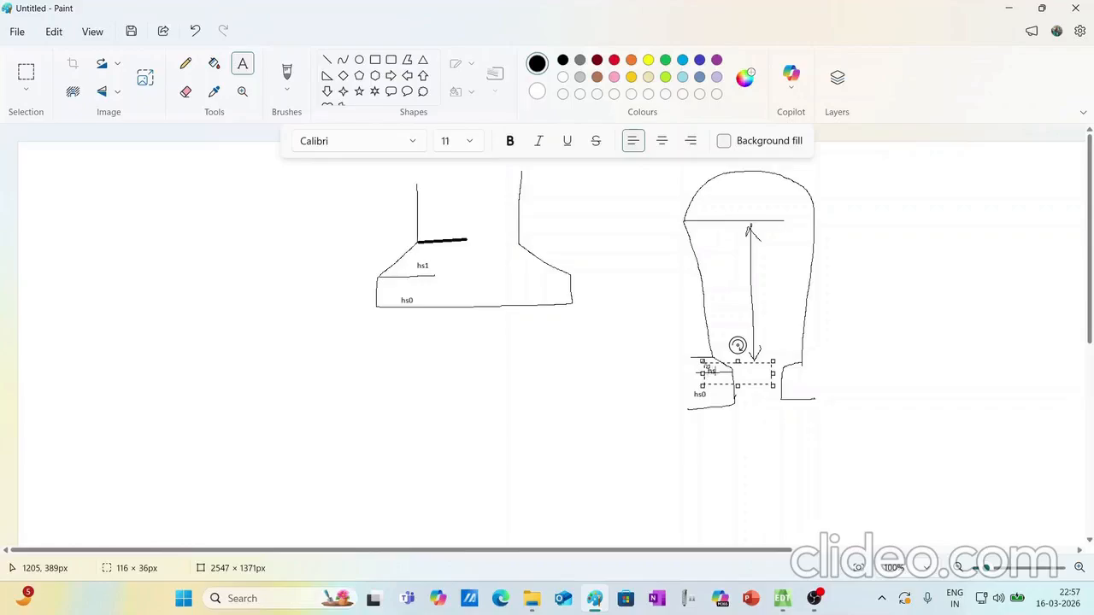
left_click(762, 294)
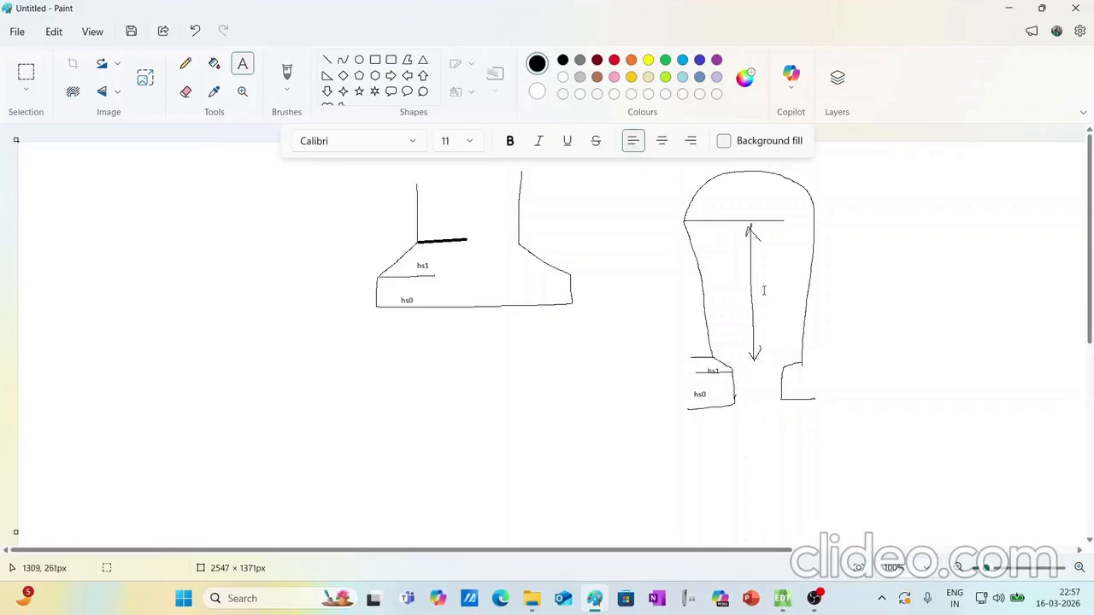
left_click(762, 291)
left_click(883, 236)
Draw double-headed width arrows across the slot opening and across the wedge's widest part with the Pencil
left_click(327, 61)
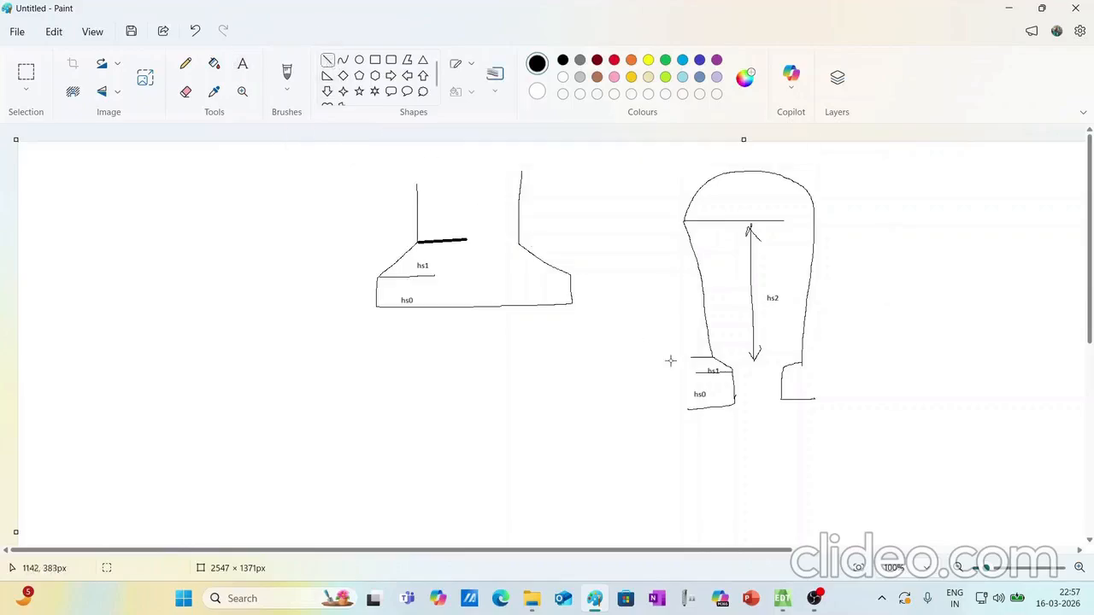
left_click(186, 64)
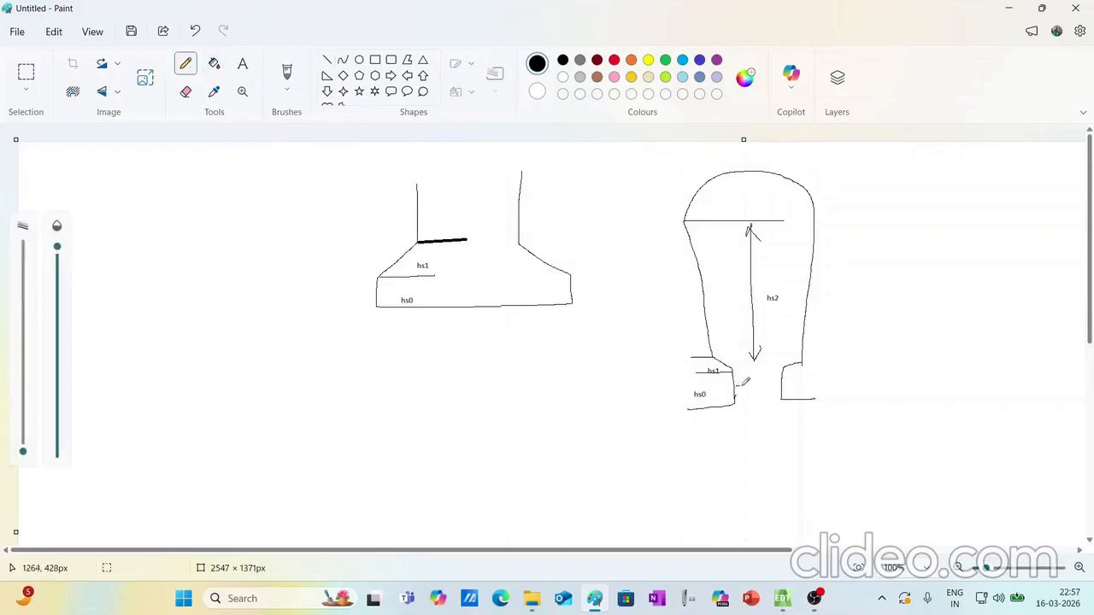
mouse_move(739, 386)
left_mouse_down()
mouse_move(780, 383)
mouse_move(737, 386)
mouse_move(745, 390)
left_mouse_up()
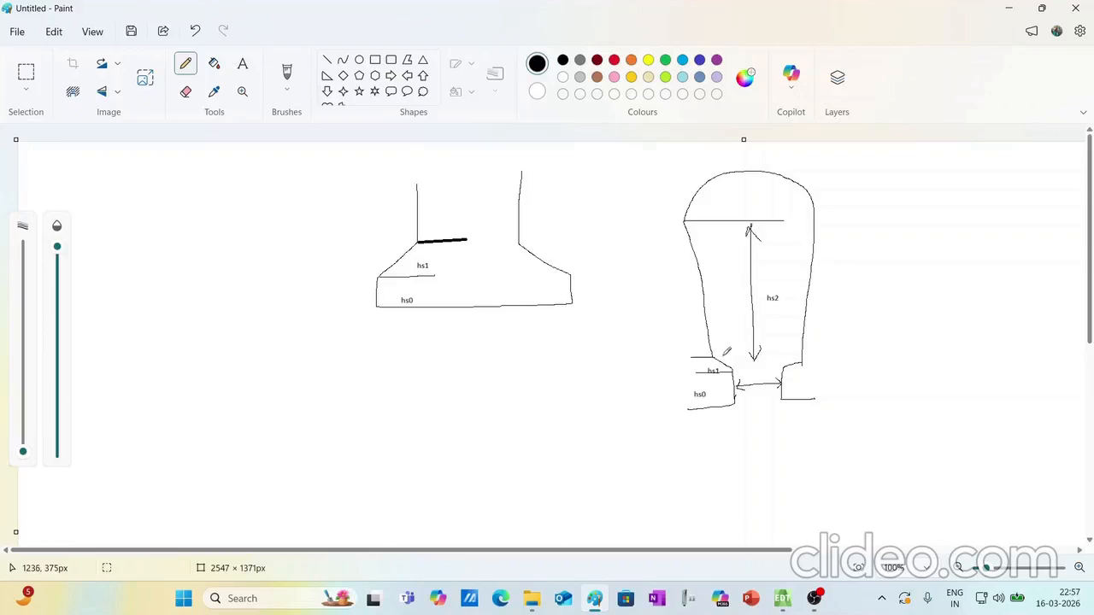
mouse_move(723, 357)
left_mouse_down()
mouse_move(803, 357)
mouse_move(793, 349)
mouse_move(798, 364)
left_mouse_up()
left_click_drag(726, 353, 720, 360)
left_click_drag(720, 360, 730, 363)
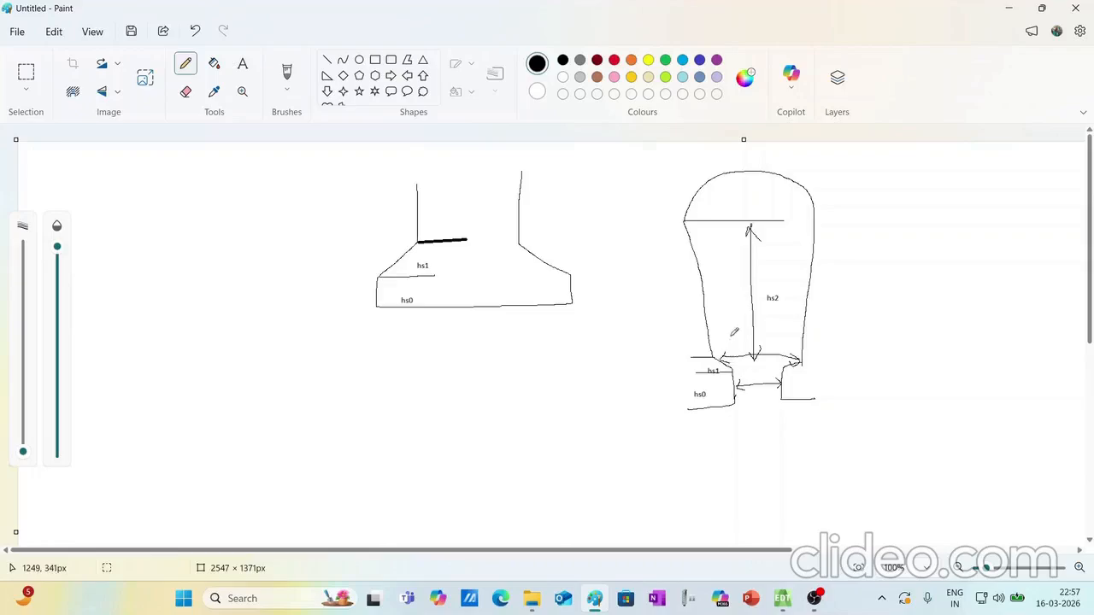
Add arrows marking the slot body's maximum width and the height of its rounded end
left_click_drag(697, 216, 691, 227)
left_click_drag(779, 216, 819, 222)
left_click_drag(752, 170, 747, 223)
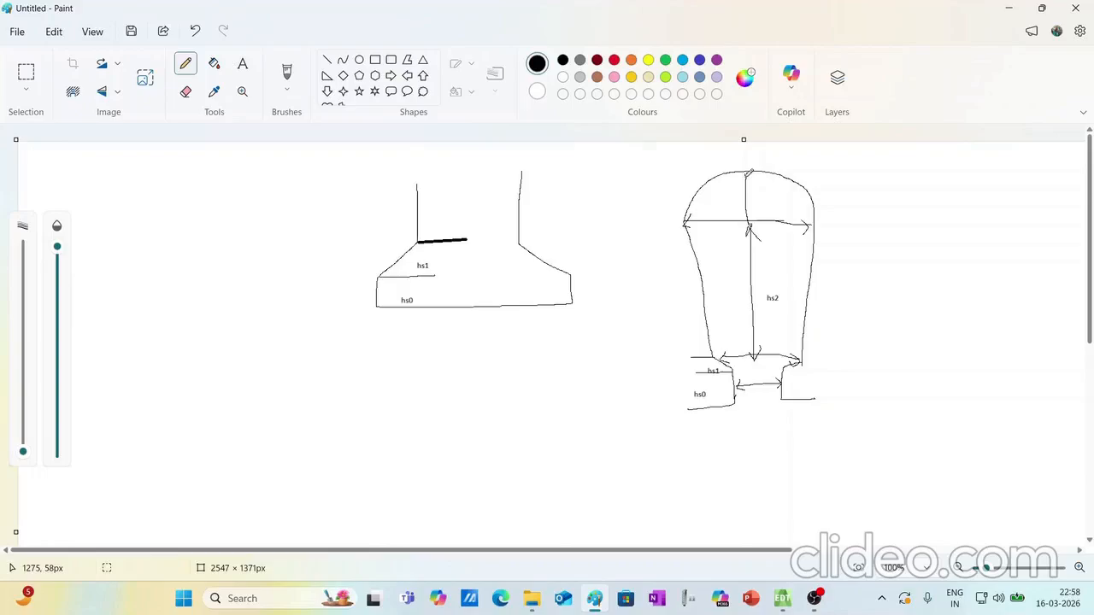
left_click_drag(746, 178, 754, 182)
Check the Hs01 parameter in ANSYS Electronics Desktop, and return to Paint to sketch a closed bridge across the slot opening
left_click(1011, 7)
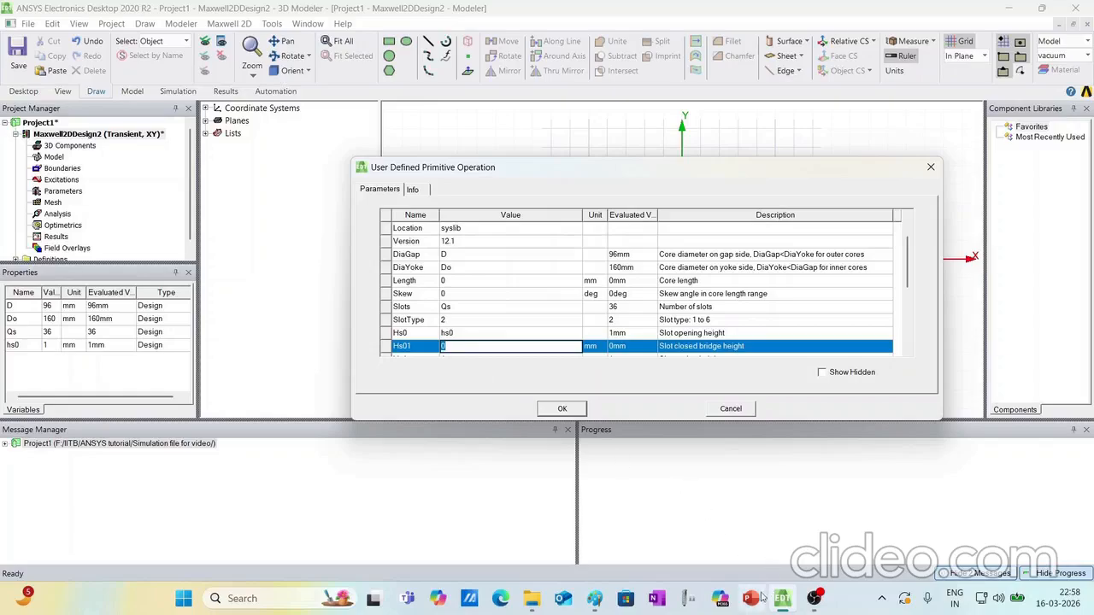
left_click(595, 601)
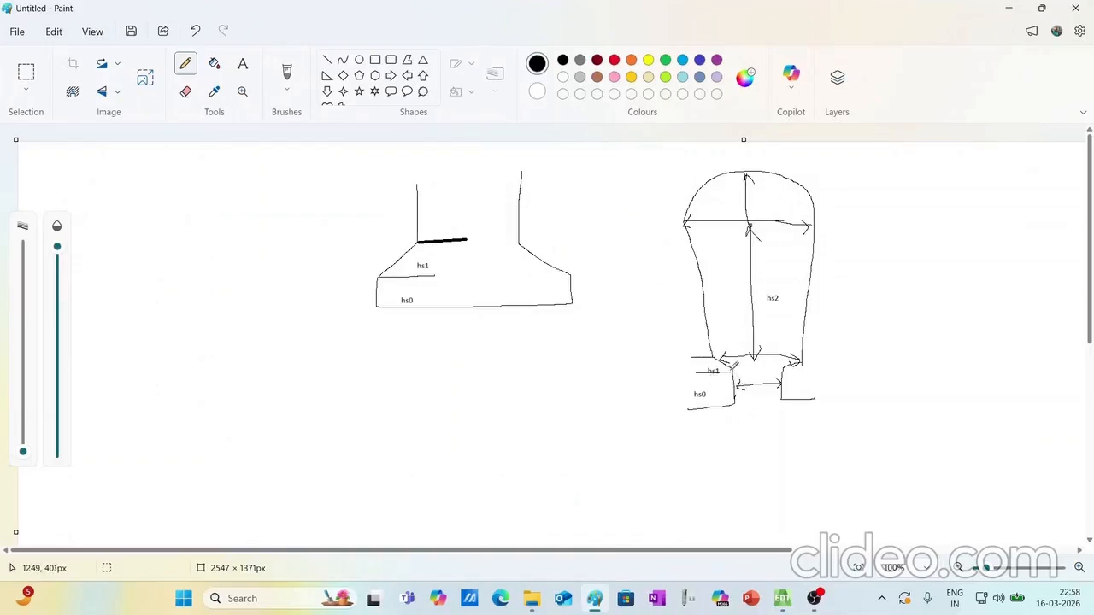
mouse_move(734, 369)
left_mouse_down()
mouse_move(786, 373)
mouse_move(782, 394)
left_mouse_up()
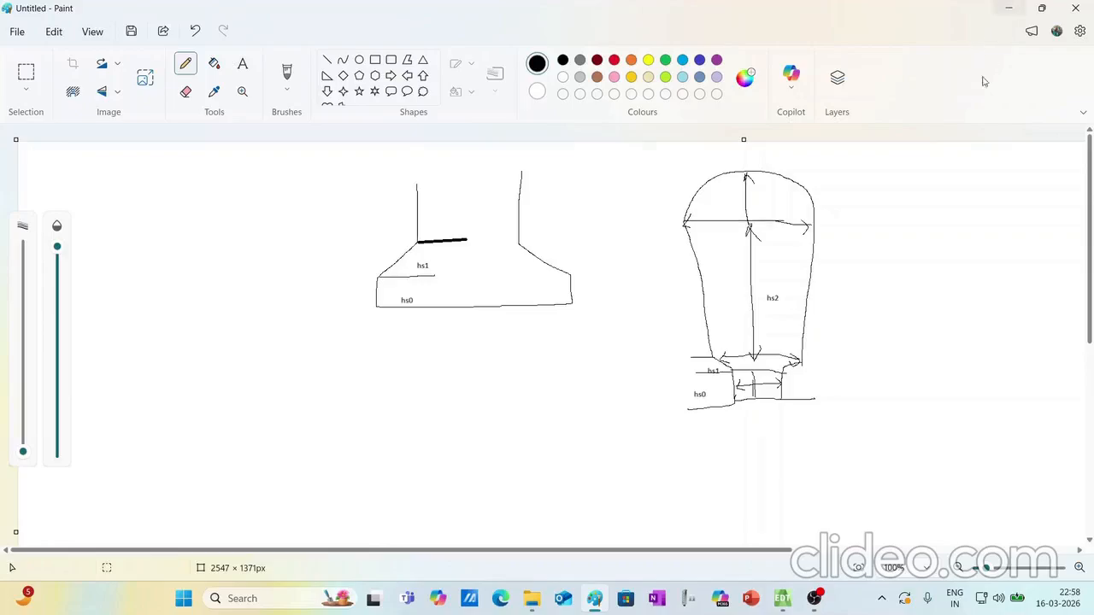
Switch to ANSYS Electronics Desktop and assign the slot wedge height Hs1 to a new length variable hs1 with a value of 1 mm
left_click(1006, 10)
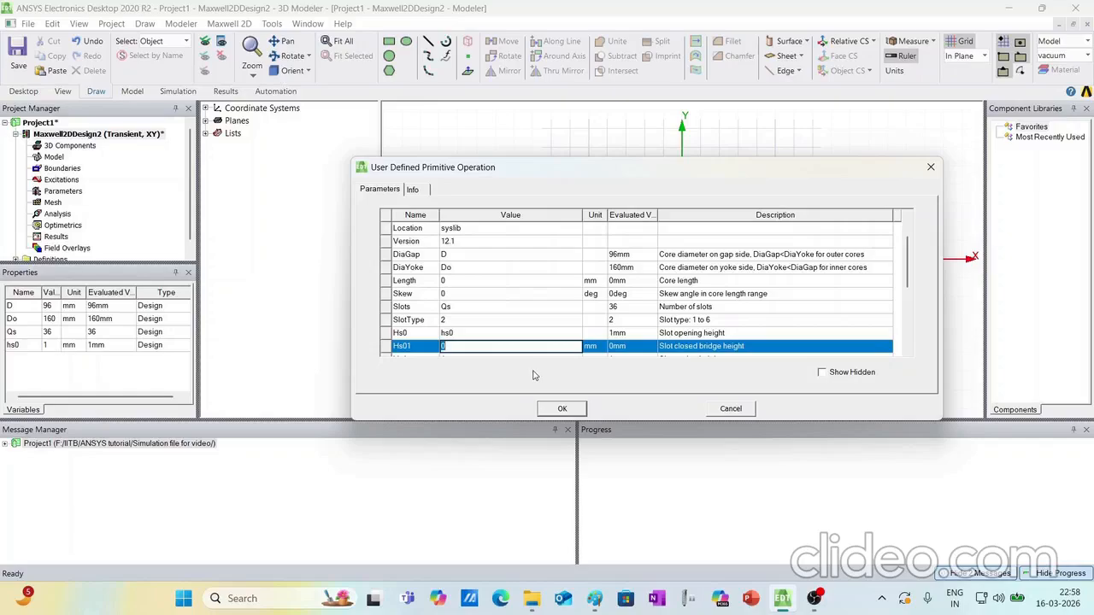
scroll(496, 335, "down", 1)
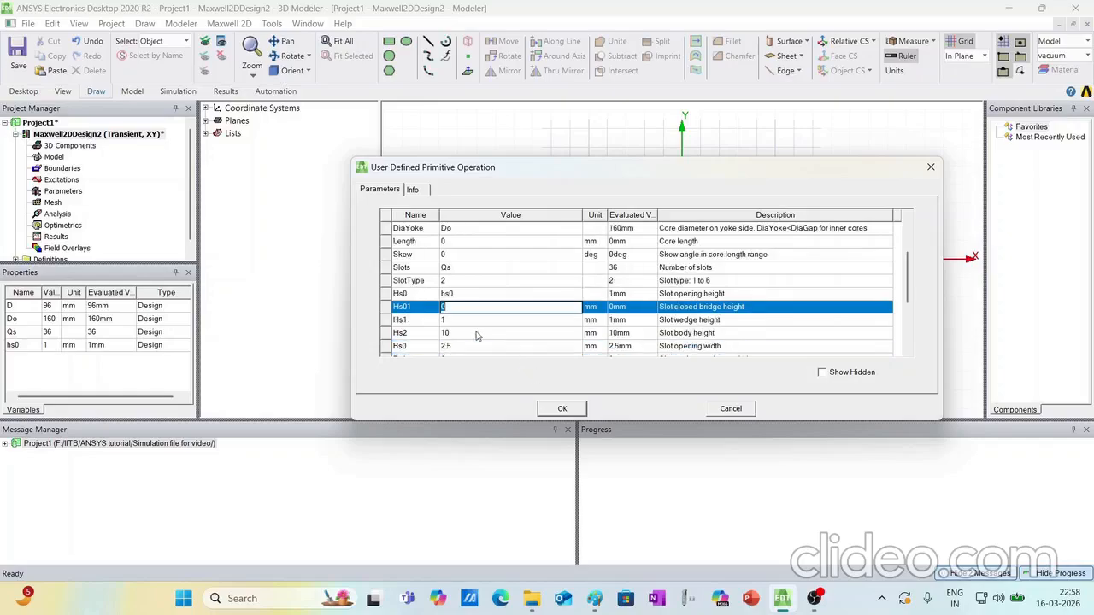
left_click(459, 319)
type("hs")
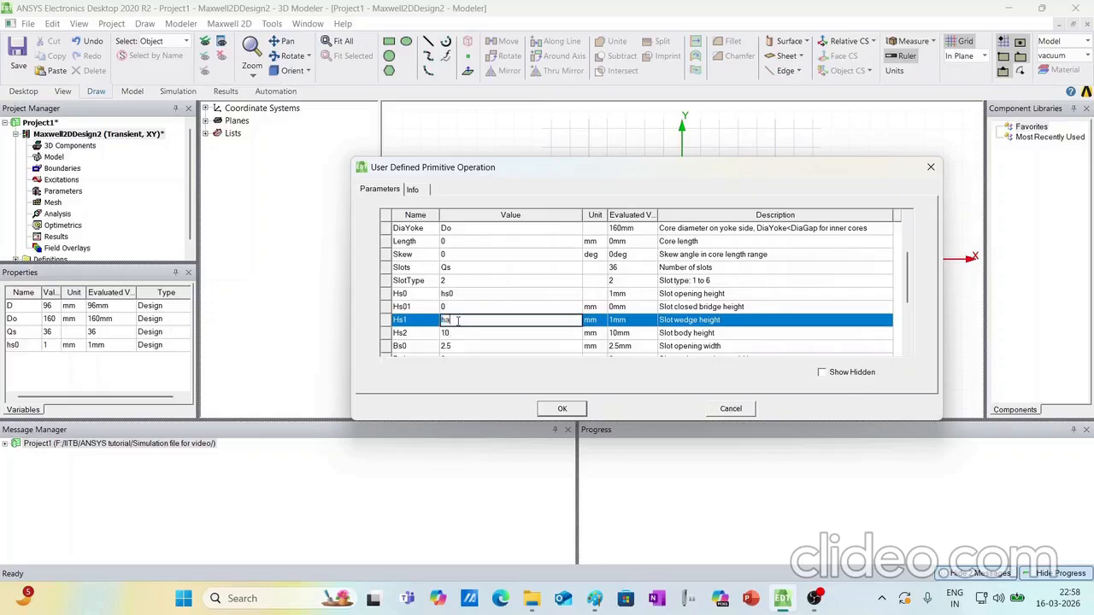
key("BackSpace")
key("BackSpace")
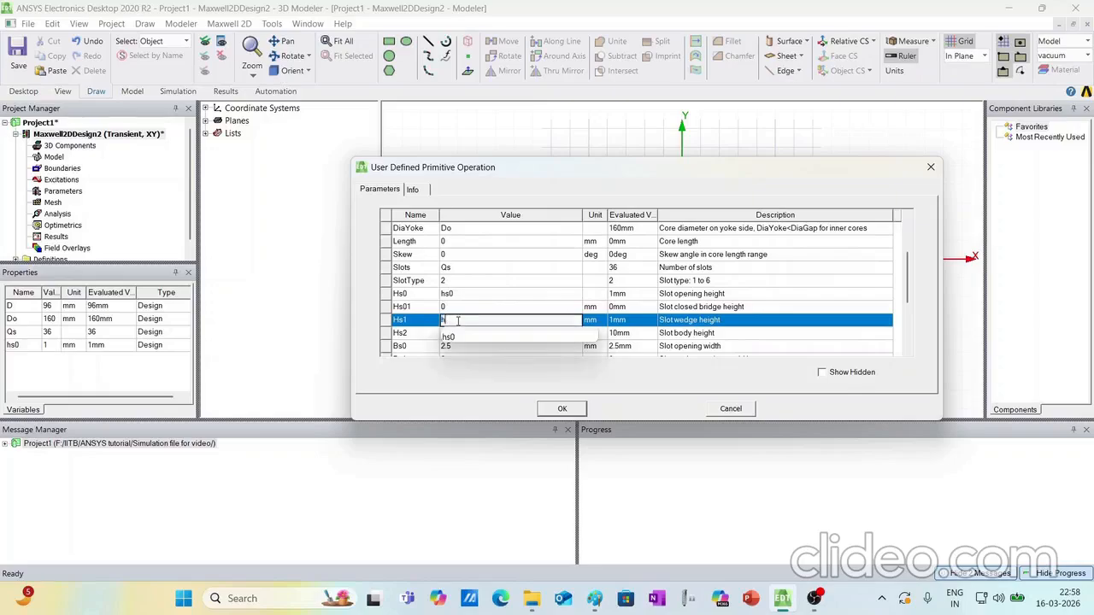
type("s1")
key("Return")
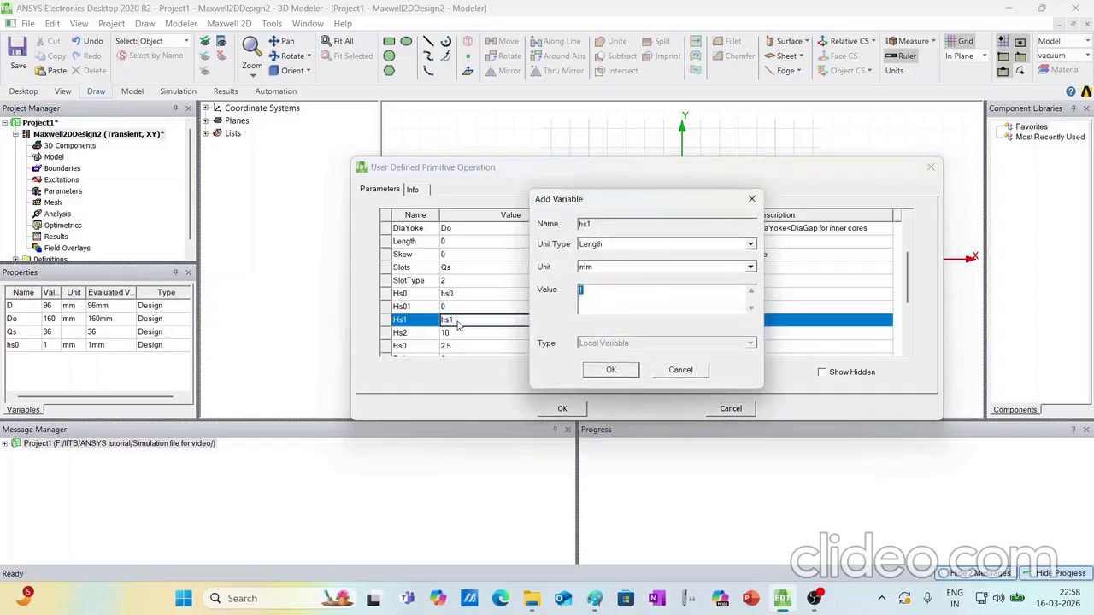
key("Return")
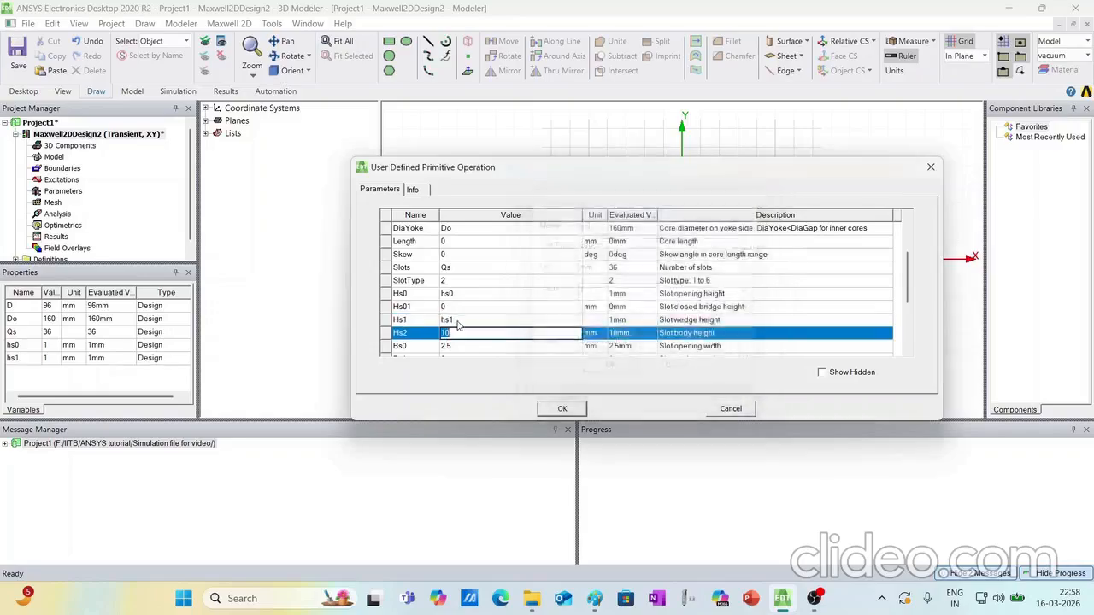
Assign the slot body height Hs2 to a new length variable hs2 with a value of 14 mm
type("hs2")
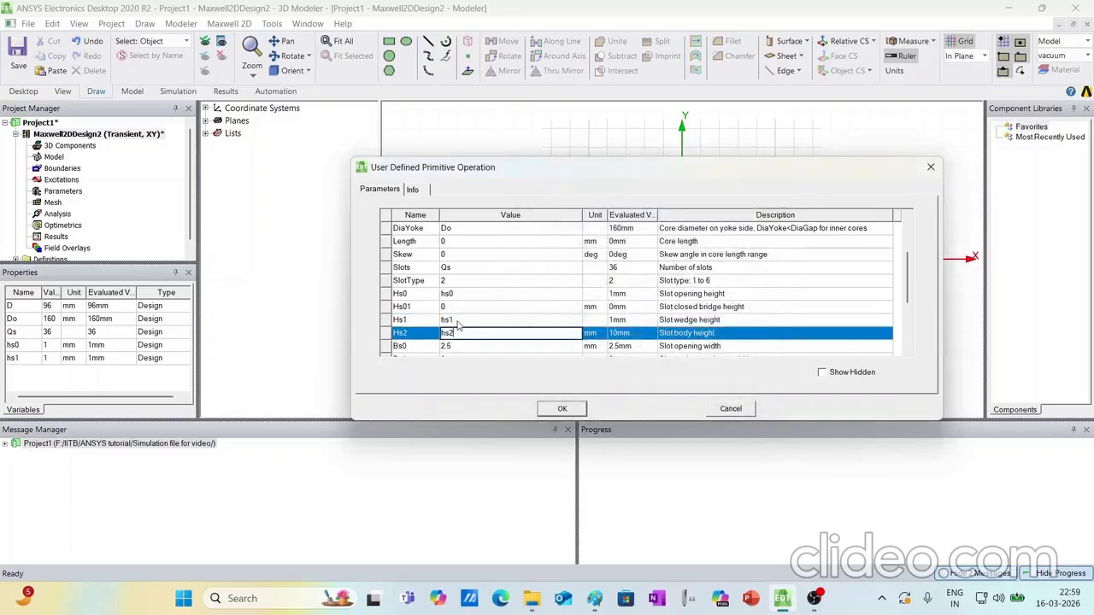
key("Return")
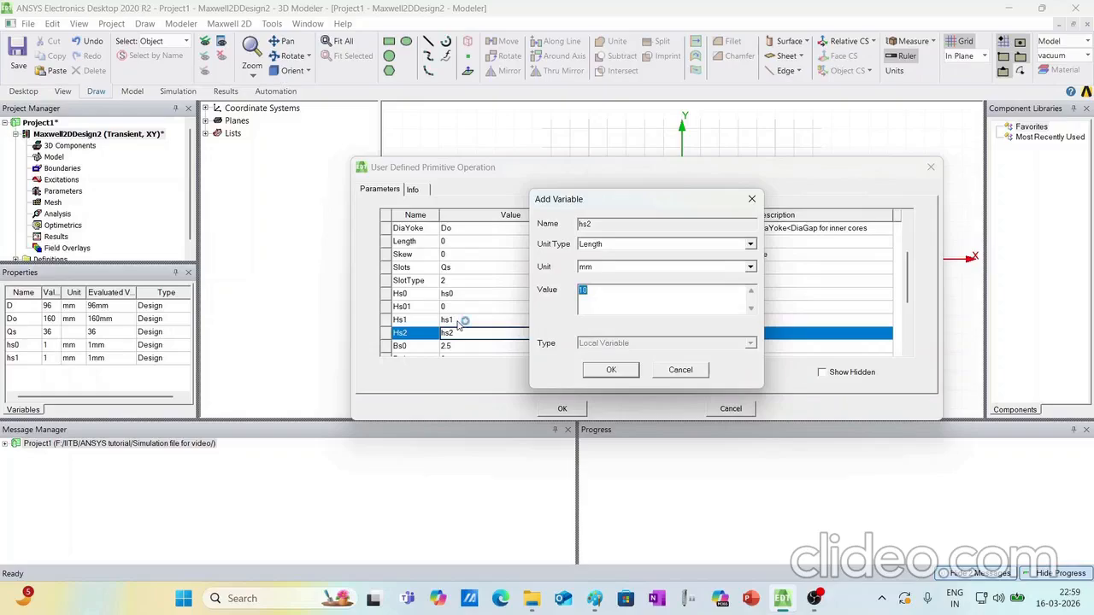
type("14")
key("Return")
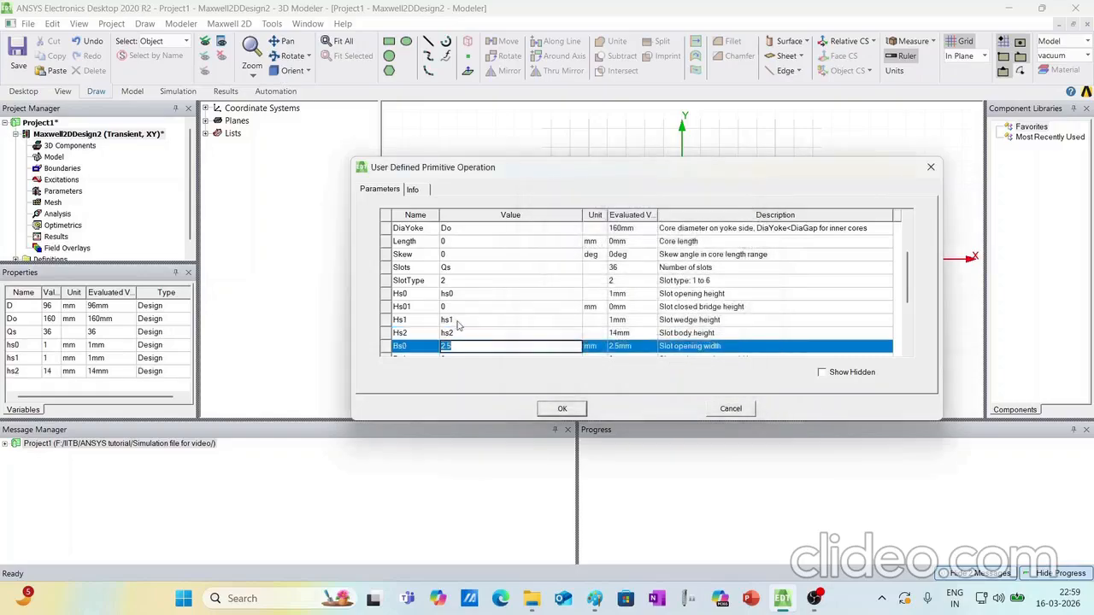
Assign the slot opening width Bs0 to a new length variable bs0 with a value of 1 mm
type("bs0")
key("Return")
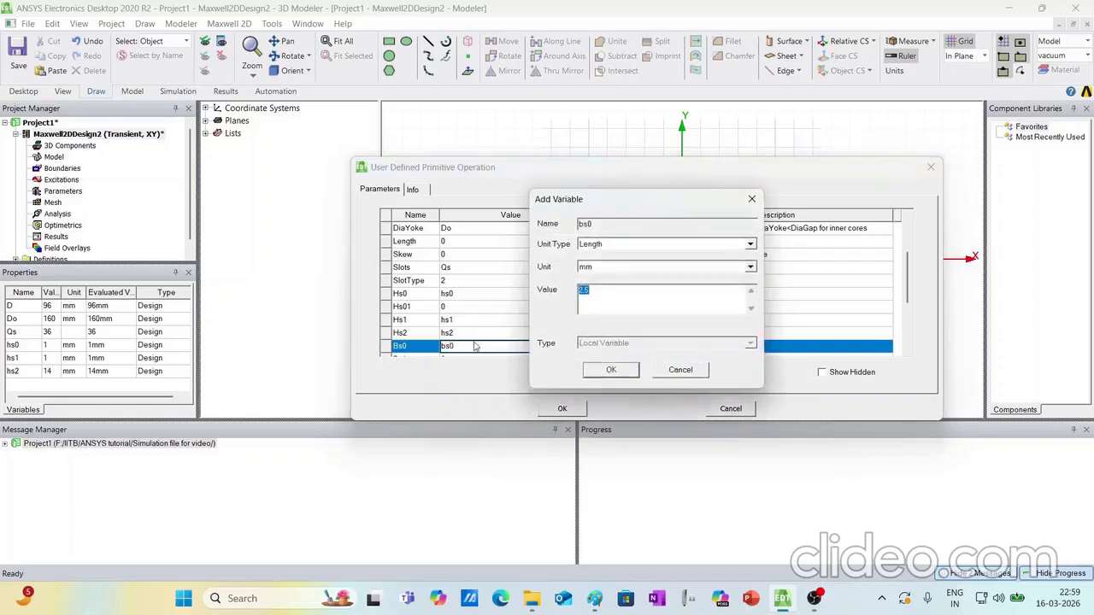
type("1")
key("Return")
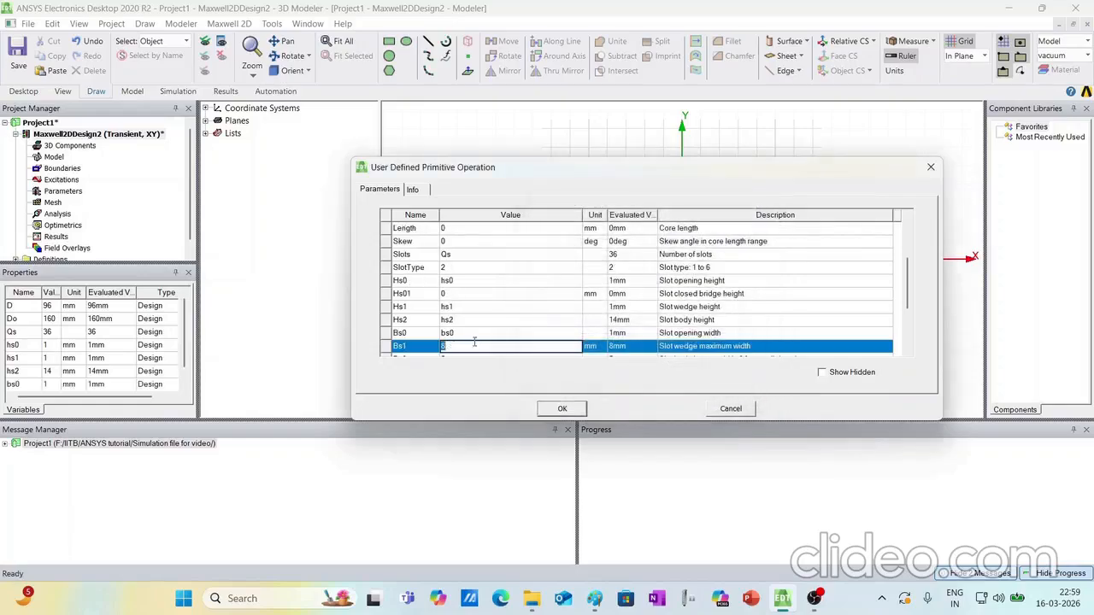
Assign the slot wedge maximum width Bs1 to a new length variable bs1 with a value of 4.7 mm
type("bs1")
key("Return")
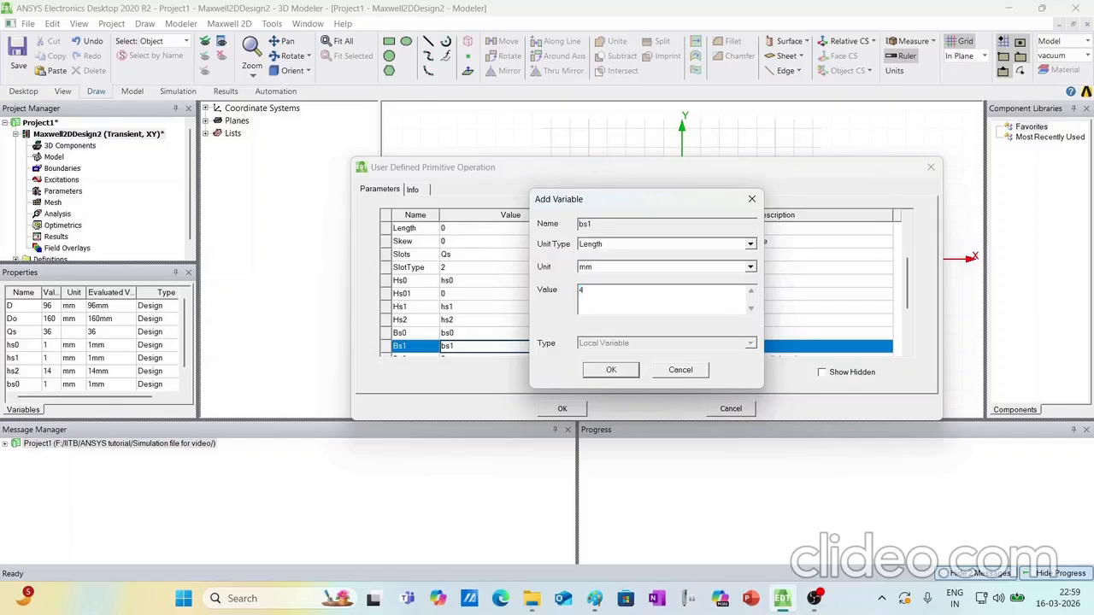
key("Return")
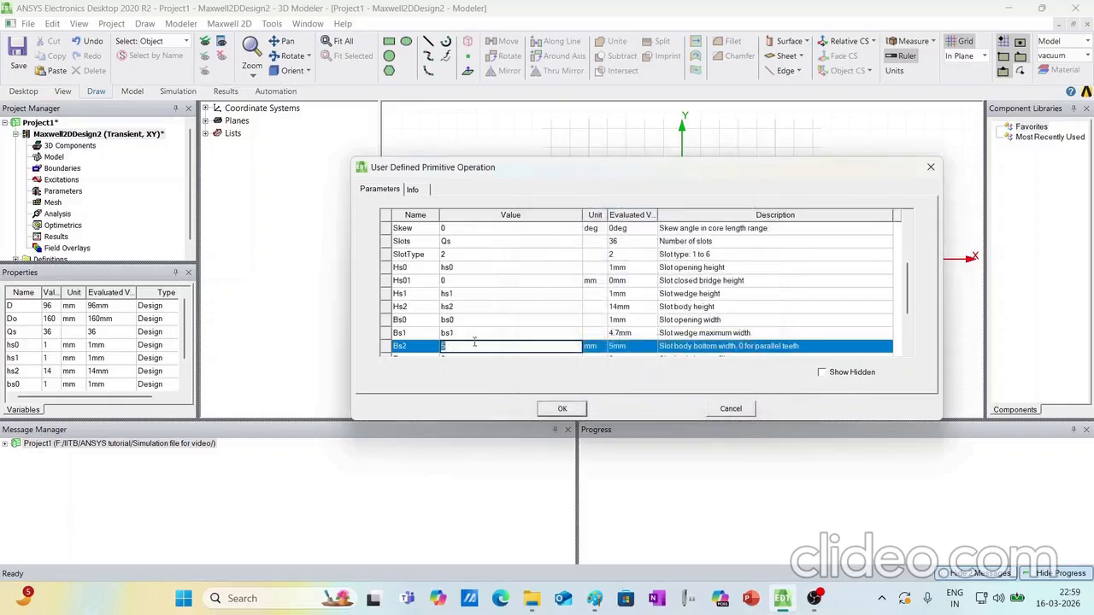
Assign the slot body bottom width Bs2 to a new length variable bs2 with a value of 7 mm
type("bs")
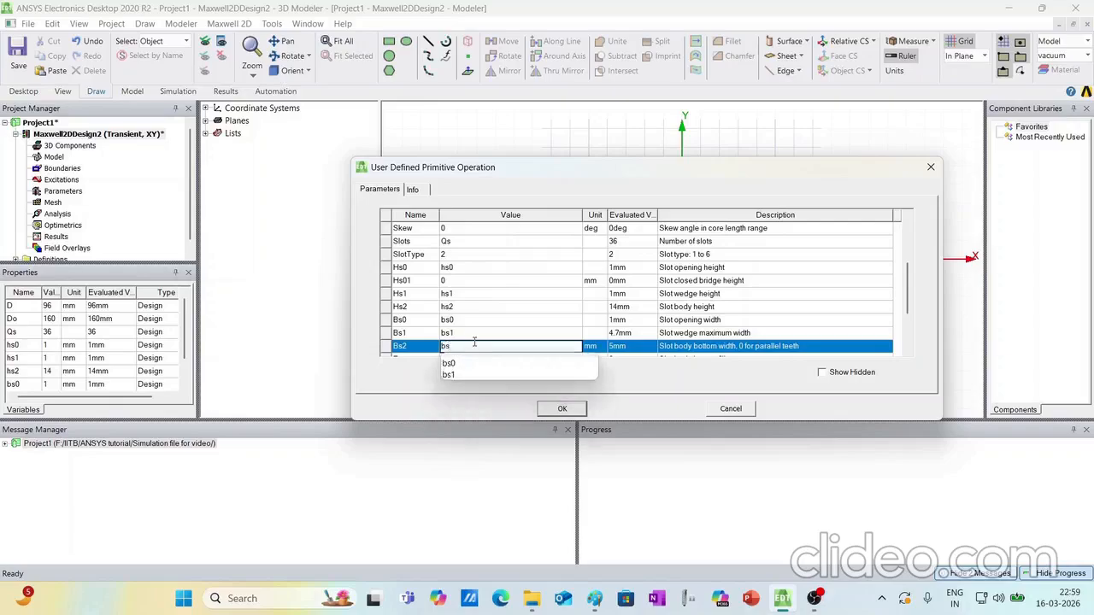
type("2")
key("Return")
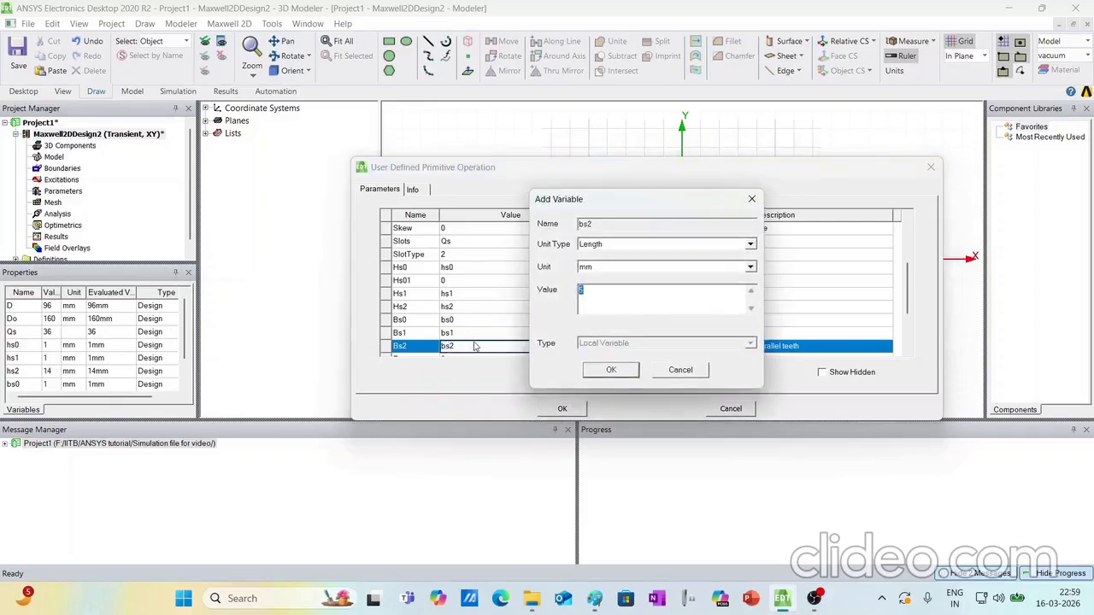
type("7")
key("Return")
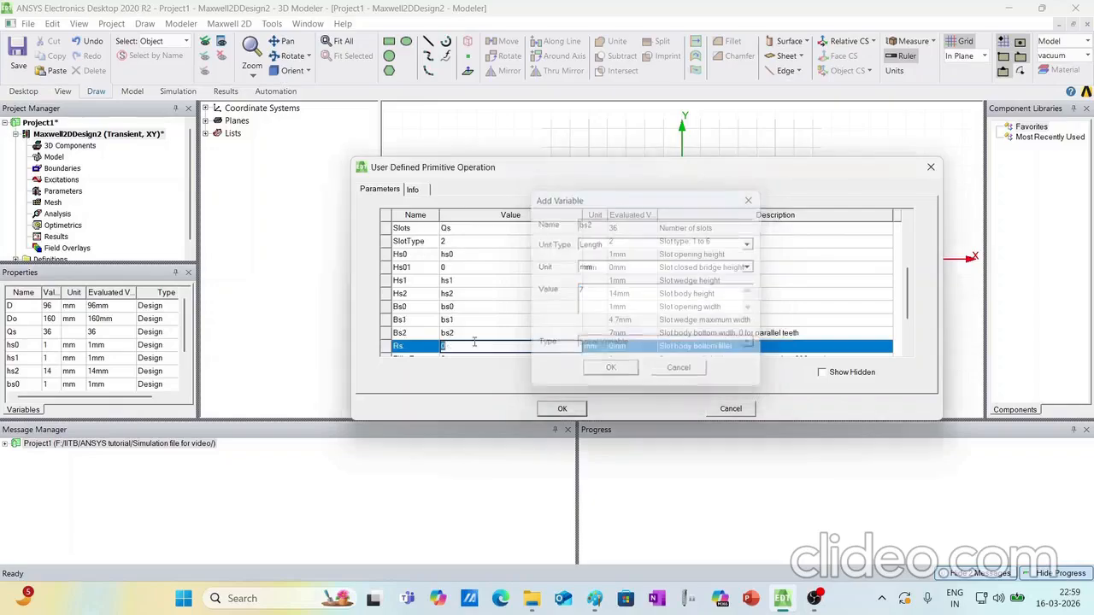
Set SegAngle to 0 deg and LenRegion to 0 mm, and create the slotted core from these parameters
scroll(476, 335, "down", 1)
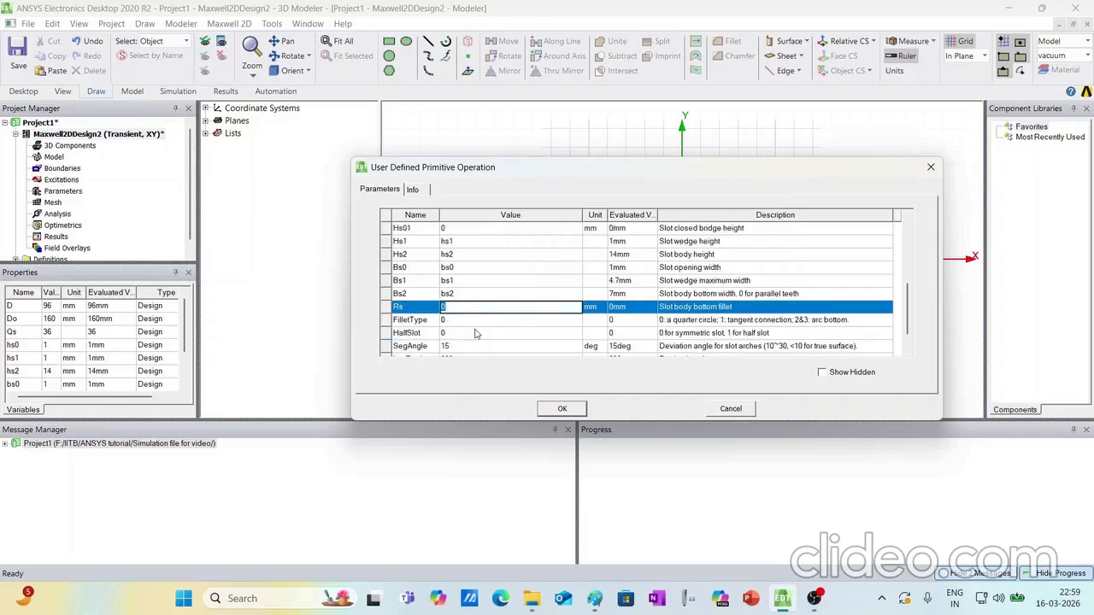
scroll(476, 322, "down", 1)
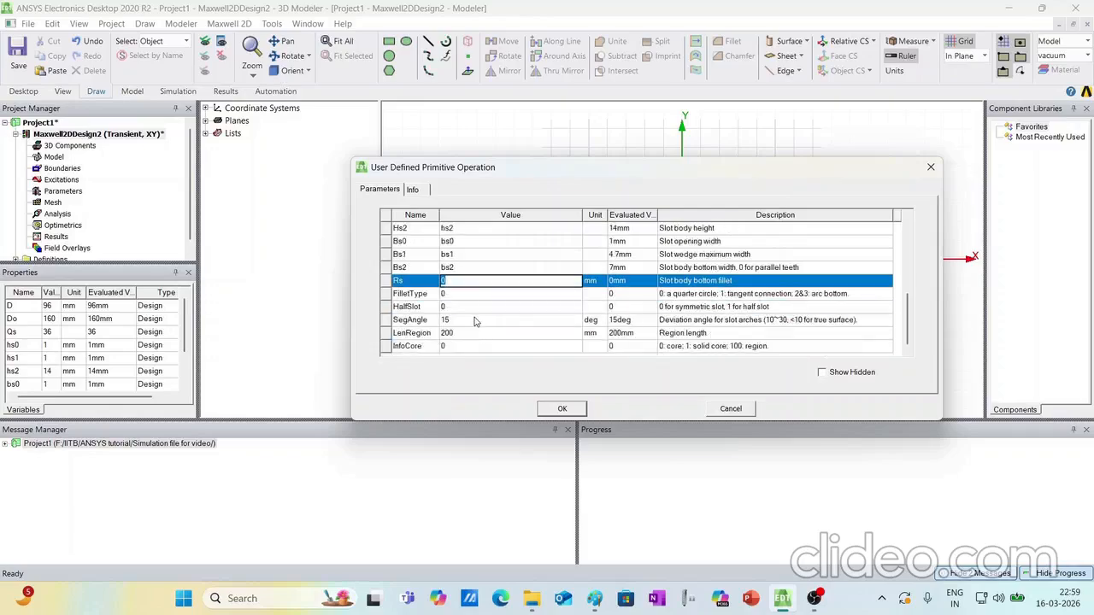
left_click(455, 320)
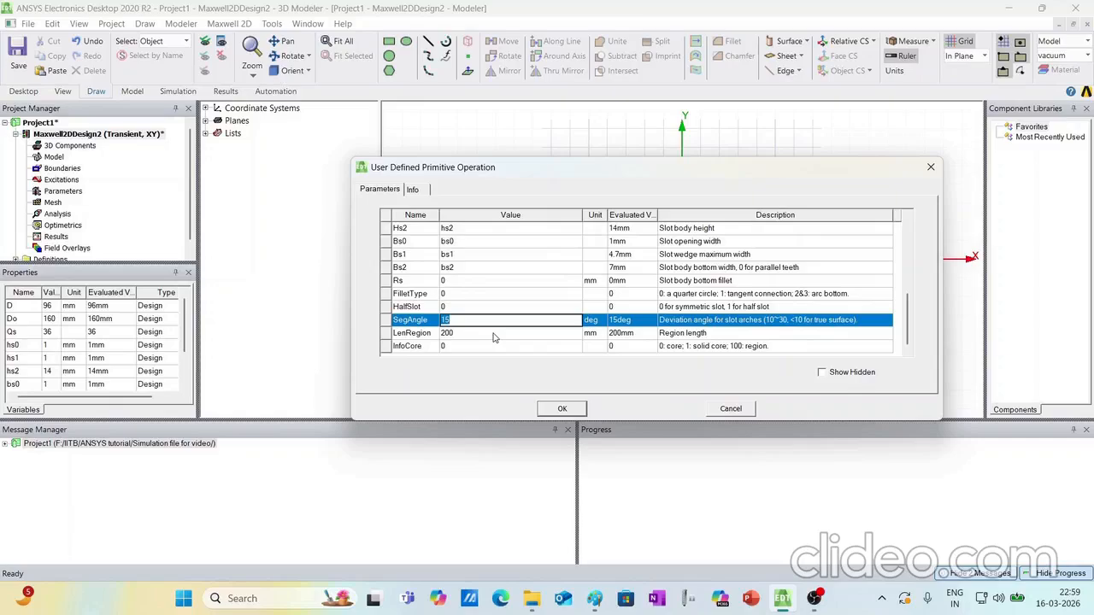
type("1")
left_click(475, 333)
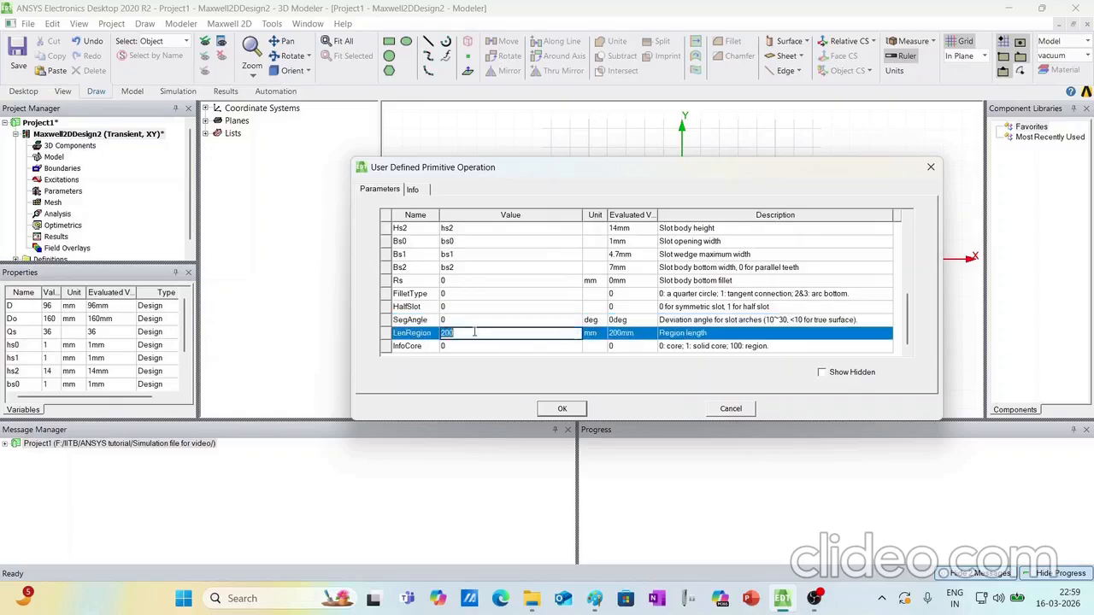
type("0")
left_click(561, 410)
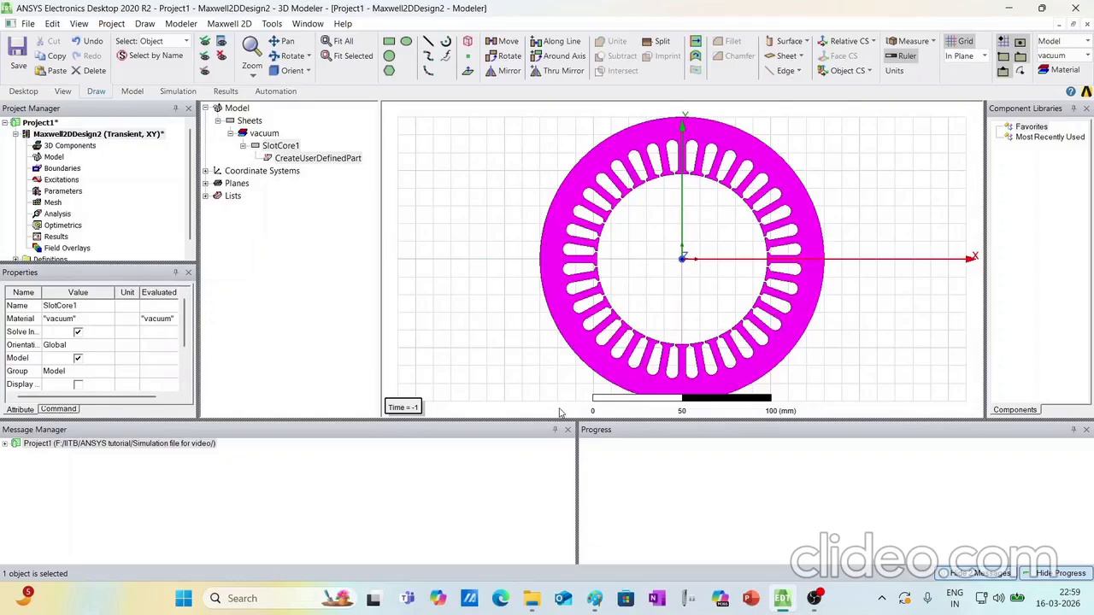
left_click(854, 351)
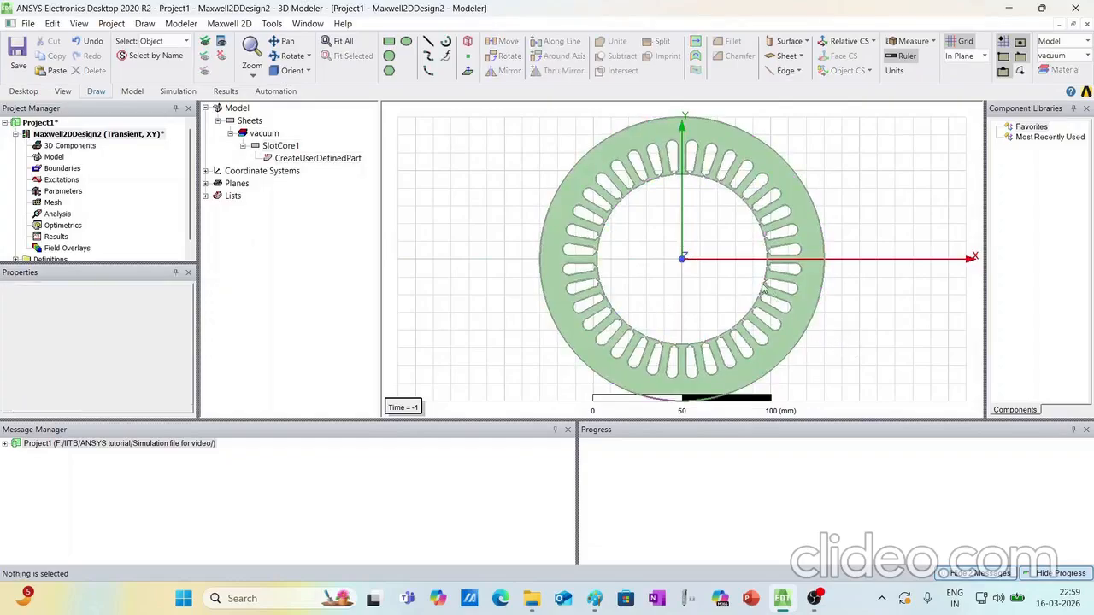
scroll(737, 260, "up", 2)
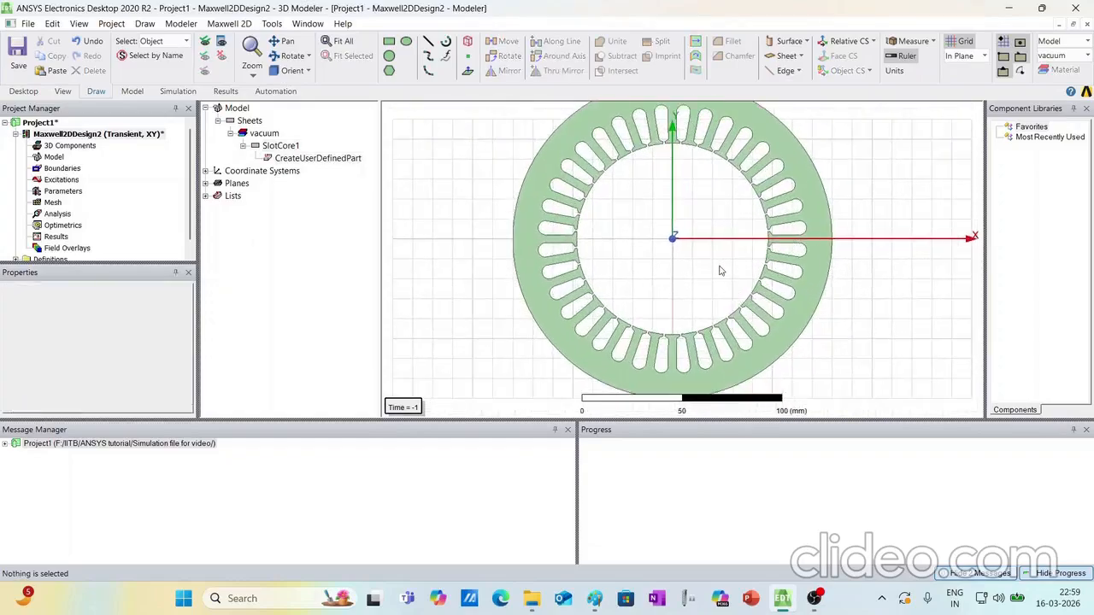
scroll(721, 271, "down", 2)
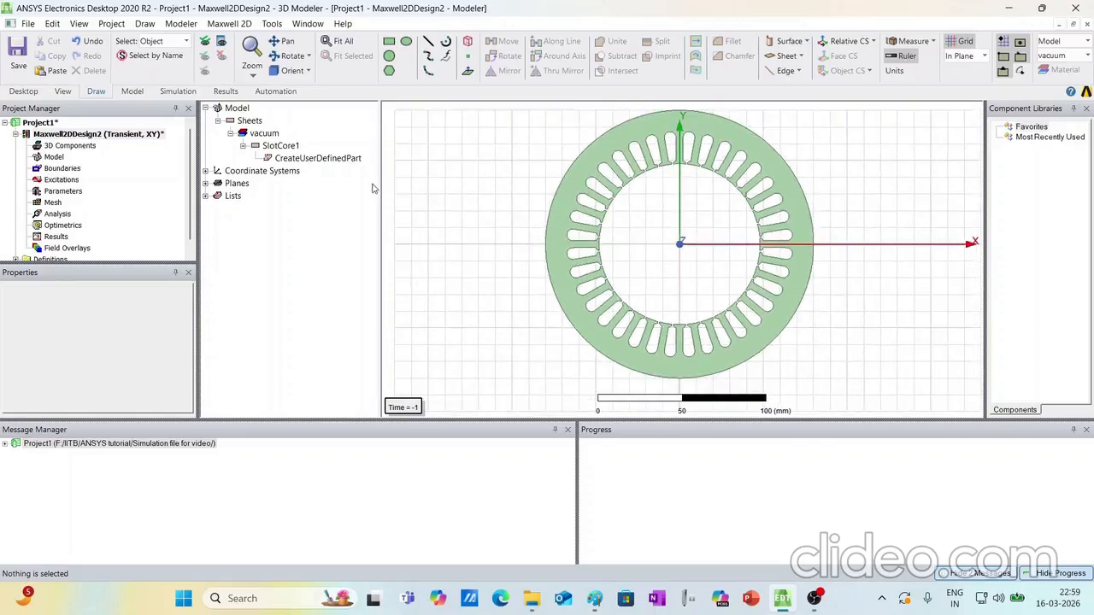
double_click(272, 147)
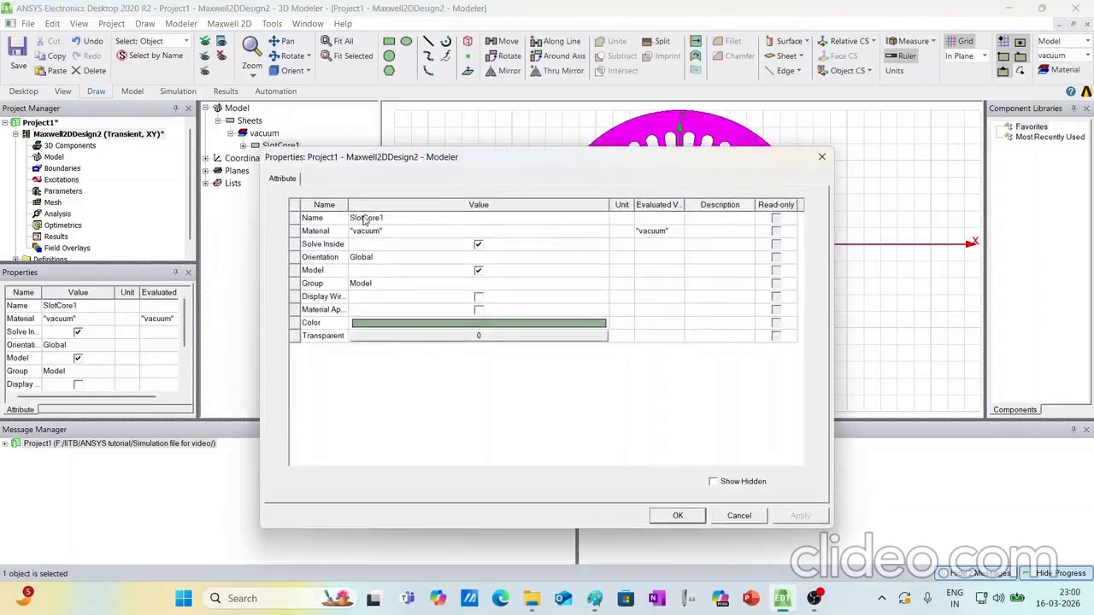
left_click_drag(363, 168, 438, 174)
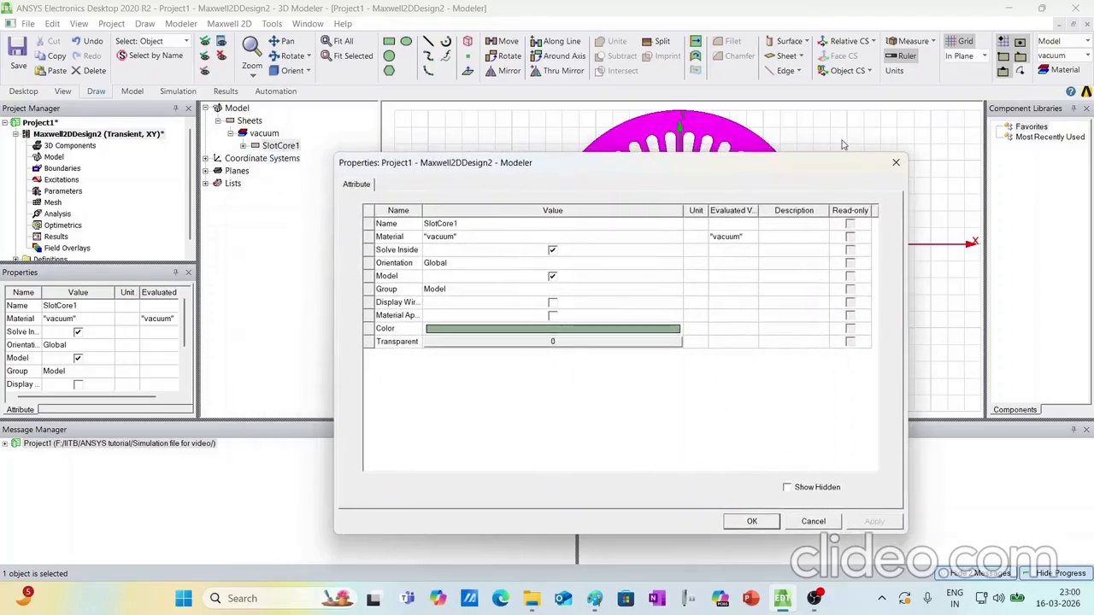
left_click(893, 162)
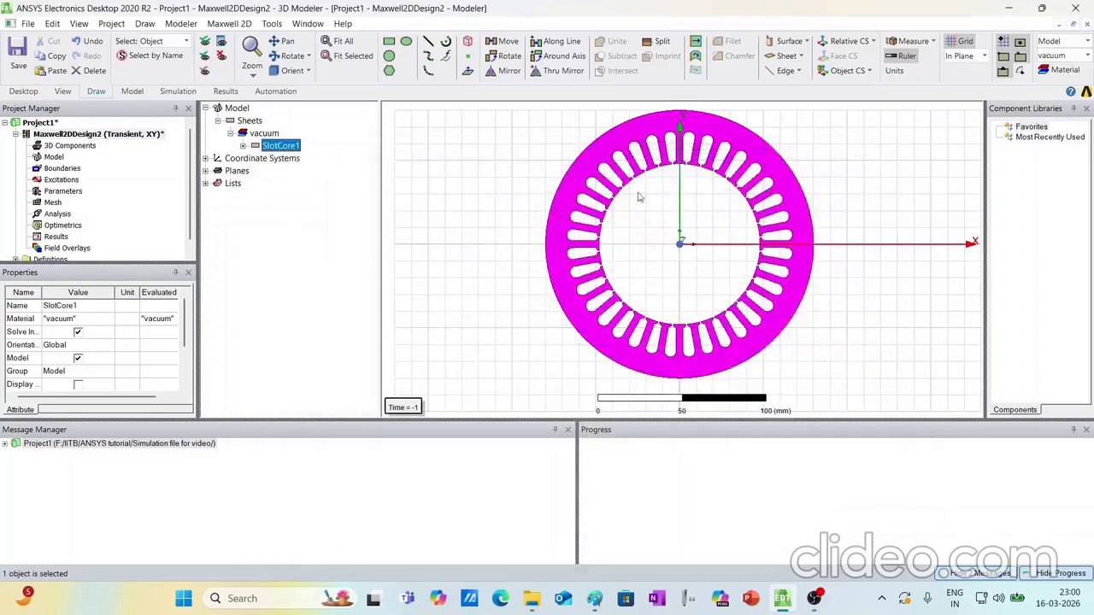
Rename the SlotCore1 sheet as Stator
double_click(272, 150)
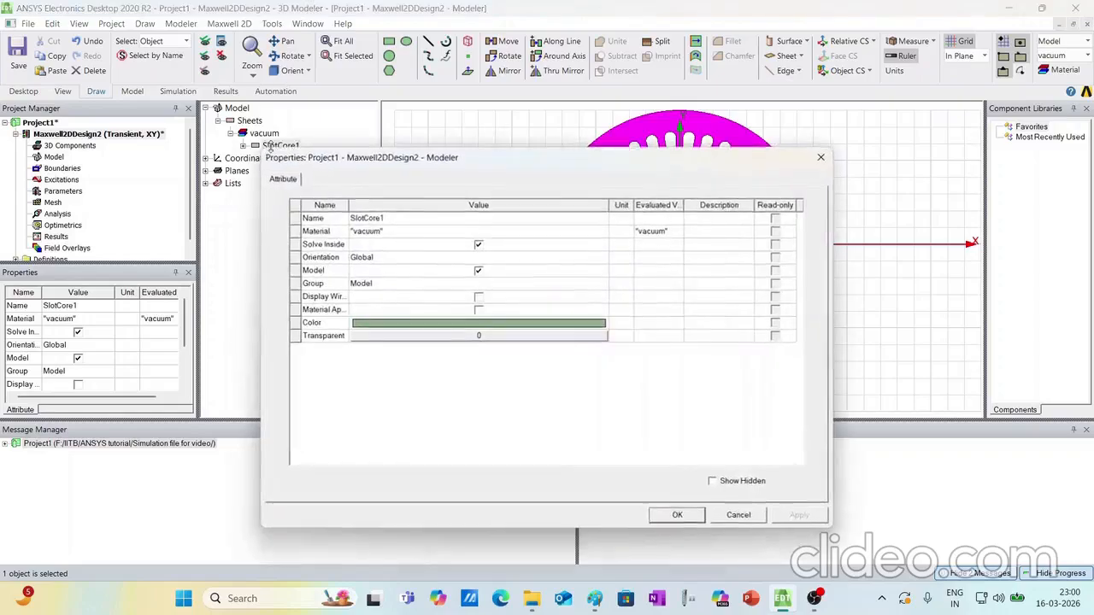
left_click(362, 221)
type("Sta")
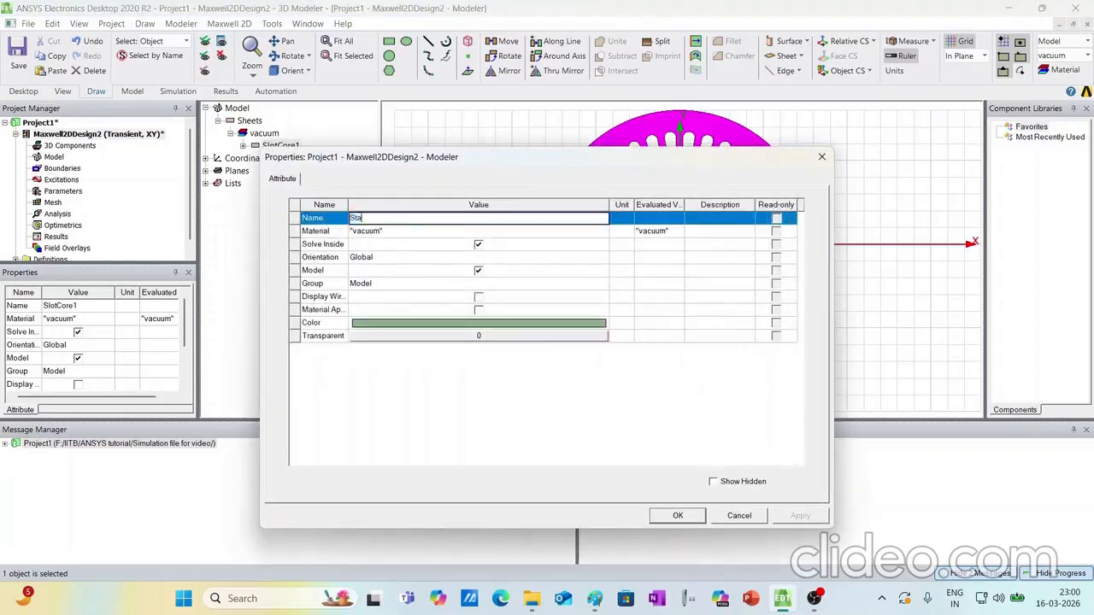
type("tor")
left_click(688, 516)
left_click(856, 344)
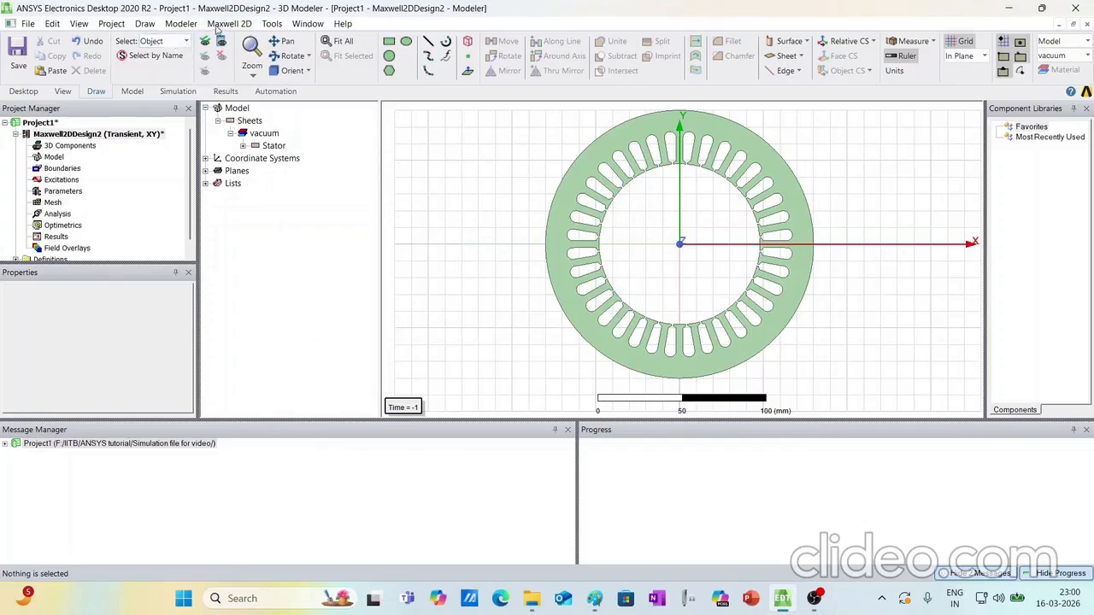
Start an RMxprt PMCore primitive and set DiaGap to D-2*lg, defining lg as a new length variable of 0.7 mm
left_click(145, 23)
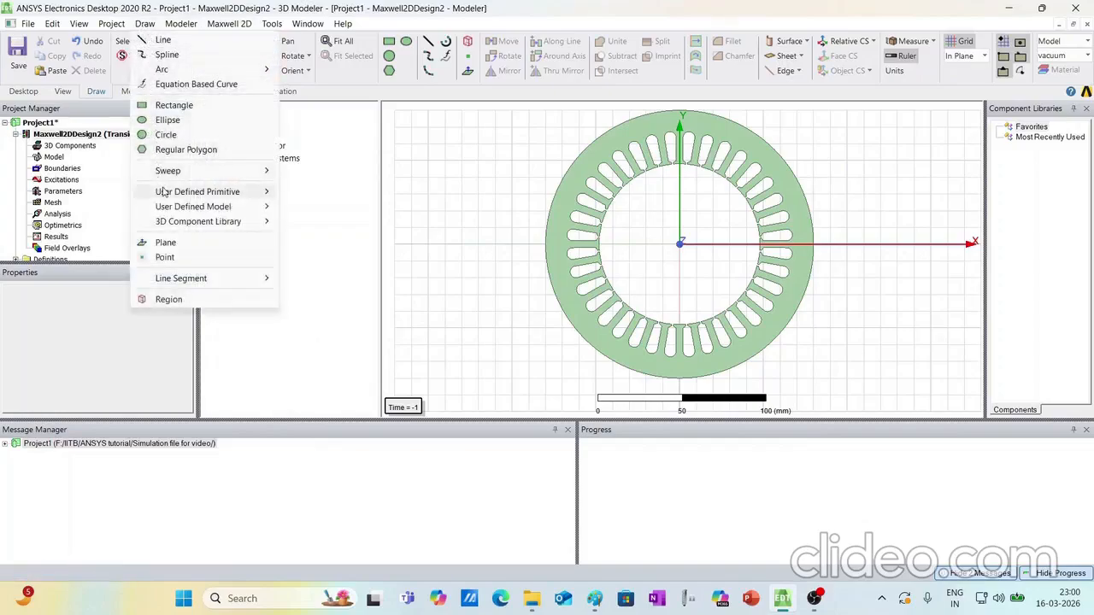
mouse_move(205, 192)
mouse_move(316, 209)
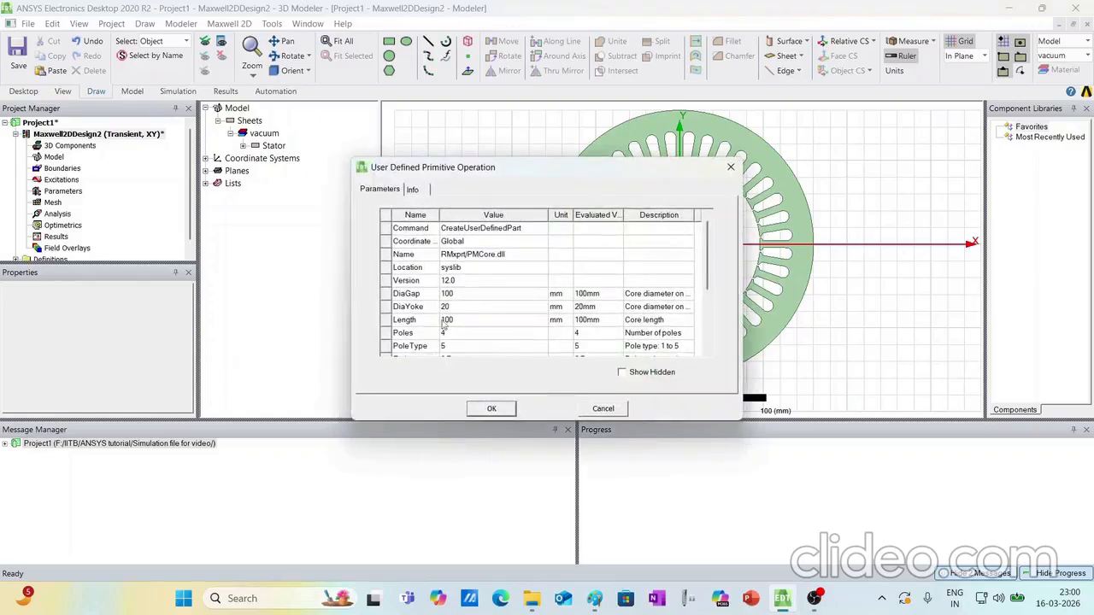
double_click(457, 293)
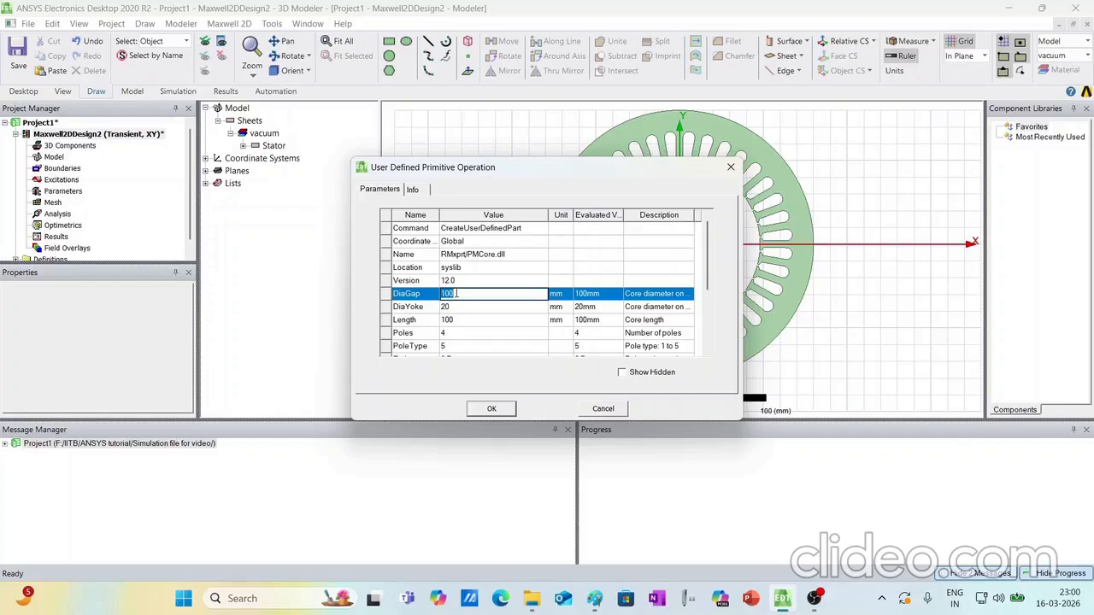
type("D")
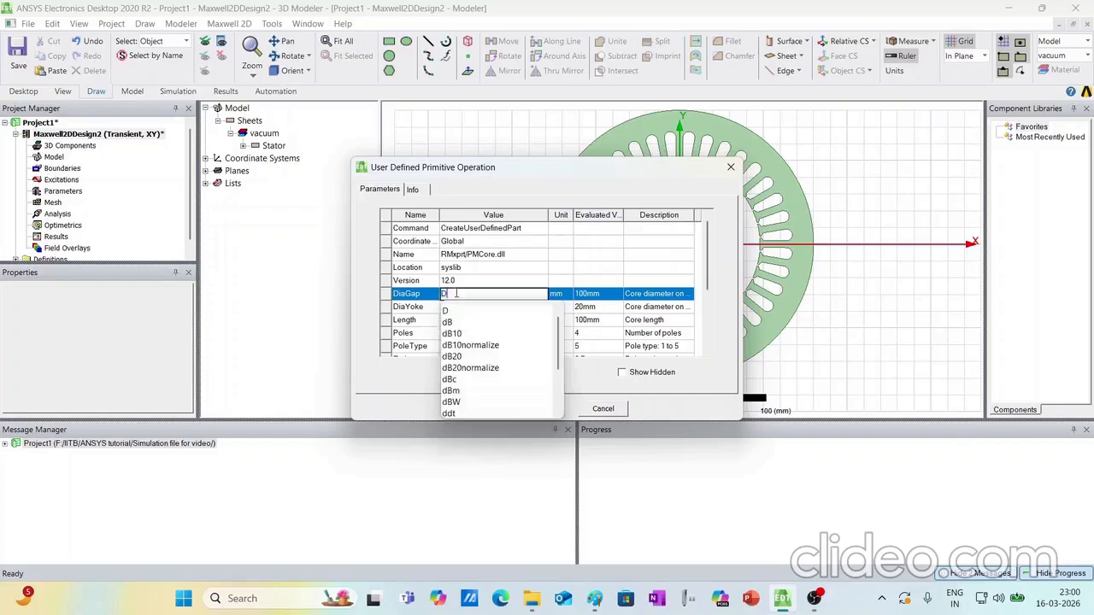
type("-")
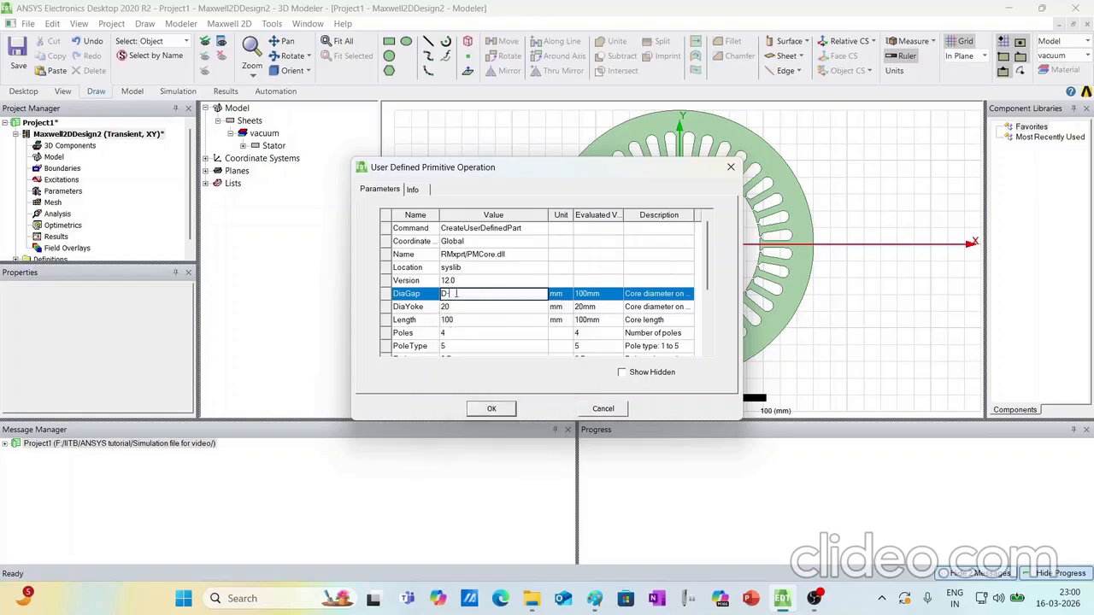
type("2*g")
key("Return")
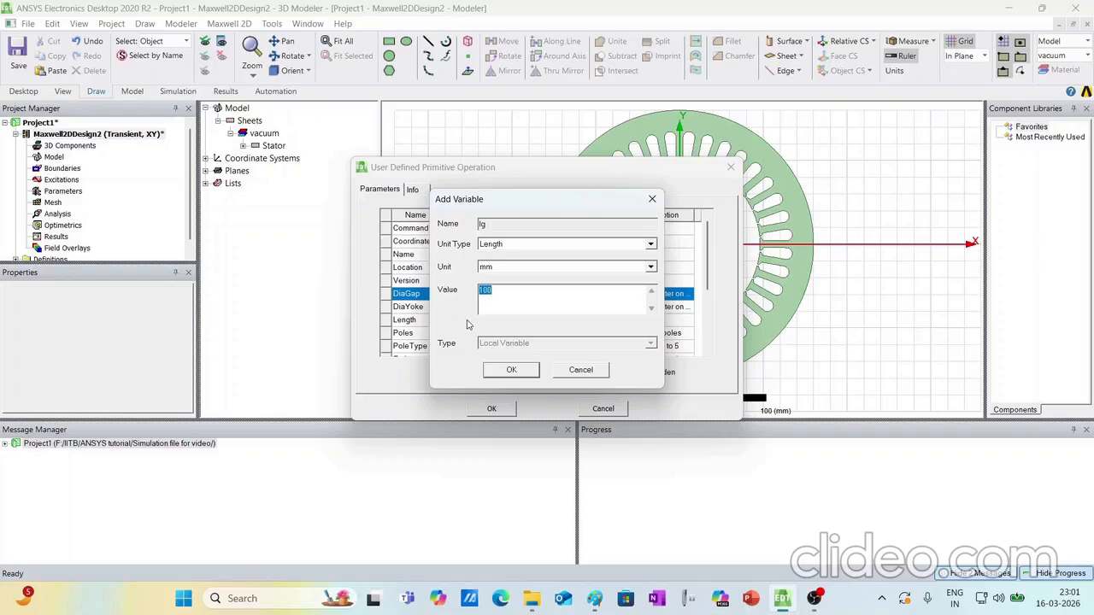
type("0.7")
key("Return")
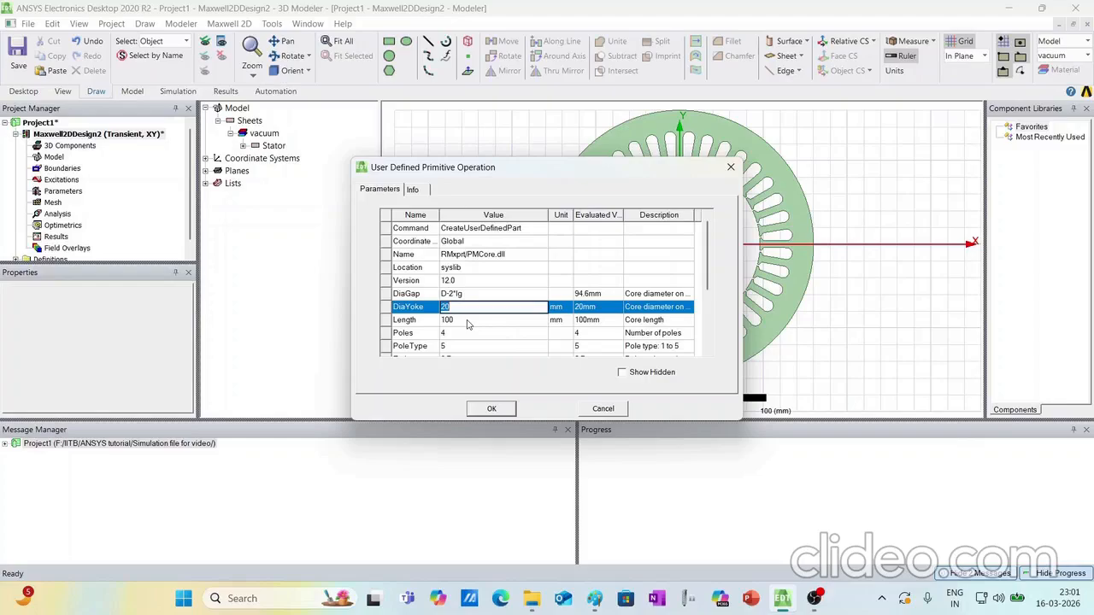
Assign the core's DiaYoke to a new length variable Dsh of 20 mm, and set its Length to 0 mm
type("Dsh")
key("Return")
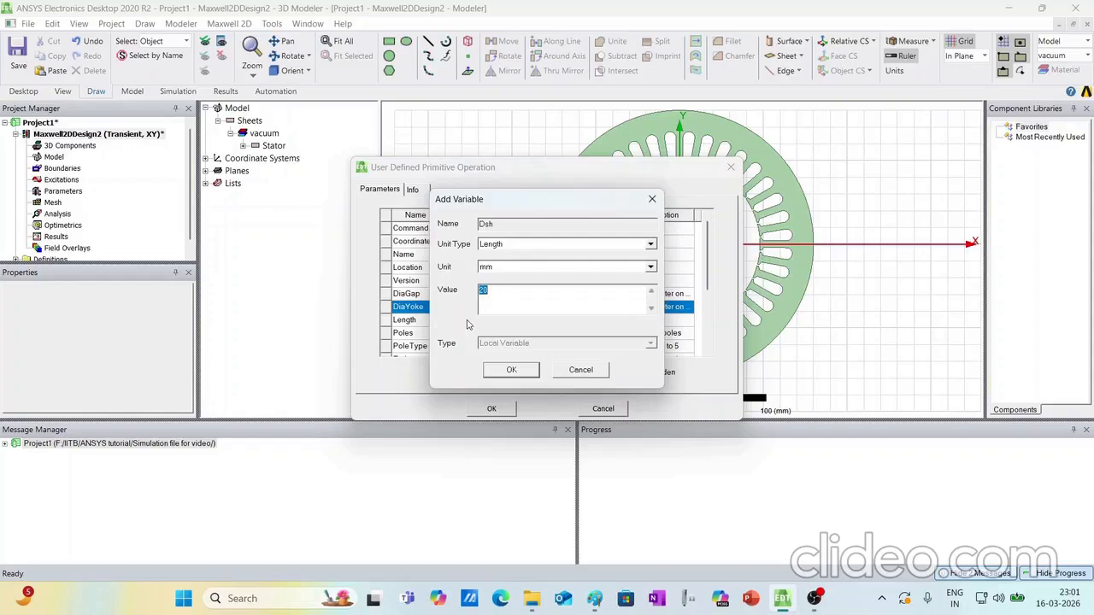
key("Return")
left_click(468, 319)
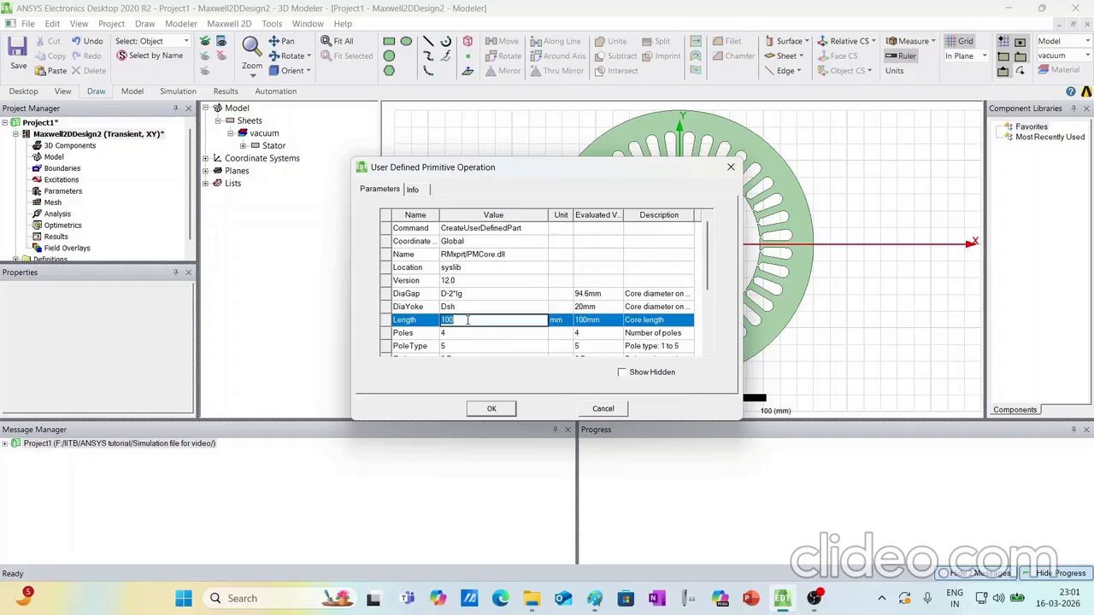
type("L")
key("Tab")
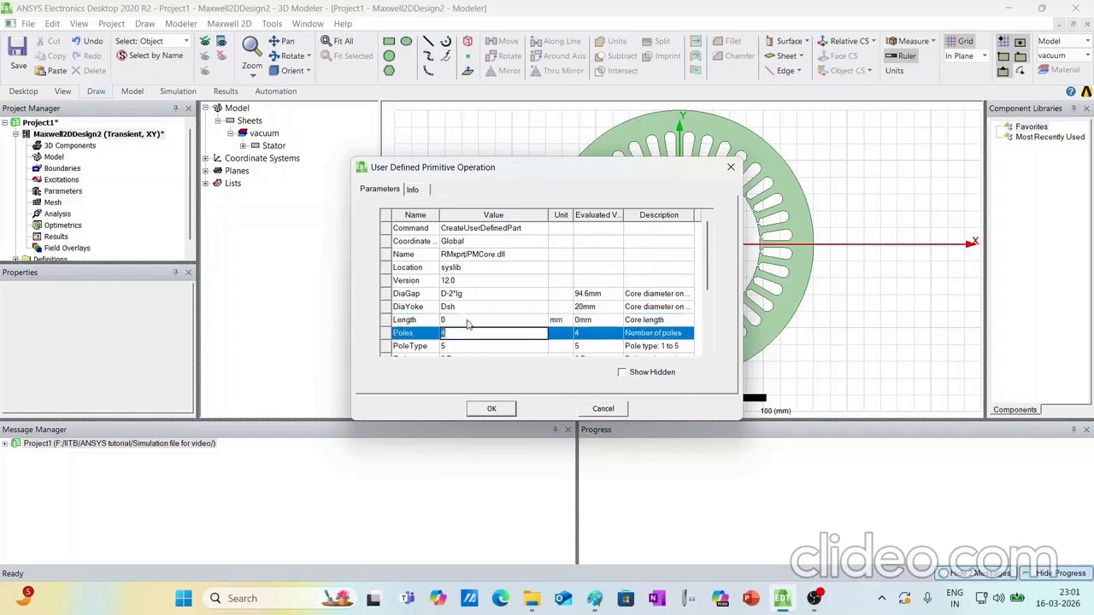
Assign the number of poles to a new unitless variable P with a value of 8
type("P")
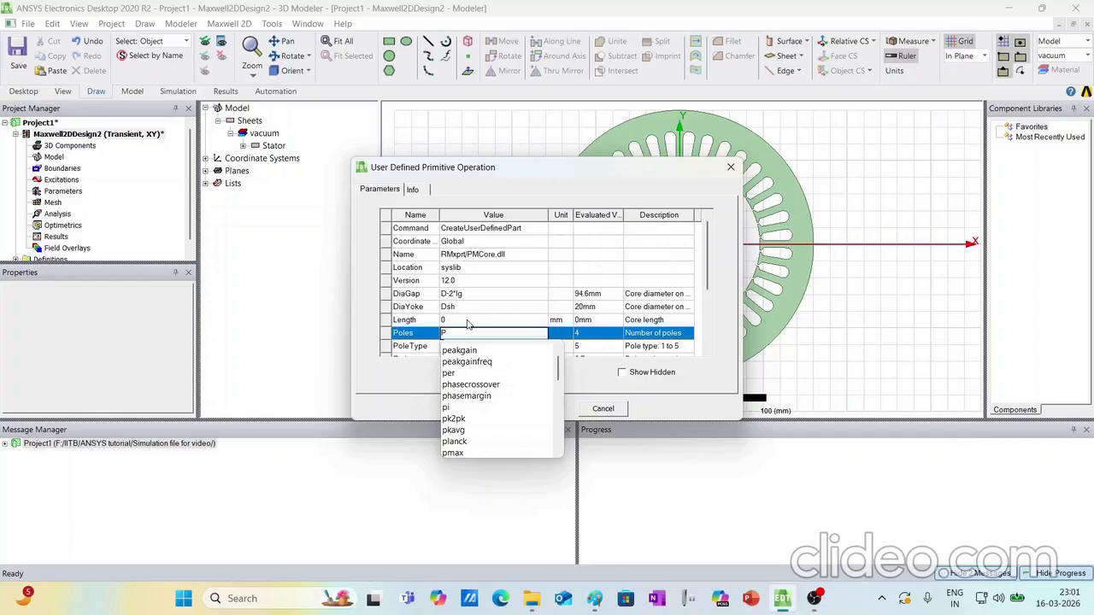
key("Return")
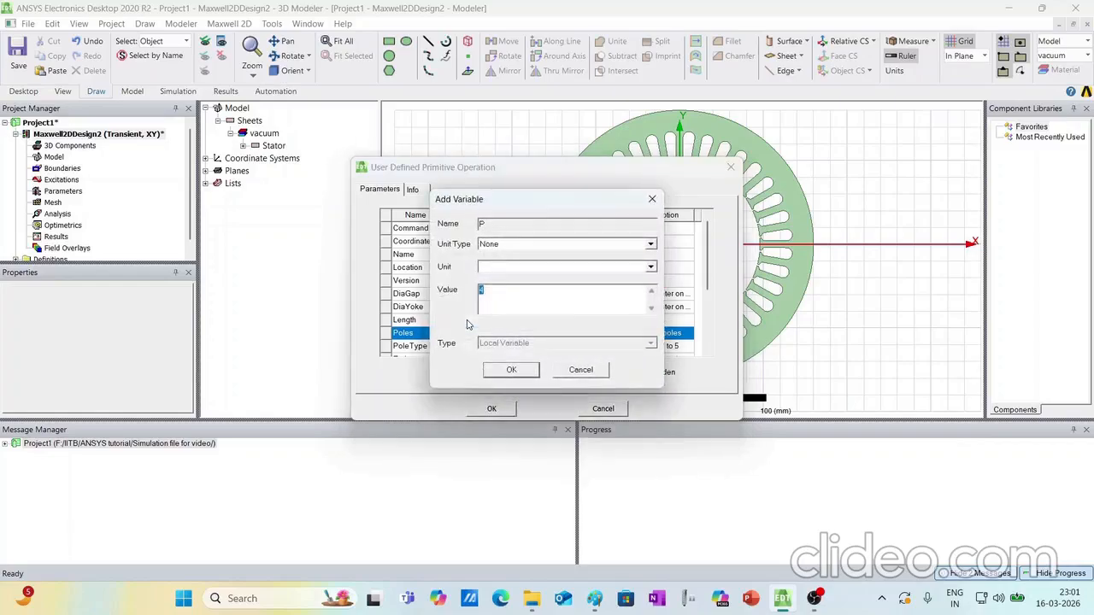
type("8")
key("Return")
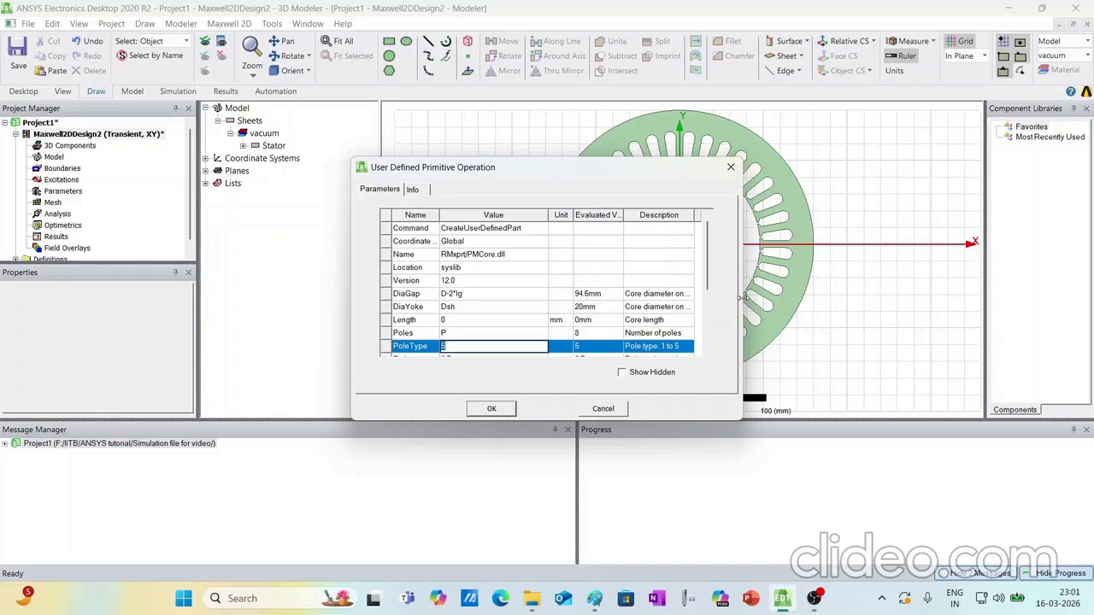
Enlarge the primitive parameter dialog and widen its Description column, narrowing the Value column, so the parameter descriptions can be read
left_click_drag(742, 298, 916, 298)
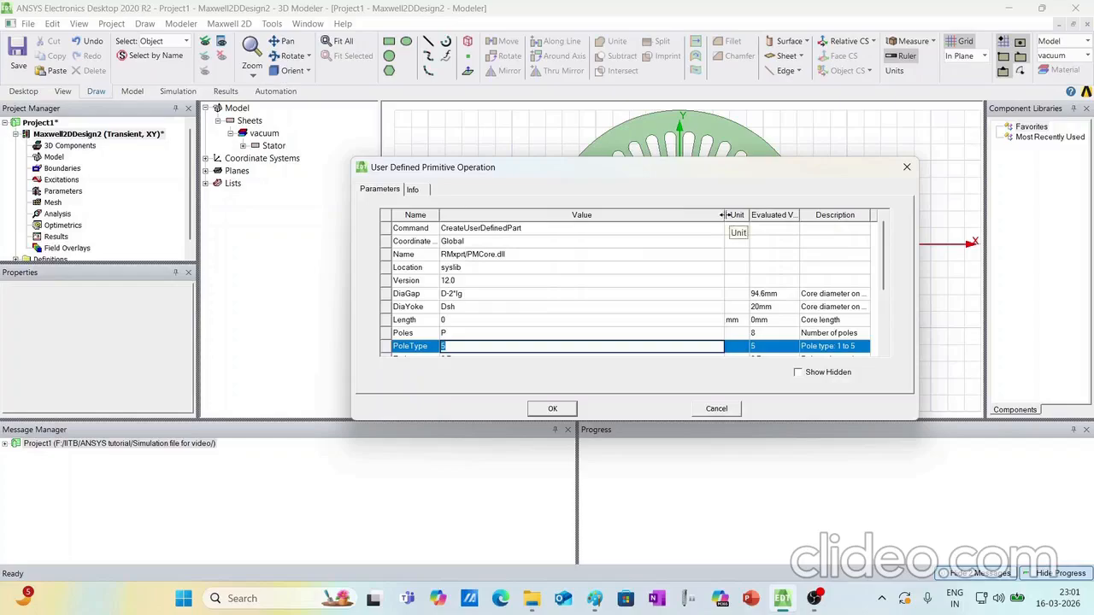
left_click_drag(724, 214, 605, 215)
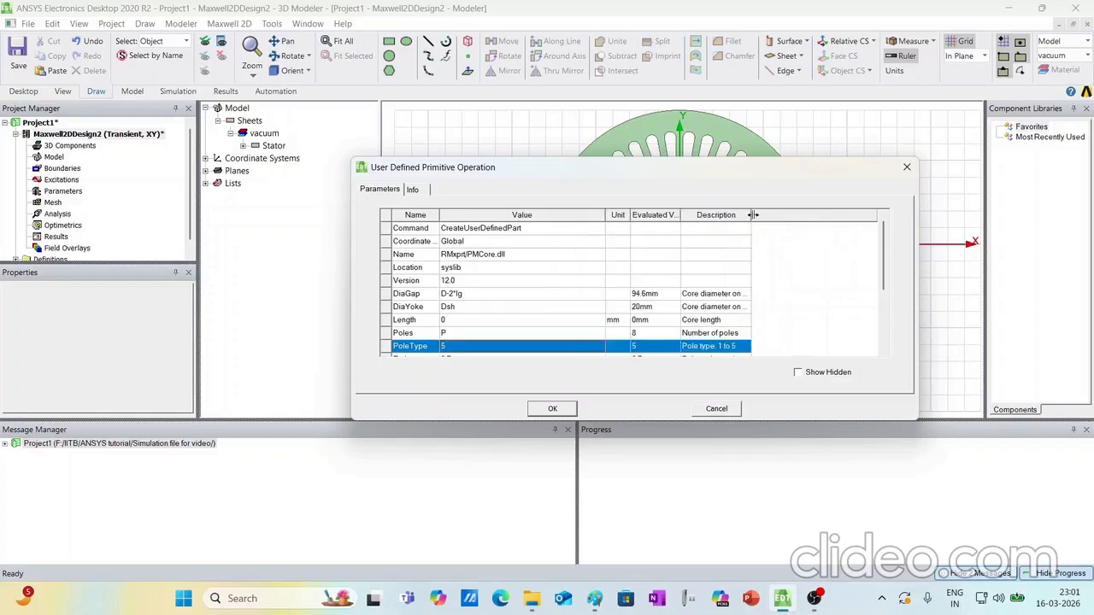
left_click_drag(753, 215, 861, 214)
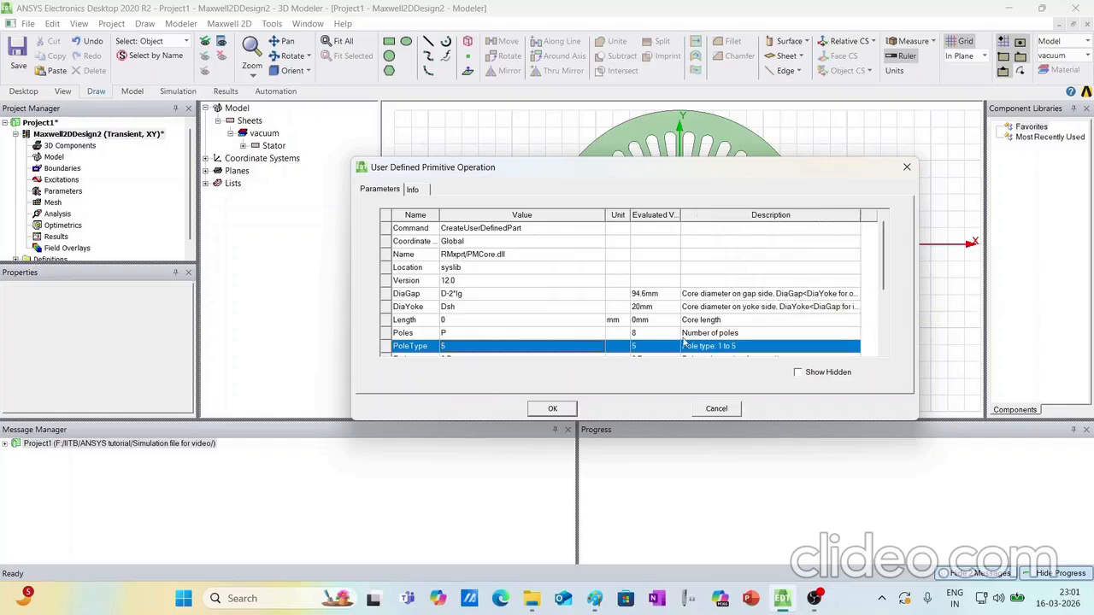
Set the core's PoleType to 1 and assign Embrace to a new unitless variable ep with a value of 0.8
left_click(482, 346)
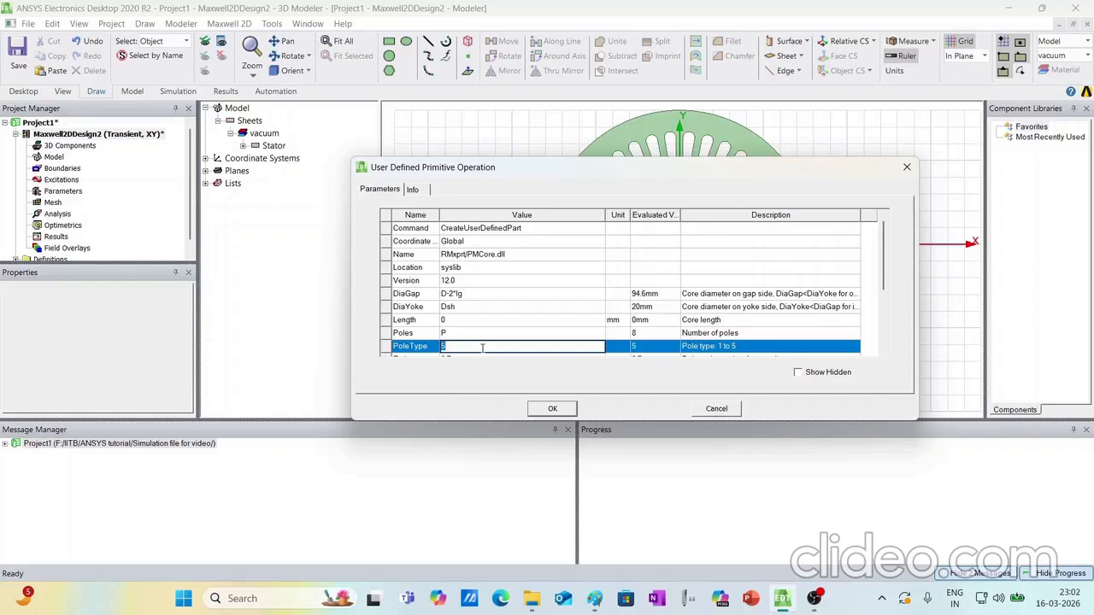
type("1")
scroll(476, 321, "down", 1)
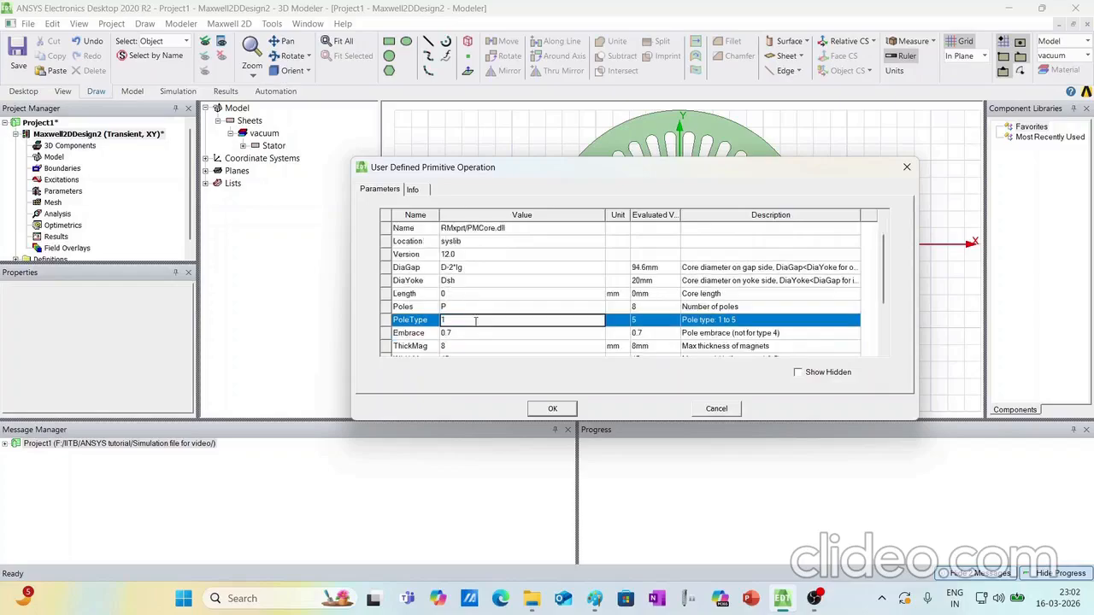
left_click(459, 335)
left_click(460, 334)
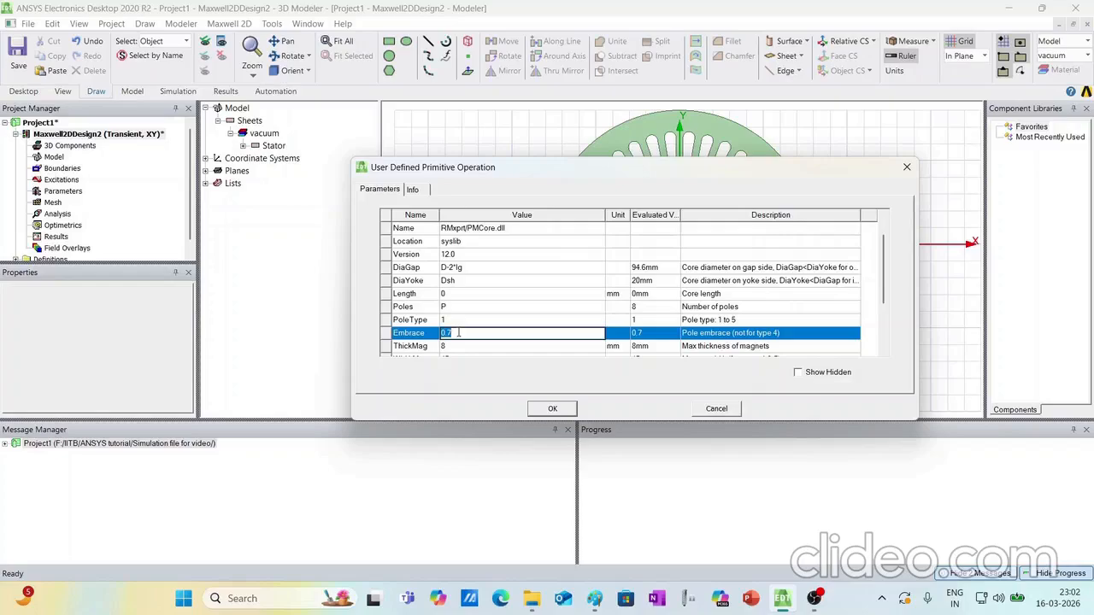
type("ep")
key("Return")
type("0")
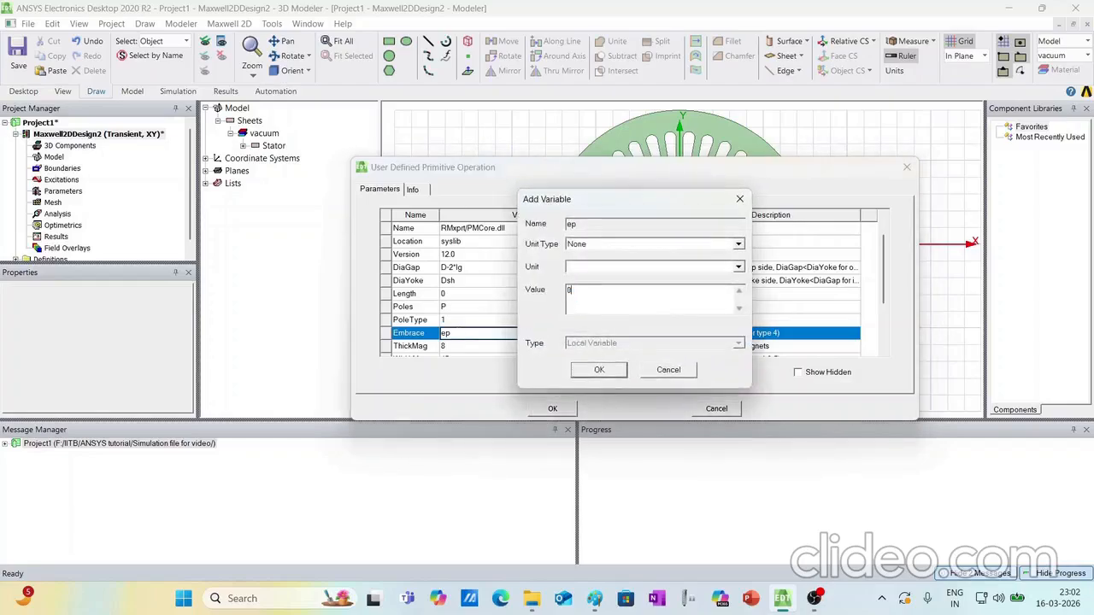
type(".8")
key("Return")
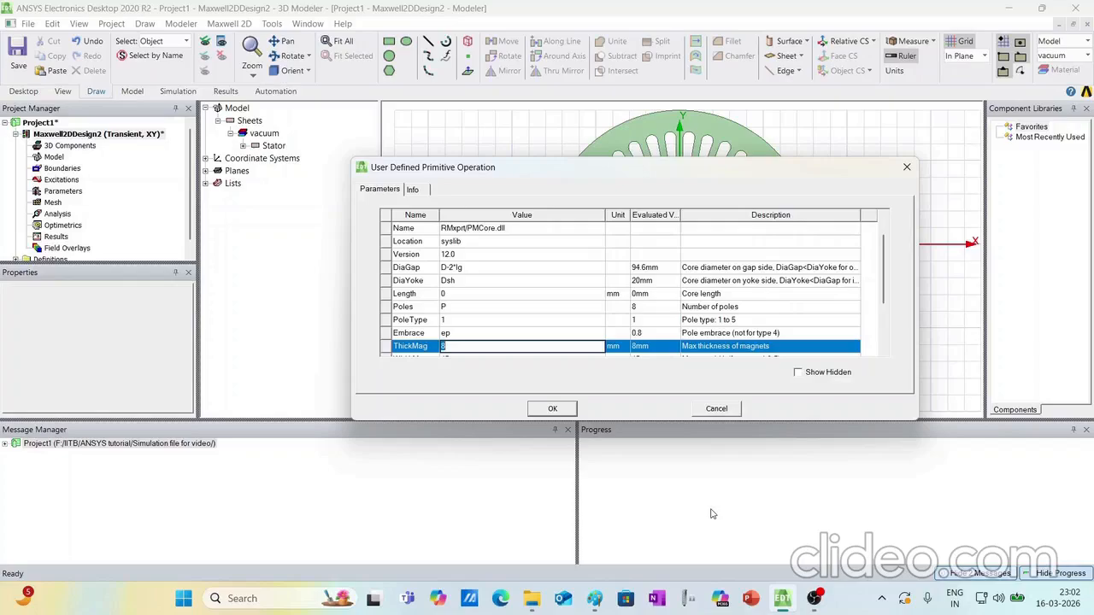
Switch to Paint and draw a rotor circle below the existing sketches, with a pencilled surface-magnet outline on its upper edge
left_click(594, 598)
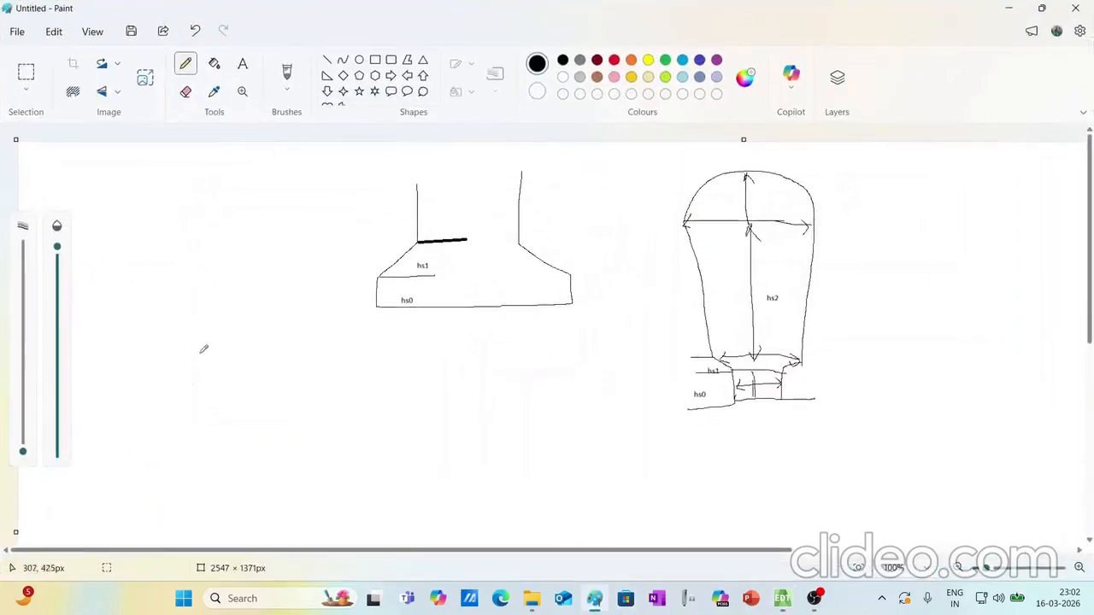
left_click(359, 59)
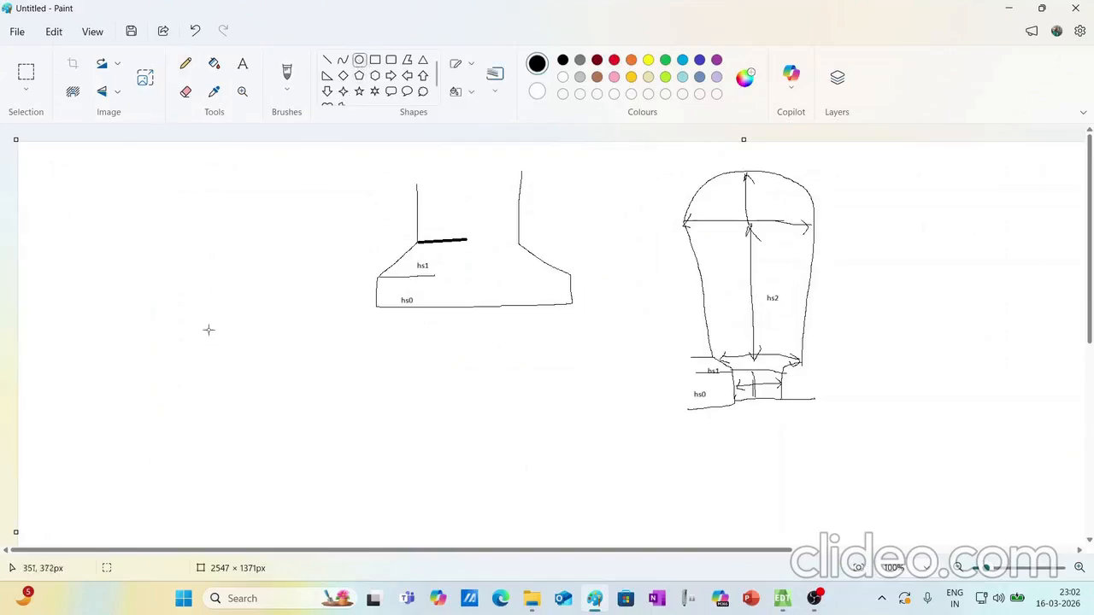
left_click_drag(197, 306, 363, 472)
left_click(246, 144)
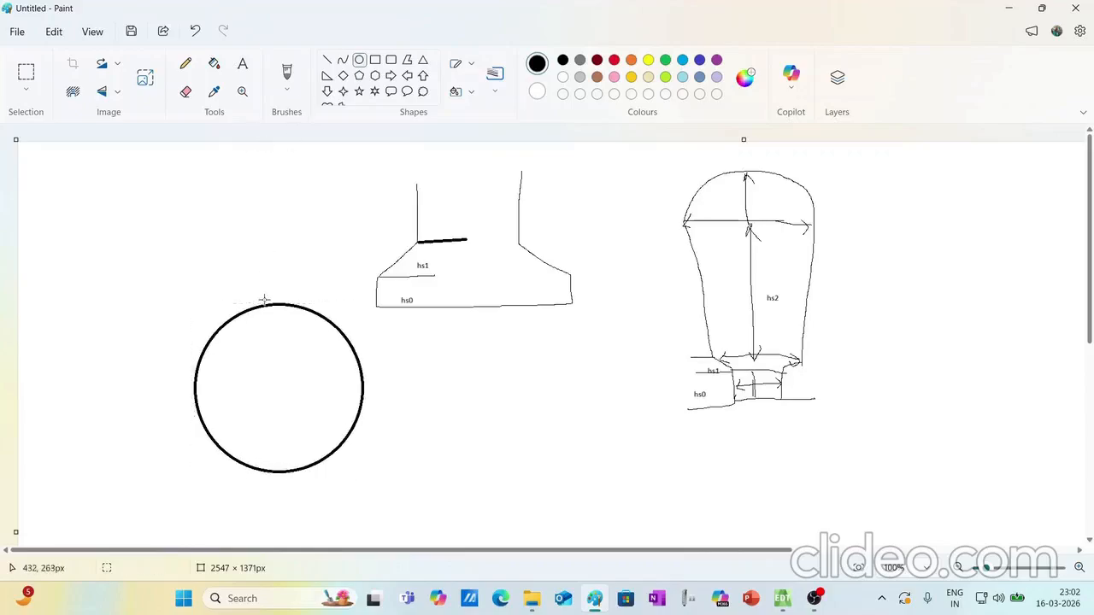
left_click(186, 64)
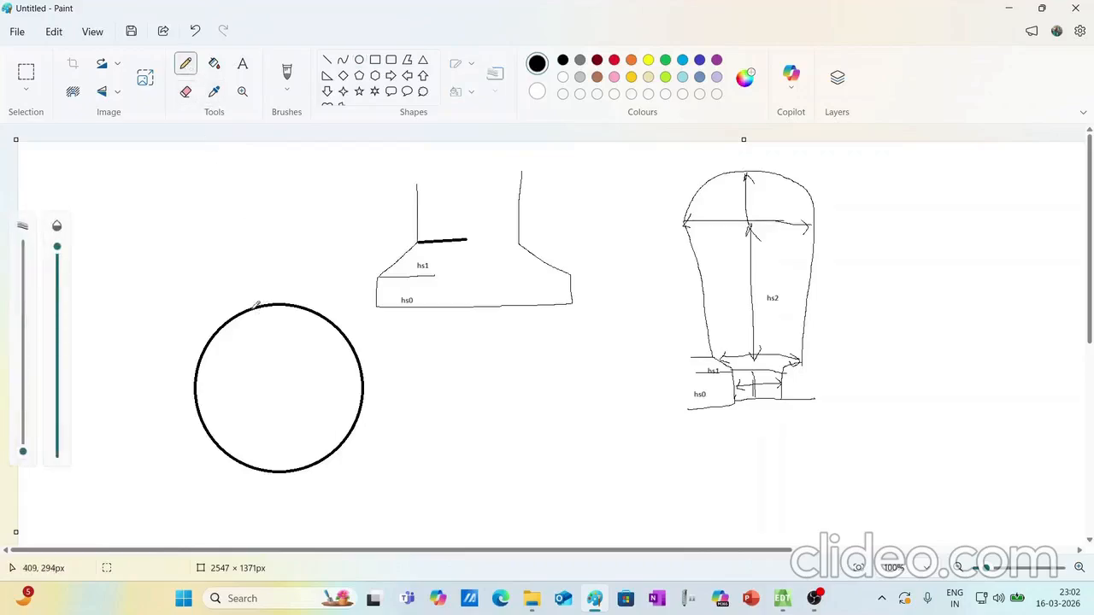
mouse_move(251, 306)
left_mouse_down()
mouse_move(250, 285)
mouse_move(318, 283)
mouse_move(317, 311)
left_mouse_up()
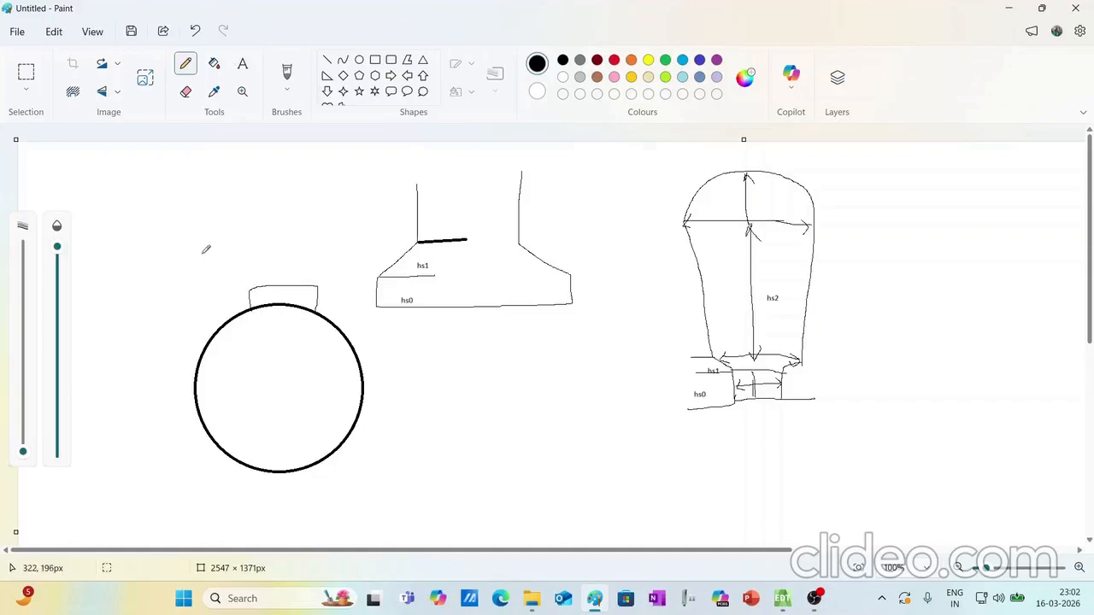
Sketch two dashed pole-boundary lines meeting at the circle's centre, and mark the angle between them with an arrowed arc labelled 360/P
mouse_move(209, 269)
left_mouse_down()
mouse_move(281, 391)
mouse_move(367, 251)
left_mouse_up()
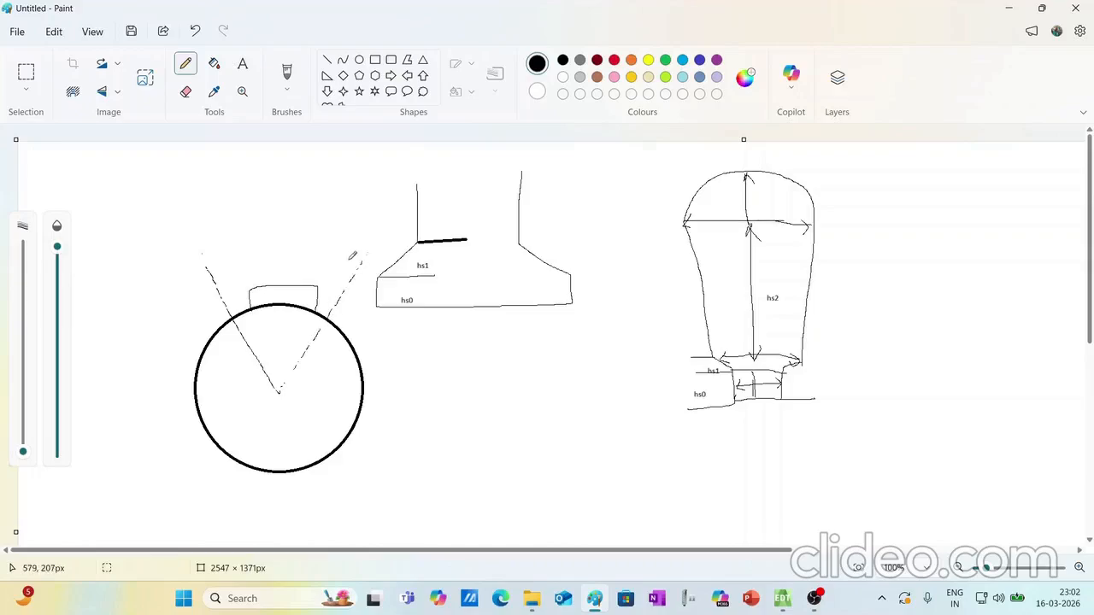
left_click(242, 63)
left_click(243, 226)
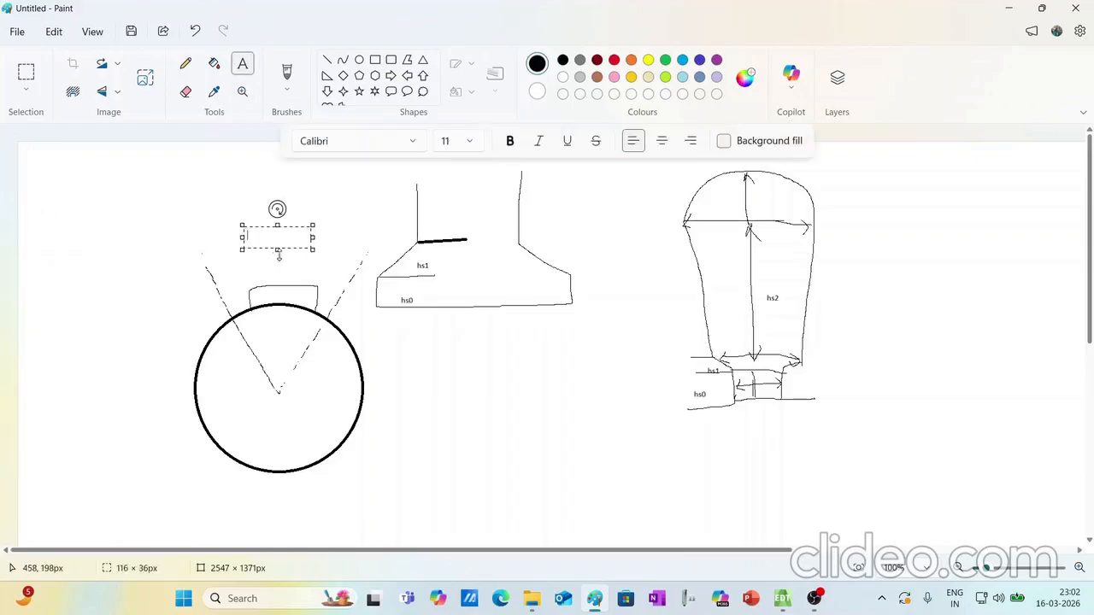
type("360/P")
key("Escape")
left_click(185, 63)
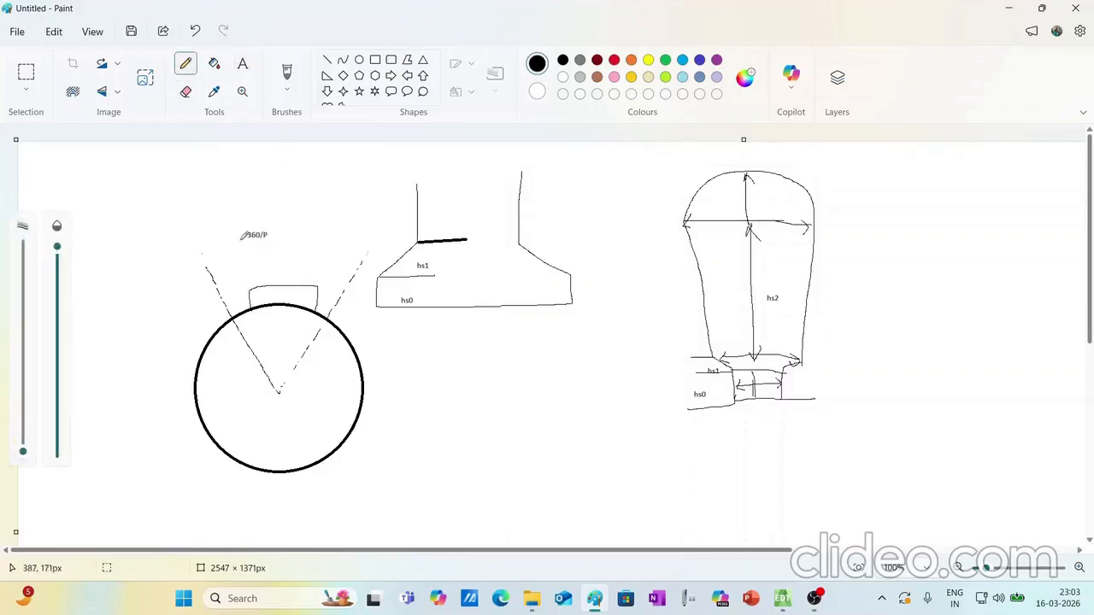
mouse_move(214, 274)
left_mouse_down()
mouse_move(270, 256)
mouse_move(340, 276)
mouse_move(348, 291)
mouse_move(347, 268)
left_mouse_up()
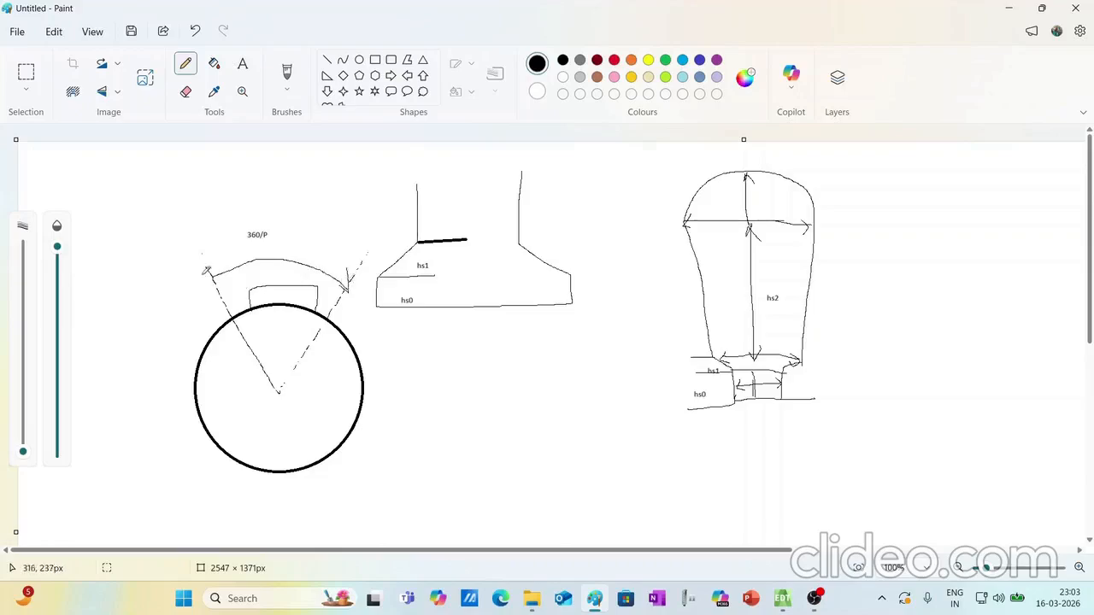
mouse_move(206, 270)
left_mouse_down()
mouse_move(227, 260)
mouse_move(226, 275)
left_mouse_up()
Sketch dashed lines from the magnet's two edges to the circle's centre and mark the angle between them as θ
left_click_drag(261, 330, 279, 381)
left_click_drag(310, 312, 285, 379)
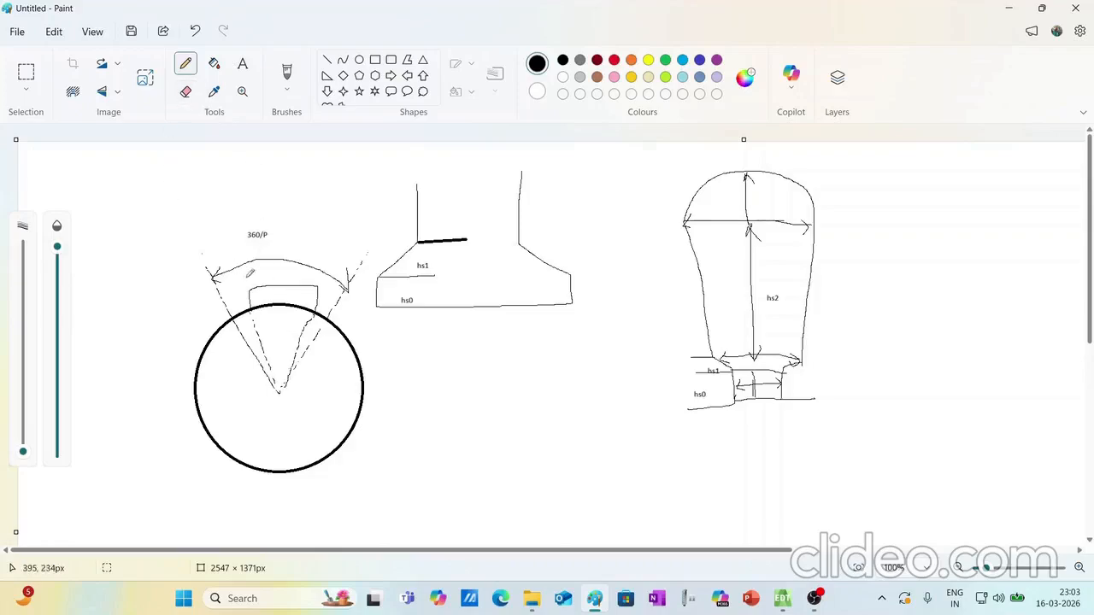
left_click_drag(259, 338, 302, 334)
left_click_drag(274, 313, 279, 320)
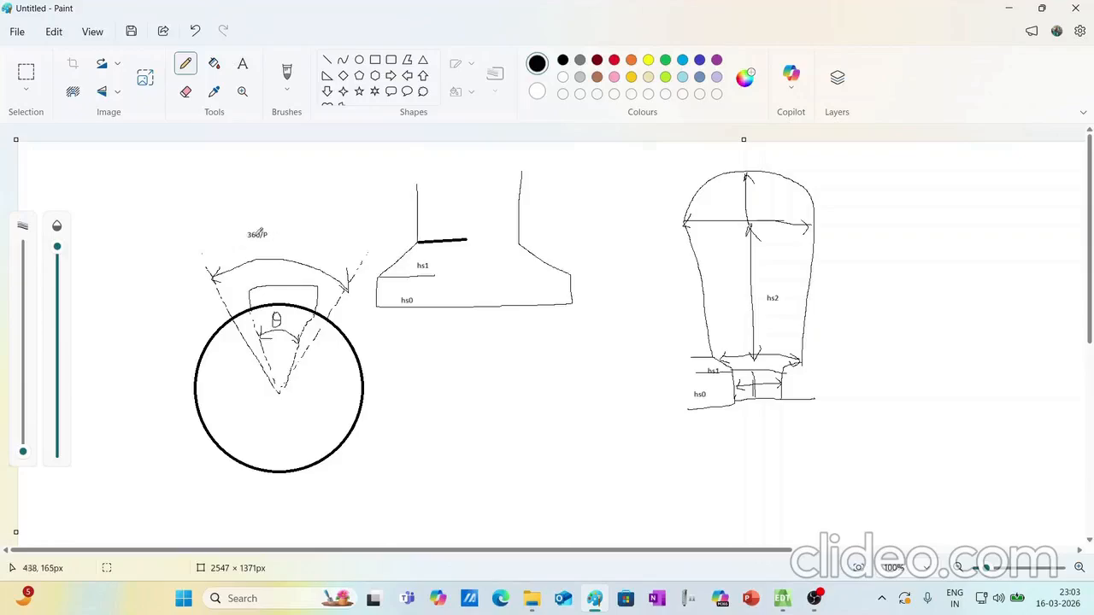
Write α = in front of 360/P and the embrace formula eP = θ/α beside the circle, and return to the core's parameters
mouse_move(224, 237)
left_mouse_down()
mouse_move(216, 248)
mouse_move(244, 241)
left_mouse_up()
mouse_move(399, 338)
left_mouse_down()
mouse_move(391, 344)
mouse_move(405, 335)
mouse_move(429, 347)
mouse_move(460, 330)
mouse_move(472, 351)
mouse_move(439, 368)
mouse_move(465, 367)
left_mouse_up()
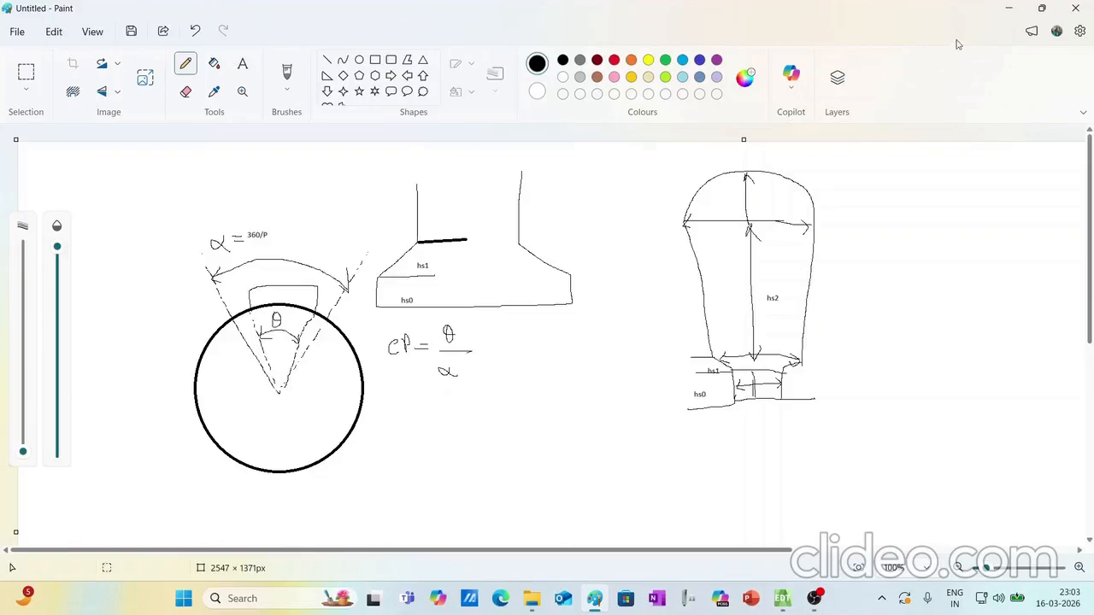
left_click(1009, 8)
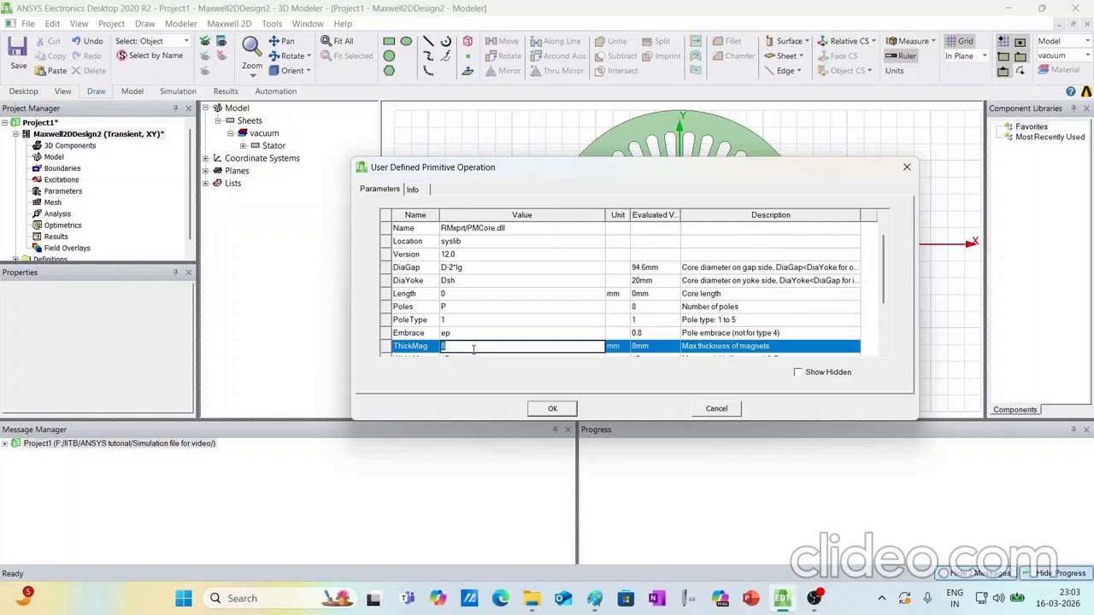
Assign the core's ThickMag to a new length variable tpm with a value of 4 mm
scroll(473, 341, "down", 1)
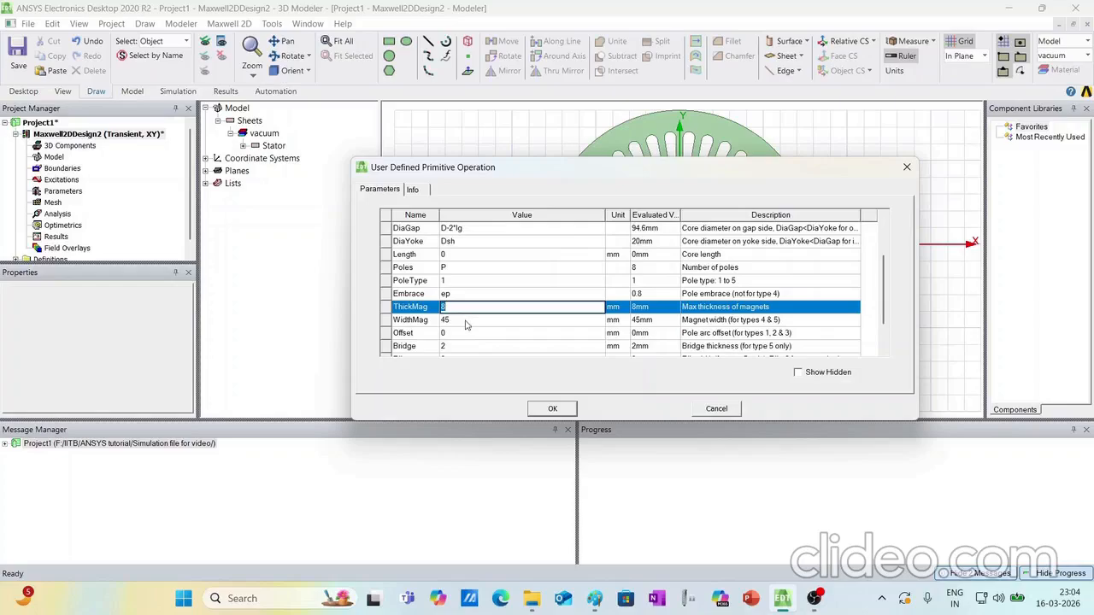
type("tpm")
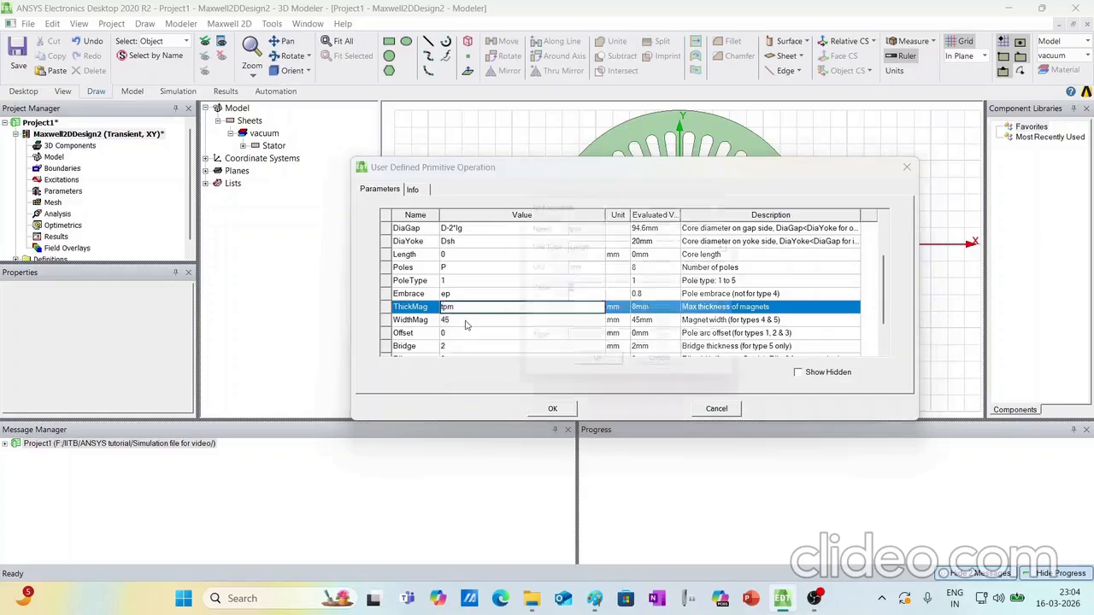
key("Return")
type("4")
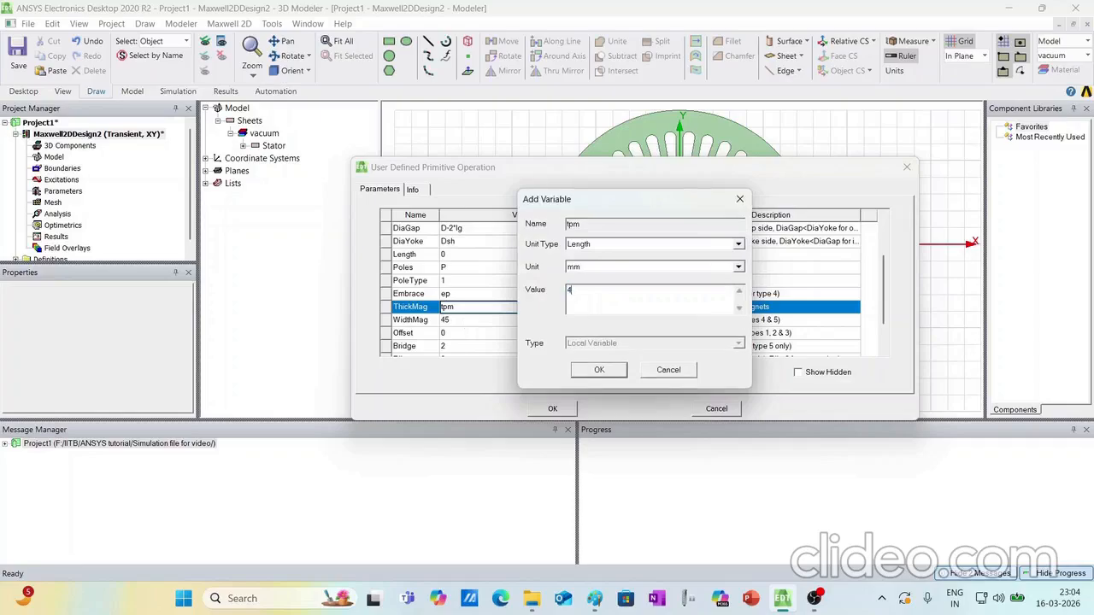
left_click(590, 373)
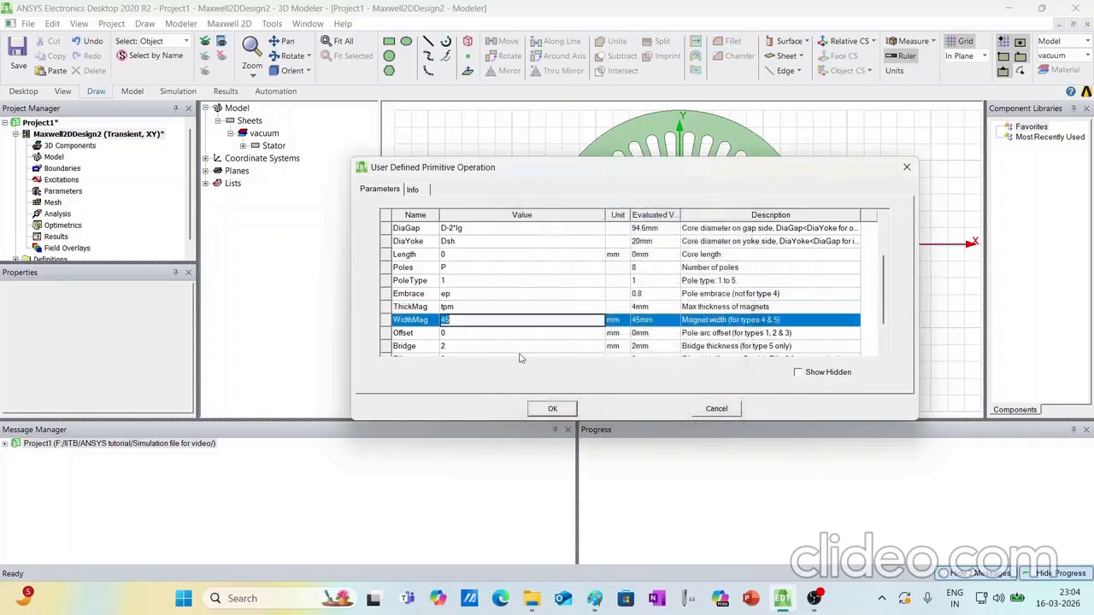
Switch to Paint, sketch a narrow rectangular embedded magnet inside the rotor circle's right edge, and return to the core's WidthMag value
left_click(459, 321)
mouse_move(595, 598)
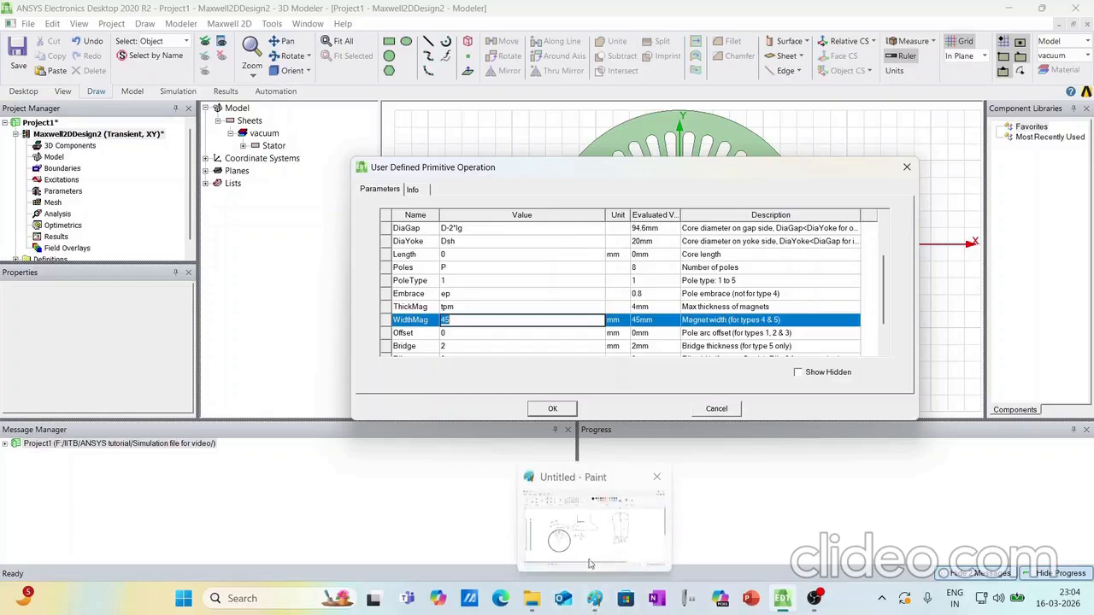
left_click(589, 564)
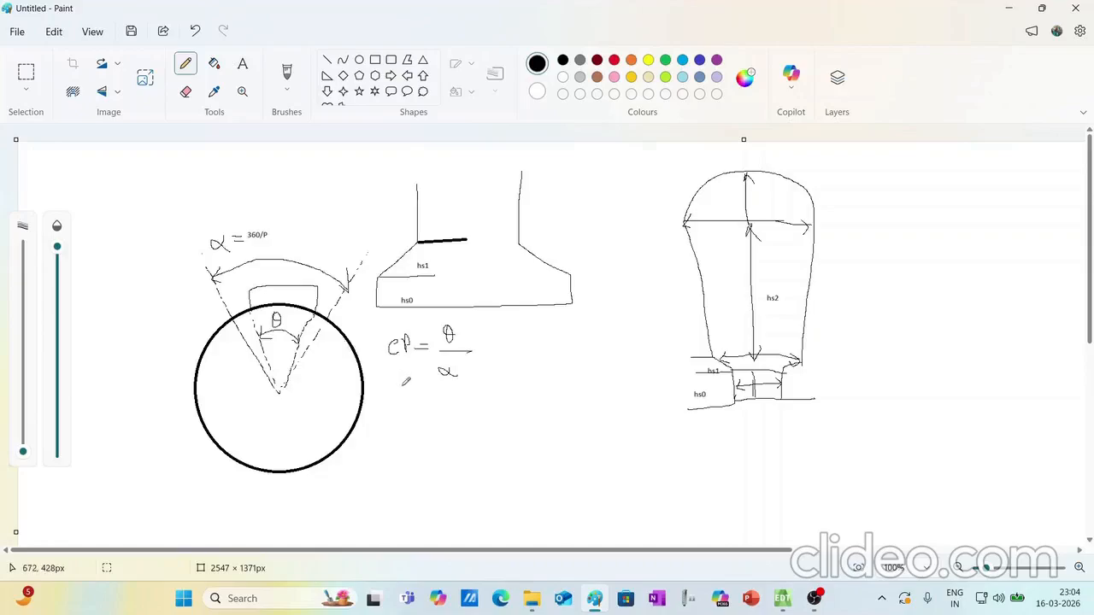
left_click_drag(334, 352, 329, 430)
mouse_move(332, 350)
left_mouse_down()
mouse_move(345, 407)
mouse_move(330, 428)
left_mouse_up()
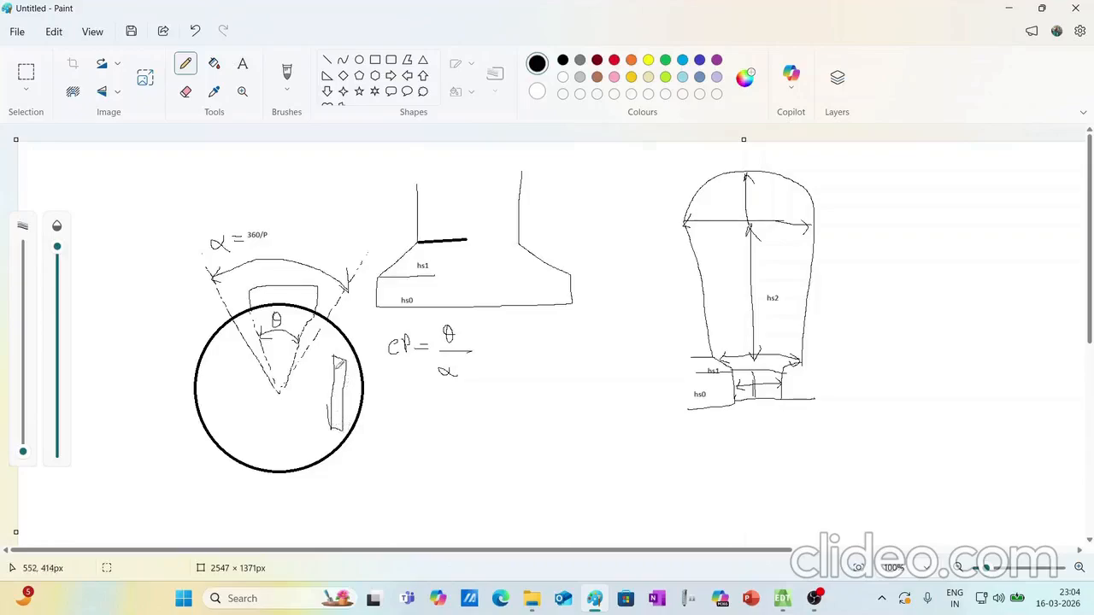
left_click(1008, 8)
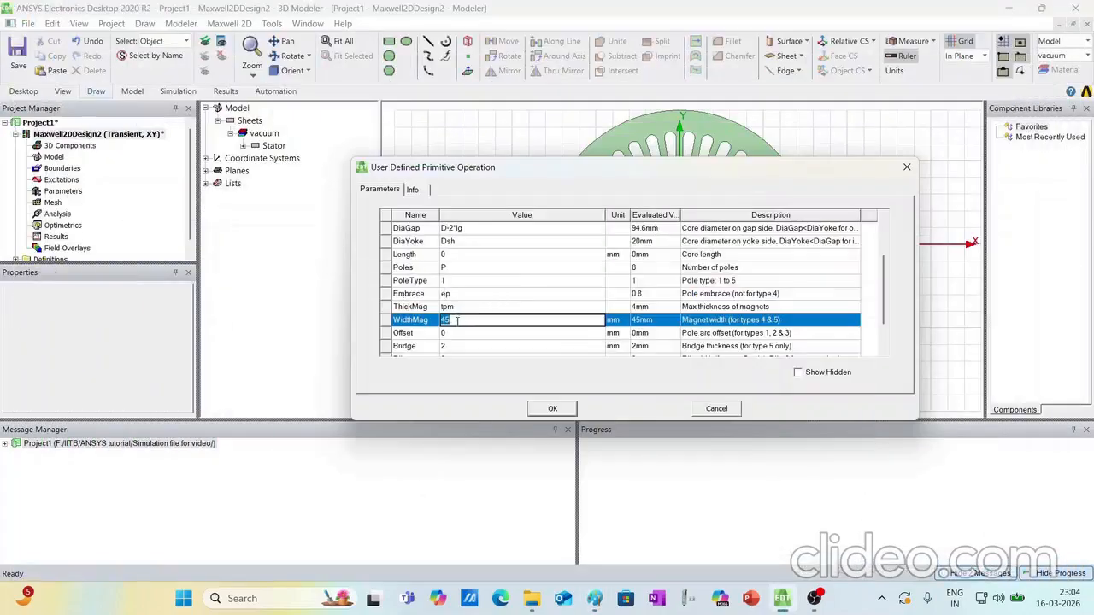
Set the core's WidthMag, Bridge, Rib and LenRegion to 0 mm, leave InfoCore at 0, and create the core
type("3")
left_click(448, 347)
scroll(470, 332, "down", 1)
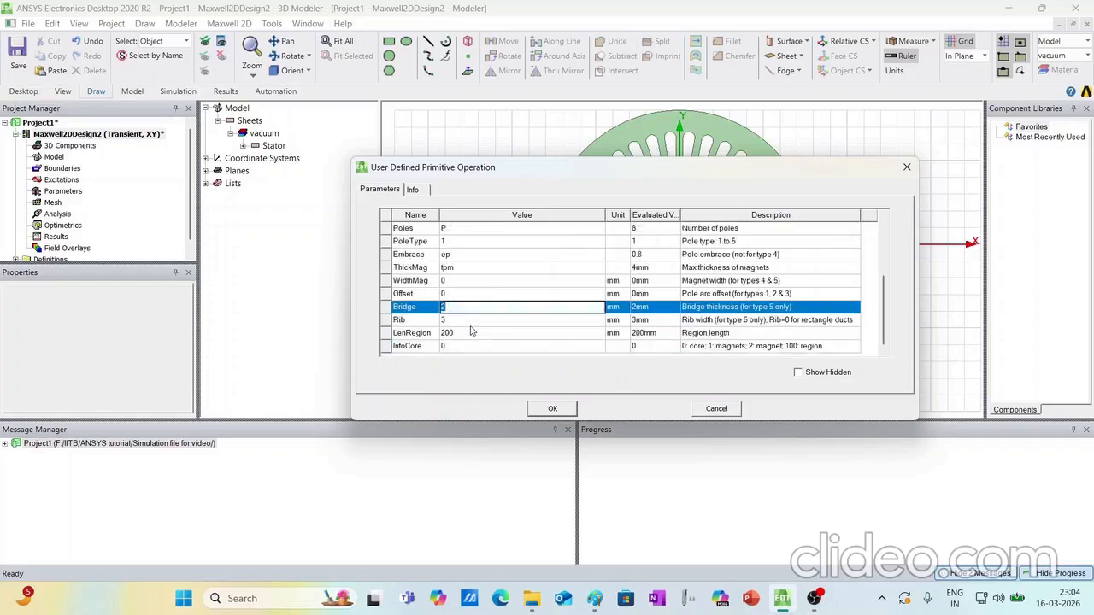
type("0")
left_click(456, 321)
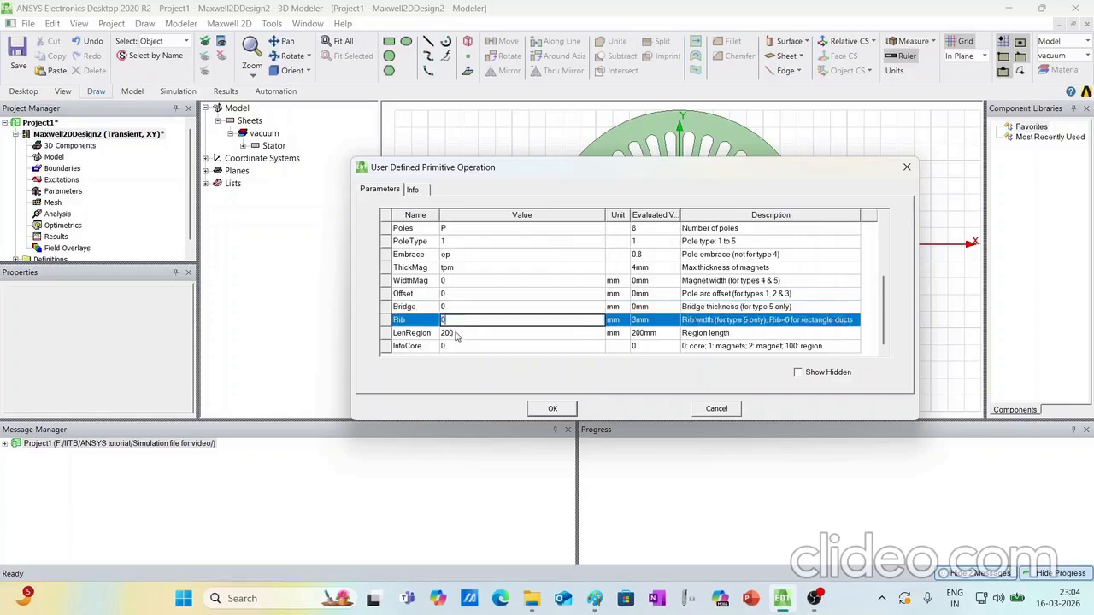
left_click(455, 334)
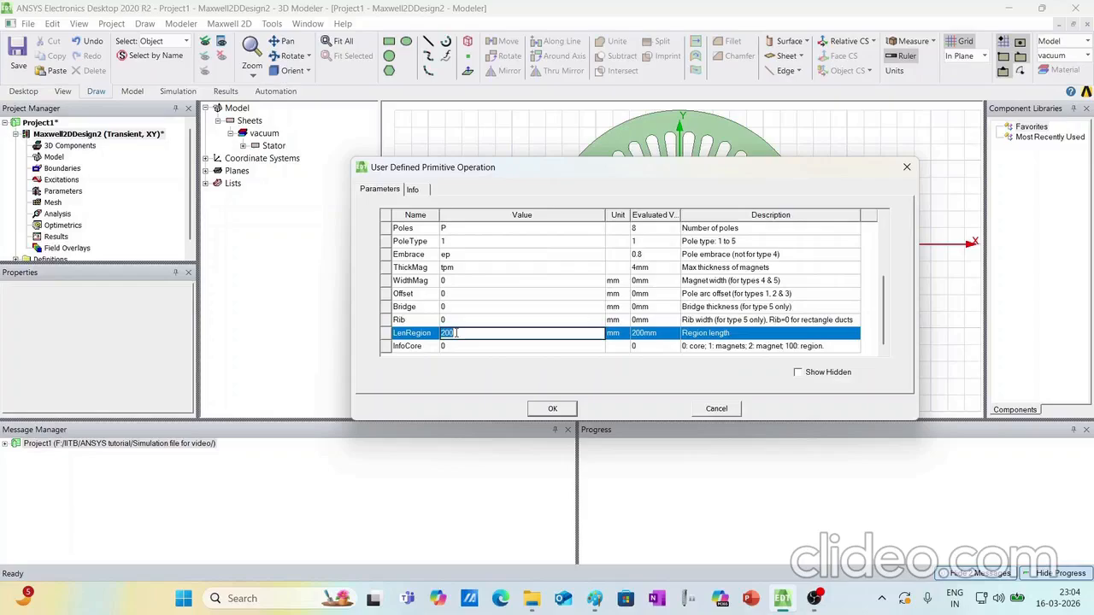
type("0")
left_click(462, 351)
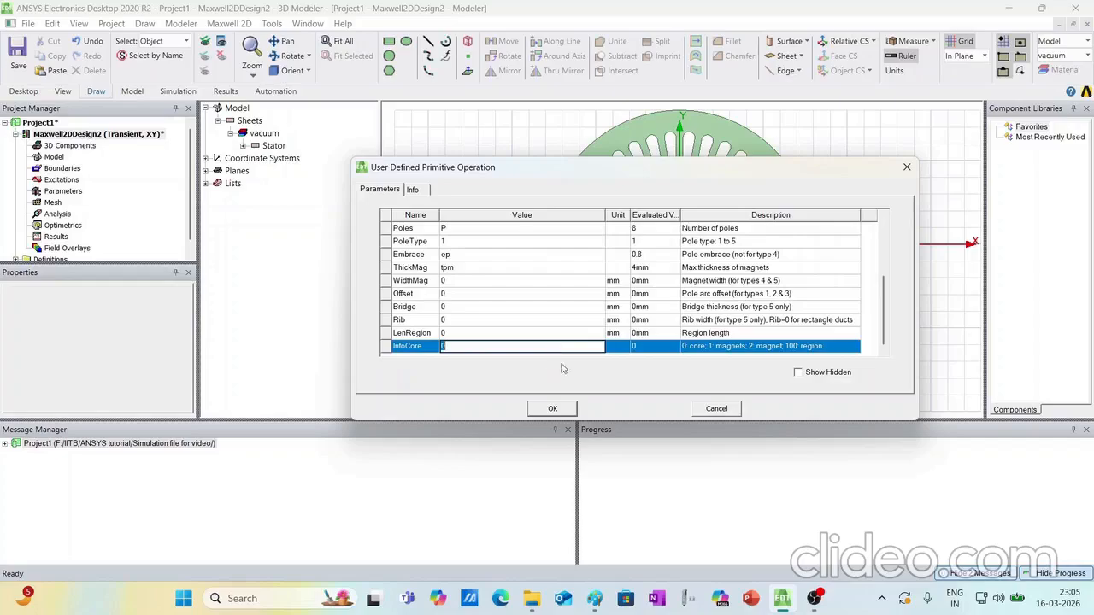
left_click(553, 408)
left_click(876, 352)
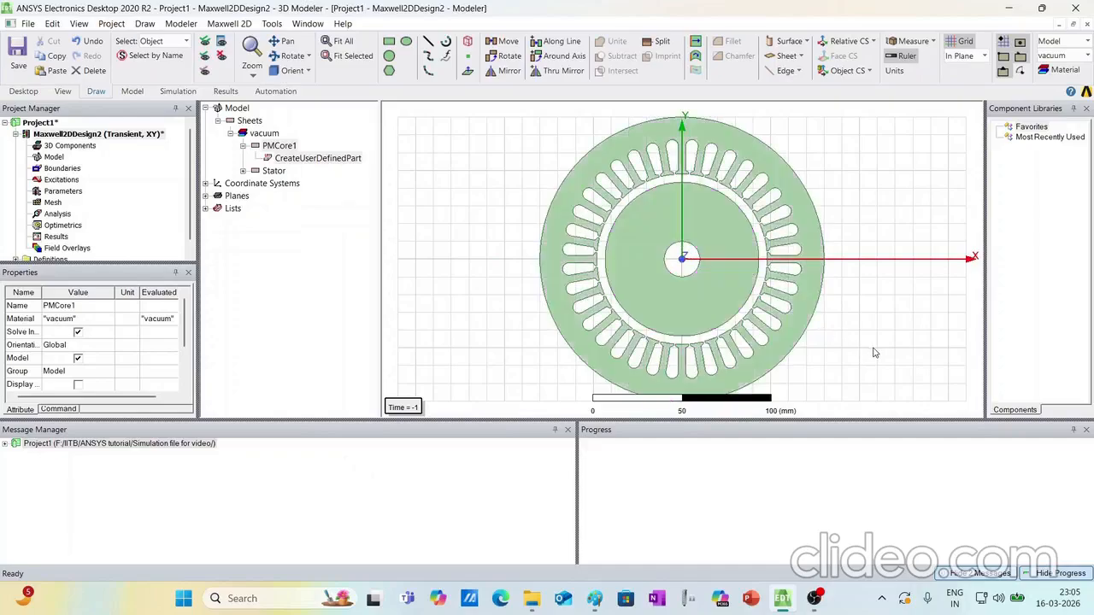
Rename the PMCore1 sheet as Rotor and clear the selection
left_click(243, 145)
double_click(273, 148)
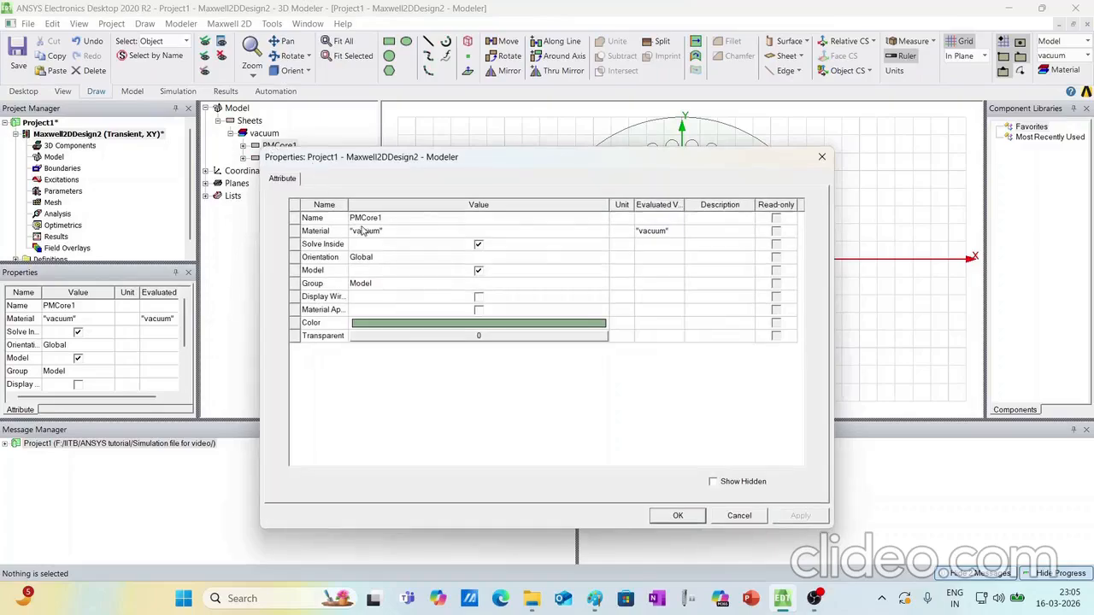
left_click(360, 221)
type("Roto")
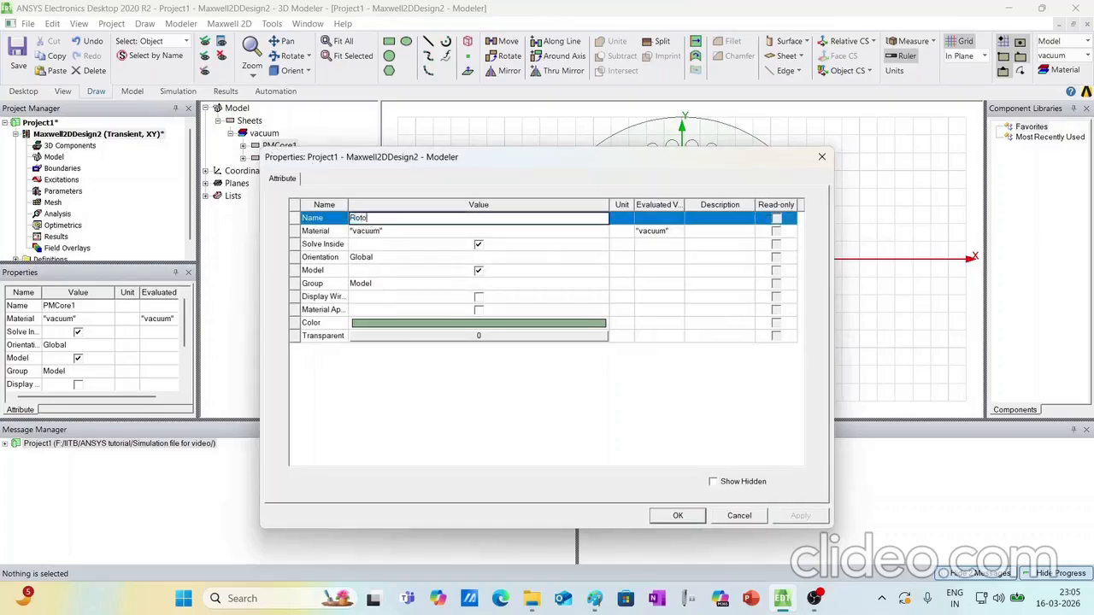
type("r")
left_click(677, 515)
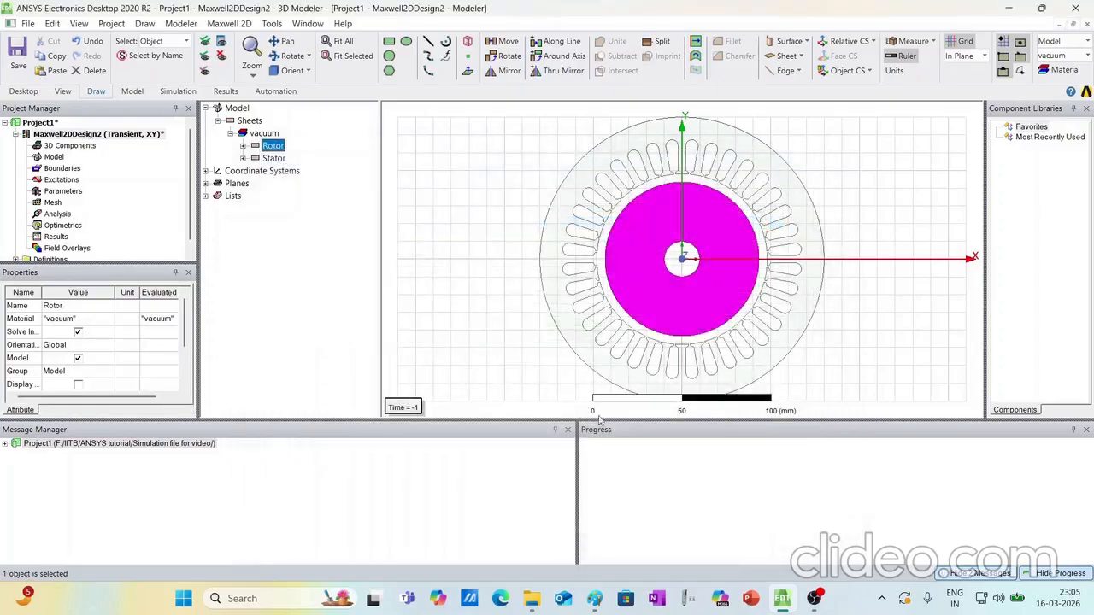
left_click(426, 152)
left_click(274, 147)
left_click(442, 162)
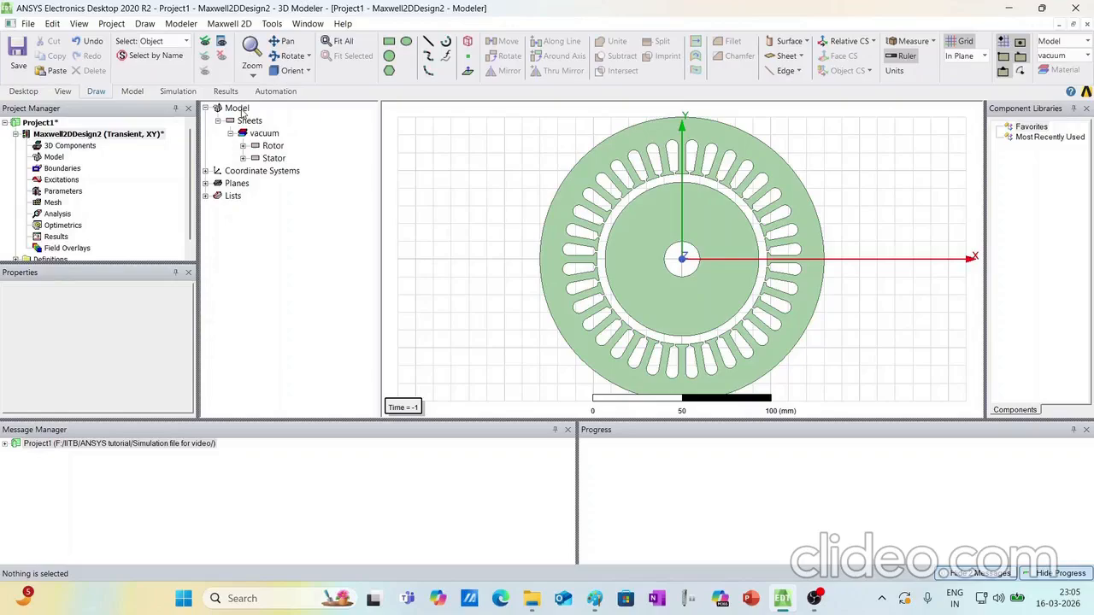
Paste a copy of the Rotor sheet in place and clear the selection
key("ctrl+v")
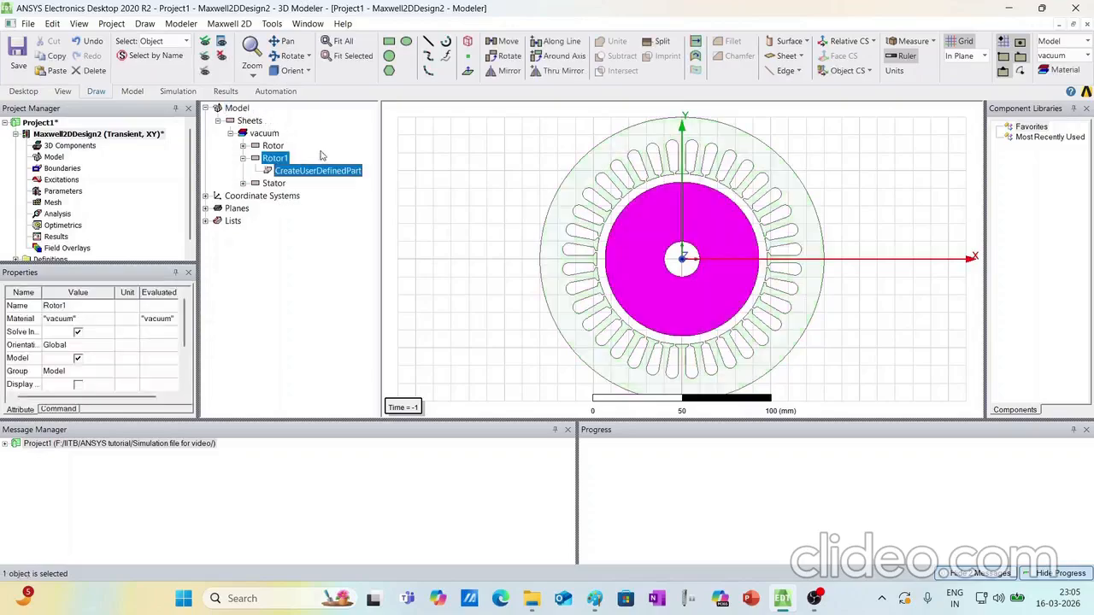
left_click(444, 154)
left_click(243, 159)
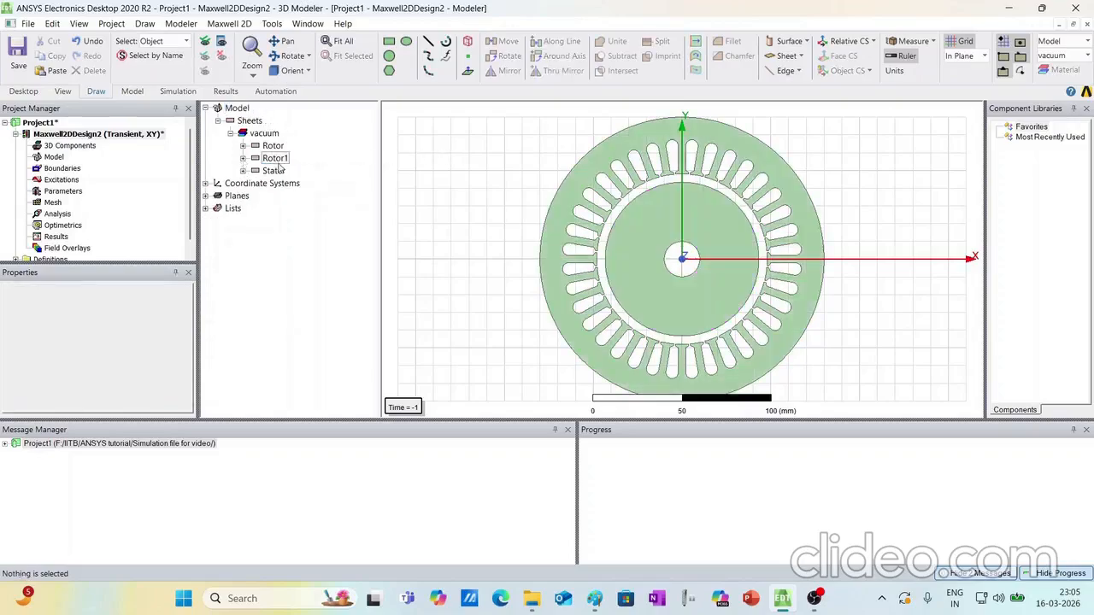
Set InfoCore to 2 in the copied rotor's user-defined part to turn it into a single magnet
left_click(244, 159)
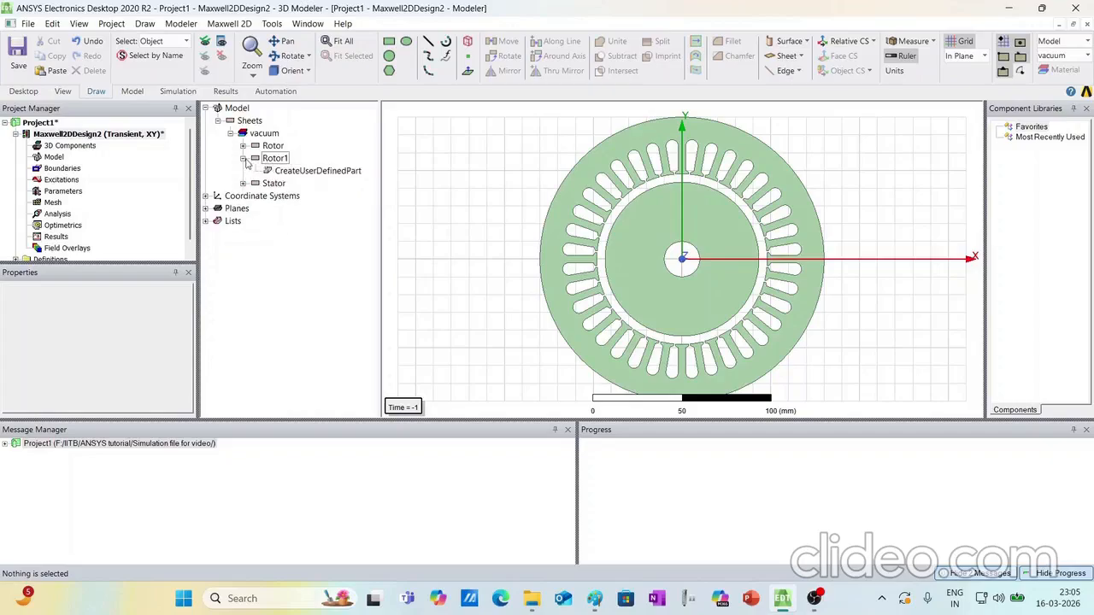
double_click(287, 171)
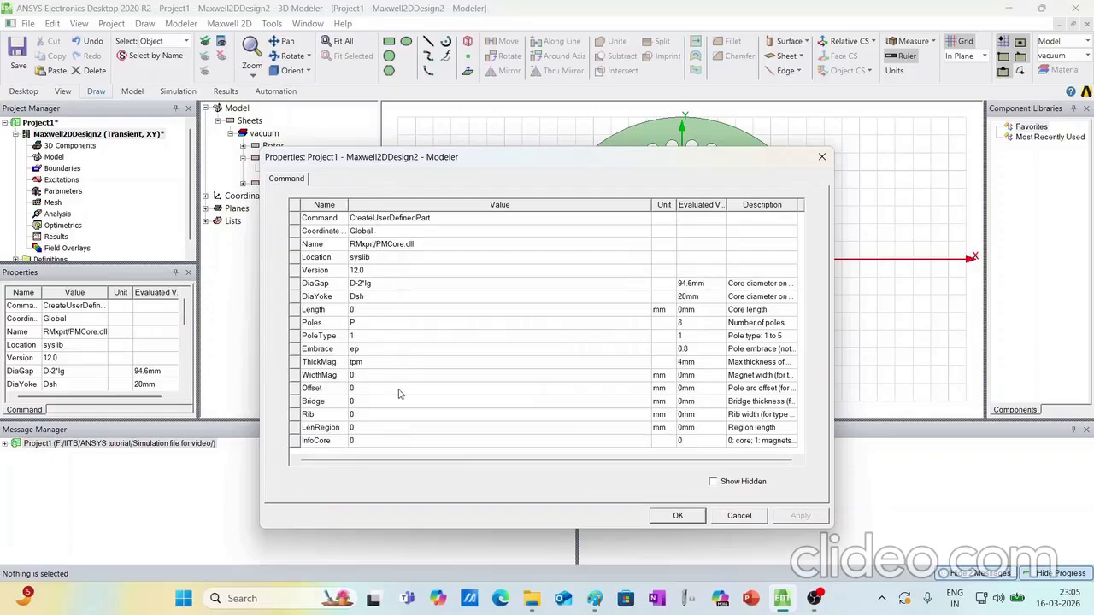
left_click(364, 440)
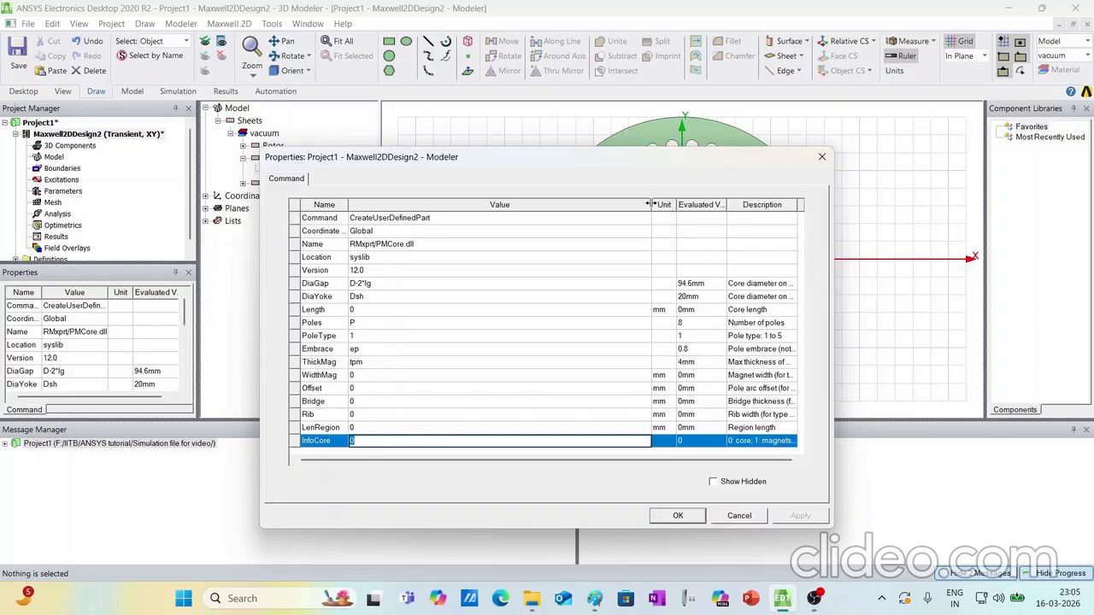
left_click_drag(598, 215, 571, 215)
left_click_drag(716, 205, 784, 210)
left_click(375, 440)
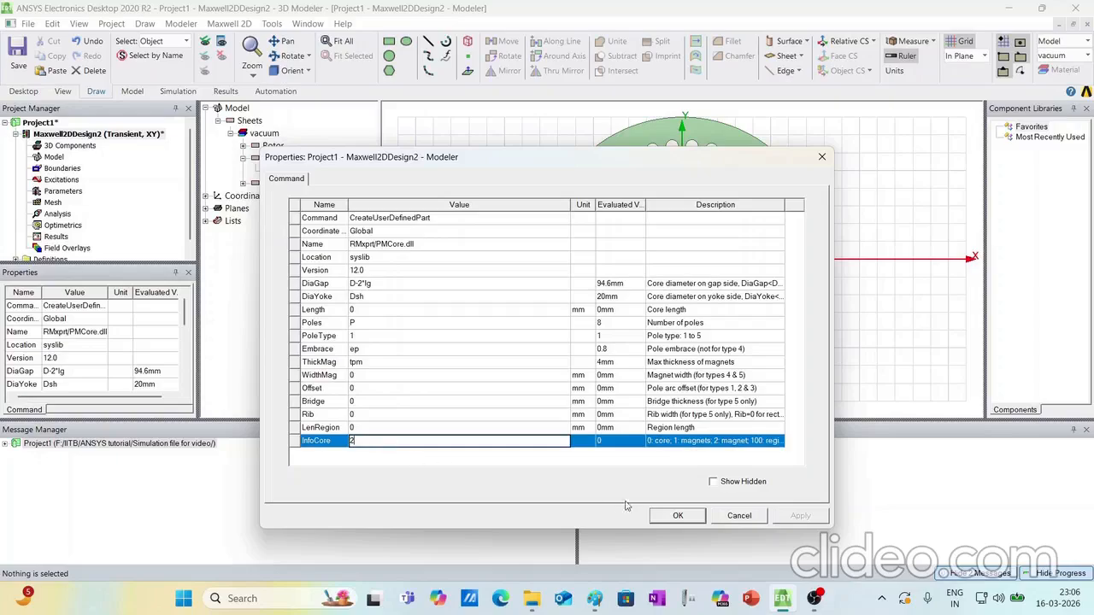
left_click(663, 516)
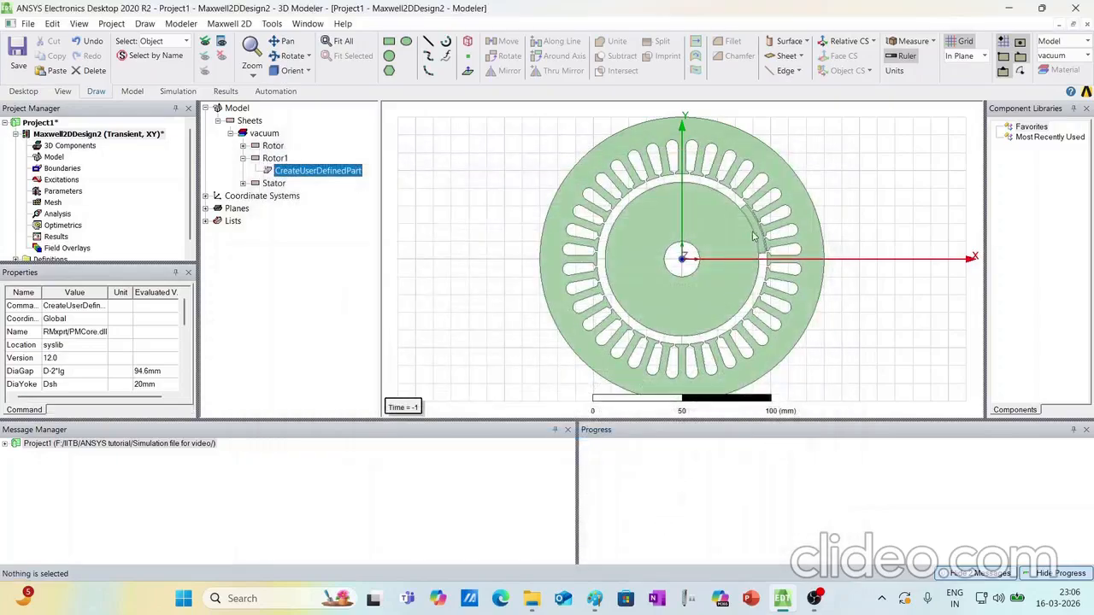
left_click(878, 348)
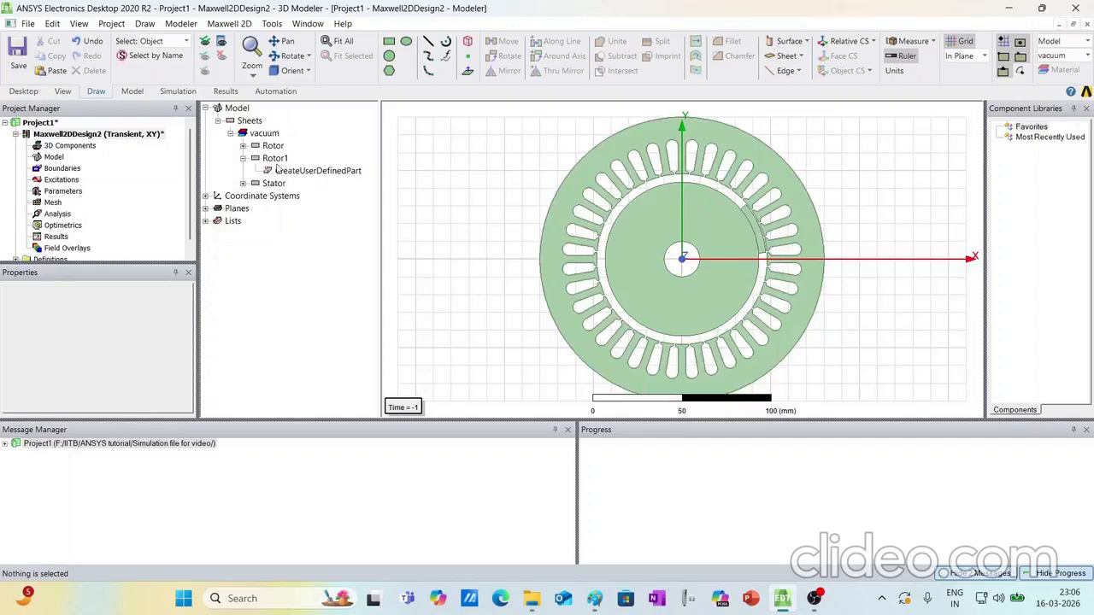
Rename the single-magnet sheet Rotor1 as PM
left_click(243, 159)
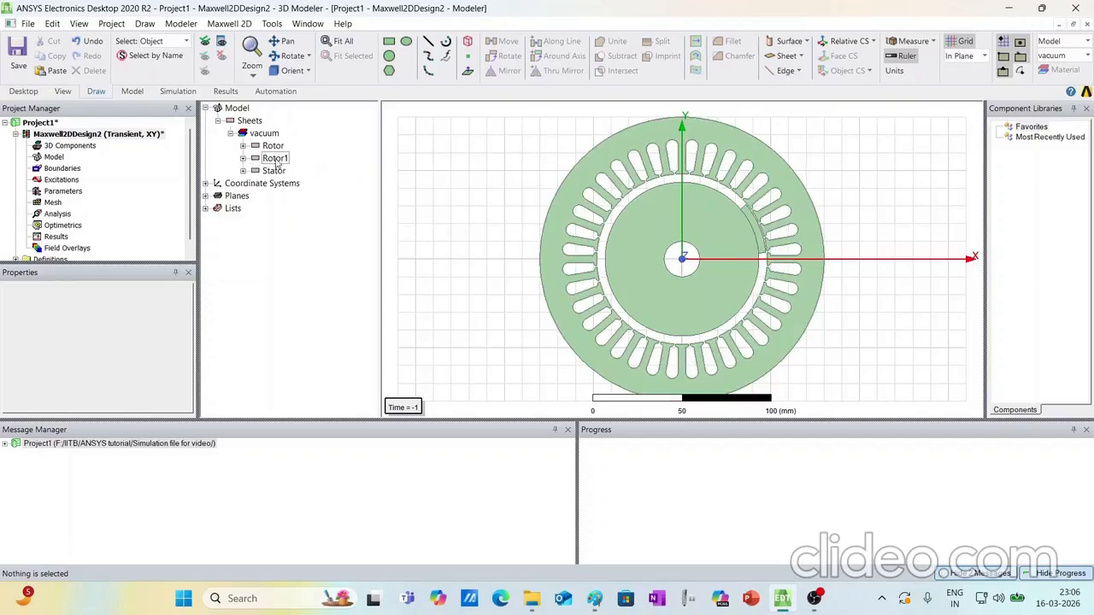
double_click(275, 161)
left_click(367, 219)
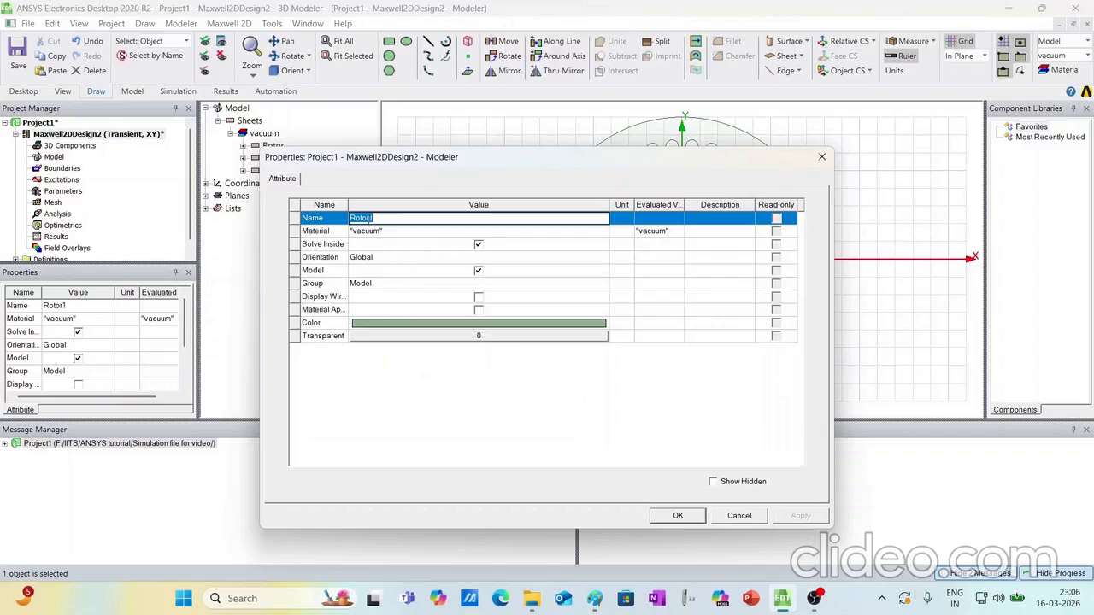
type("PM")
left_click(678, 516)
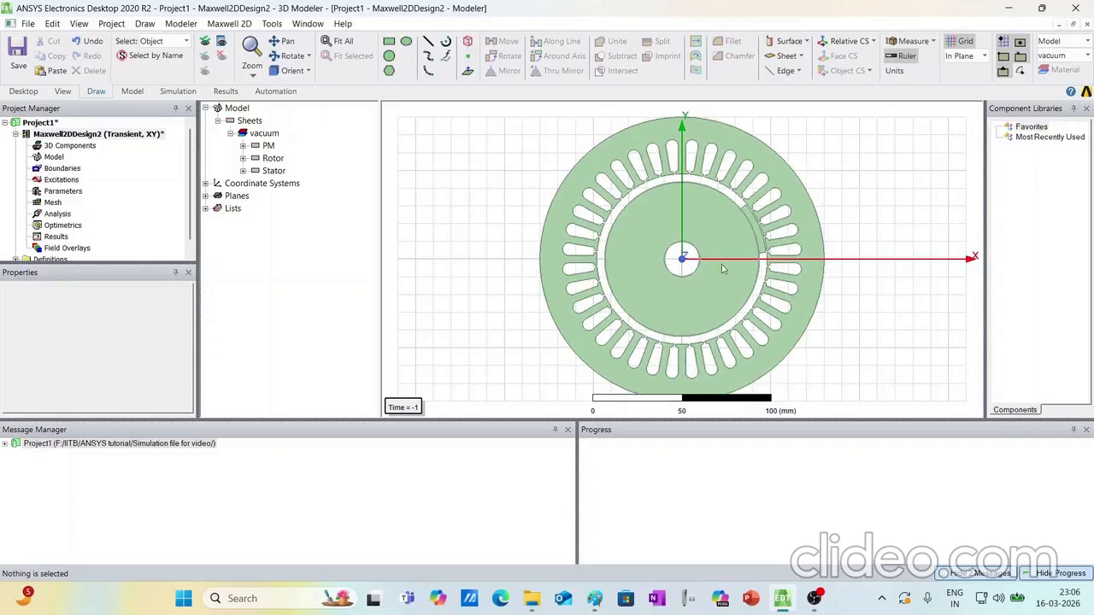
left_click(272, 159)
left_click(275, 171, "ctrl")
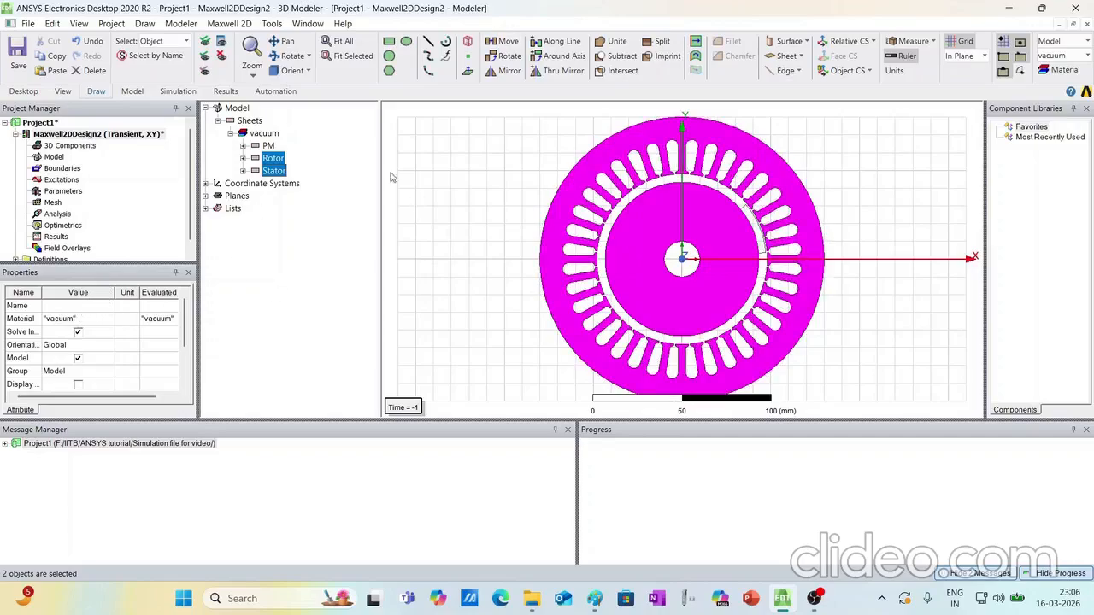
left_click(78, 24)
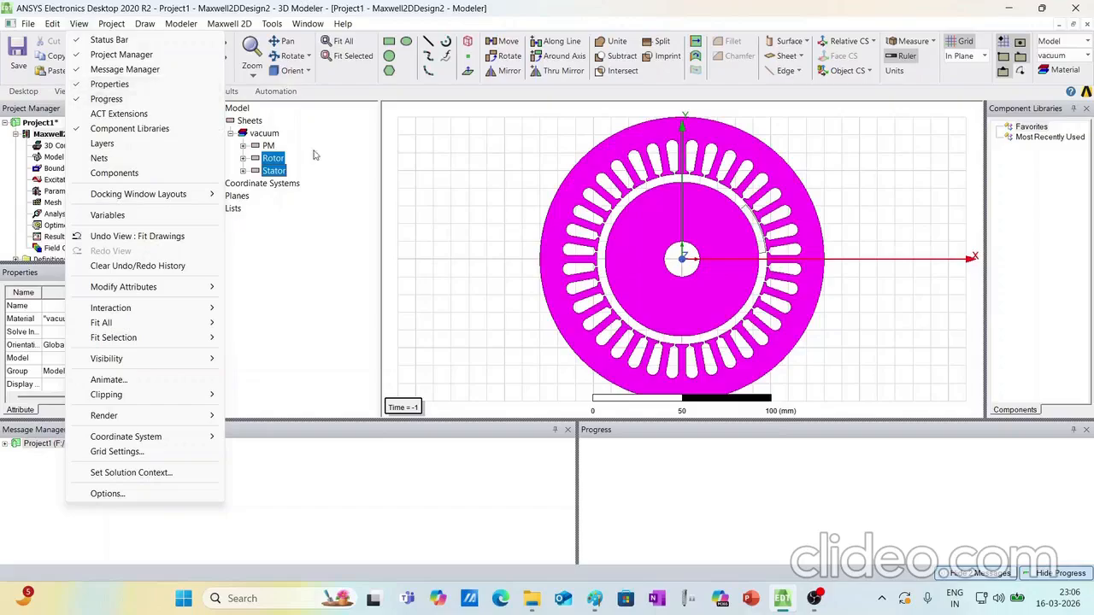
left_click(429, 154)
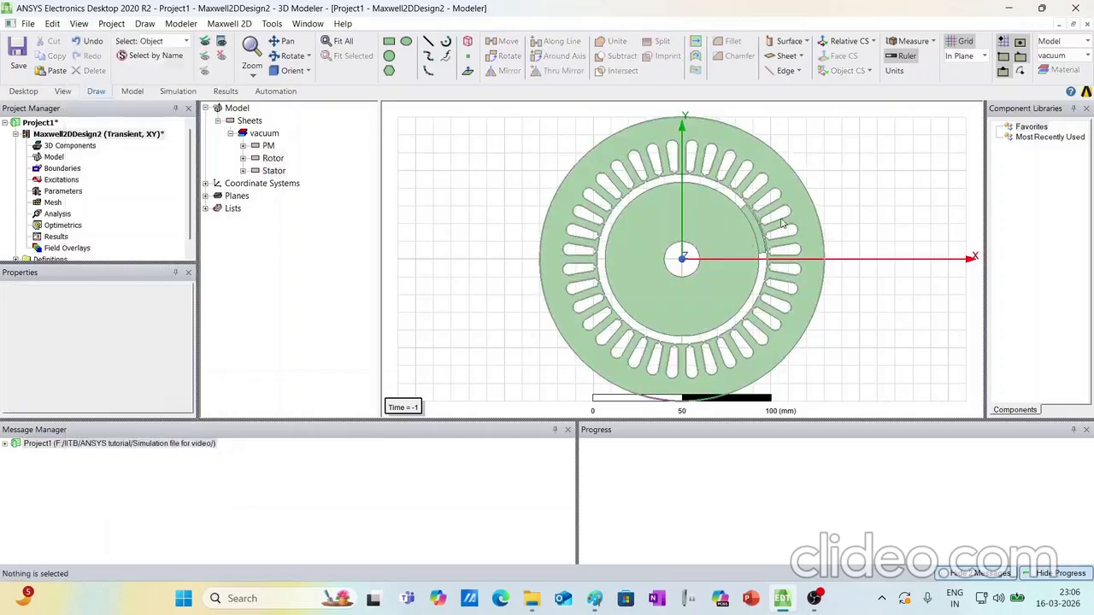
For the Rotor and Stator sheets together, search the material library for M250 and pick the project's Cogent Power - M250-35A, 50Hz
left_click(273, 158)
left_click(274, 171, "ctrl")
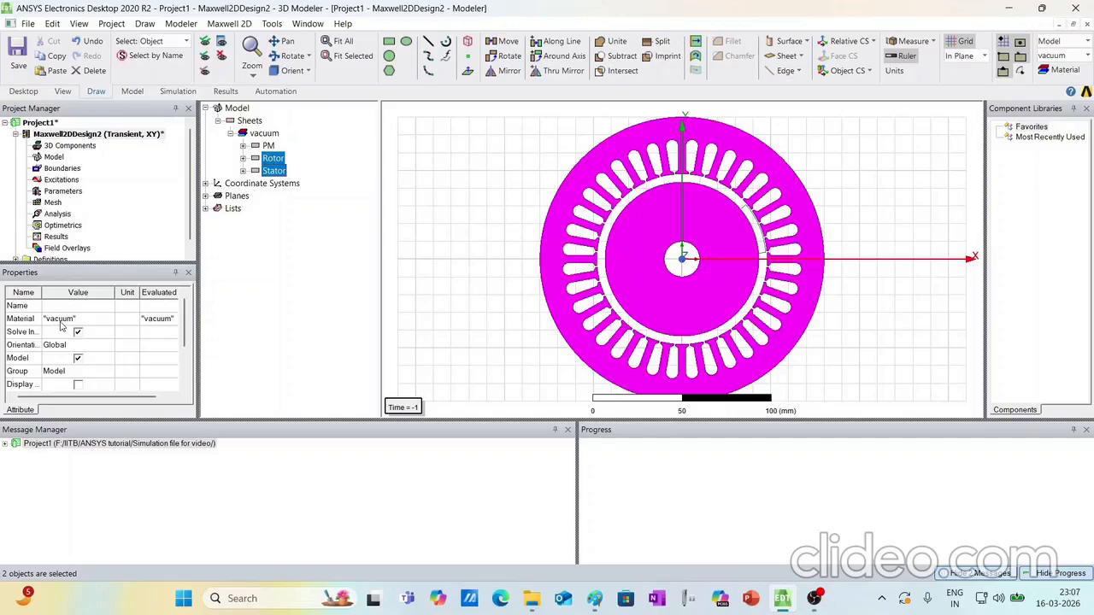
left_click(60, 322)
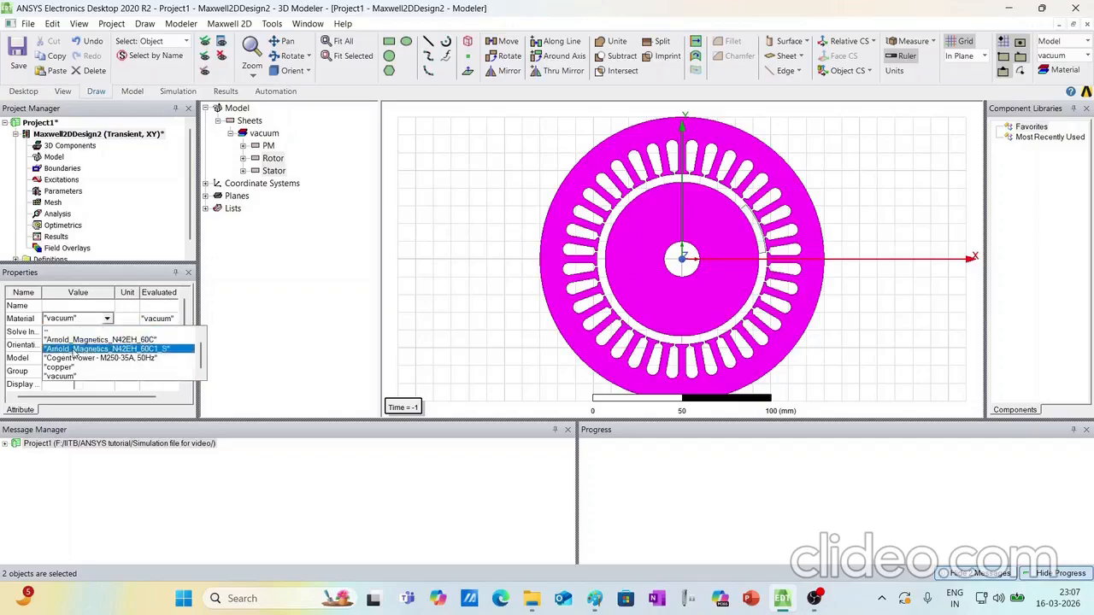
scroll(73, 353, "up", 1)
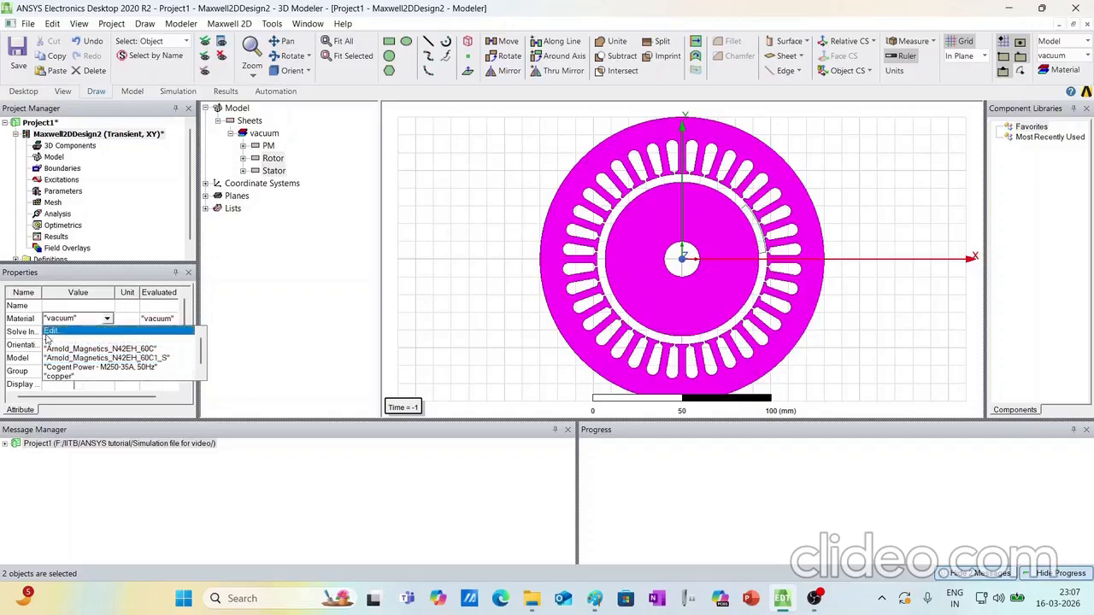
left_click(53, 333)
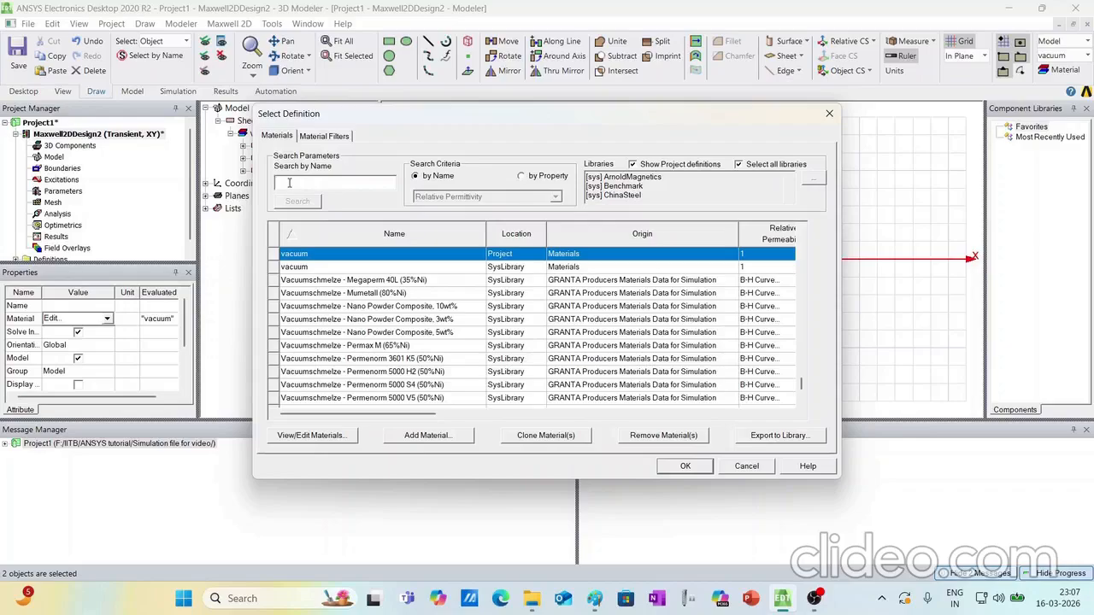
type("M")
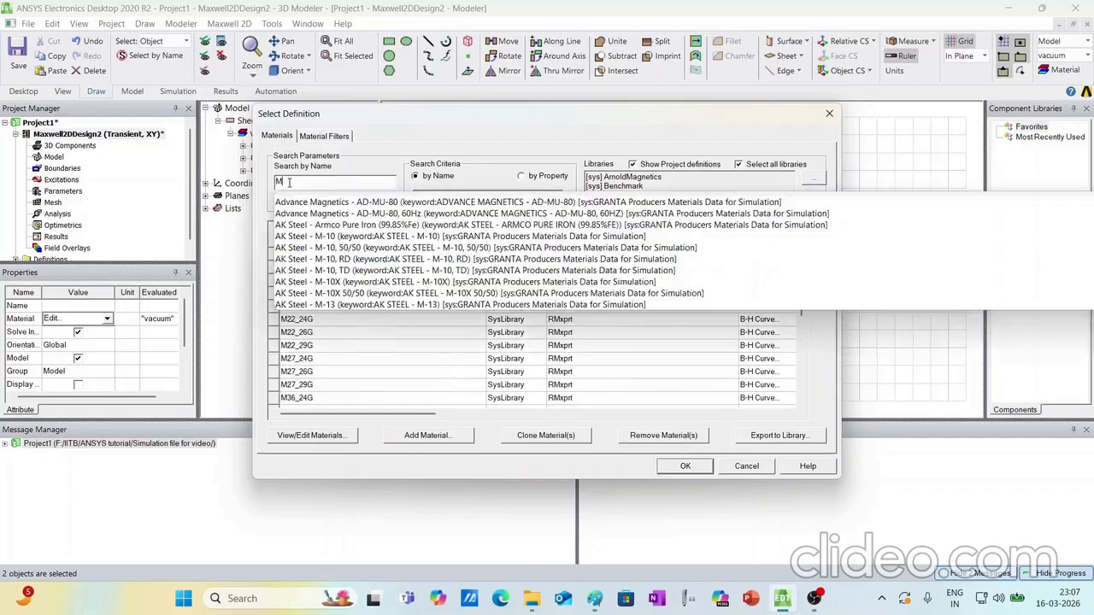
type("250")
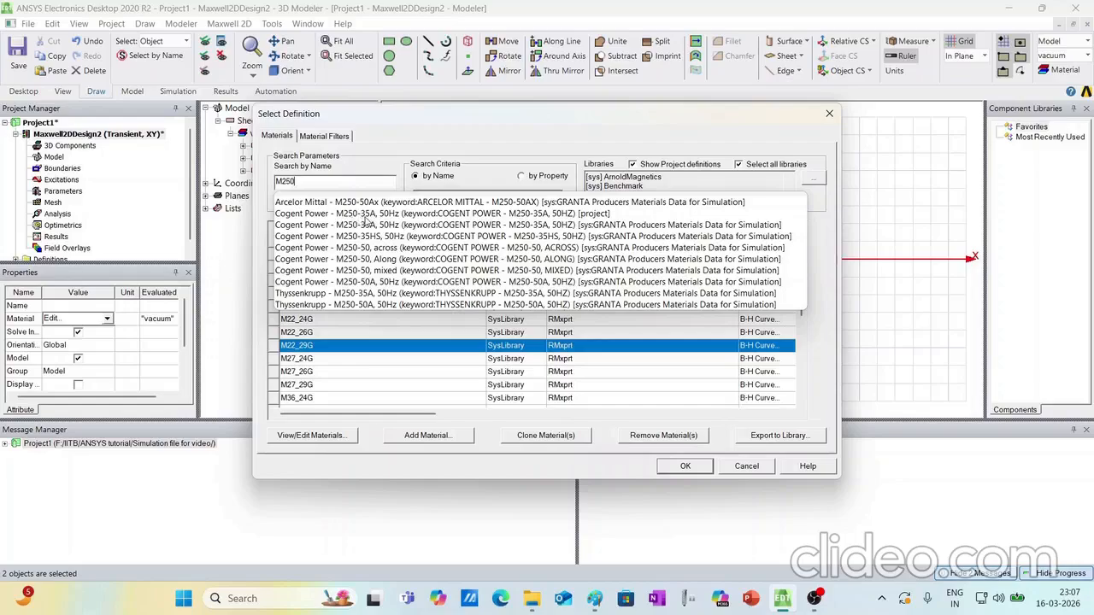
left_click(349, 216)
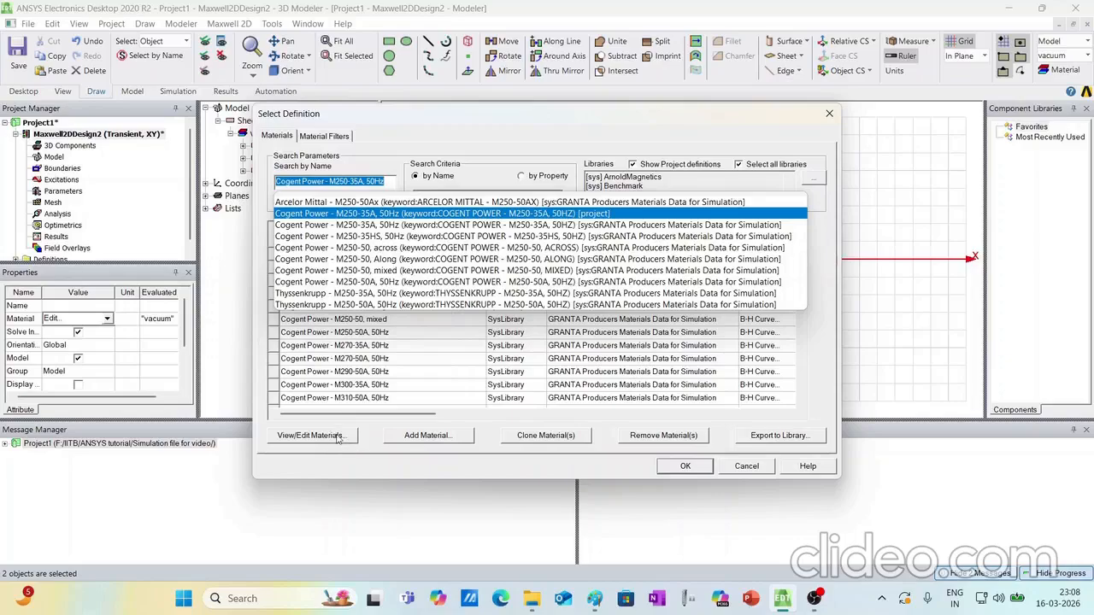
Set the steel's composition to Lamination with stacking direction V(3), and assign the material to the Rotor and Stator
left_click(309, 436)
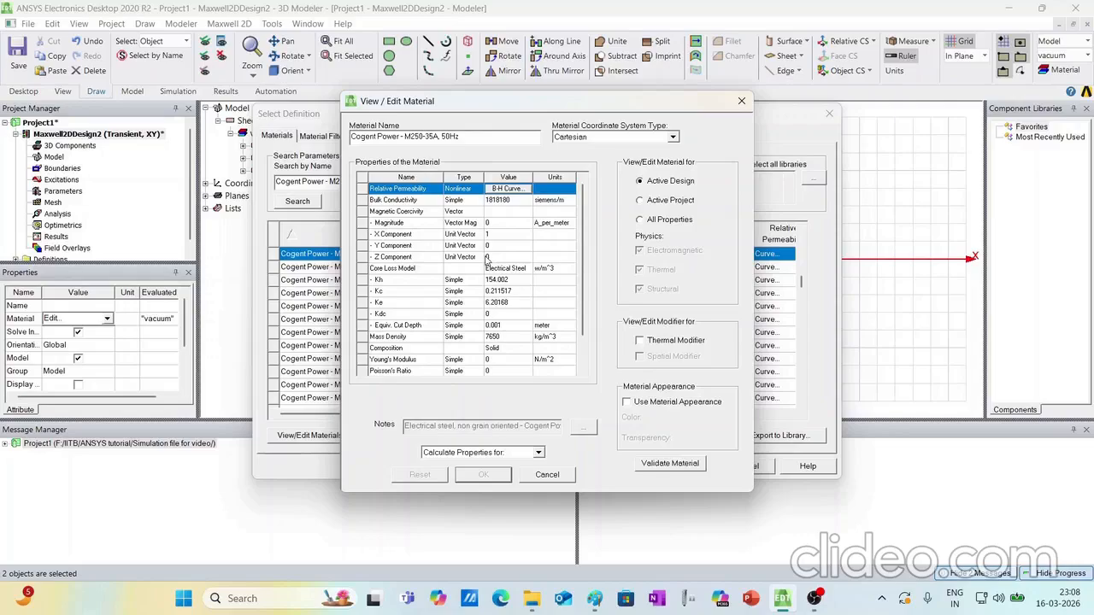
left_click(495, 353)
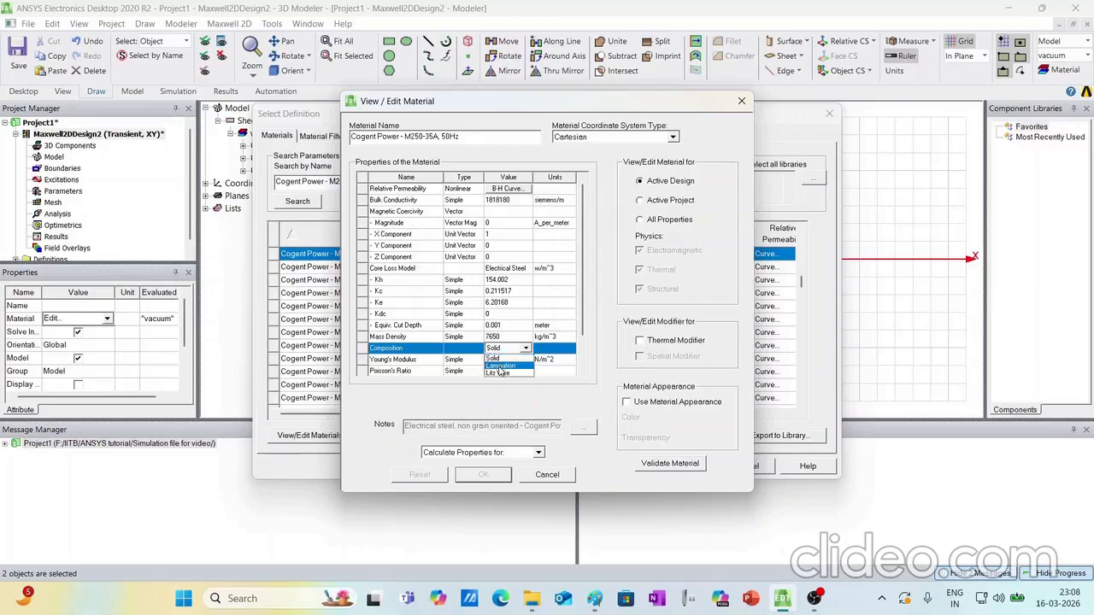
left_click(500, 367)
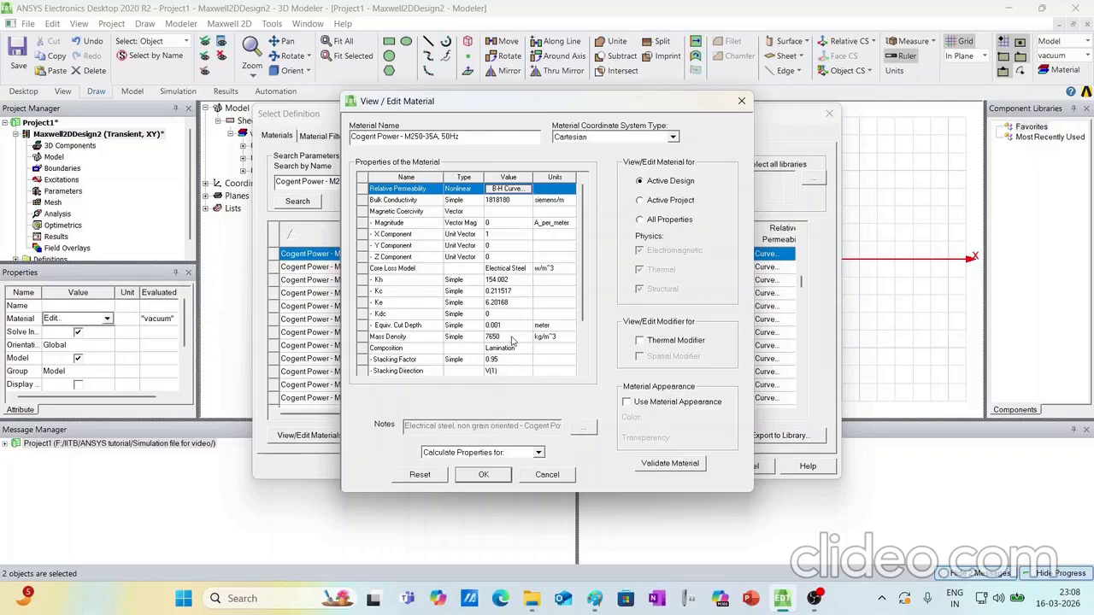
scroll(513, 341, "down", 1)
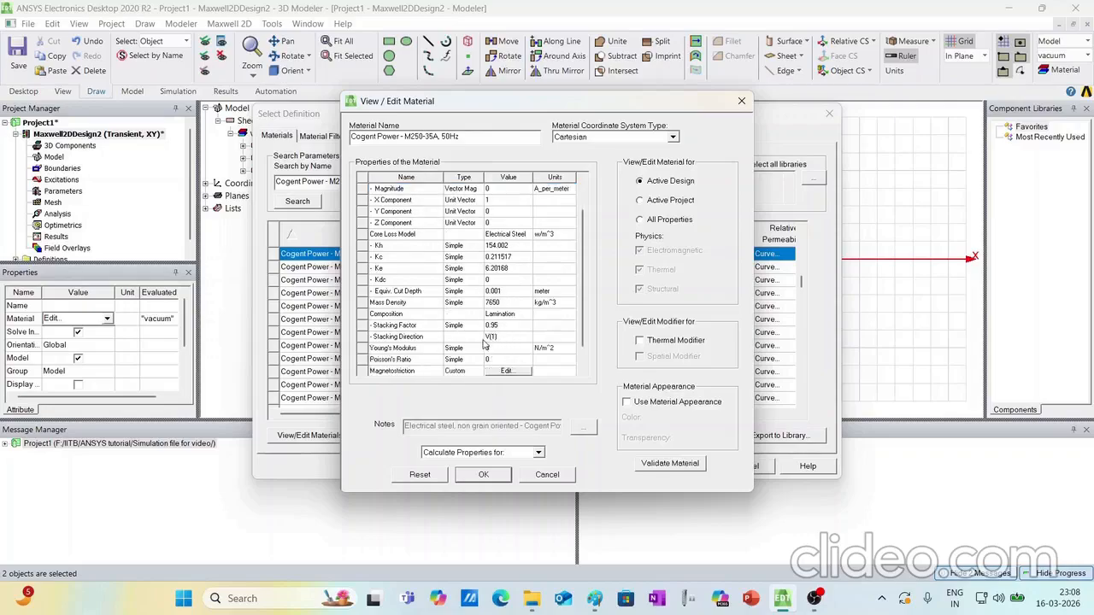
left_click(500, 340)
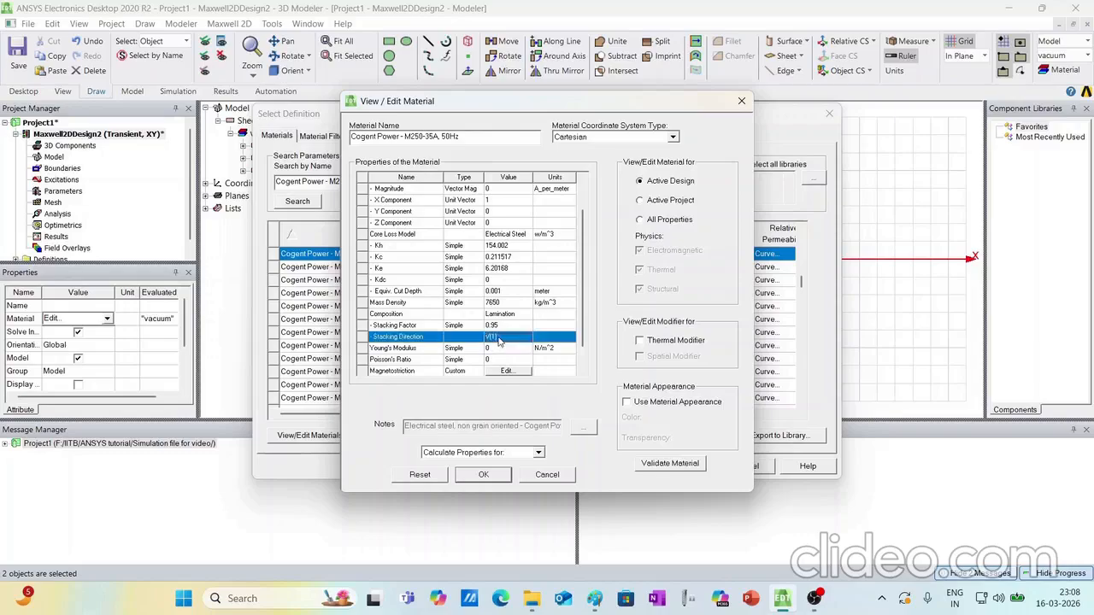
left_click(500, 339)
left_click(496, 362)
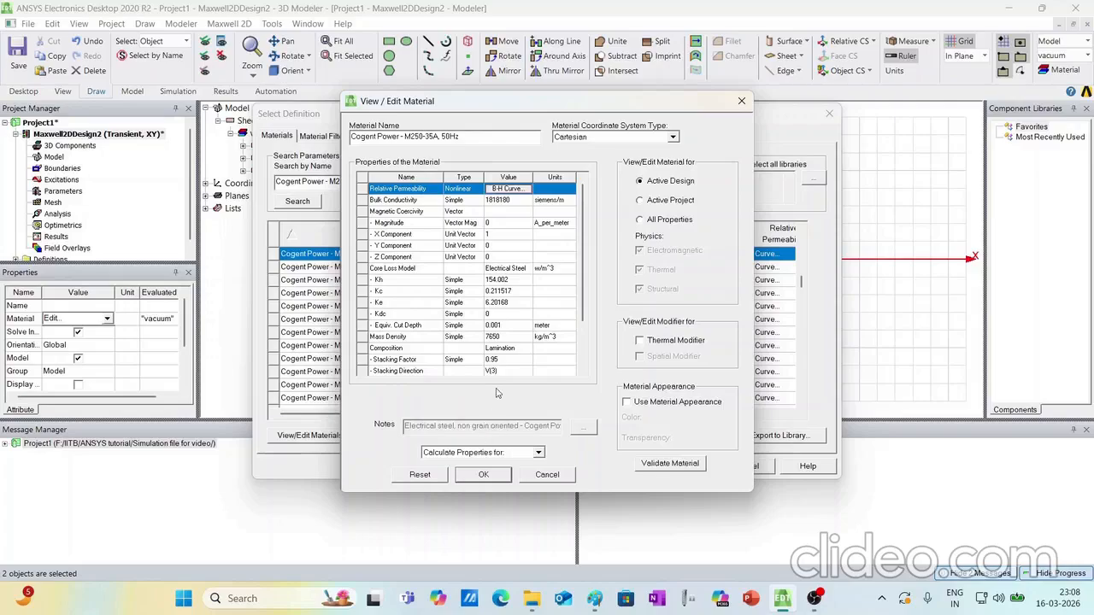
left_click(493, 477)
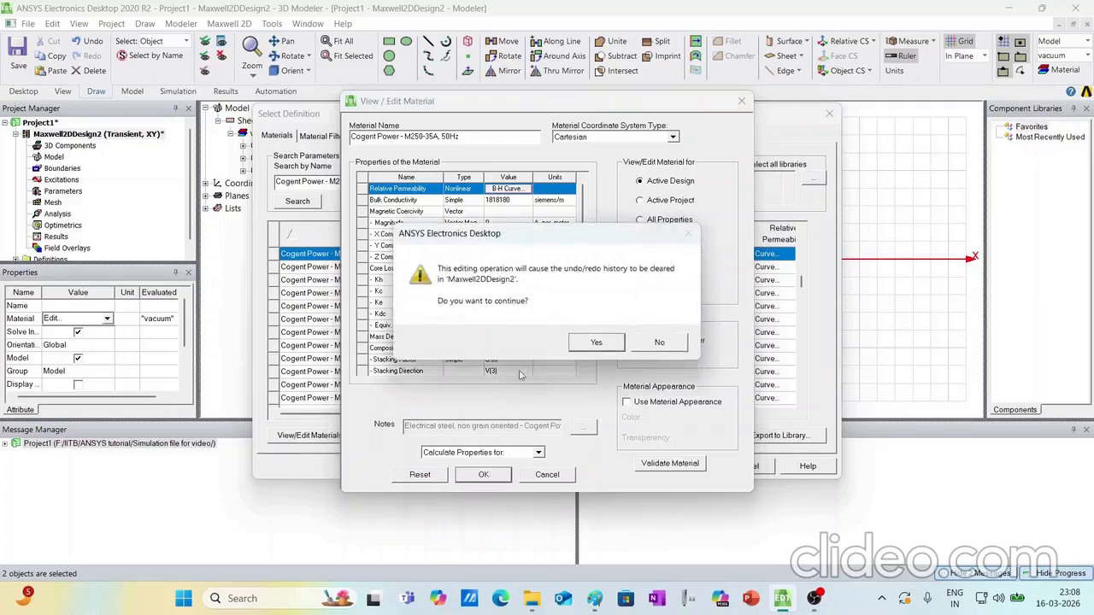
left_click(599, 345)
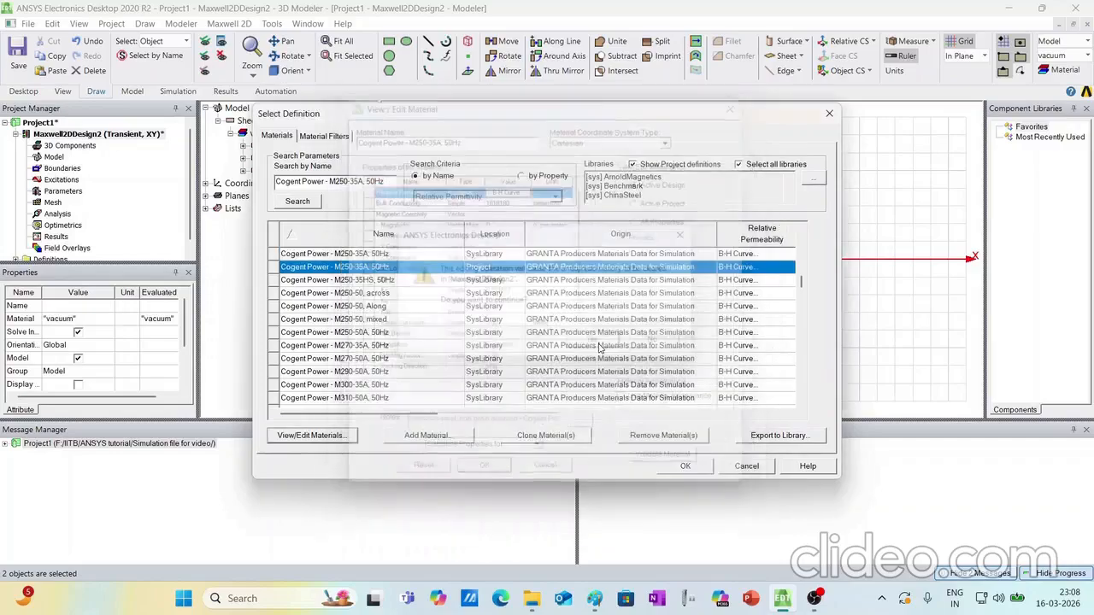
left_click(676, 469)
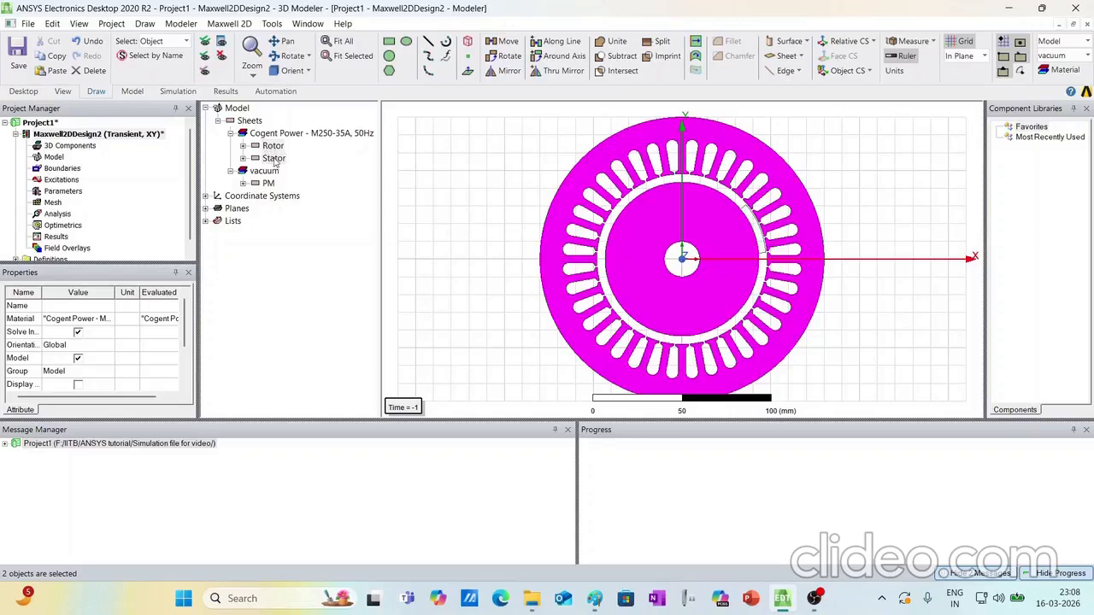
left_click(813, 341)
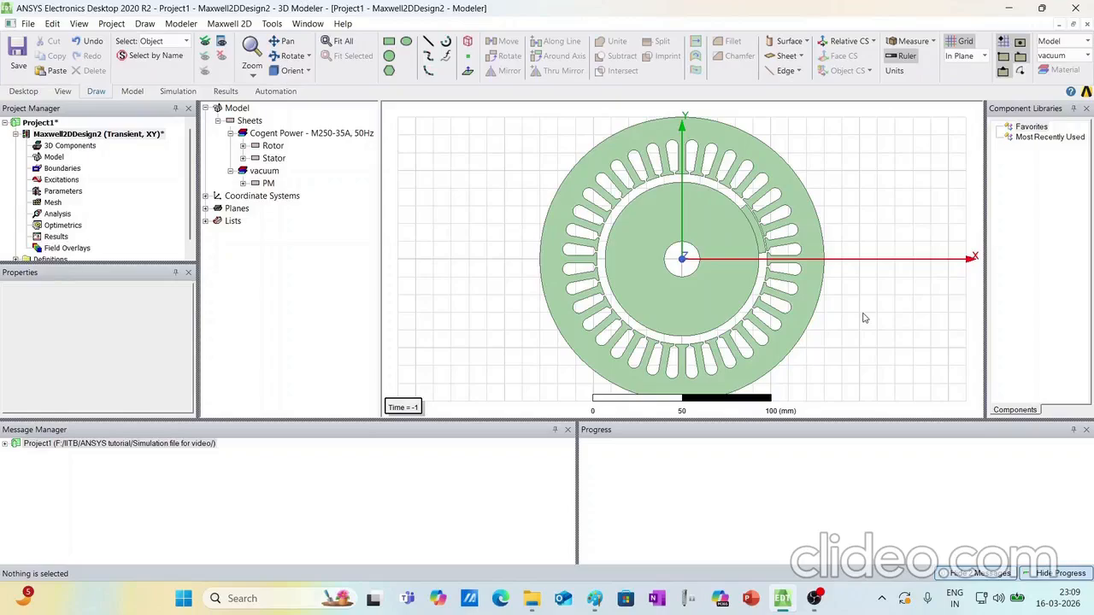
Search the material library for N42 and assign Arnold_Magnetics_N42EH_100C to the PM sheet
left_click(268, 184)
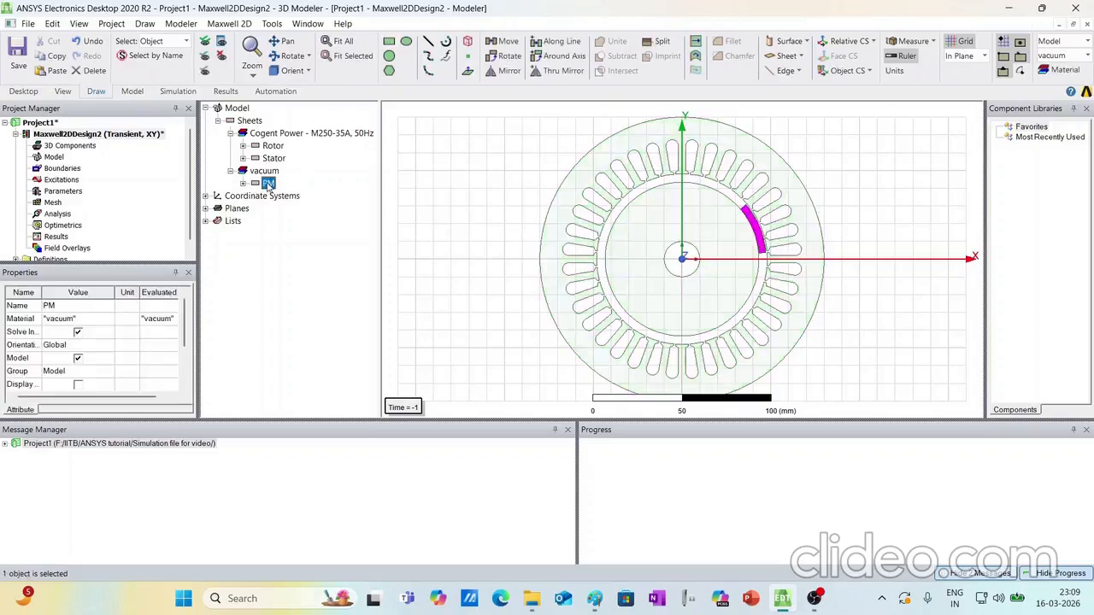
left_click(63, 321)
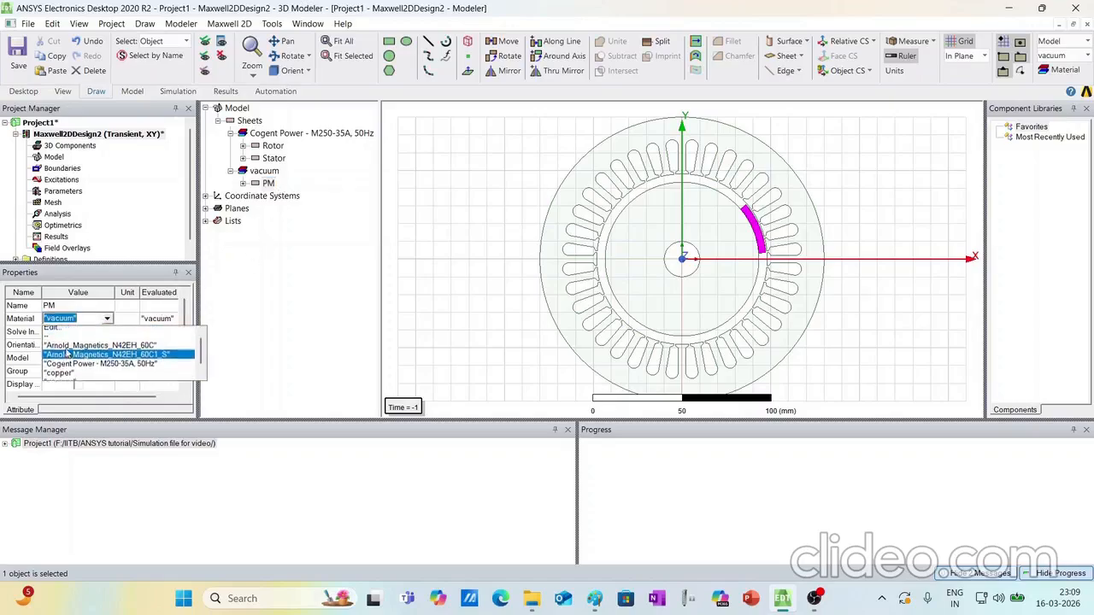
left_click(51, 333)
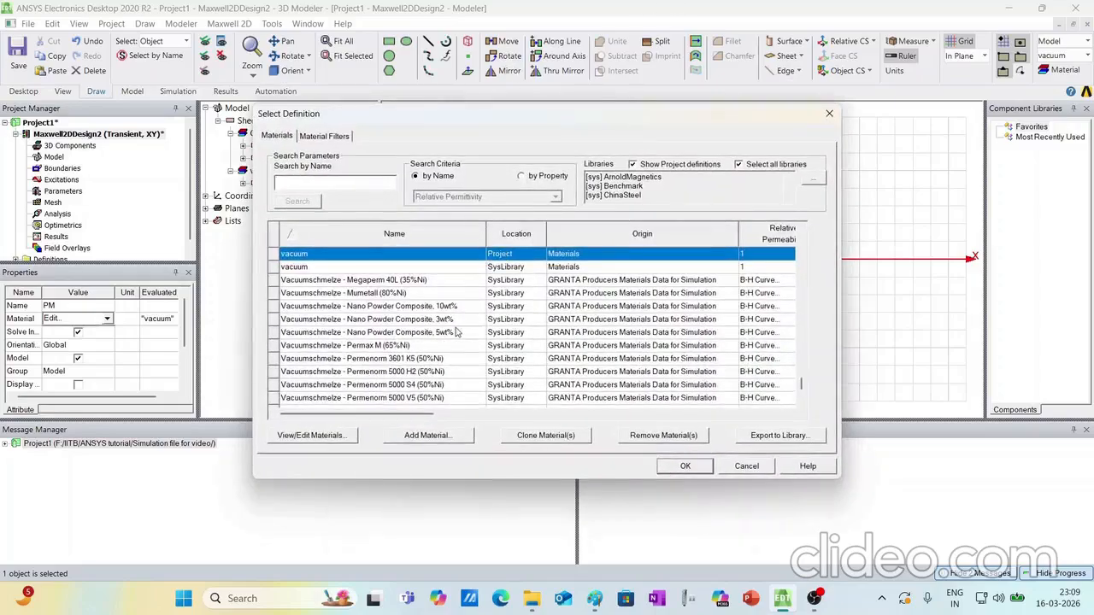
type("N42")
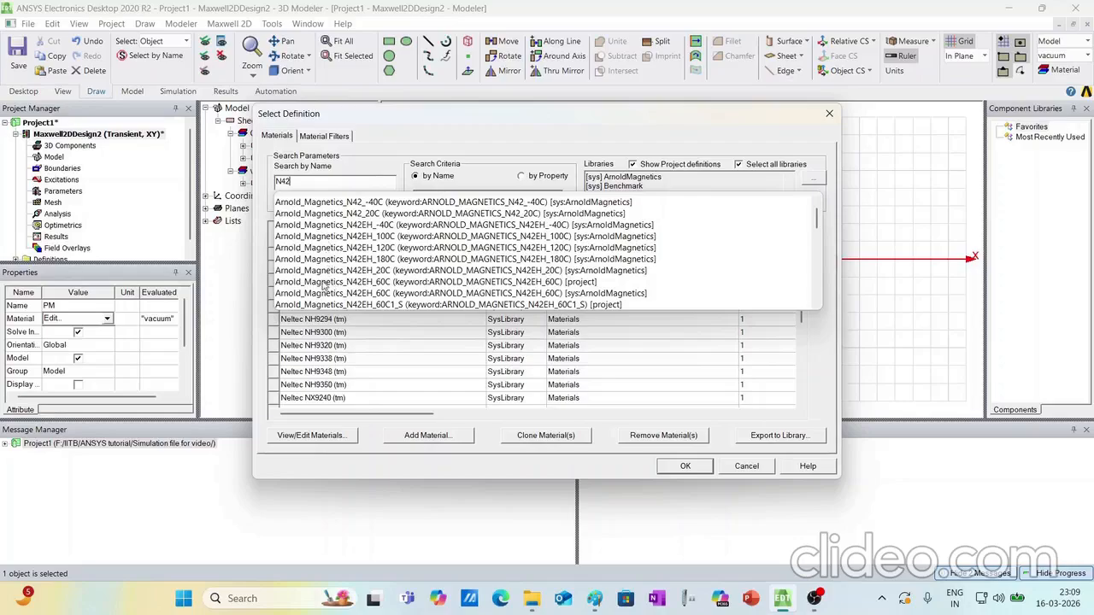
left_click(326, 236)
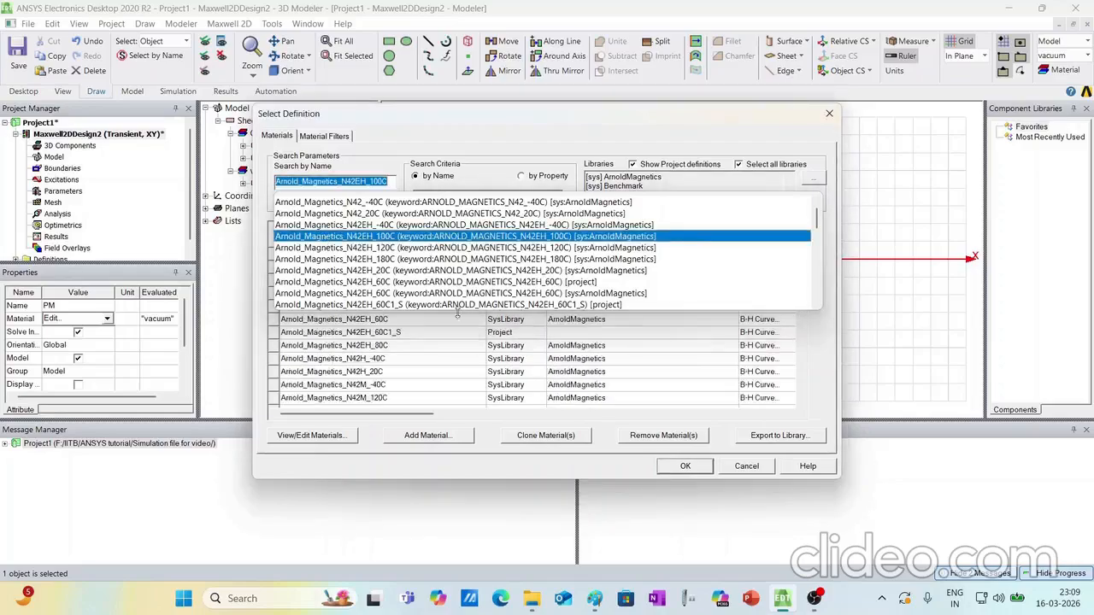
left_click(681, 466)
left_click(682, 466)
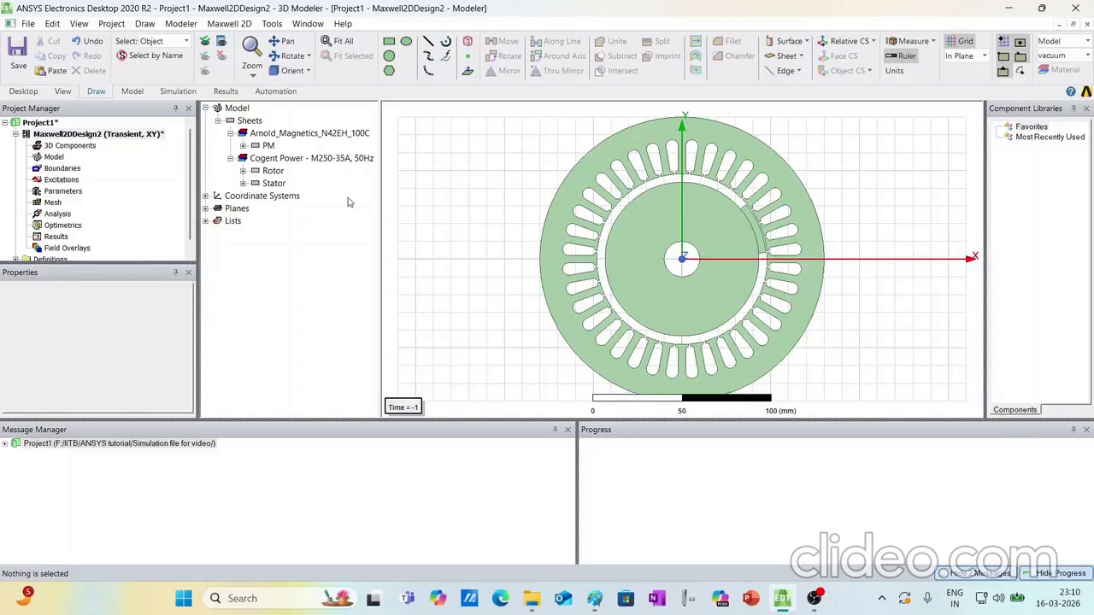
Inspect the property definition of the PM sheet's magnet material, including its coercivity magnitude and unit vector components, without changing it
left_click(269, 146)
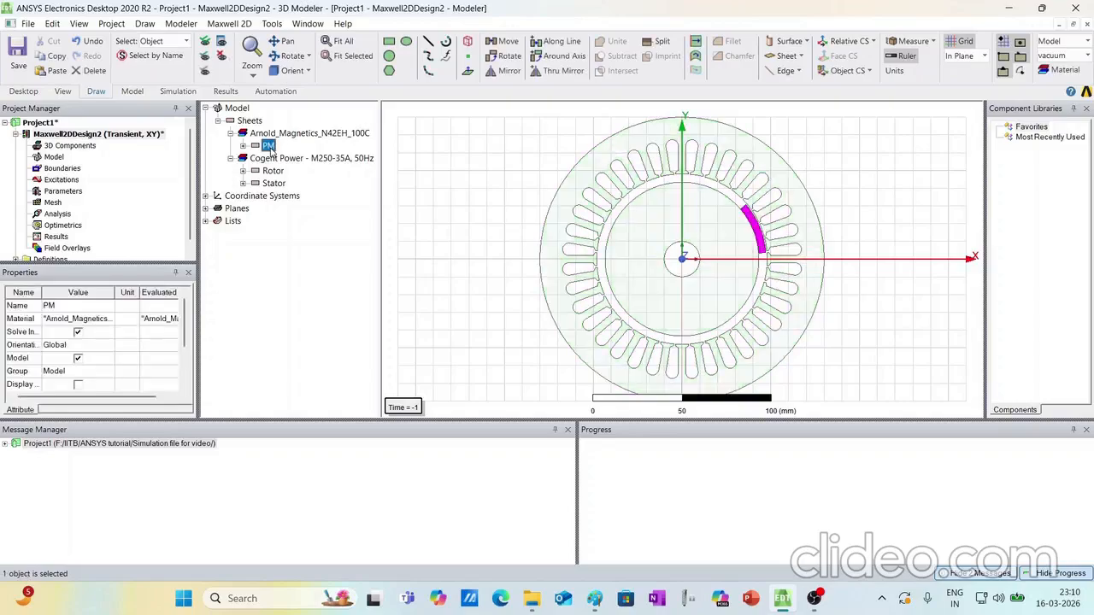
left_click(72, 321)
scroll(70, 338, "up", 3)
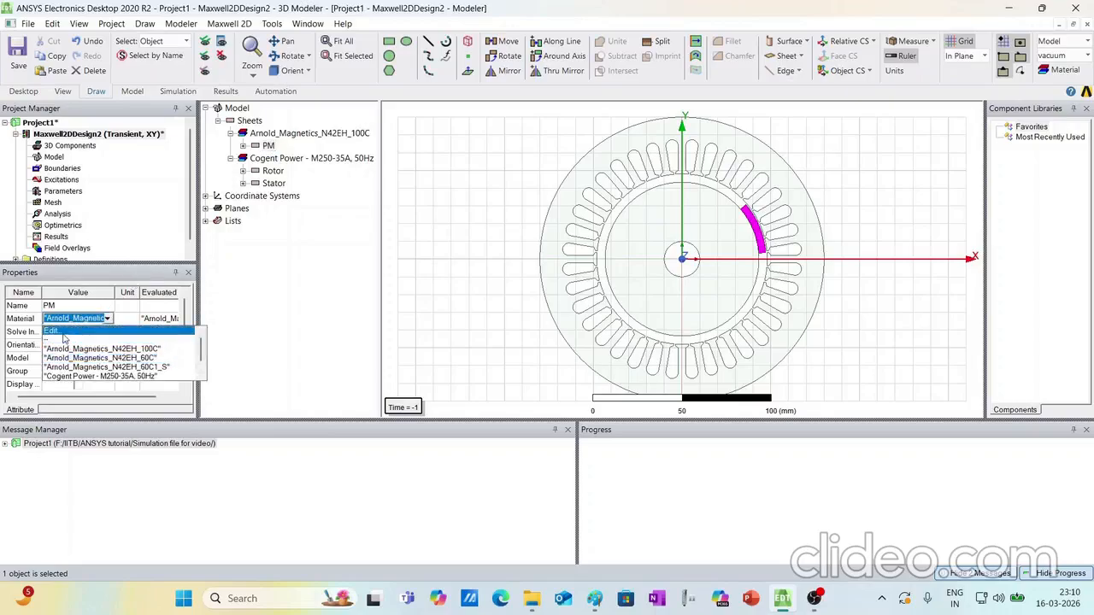
left_click(63, 333)
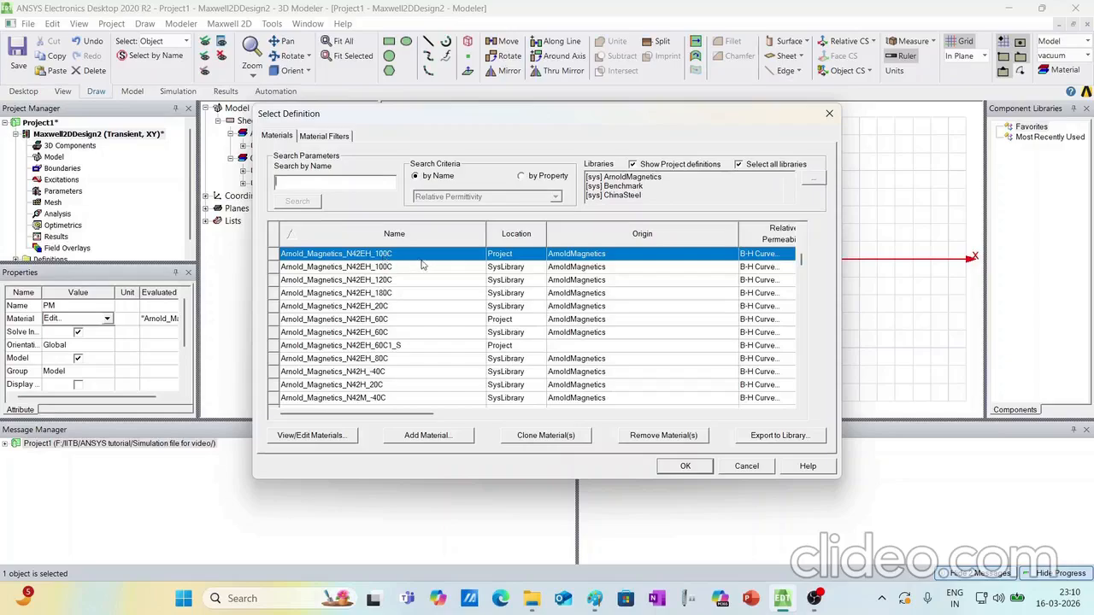
left_click(312, 436)
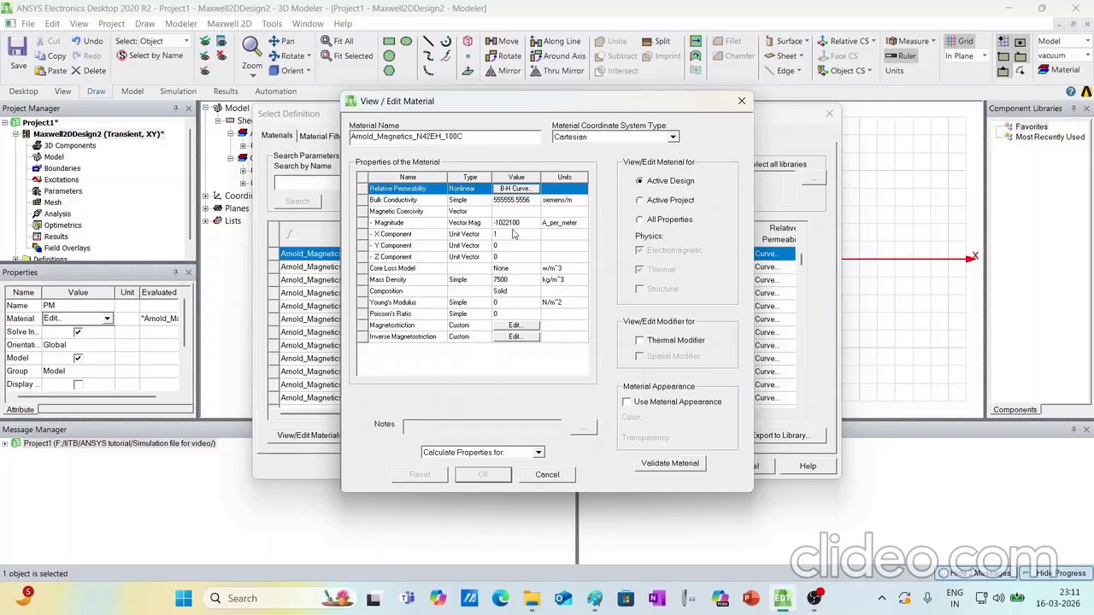
left_click(741, 101)
left_click(829, 114)
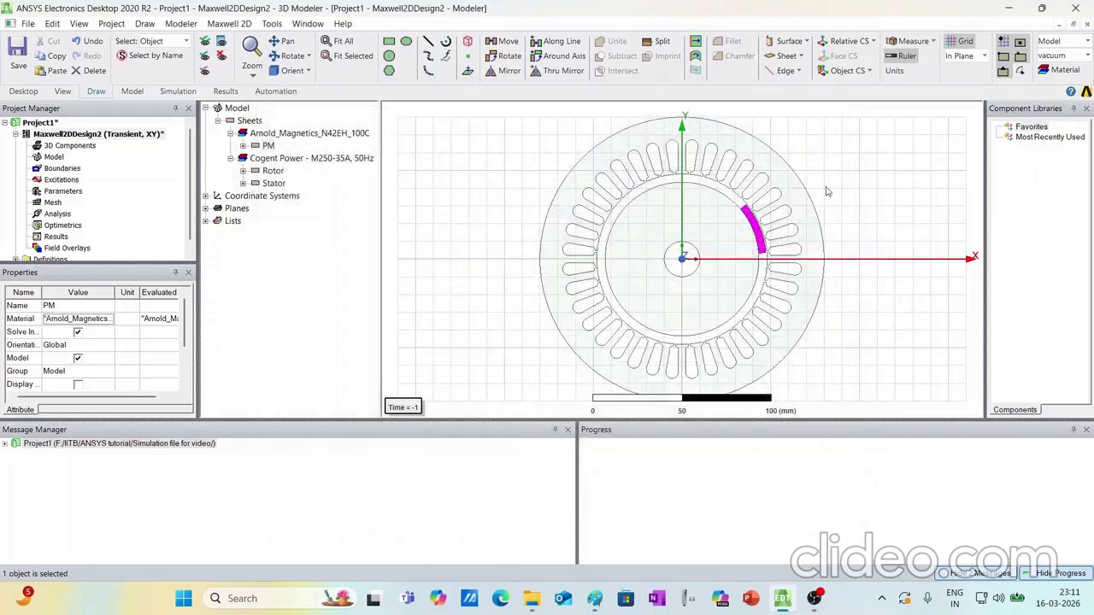
left_click(788, 250)
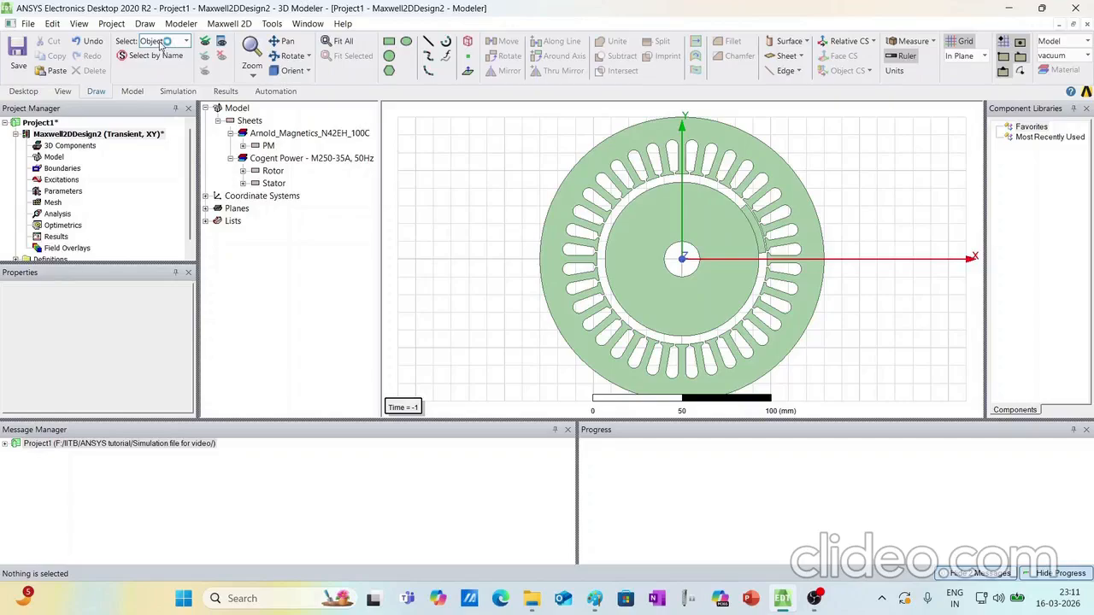
Create a face coordinate system on the magnet's face, with its origin at the inner arc's midpoint and X axis towards the outer arc's midpoint
key("f")
scroll(763, 235, "up", 4)
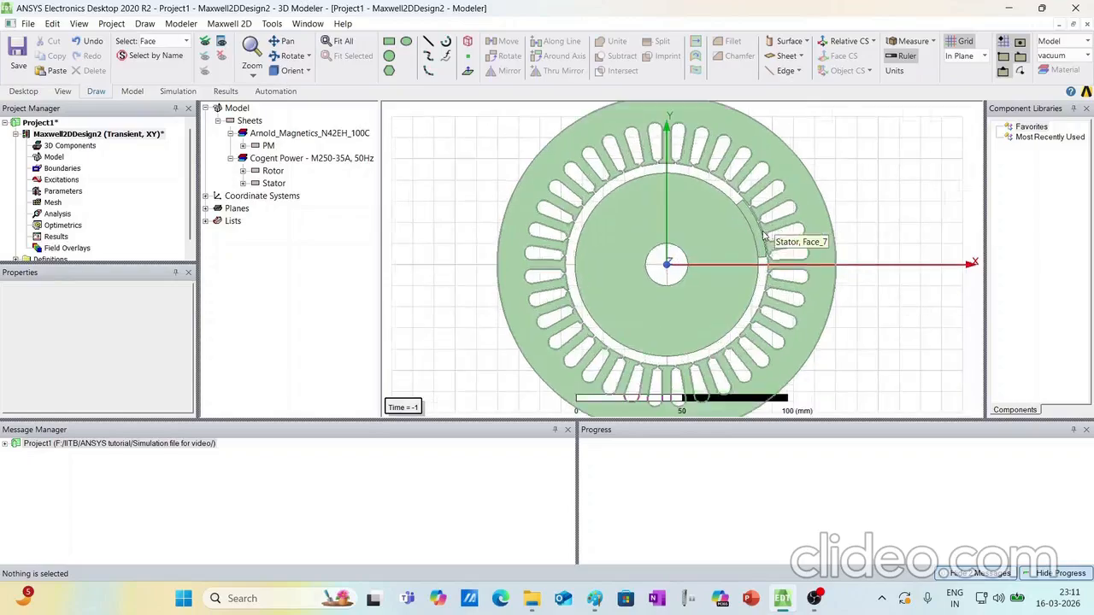
left_click(744, 232)
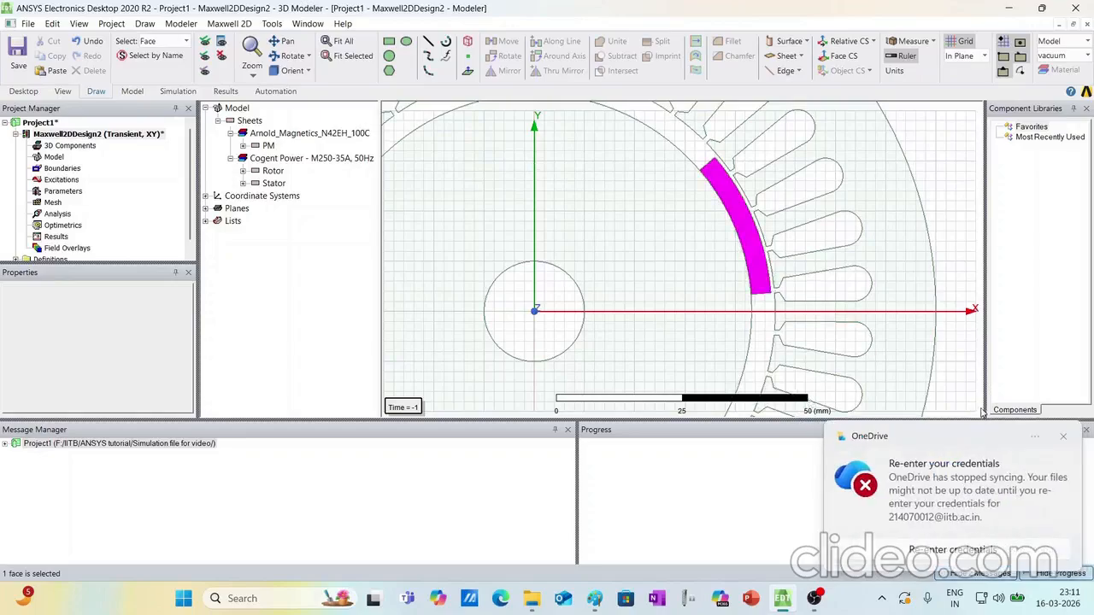
left_click(1064, 437)
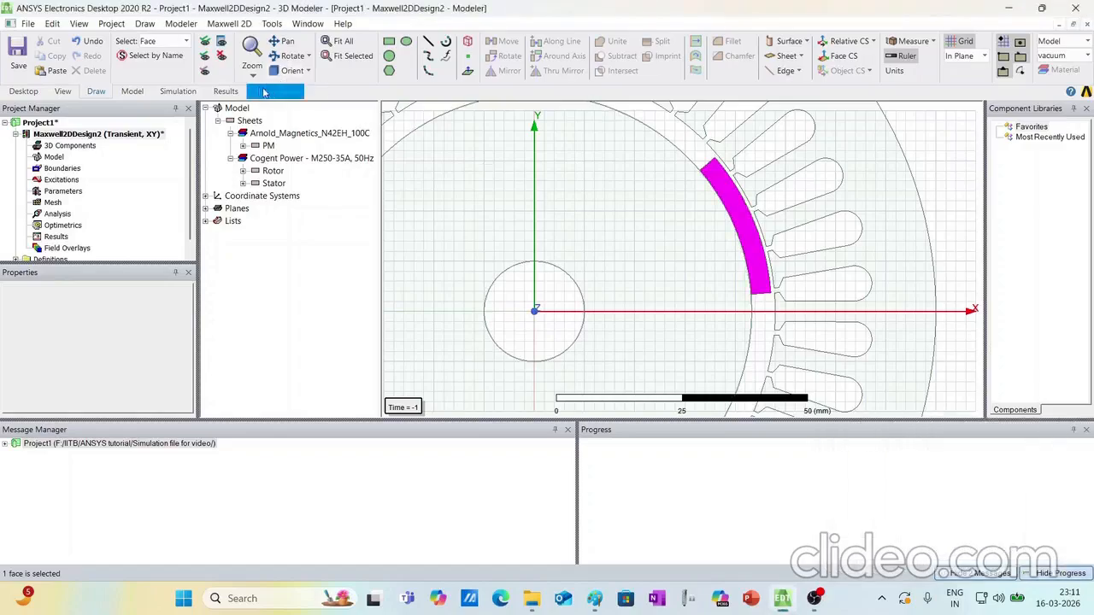
left_click(181, 23)
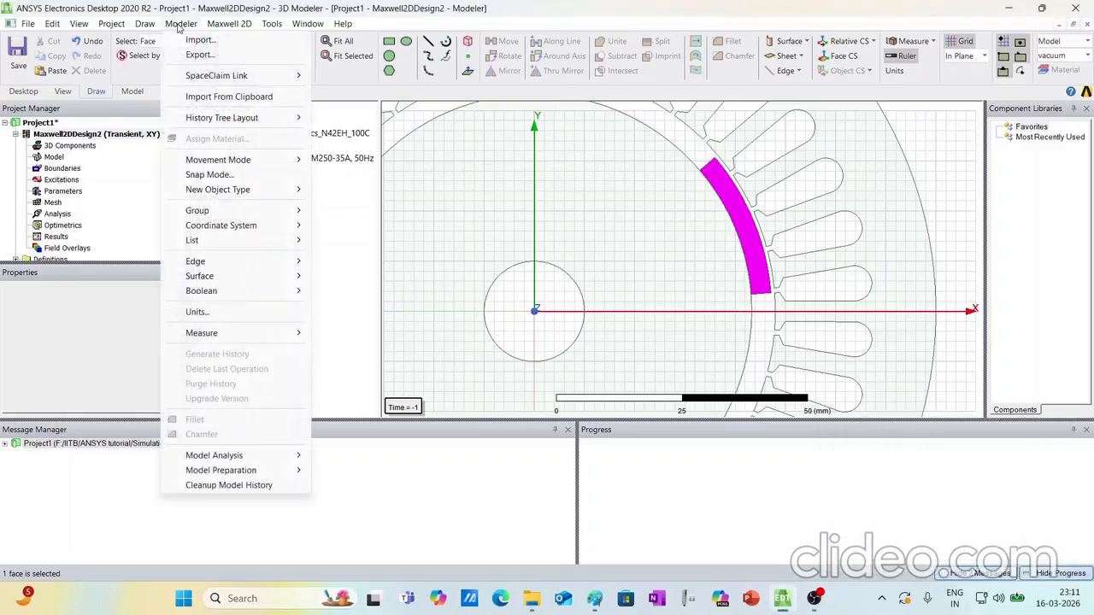
mouse_move(212, 228)
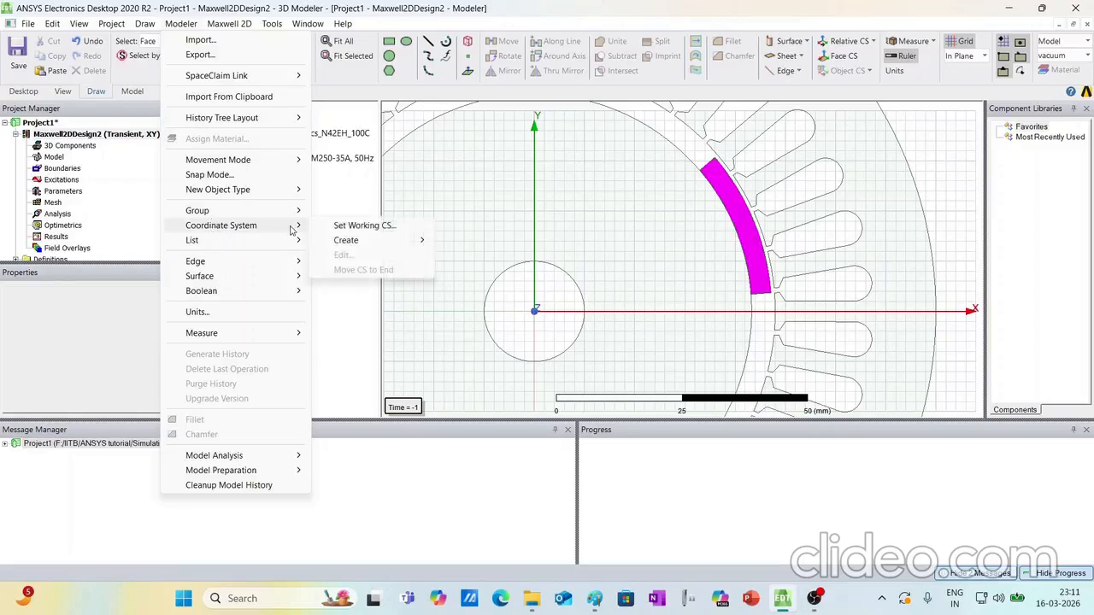
mouse_move(399, 244)
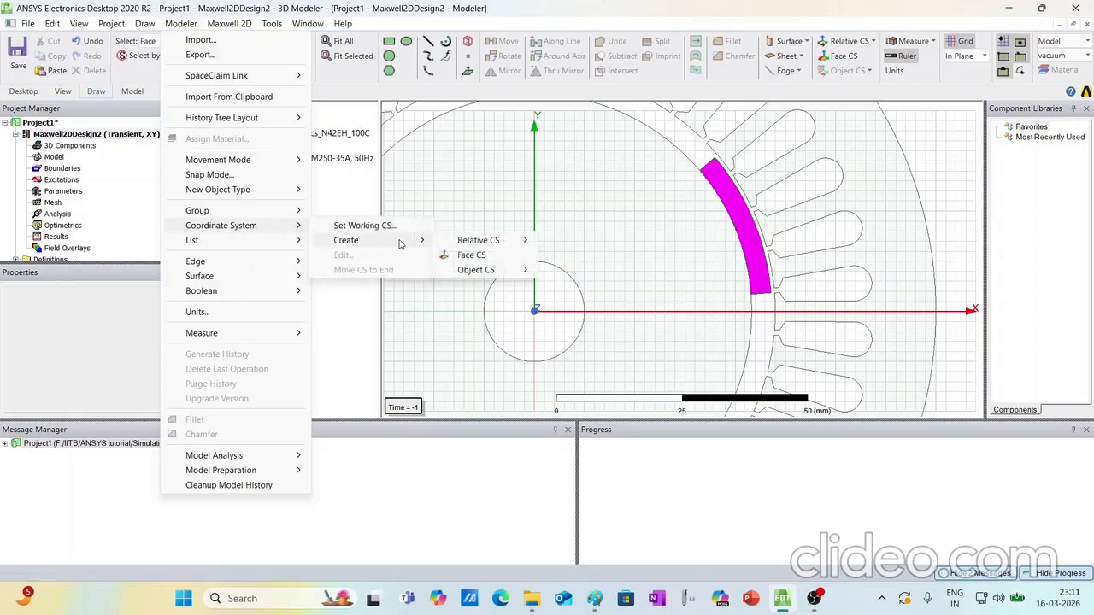
left_click(470, 256)
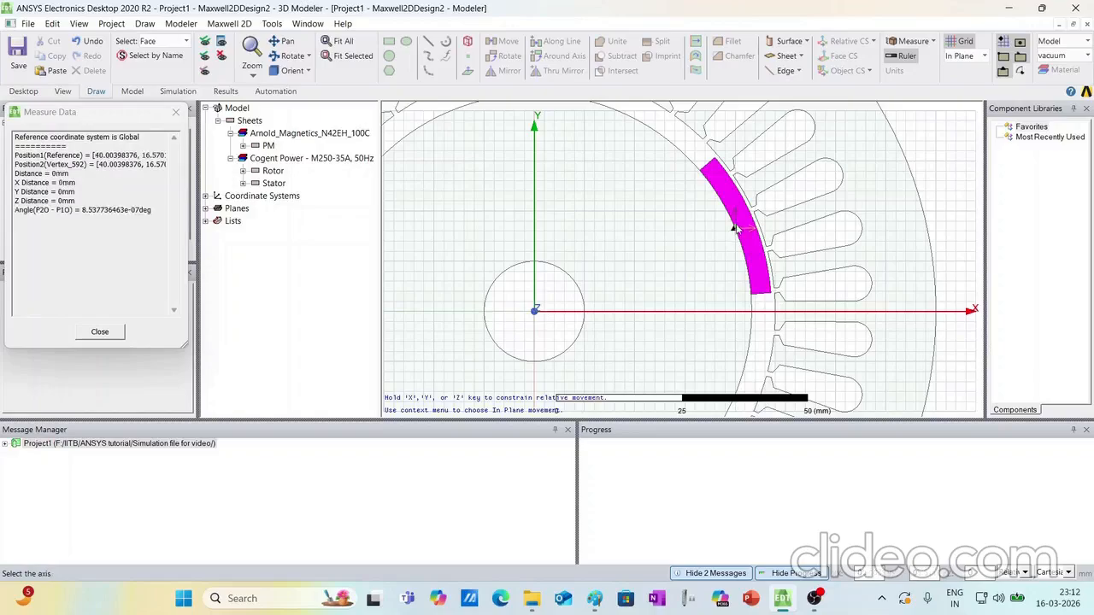
left_click(735, 229)
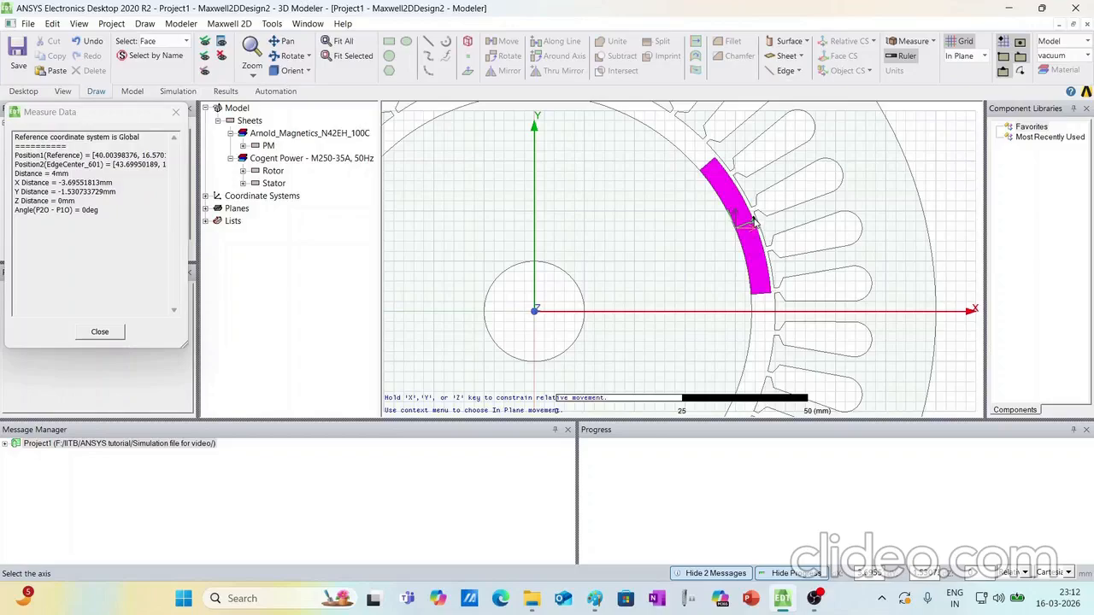
left_click(752, 220)
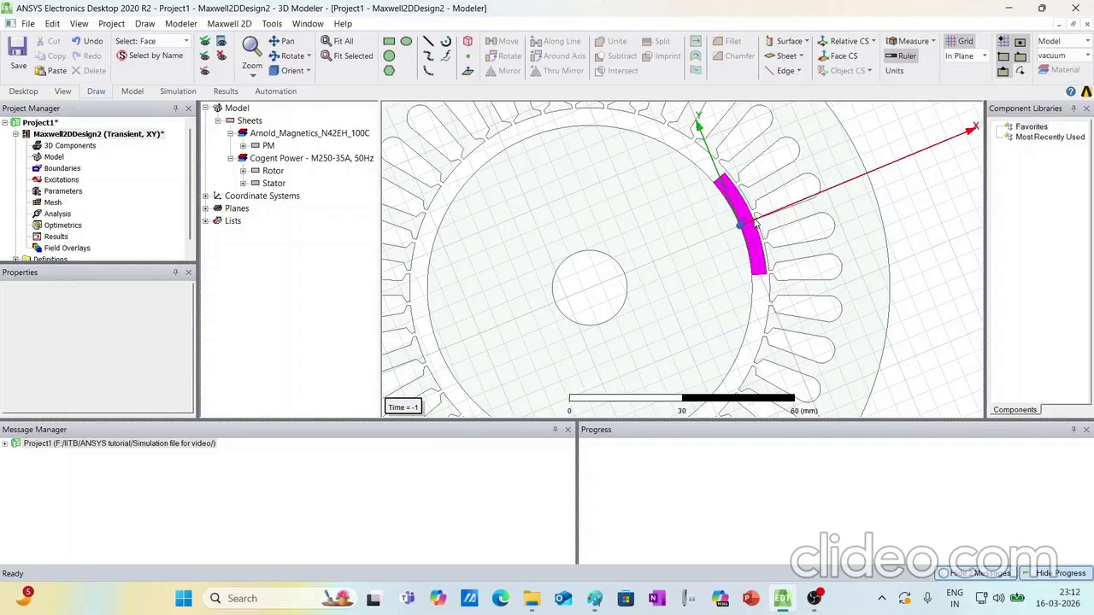
Expand the model's coordinate systems and make Global the working coordinate system again
scroll(754, 222, "down", 5)
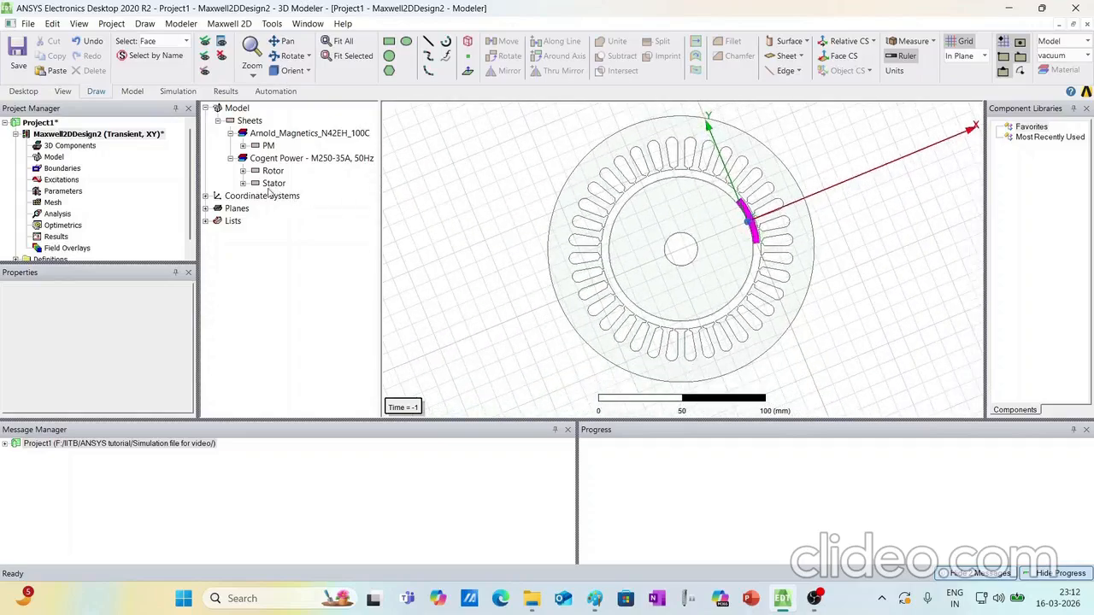
left_click(233, 199)
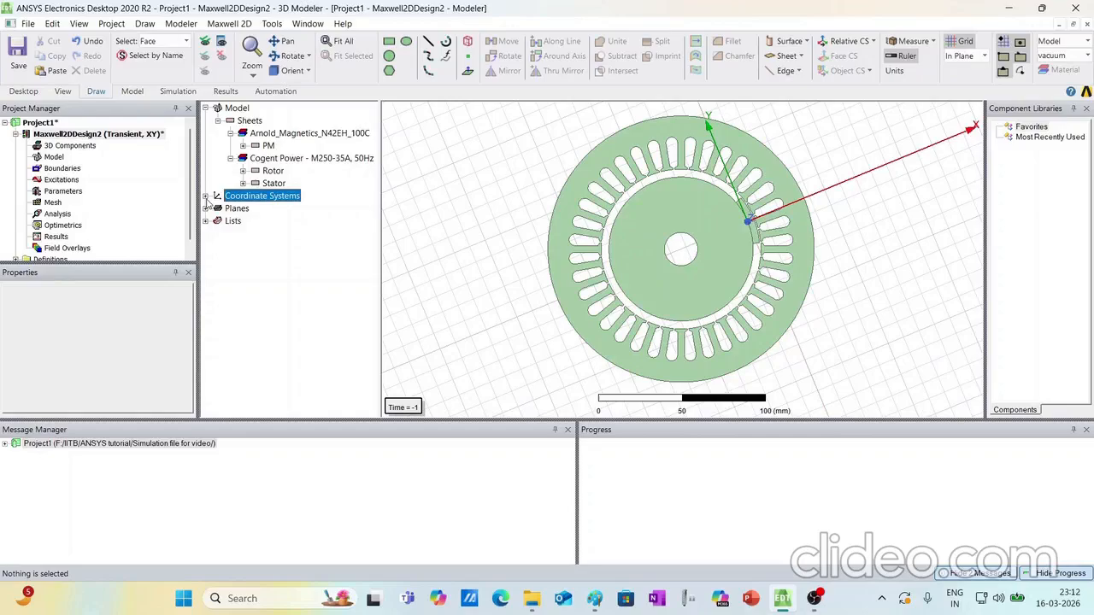
left_click(205, 197)
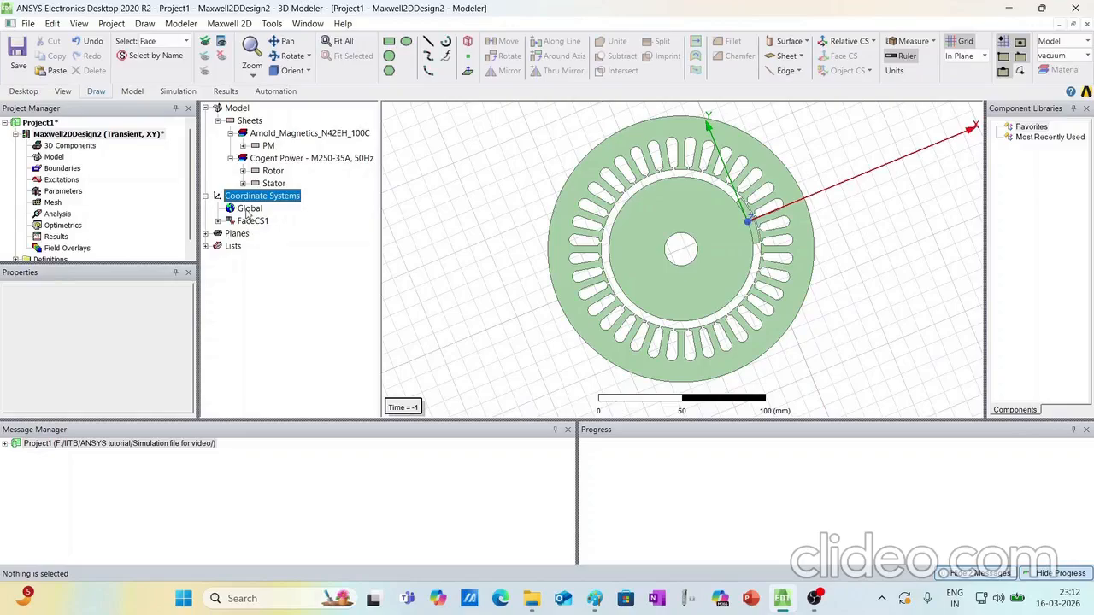
left_click(247, 209)
left_click(873, 334)
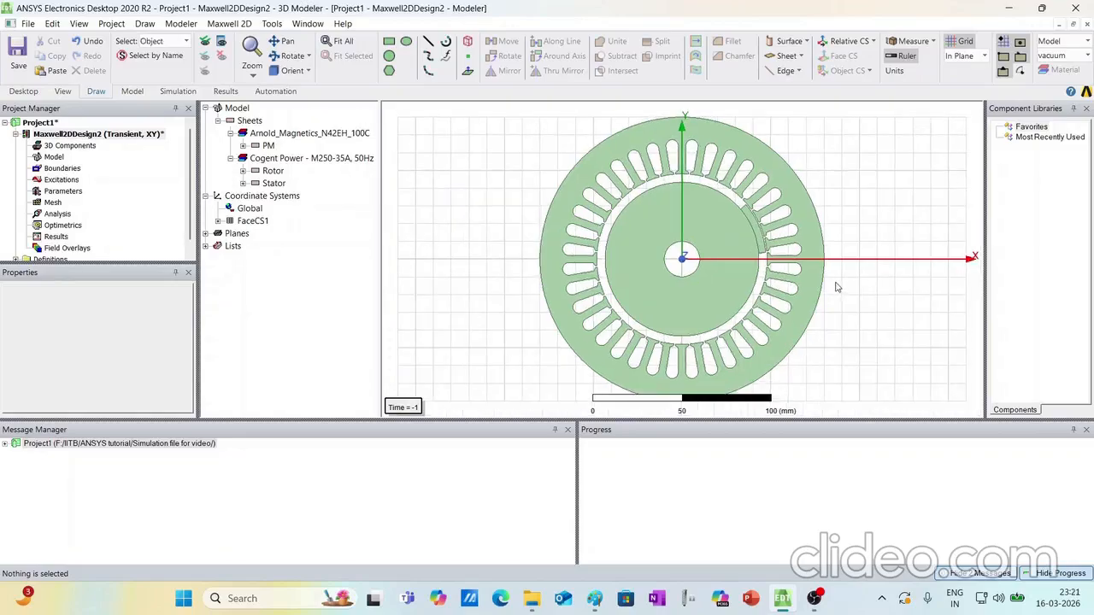
Compare the axes of FaceCS1 and Global by activating each in turn, ending with Global
left_click(249, 224)
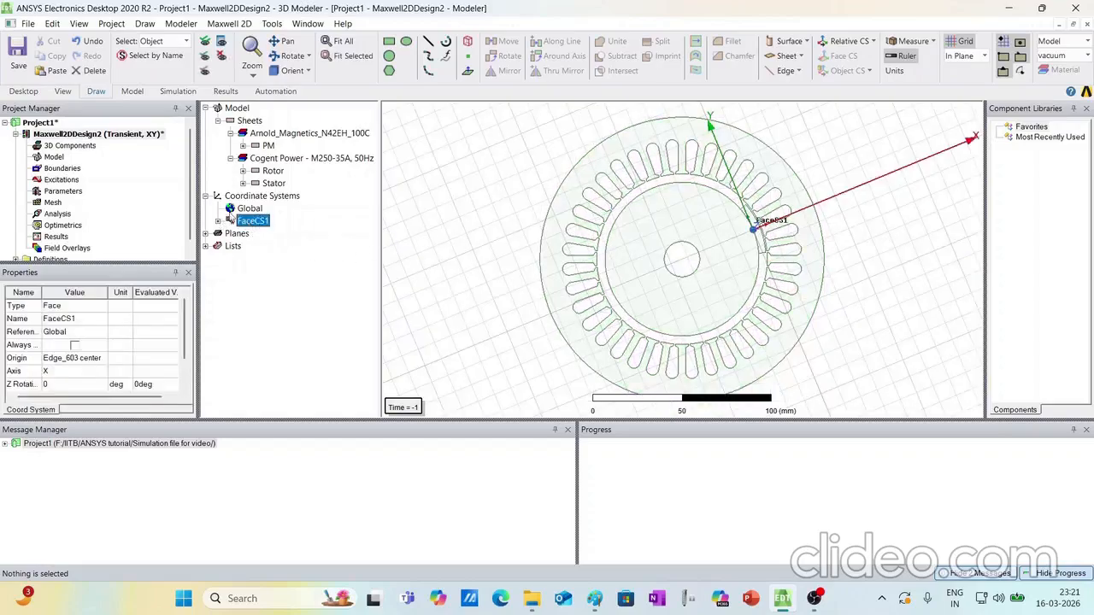
left_click(247, 210)
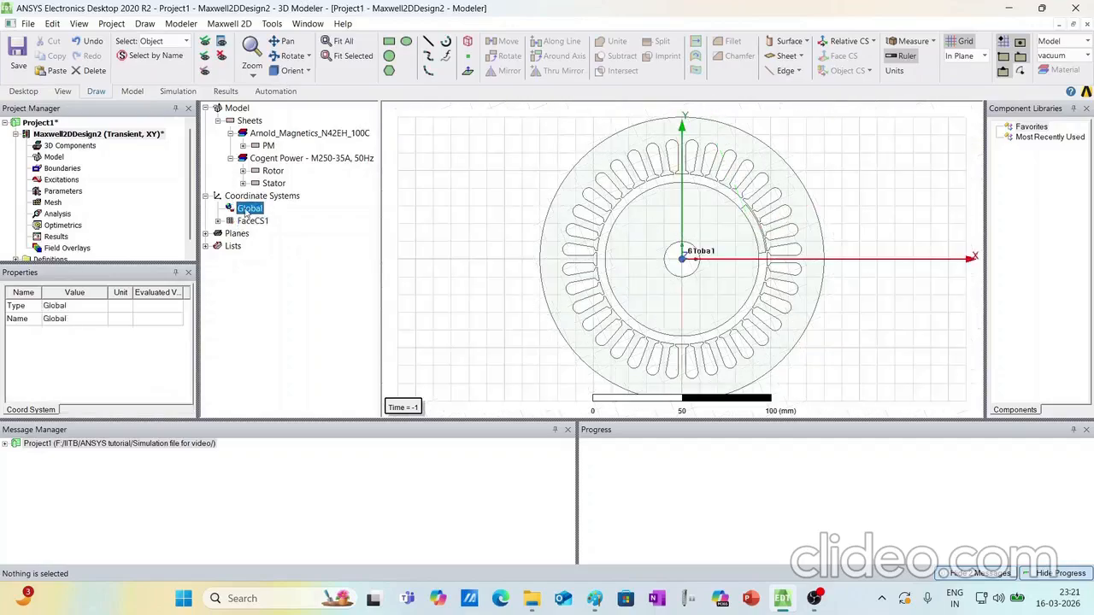
left_click(914, 342)
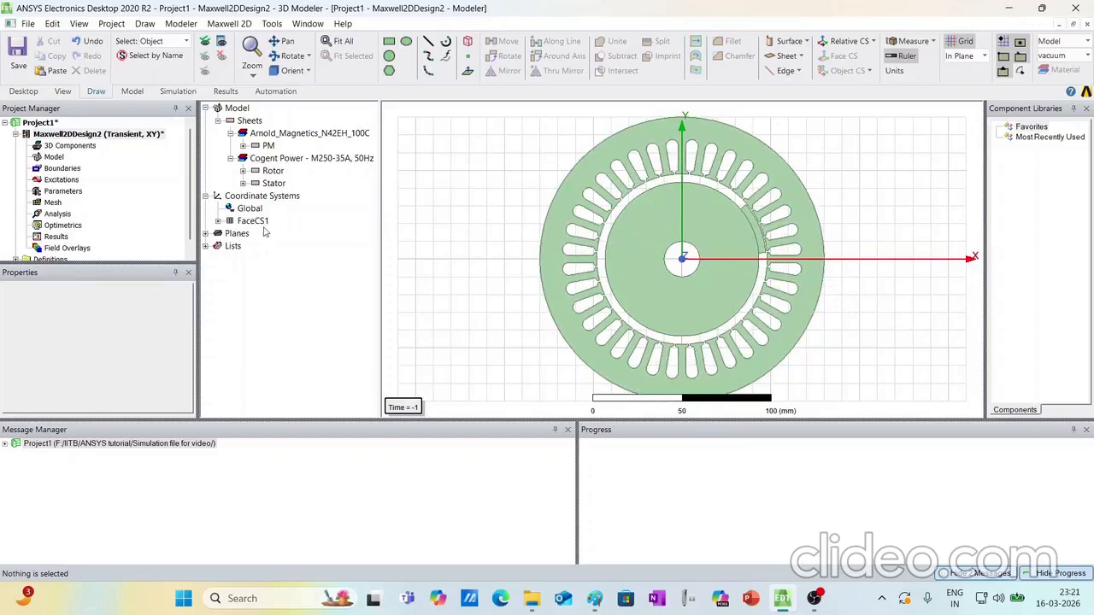
Set the PM sheet's orientation to FaceCS1 and check the resulting direction arrows on the magnet
left_click(760, 240)
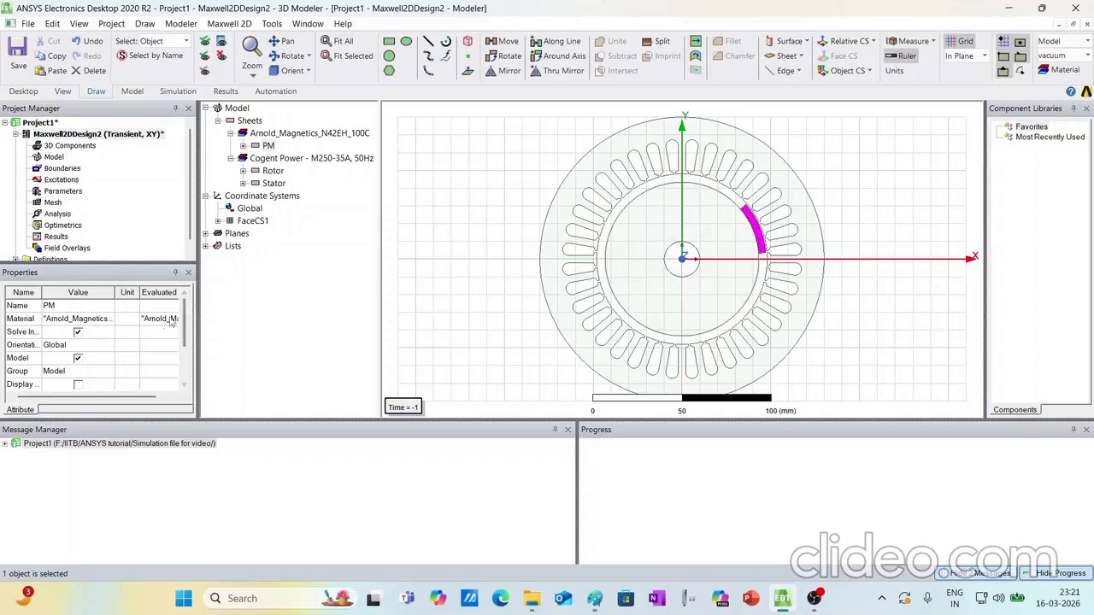
left_click(57, 349)
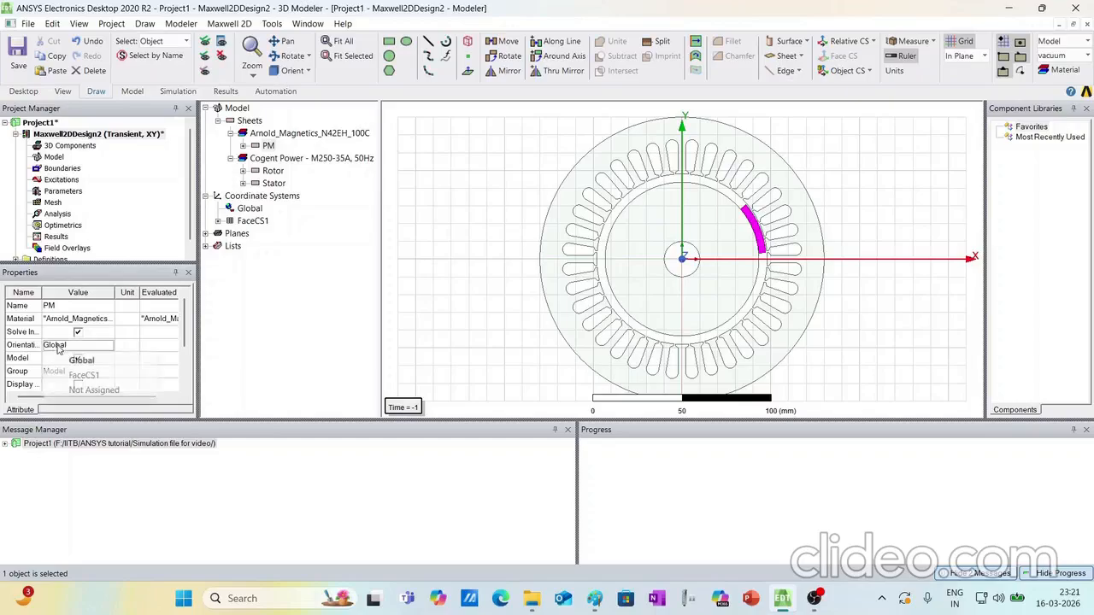
left_click(79, 376)
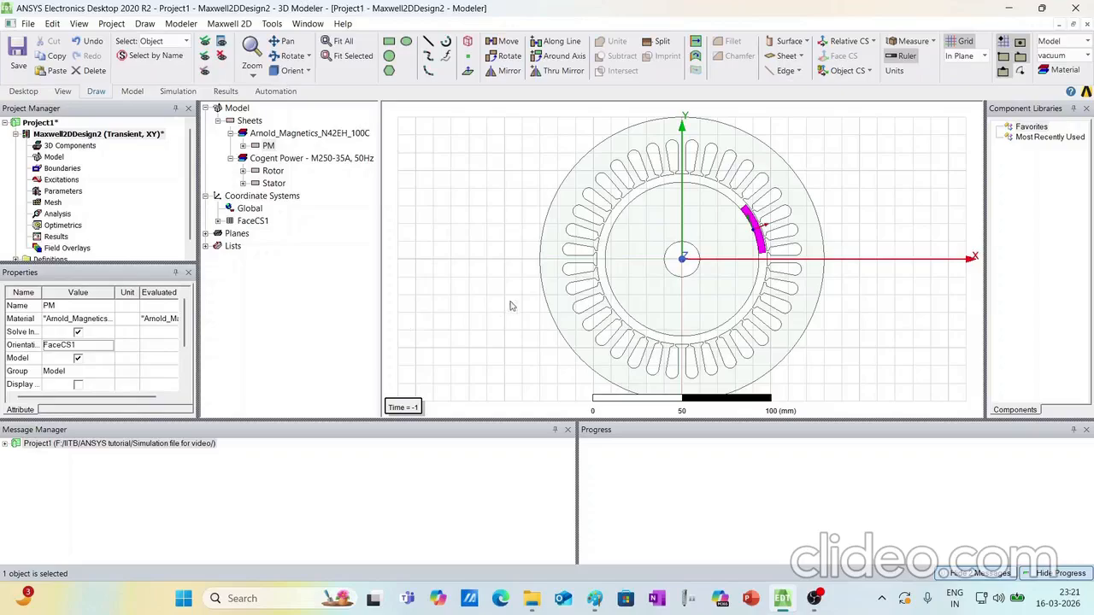
scroll(759, 235, "up", 3)
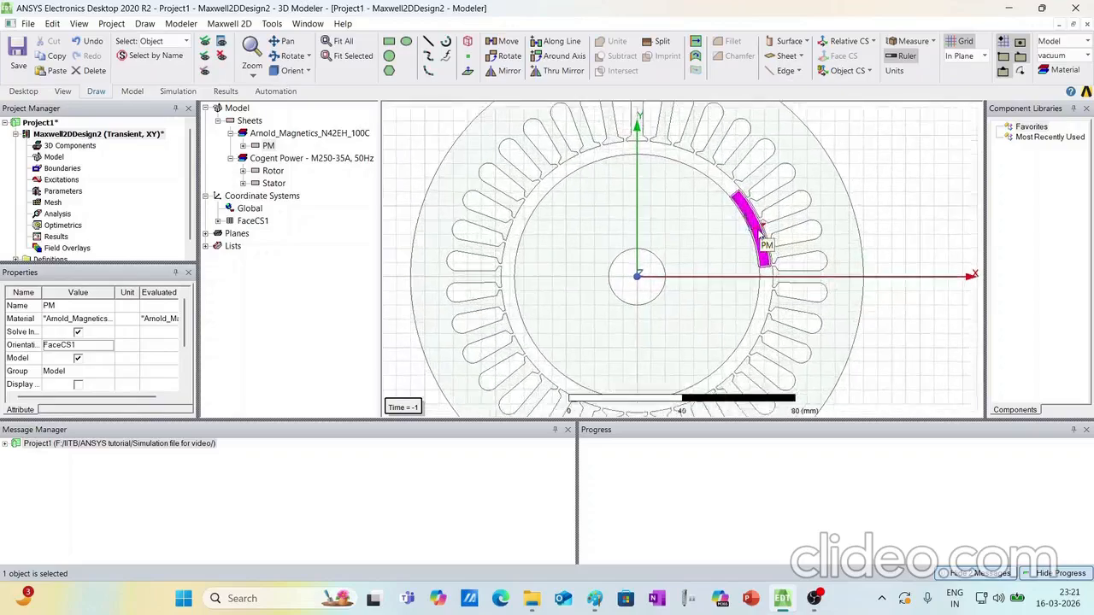
scroll(760, 235, "up", 4)
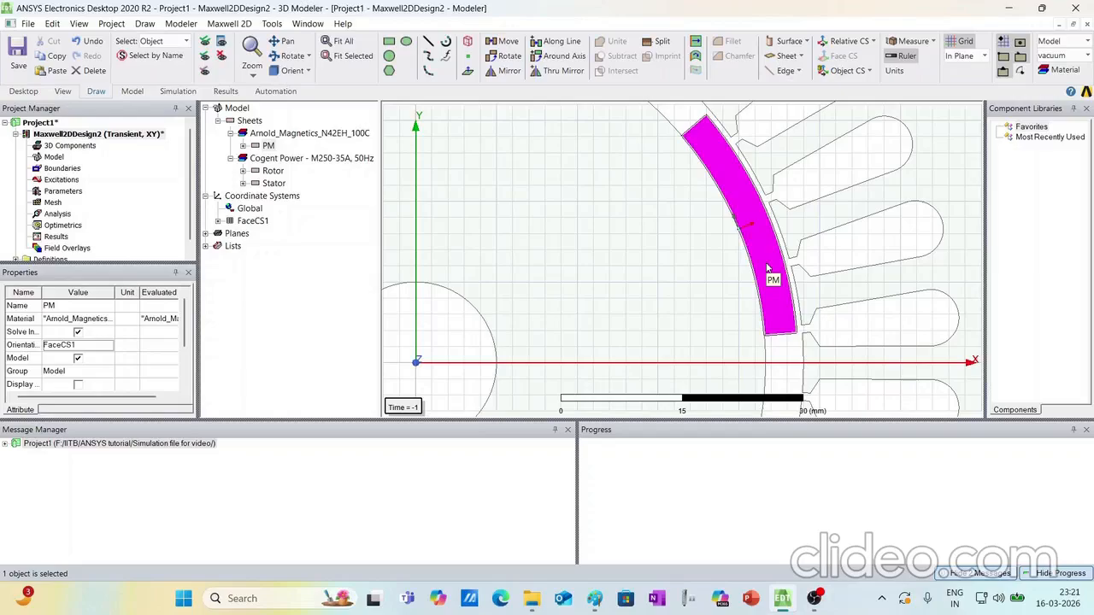
scroll(768, 270, "down", 6)
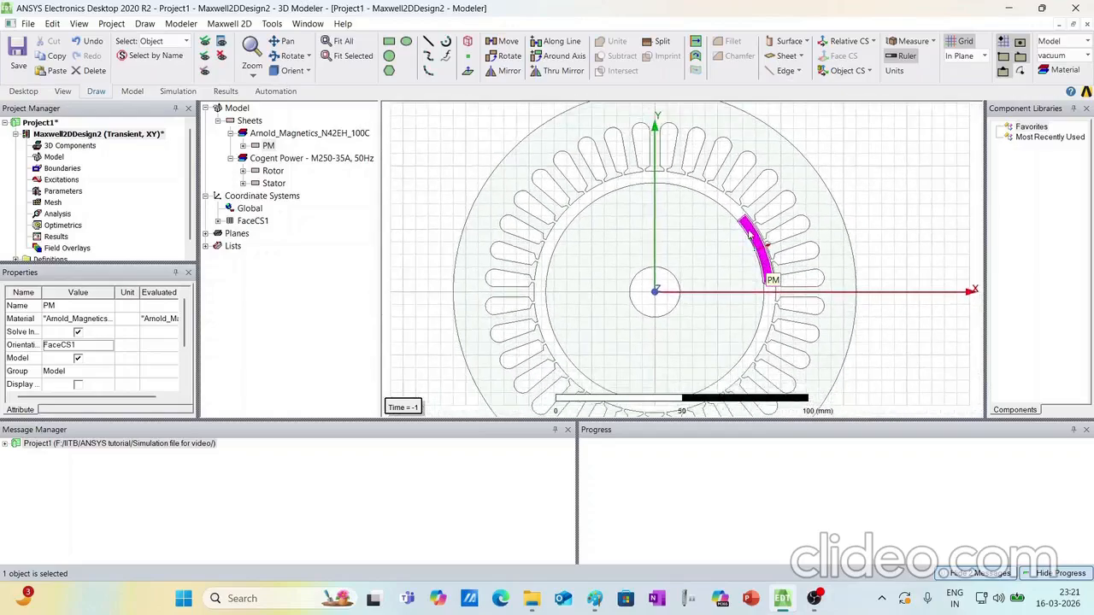
scroll(750, 235, "down", 2)
left_click(895, 354)
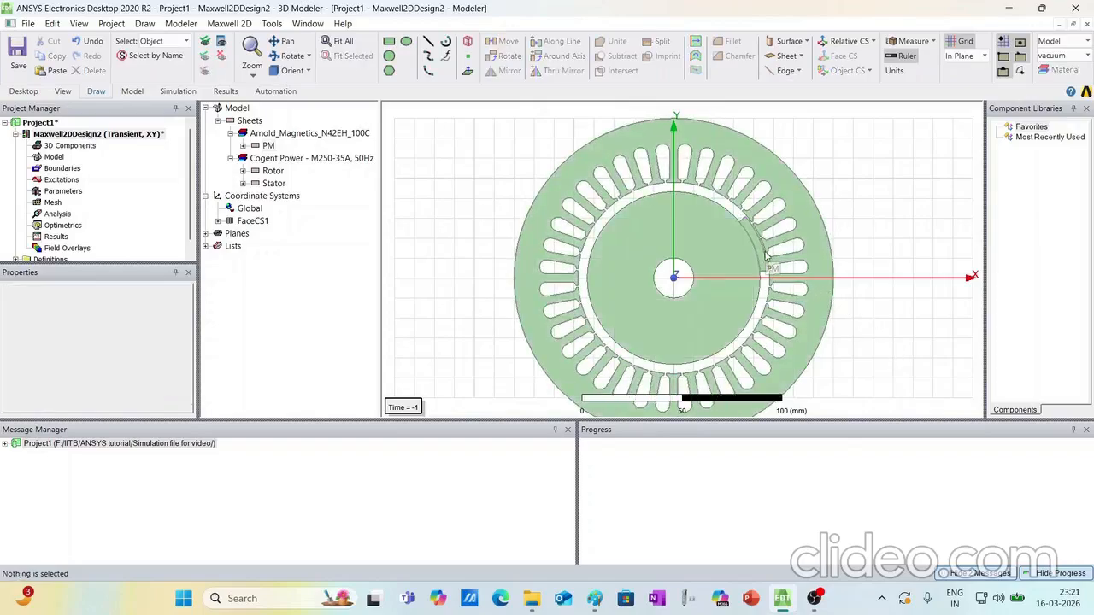
left_click(766, 263)
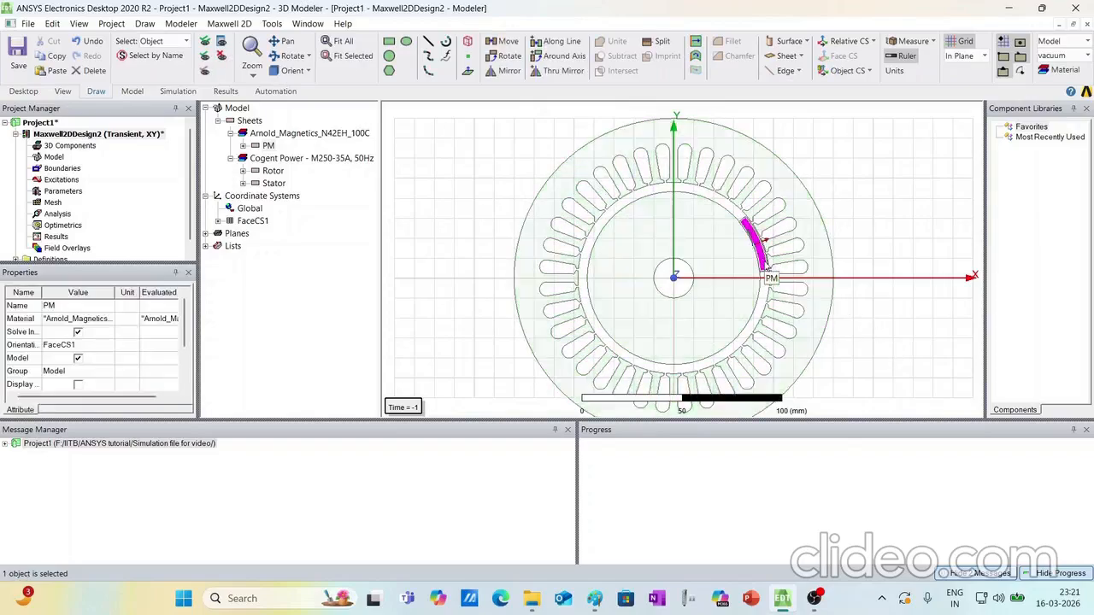
left_click(878, 342)
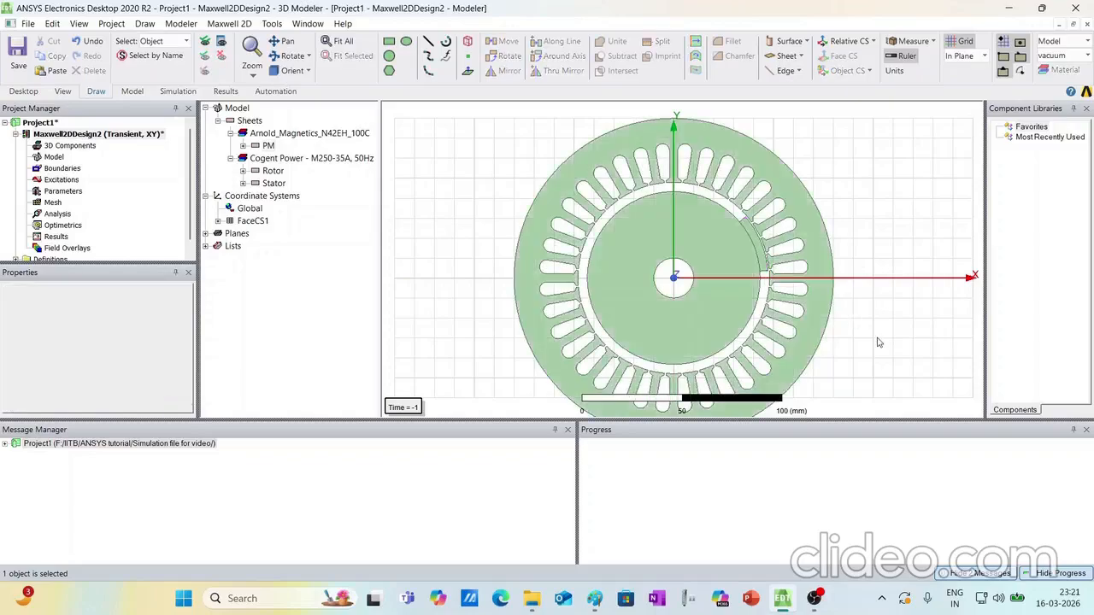
left_click(763, 263)
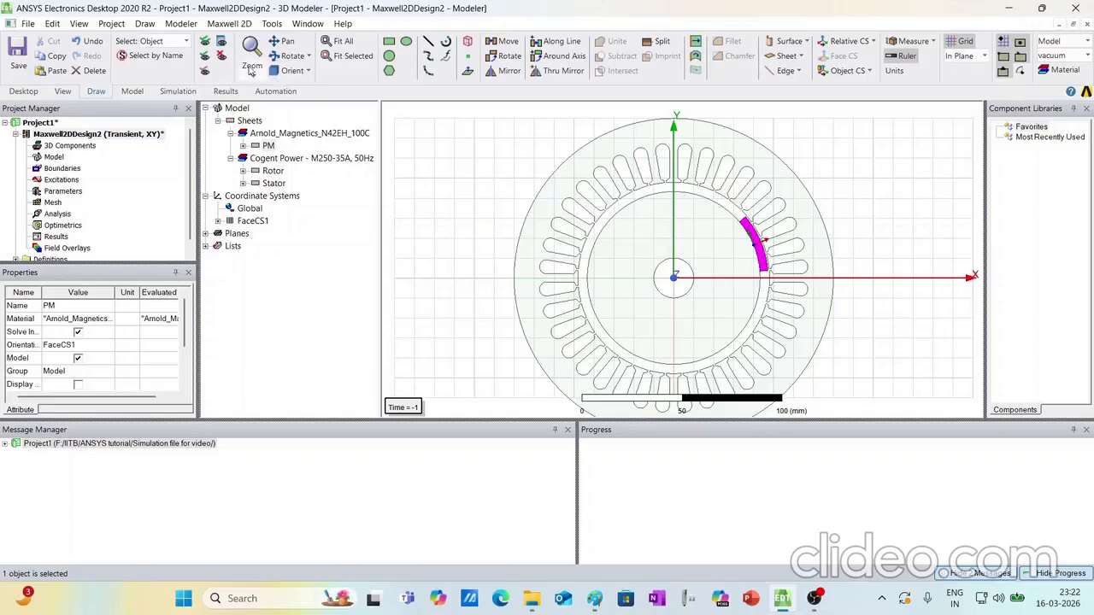
left_click(178, 44)
left_click(176, 56)
key("o")
left_click(847, 158)
Duplicate the PM magnet around the Z axis at an angle of 2*pi/P with a total number of 2
left_click(762, 266)
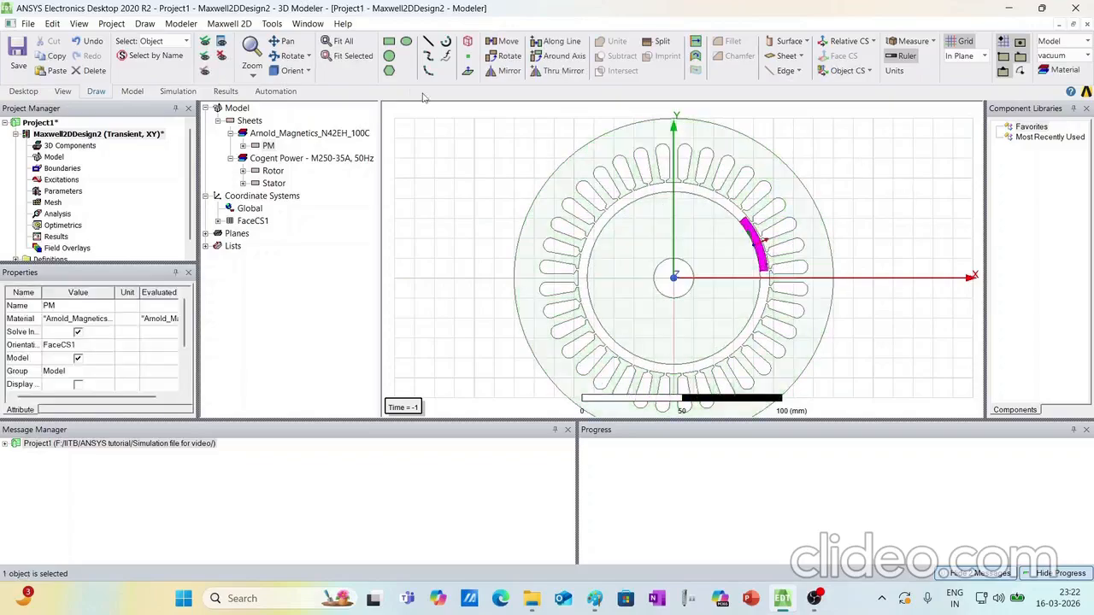
left_click(552, 58)
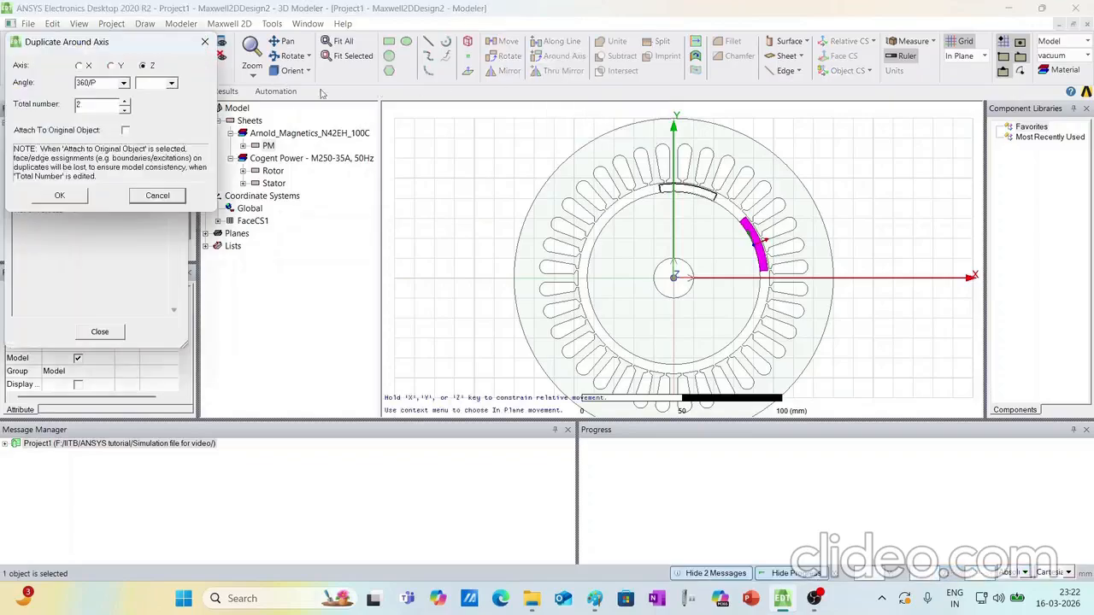
double_click(106, 83)
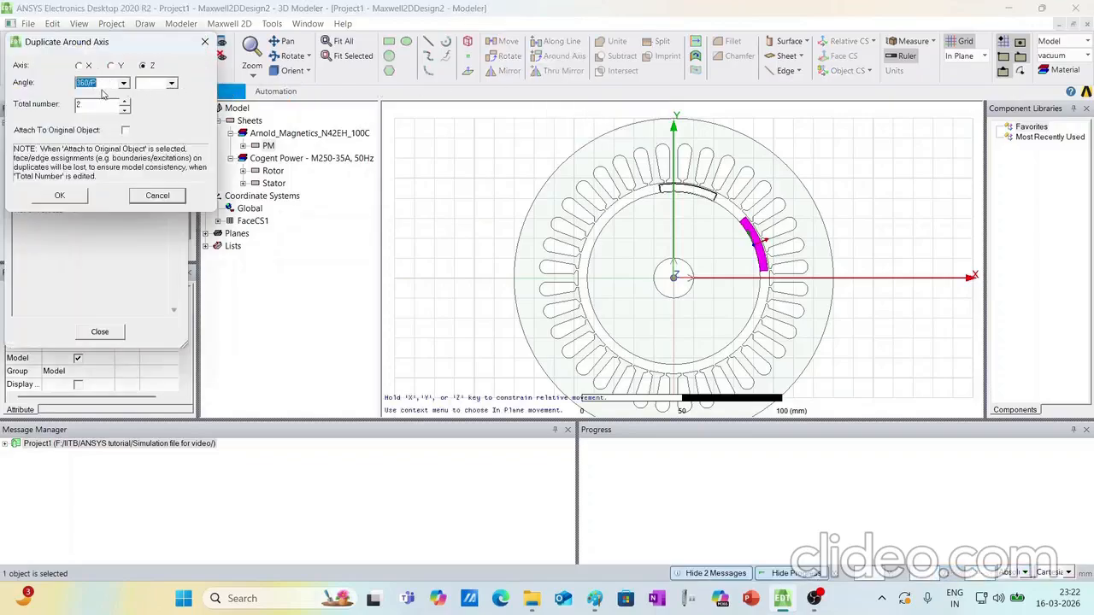
key("BackSpace")
type("2*pi/P")
left_click(95, 106)
left_click(60, 196)
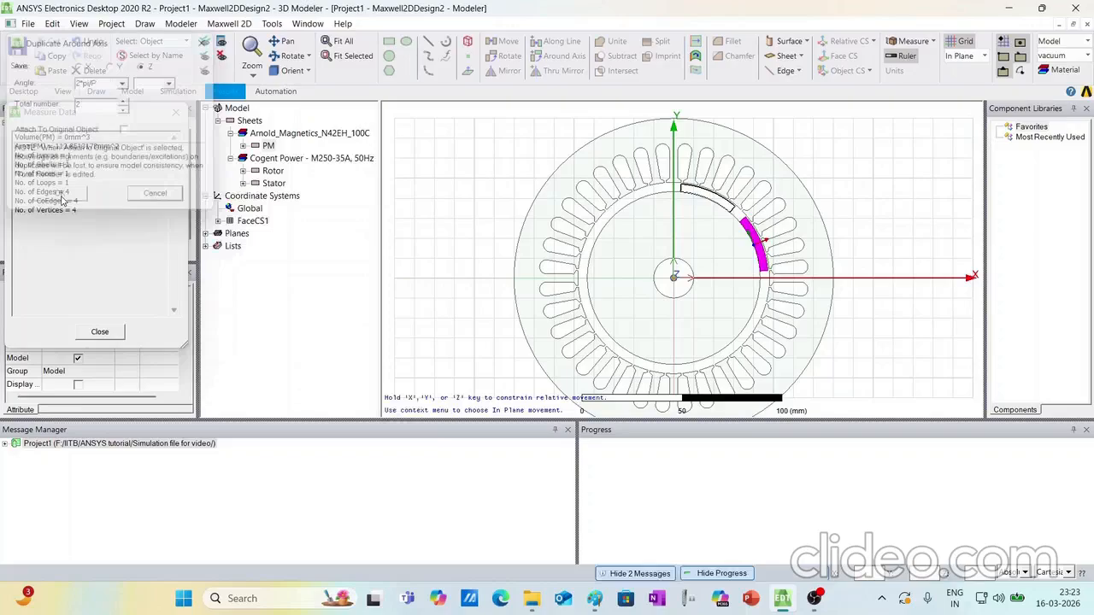
Examine the duplicated magnet PM_1 up close, checking its orientation coordinate system and direction arrows
left_click(708, 198)
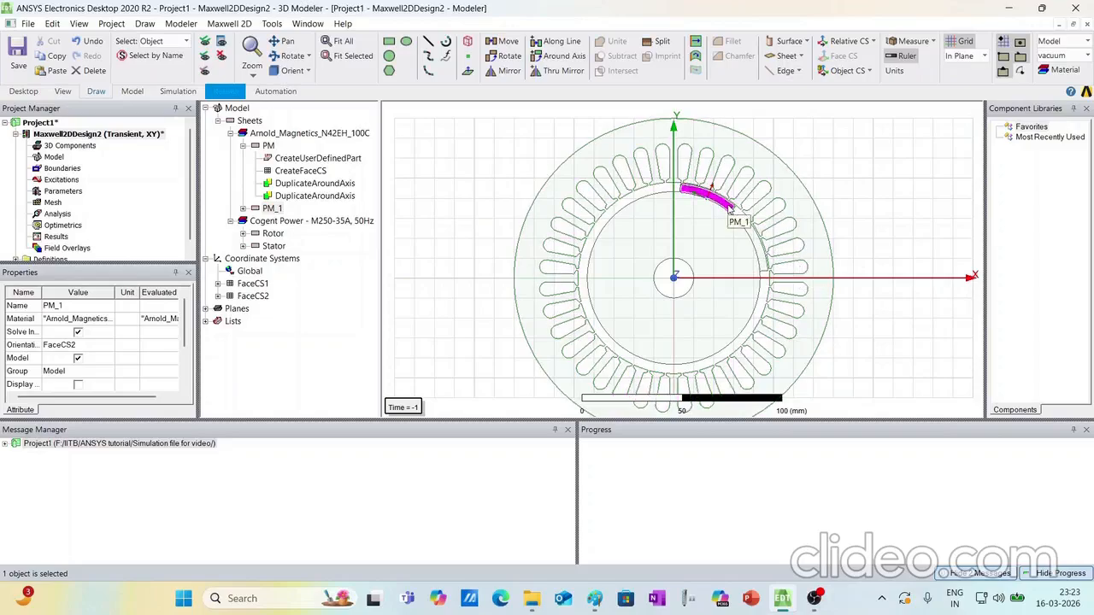
left_click(859, 180)
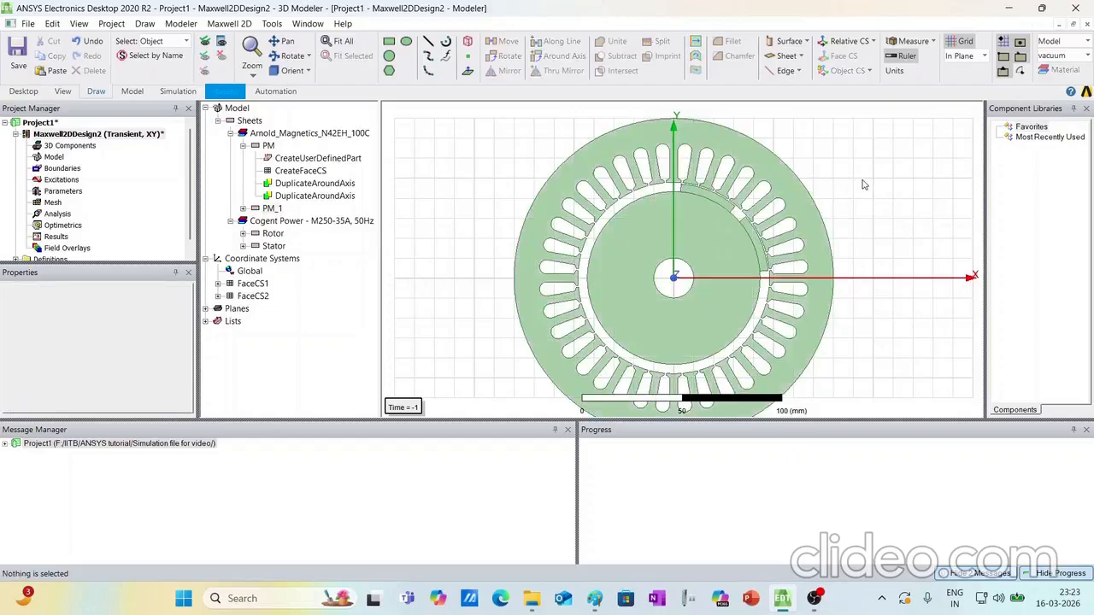
left_click(718, 200)
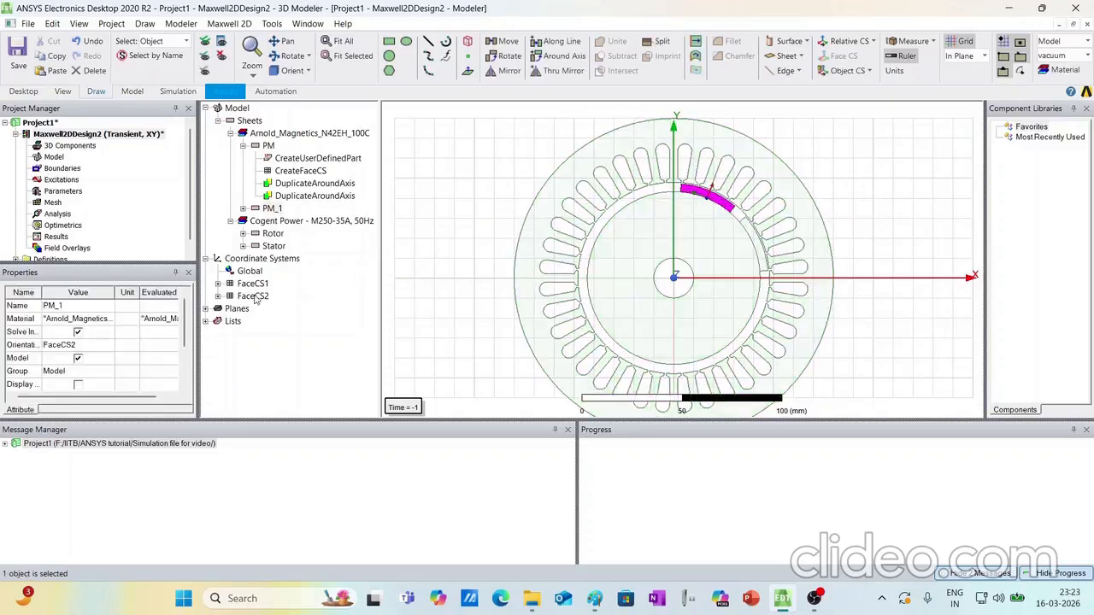
scroll(715, 199, "up", 3)
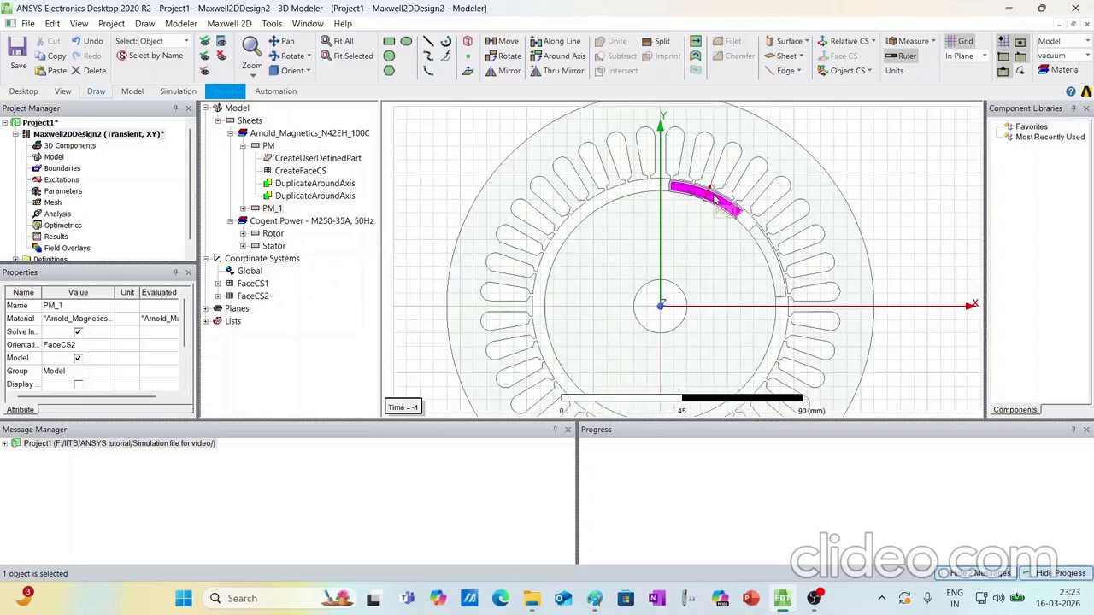
scroll(715, 198, "up", 3)
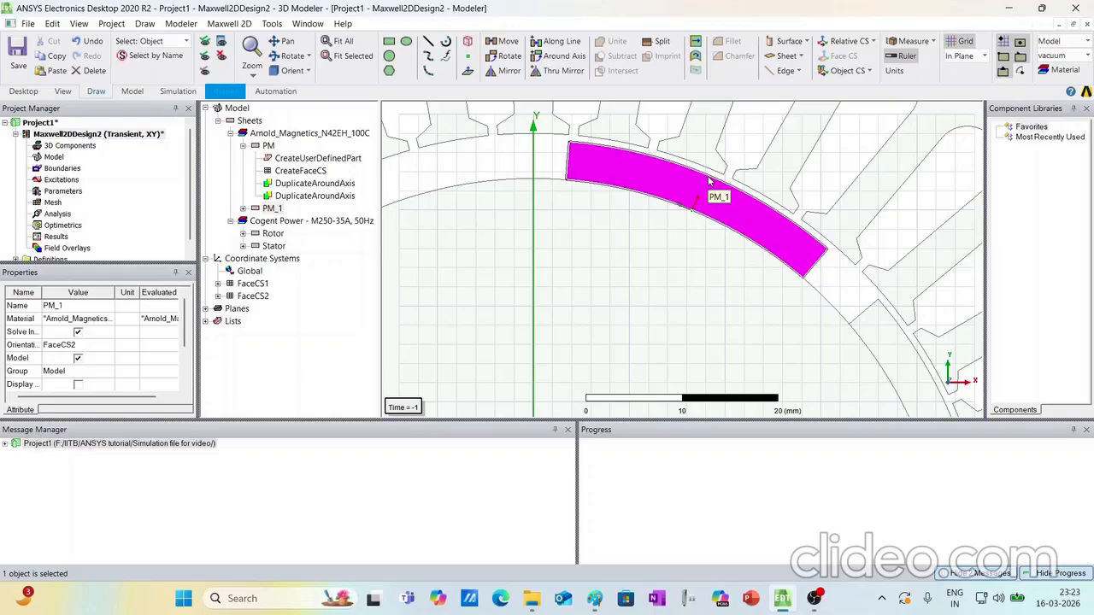
scroll(685, 247, "down", 1)
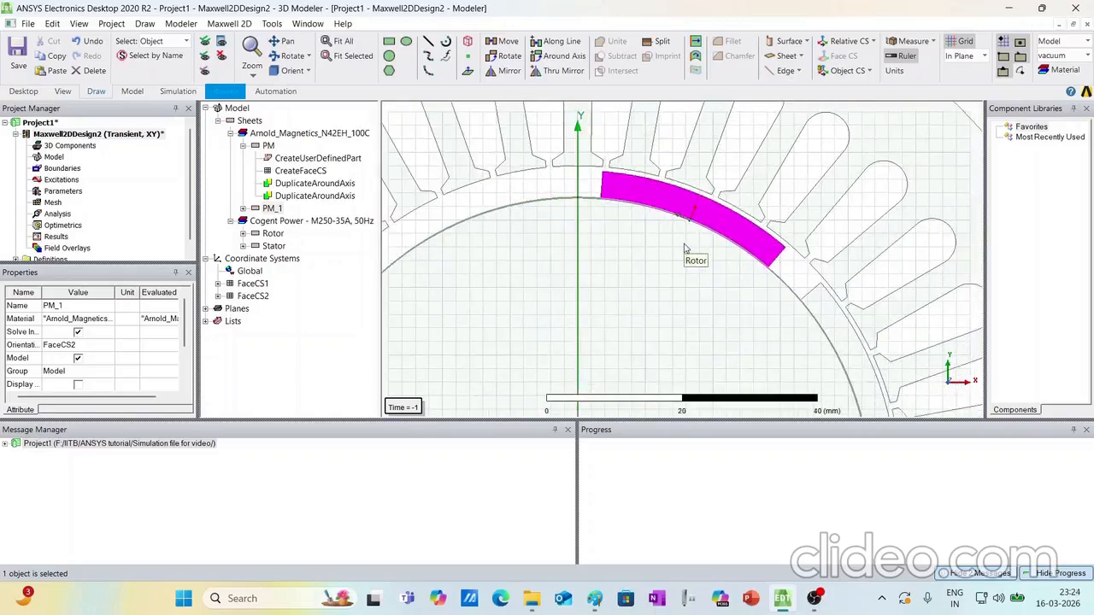
scroll(685, 248, "down", 1)
scroll(685, 247, "down", 2)
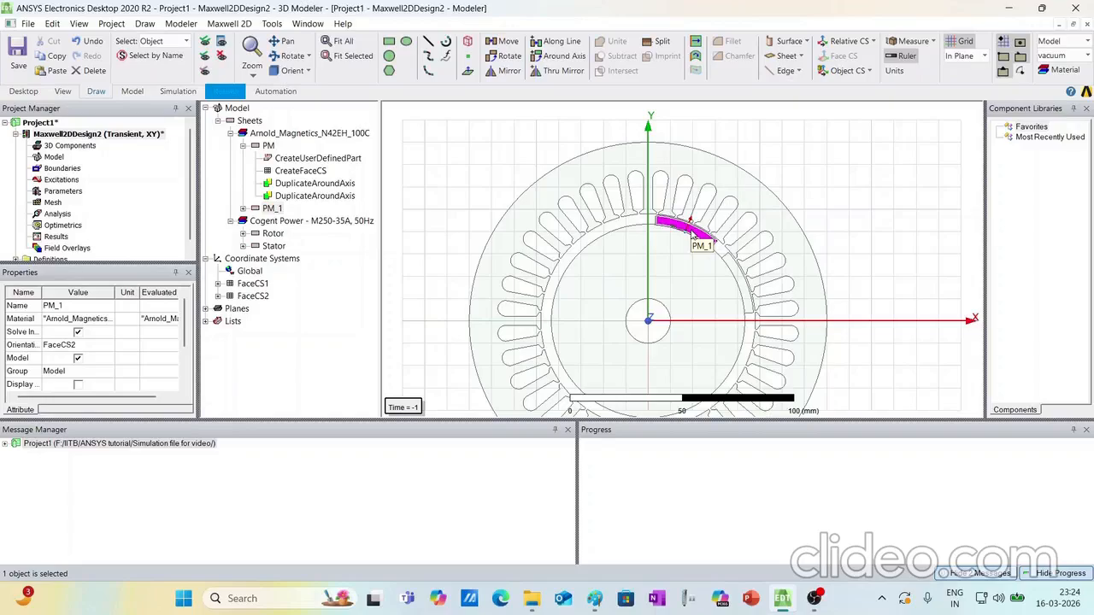
scroll(693, 234, "down", 1)
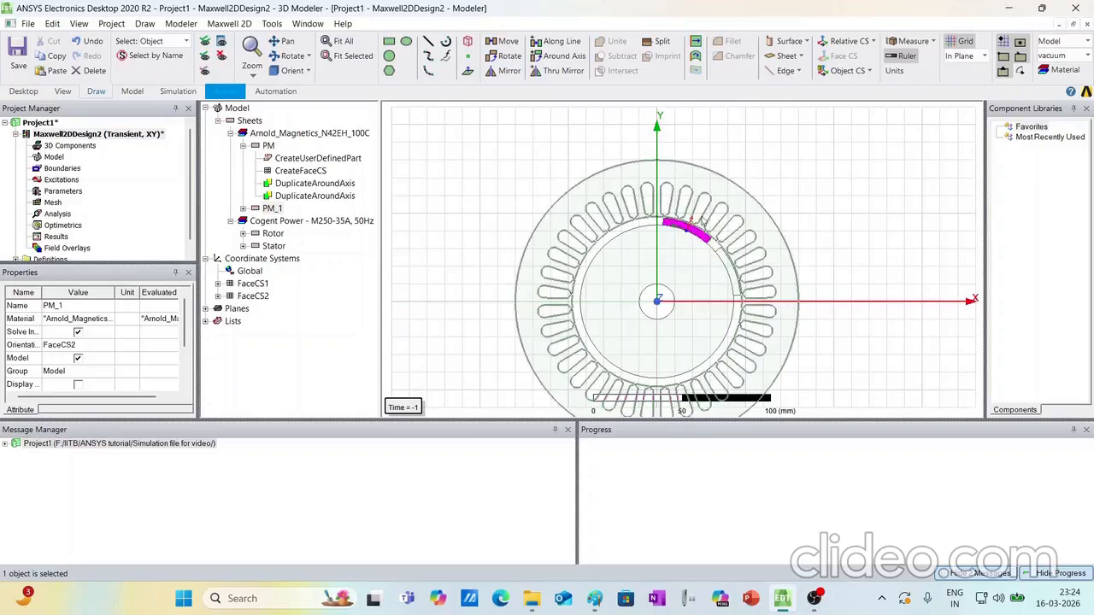
left_click(752, 165)
Clone the Arnold_Magnetics_N42EH_100C material for PM_1 and name the copy Arnold_Magnetics_N42EH_100C1_S
left_click(243, 146)
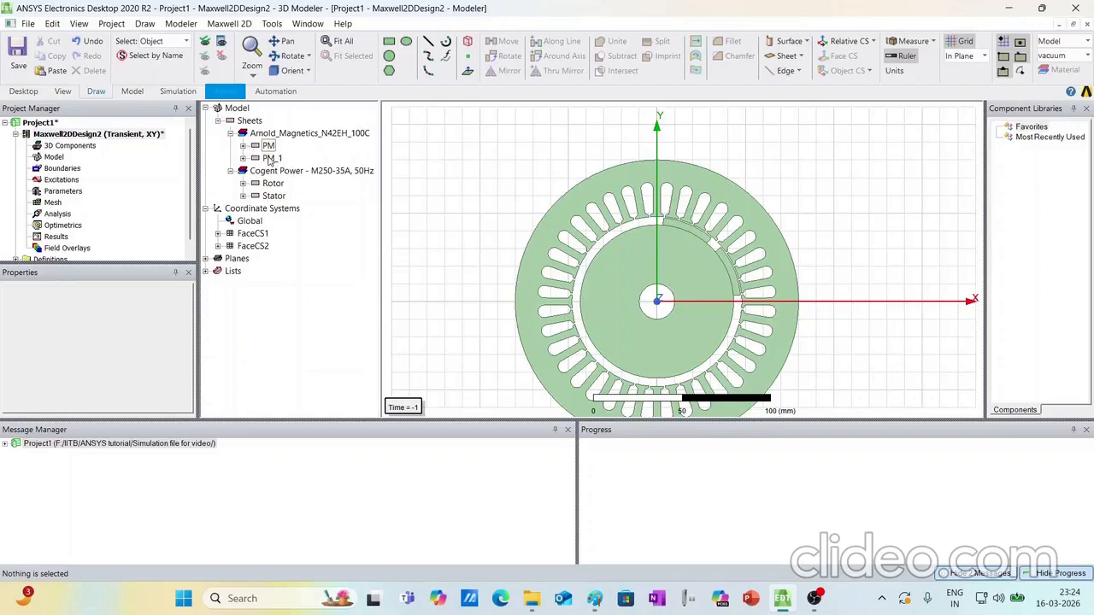
left_click(270, 159)
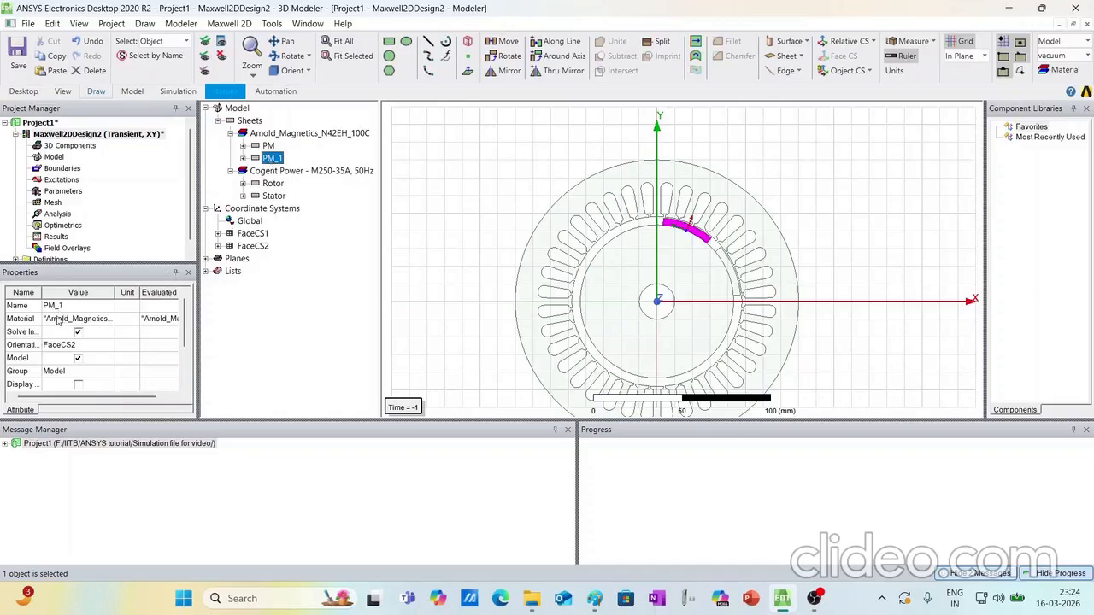
left_click(58, 320)
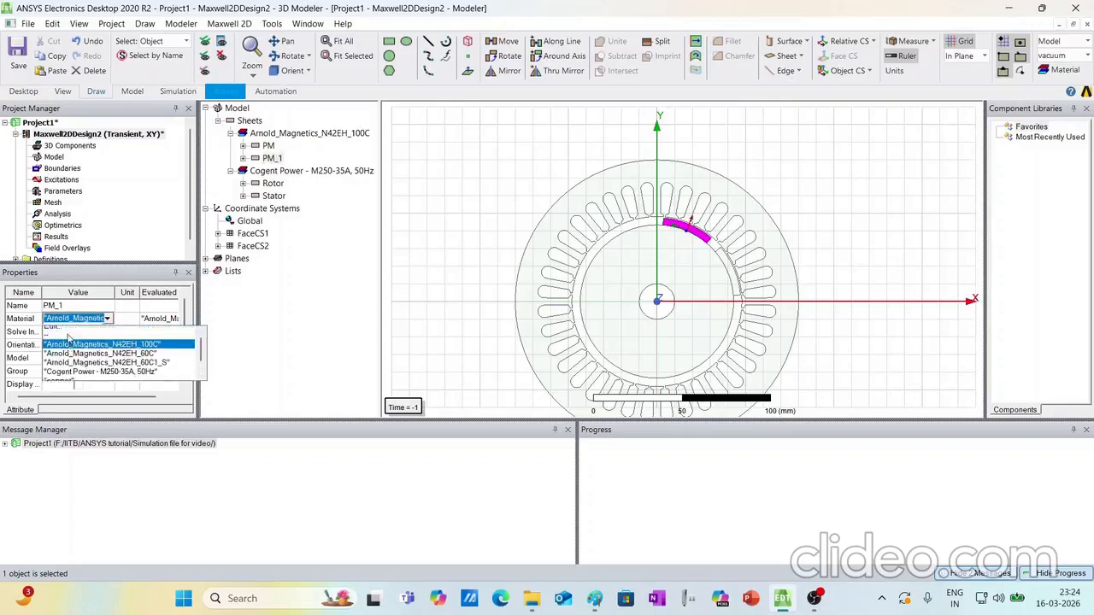
left_click(58, 334)
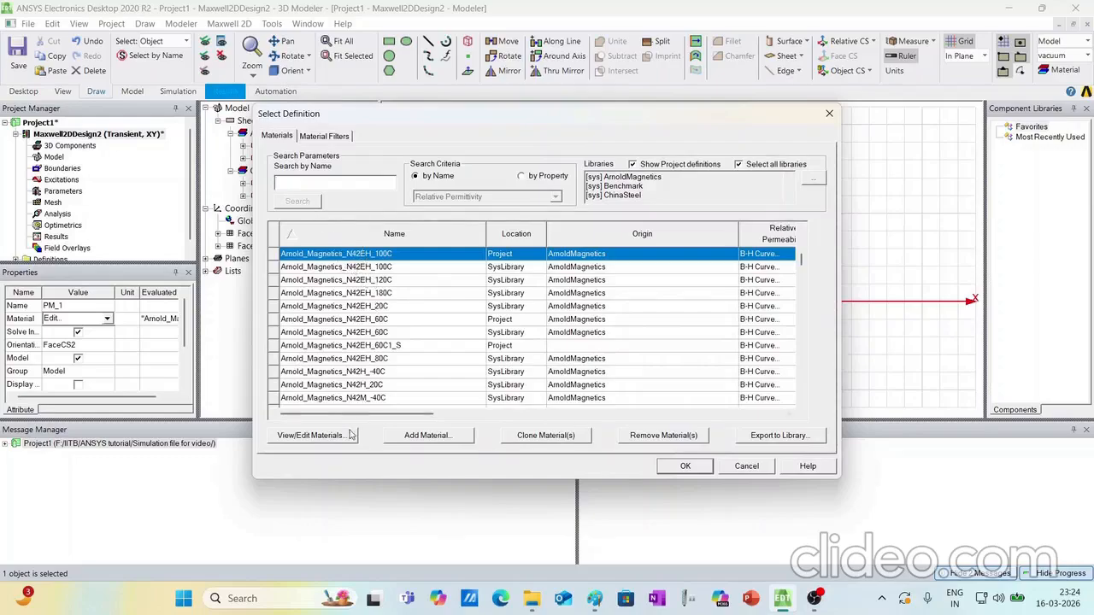
left_click(533, 437)
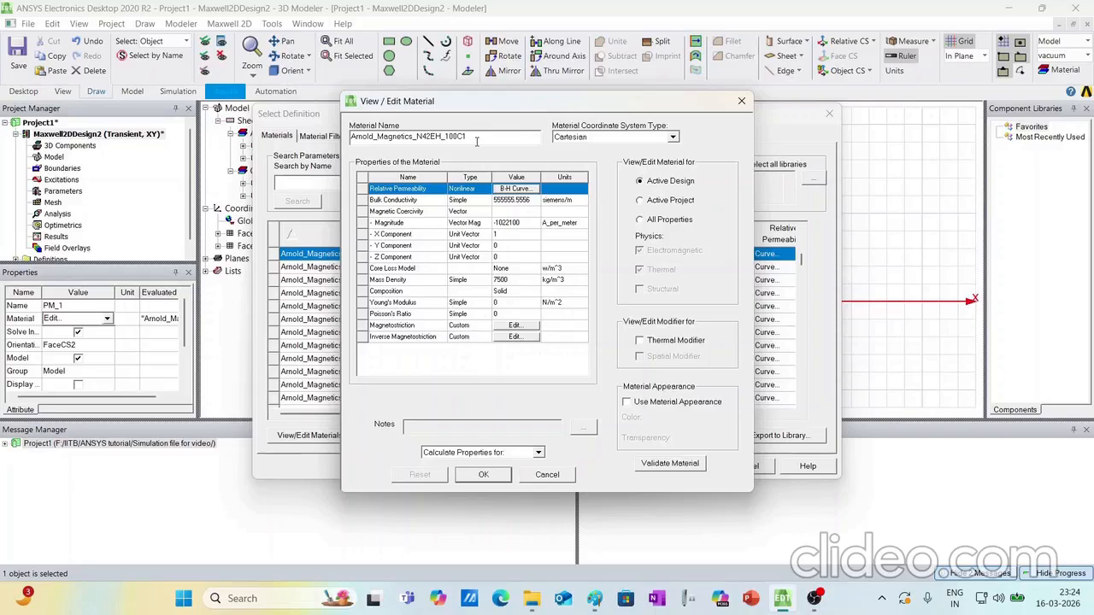
type("_S")
Set the cloned material's magnetic coercivity X component to -1 and assign the material to PM_1
left_click(506, 234)
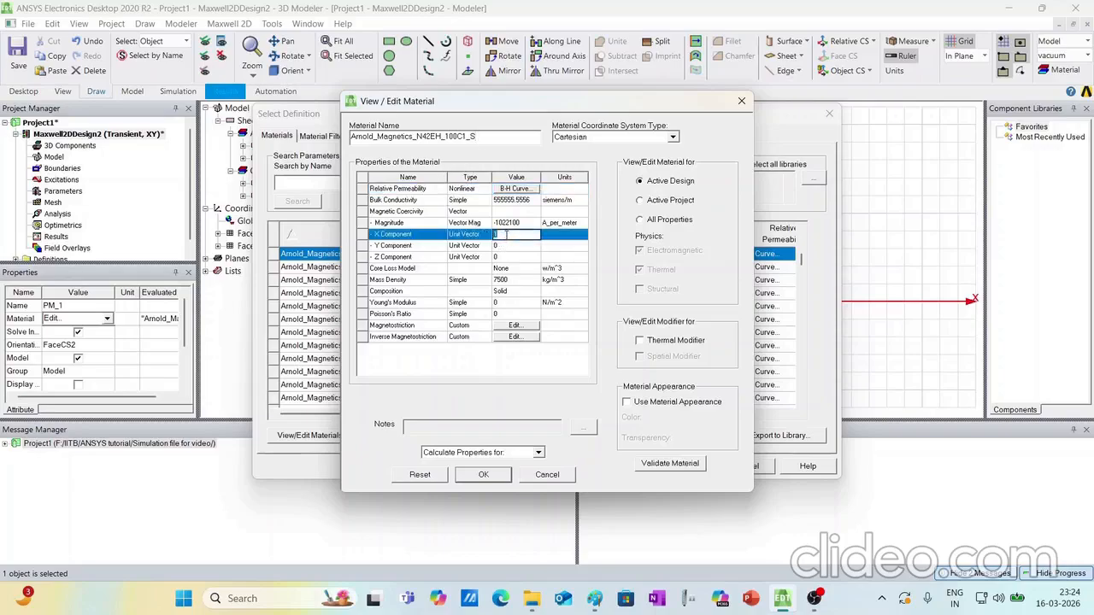
key("BackSpace")
type("-1")
left_click(491, 475)
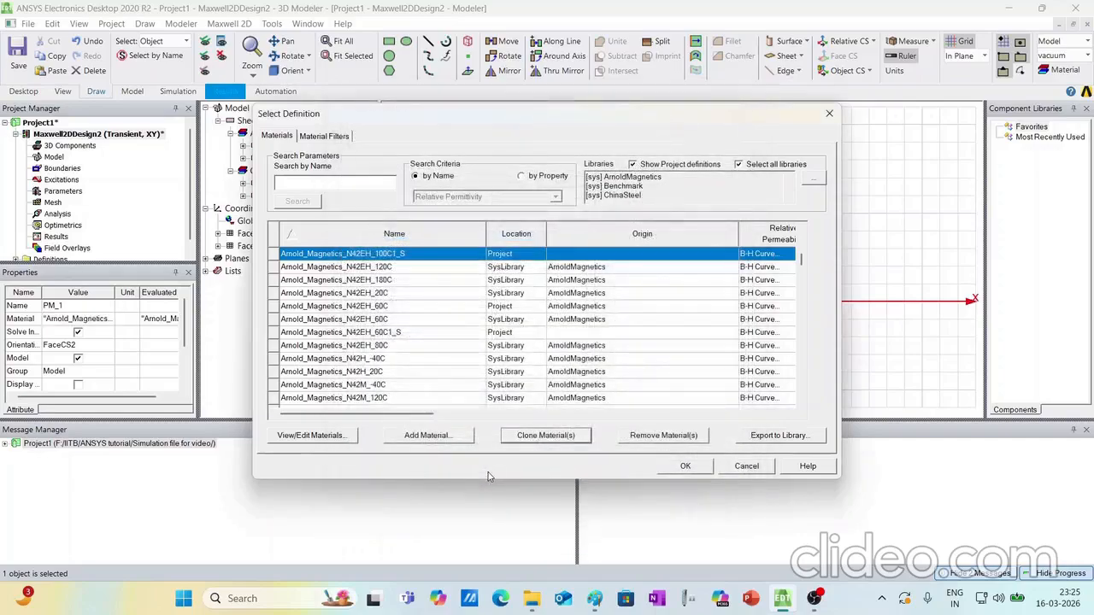
left_click(684, 466)
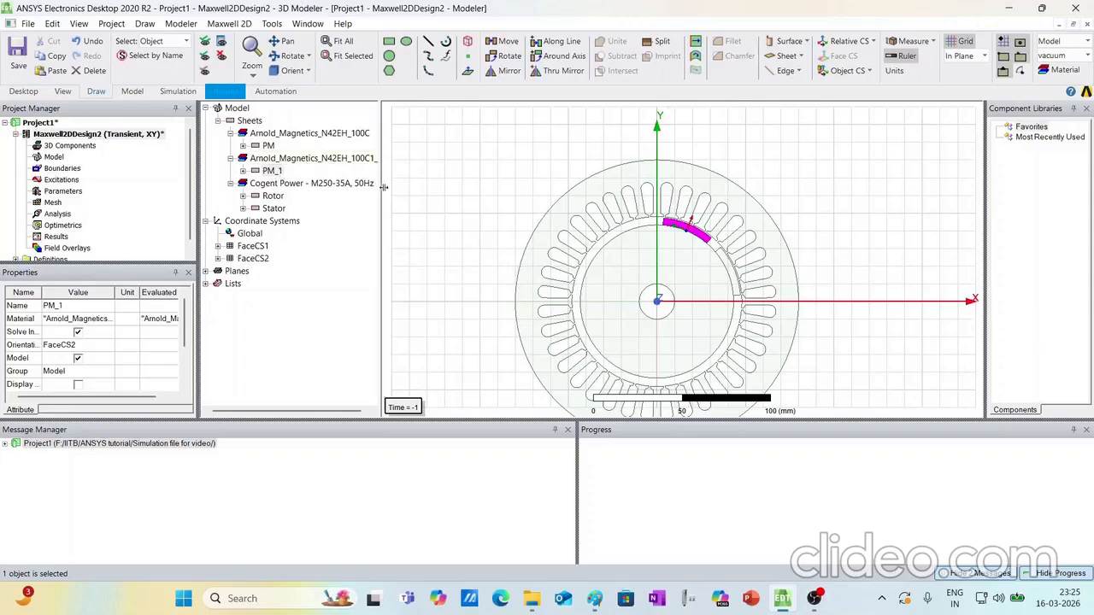
Widen the model tree to read the full material names and examine the direction arrows on PM_1
left_click_drag(383, 186, 418, 187)
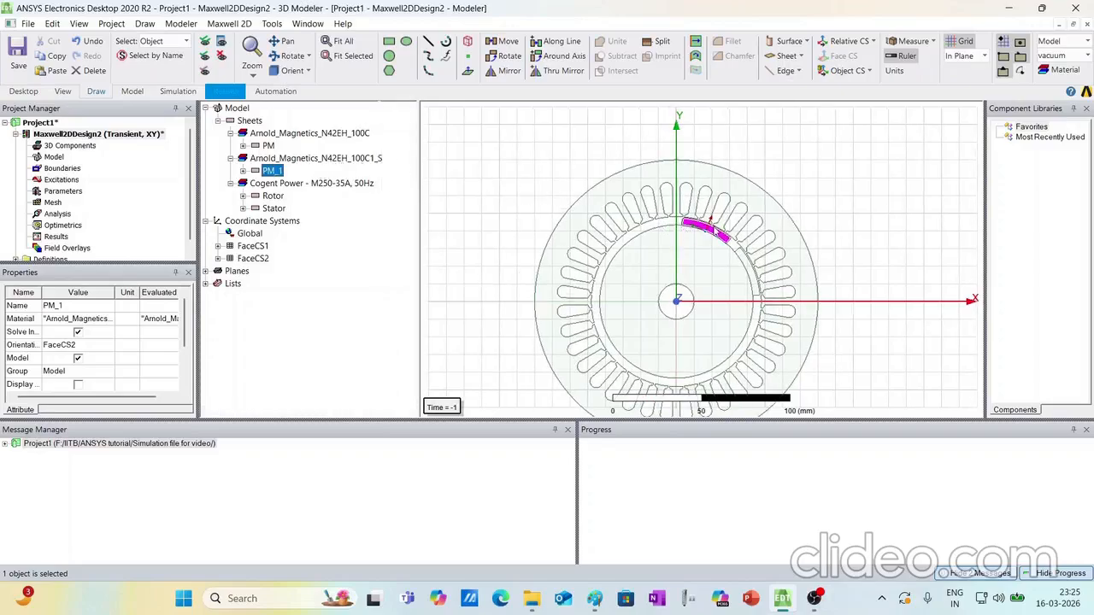
scroll(706, 233, "up", 3)
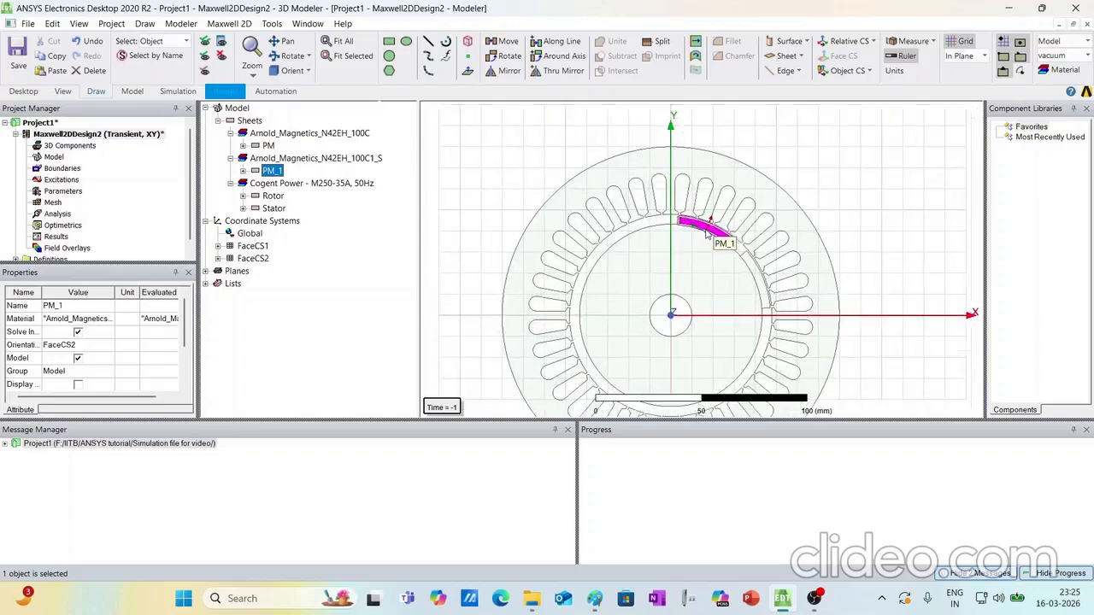
scroll(706, 233, "up", 2)
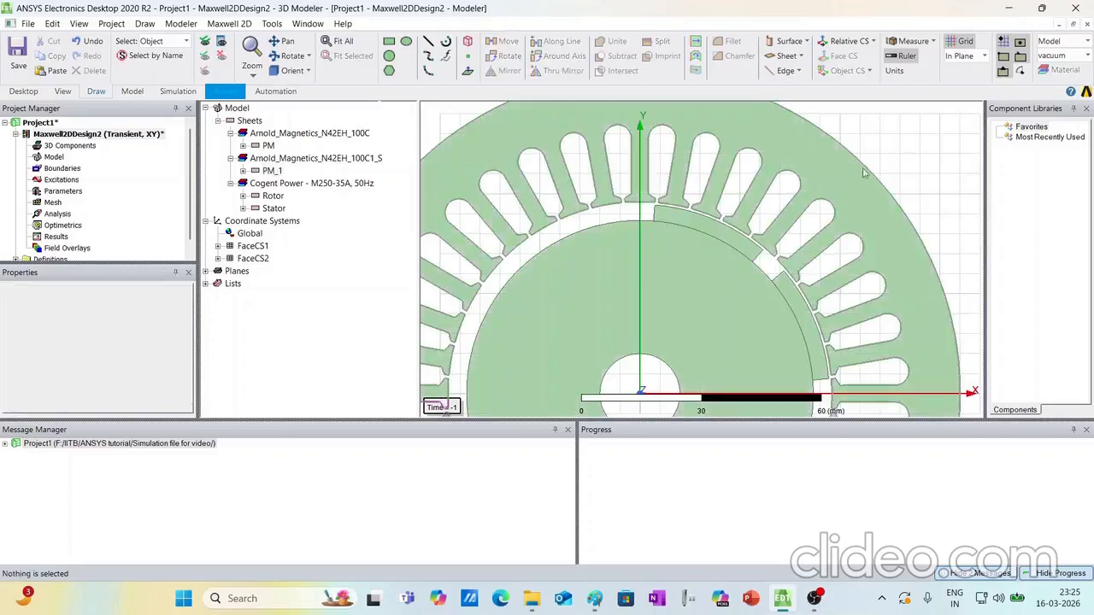
scroll(766, 186, "down", 2)
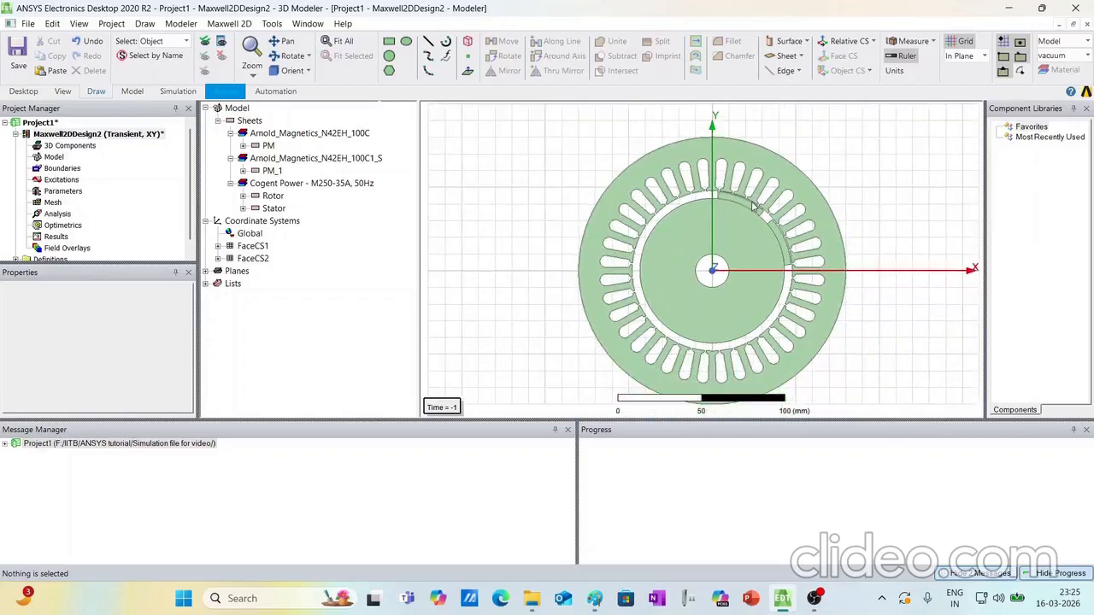
Duplicate PM and PM_1 together around the Z axis at an angle of 2*2*pi/P with a total number of 4
left_click(267, 145)
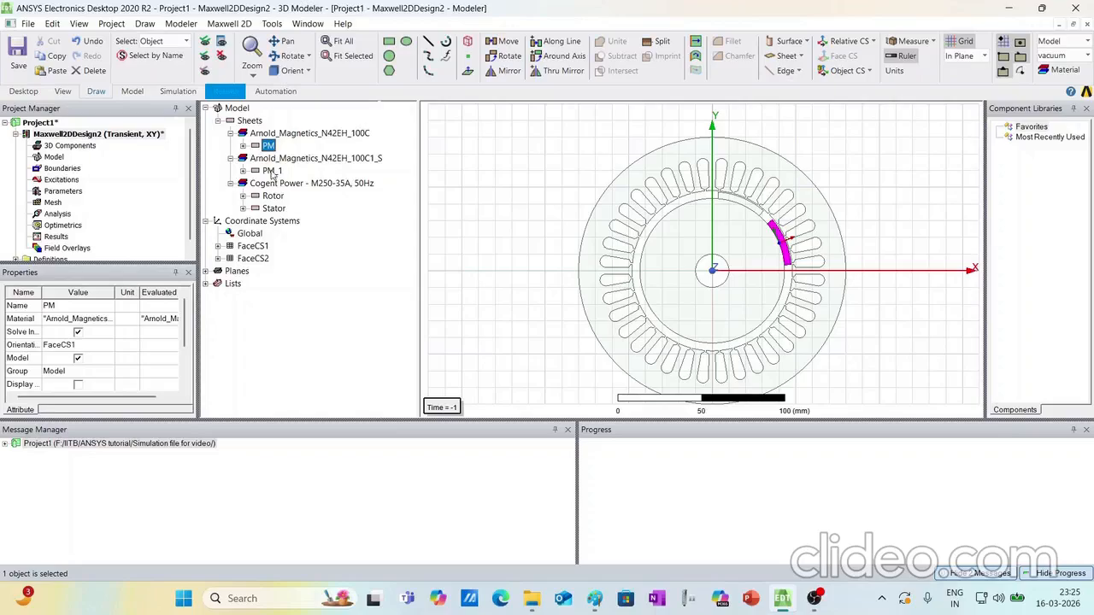
left_click(272, 171, "ctrl")
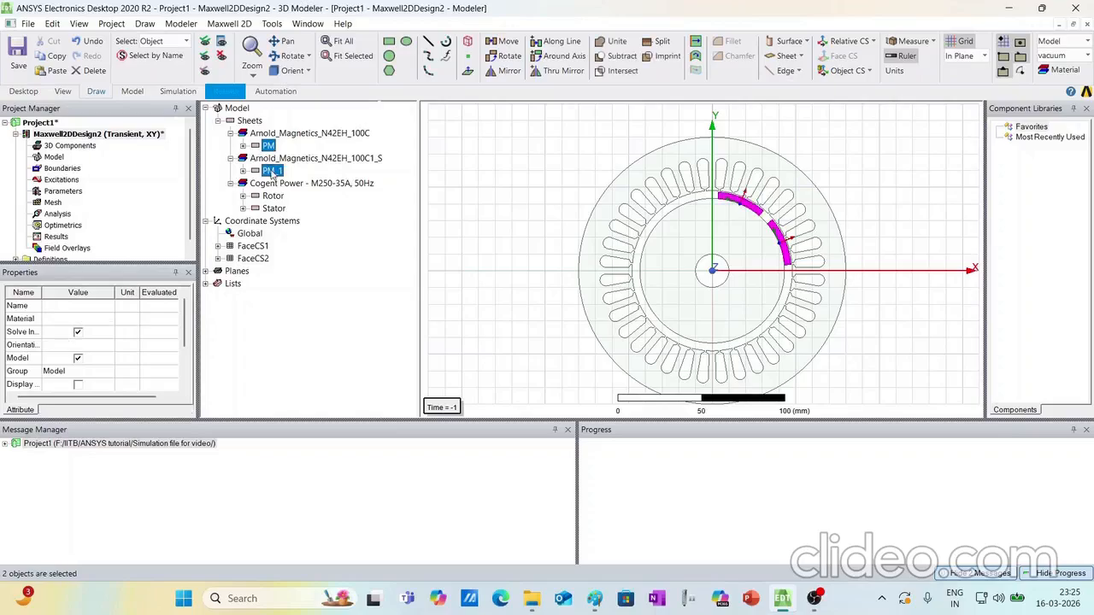
left_click(554, 58)
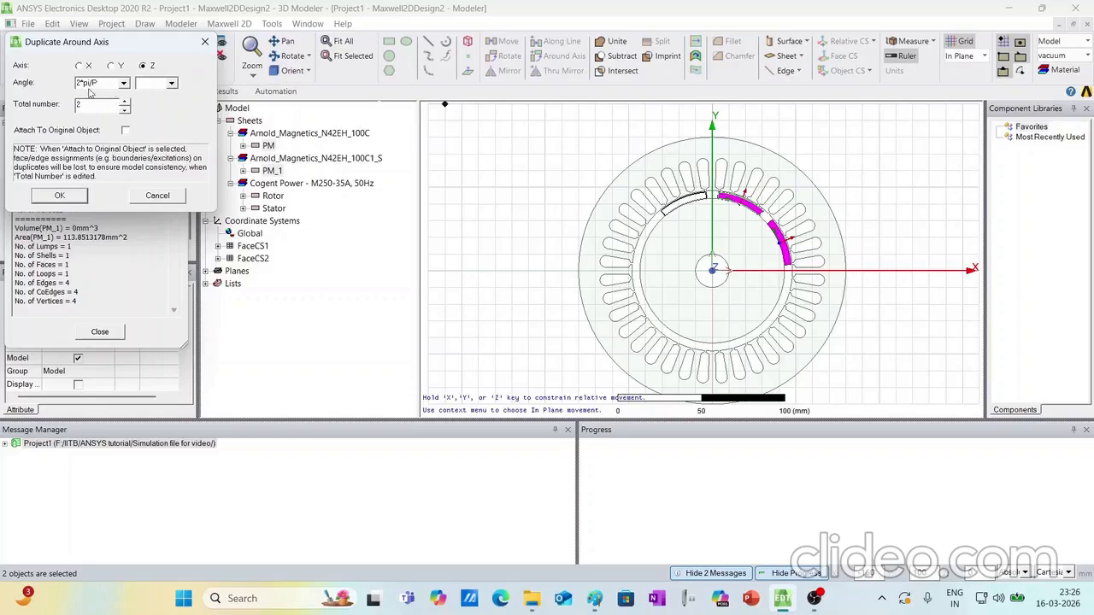
double_click(78, 82)
left_click(97, 82)
left_click(83, 82)
type("2*")
left_click(90, 105)
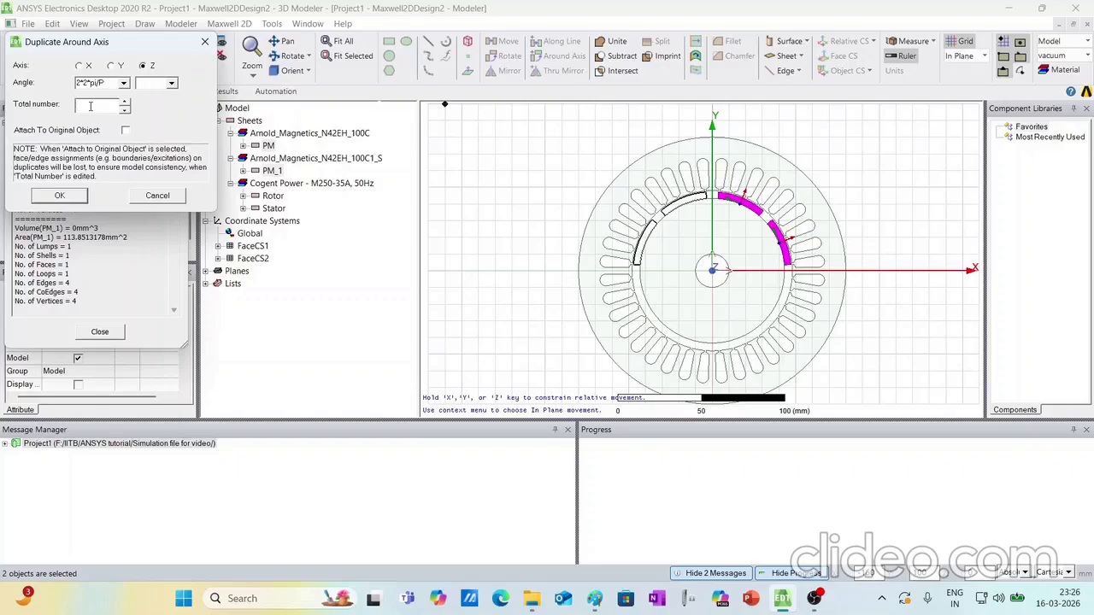
type("4")
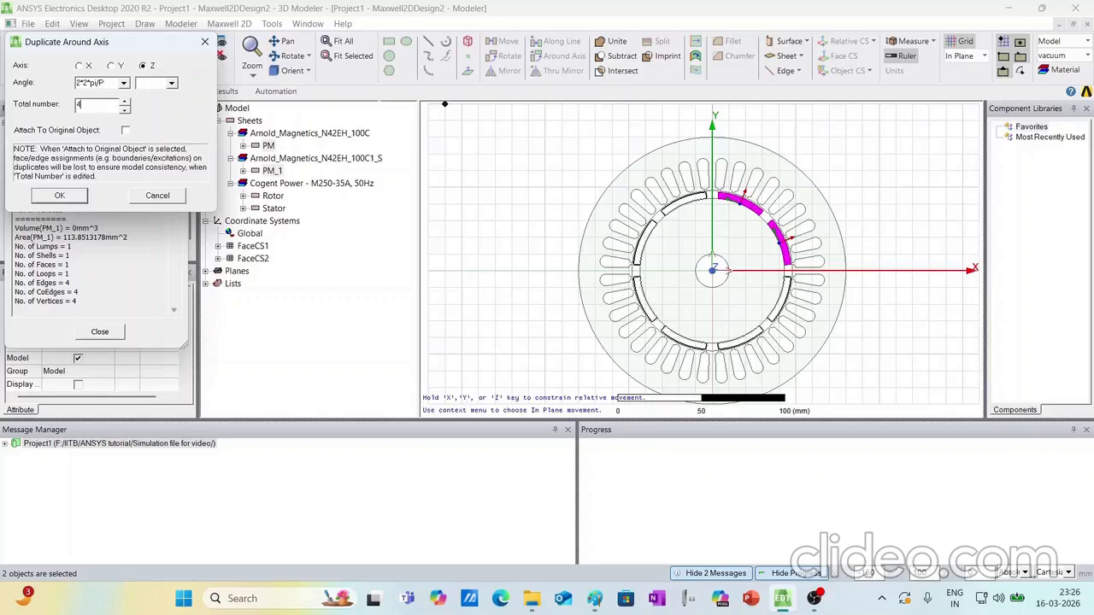
left_click(79, 197)
Clear the selection and collapse the operation histories of PM and PM_1 in the model tree
left_click(507, 289)
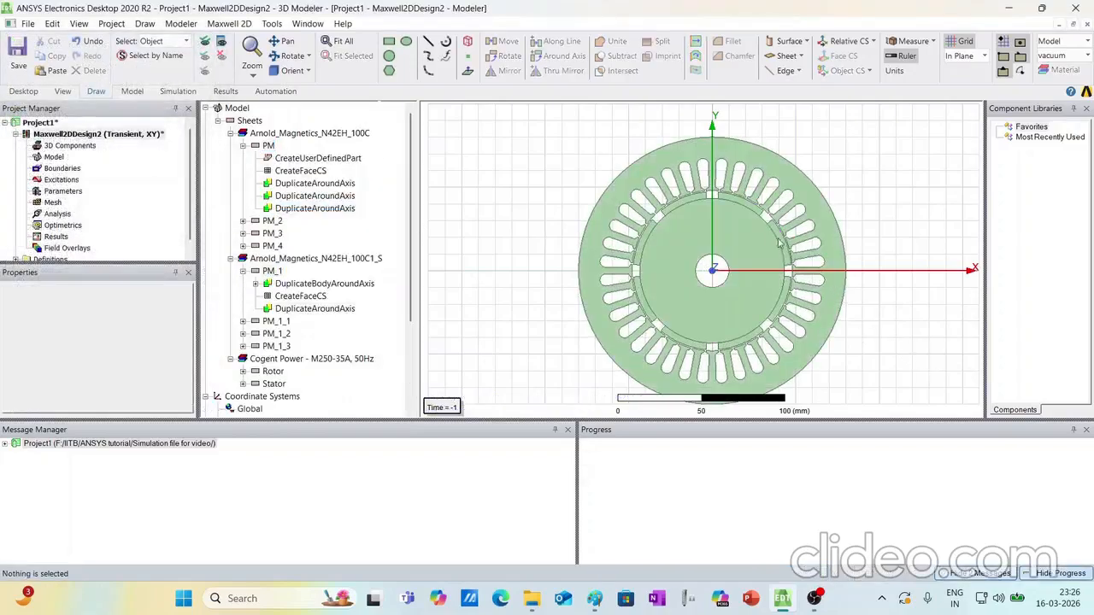
left_click(242, 145)
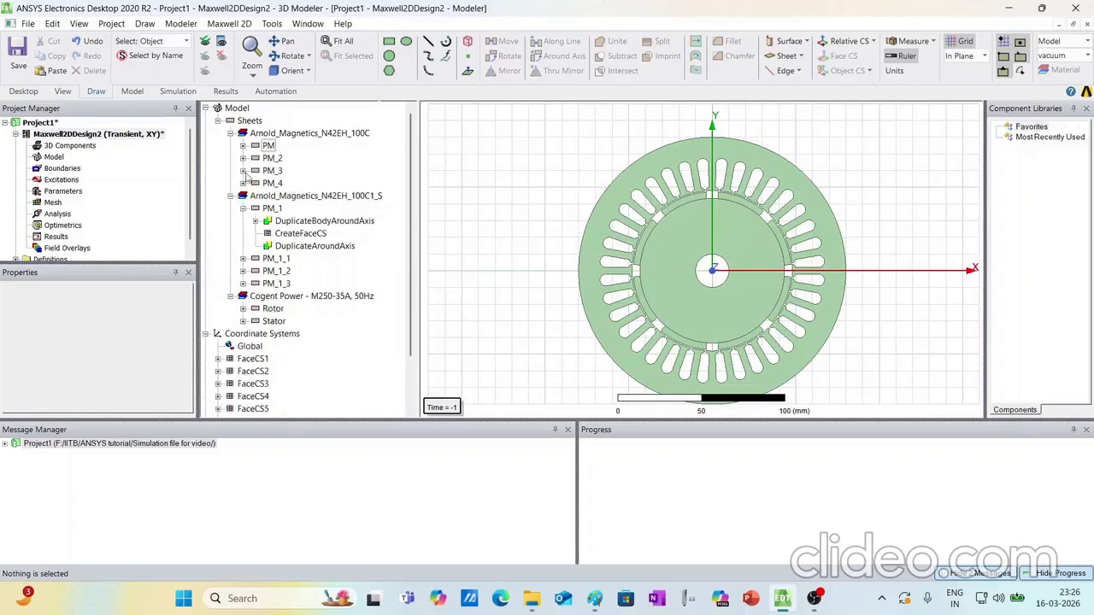
left_click(242, 208)
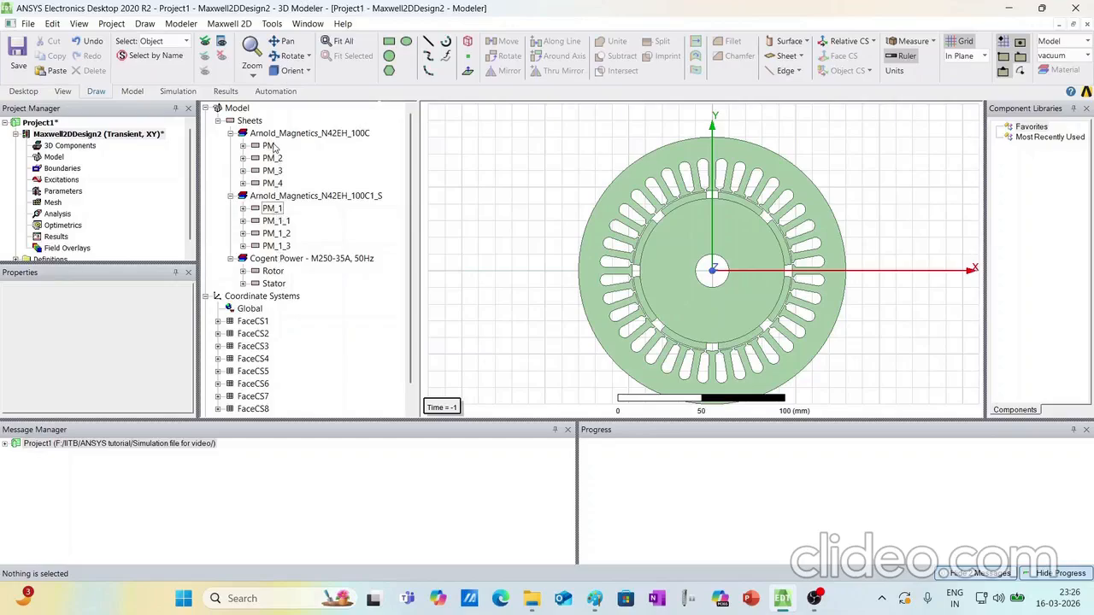
Examine the position and magnetization direction arrow of each magnet from PM to PM_4 and PM_1 to PM_1_3
left_click(270, 146)
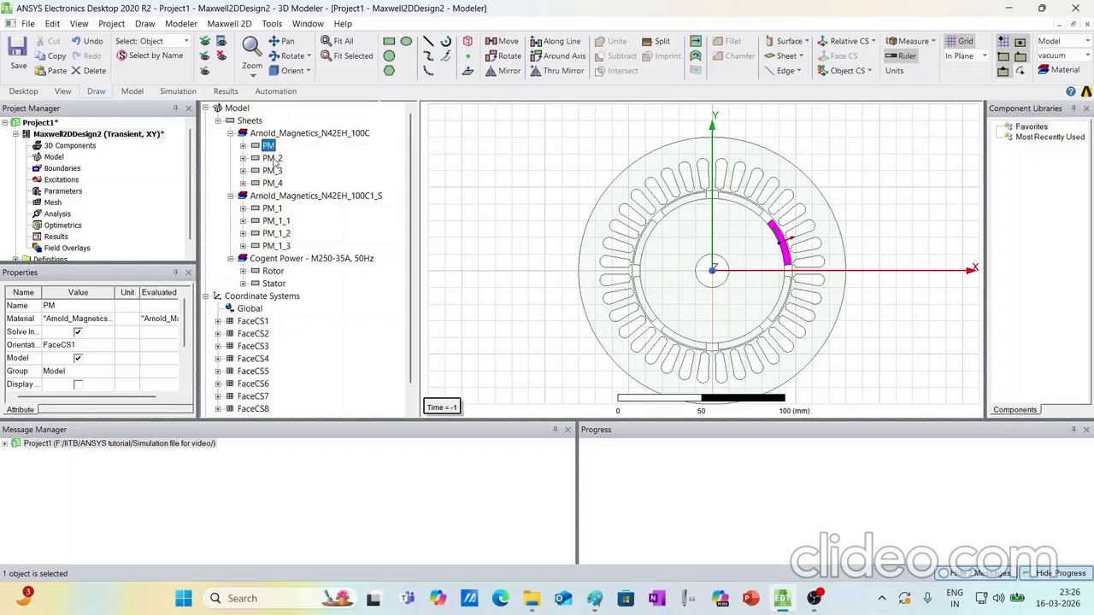
left_click(272, 159)
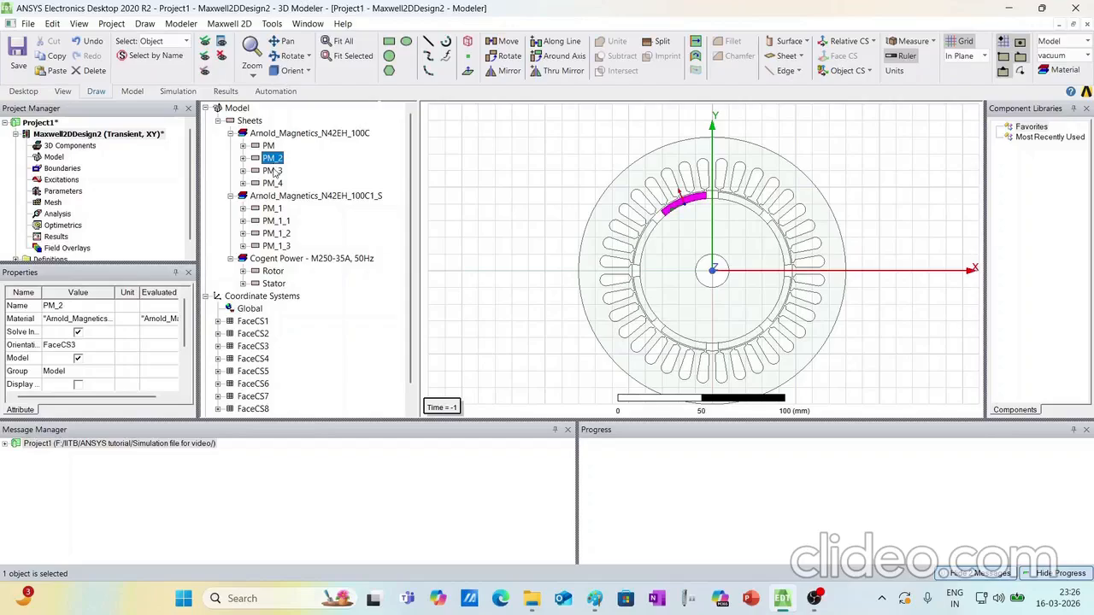
left_click(273, 172)
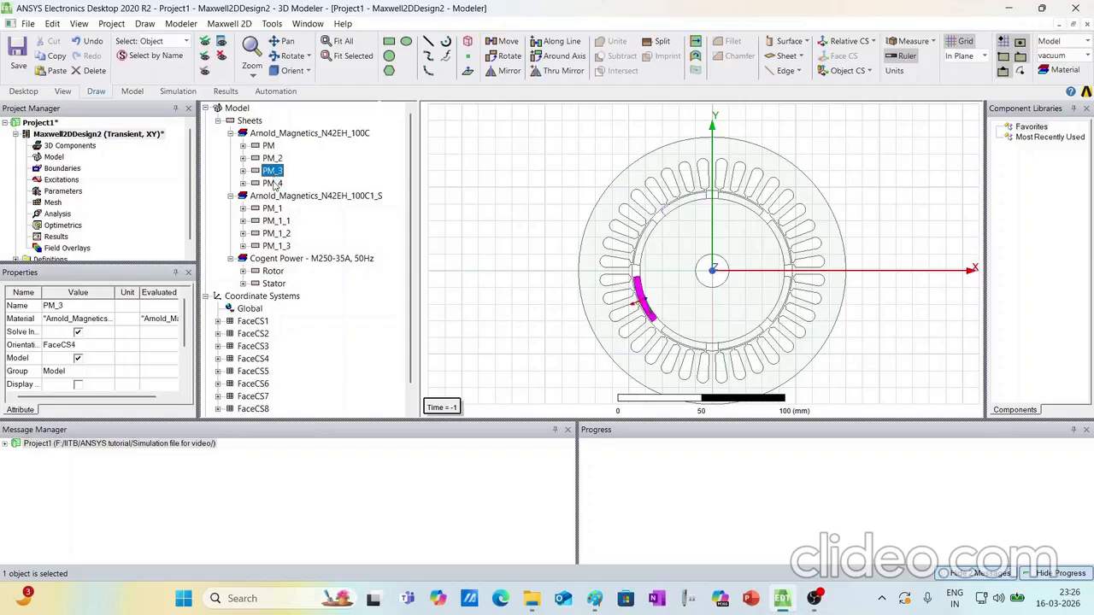
left_click(273, 184)
left_click(270, 146)
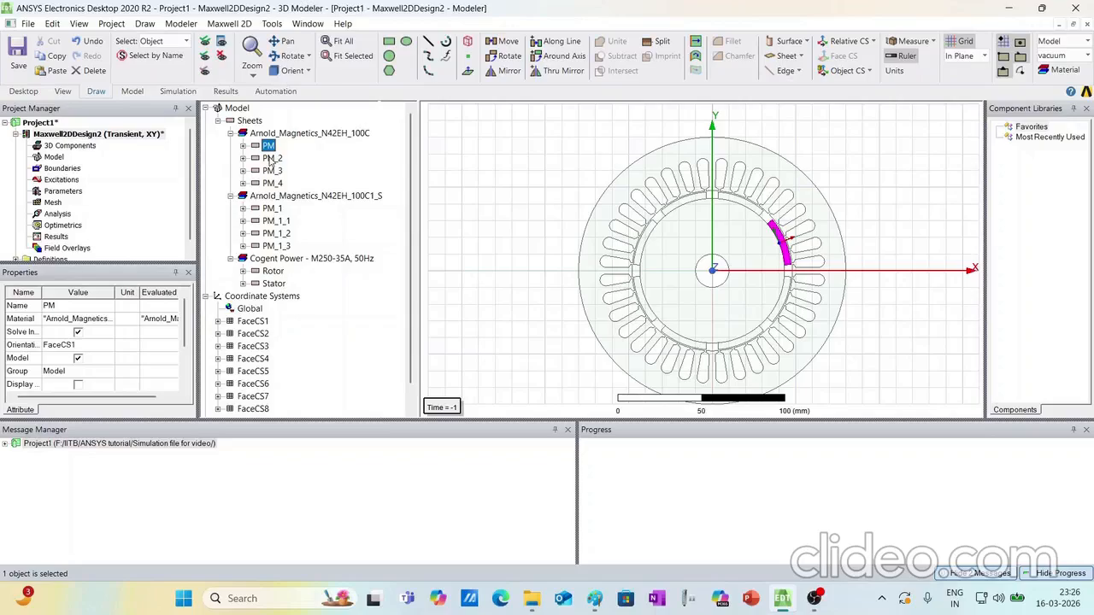
left_click(270, 159)
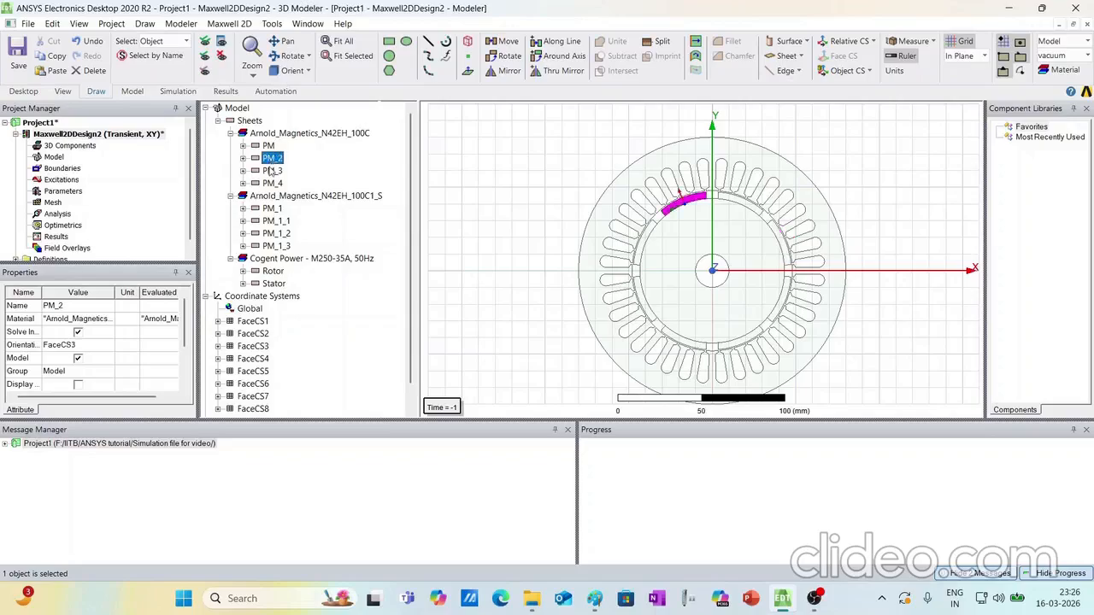
left_click(272, 171)
left_click(271, 184)
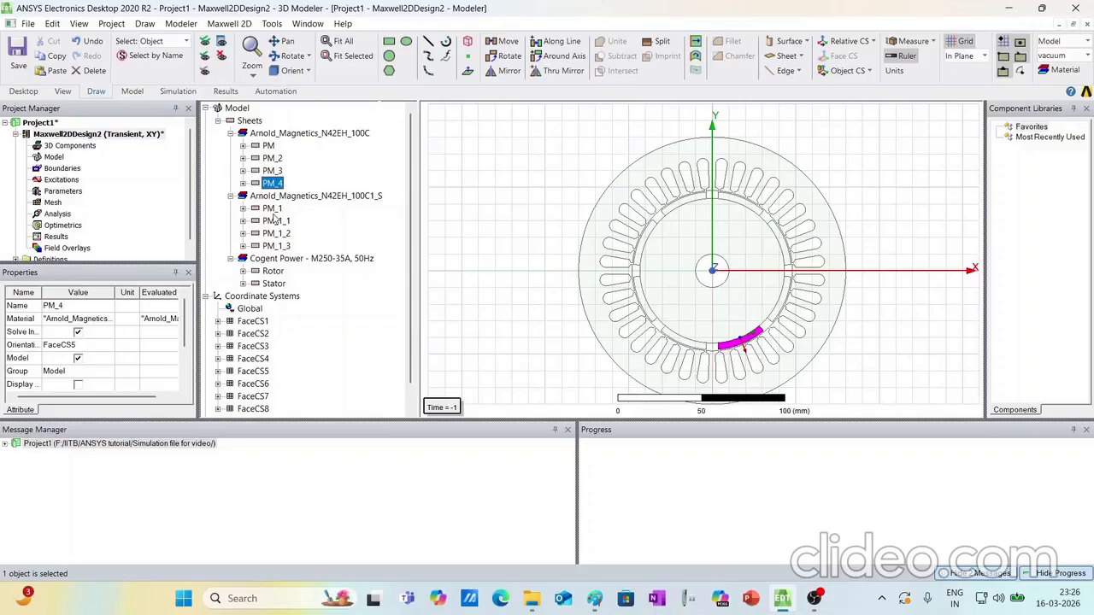
left_click(272, 210)
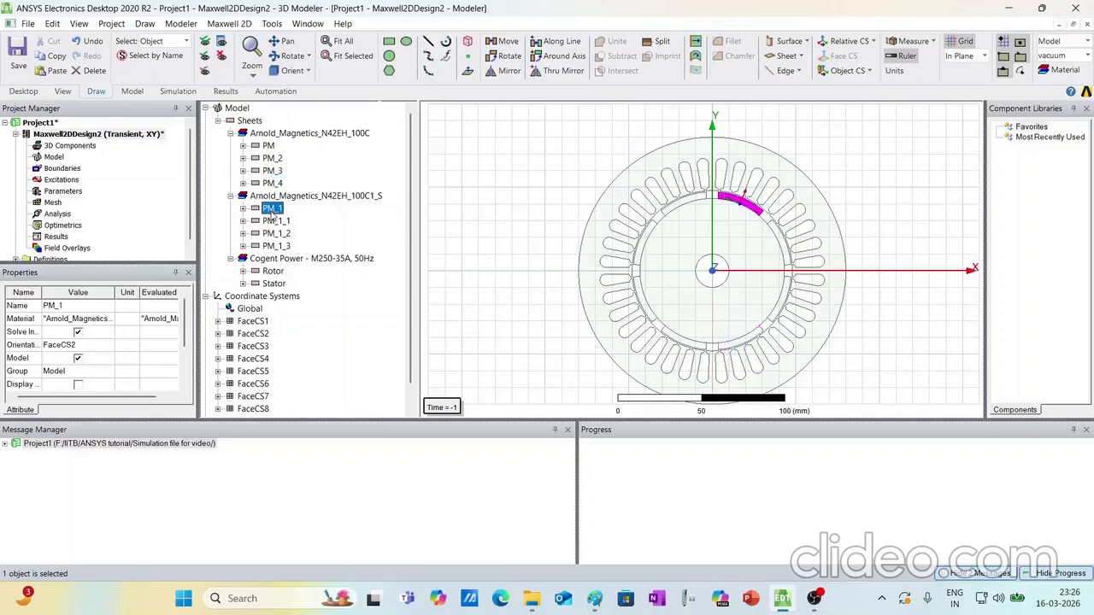
left_click(273, 221)
left_click(272, 234)
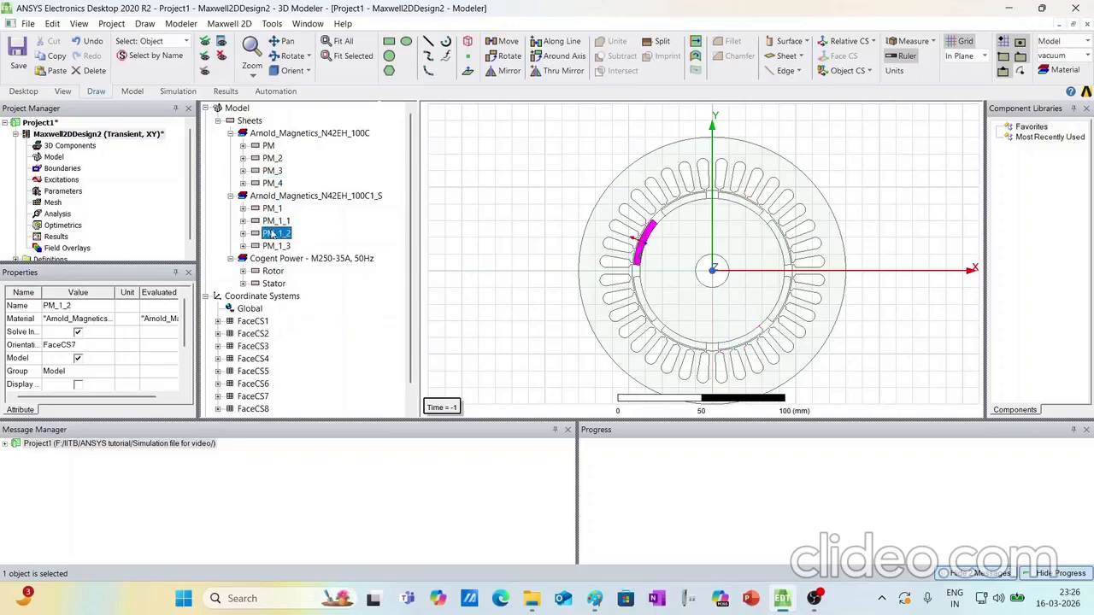
left_click(271, 246)
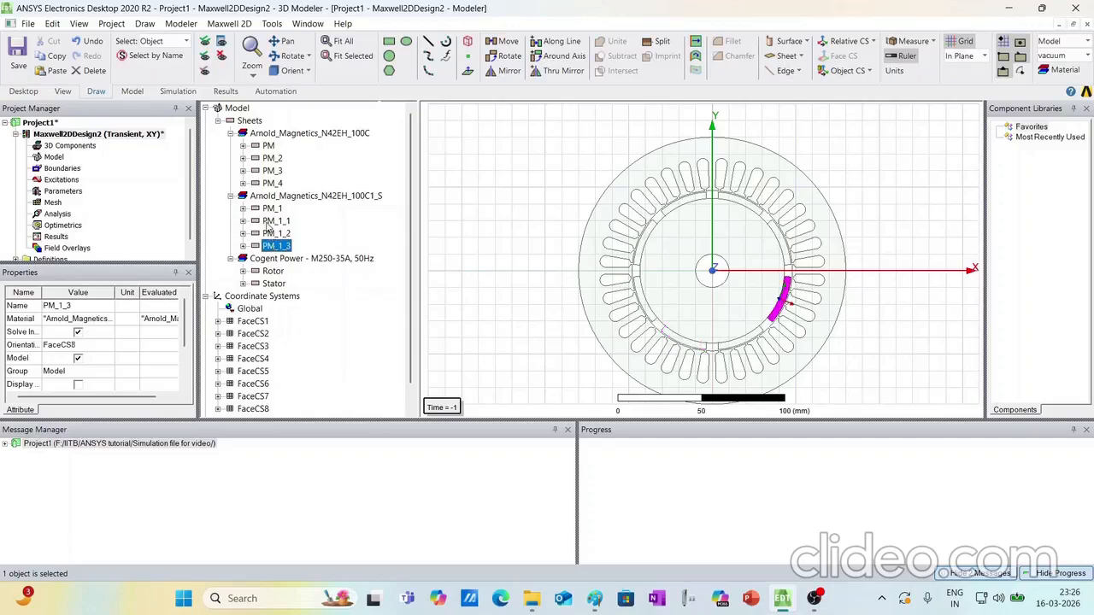
left_click(517, 332)
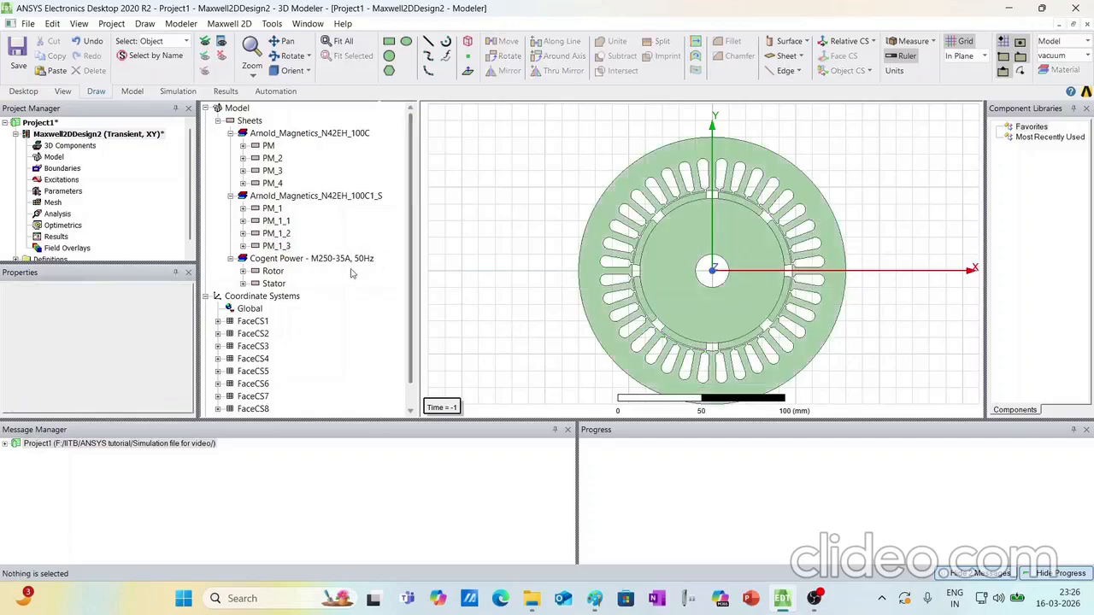
Collapse the coordinate systems list in the model tree and fit the whole machine in the view
scroll(265, 346, "down", 1)
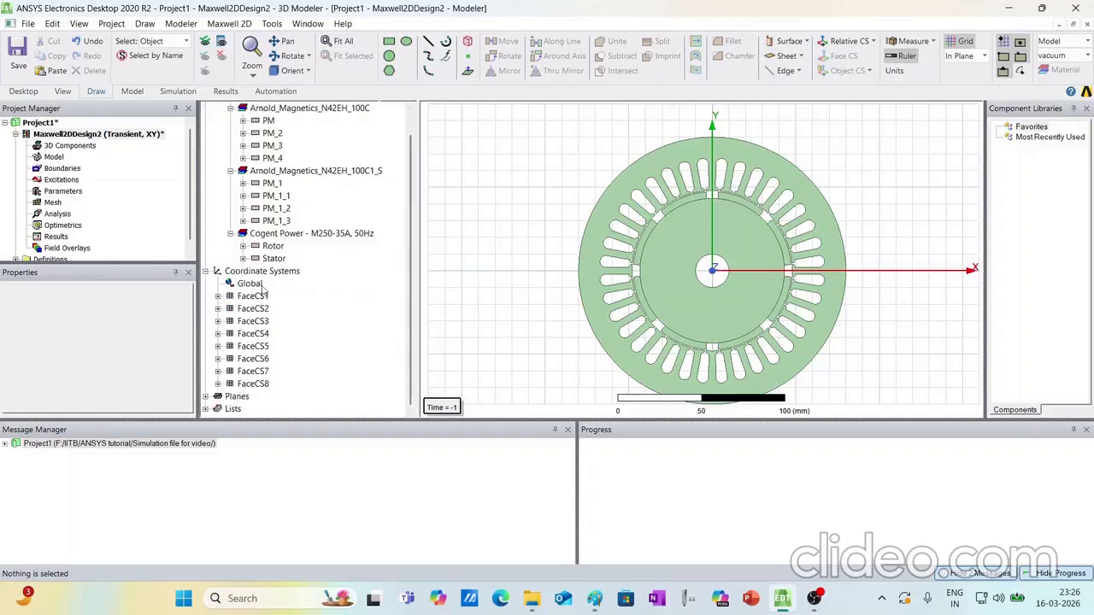
left_click(205, 271)
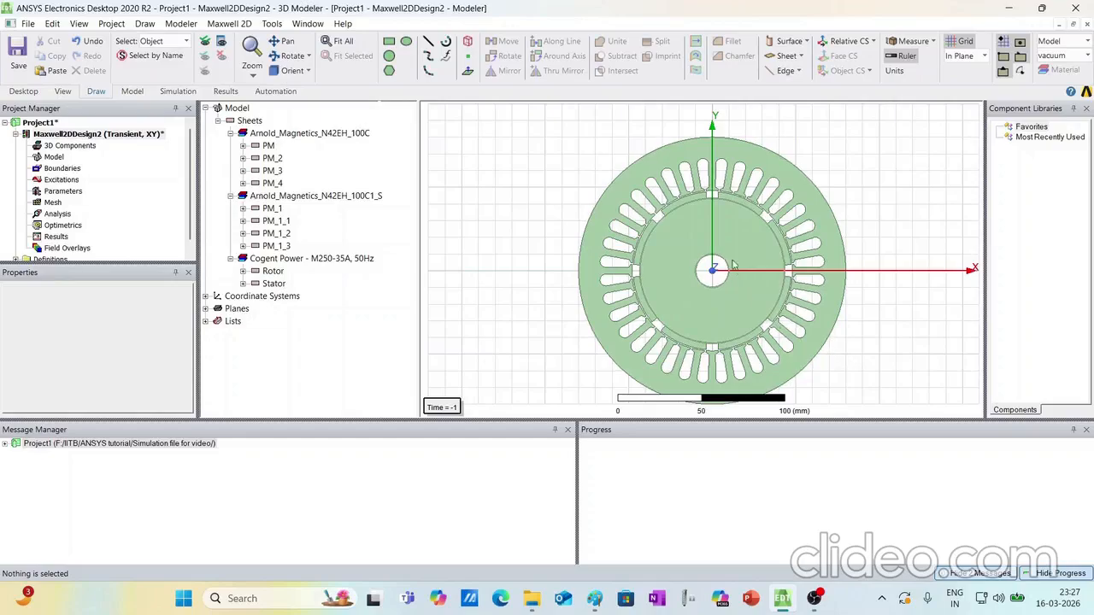
scroll(731, 259, "down", 2)
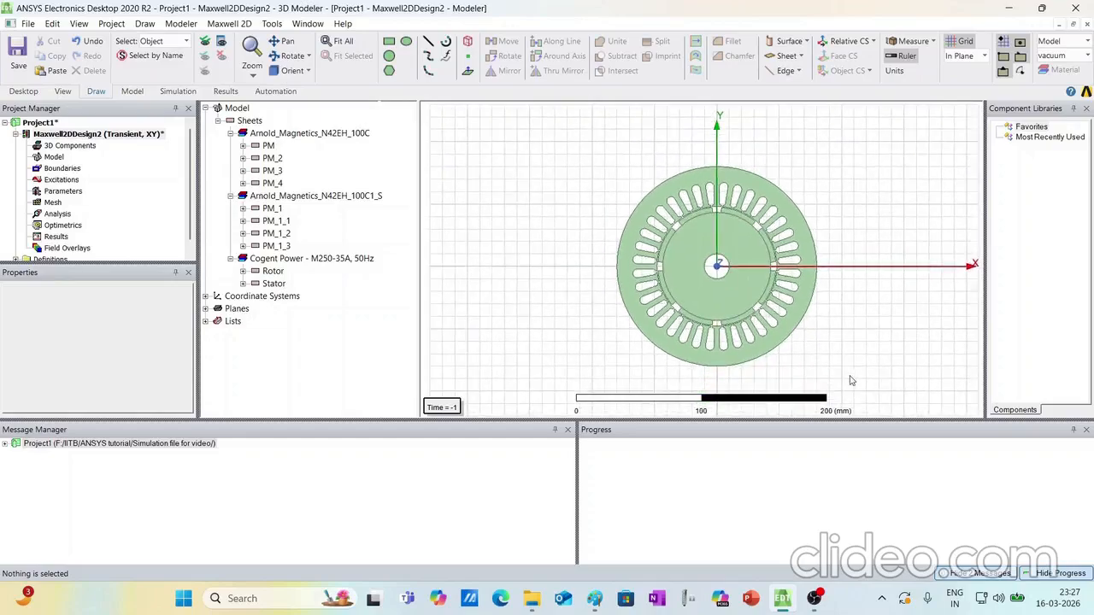
scroll(853, 379, "up", 1)
scroll(709, 144, "up", 1)
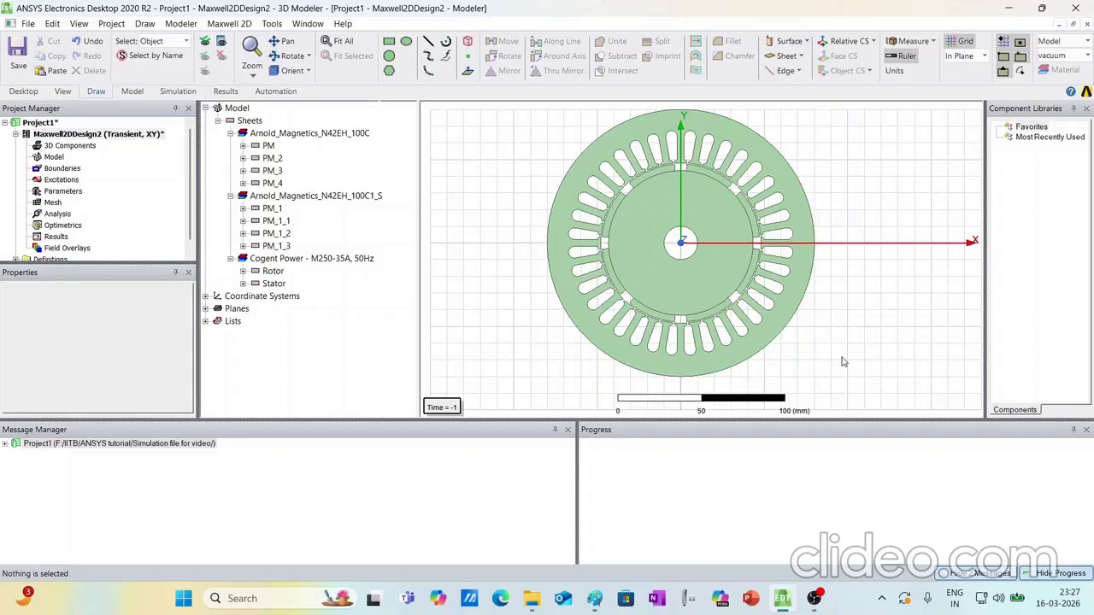
key("ctrl+d")
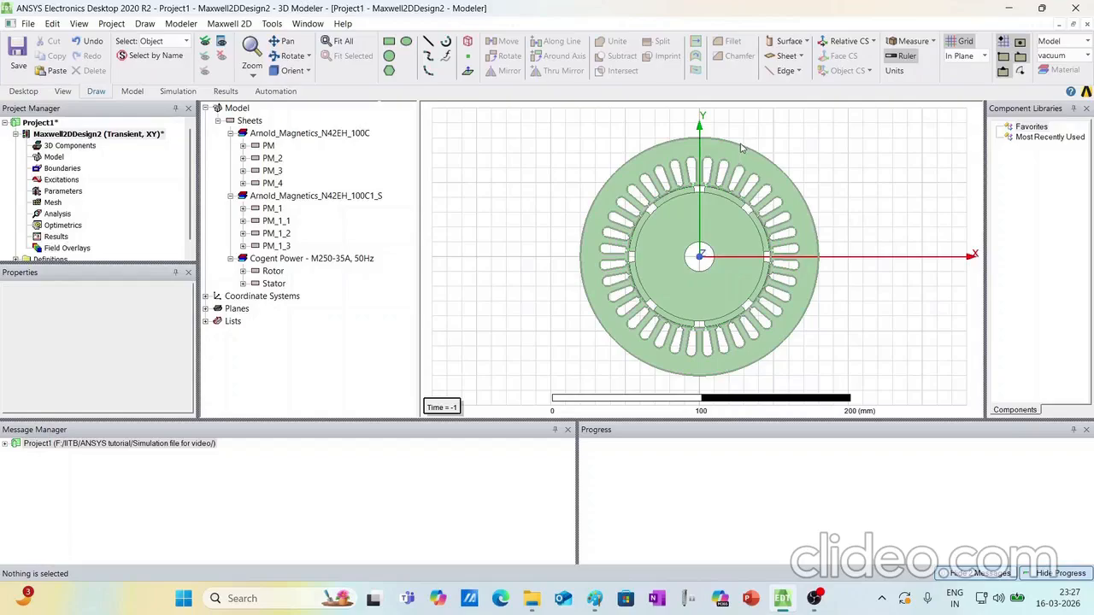
left_click(338, 43)
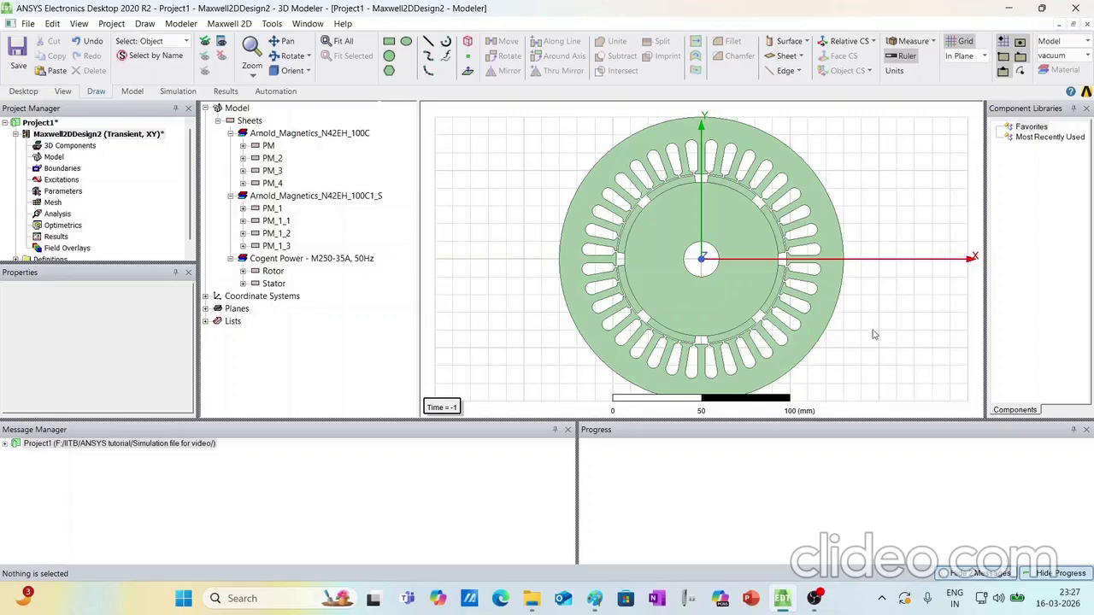
scroll(872, 329, "down", 1)
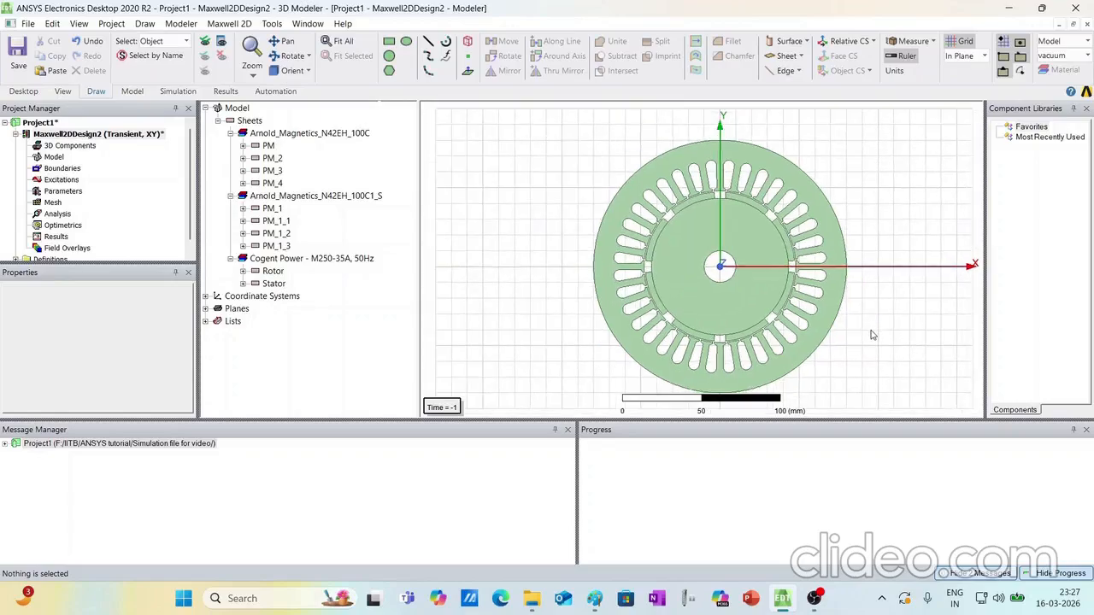
Select the Global coordinate system, then split all machine objects along the YZ plane, keeping the positive side
key("ctrl+a")
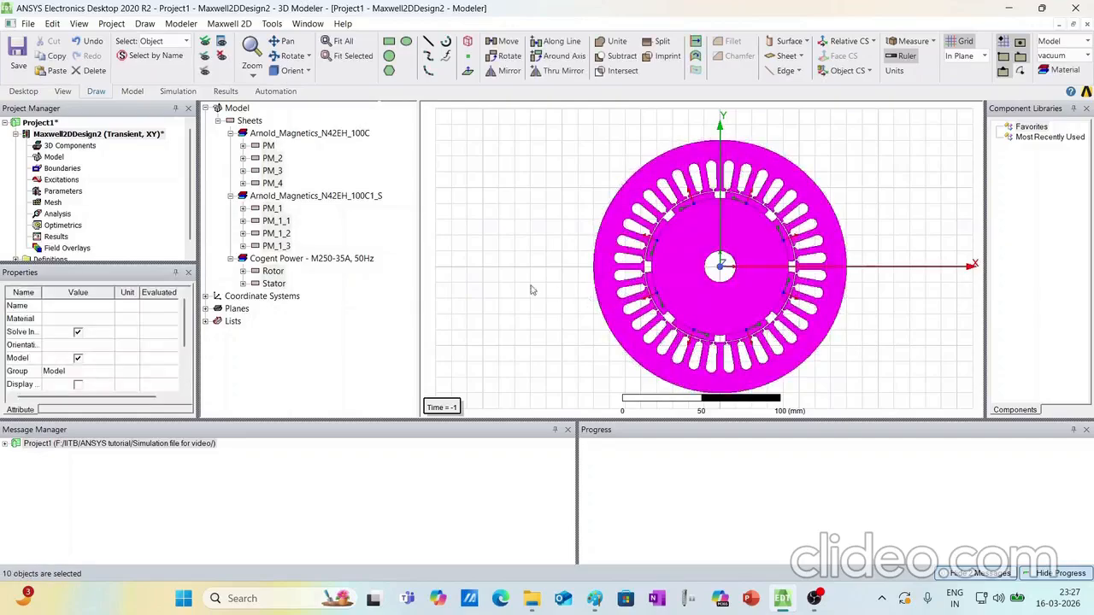
left_click(205, 297)
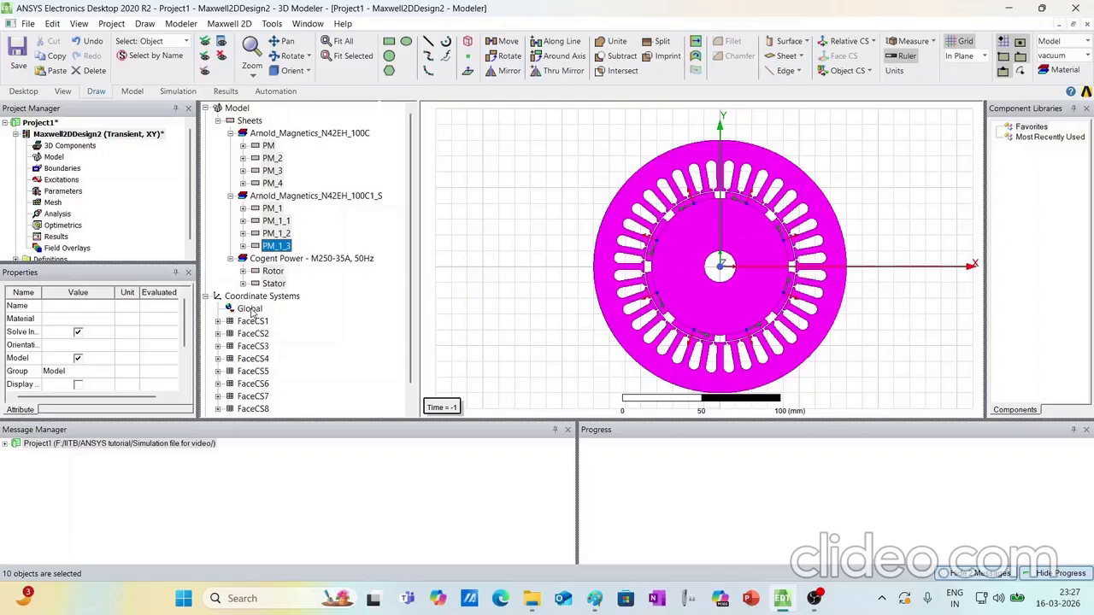
left_click(251, 309)
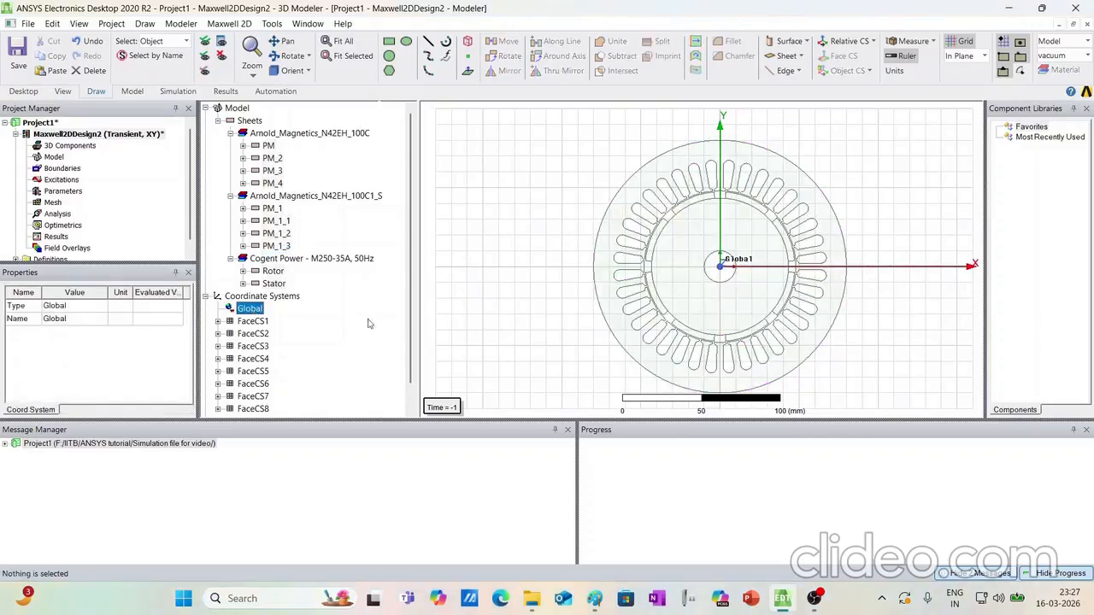
left_click(911, 369)
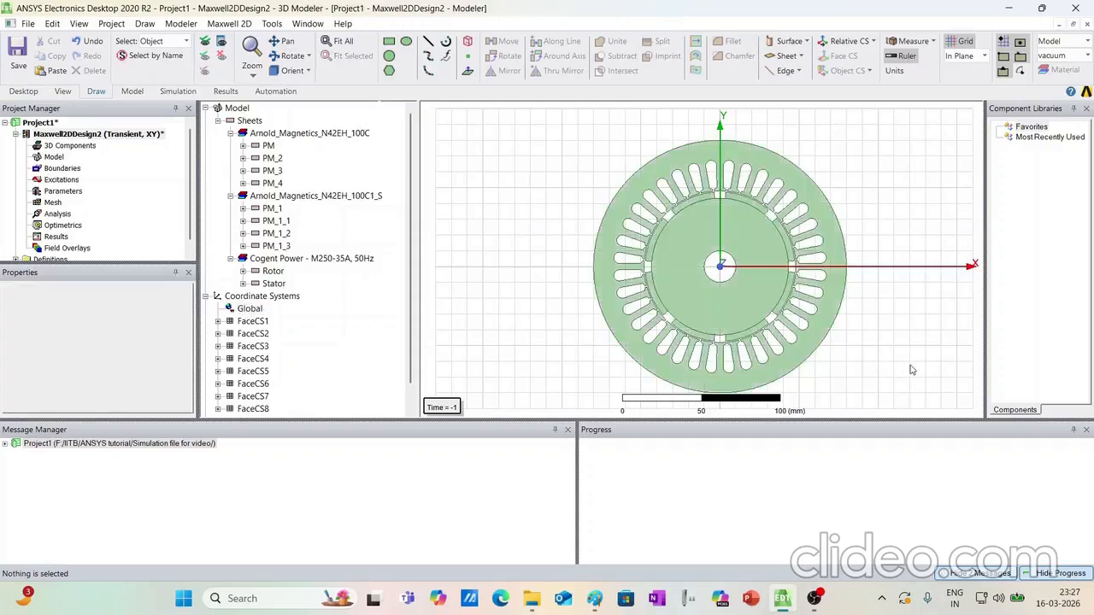
key("ctrl+a")
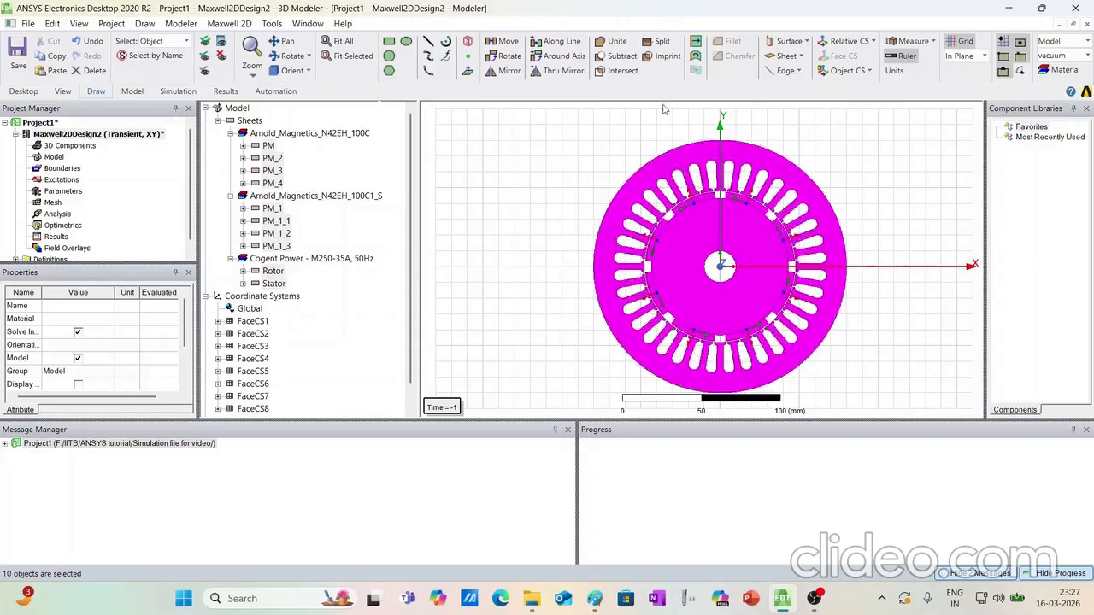
left_click(663, 45)
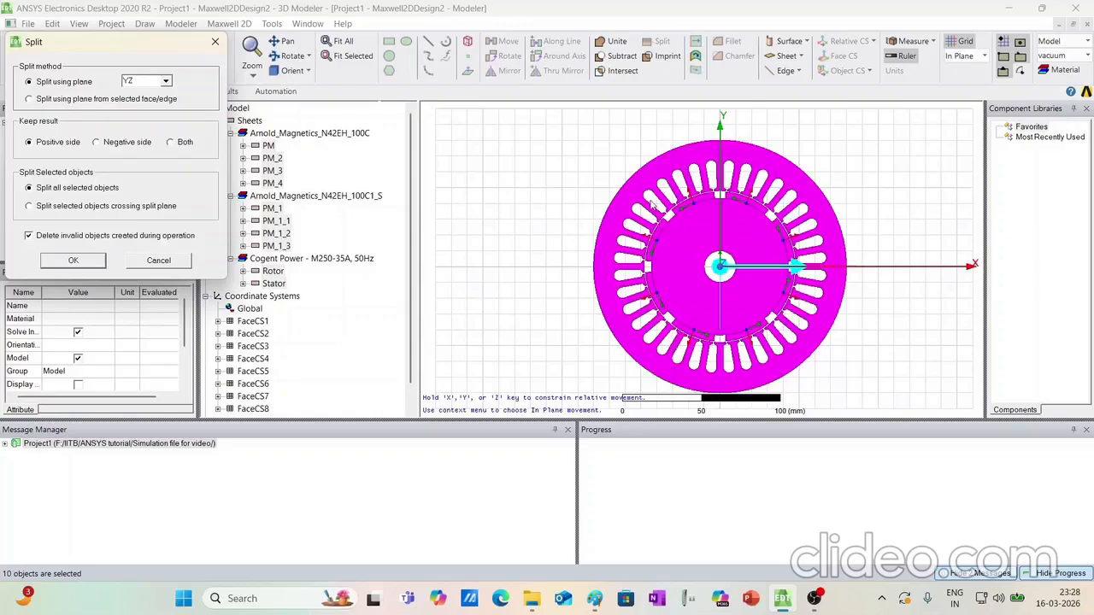
left_click(72, 262)
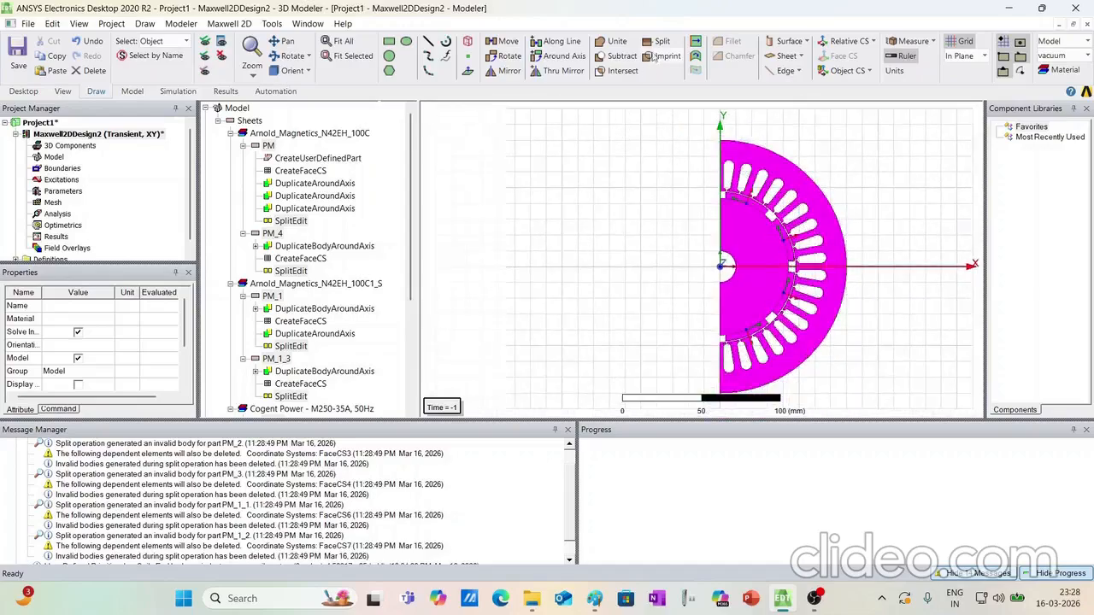
Split the remaining half machine along the ZX plane, keep the positive side, and fit the quarter model in the view
left_click(661, 42)
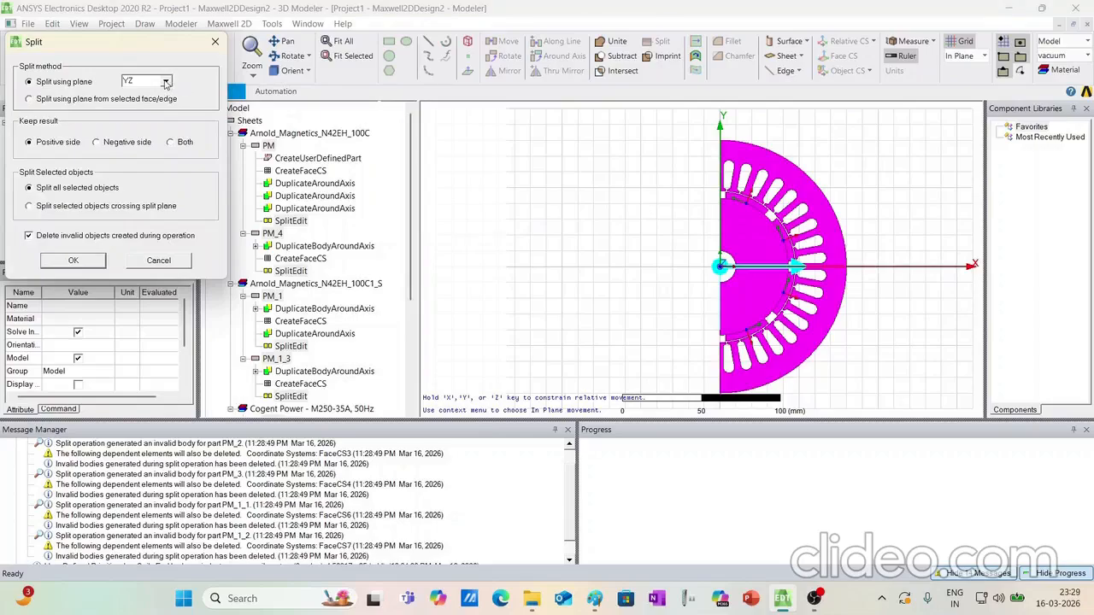
left_click(166, 81)
left_click(143, 115)
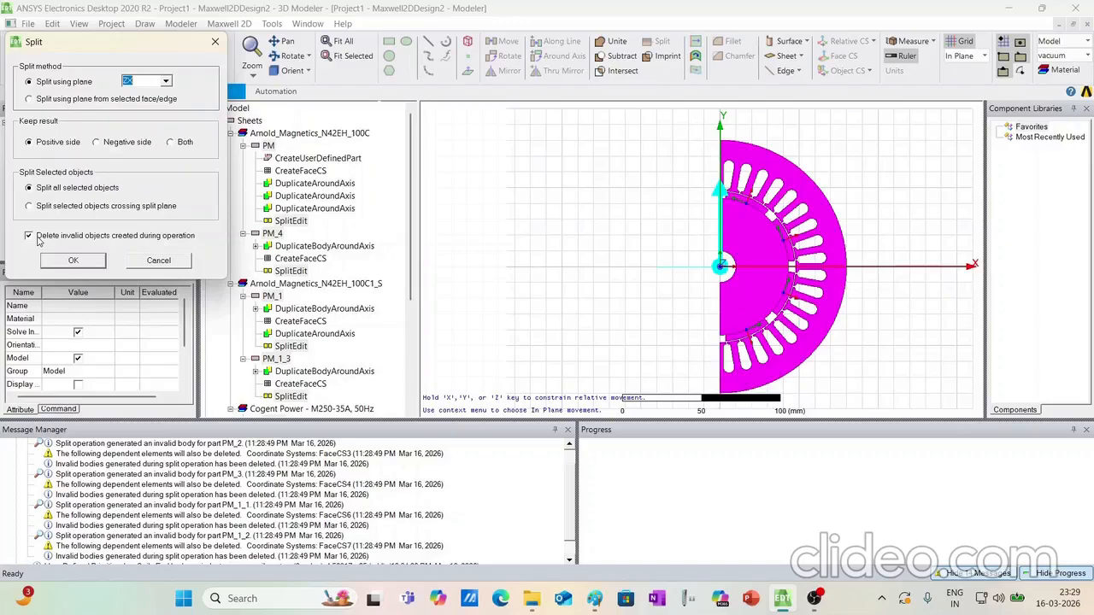
left_click(73, 259)
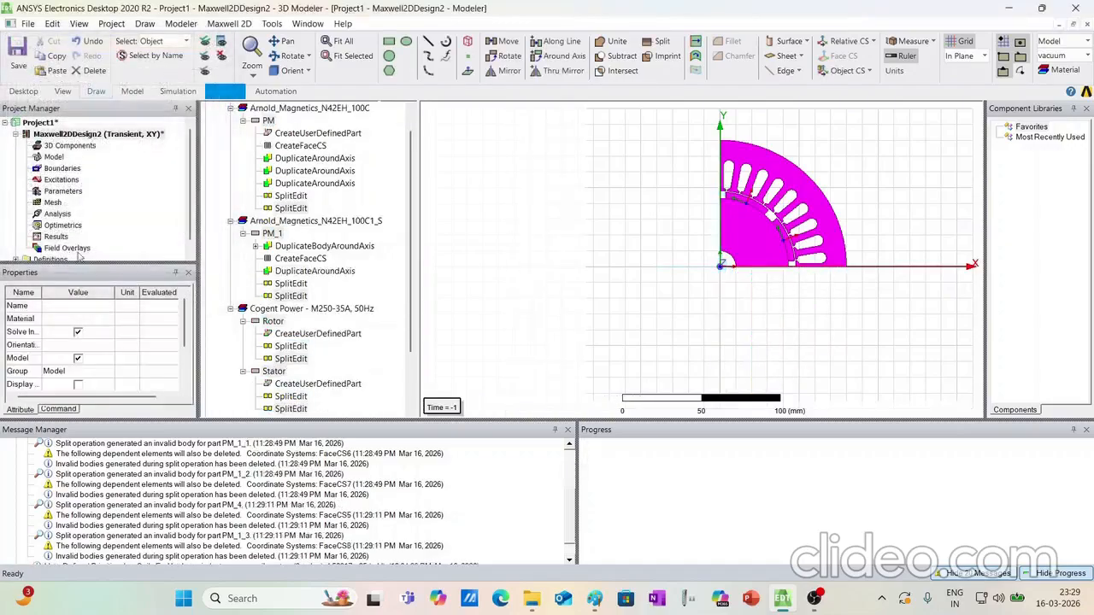
left_click(838, 318)
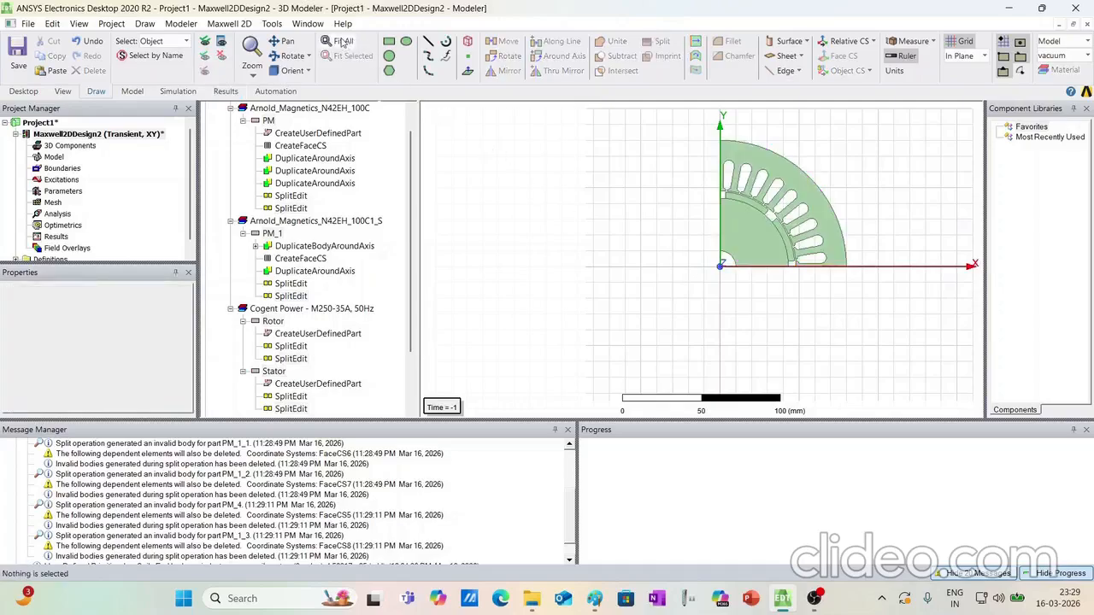
left_click(342, 42)
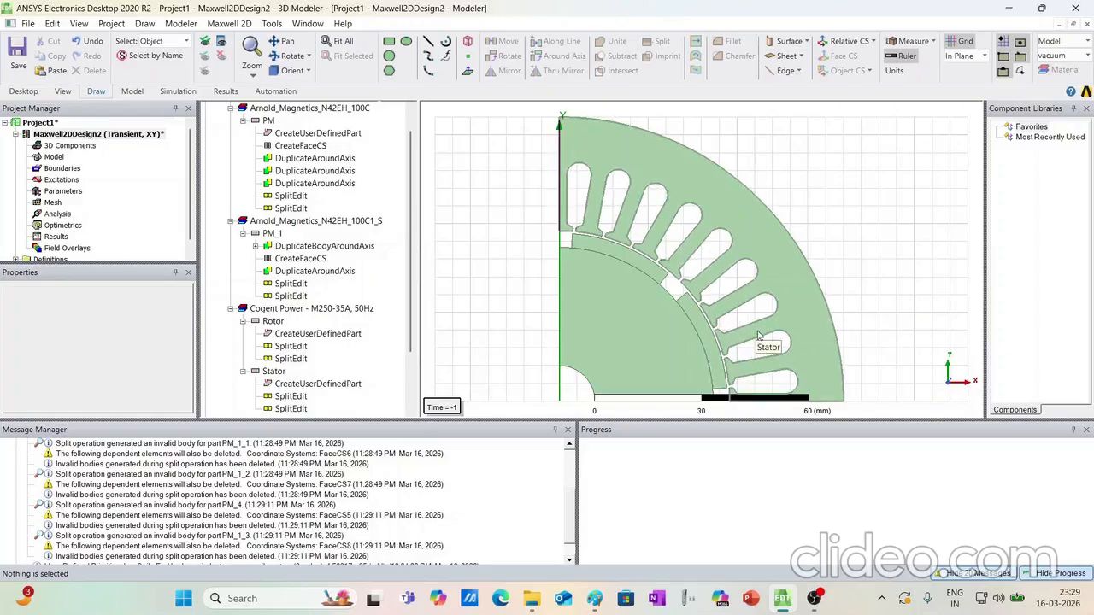
Start an RMxprt LapCoil user-defined primitive and set its DiaGap to the variable D
left_click(145, 24)
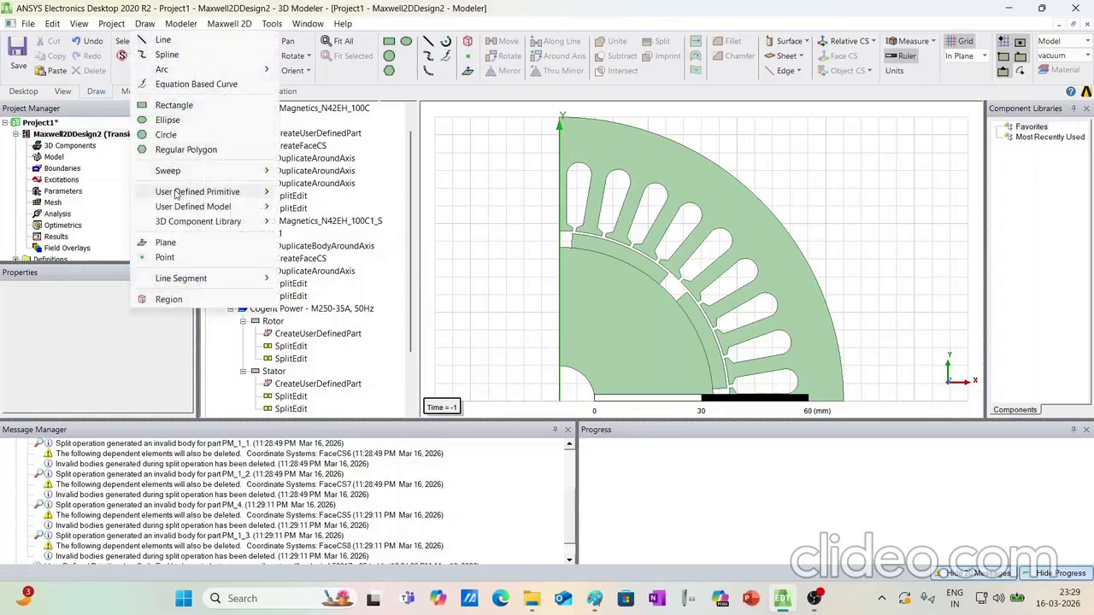
mouse_move(176, 193)
mouse_move(323, 208)
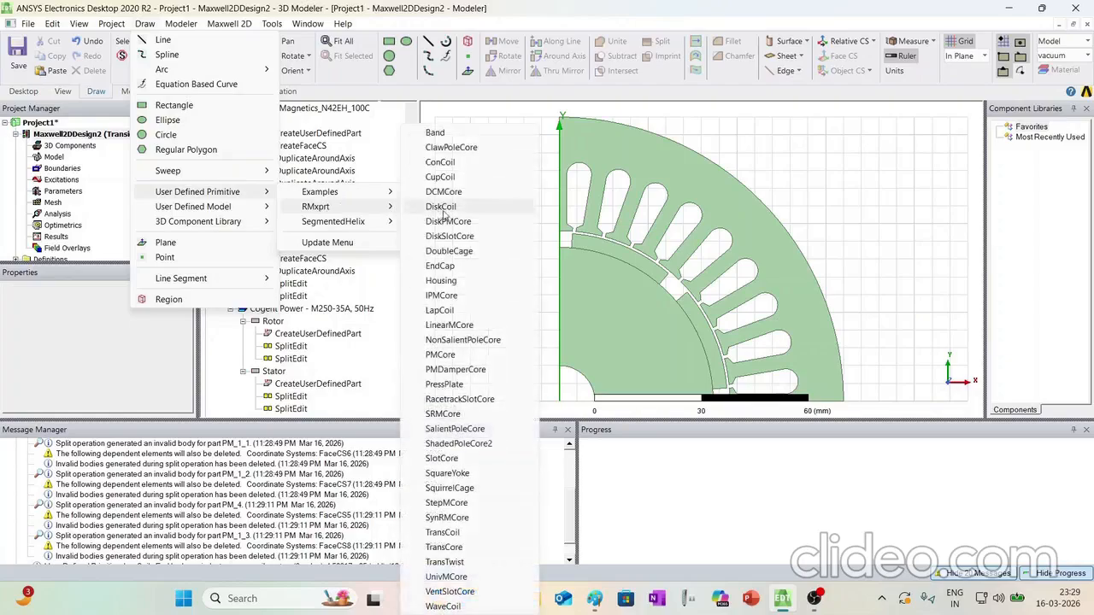
left_click(439, 310)
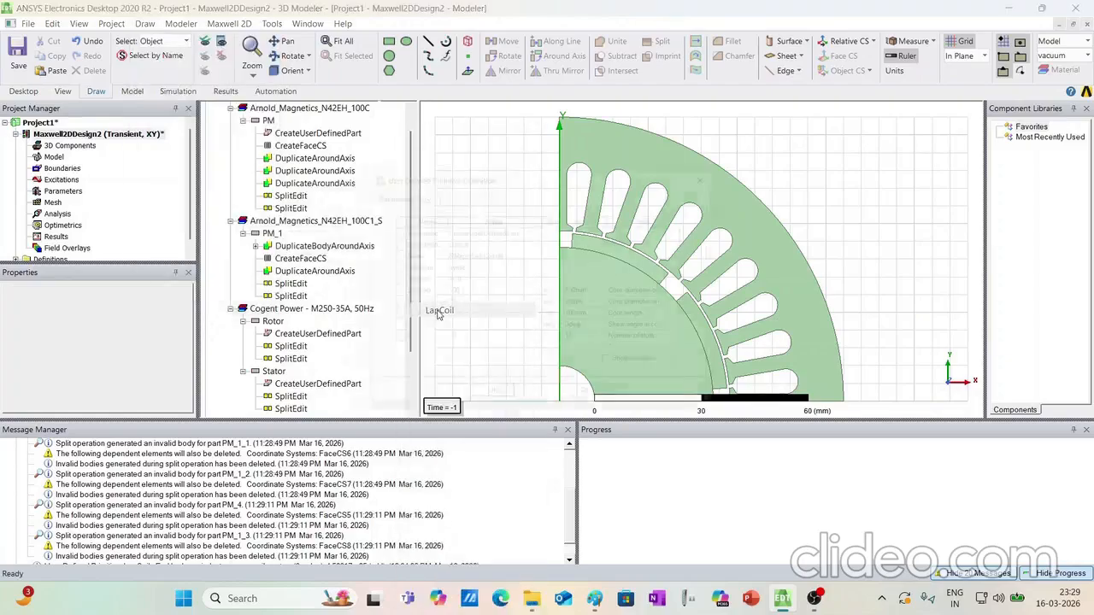
left_click(456, 294)
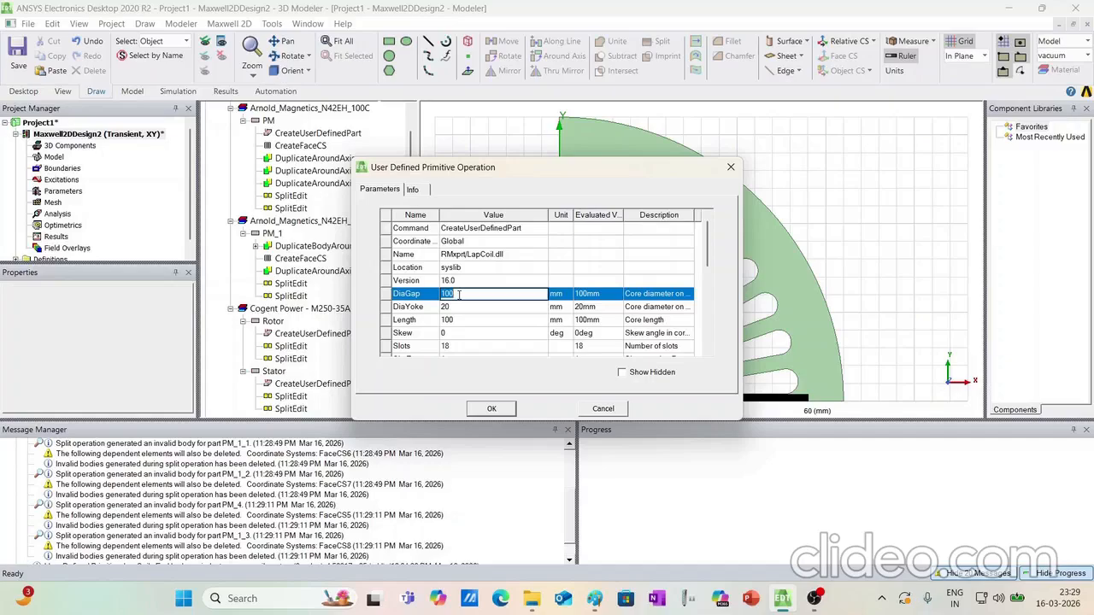
type("D")
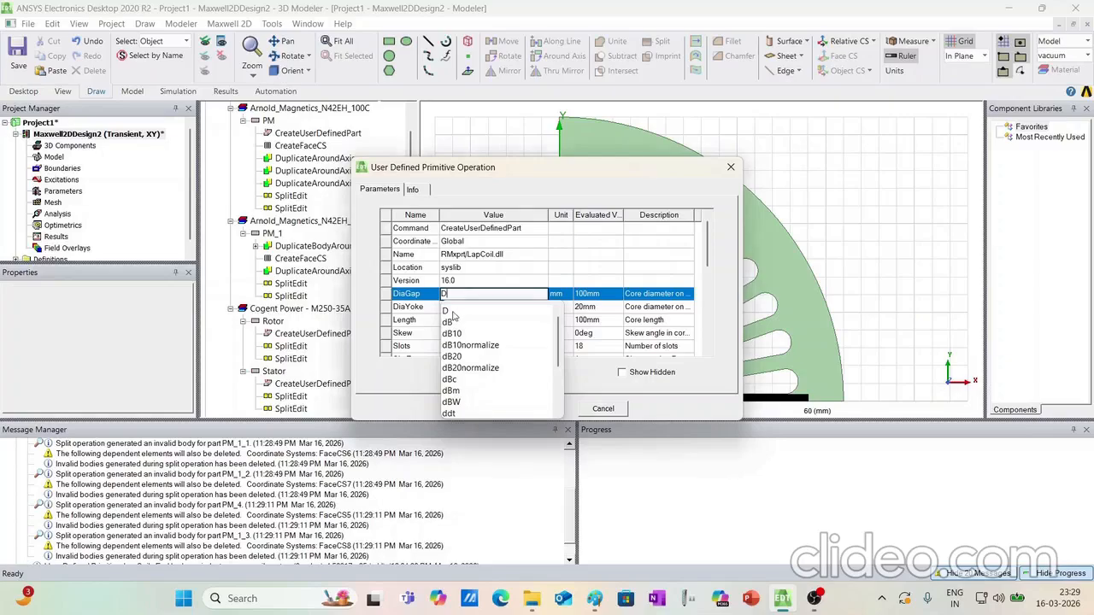
key("Return")
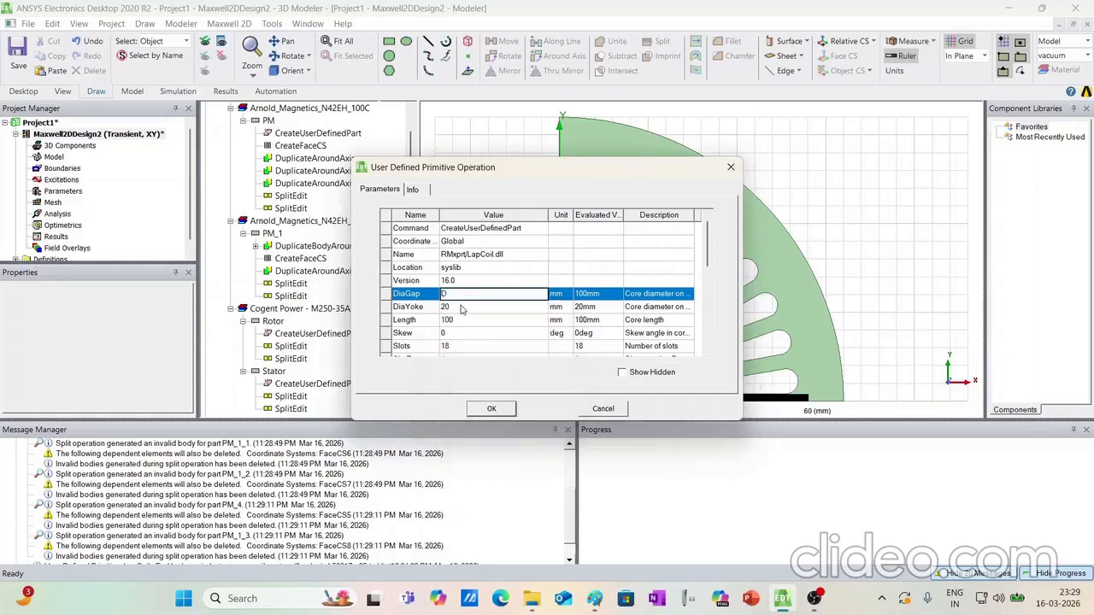
Set the lap coil's DiaYoke to the variable Do and its core Length to 0 mm
left_click(461, 306)
type("Do")
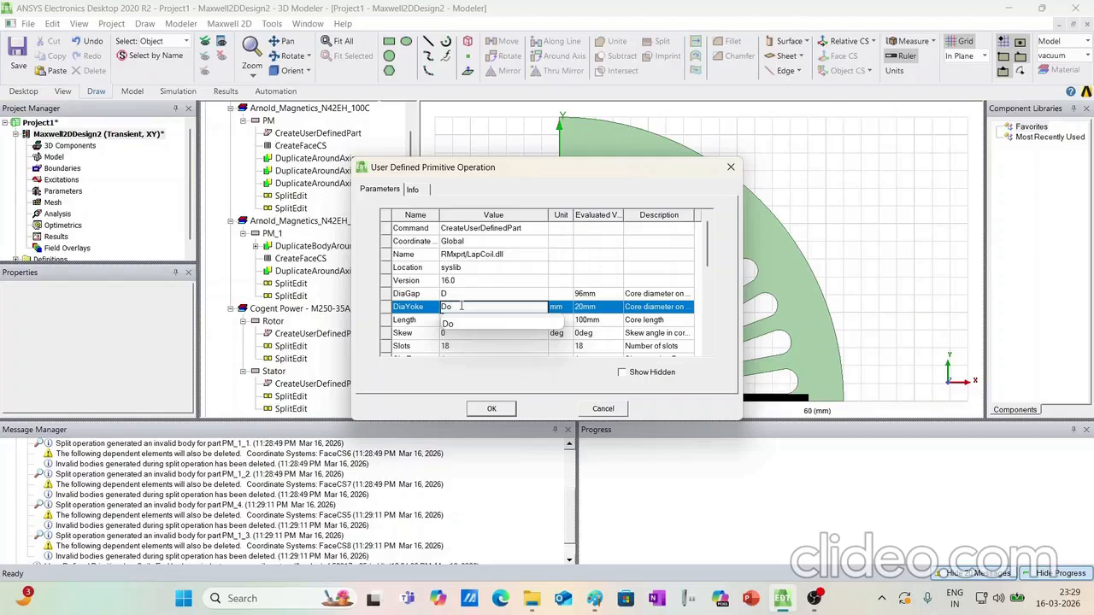
key("Return")
left_click(458, 320)
type("0")
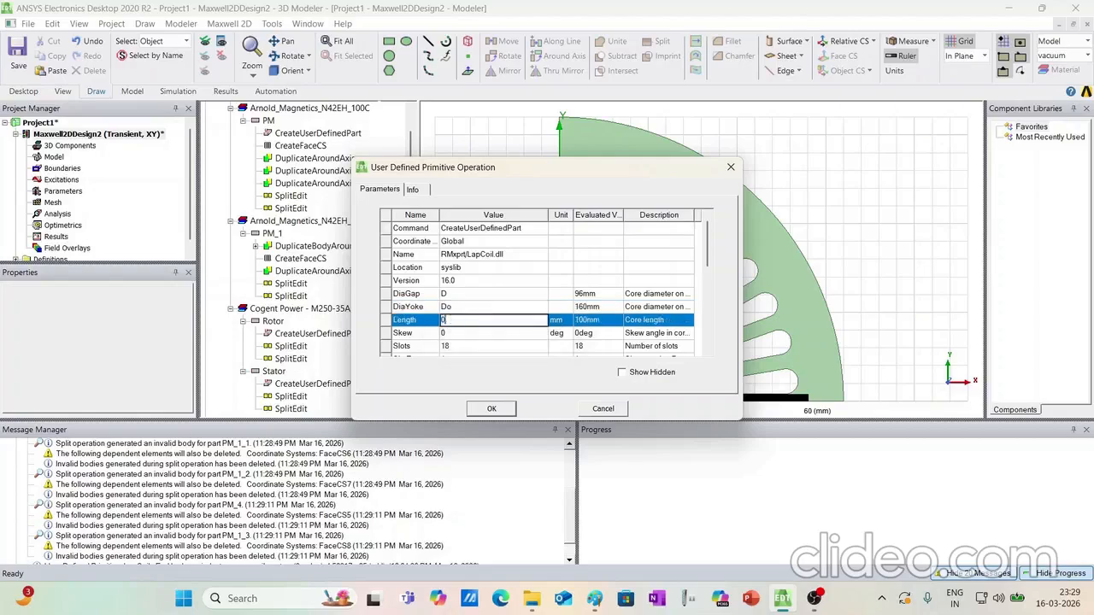
key("Return")
Set the lap coil's number of slots to the variable Qs and its SlotType to 2
key("Return")
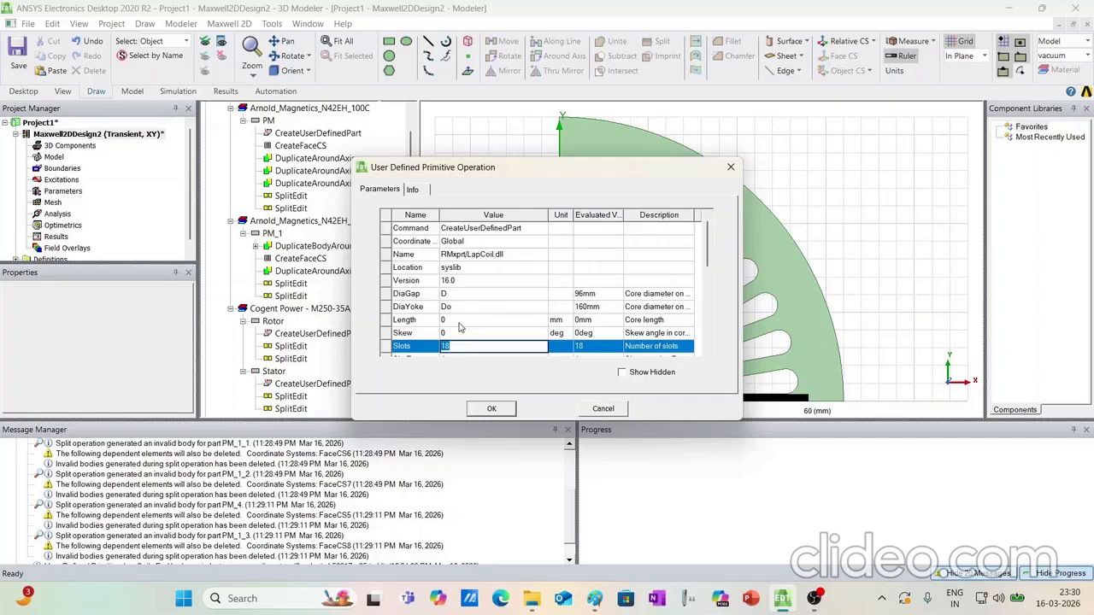
type("Qs")
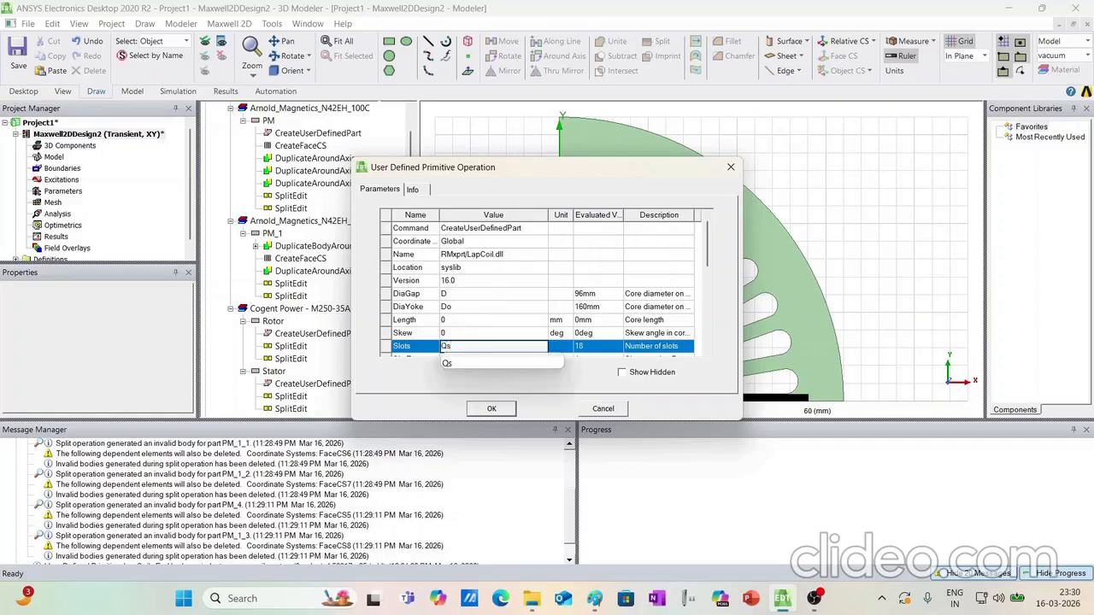
key("Return")
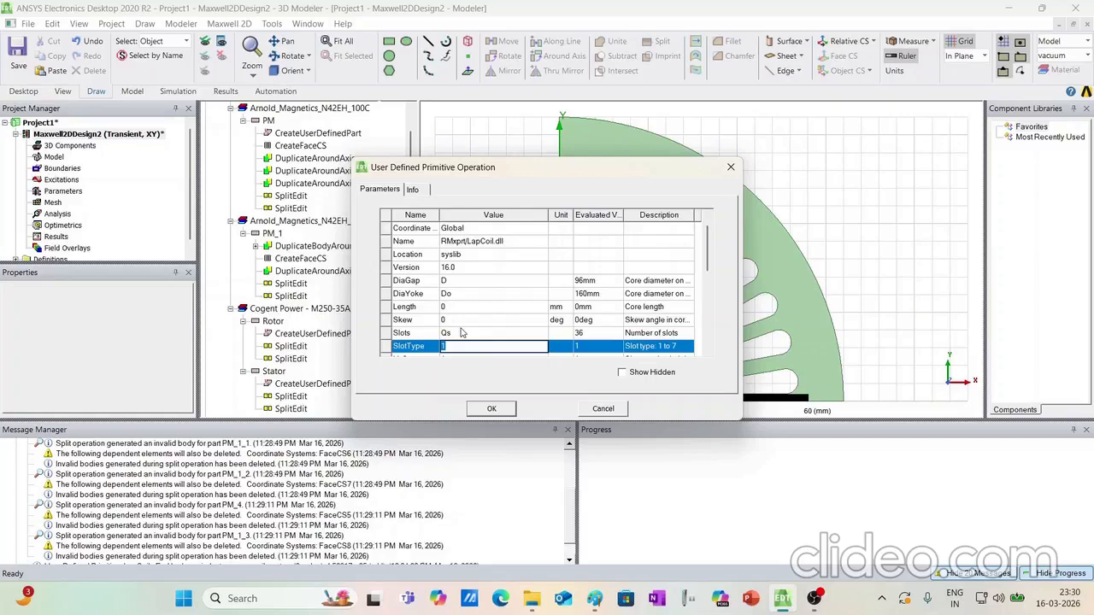
type("2")
key("Return")
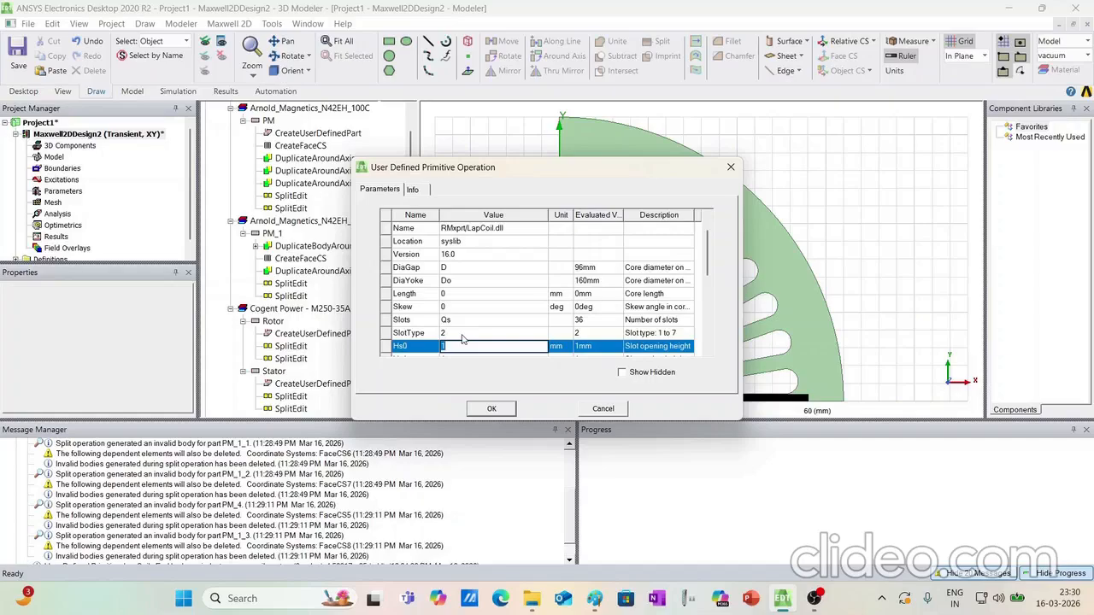
Assign the variables hs0, hs1 and hs2 to the lap coil's slot heights Hs0, Hs1 and Hs2
type("hs0")
key("Return")
type("hs1")
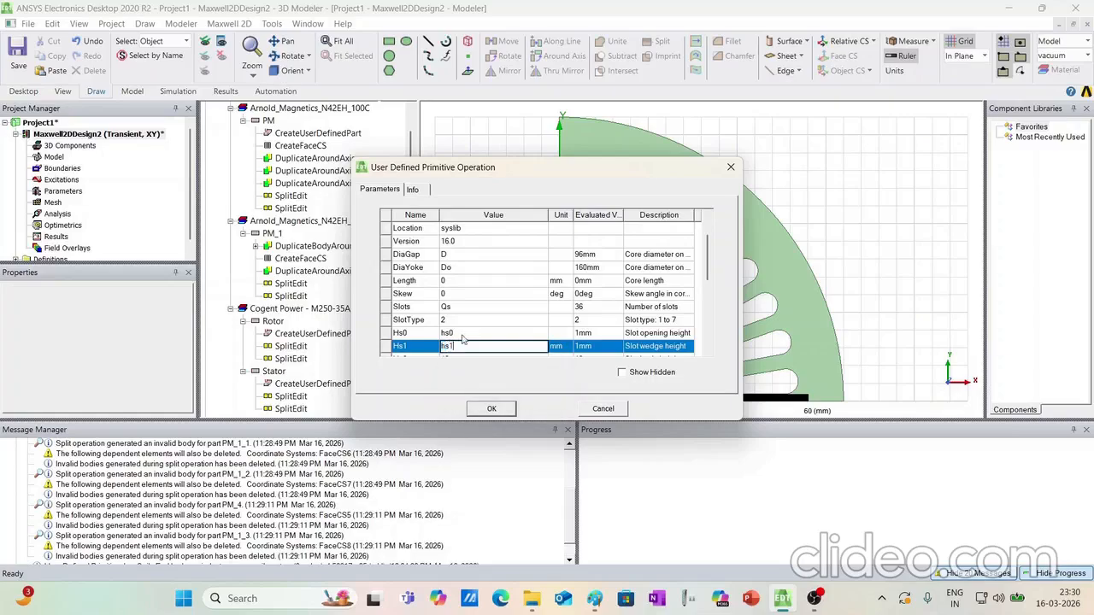
key("Return")
type("hs2")
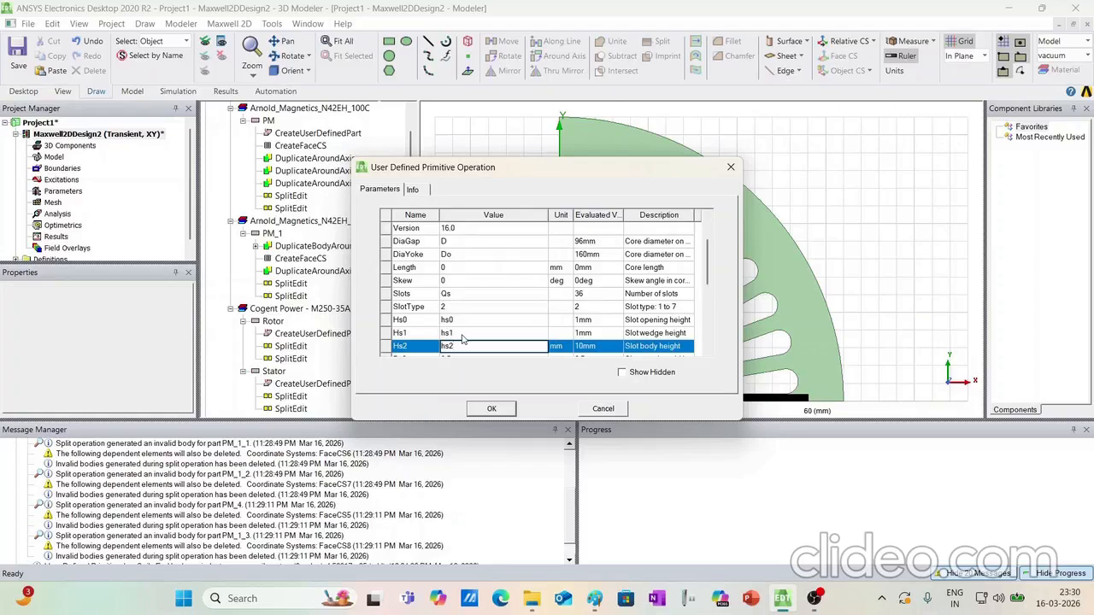
key("Return")
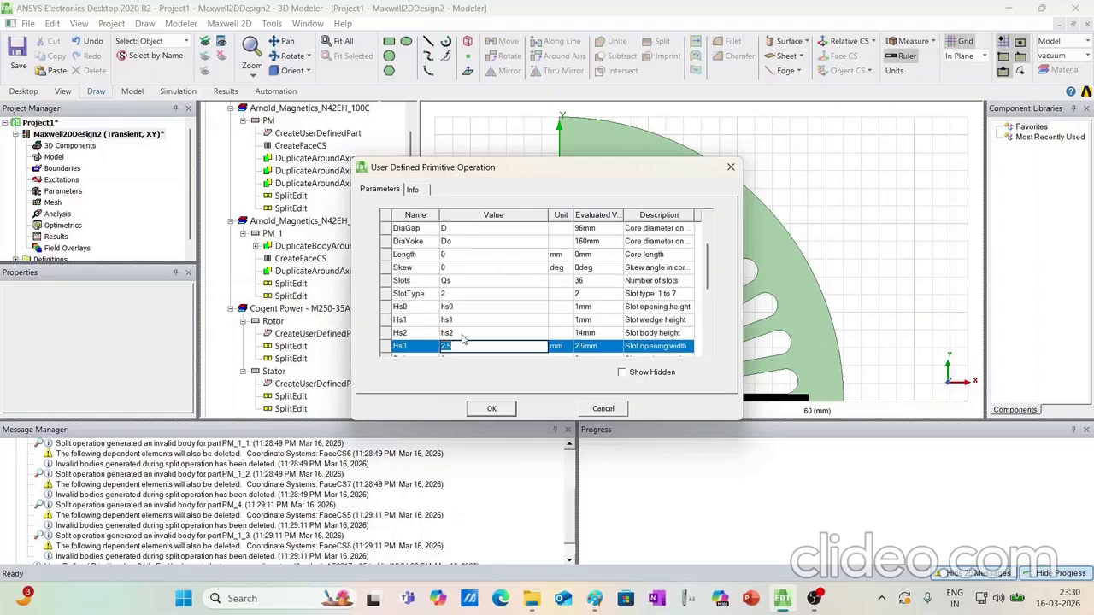
Assign the variables bs0, bs1 and bs2 to the lap coil's slot widths Bs0, Bs1 and Bs2, keeping the default Rs and FilletType
type("bs0")
key("Return")
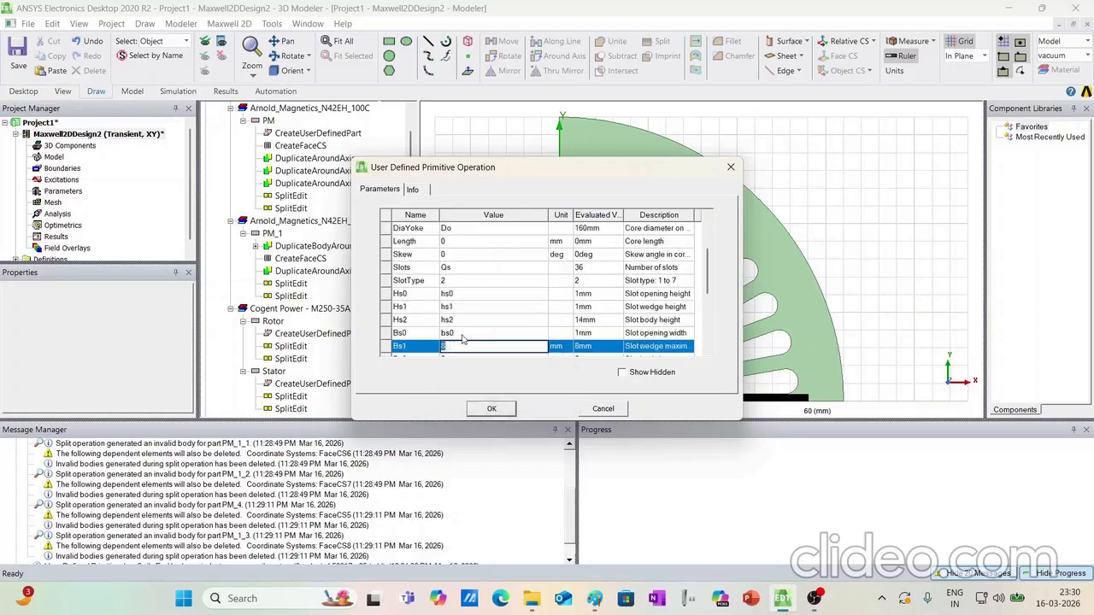
type("bs1")
key("Return")
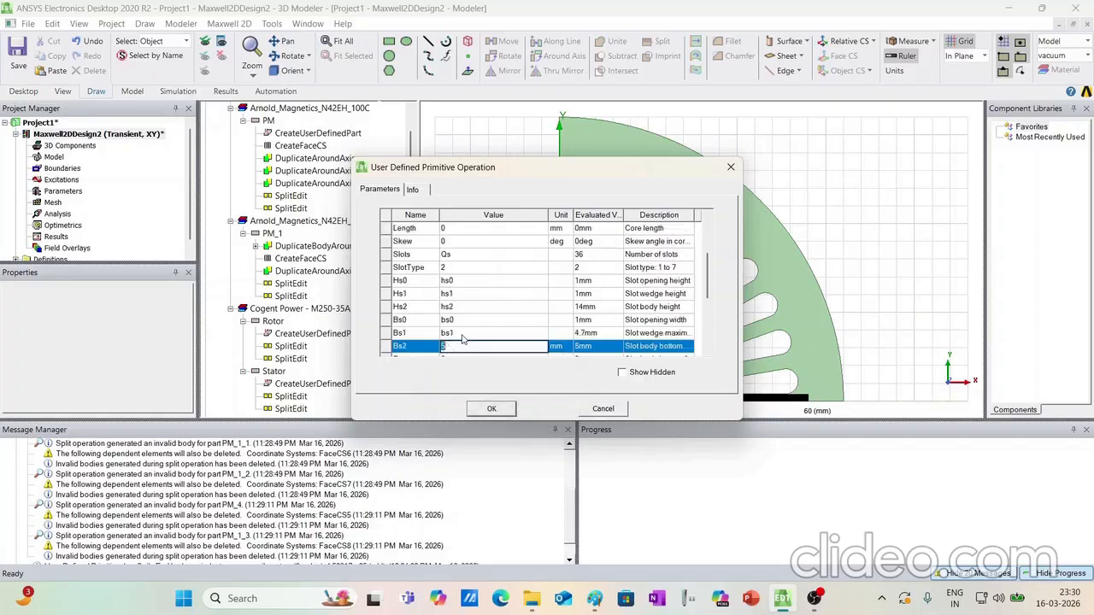
type("bs2")
key("Return")
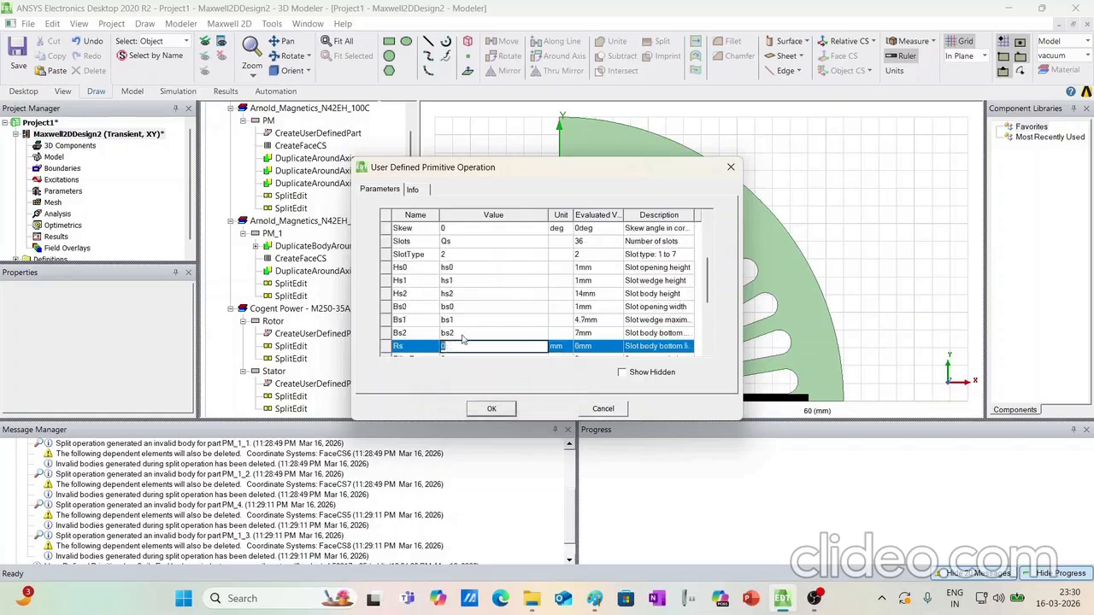
key("Return")
key("Return")
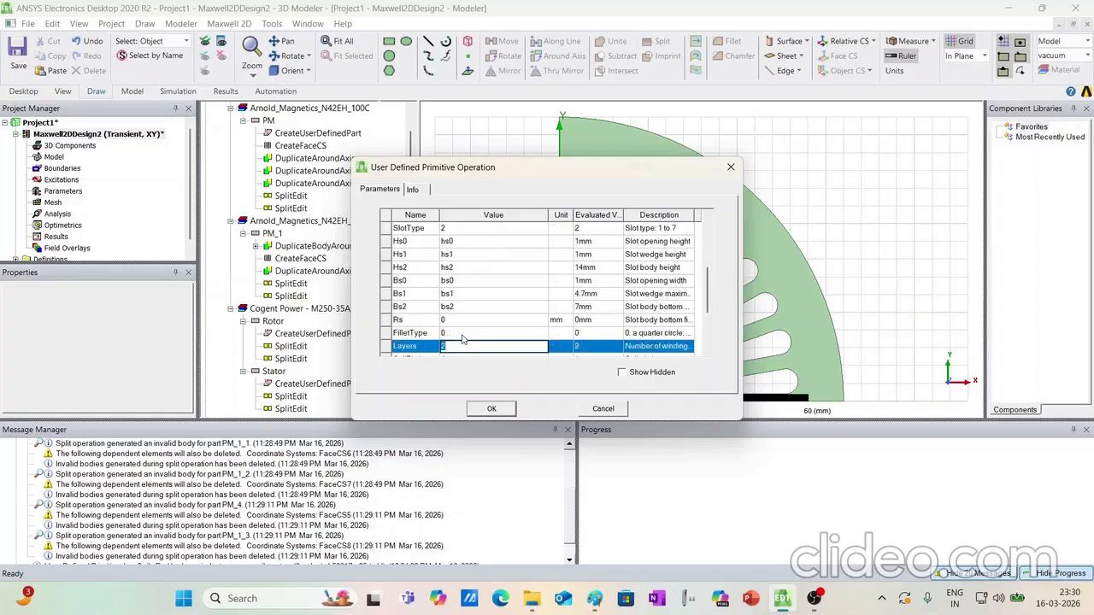
Keep the default two layers and coil pitch of 4, and set the coil's EndExt and SpanExt to 0 mm
scroll(475, 305, "down", 2)
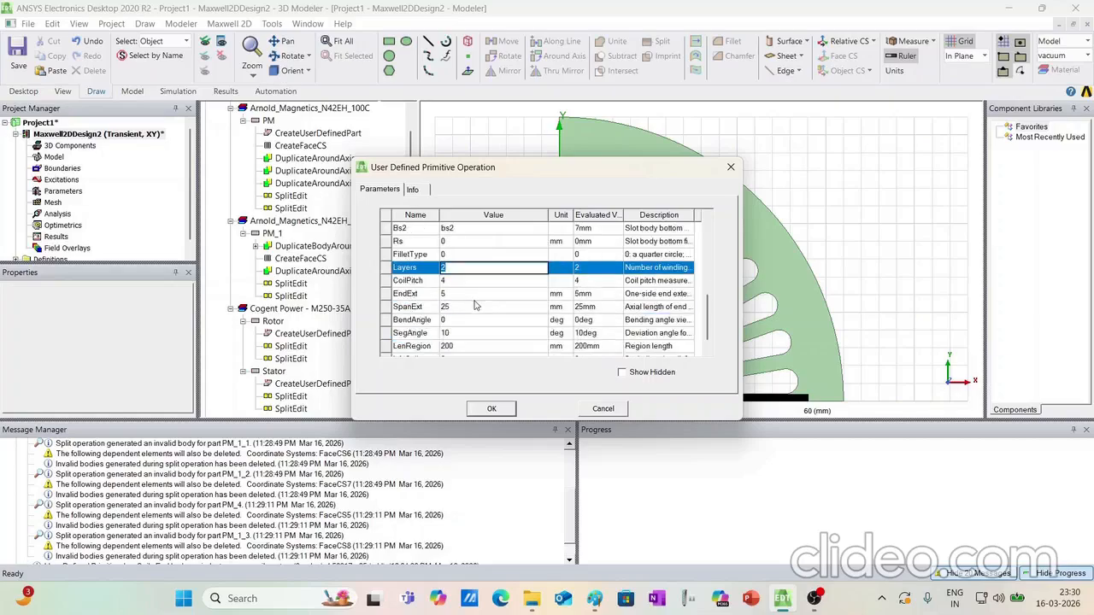
left_click(454, 281)
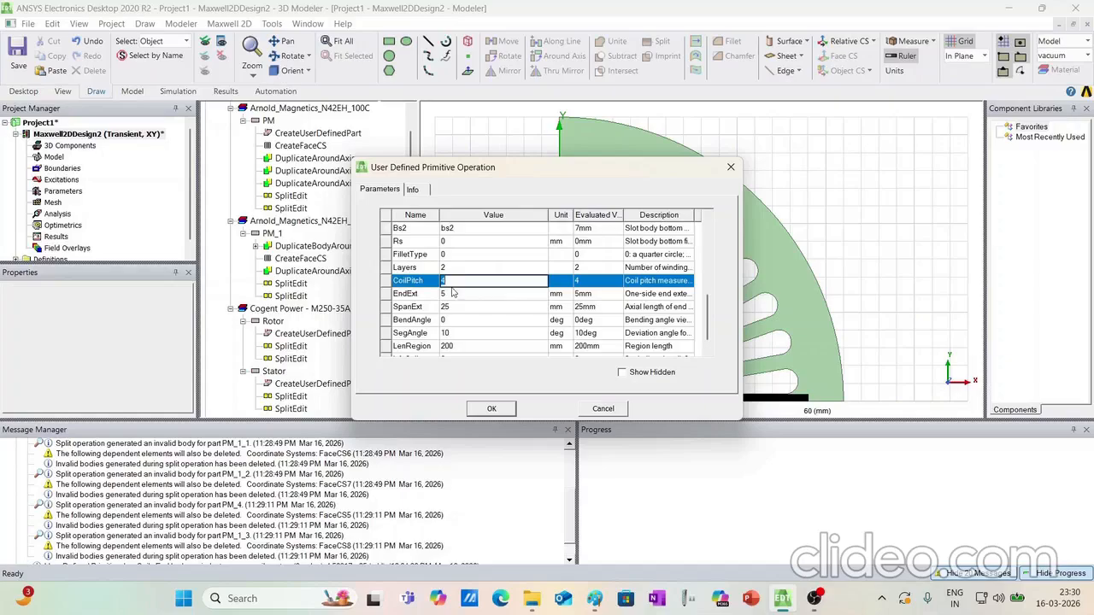
left_click(451, 293)
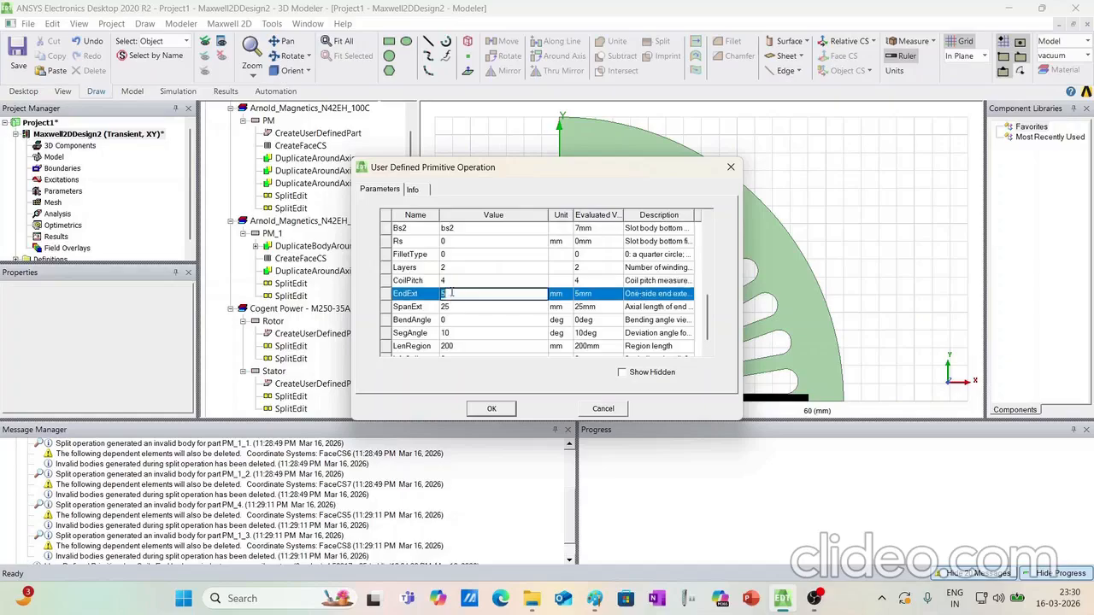
type("0")
left_click(454, 308)
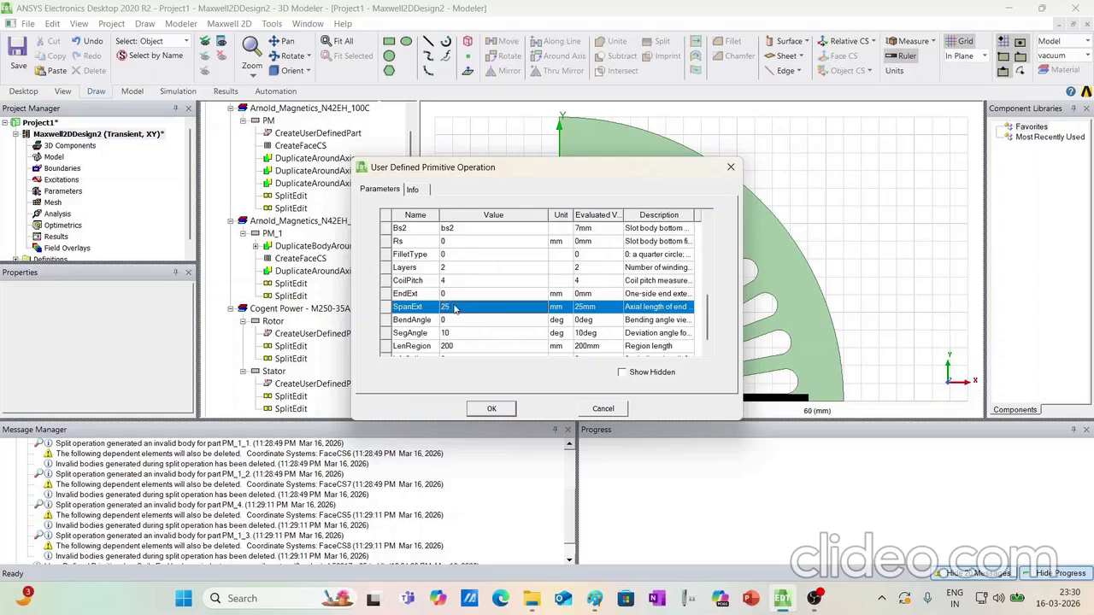
left_click(454, 308)
type("0")
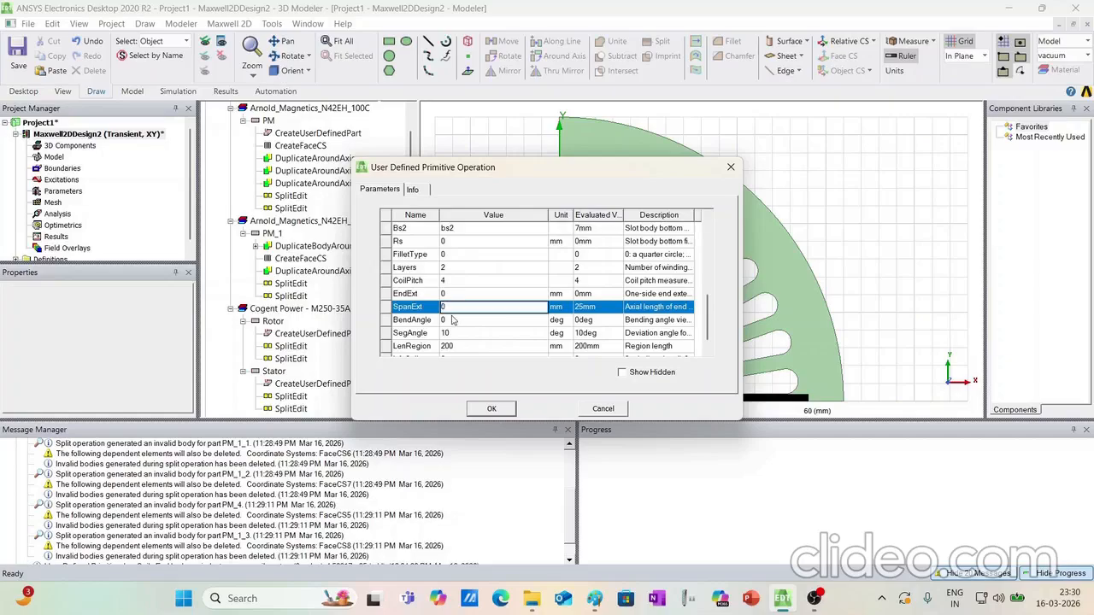
Set SegAngle to 0 deg and LenRegion to 0 mm, and create the lap coil
left_click(453, 333)
left_click(453, 334)
type("0")
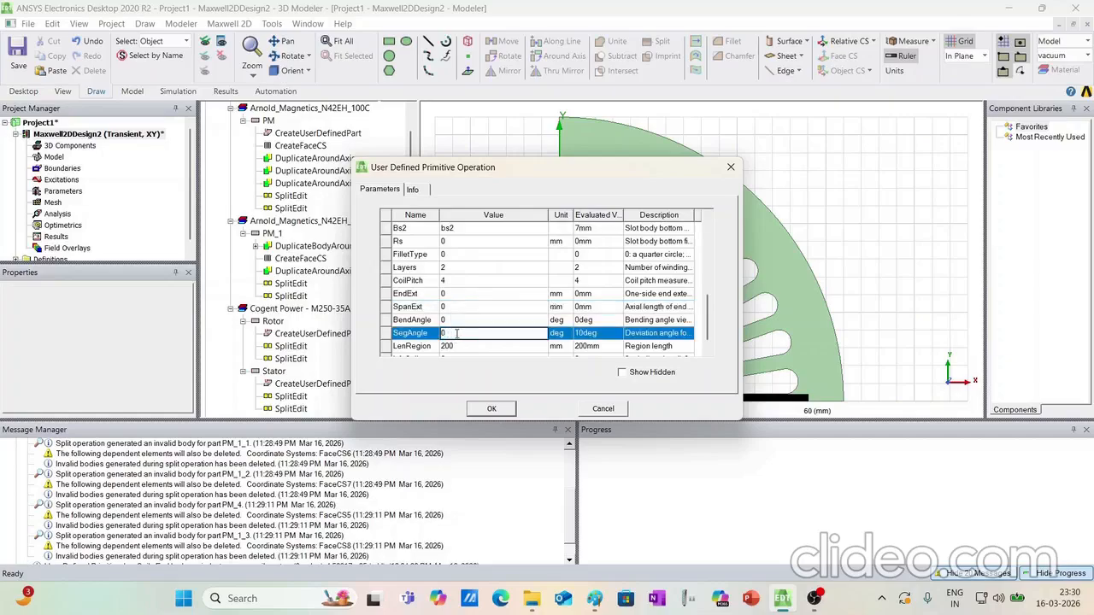
left_click(453, 346)
scroll(475, 331, "down", 1)
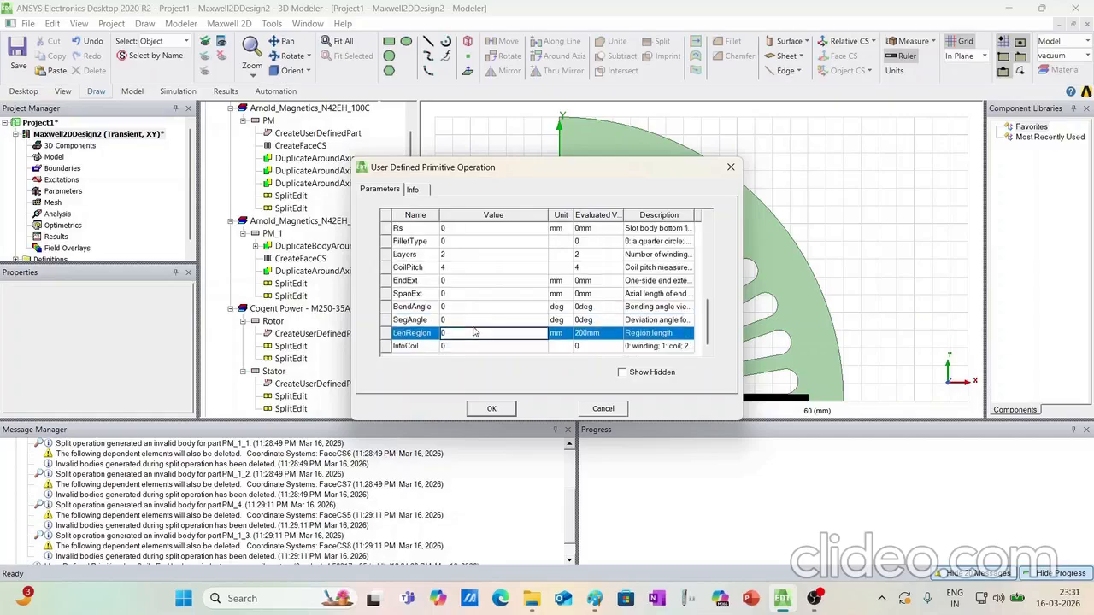
left_click(495, 410)
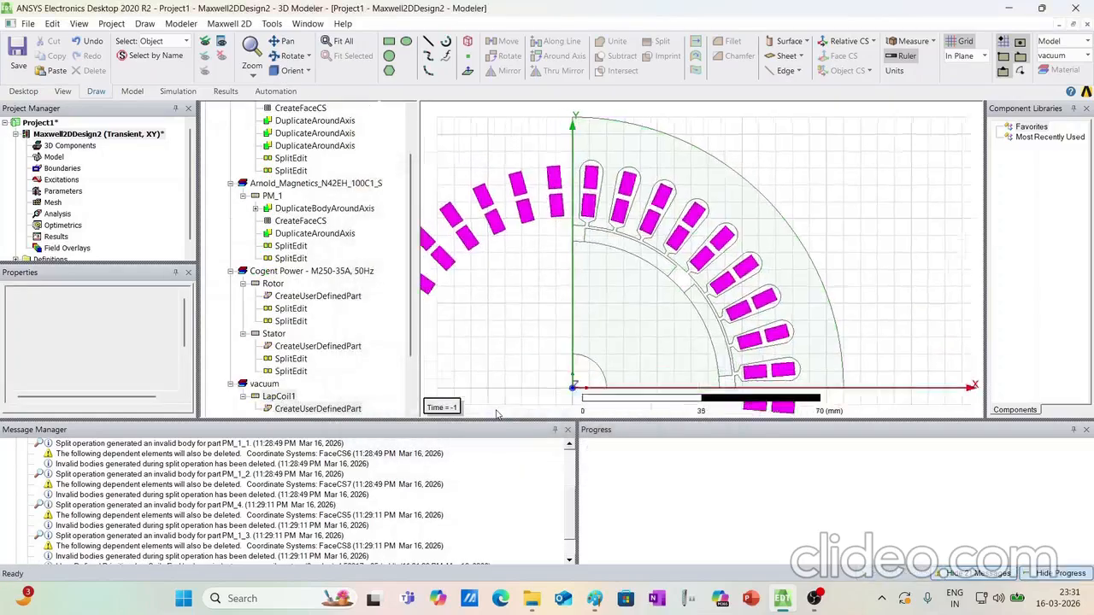
Select the LapCoil1 winding and split it along the ZX plane, keeping the positive side
left_click(859, 367)
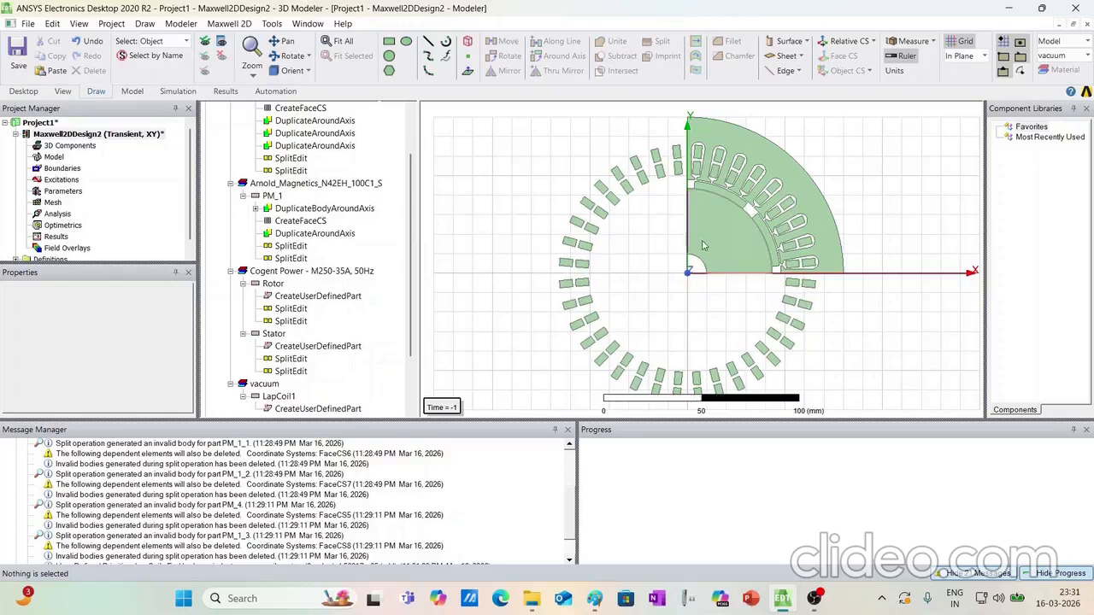
left_click(811, 291)
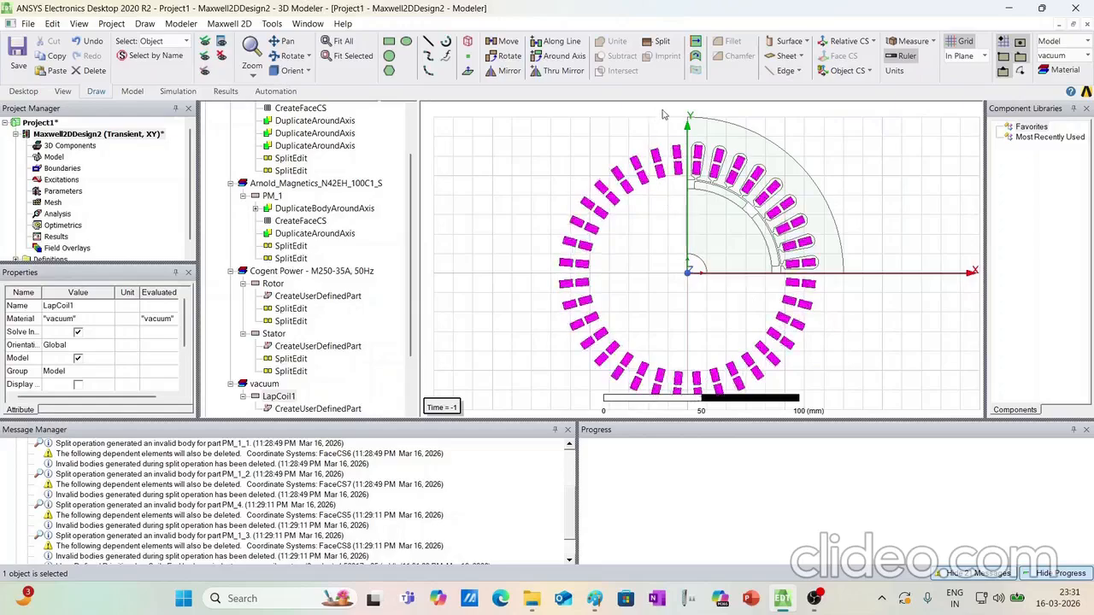
left_click(660, 41)
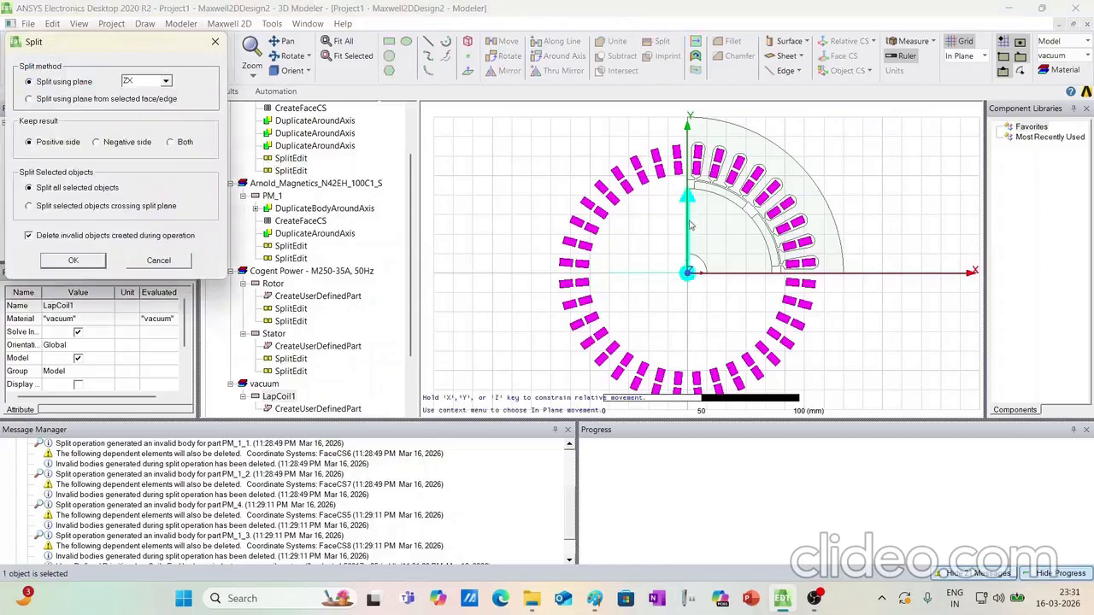
left_click(95, 262)
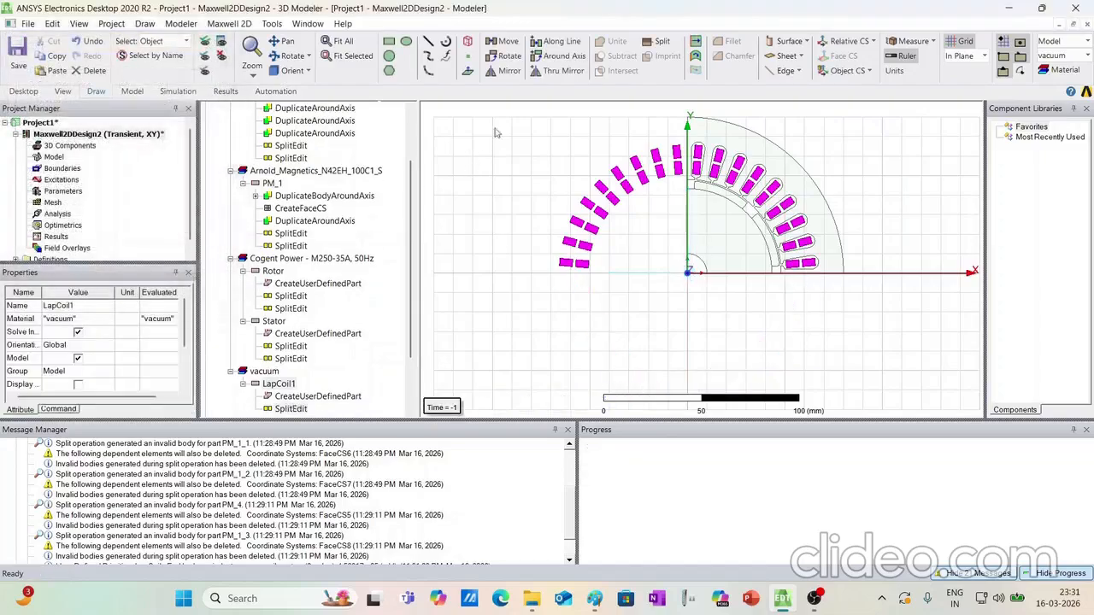
Split the remaining half of the LapCoil1 winding along the YZ plane
left_click(662, 41)
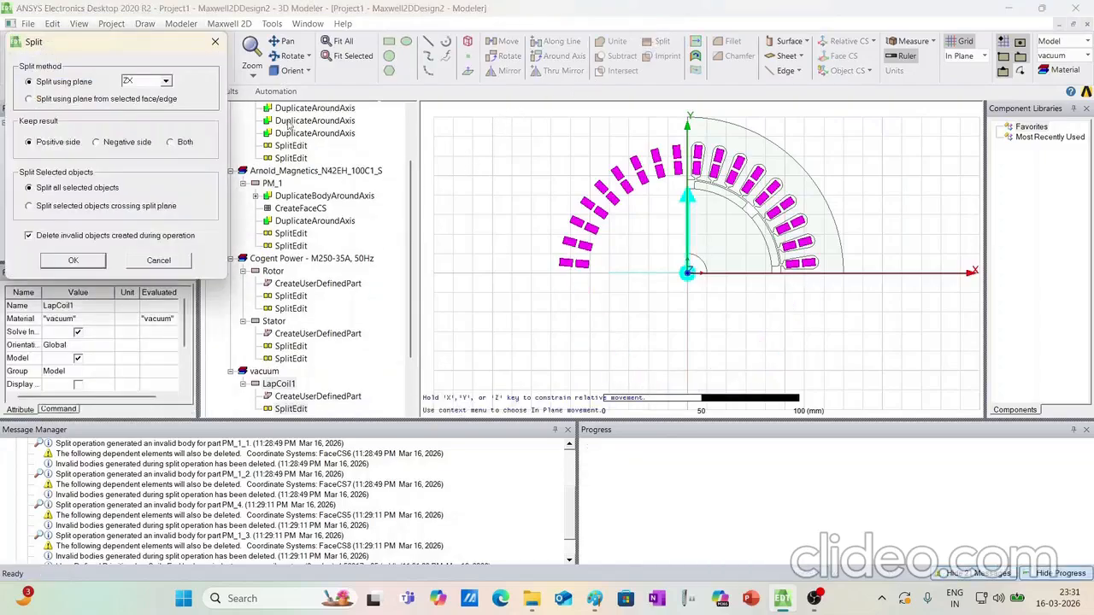
left_click(166, 81)
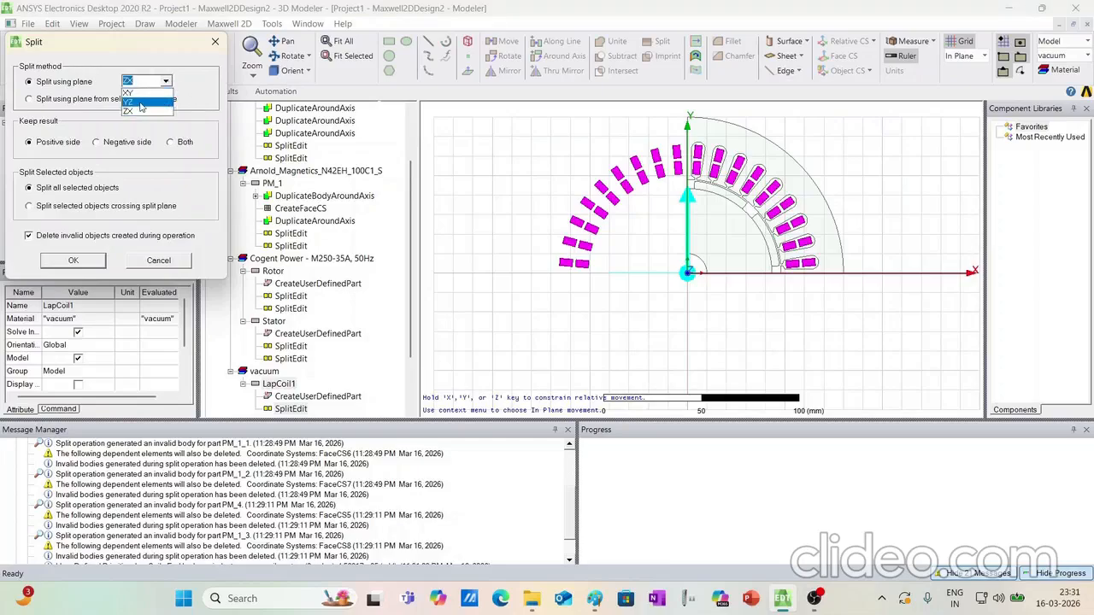
Split the LapCoil1 winding along the YZ plane, keeping only the positive side
left_click(141, 103)
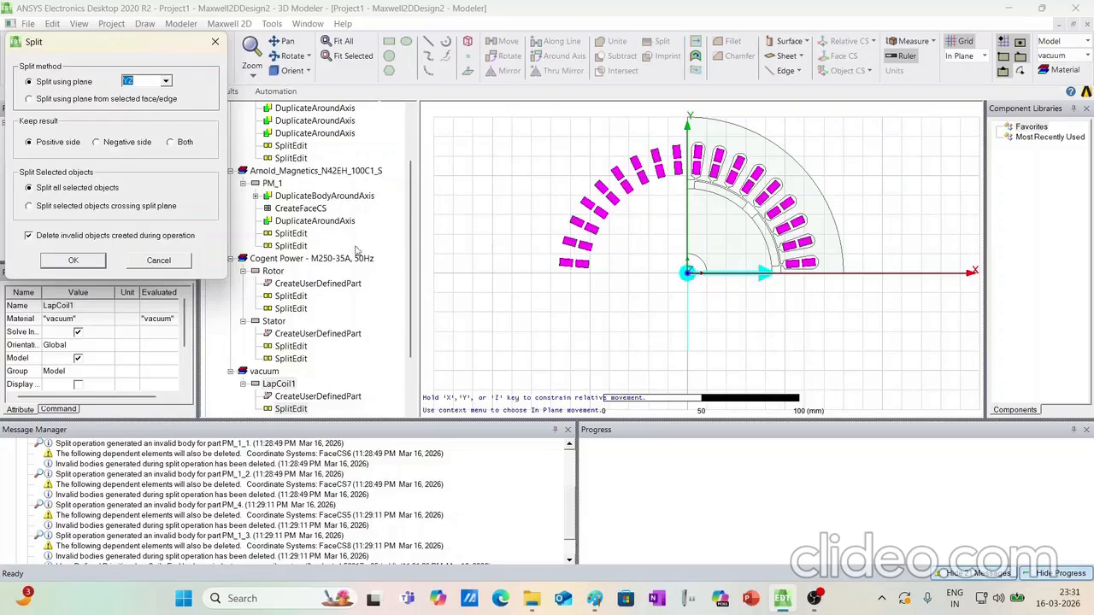
left_click(83, 263)
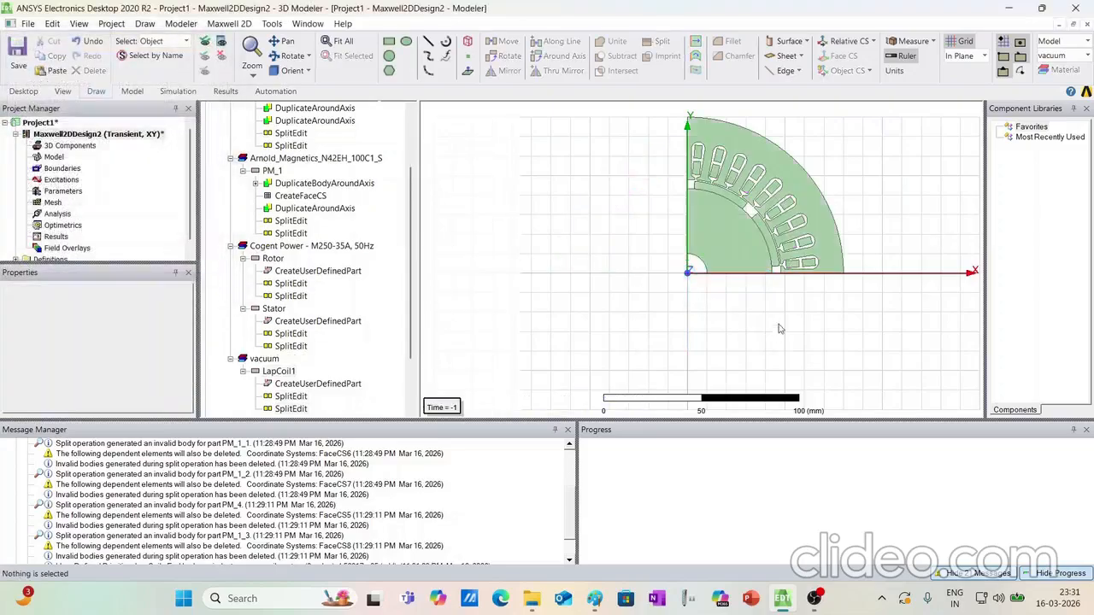
left_click(344, 42)
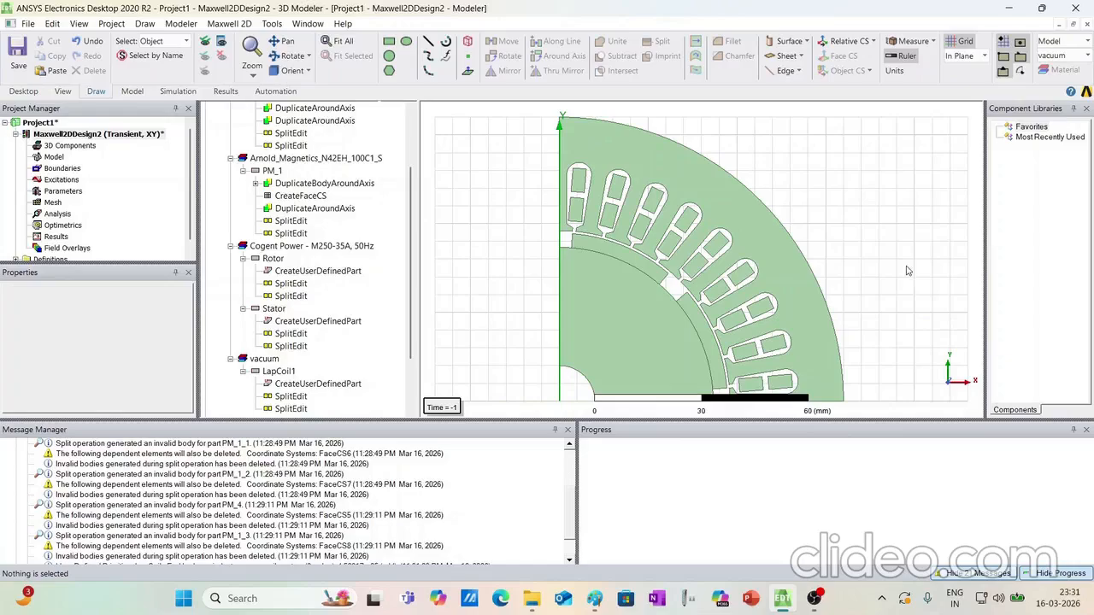
Assign the copper material from the system Materials library to LapCoil1
scroll(295, 180, "up", 3)
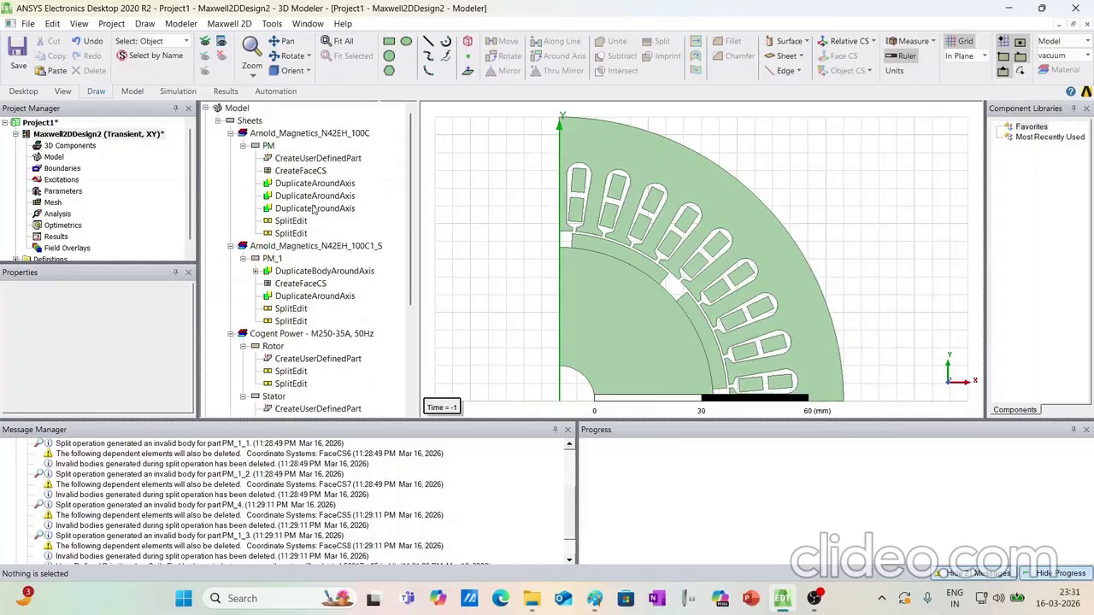
scroll(295, 179, "down", 5)
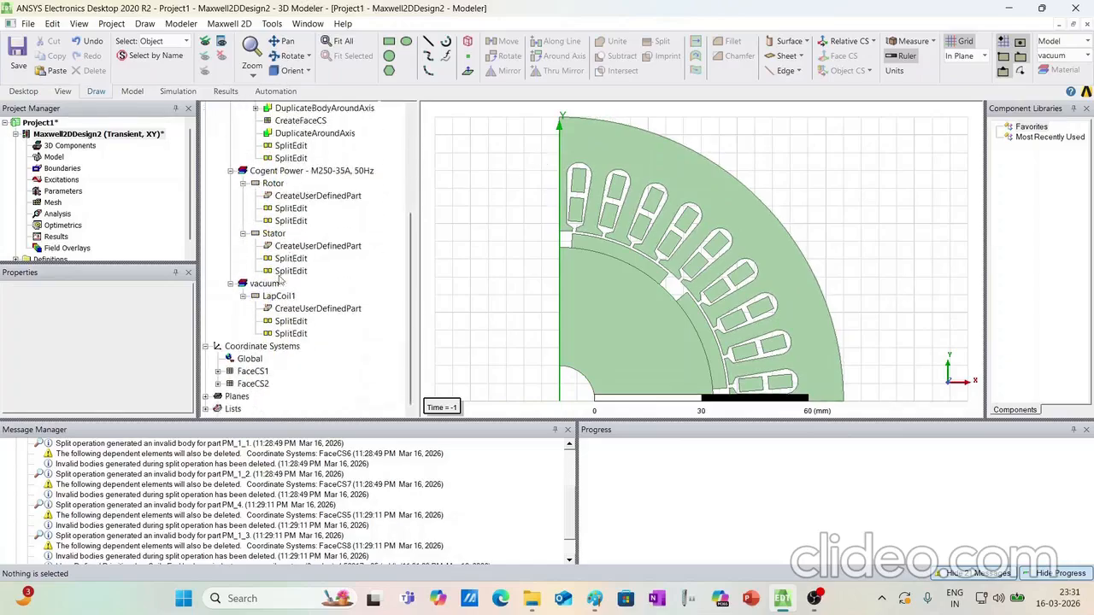
left_click(270, 298)
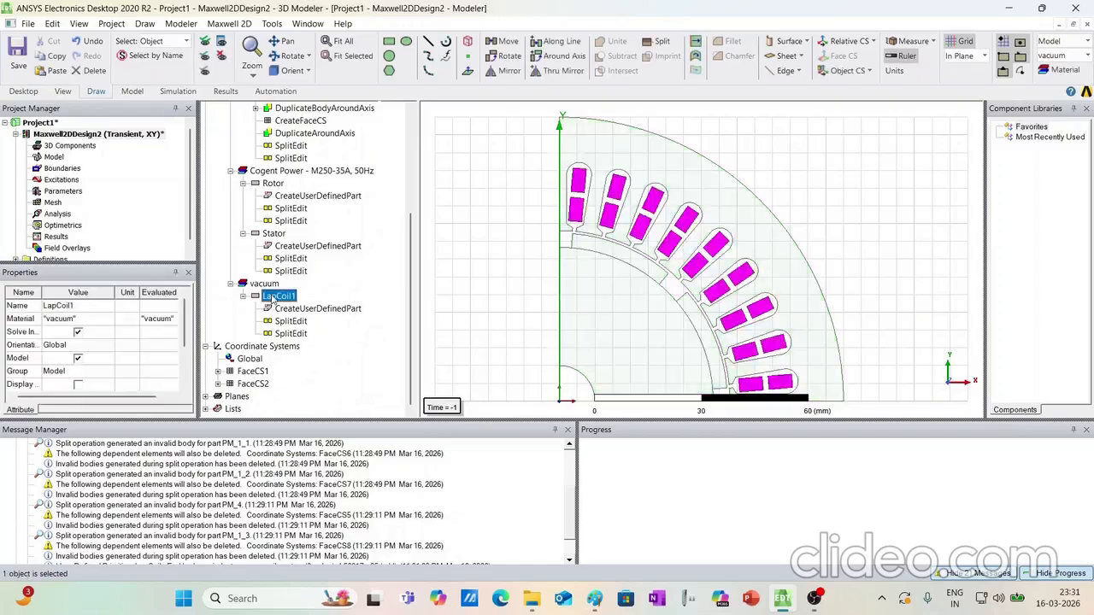
left_click(66, 320)
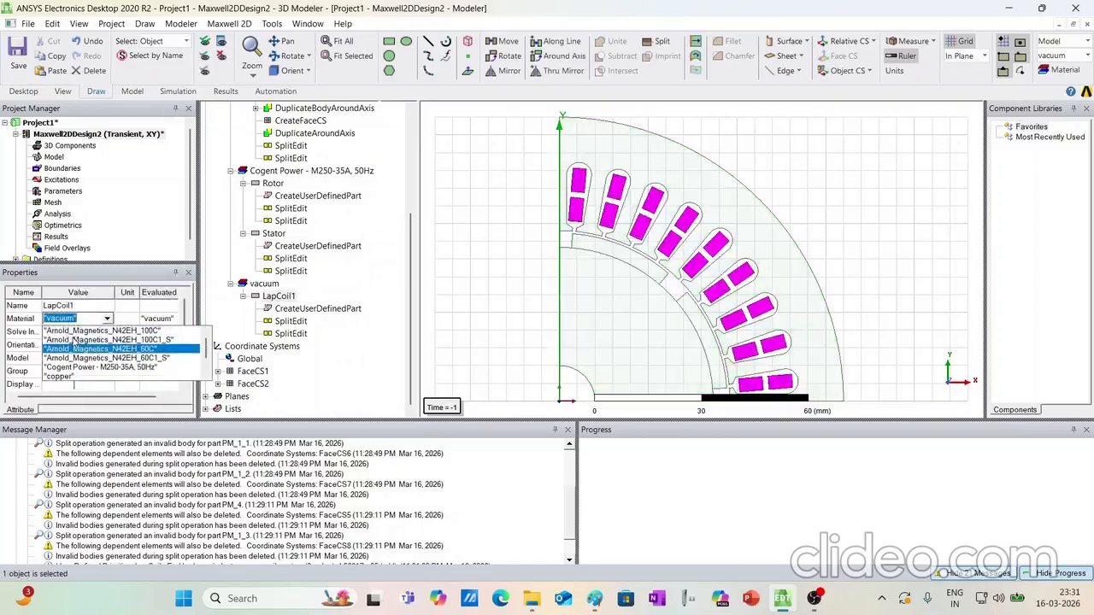
left_click(69, 333)
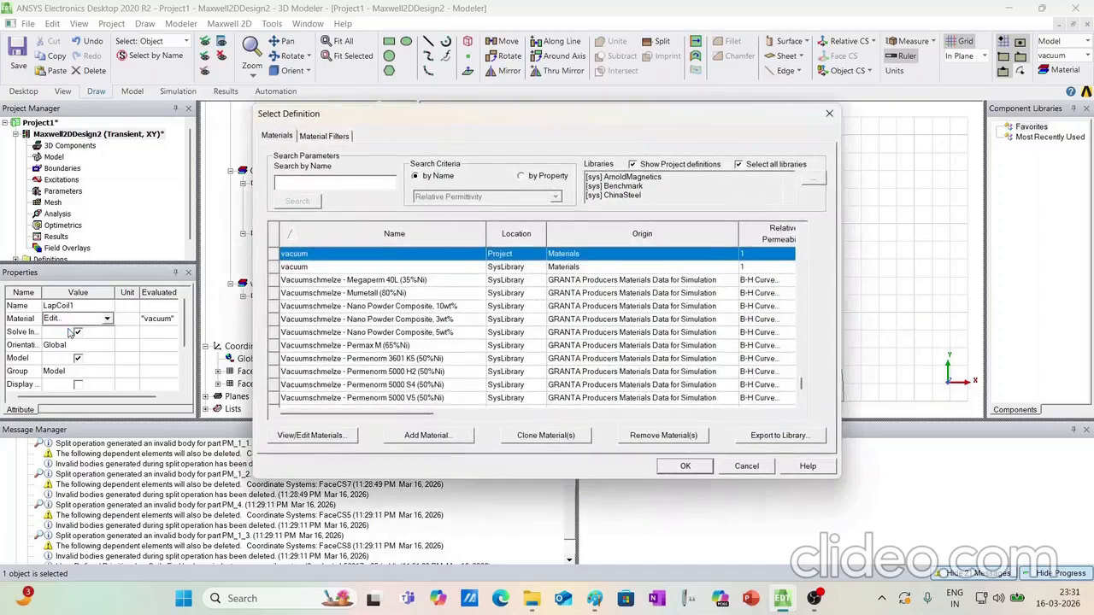
type("Copper")
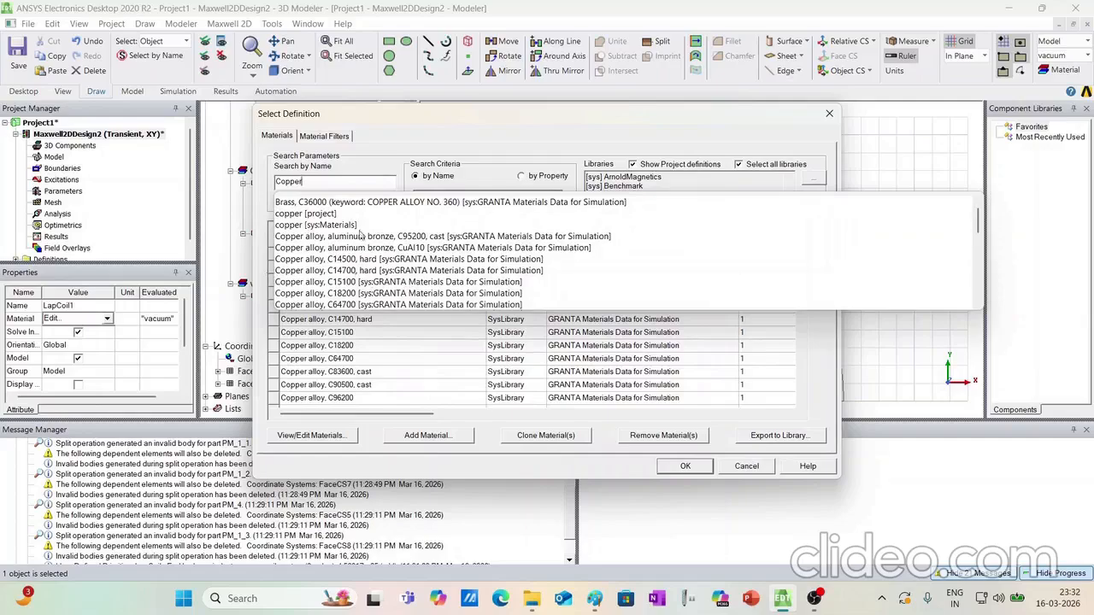
left_click(294, 227)
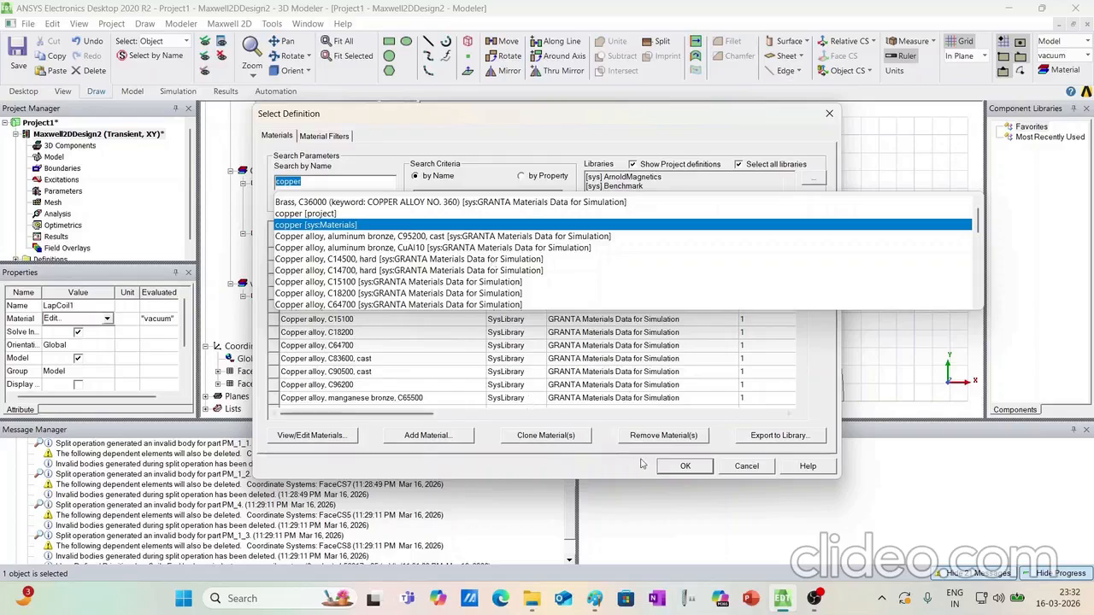
left_click(666, 469)
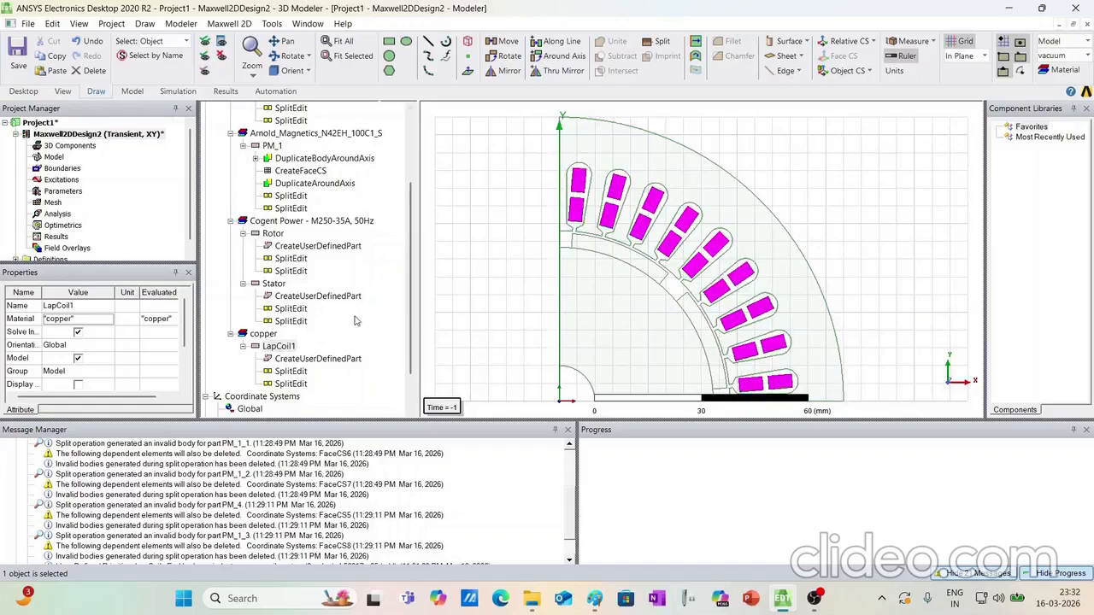
Separate LapCoil1 into individual bodies with the Separate Bodies Boolean operation
scroll(306, 350, "down", 2)
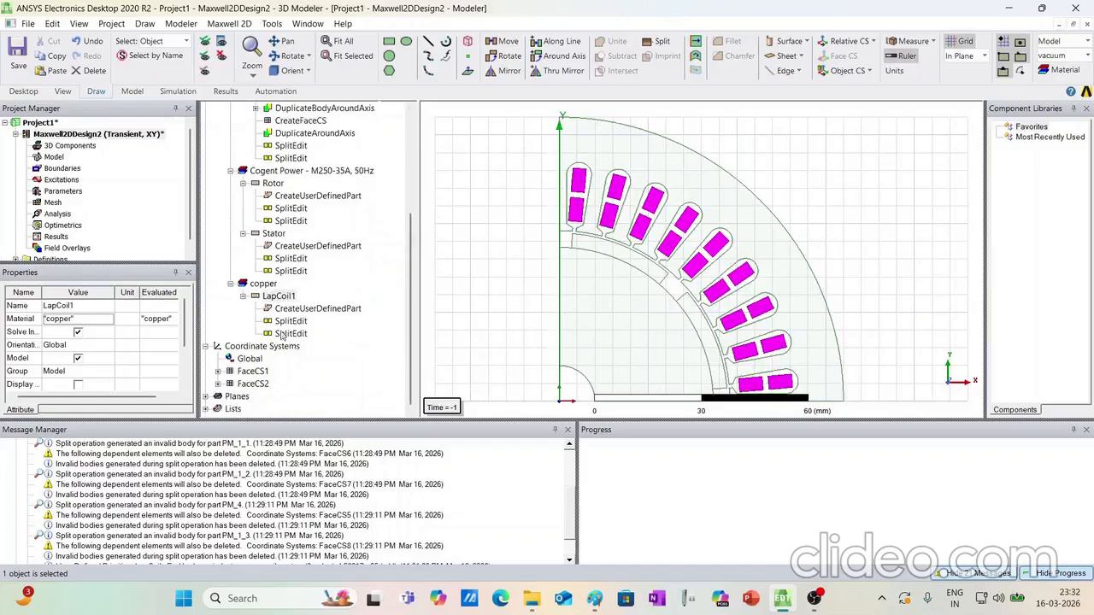
left_click(243, 295)
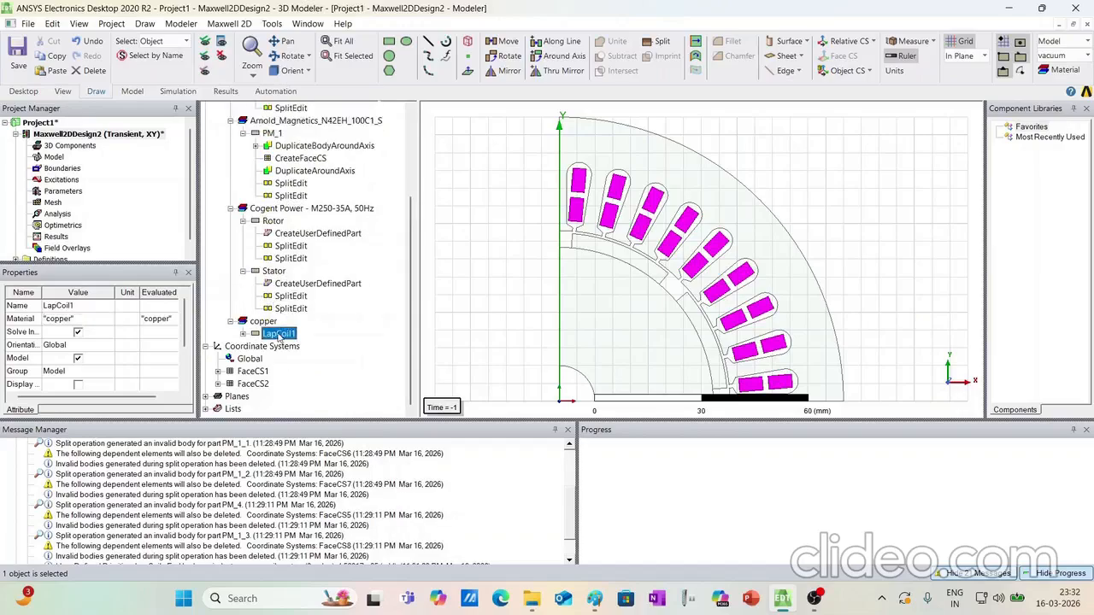
left_click(511, 333)
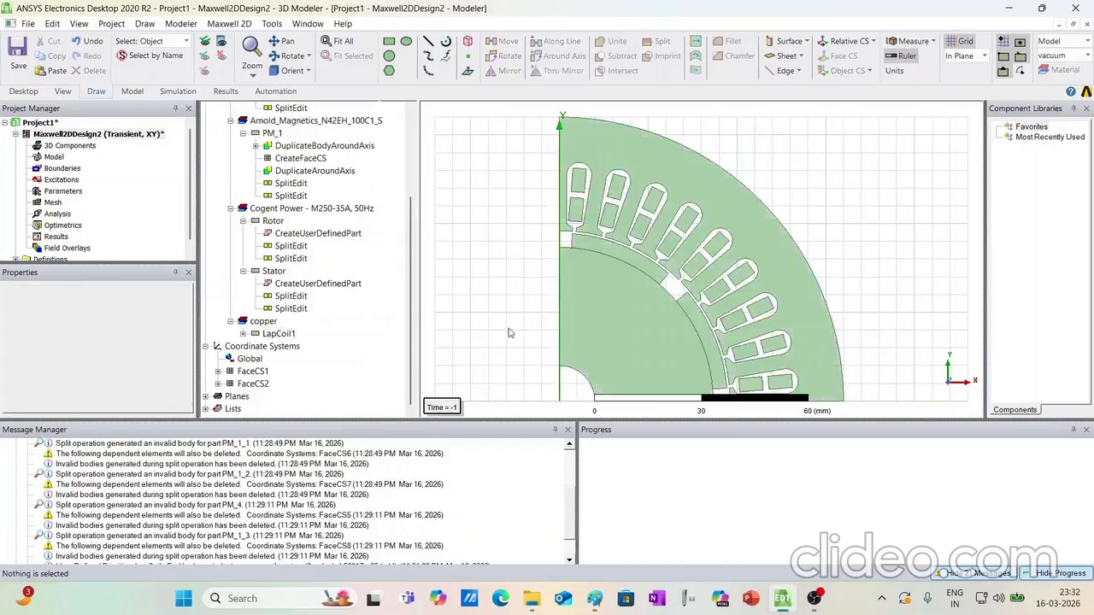
left_click(275, 336)
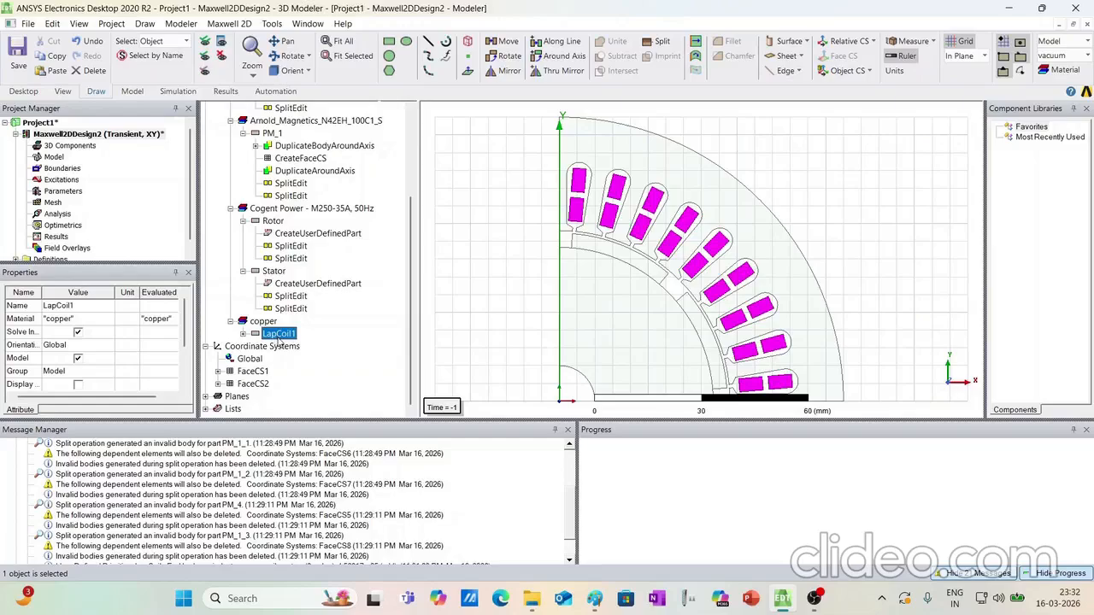
left_click(456, 337)
left_click(272, 335)
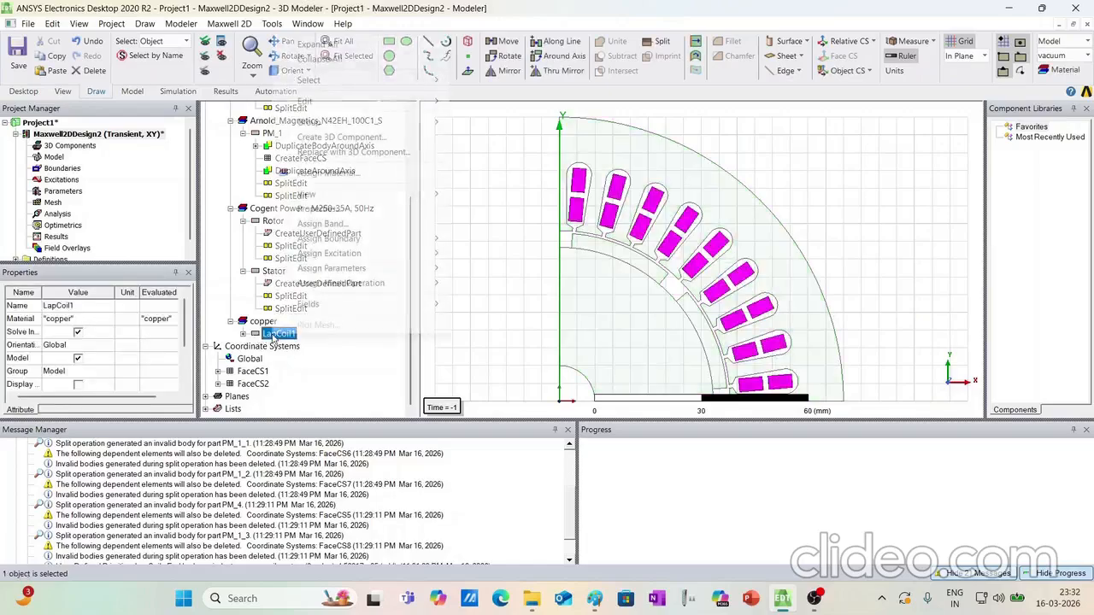
right_click(272, 335)
mouse_move(306, 101)
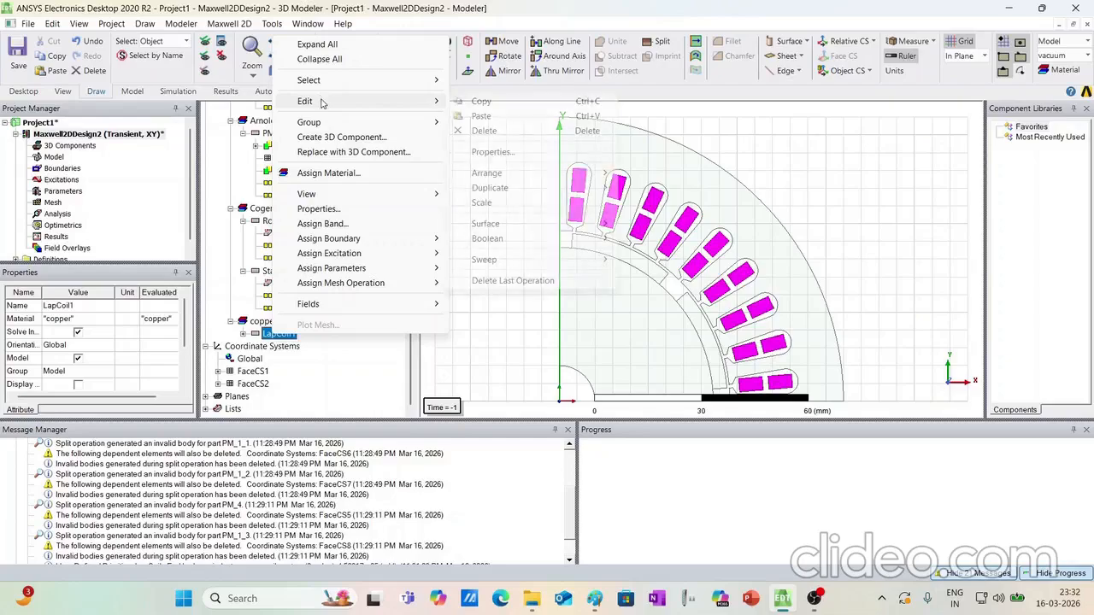
mouse_move(498, 243)
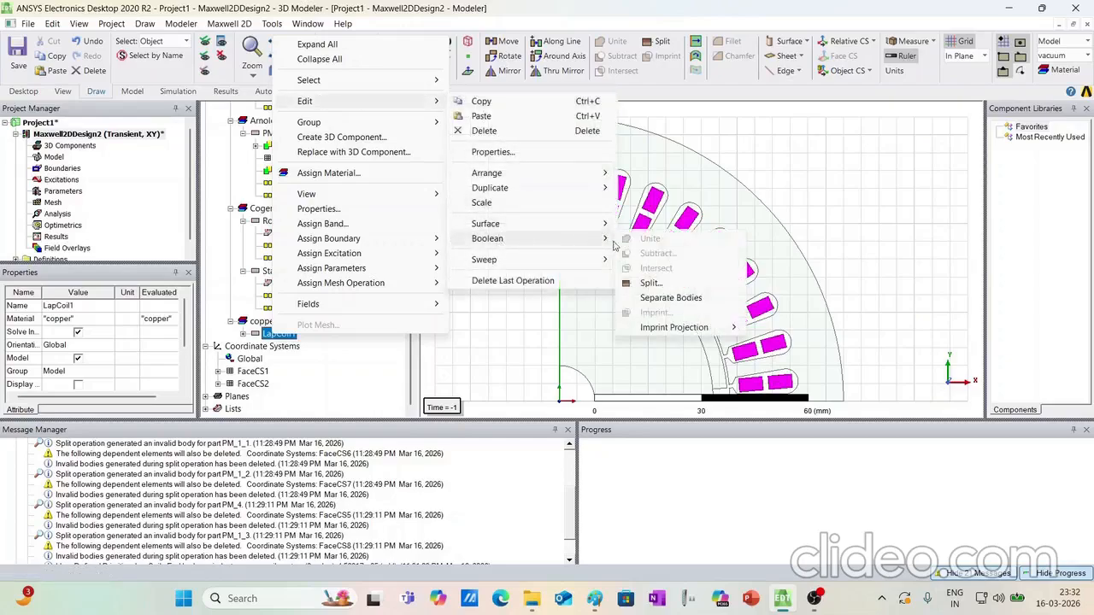
left_click(653, 301)
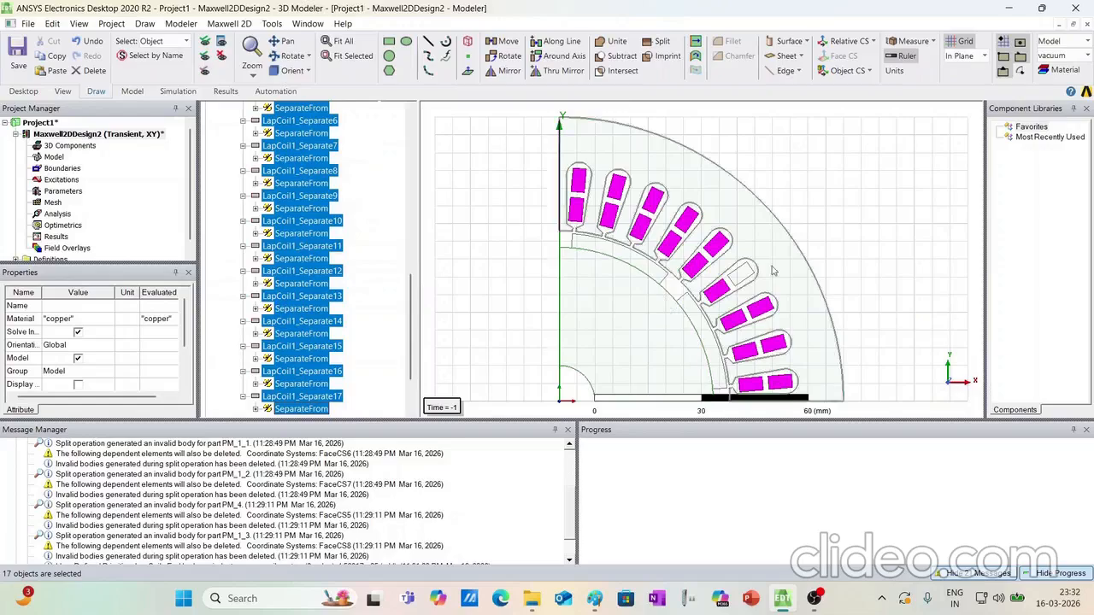
Collapse everything under Sheets in the model tree and reopen only its list of material groups
scroll(313, 290, "up", 7)
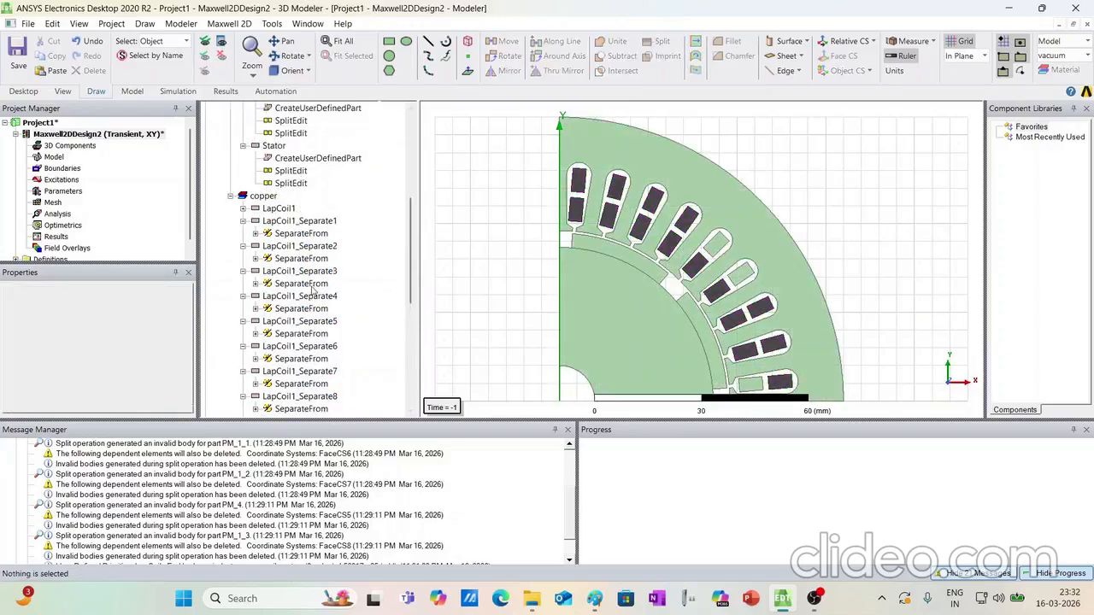
scroll(301, 288, "down", 9)
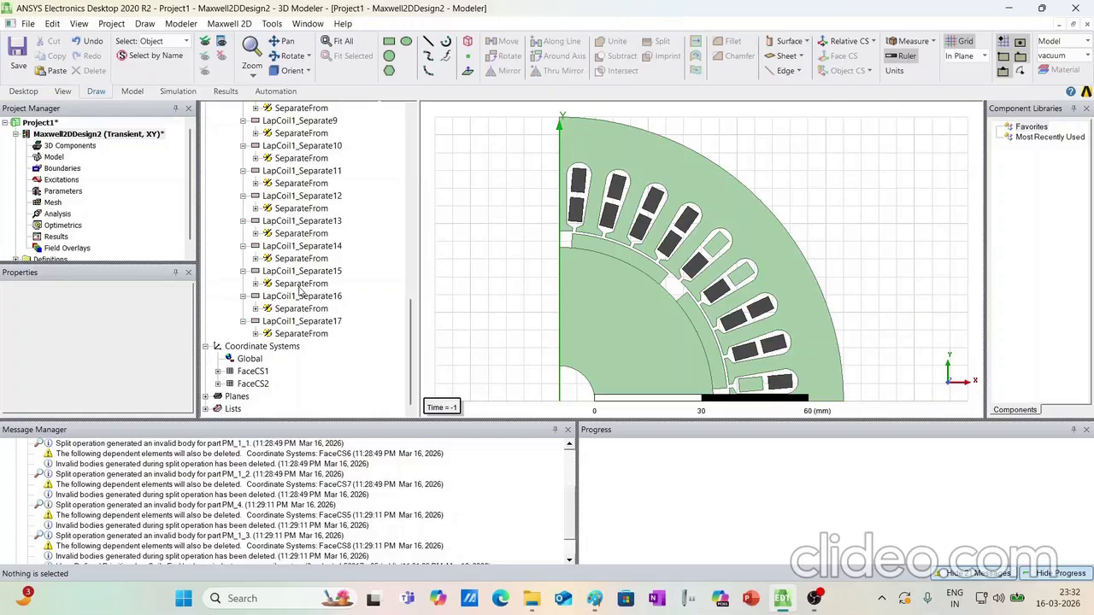
scroll(301, 291, "up", 10)
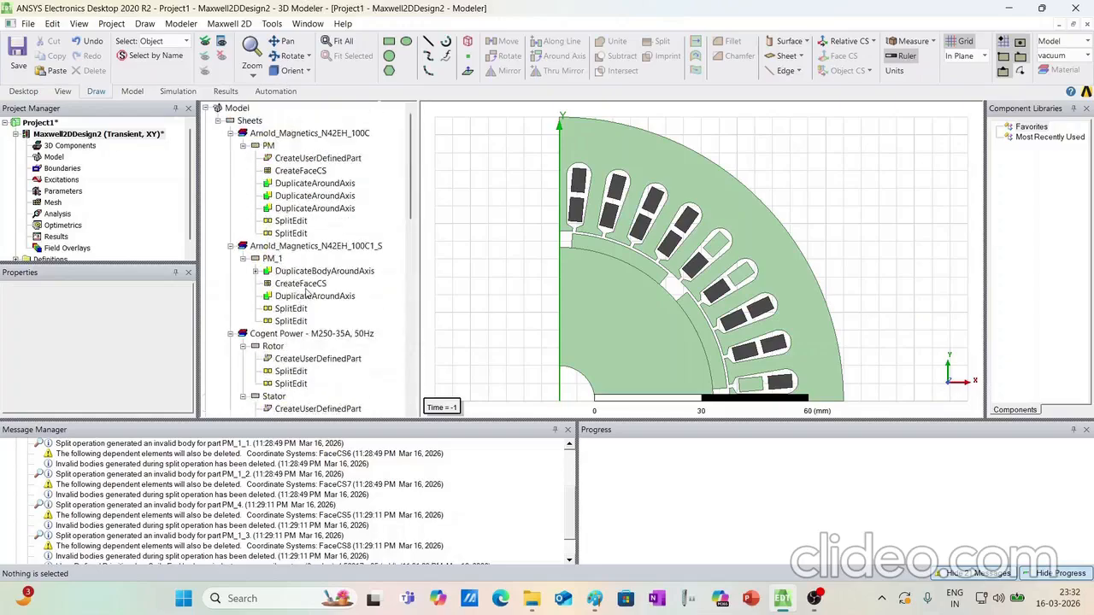
left_click(249, 120)
right_click(248, 122)
left_click(286, 145)
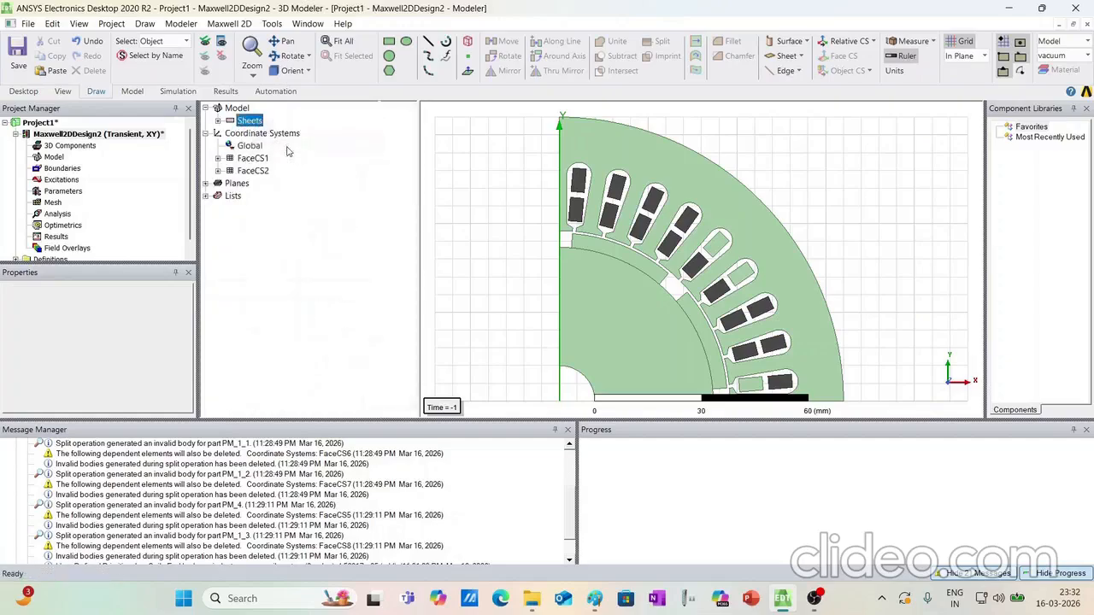
left_click(229, 122)
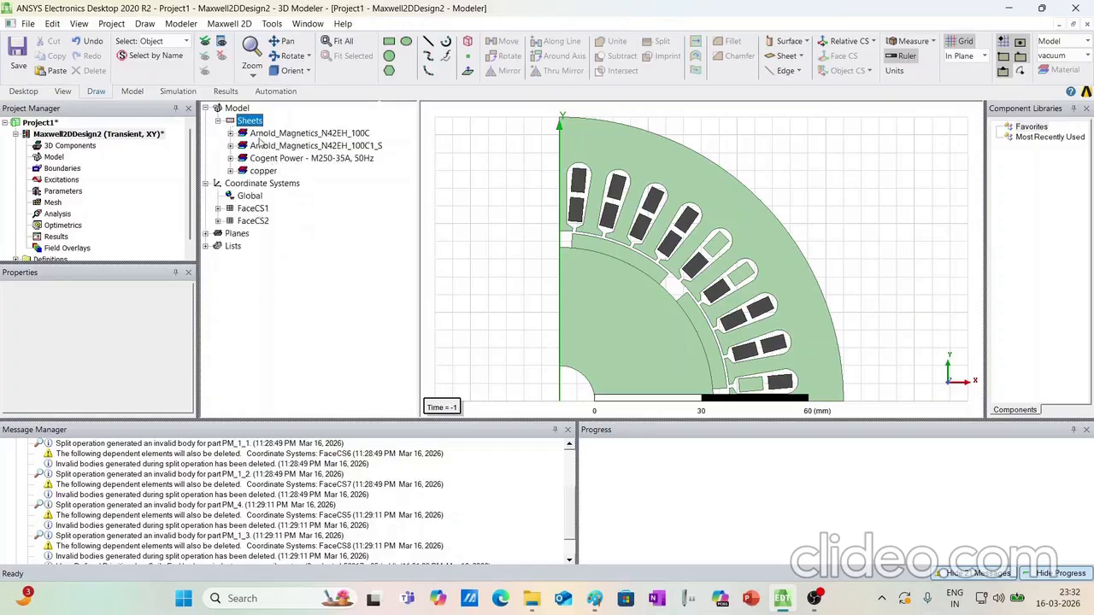
Check the objects in the copper and Cogent Power - M250-35A, 50Hz groups and save the project
left_click(230, 171)
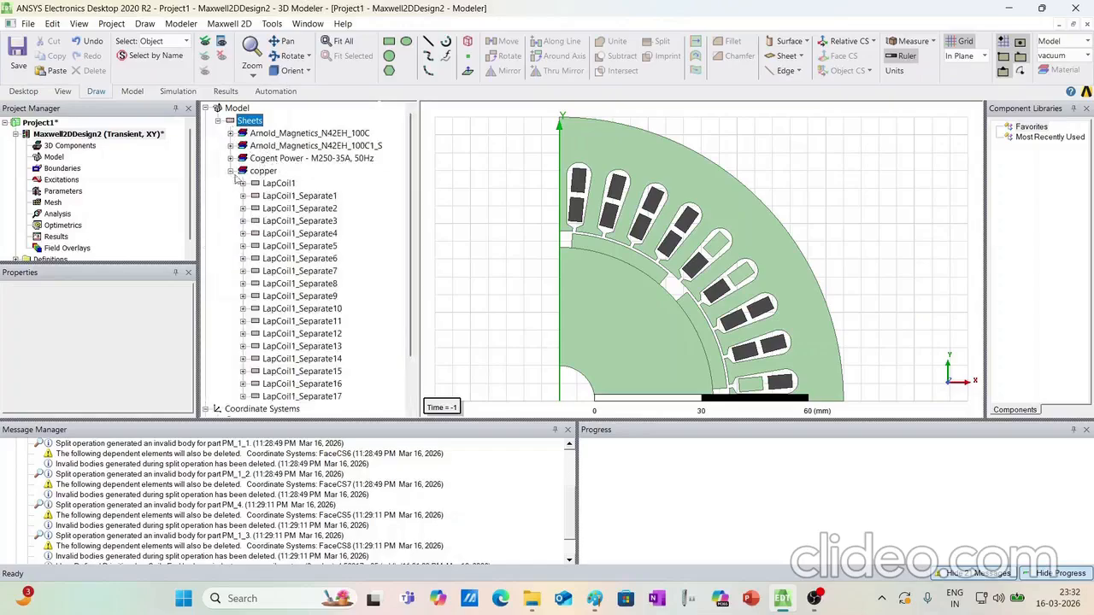
scroll(310, 233, "down", 1)
scroll(309, 232, "up", 1)
left_click(230, 171)
left_click(230, 158)
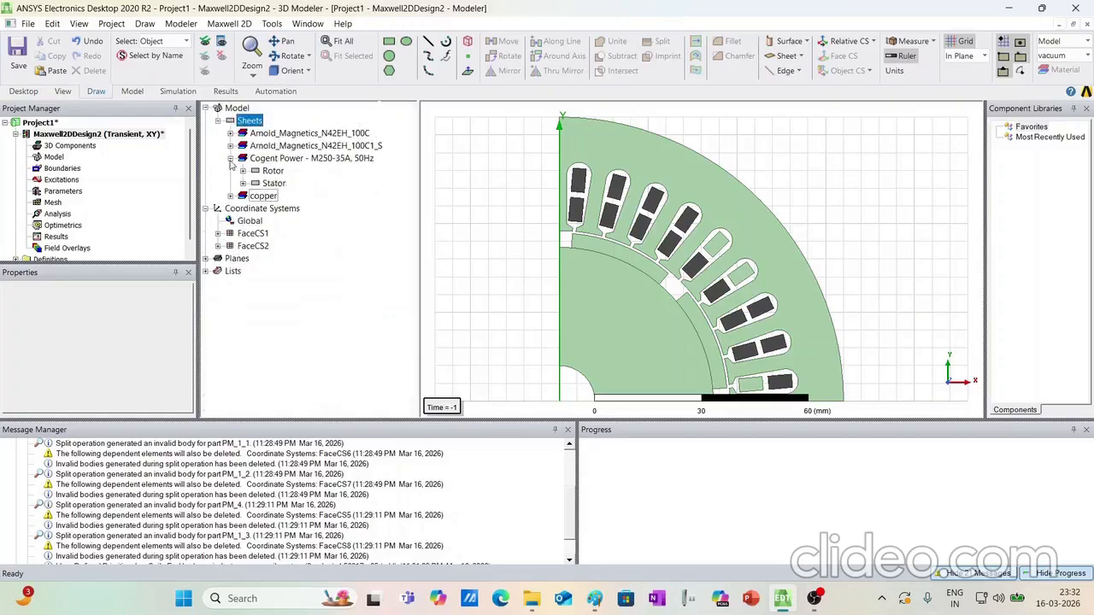
left_click(230, 158)
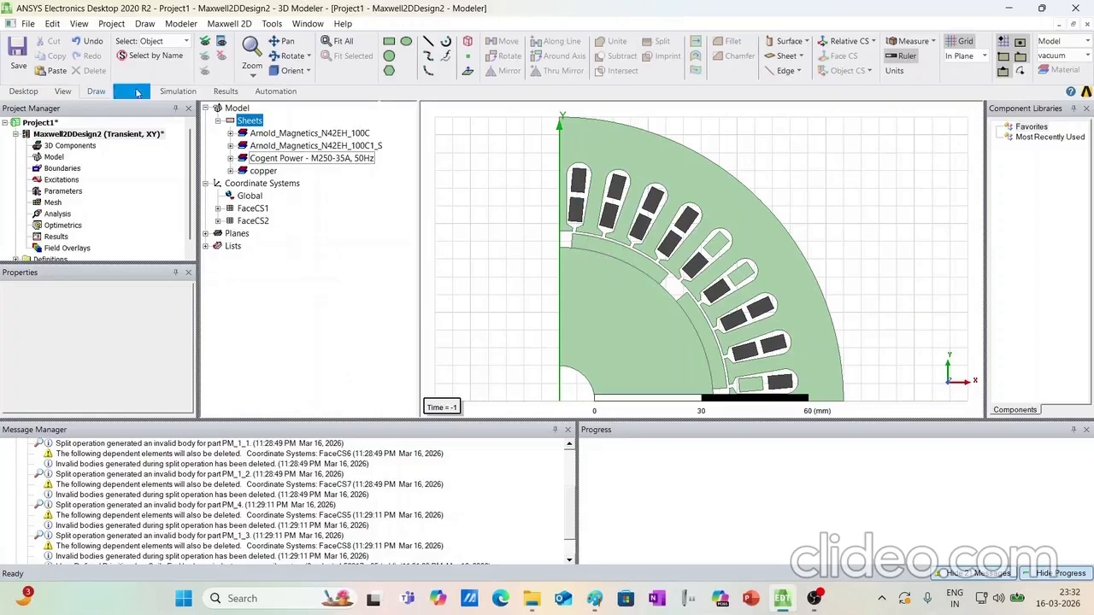
left_click(23, 51)
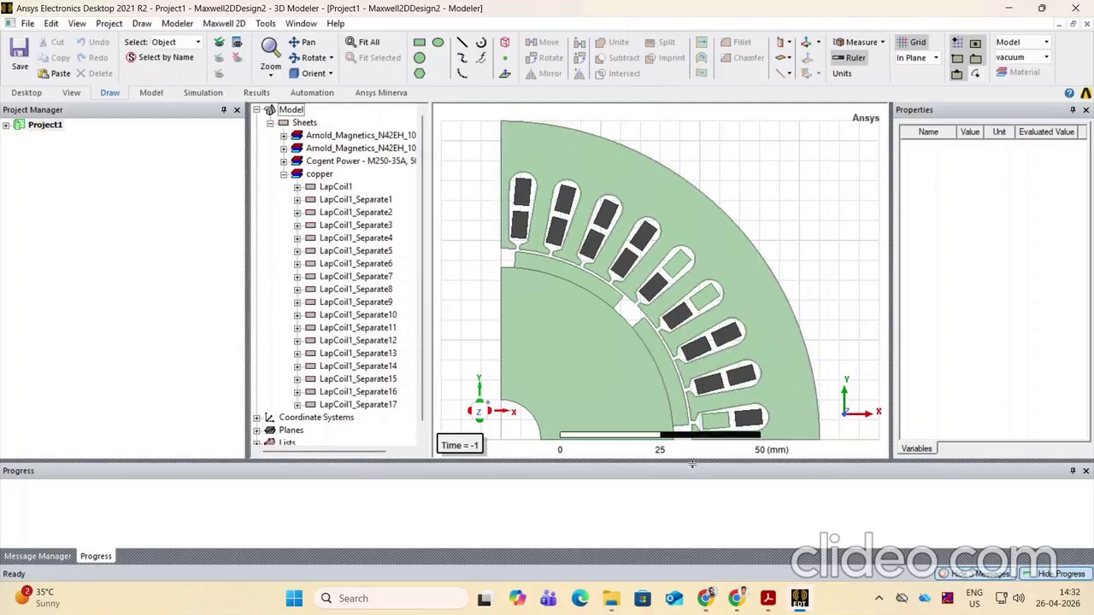
Rename to A both coil sides in slots 1 and 6 from the X axis, plus the inner in slot 2 and outer in slot 5
left_click_drag(693, 463, 688, 504)
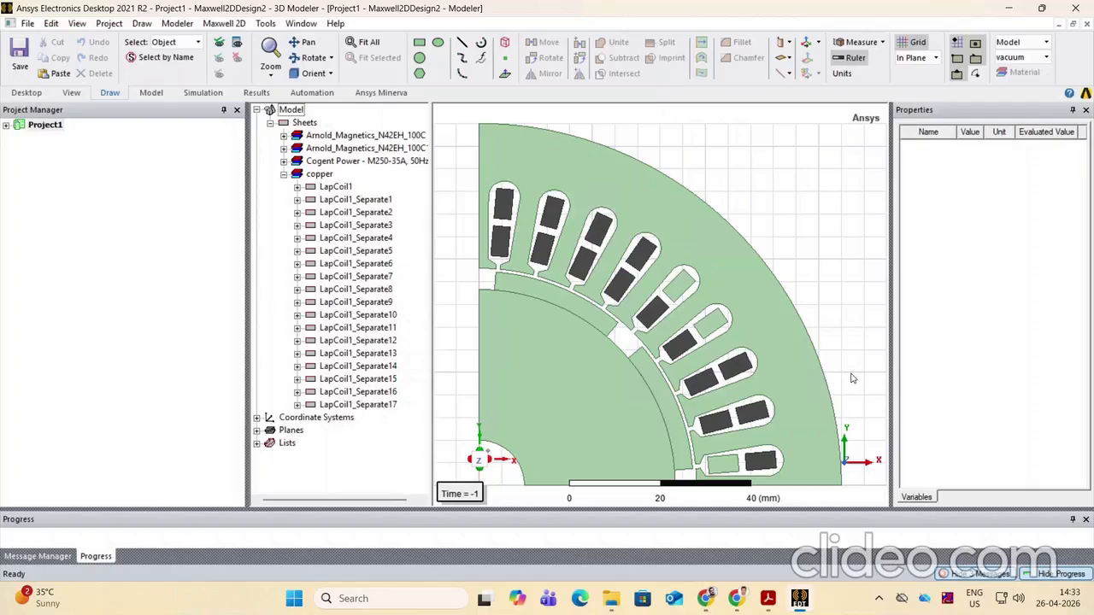
left_click(724, 473)
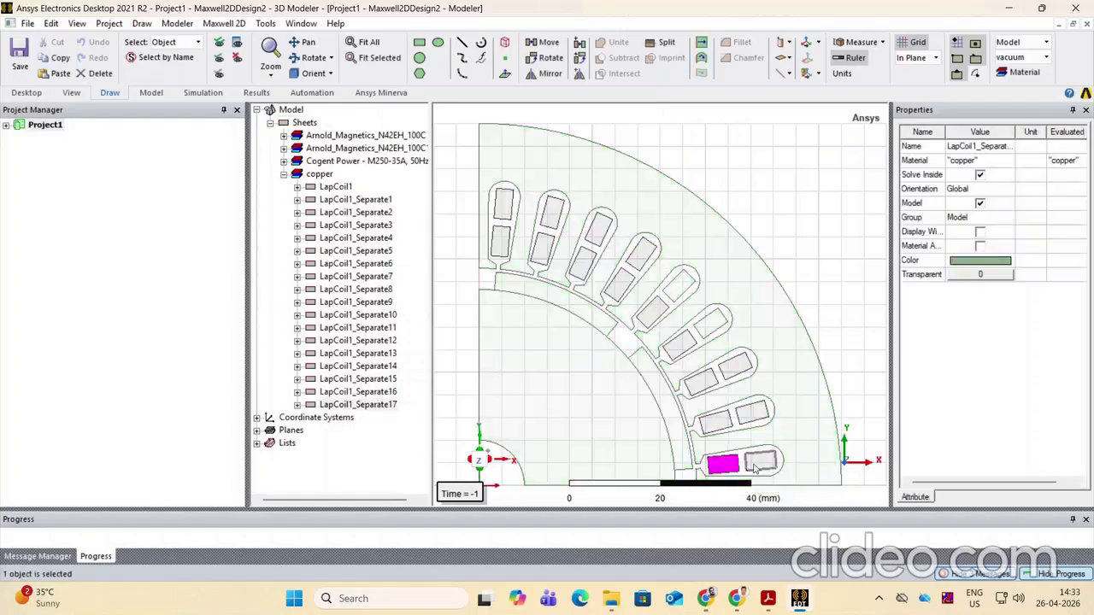
left_click(760, 464, "ctrl")
left_click(719, 426, "ctrl")
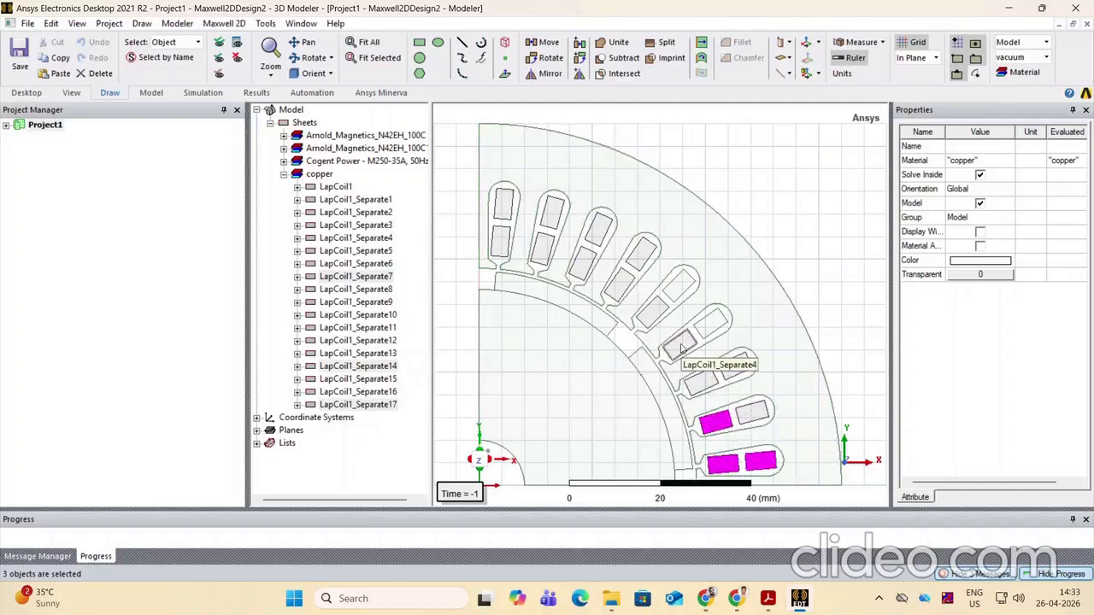
left_click(679, 286, "ctrl")
left_click(621, 287, "ctrl")
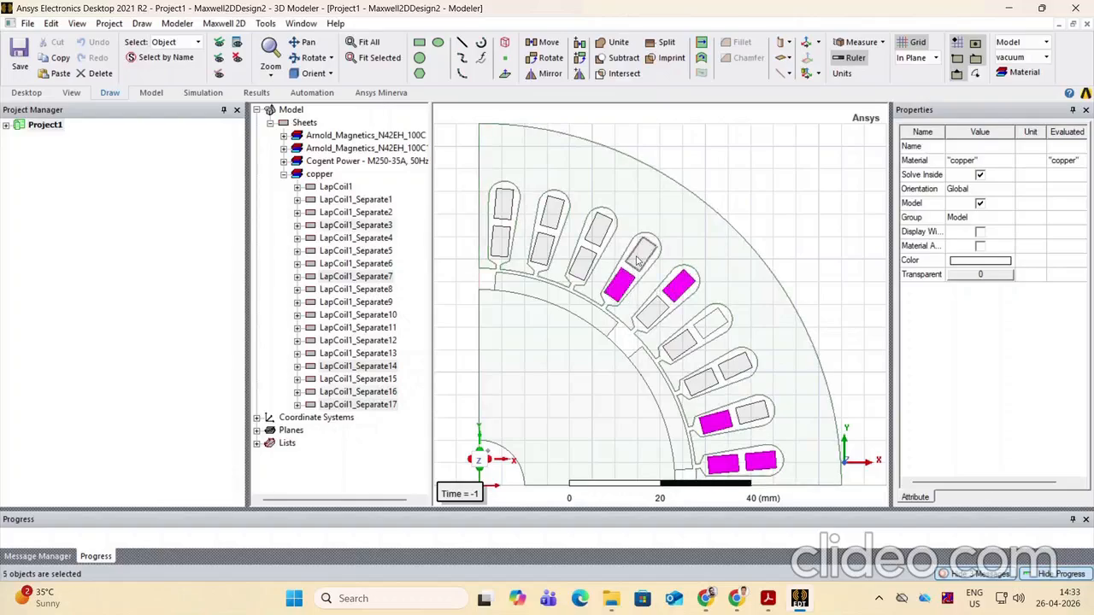
left_click(639, 259, "ctrl")
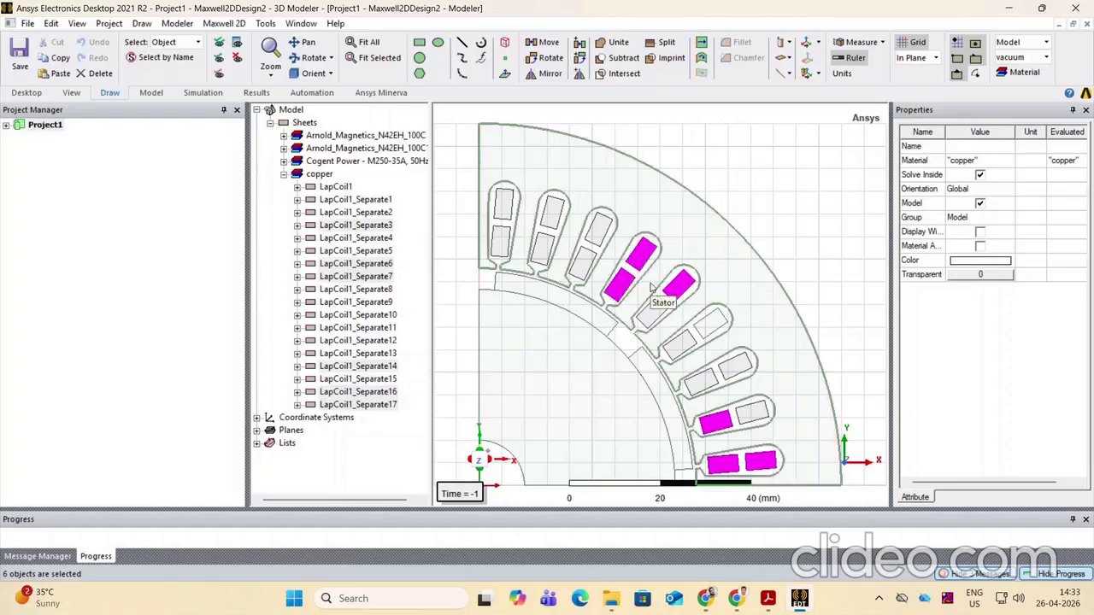
left_click(963, 147)
type("A")
key("Return")
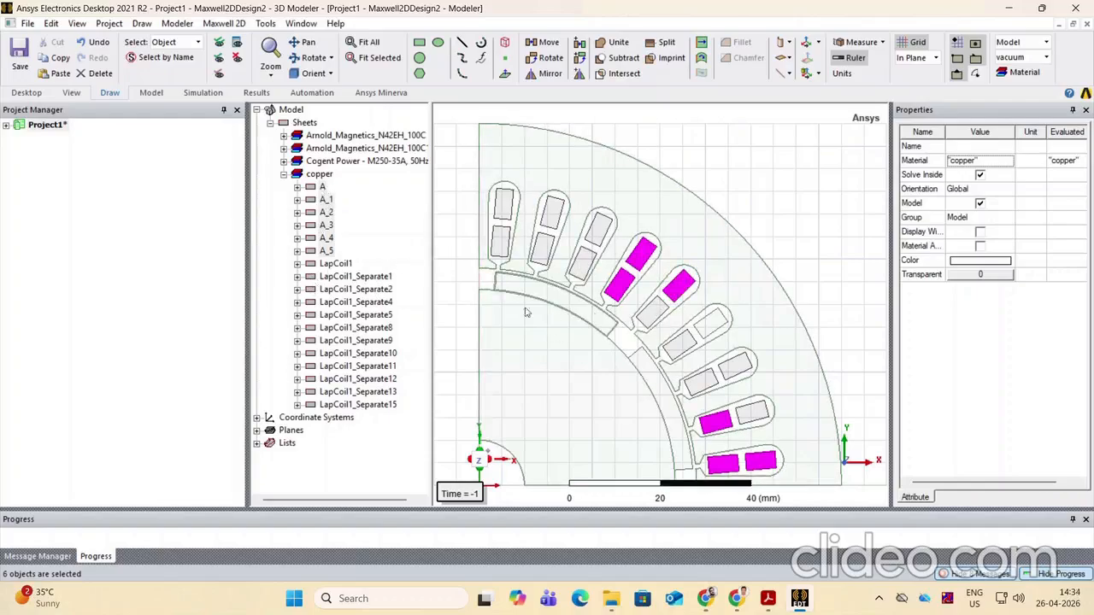
left_click(866, 343)
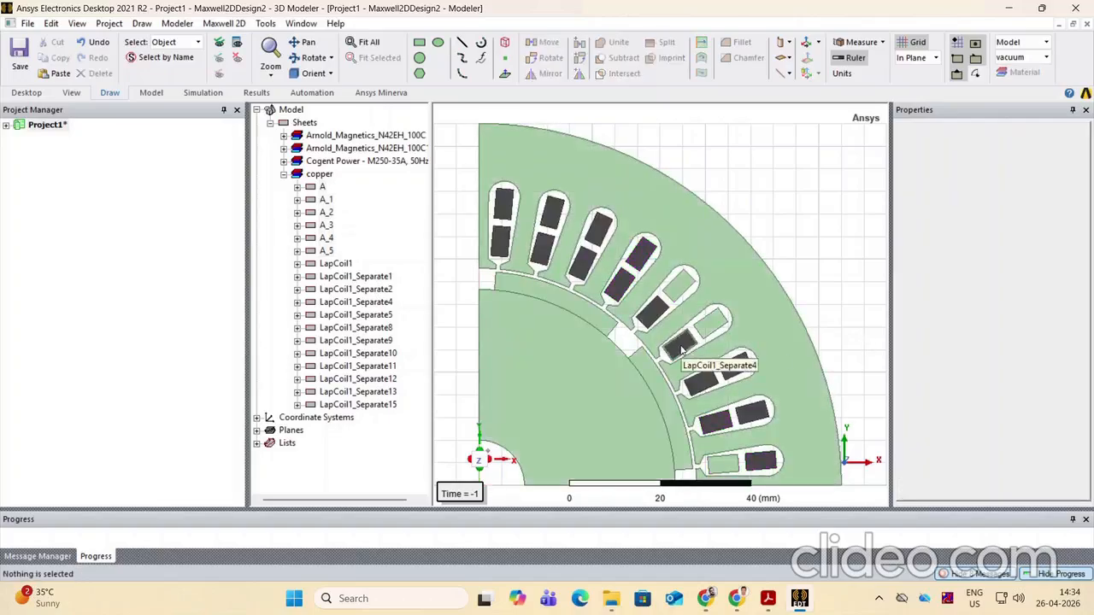
Rename to B both coil sides in slots 4 and 9 from the X axis, plus the inner in slot 5 and outer in slot 8
left_click(681, 348)
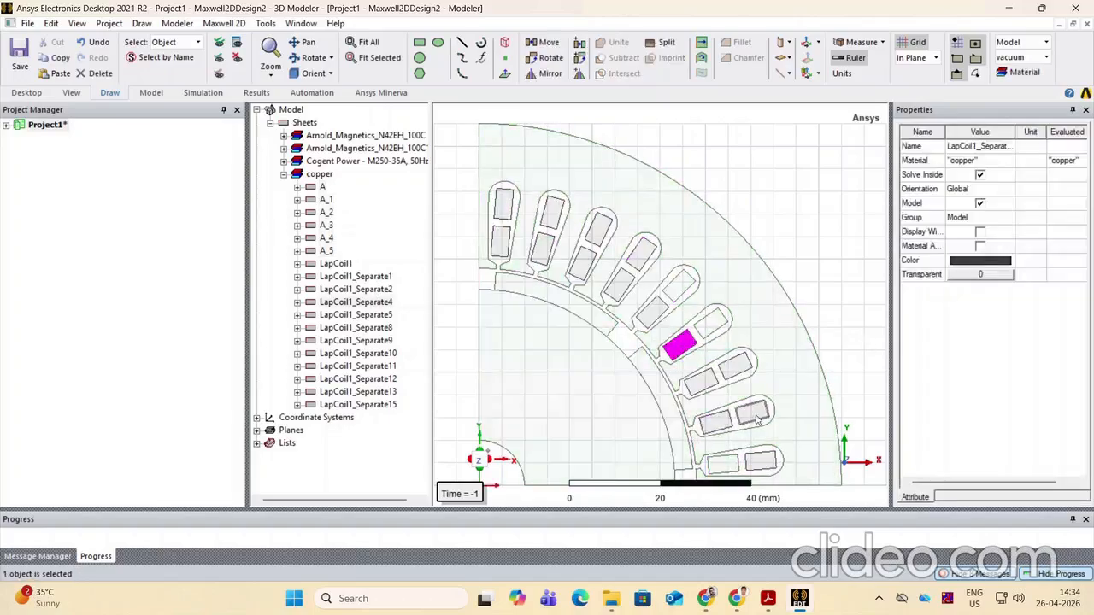
left_click(713, 327, "ctrl")
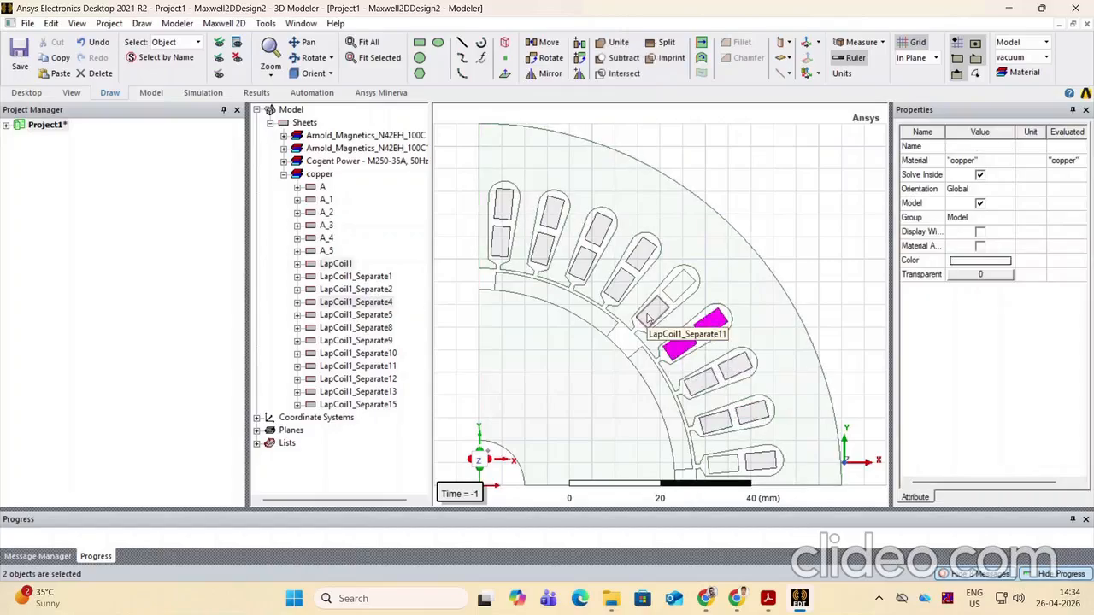
left_click(650, 313, "ctrl")
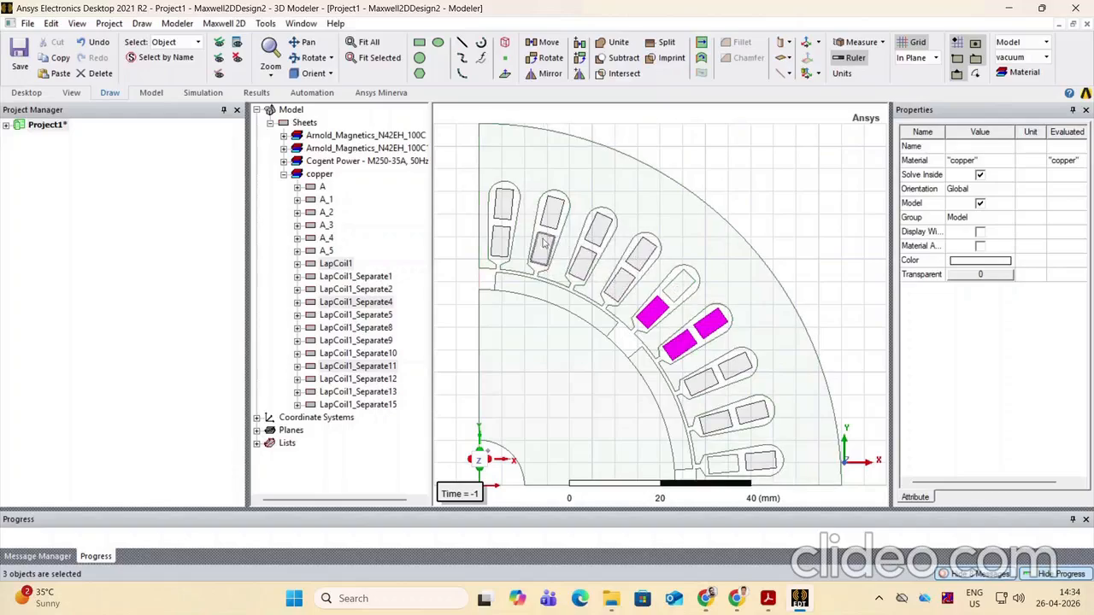
left_click(553, 214, "ctrl")
left_click(504, 203, "ctrl")
left_click(501, 240, "ctrl")
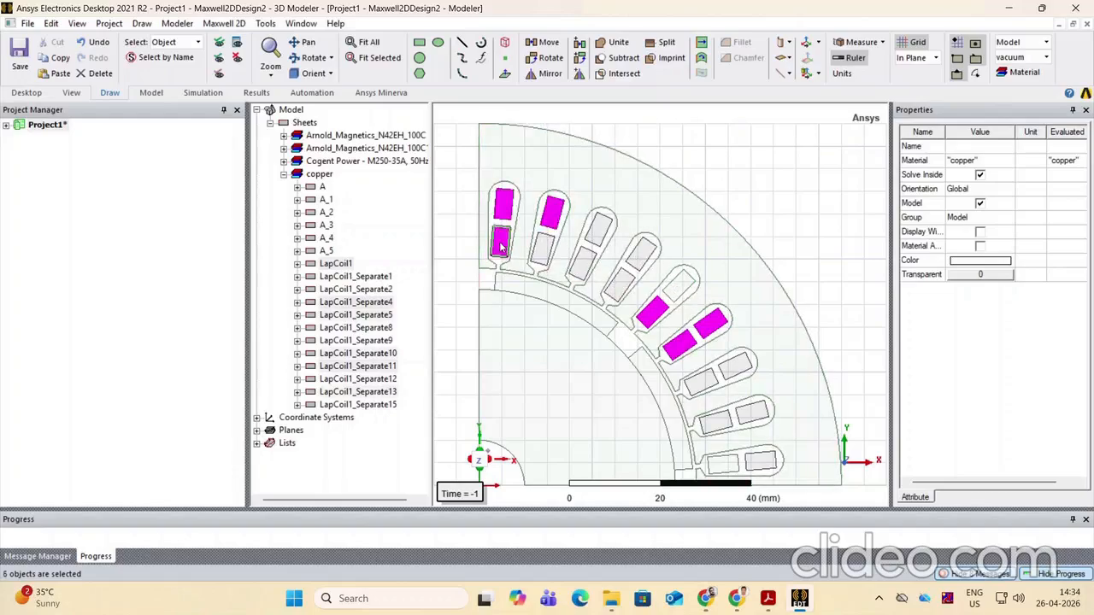
left_click(952, 146)
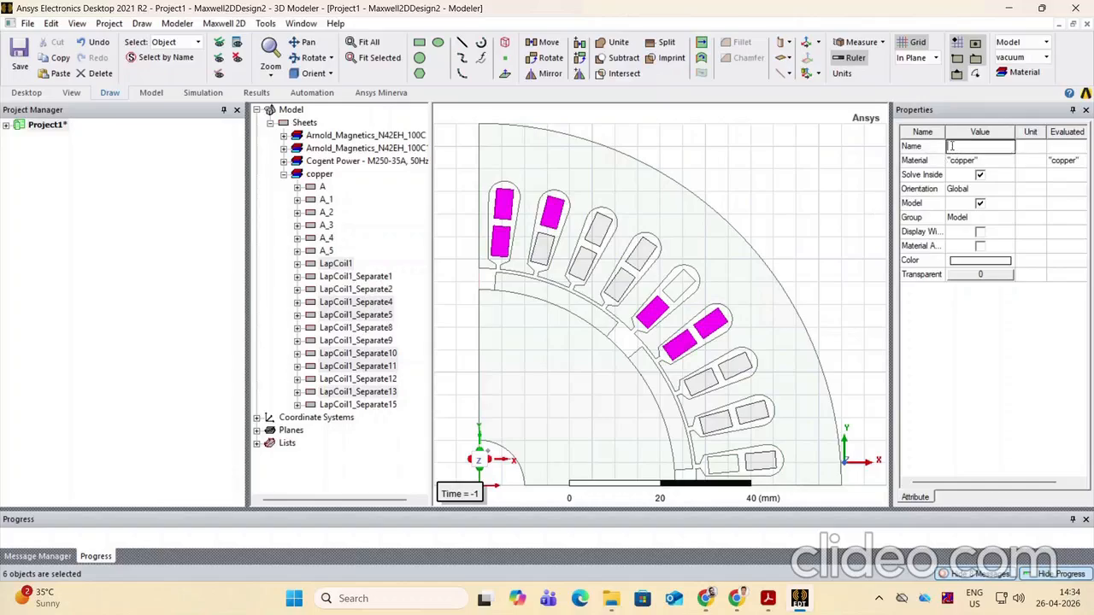
type("B")
key("Return")
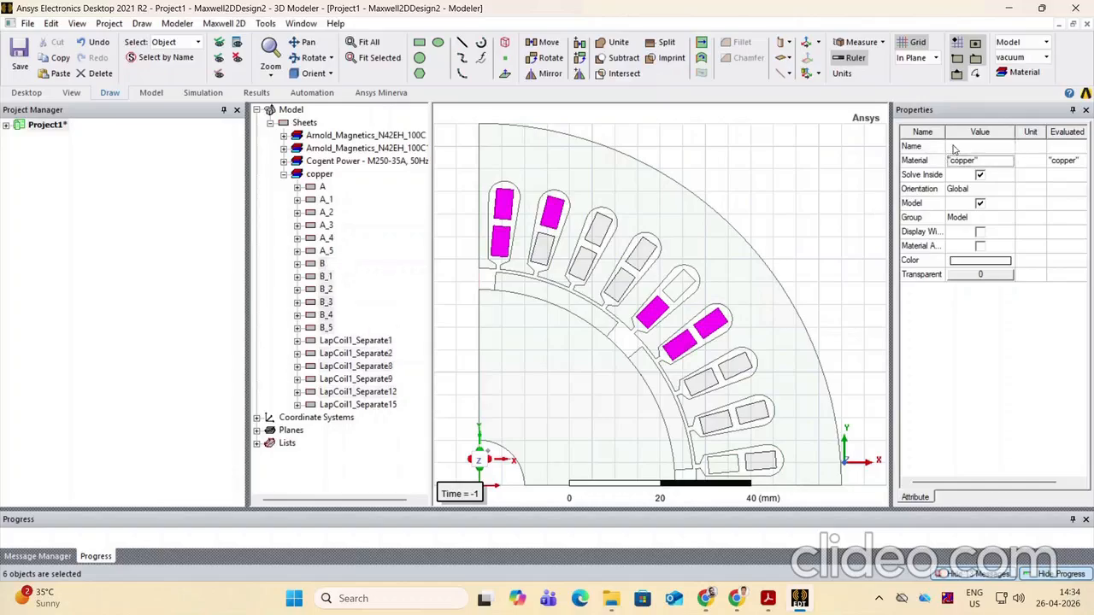
left_click(831, 285)
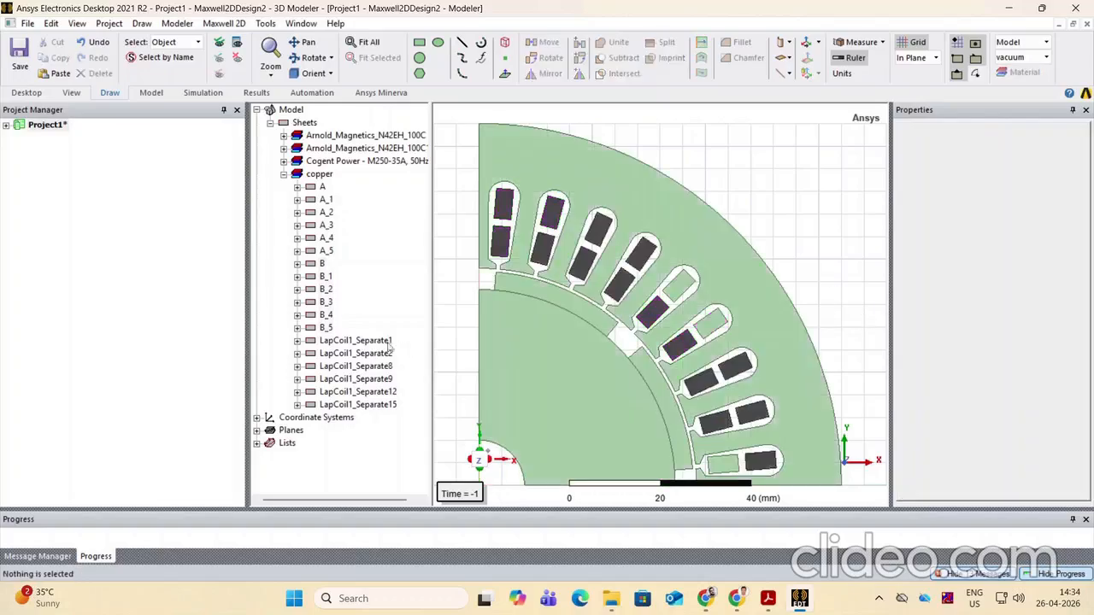
Rename the six remaining LapCoil1_Separate objects in the copper group to C
left_click(352, 342)
left_click(341, 406, "shift")
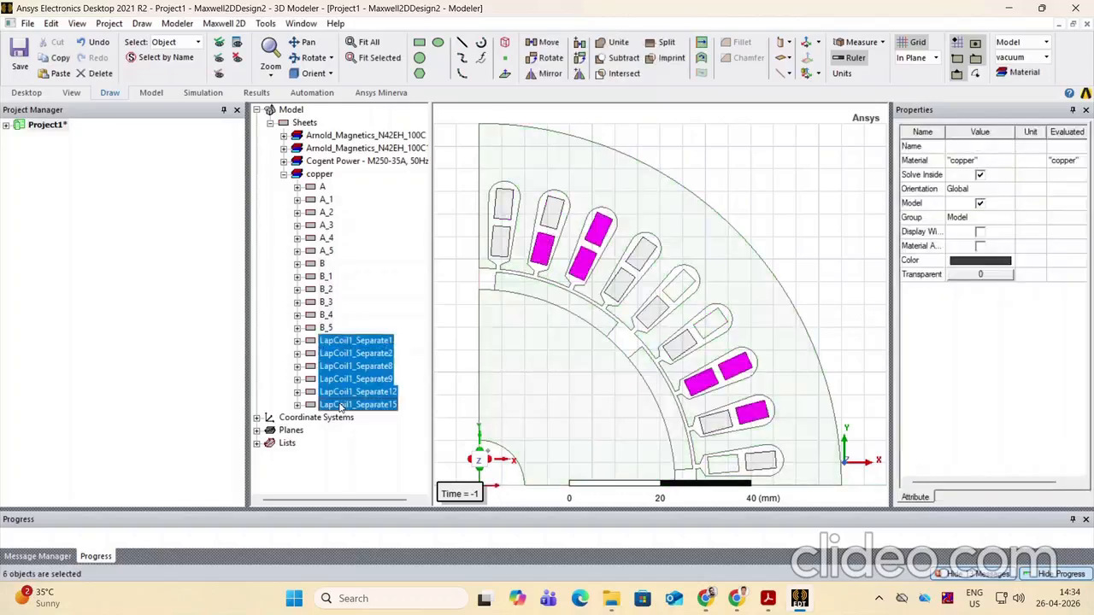
left_click(964, 145)
type("C")
key("Return")
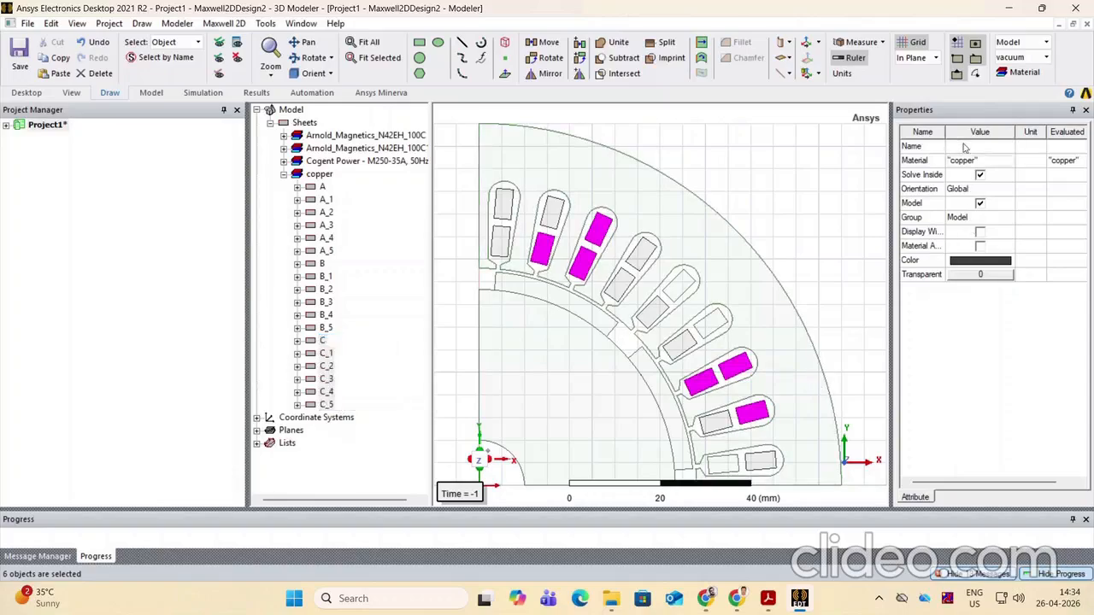
left_click(822, 229)
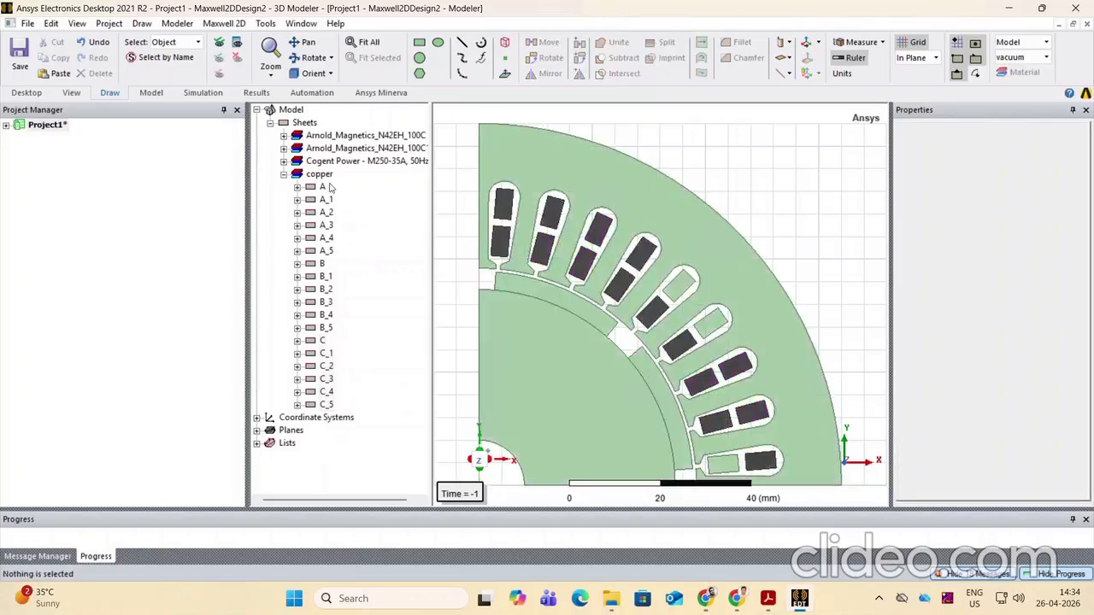
Set the colour of the six phase A coil sides, A to A_5, to red
left_click(323, 189)
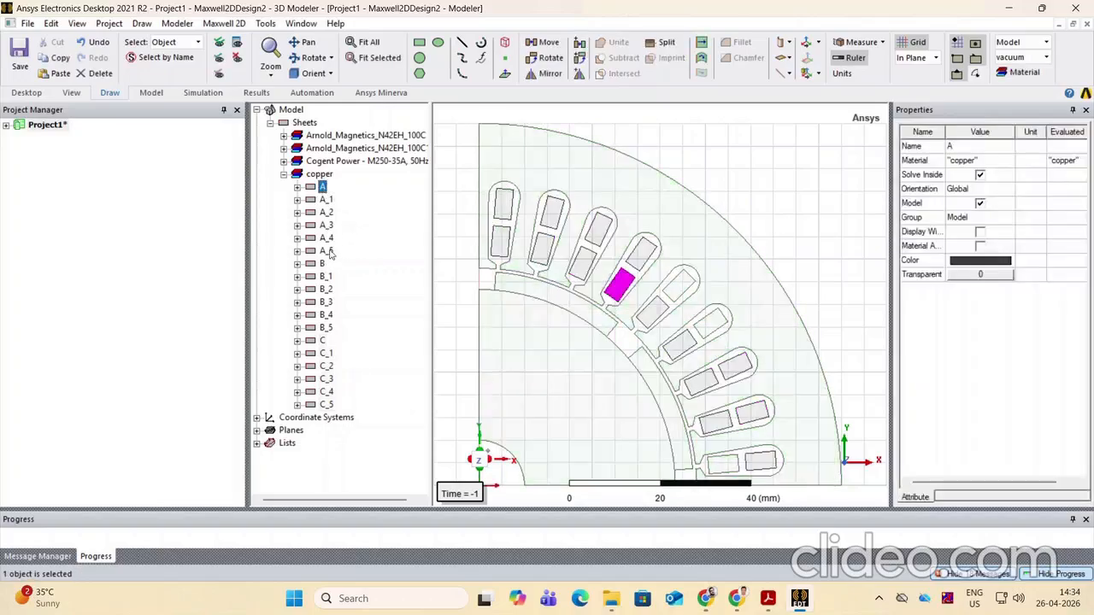
left_click(325, 251, "shift")
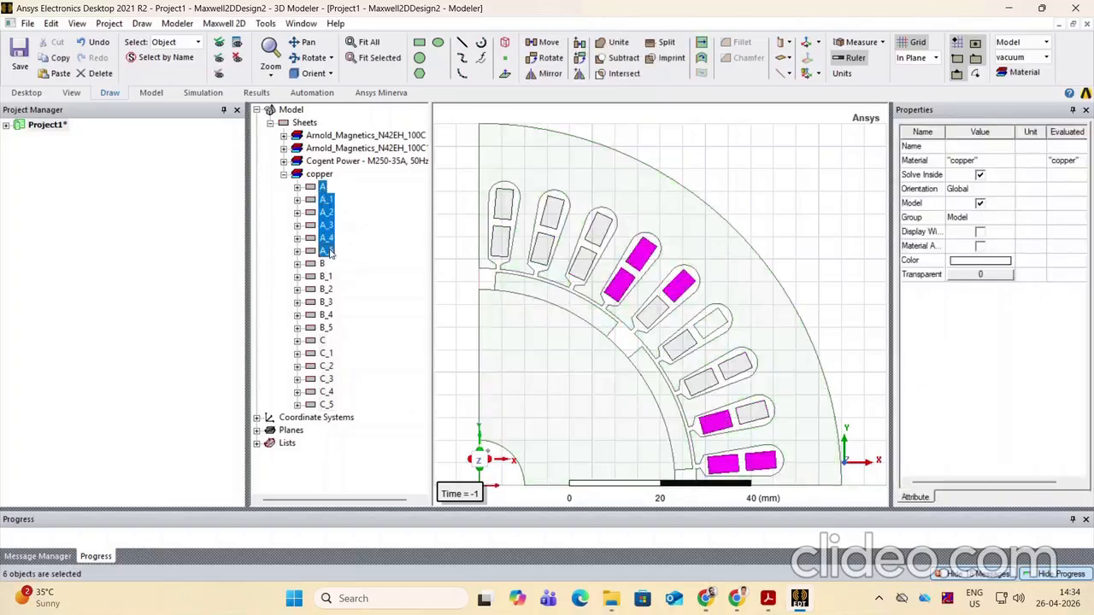
left_click(980, 261)
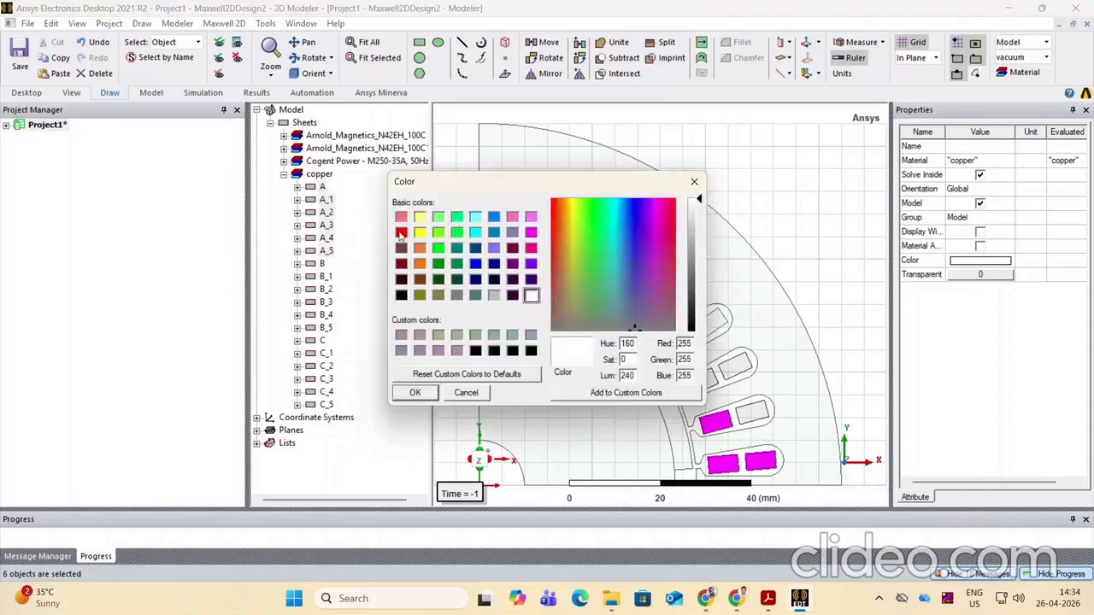
left_click(401, 232)
left_click(423, 396)
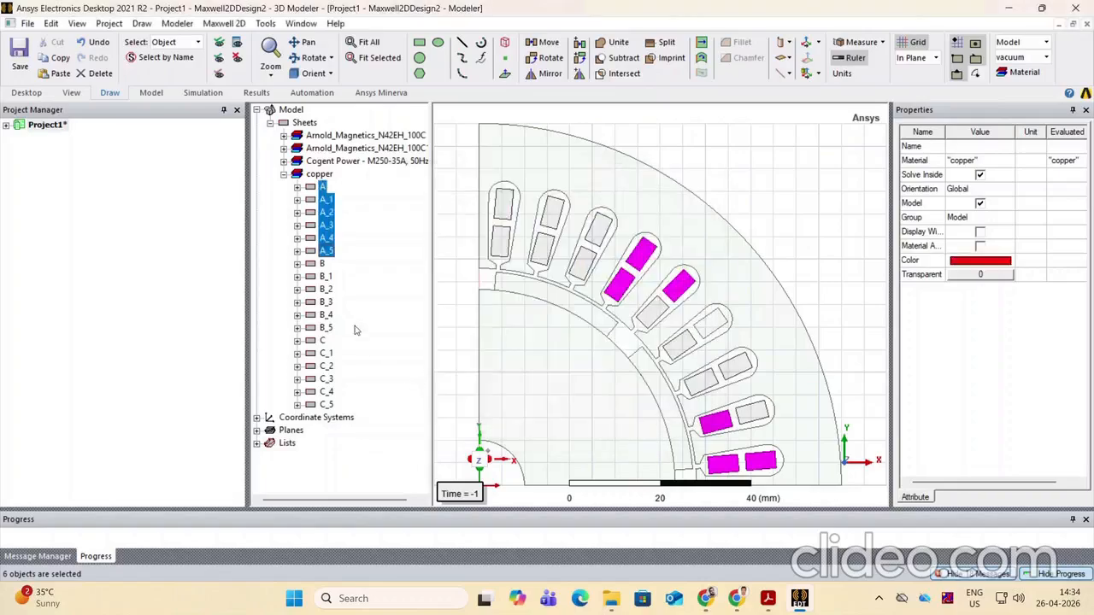
Set the colour of the six phase B coil sides, B to B_5, to yellow
left_click(322, 266)
left_click(326, 328, "shift")
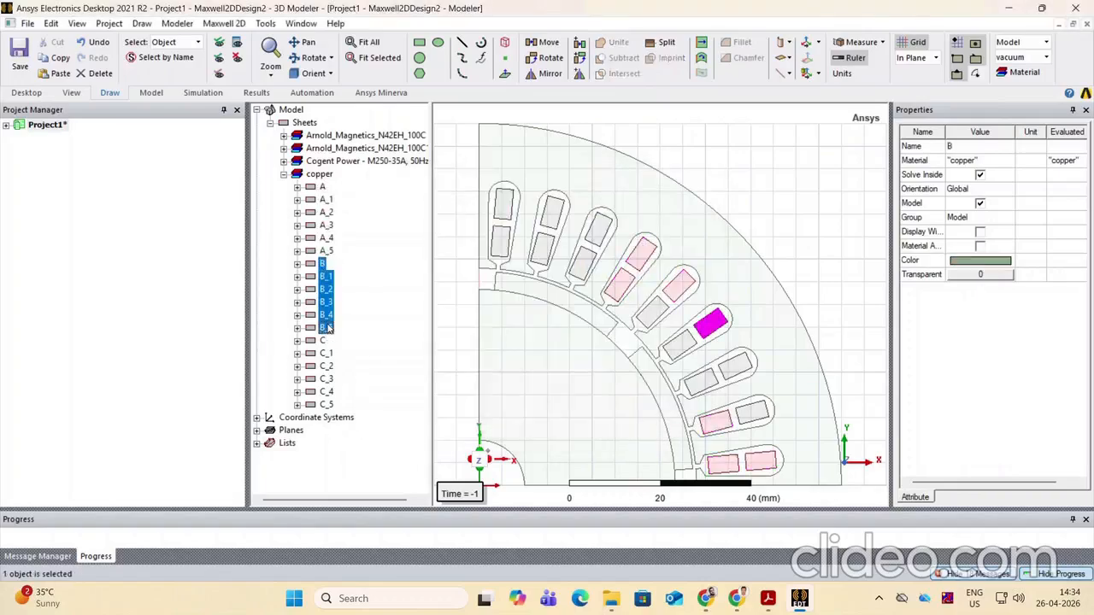
left_click(959, 264)
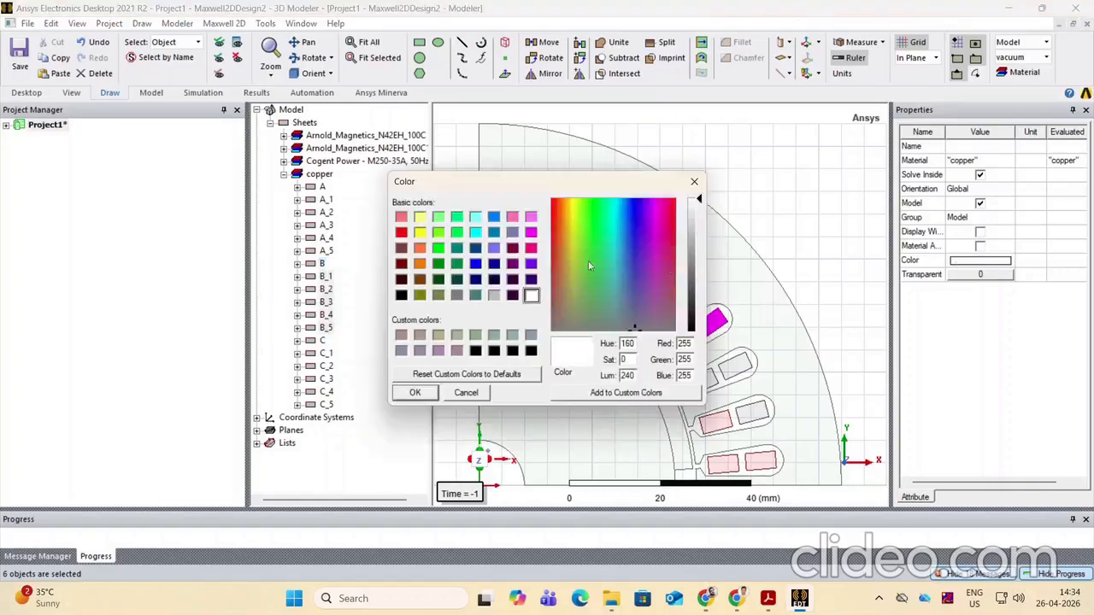
left_click(420, 233)
left_click(415, 392)
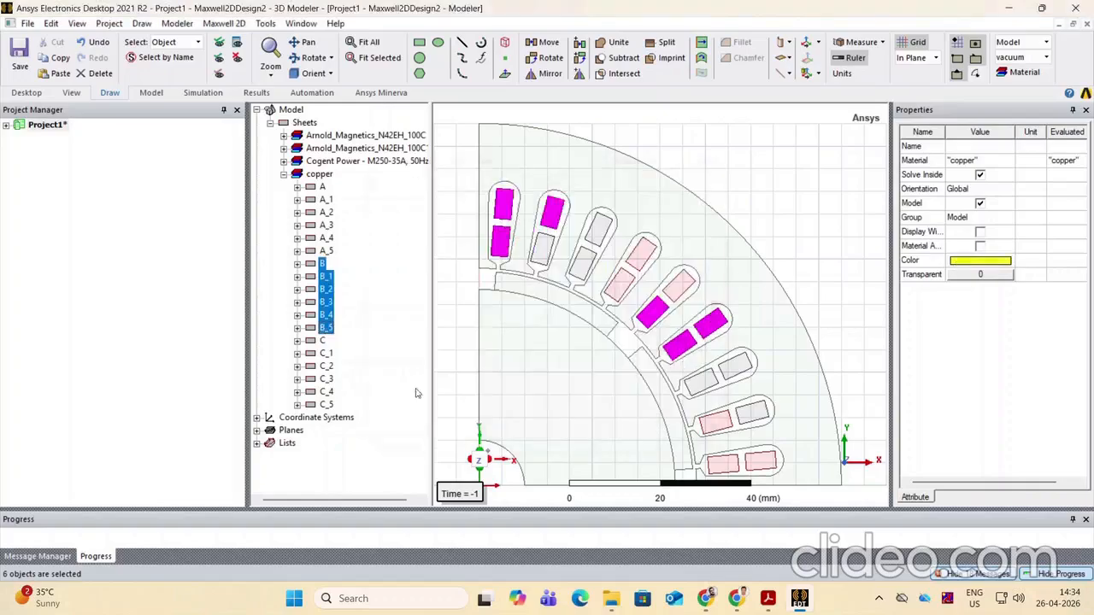
Set the colour of the six phase C coil sides, C to C_5, to blue and clear the selection
left_click(323, 341)
left_click(326, 404, "shift")
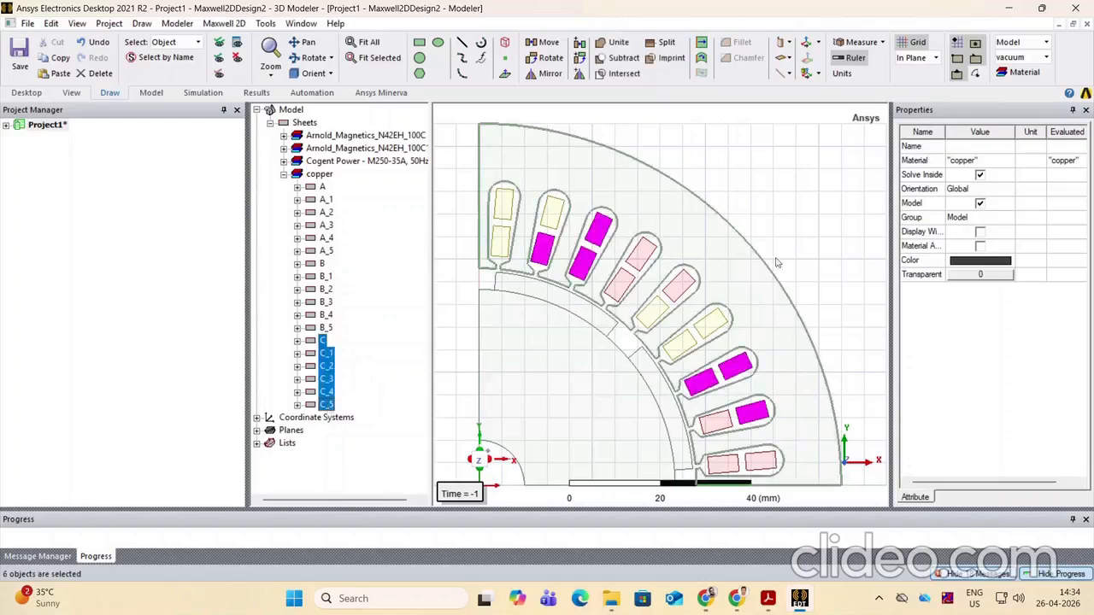
left_click(965, 265)
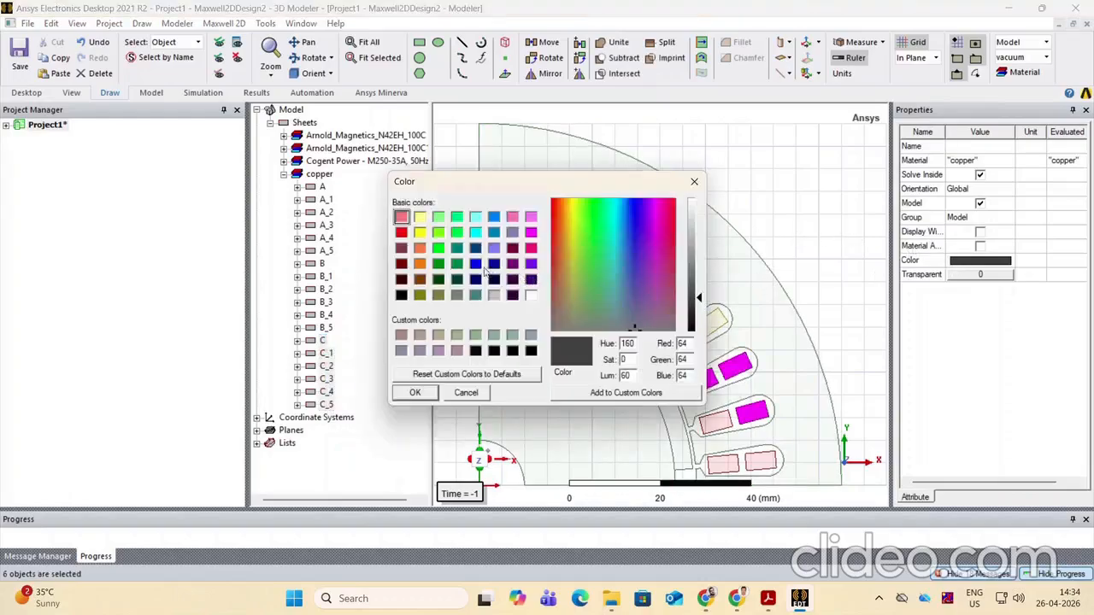
left_click(475, 264)
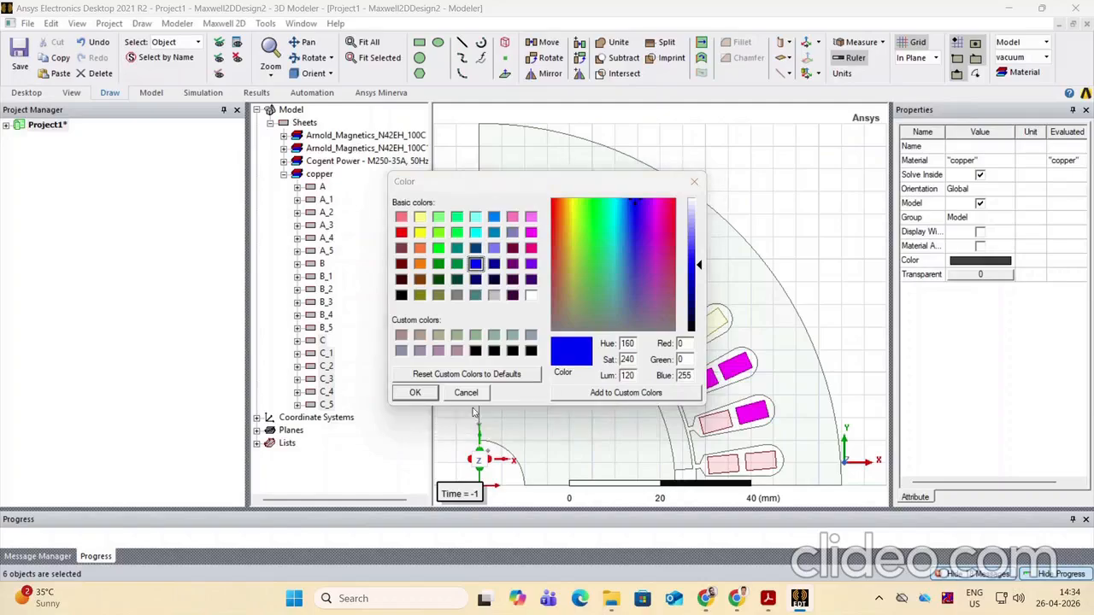
left_click(414, 392)
left_click(825, 306)
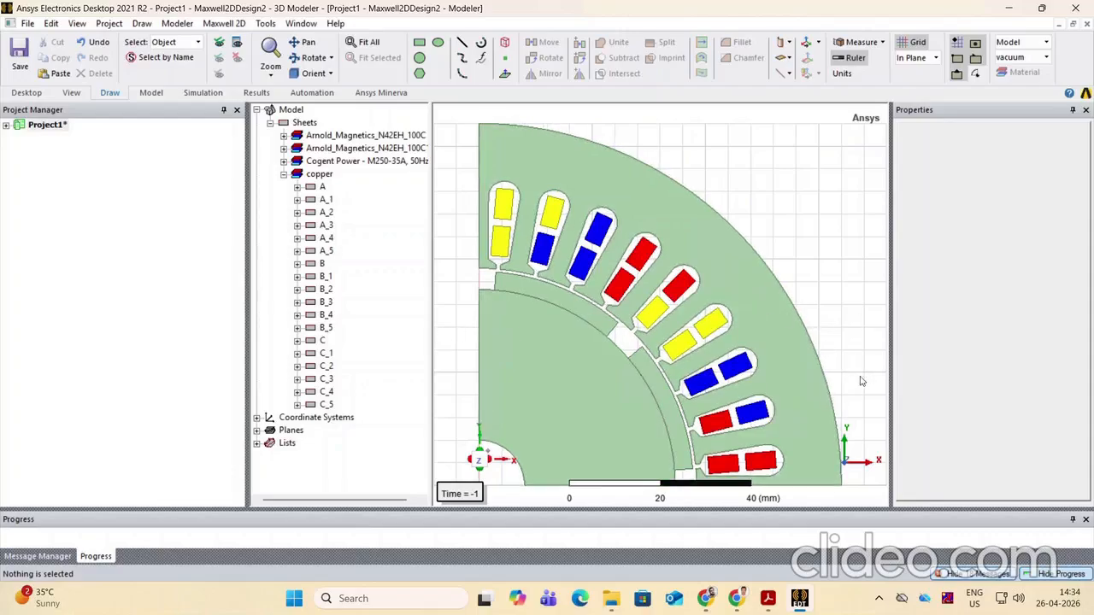
Give A coils in slots 1–2, B in 4–5 and C in 7–8 from the X axis positive coil excitation with Tc conductors, defining Tc as 1
left_click(718, 424)
left_click(723, 464, "ctrl")
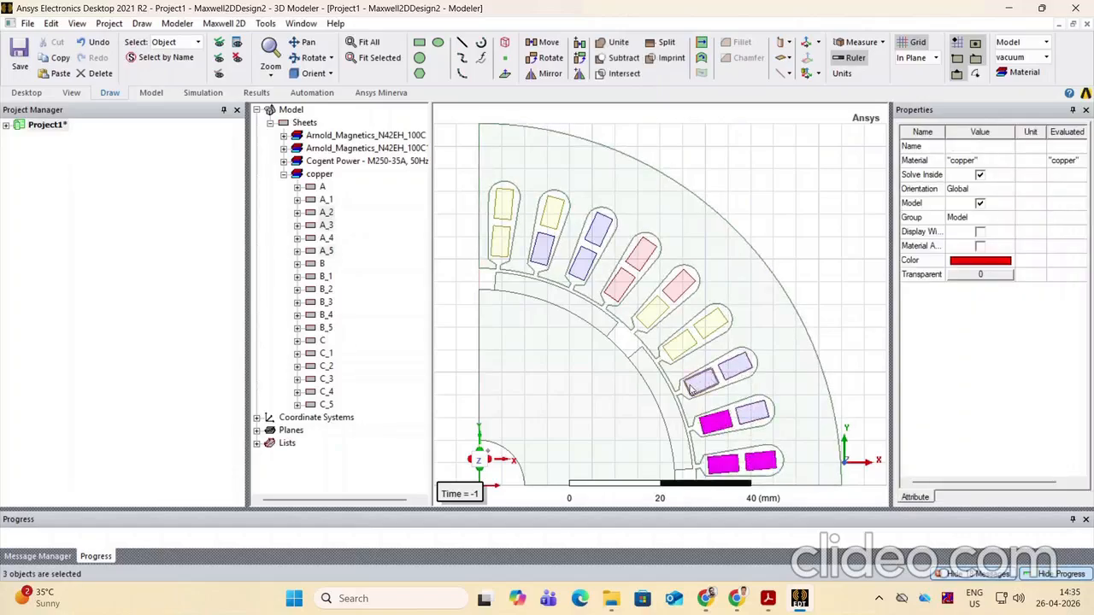
left_click(681, 345, "ctrl")
left_click(712, 323, "ctrl")
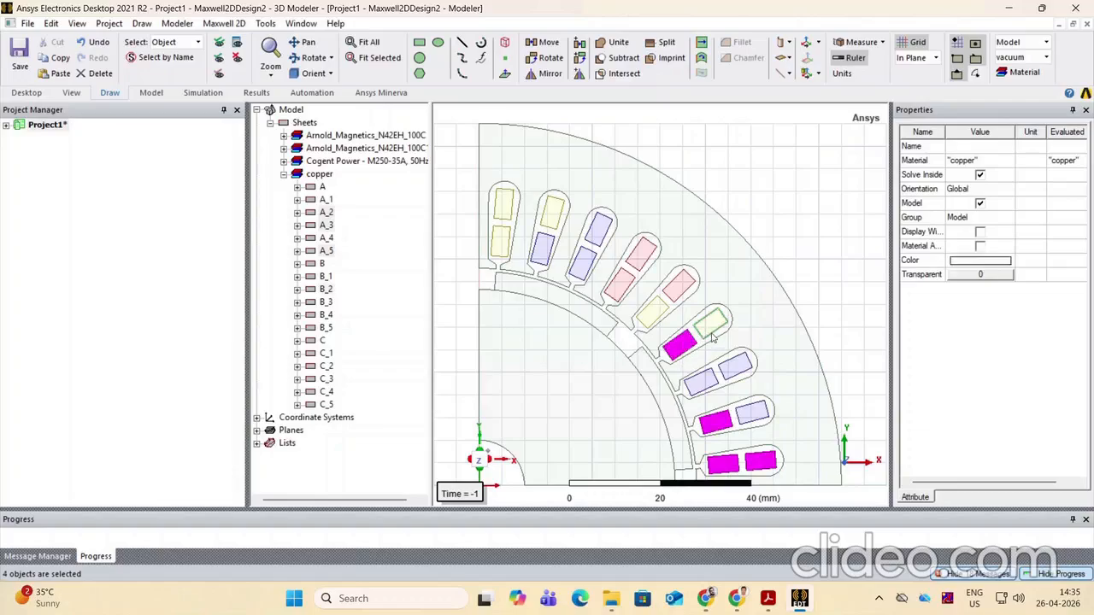
left_click(660, 316, "ctrl")
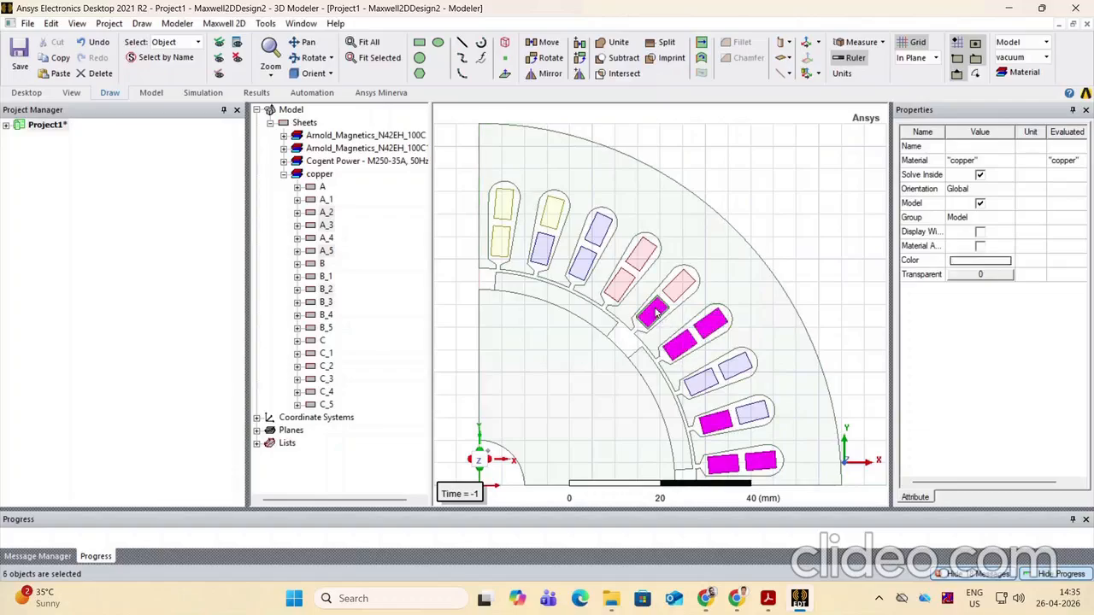
left_click(580, 265, "ctrl")
left_click(599, 229, "ctrl")
left_click(541, 249, "ctrl")
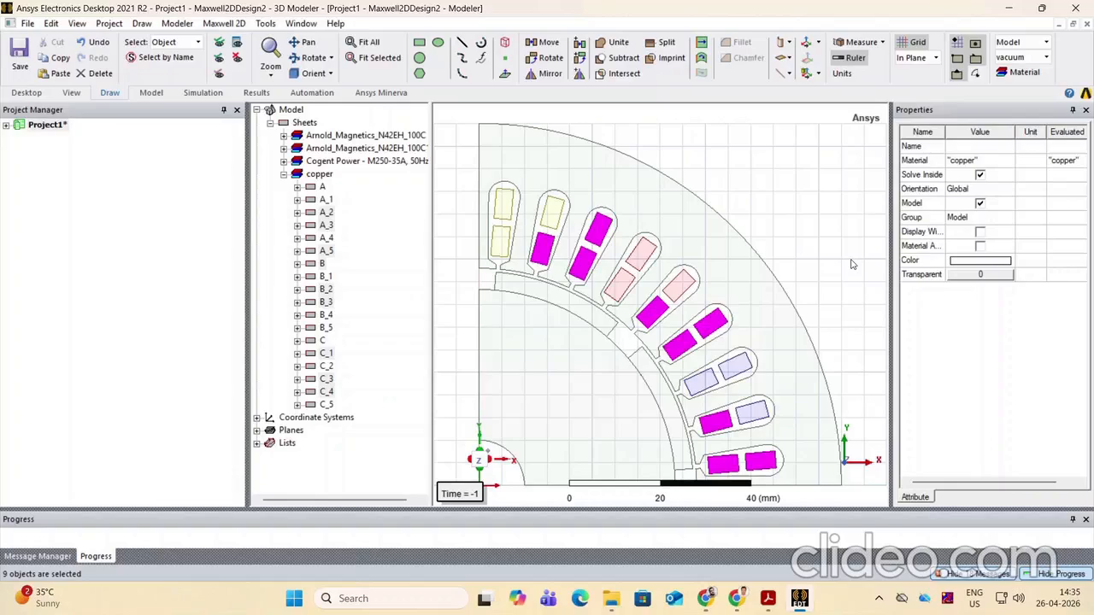
right_click(723, 466)
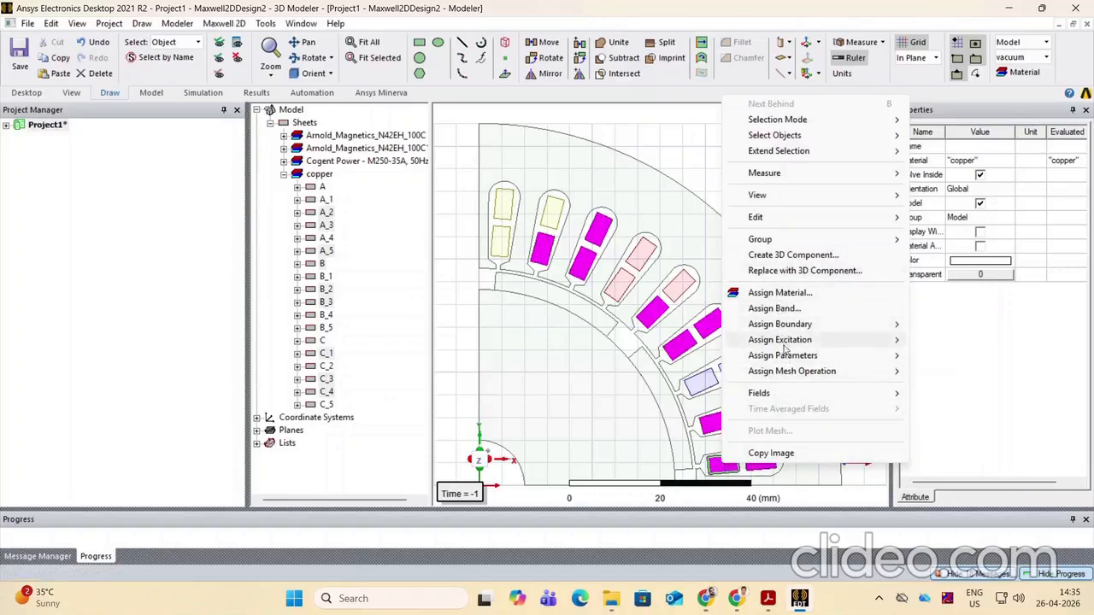
mouse_move(784, 343)
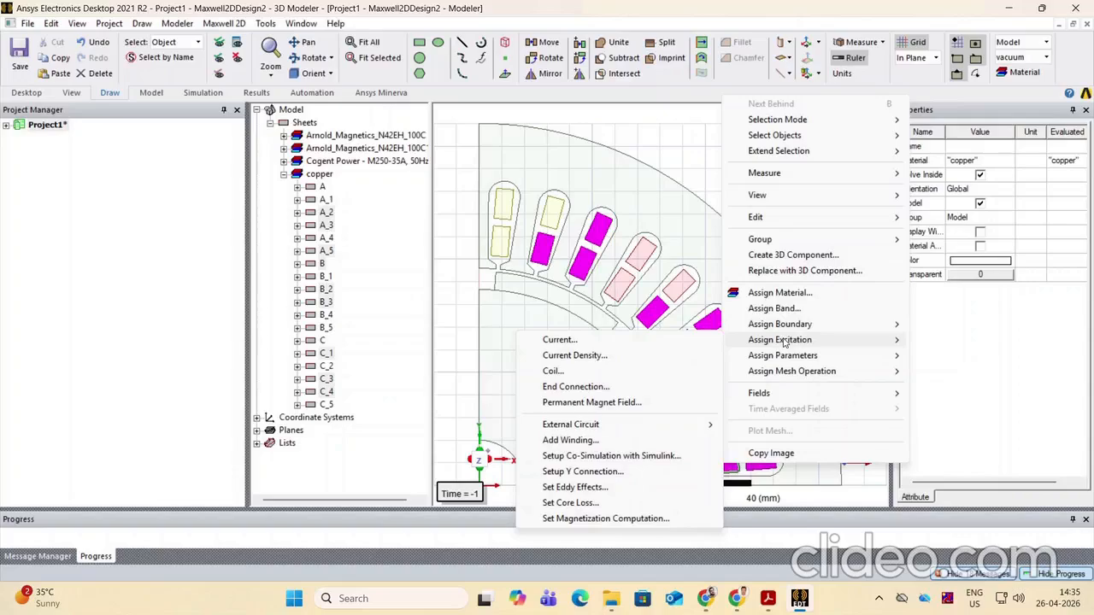
left_click(553, 373)
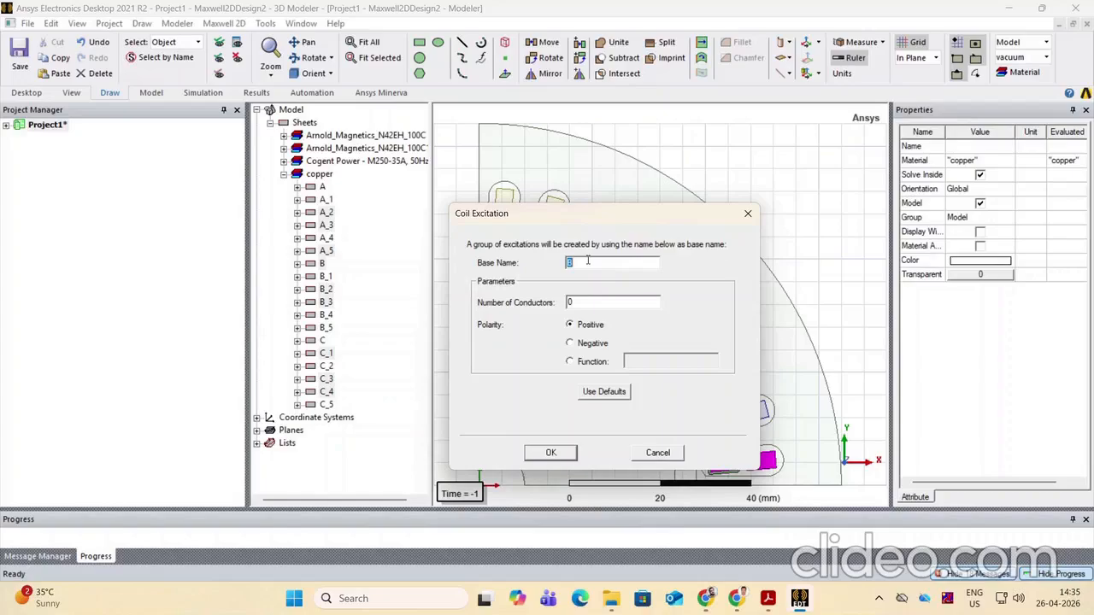
key("Tab")
type("T")
left_click(551, 453)
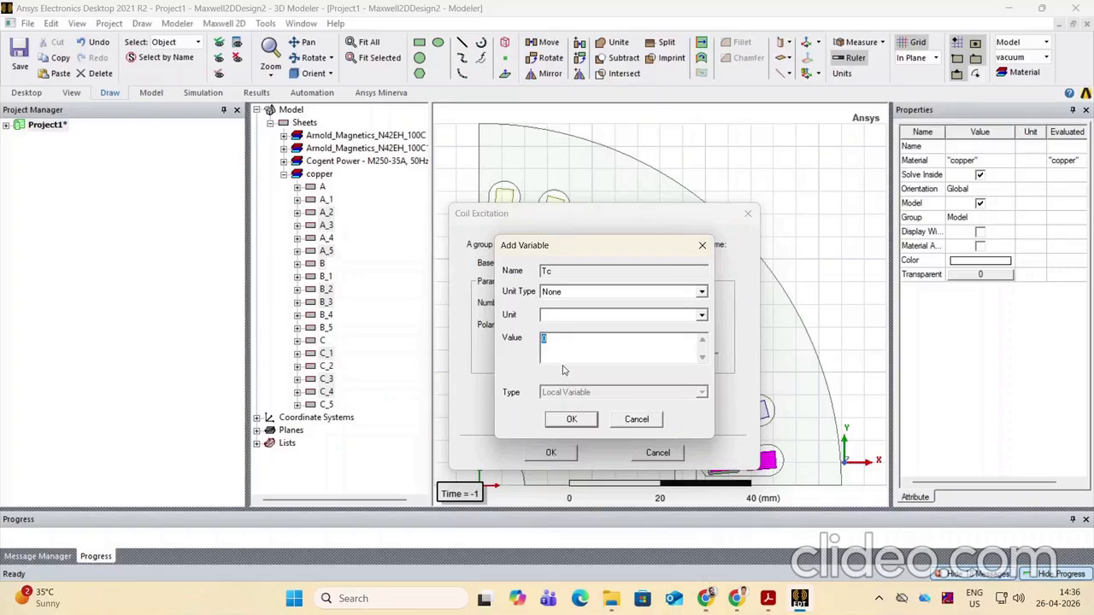
type("1")
left_click(570, 422)
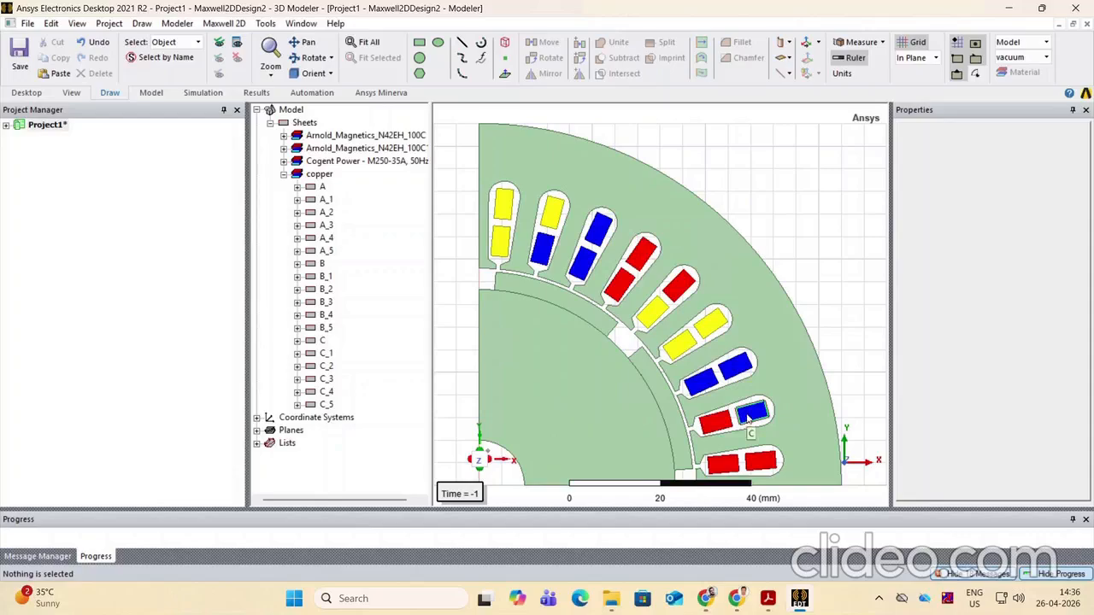
Give C coils in slots 2–3, A in 5–6 and B in 8–9 from the X axis negative coil excitation with Tc conductors
left_click(748, 417)
left_click(701, 382, "ctrl")
left_click(736, 368, "ctrl")
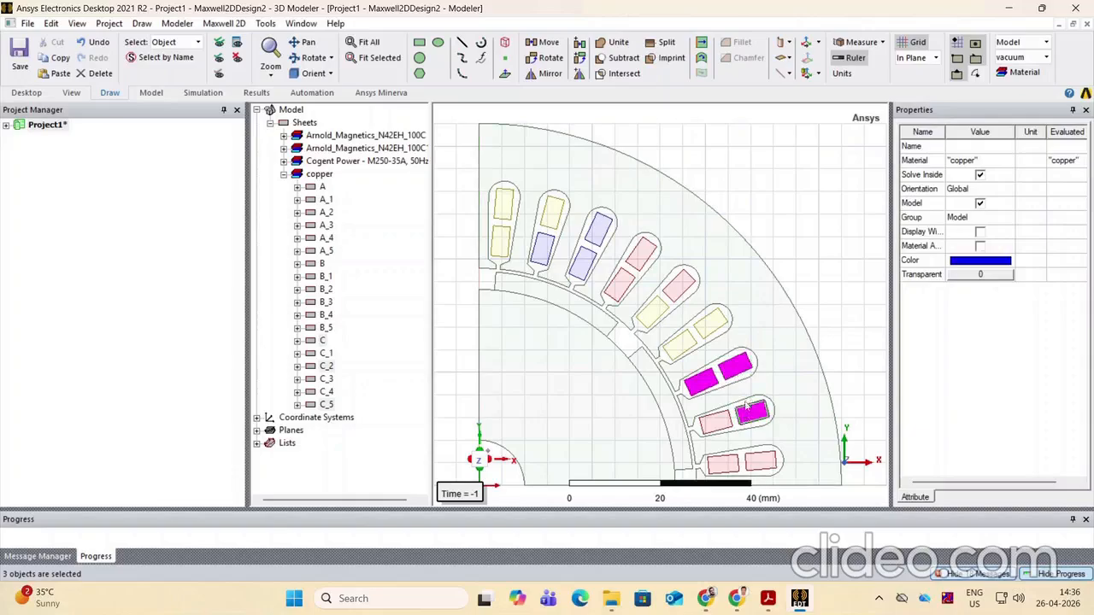
left_click(679, 286, "ctrl")
left_click(641, 254, "ctrl")
left_click(611, 280, "ctrl")
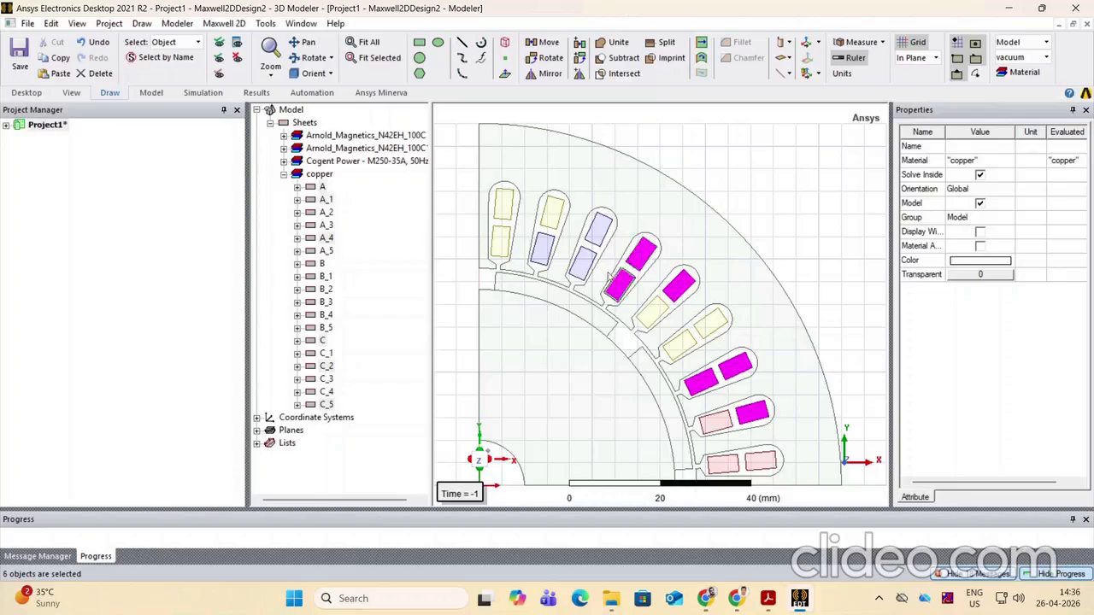
left_click(553, 212, "ctrl")
left_click(503, 204, "ctrl")
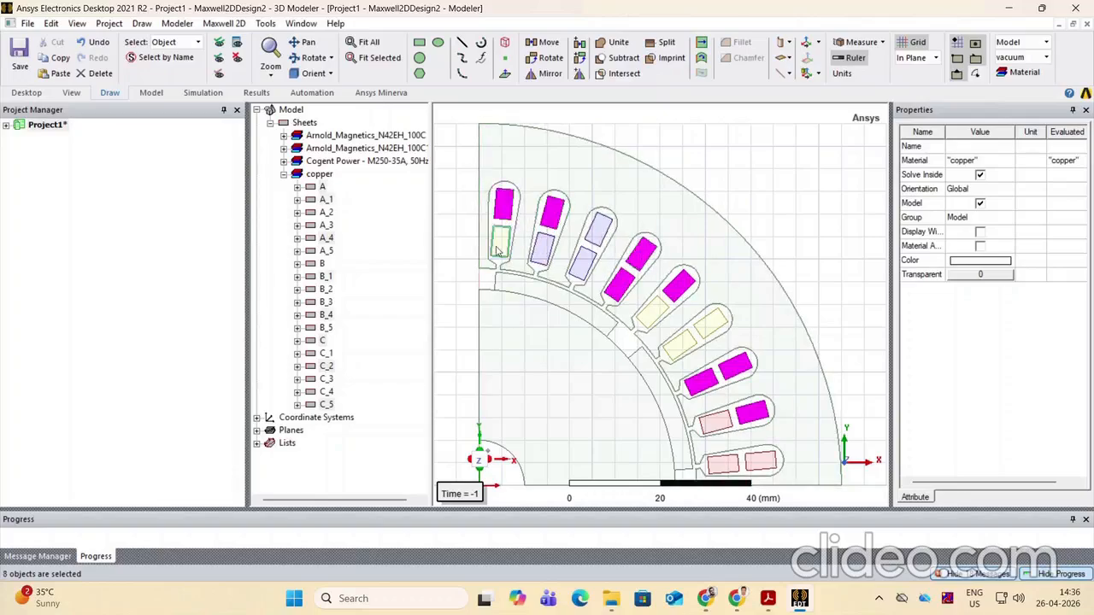
left_click(498, 244, "ctrl")
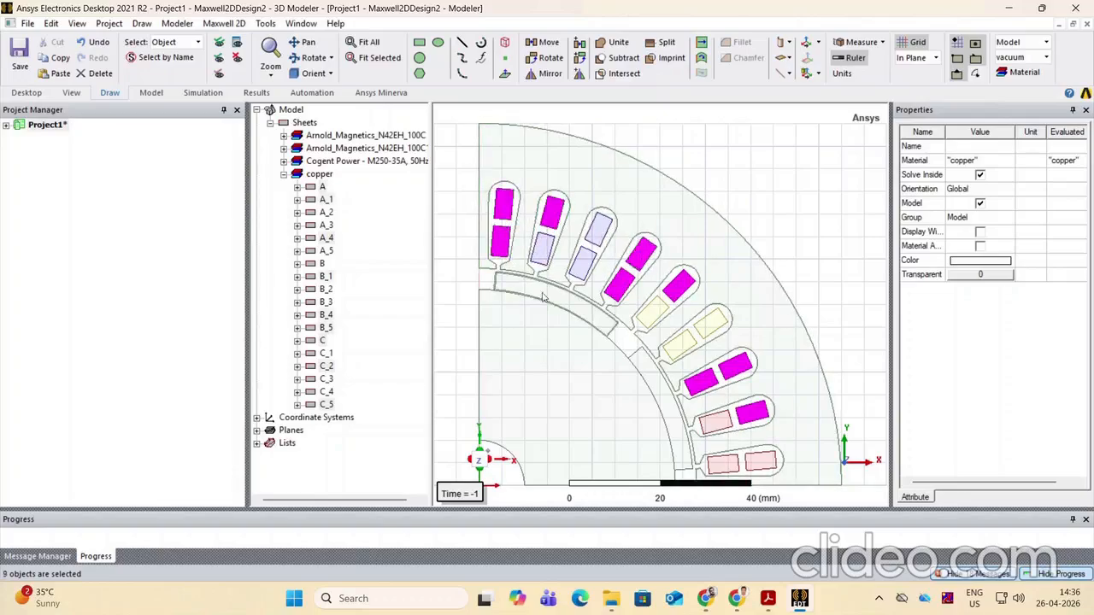
right_click(750, 424)
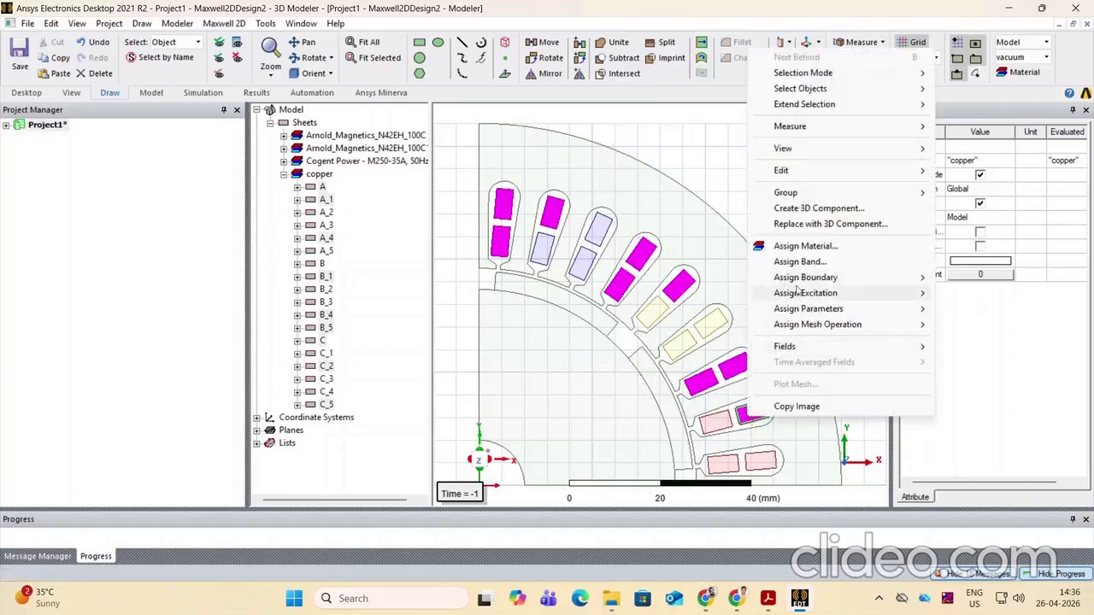
mouse_move(806, 295)
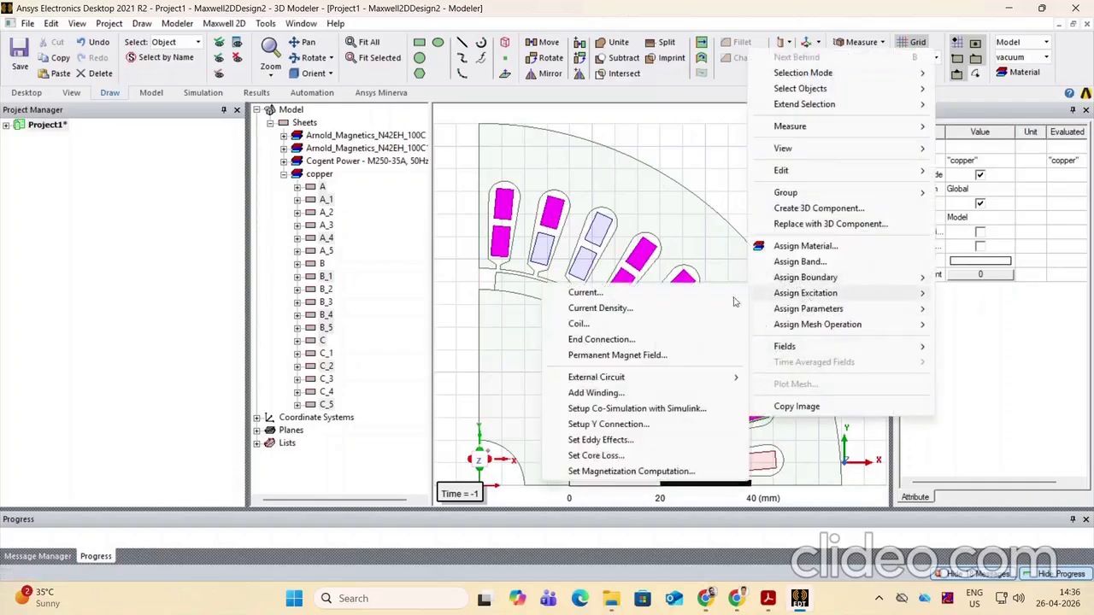
left_click(579, 324)
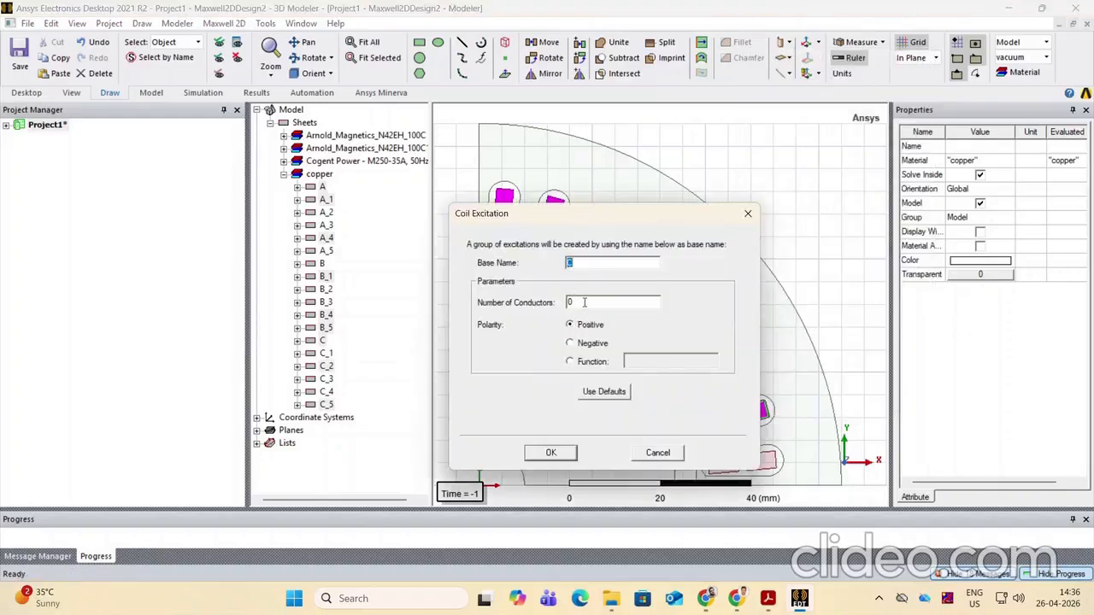
double_click(583, 304)
type("10")
left_click(570, 343)
left_click(550, 452)
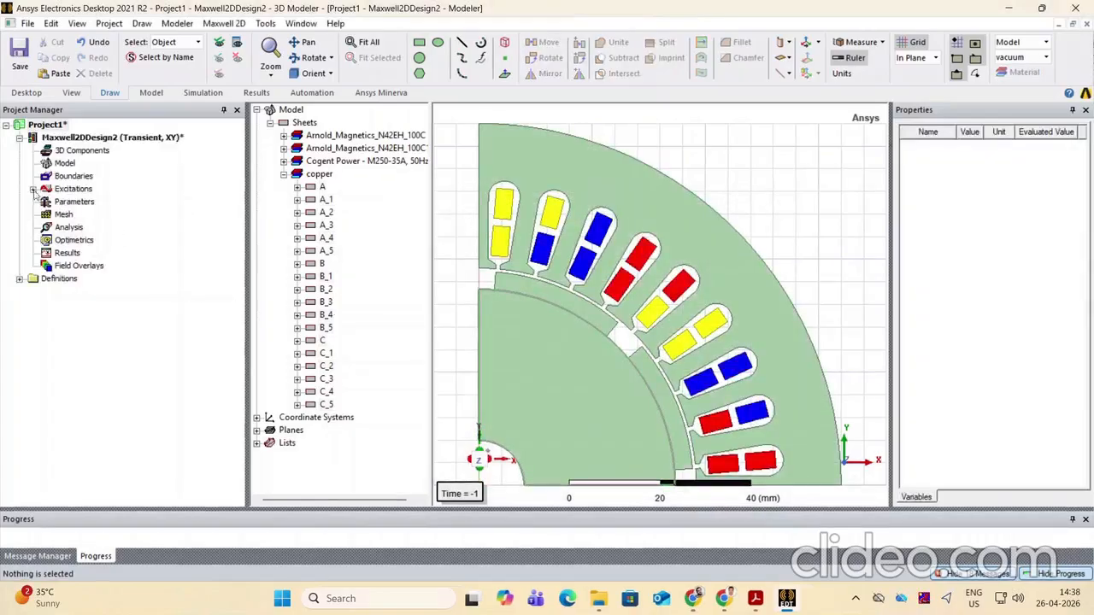
Add a stranded current winding named PhaseA to the design's excitations
left_click(33, 190)
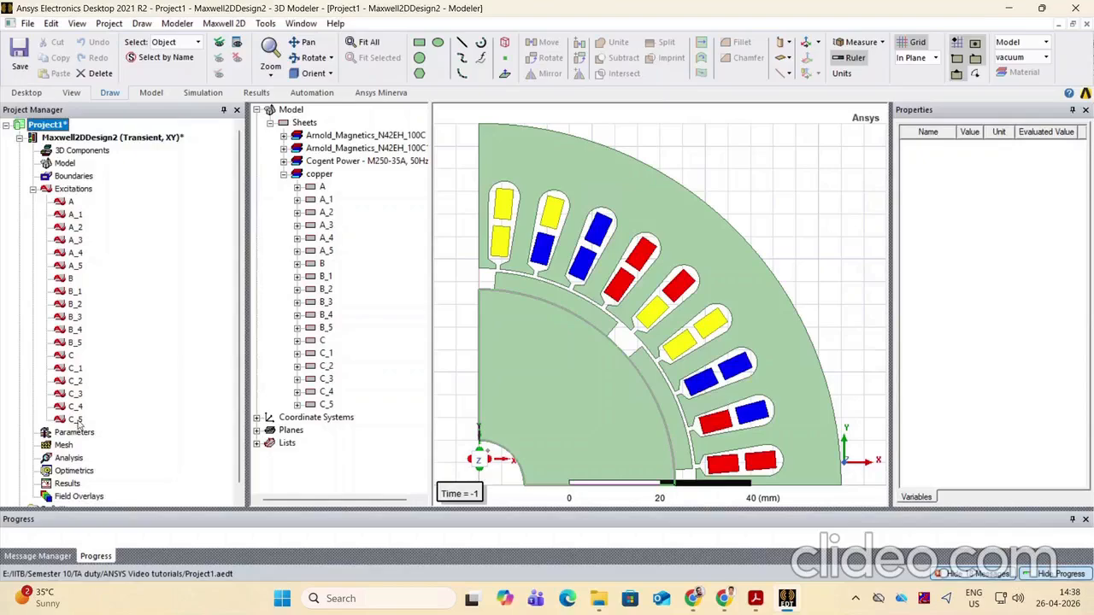
left_click(69, 192)
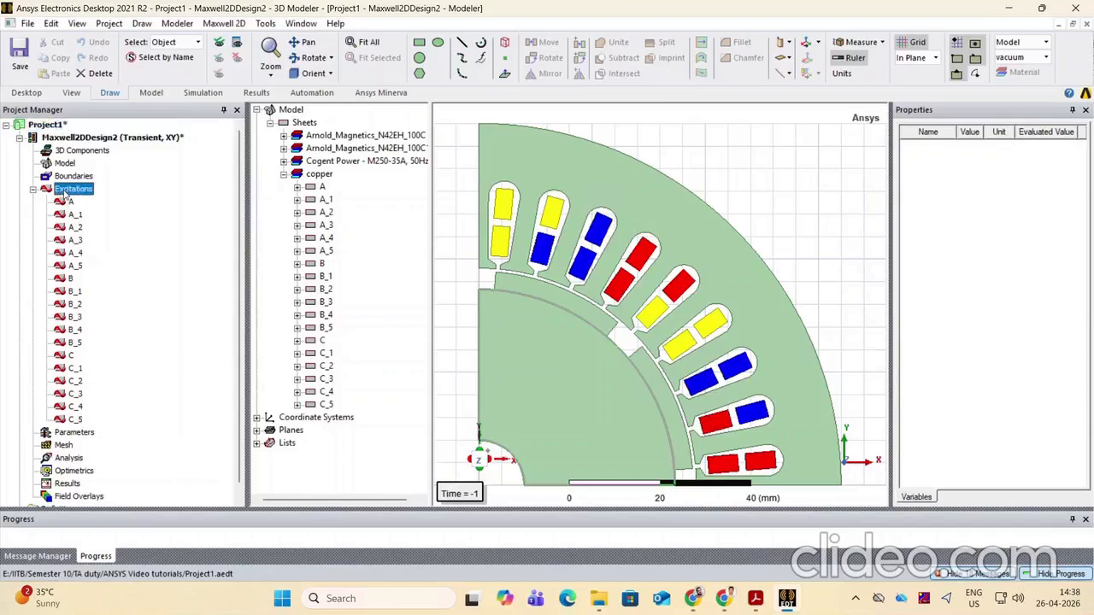
right_click(72, 192)
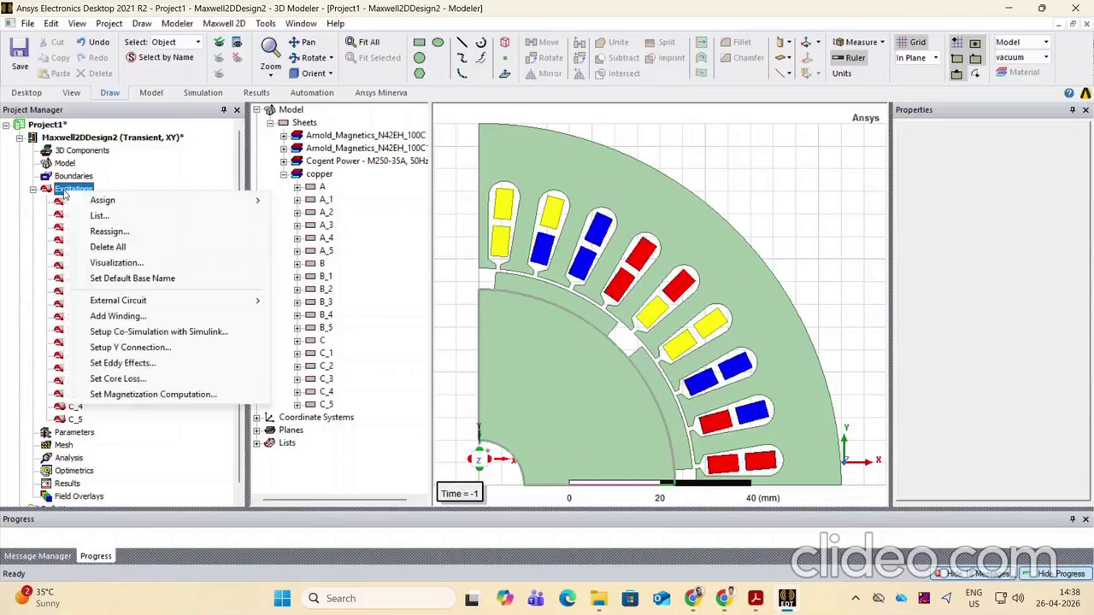
left_click(112, 318)
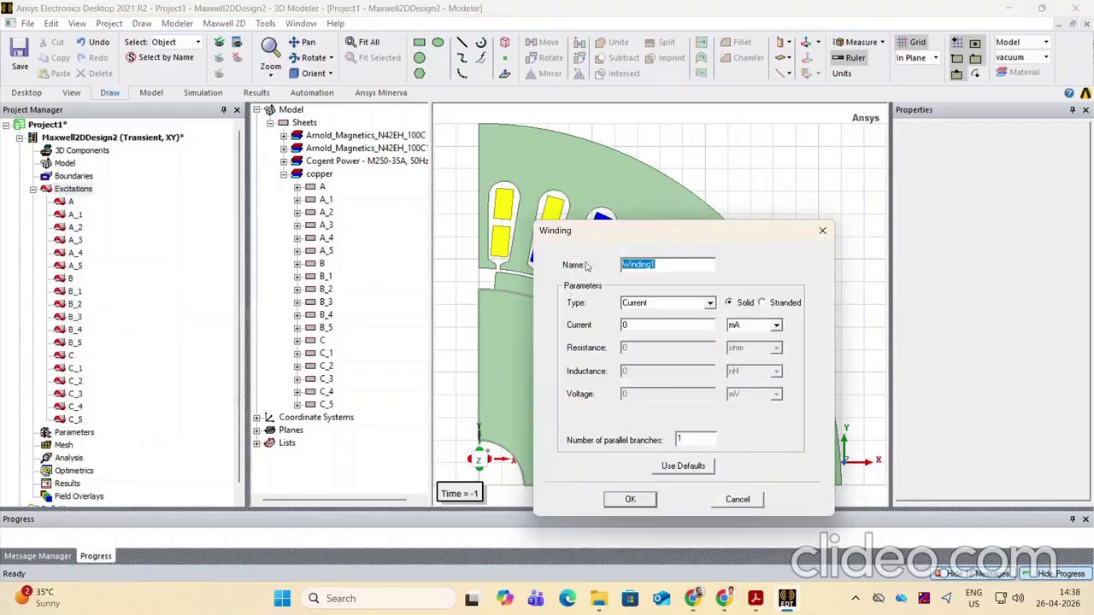
type("PhaseA")
left_click(630, 500)
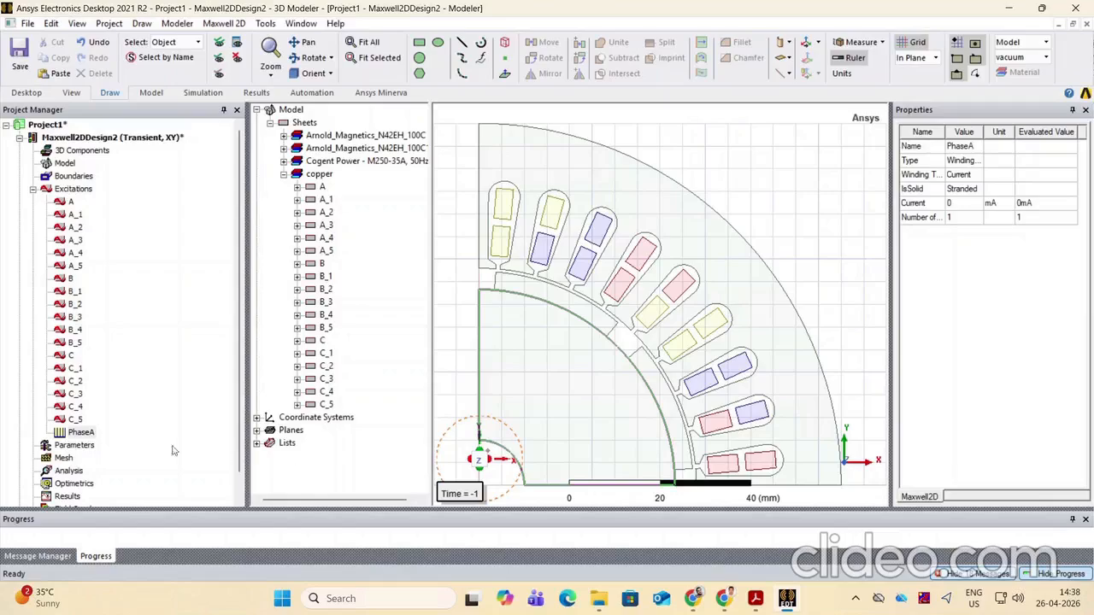
Add the six coil terminals A to A_5 to the PhaseA winding and highlight its coils in the model
left_click(81, 433)
right_click(82, 436)
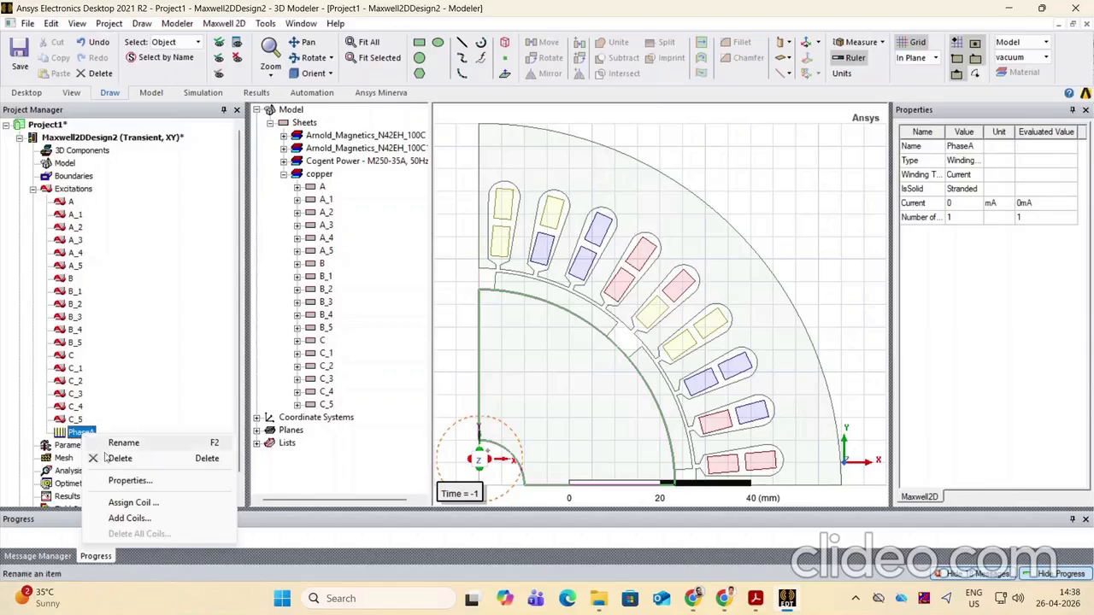
left_click(130, 518)
left_click(456, 261)
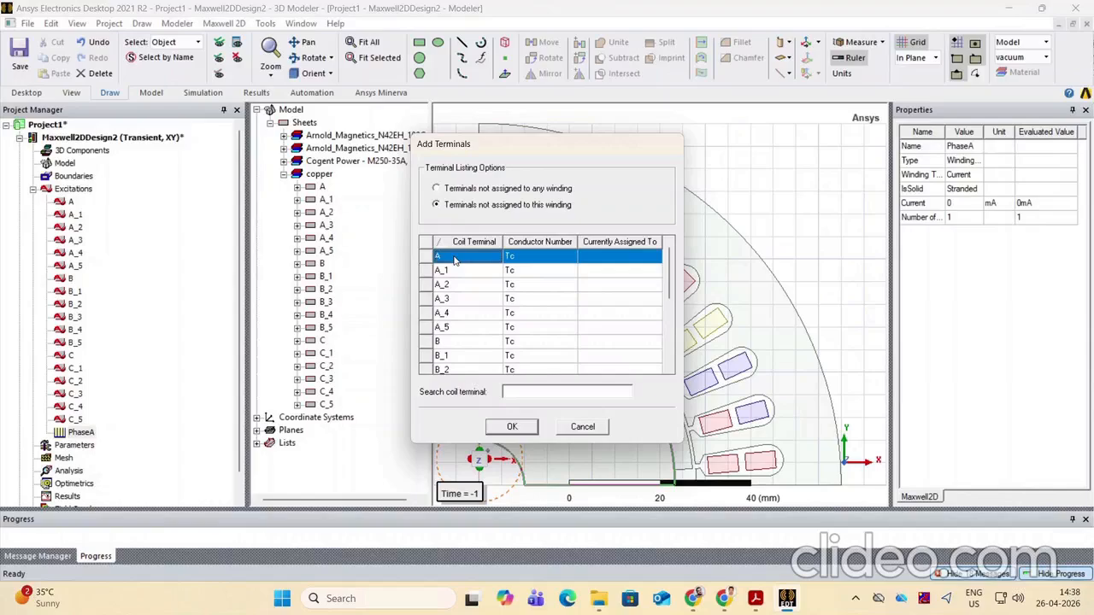
left_click(446, 330, "shift")
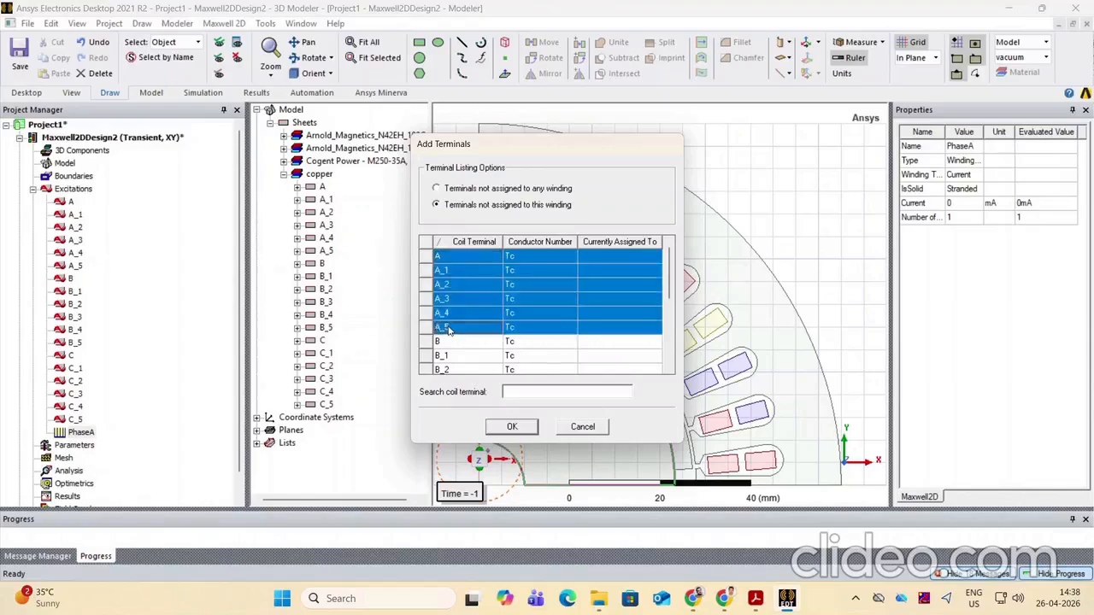
left_click(511, 426)
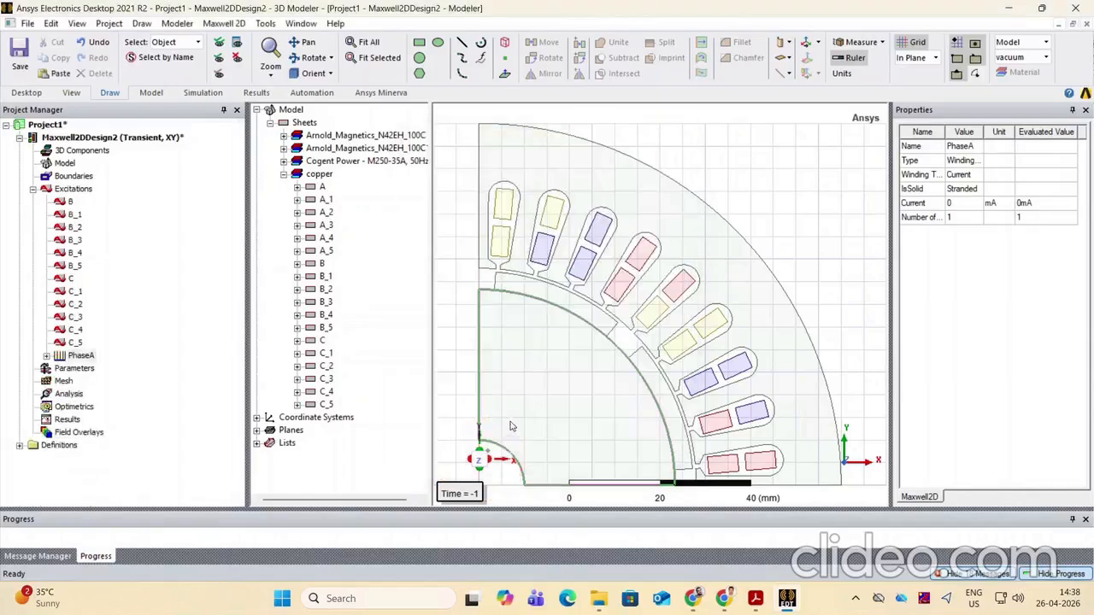
left_click(80, 357)
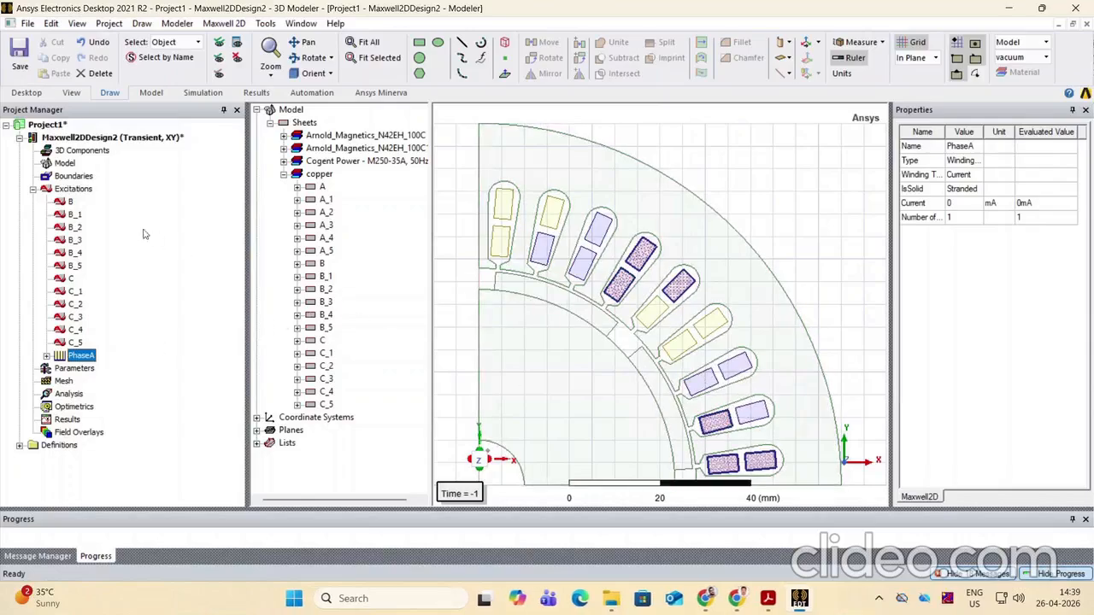
Add a stranded current winding named PhaseB to the excitations
left_click(68, 189)
right_click(65, 191)
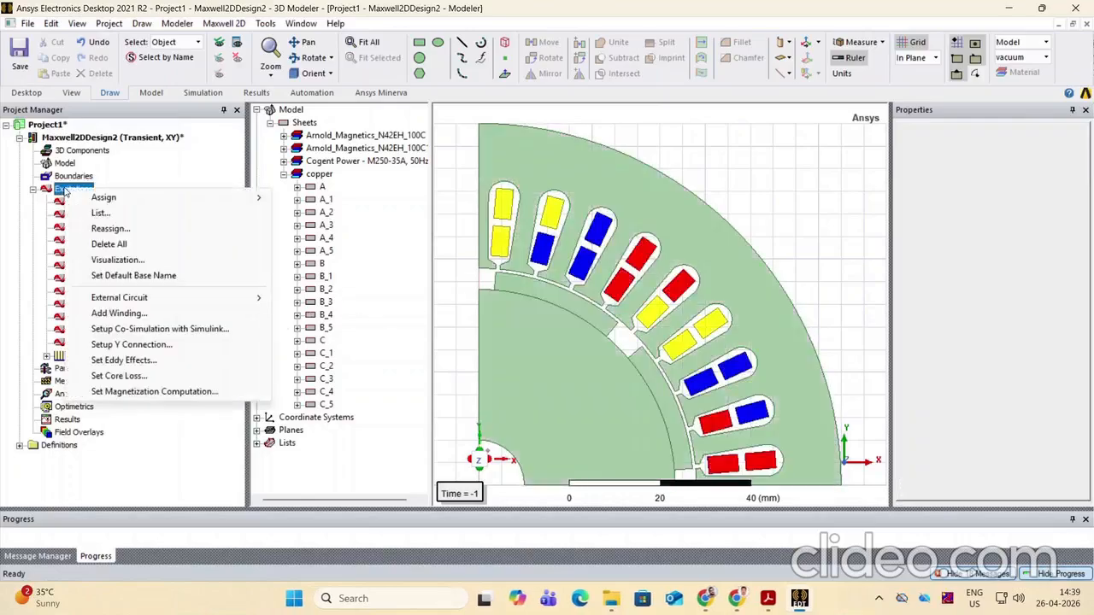
left_click(107, 314)
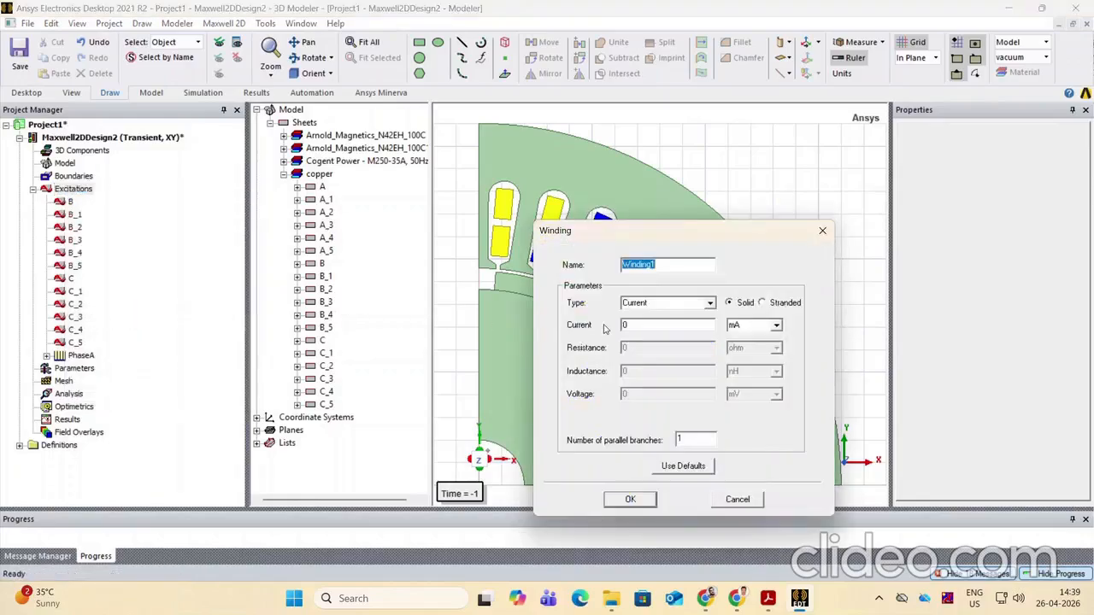
type("PhaseB")
left_click(761, 302)
left_click(630, 502)
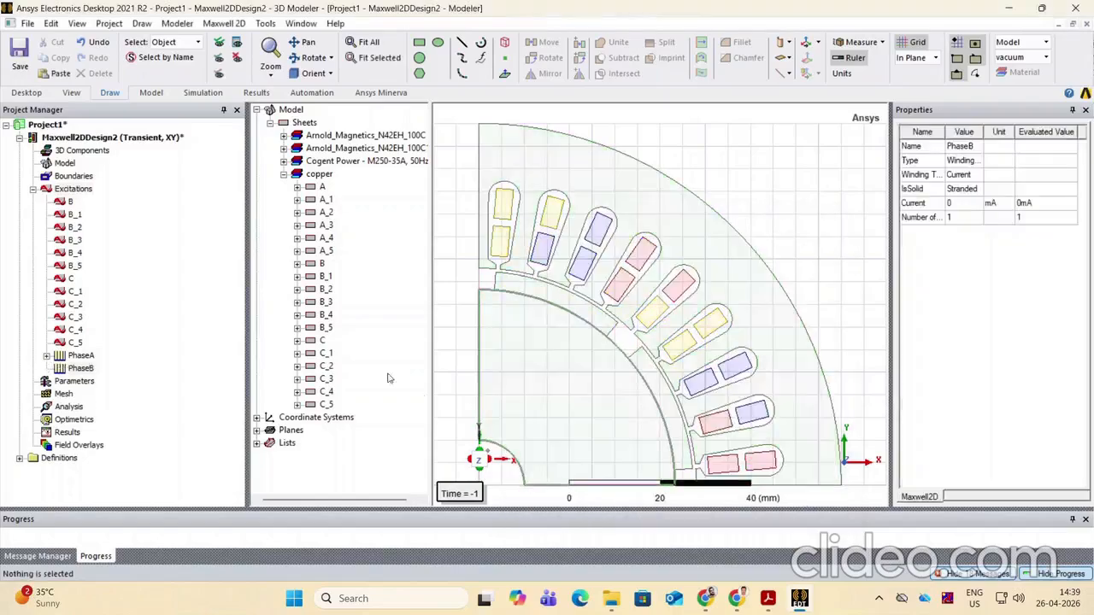
Add the six coil terminals B to B_5 to the PhaseB winding and highlight its coils in the model
left_click(78, 369)
right_click(78, 371)
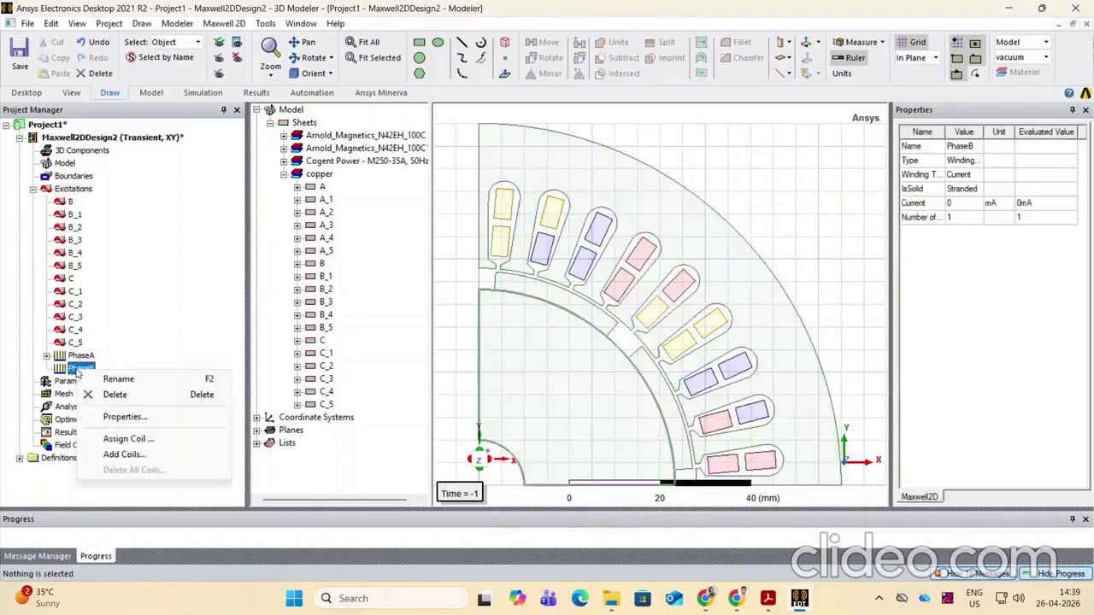
left_click(120, 457)
left_click(448, 340)
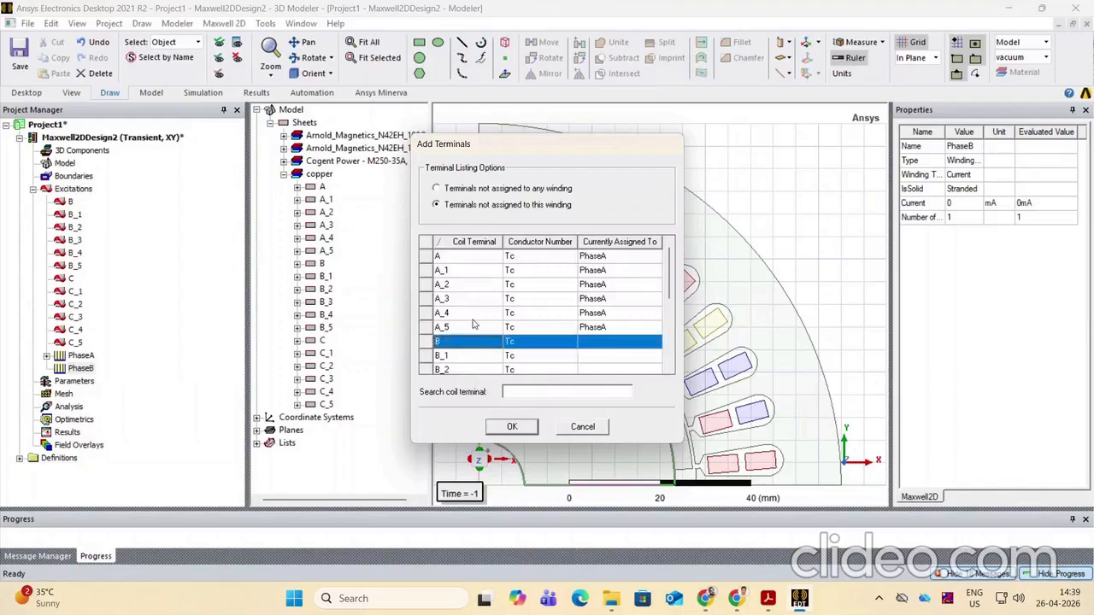
scroll(473, 327, "down", 2)
left_click(462, 329, "shift")
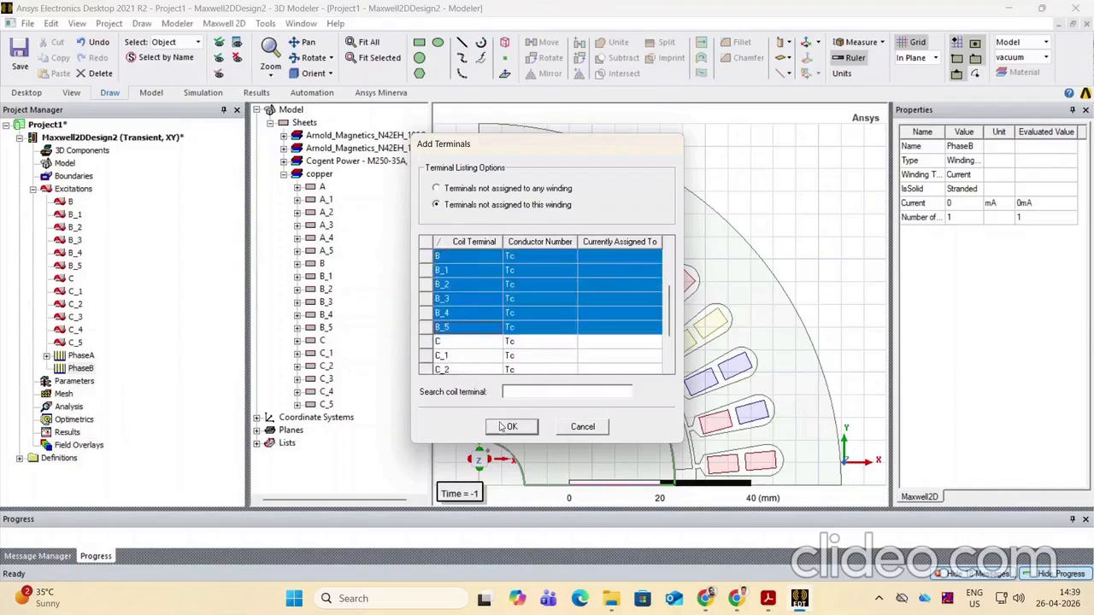
left_click(508, 424)
left_click(80, 292)
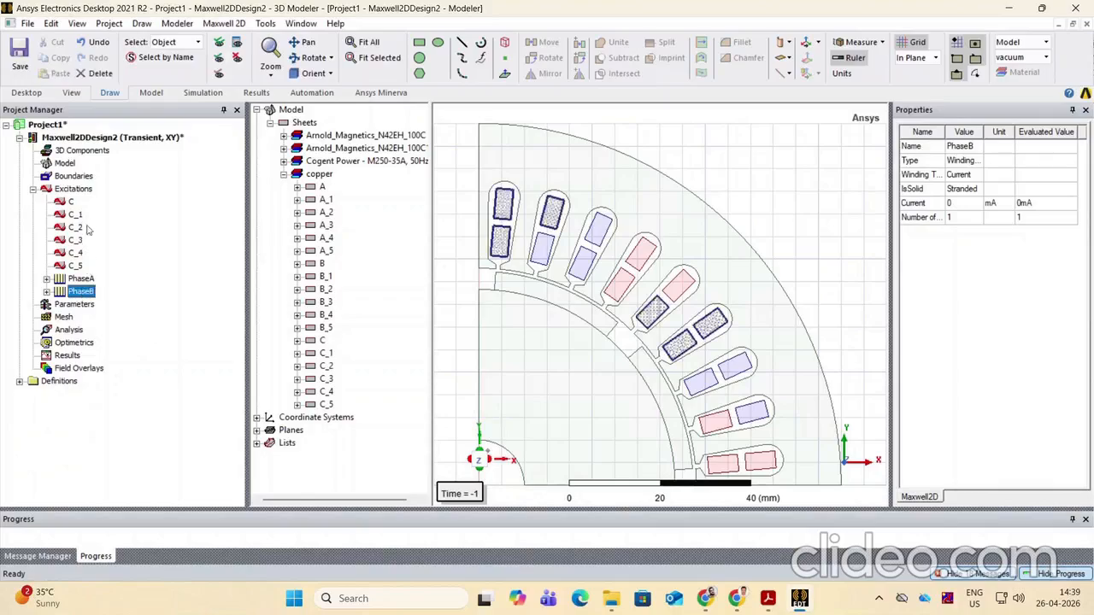
Add a stranded current winding named PhaseC to the excitations
left_click(69, 190)
right_click(64, 191)
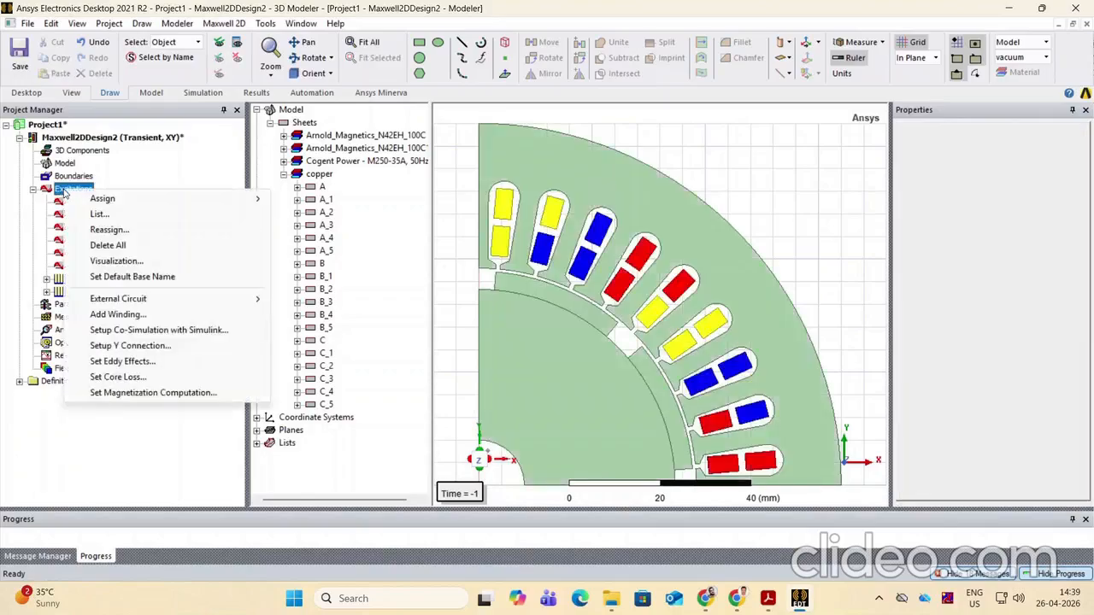
left_click(104, 315)
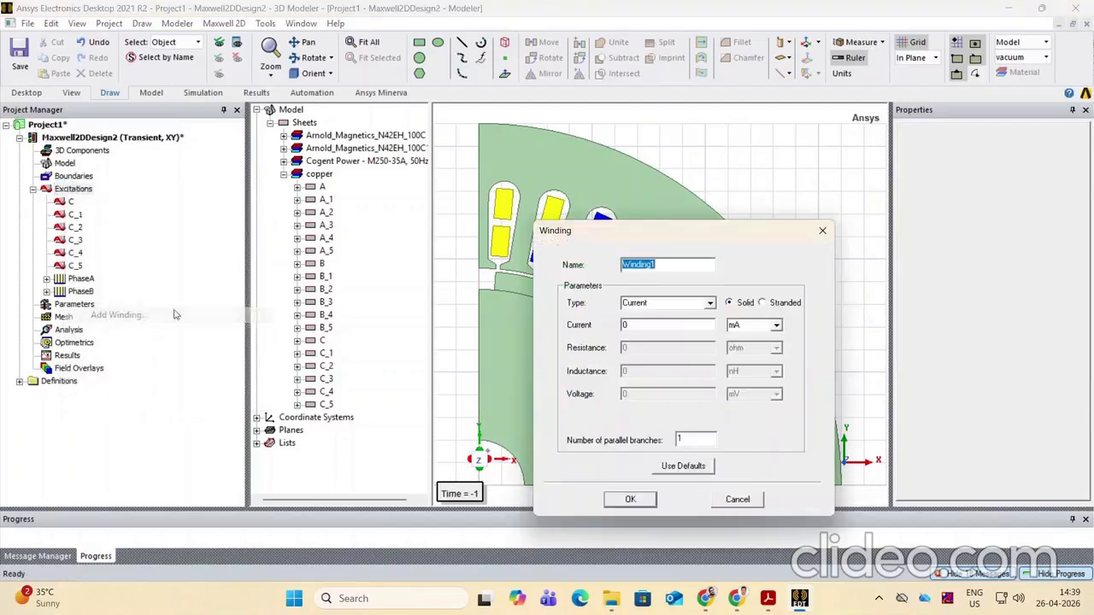
type("PhaseC")
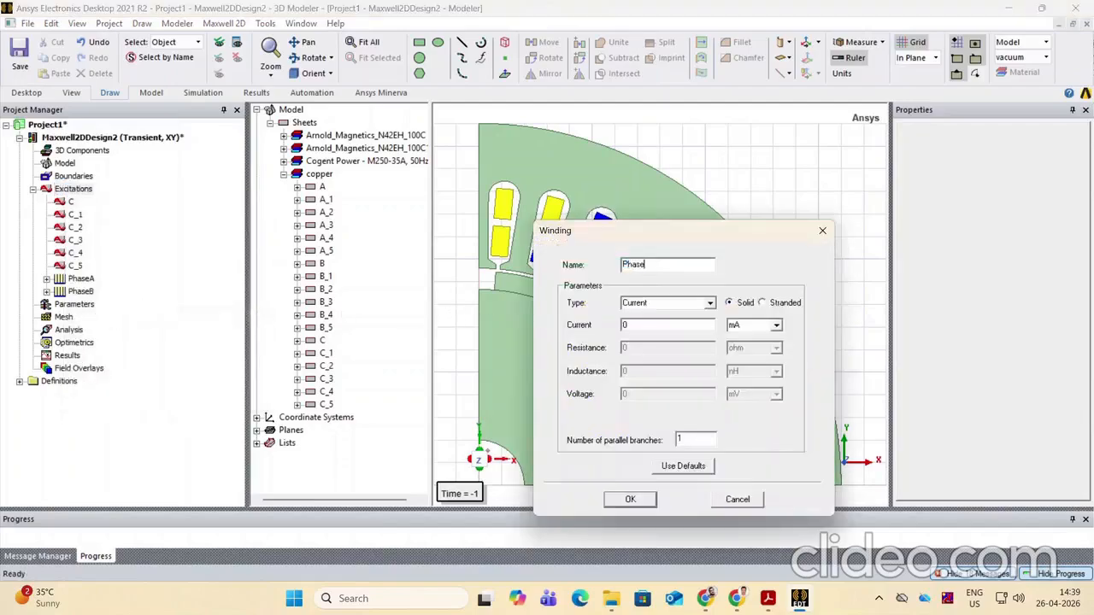
left_click(761, 302)
left_click(643, 500)
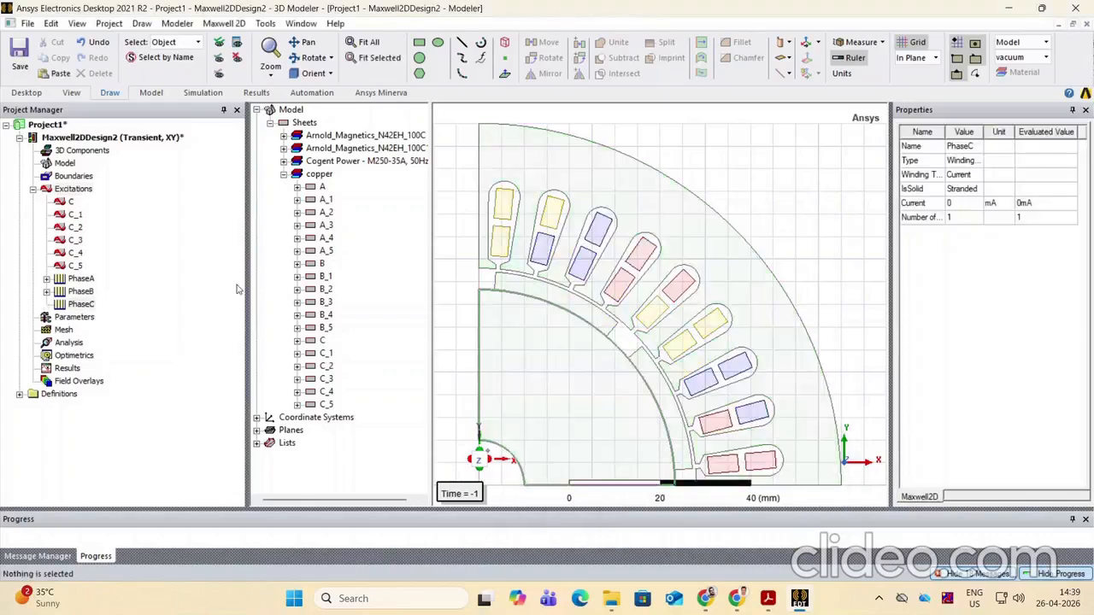
Add the six coil terminals C to C_5 to the PhaseC winding and clear the selection
right_click(73, 305)
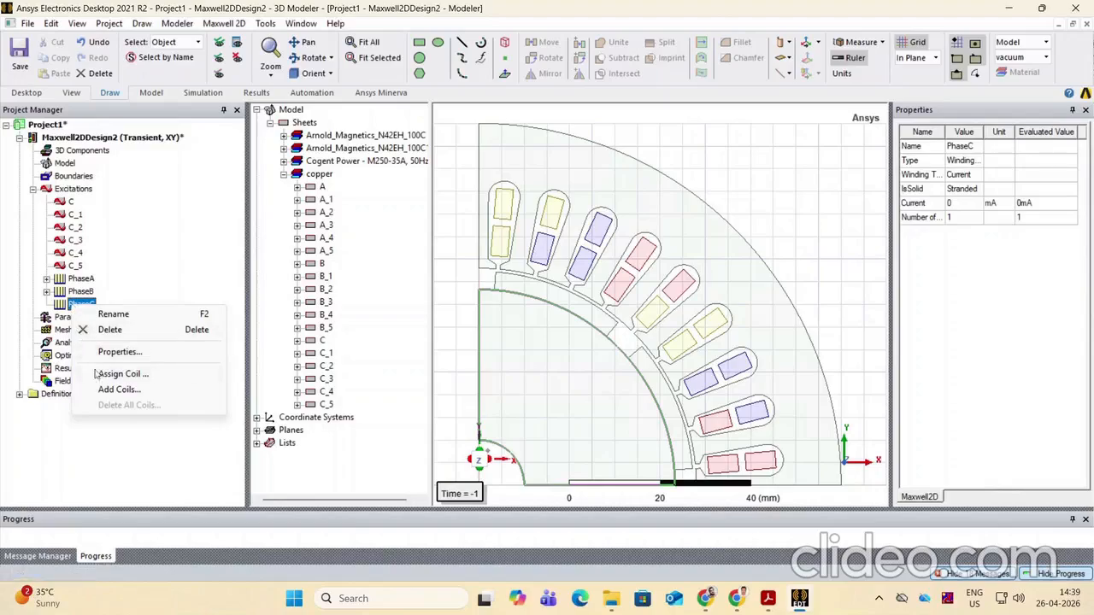
left_click(117, 390)
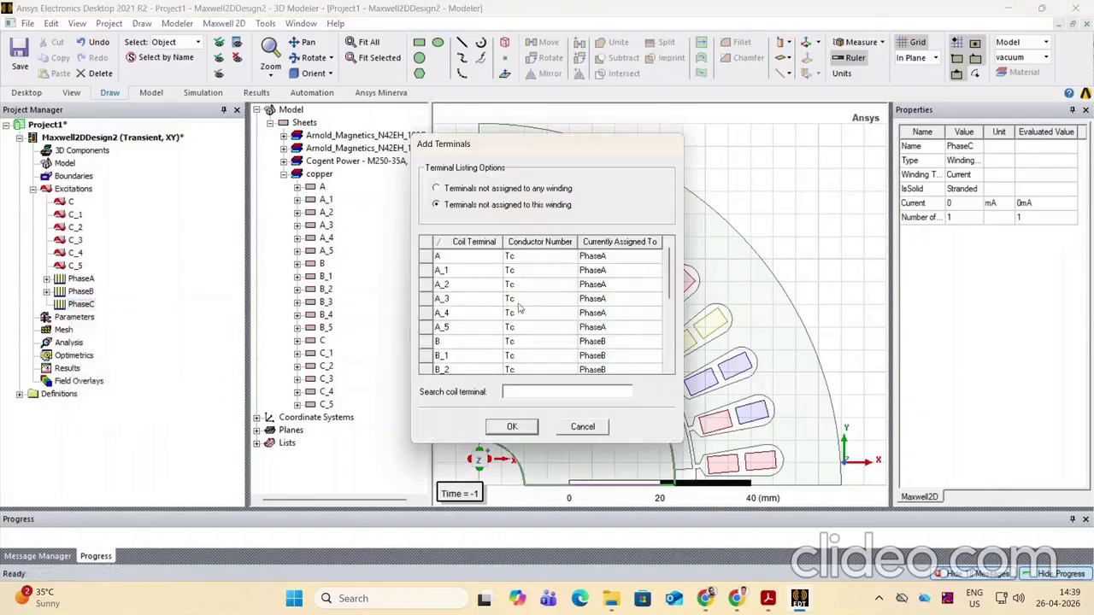
scroll(448, 336, "down", 3)
left_click(446, 287)
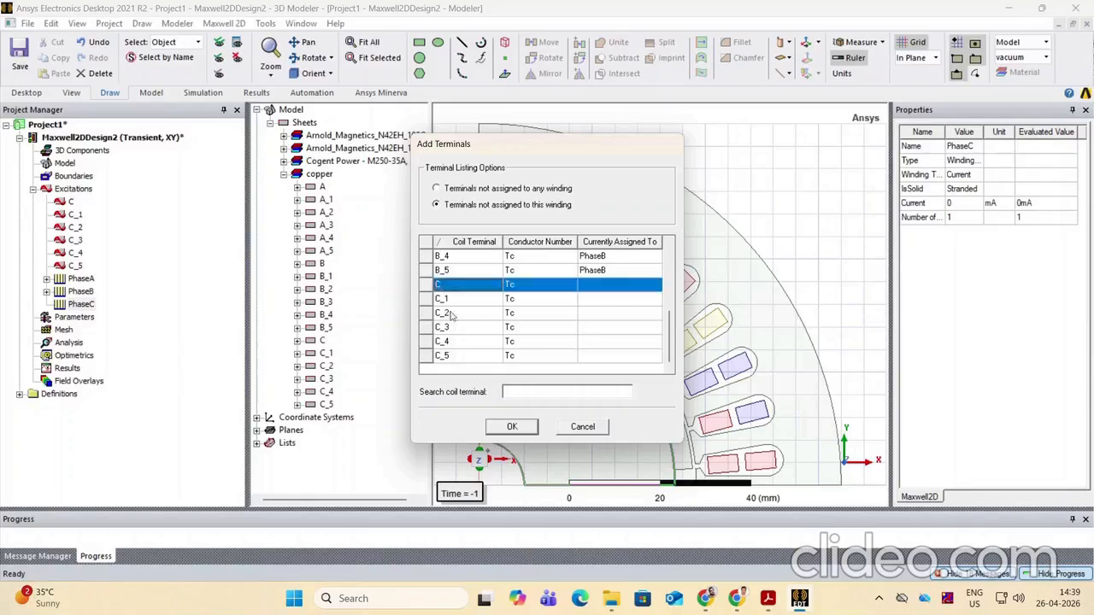
left_click(456, 357, "shift")
left_click(498, 425)
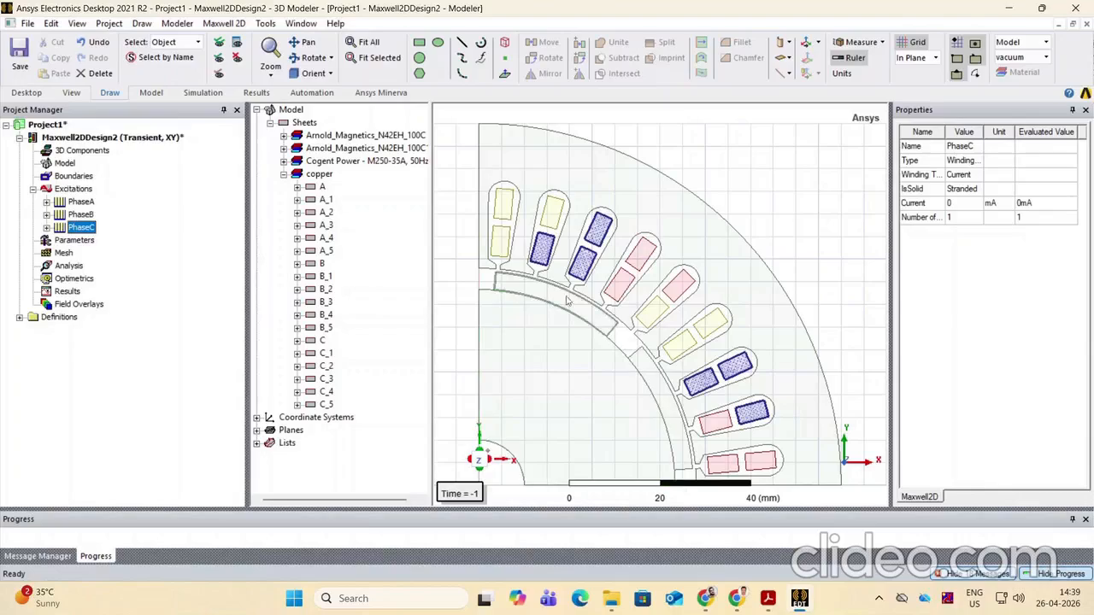
left_click(289, 186)
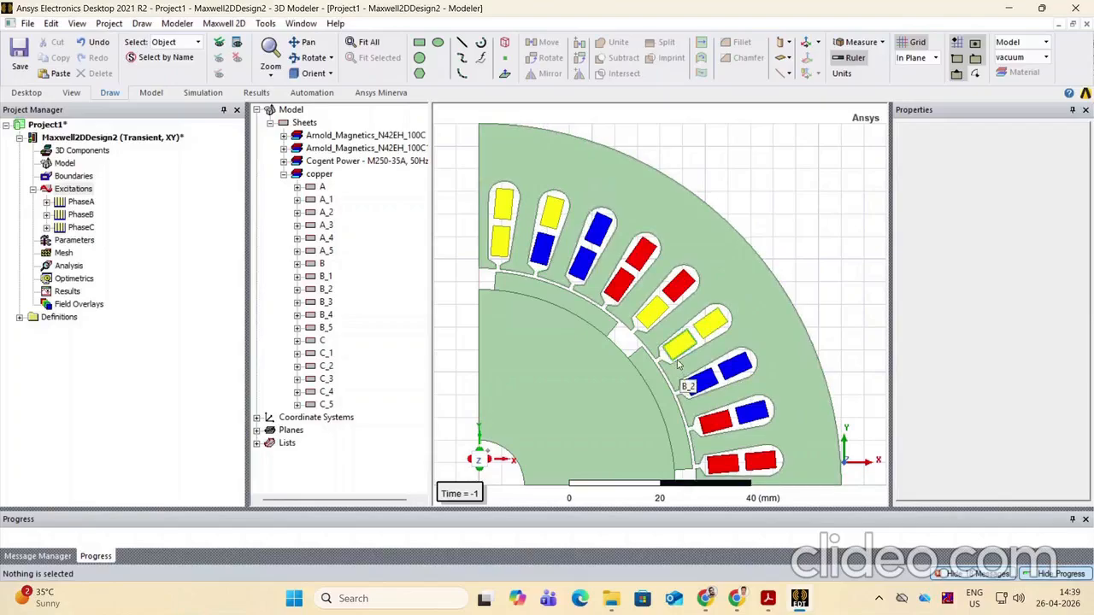
scroll(743, 318, "down", 1)
scroll(743, 318, "up", 3)
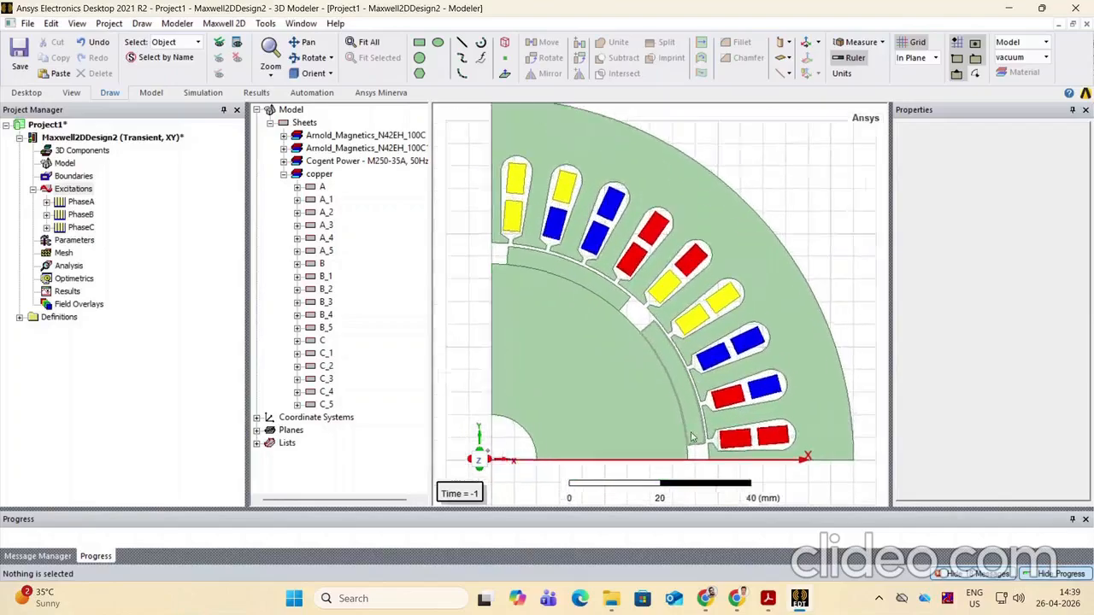
Draw a line from the origin along the positive X axis, about 20 mm long
scroll(709, 347, "down", 3)
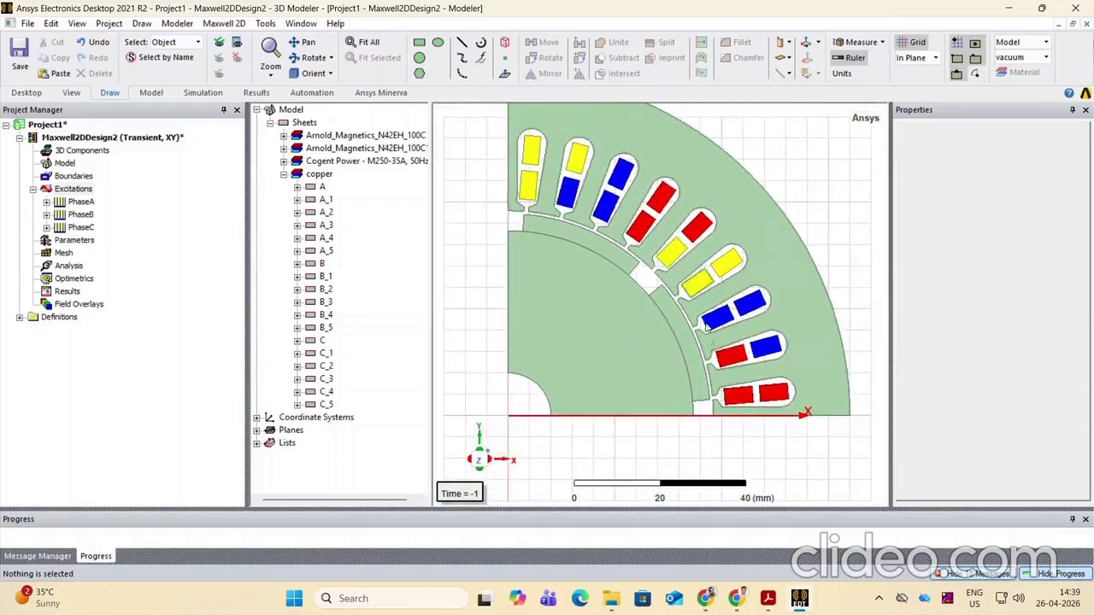
scroll(531, 195, "up", 1)
scroll(532, 195, "up", 1)
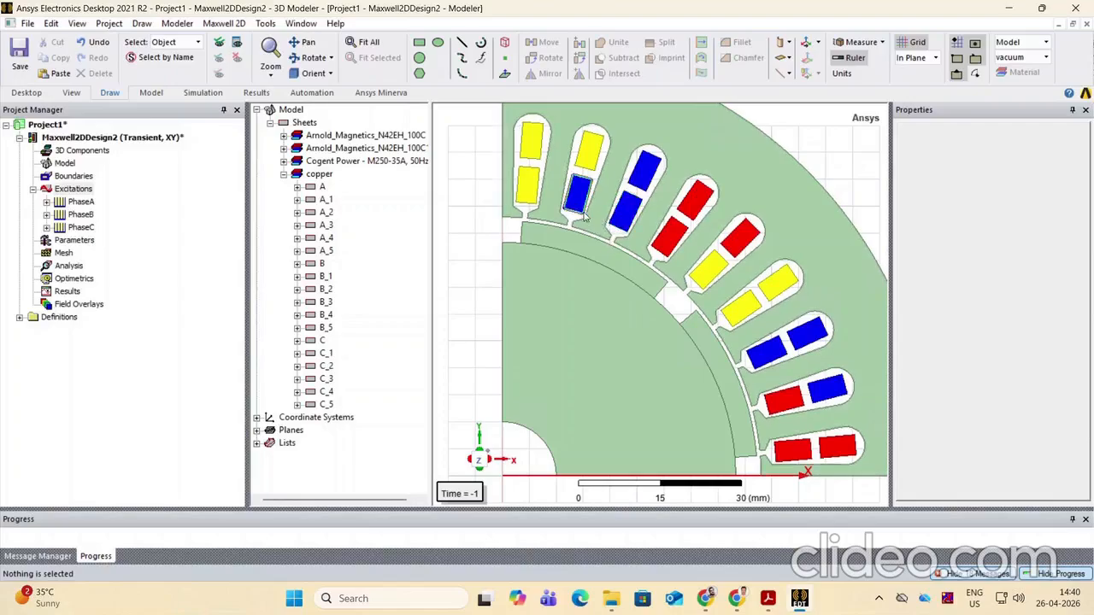
scroll(541, 212, "down", 1)
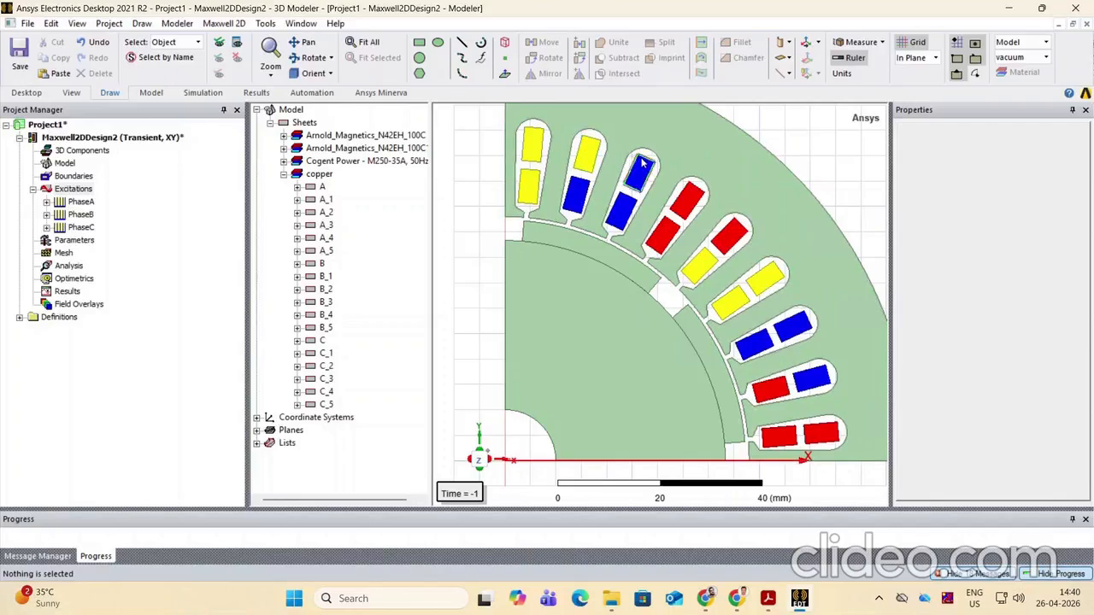
scroll(628, 157, "down", 1)
scroll(623, 154, "down", 1)
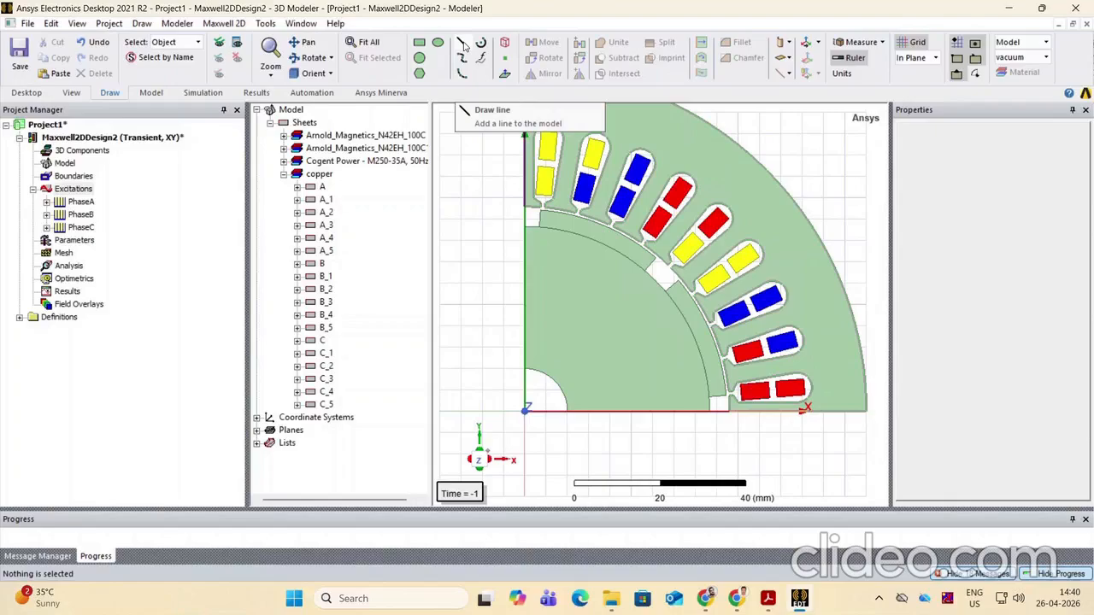
left_click(462, 46)
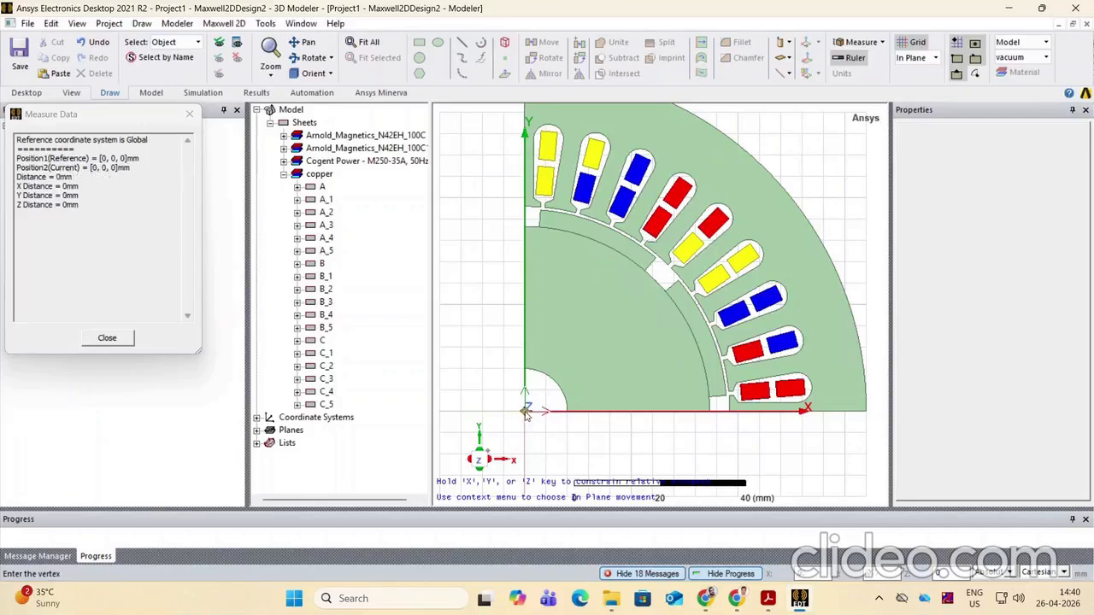
left_click(526, 412)
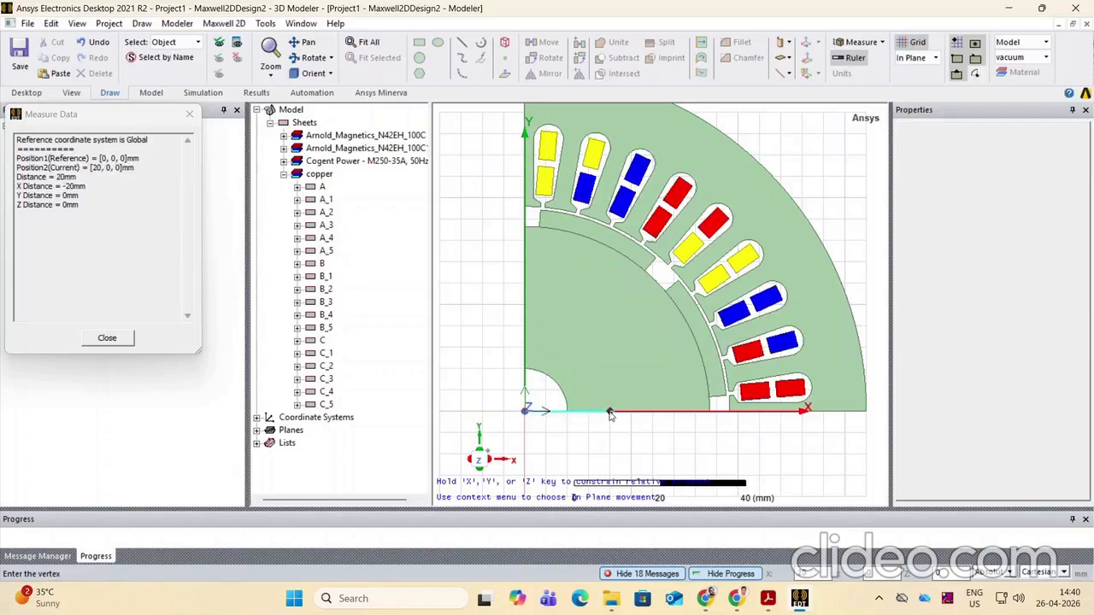
left_click(611, 414)
right_click(609, 414)
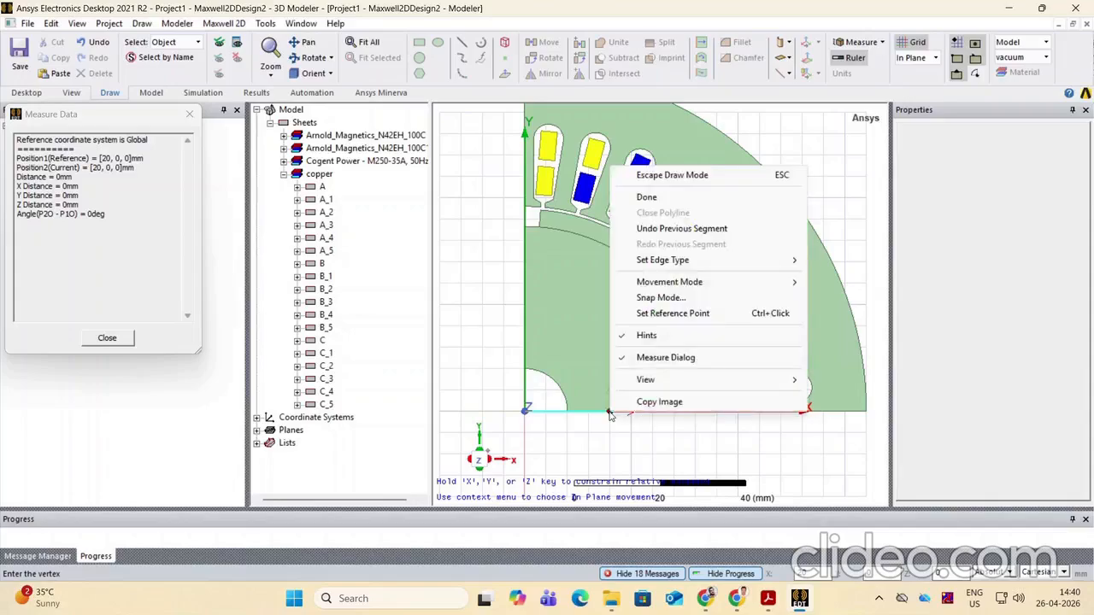
left_click(647, 198)
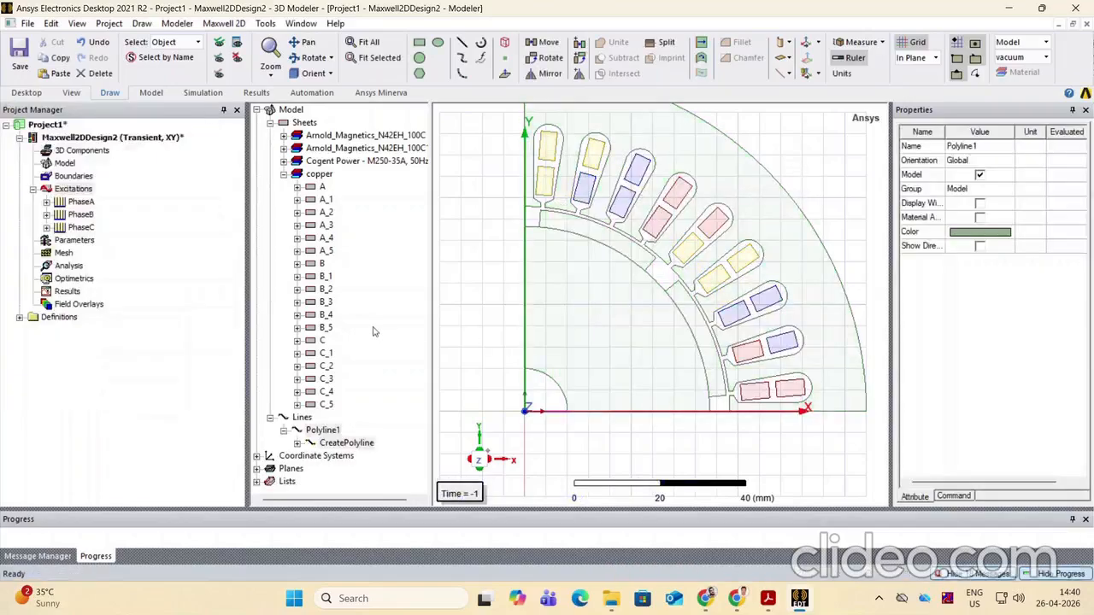
Set the new line's second point to D/2-lg+0.15mm, 0, 0
left_click(297, 444)
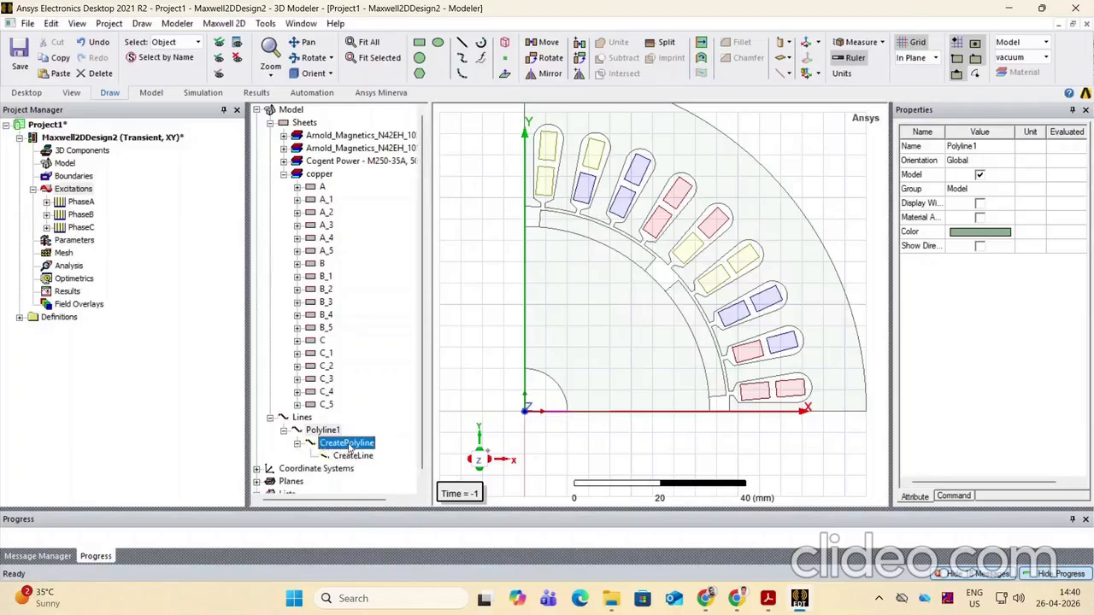
scroll(347, 454, "down", 1)
double_click(346, 443)
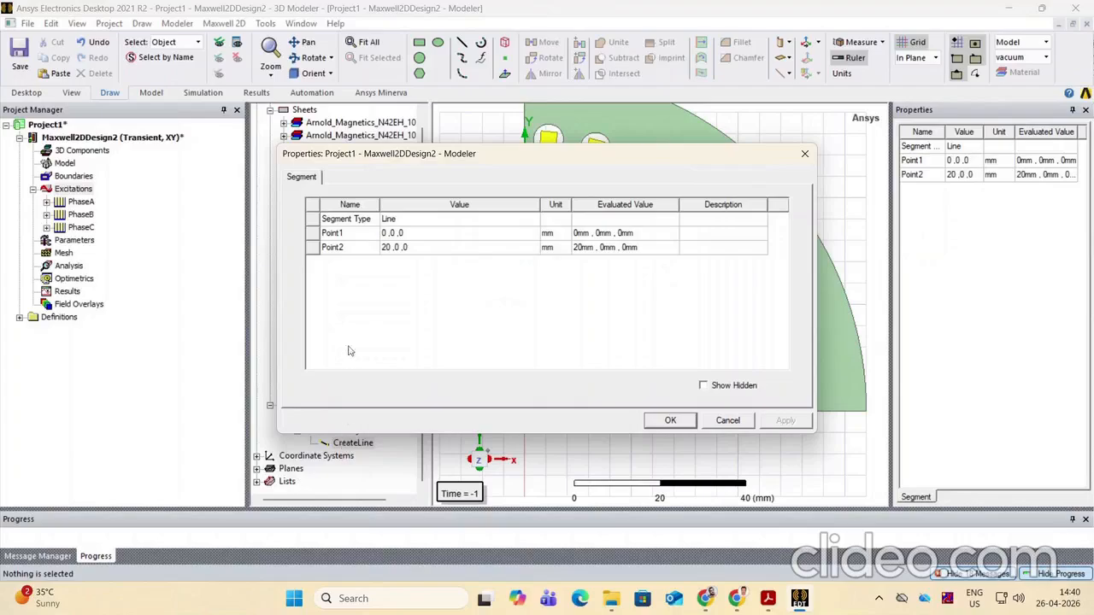
left_click(393, 248)
left_click(392, 248)
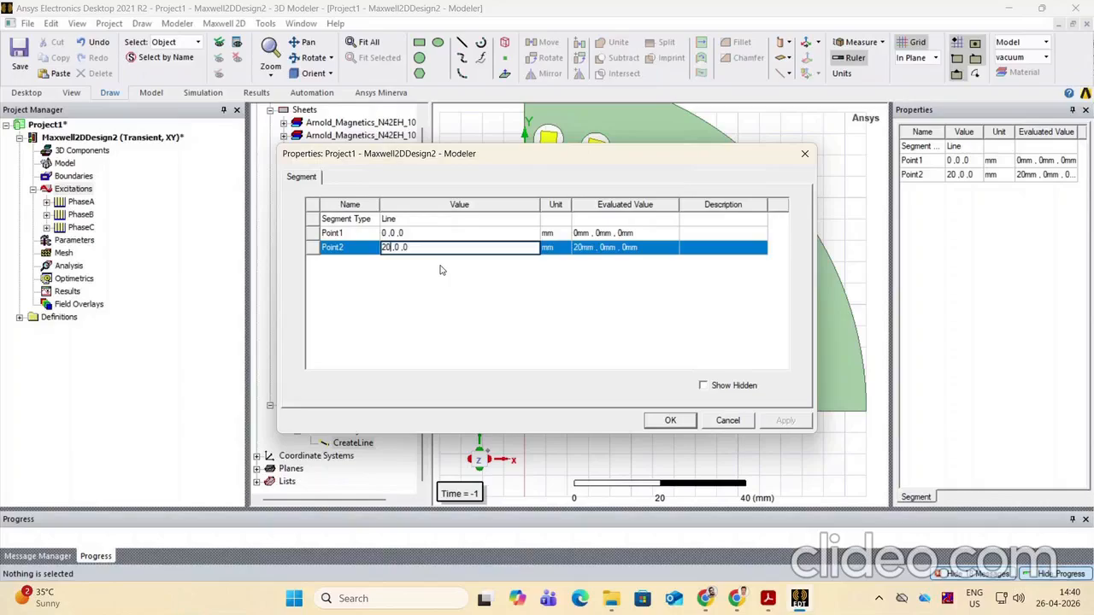
key("BackSpace")
key("BackSpace")
type("D")
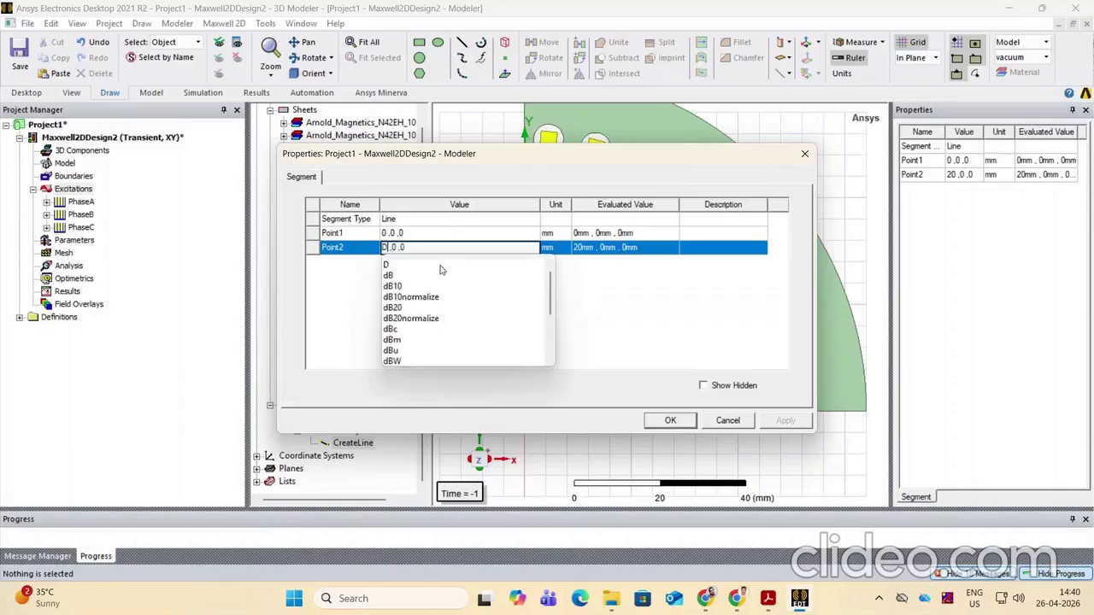
type("/2")
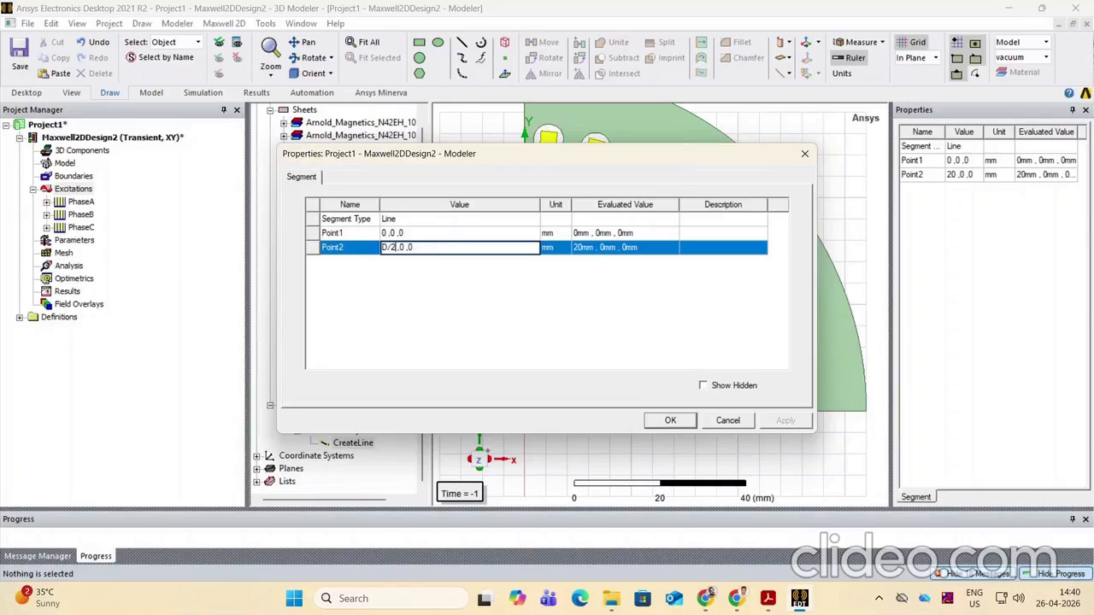
type("-lg")
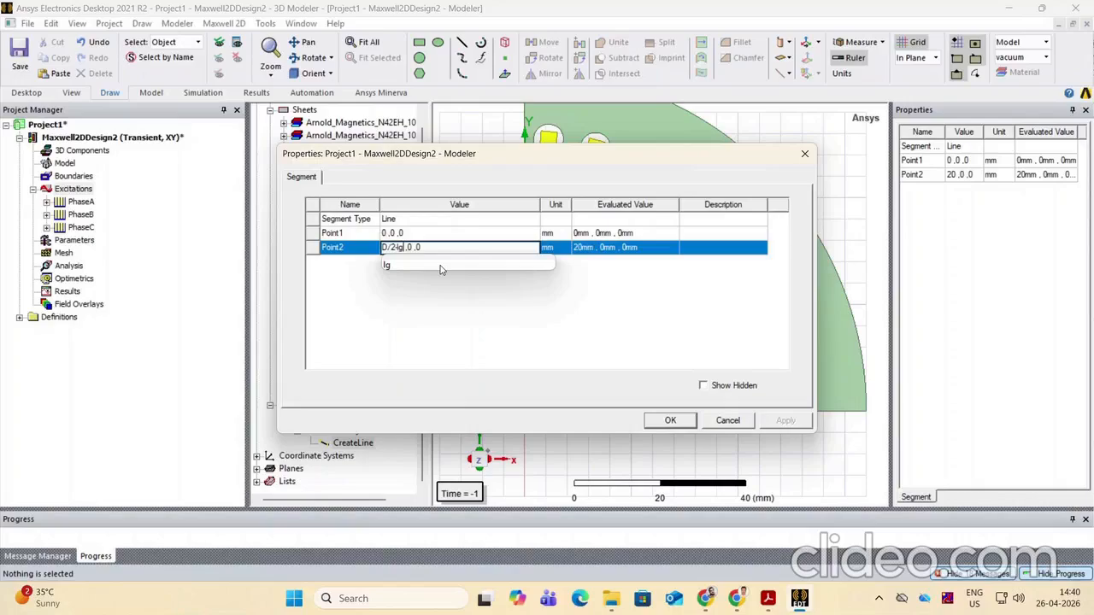
type("+")
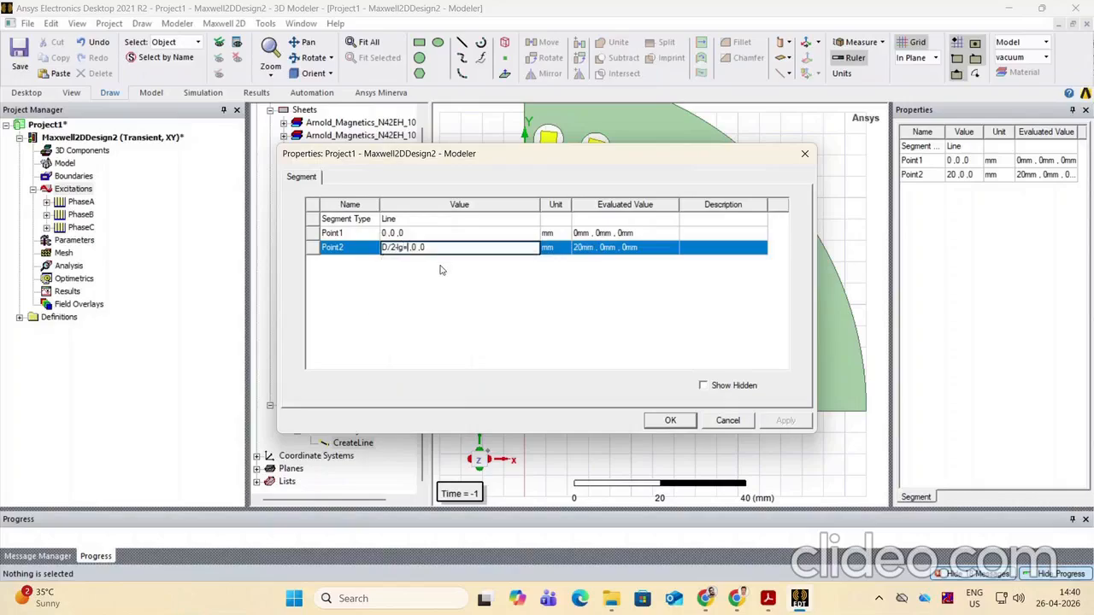
key("BackSpace")
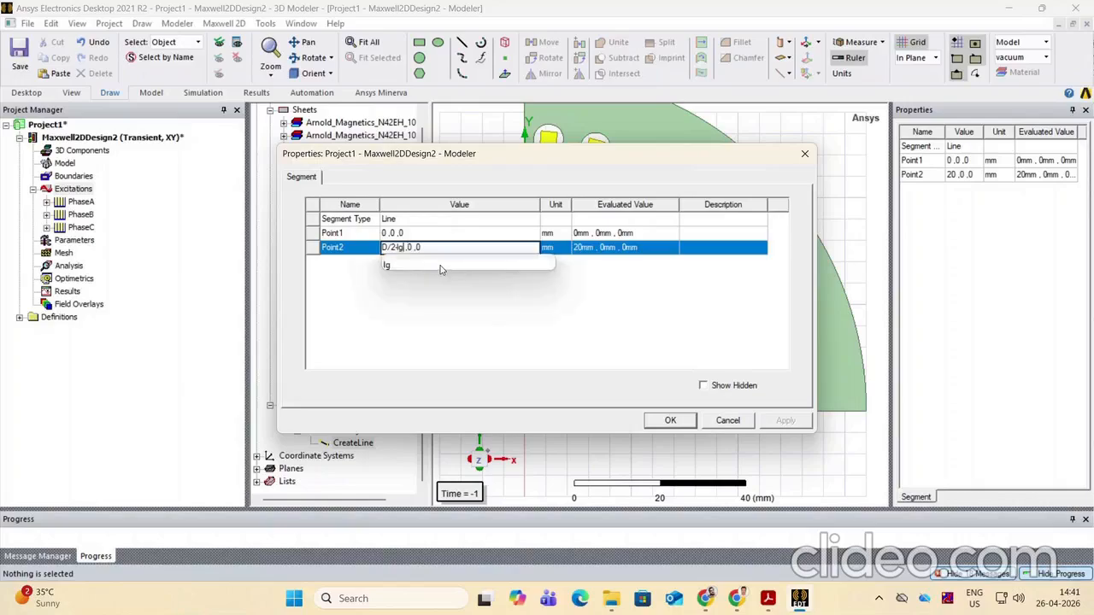
type("+")
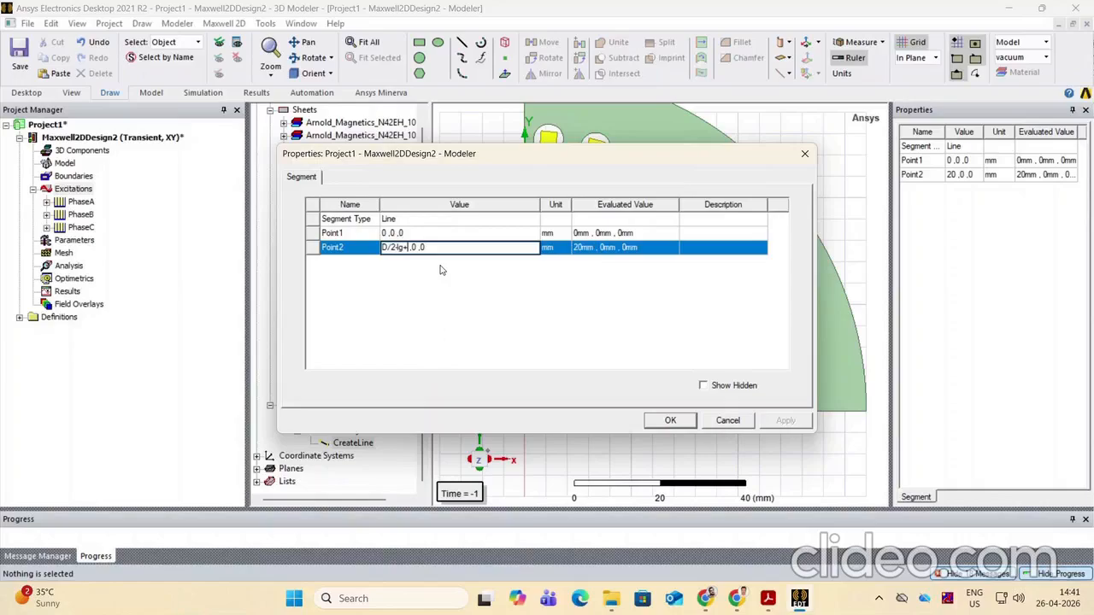
type("0.15mm")
left_click(670, 421)
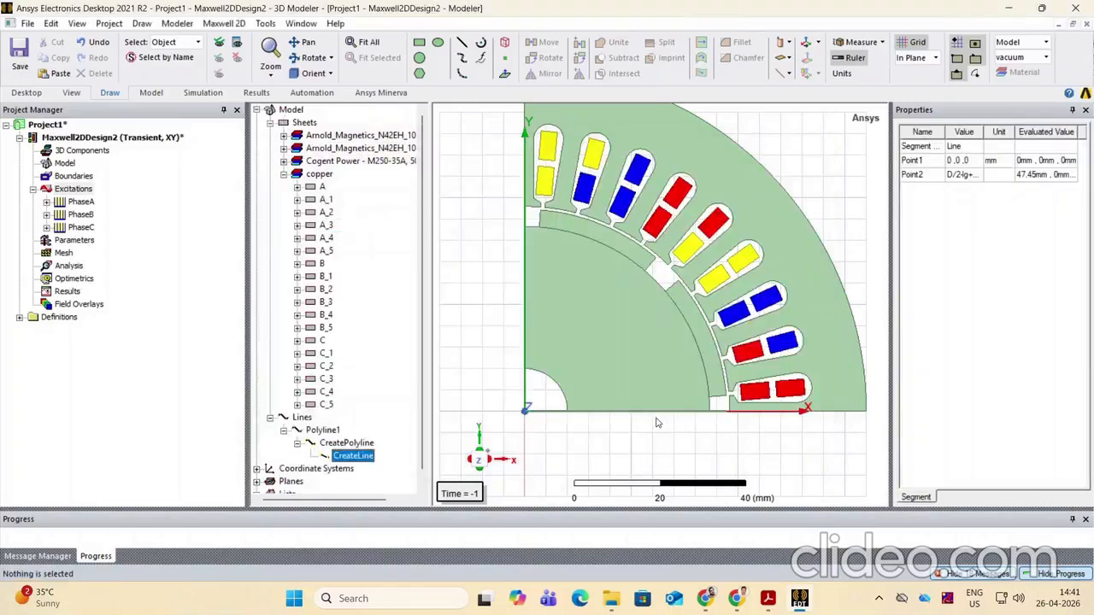
Sweep the line around the Z axis by 90 deg with the Natural draft type
left_click(322, 430)
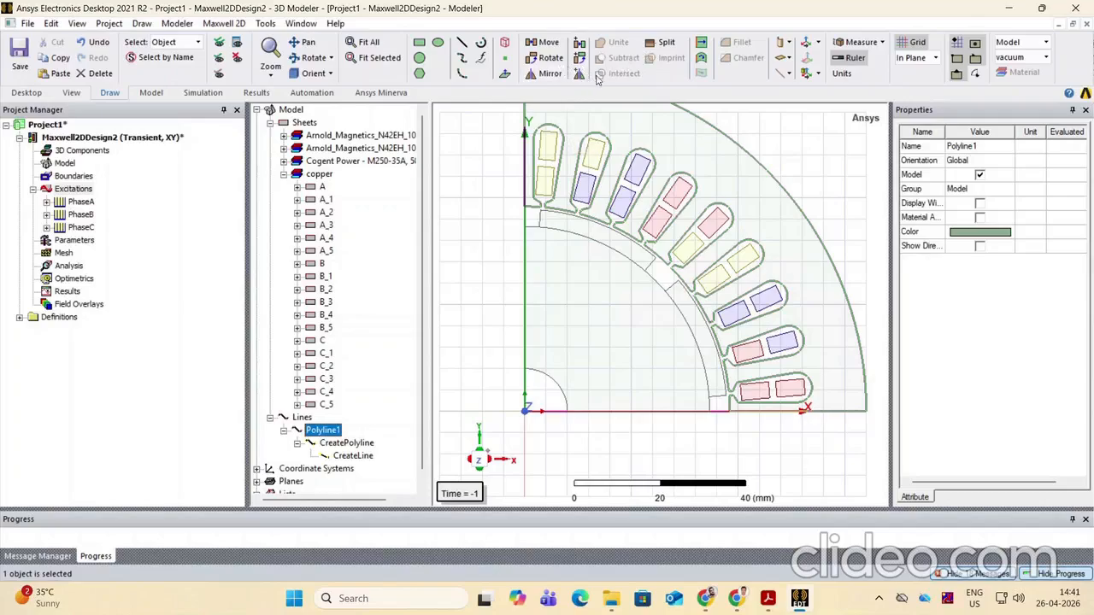
left_click(701, 62)
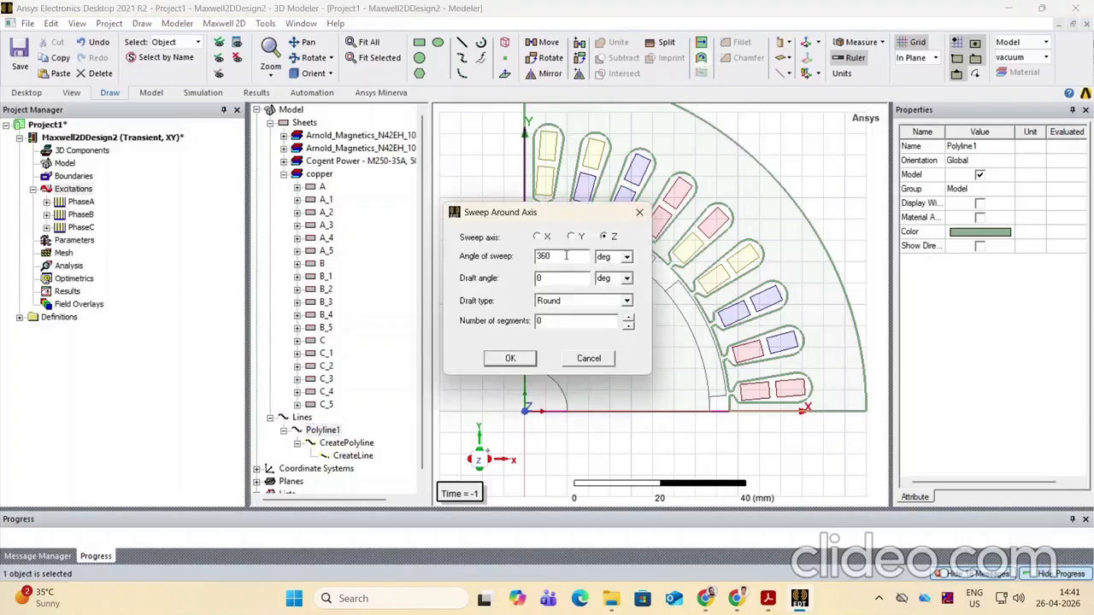
left_click_drag(566, 255, 505, 273)
type("90")
left_click(571, 303)
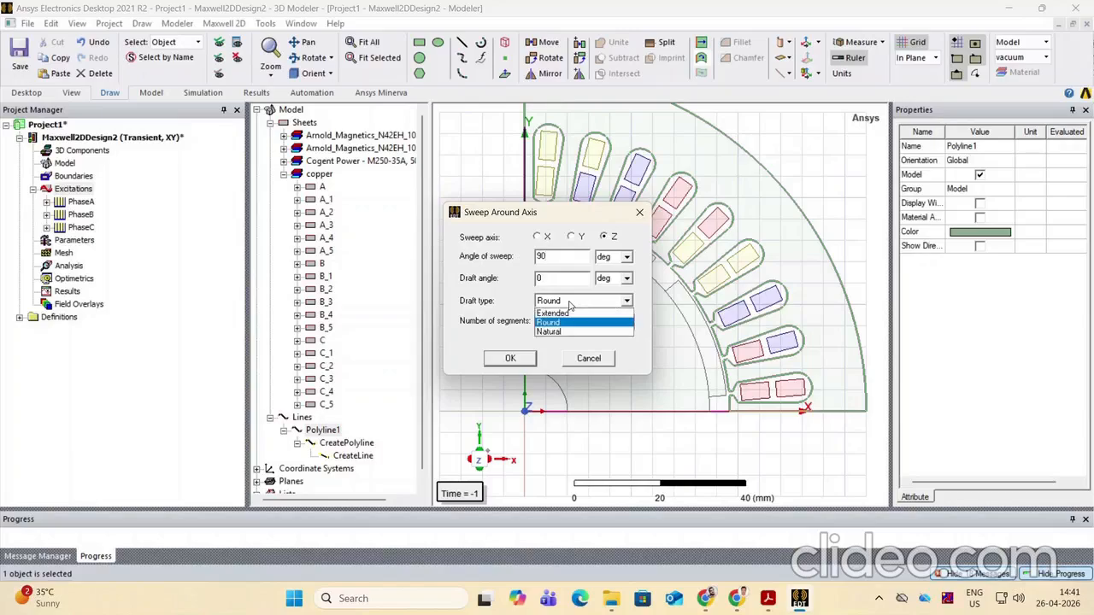
left_click(563, 334)
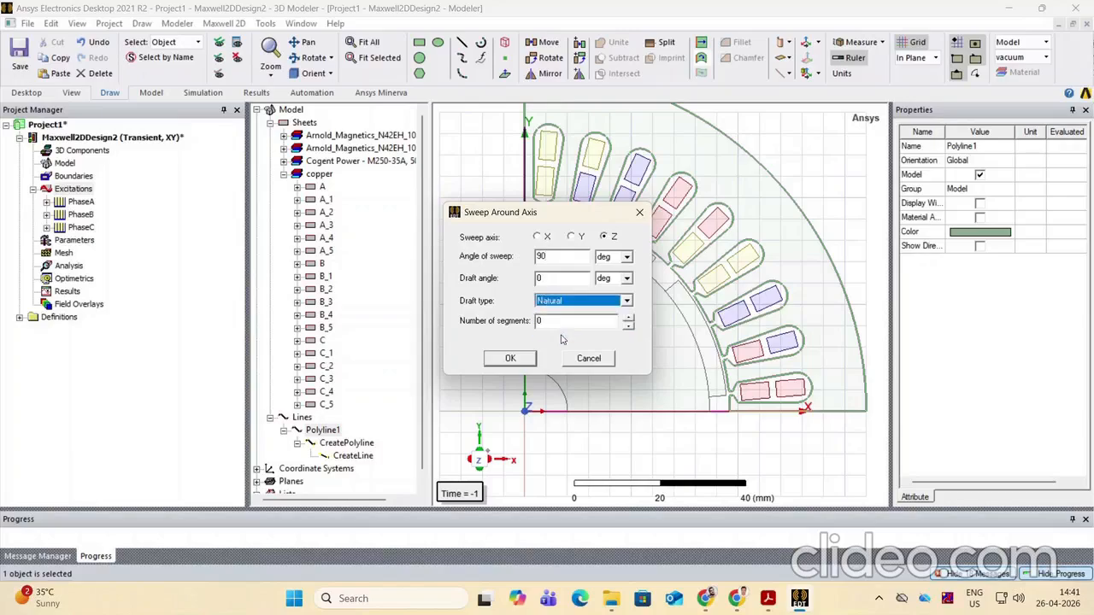
left_click(513, 359)
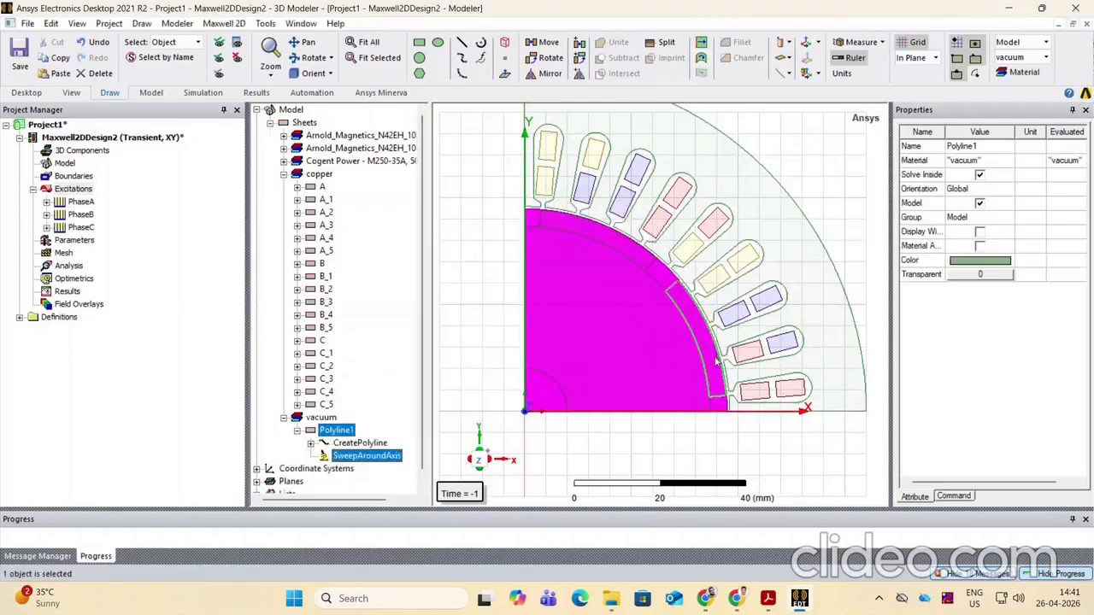
Rename the swept quarter-circle sheet as Band
scroll(717, 362, "up", 10)
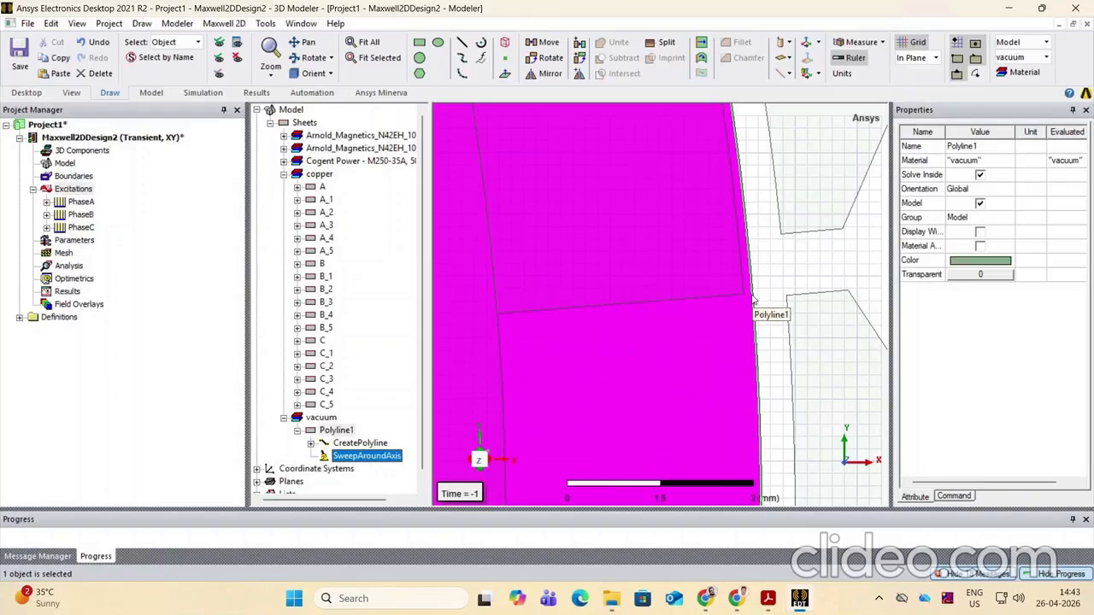
scroll(753, 299, "down", 5)
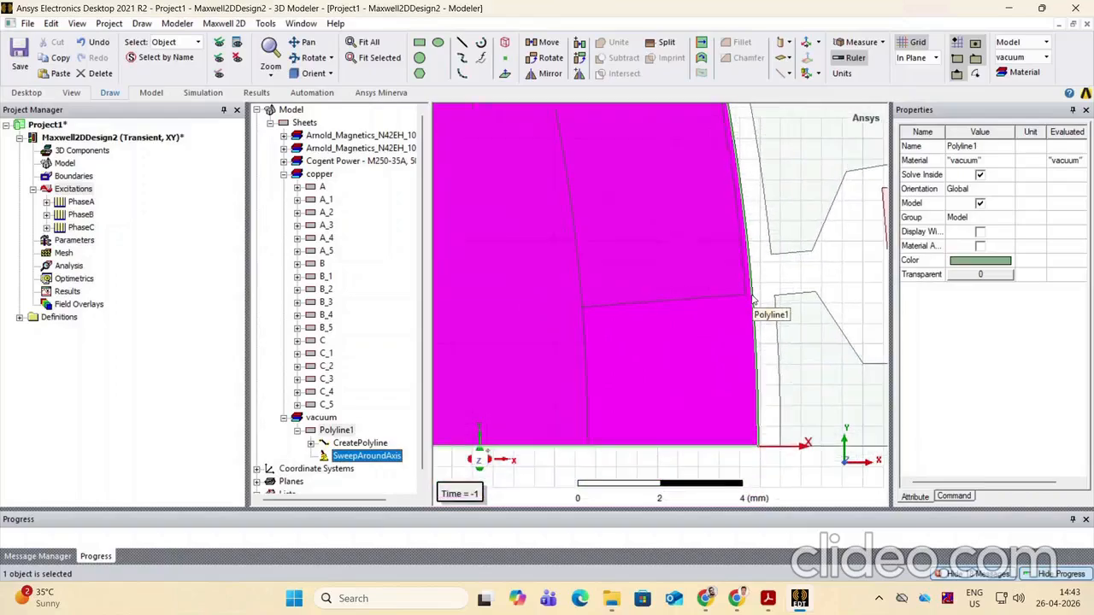
scroll(753, 300, "down", 7)
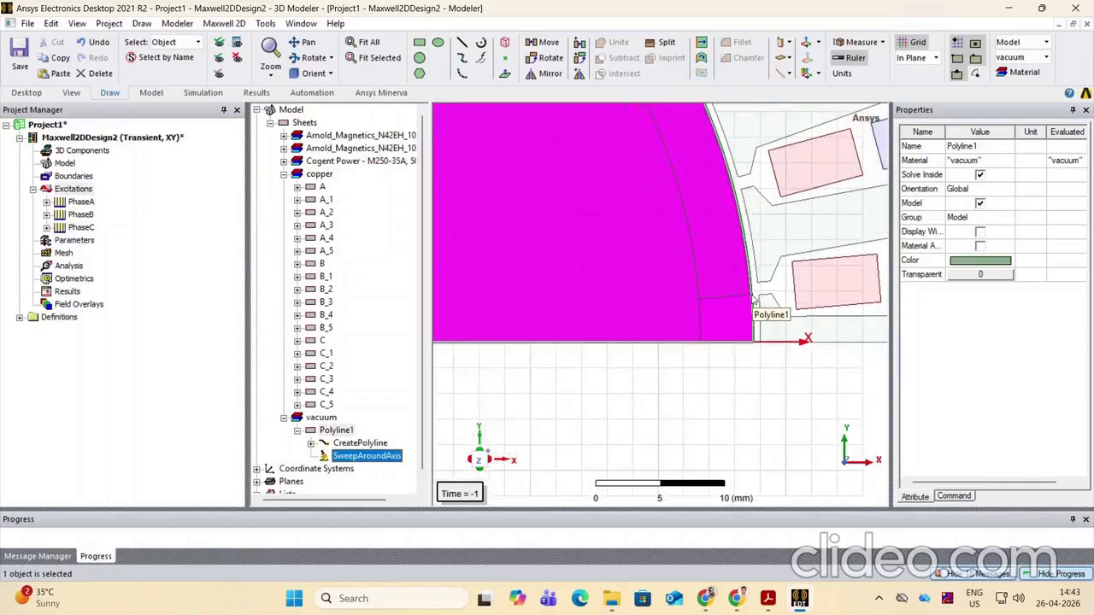
scroll(751, 342, "down", 1)
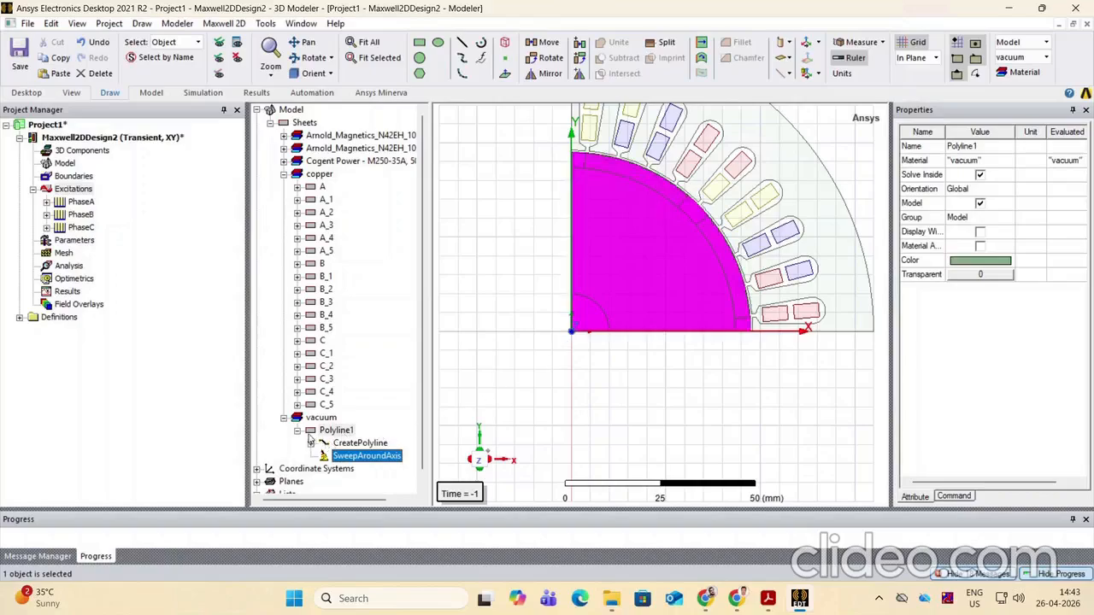
left_click(297, 430)
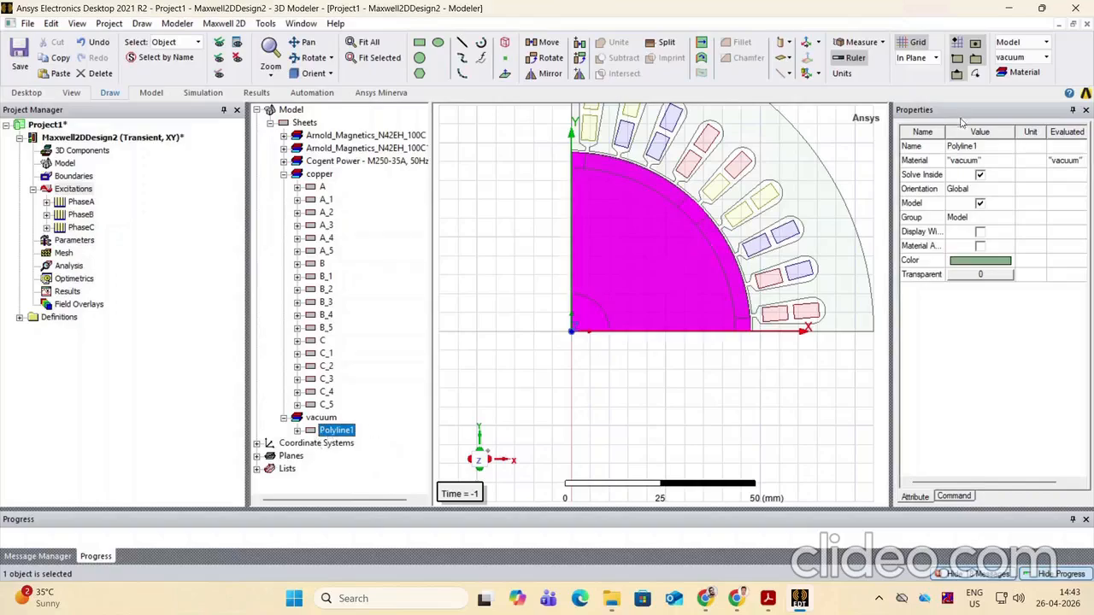
left_click(963, 146)
type("Band")
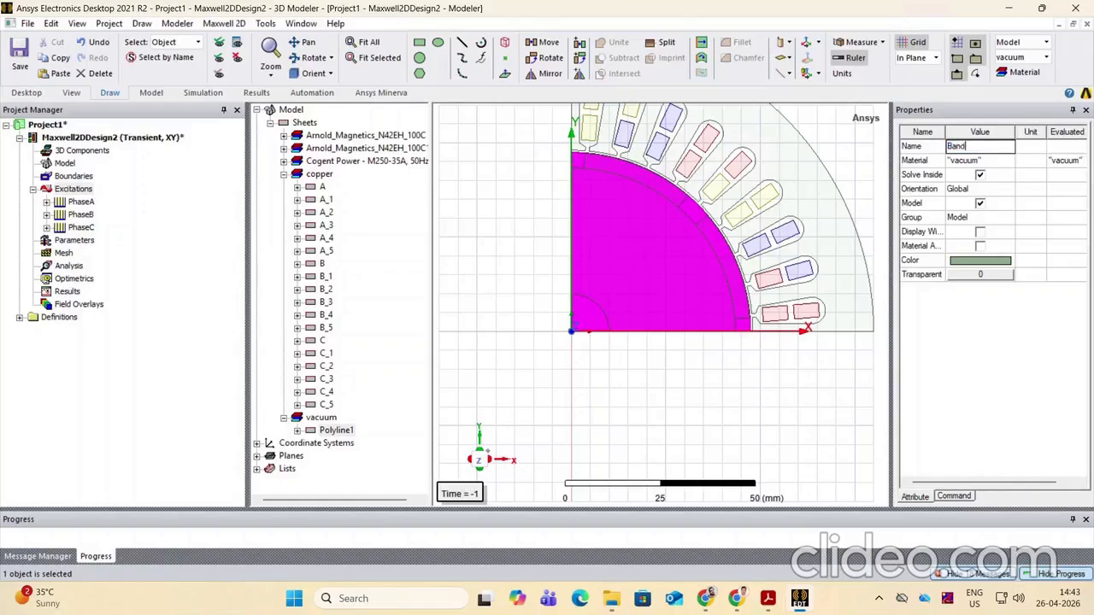
key("Return")
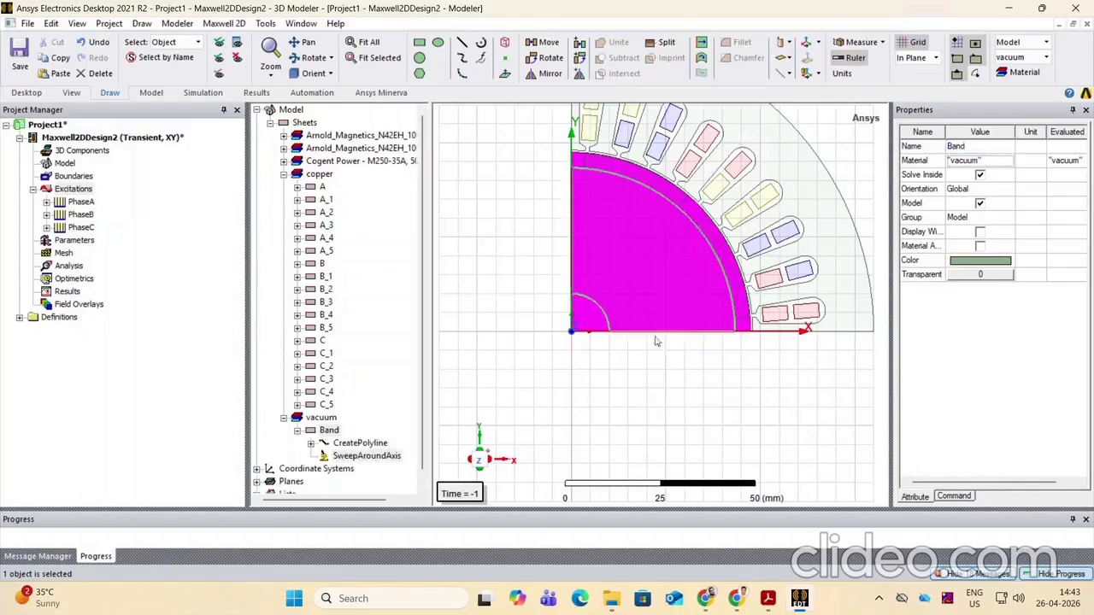
Set the Band sheet's transparency to 1 and reselect the sheet
left_click(297, 431)
left_click(328, 431)
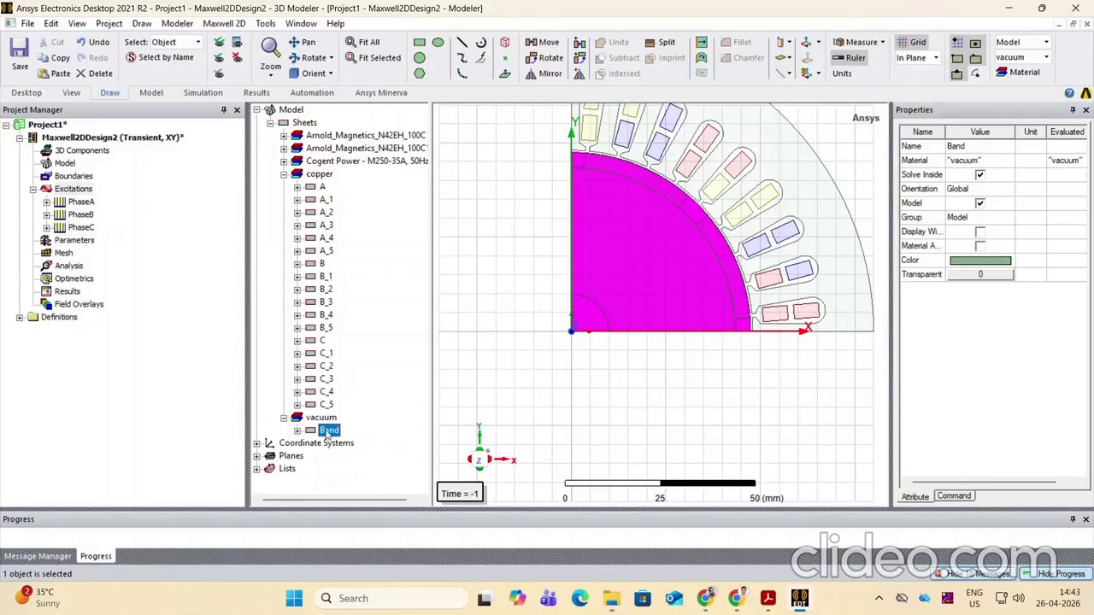
left_click(987, 281)
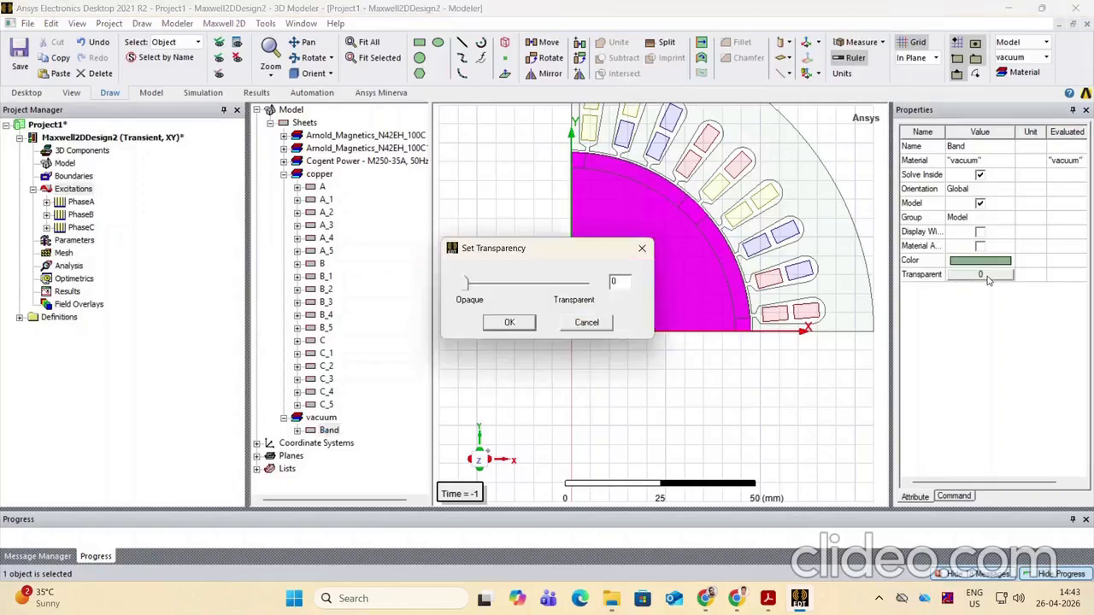
left_click_drag(473, 292, 662, 295)
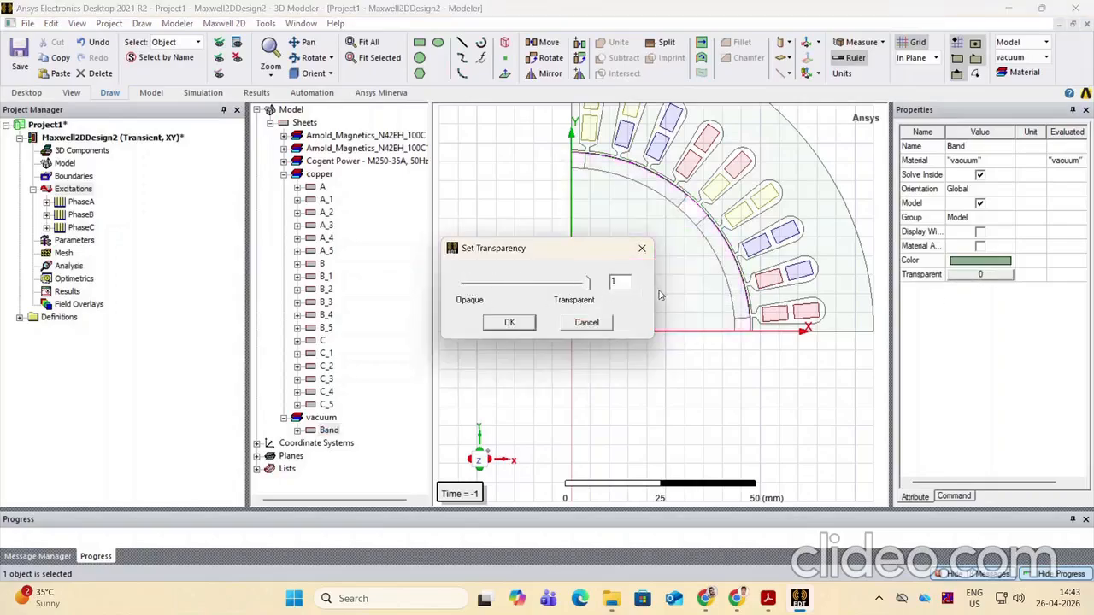
left_click(509, 324)
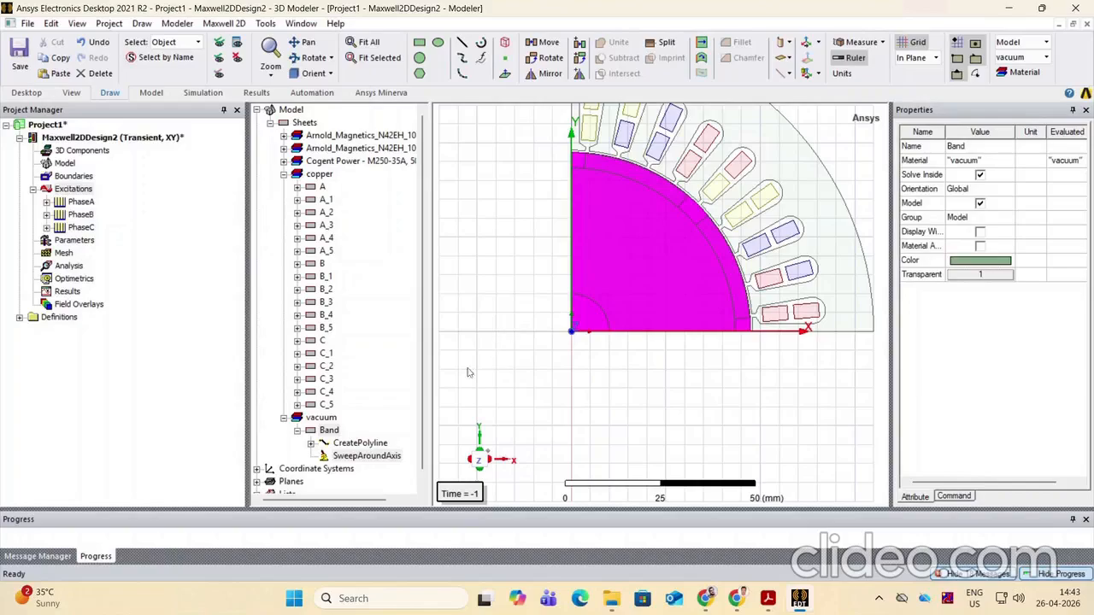
left_click(329, 431)
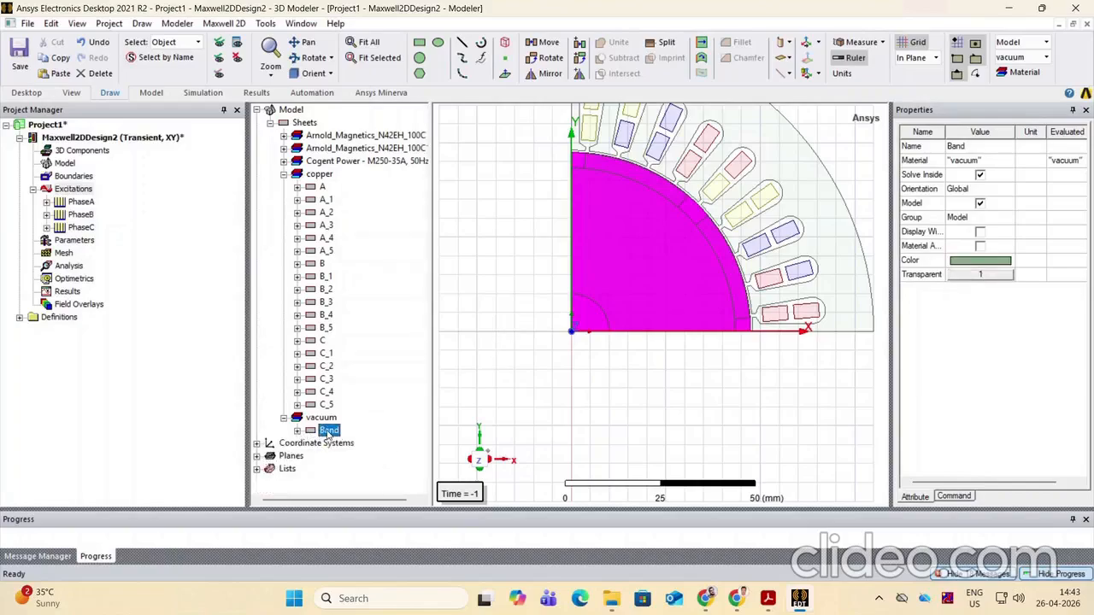
Assign a band motion setup to the Band sheet with rotation about the positive Global Z axis
right_click(329, 431)
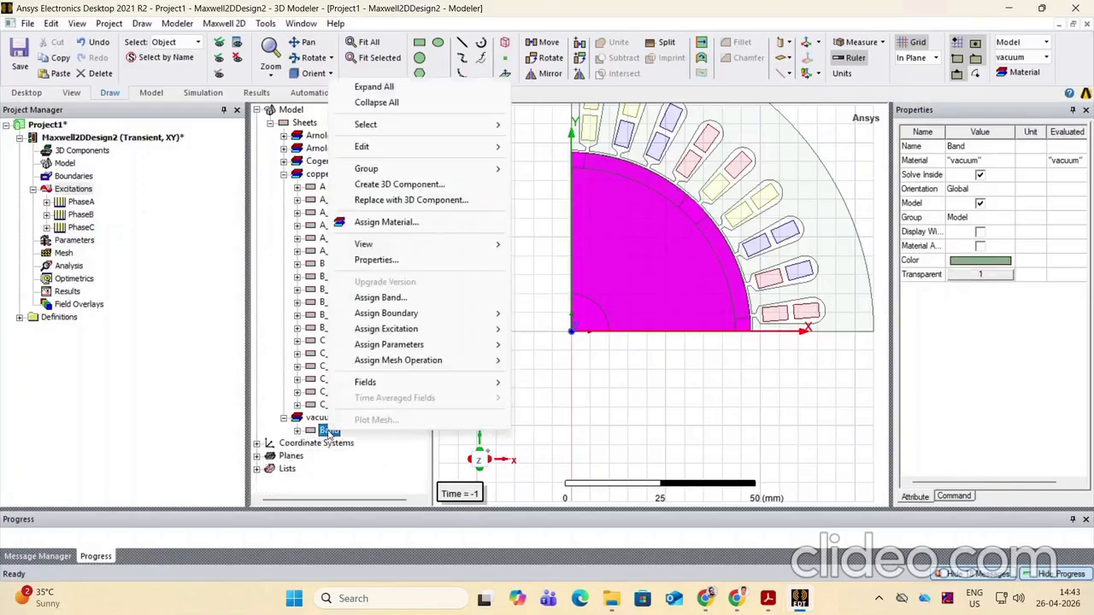
left_click(381, 297)
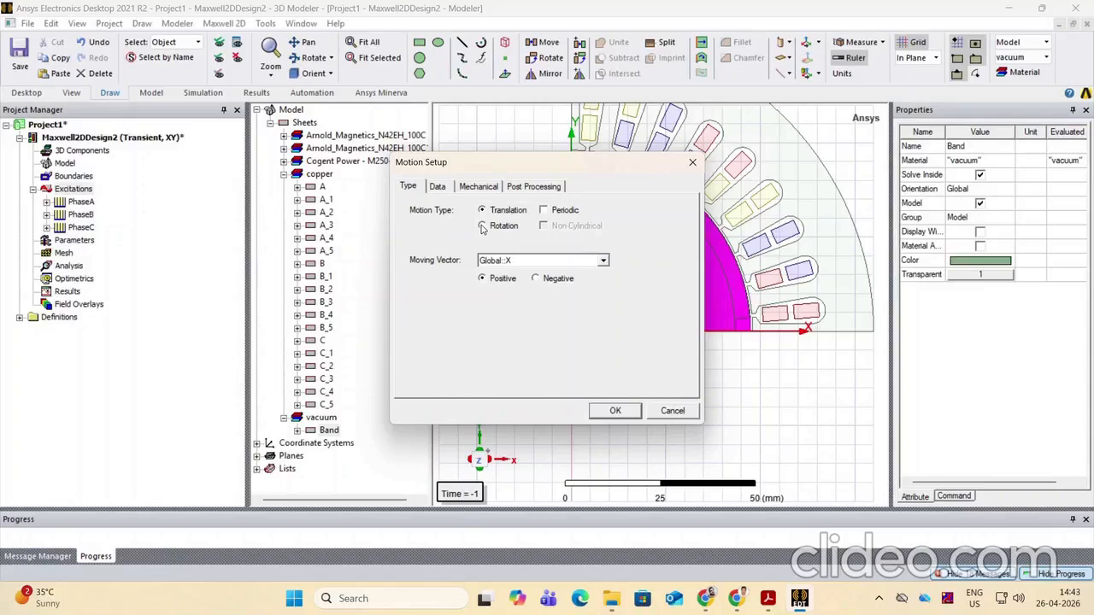
left_click(482, 228)
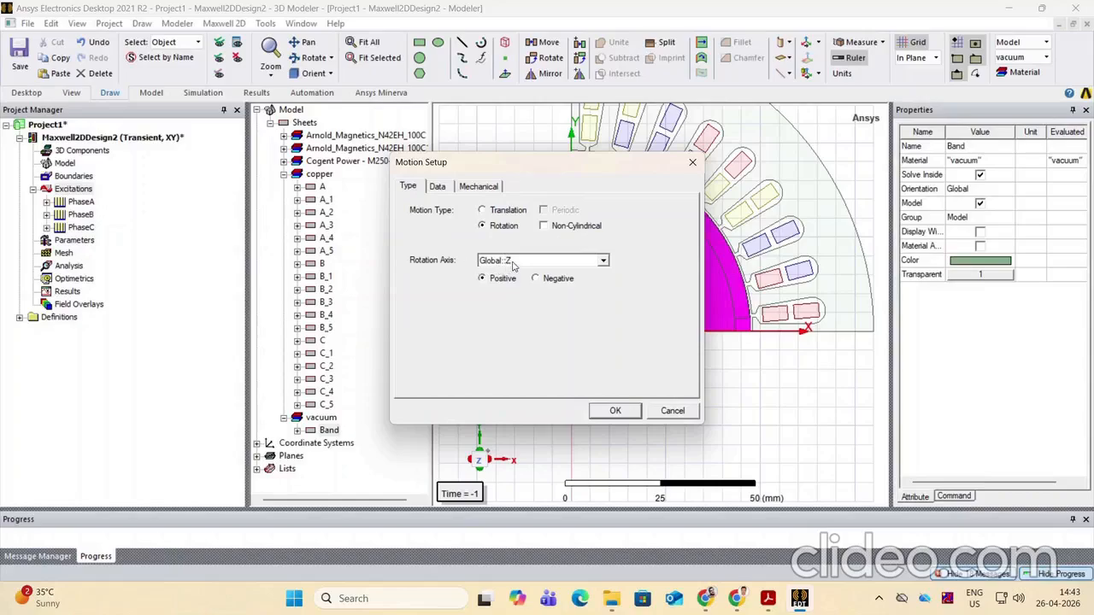
Set the motion's initial position to a new angle variable named alignment with a value of 0 deg
left_click(441, 188)
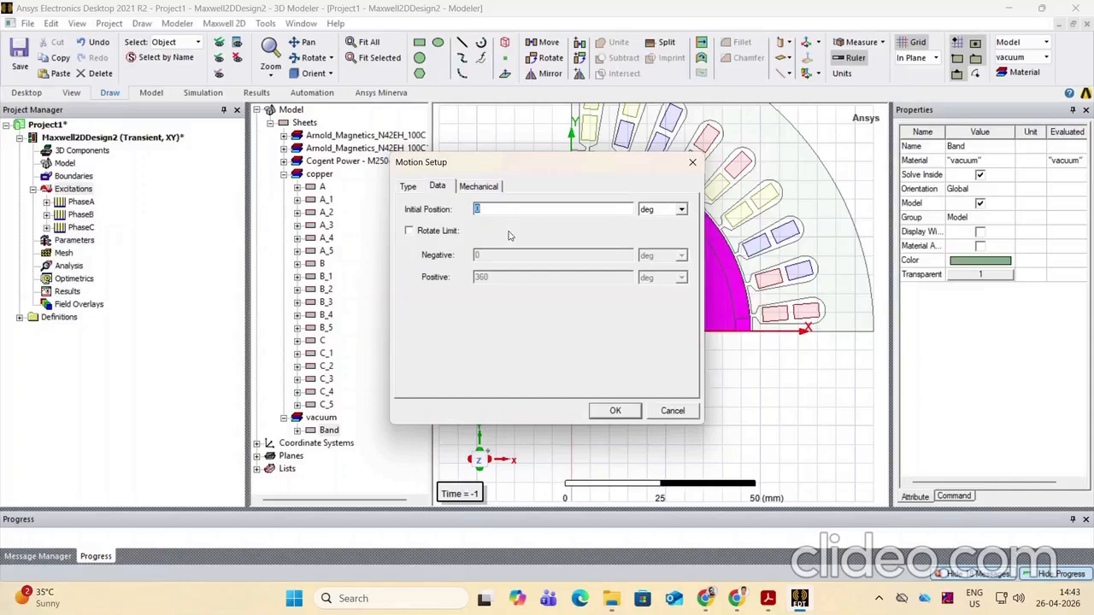
type("alignment")
left_click_drag(557, 158, 358, 139)
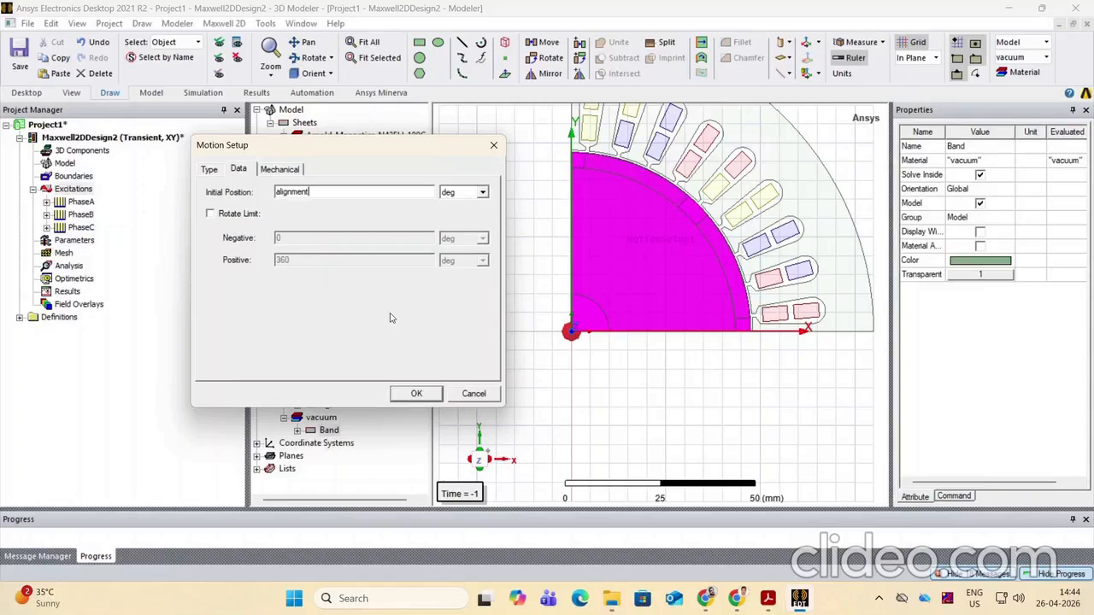
left_click(280, 171)
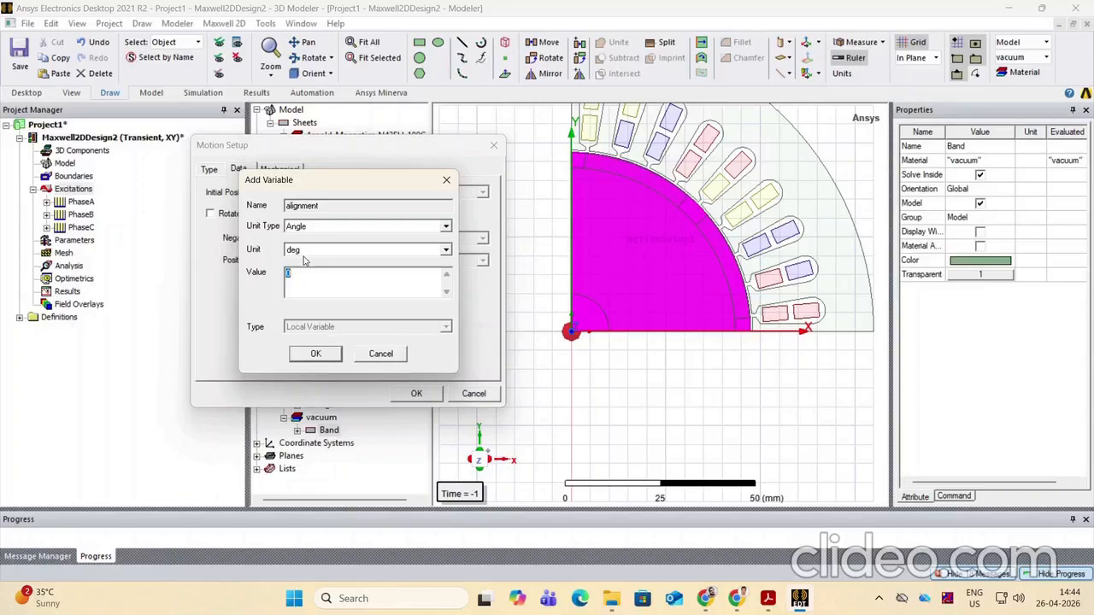
left_click(317, 354)
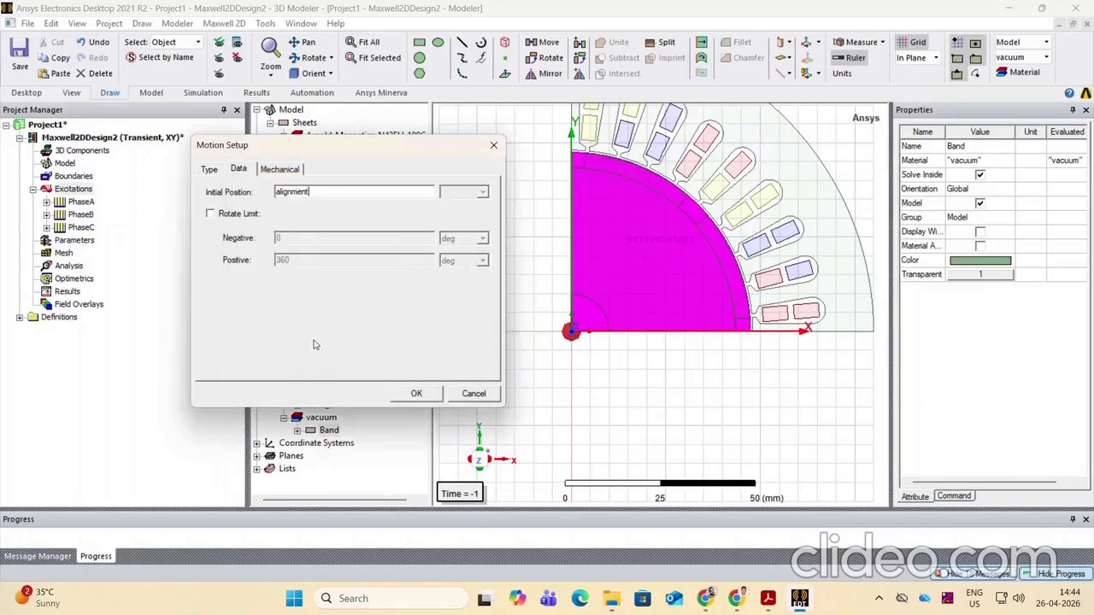
Set the angular velocity to a new variable Ns of 1500 rpm and finish the motion setup
left_click(280, 169)
left_click_drag(311, 212, 298, 216)
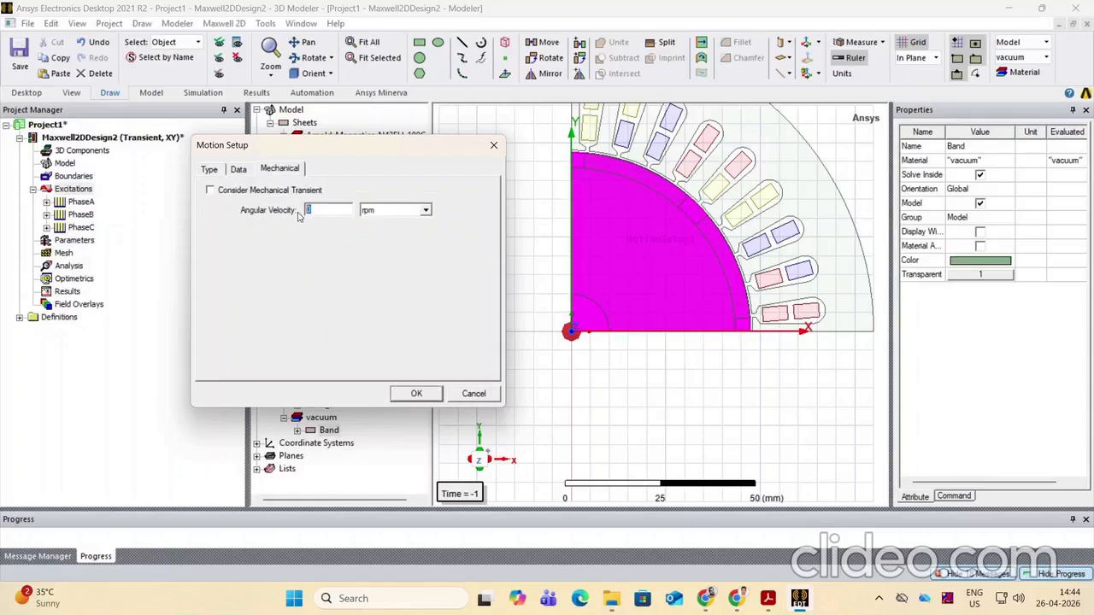
type("Ns")
left_click(416, 395)
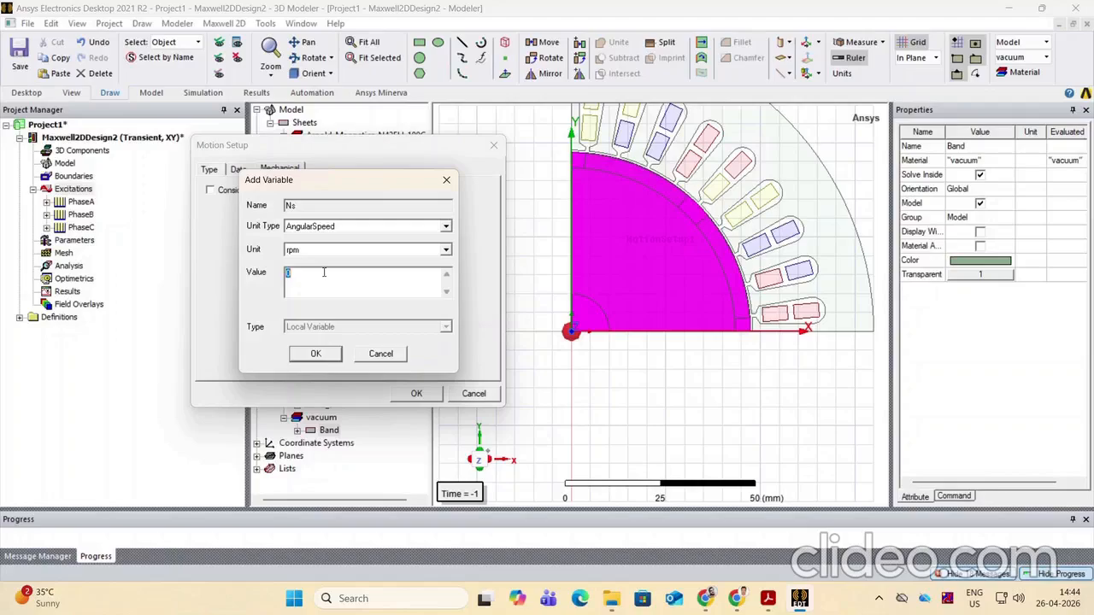
type("1500")
left_click(313, 354)
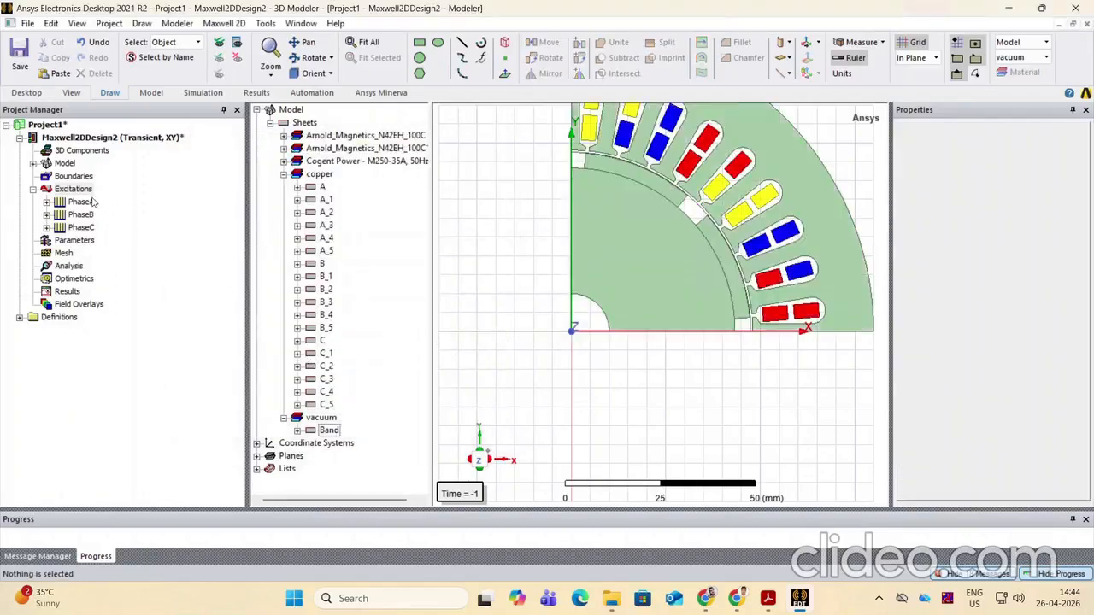
Examine the new motion setup's band and the moving parts assigned to it in the model
left_click(33, 165)
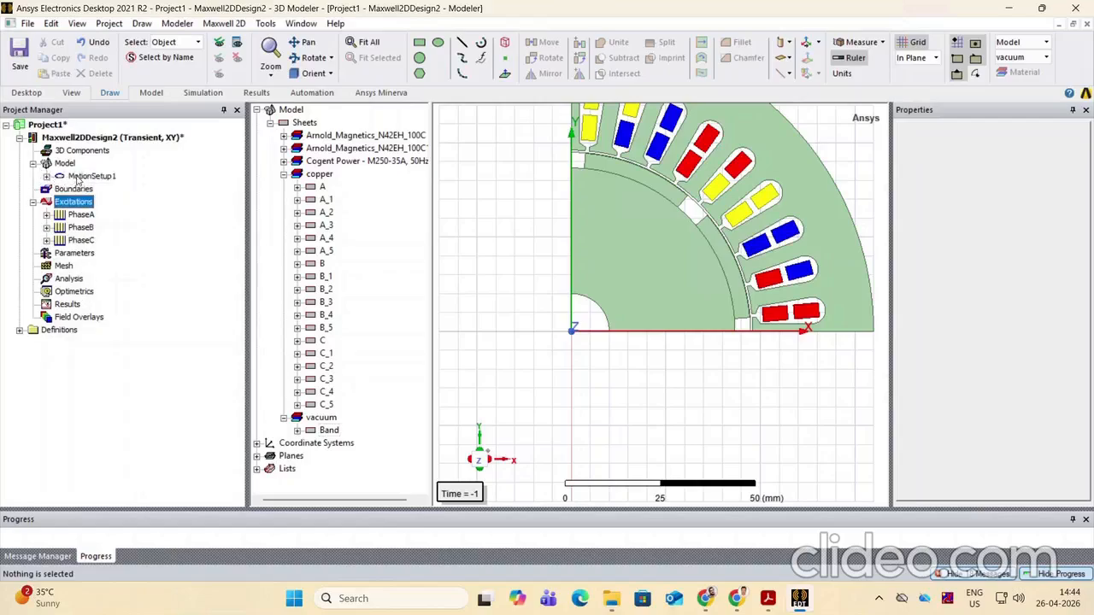
left_click(79, 176)
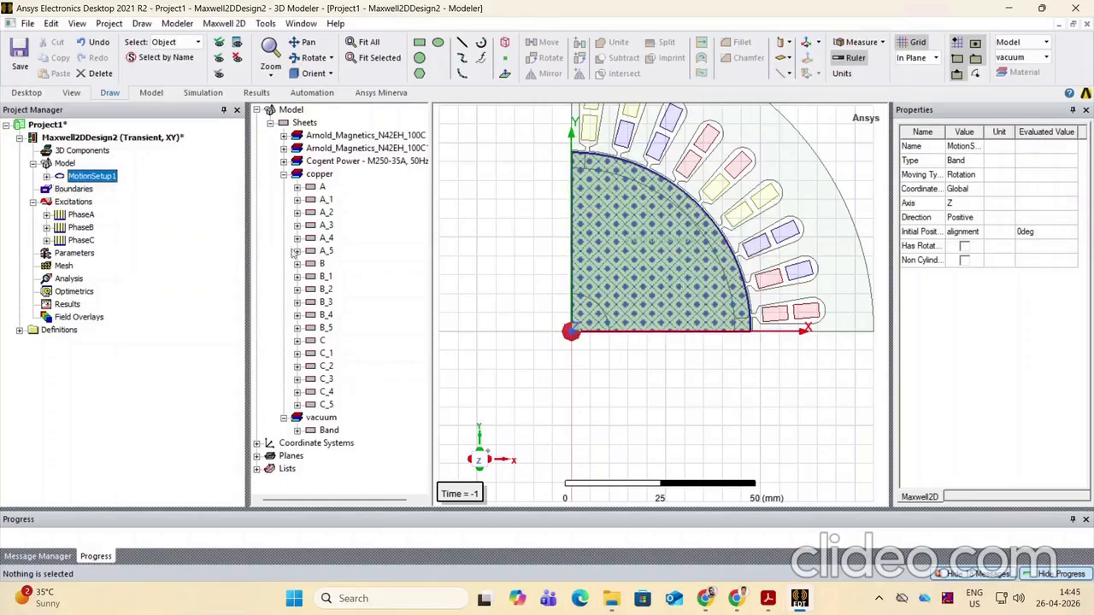
left_click(47, 176)
left_click(94, 189)
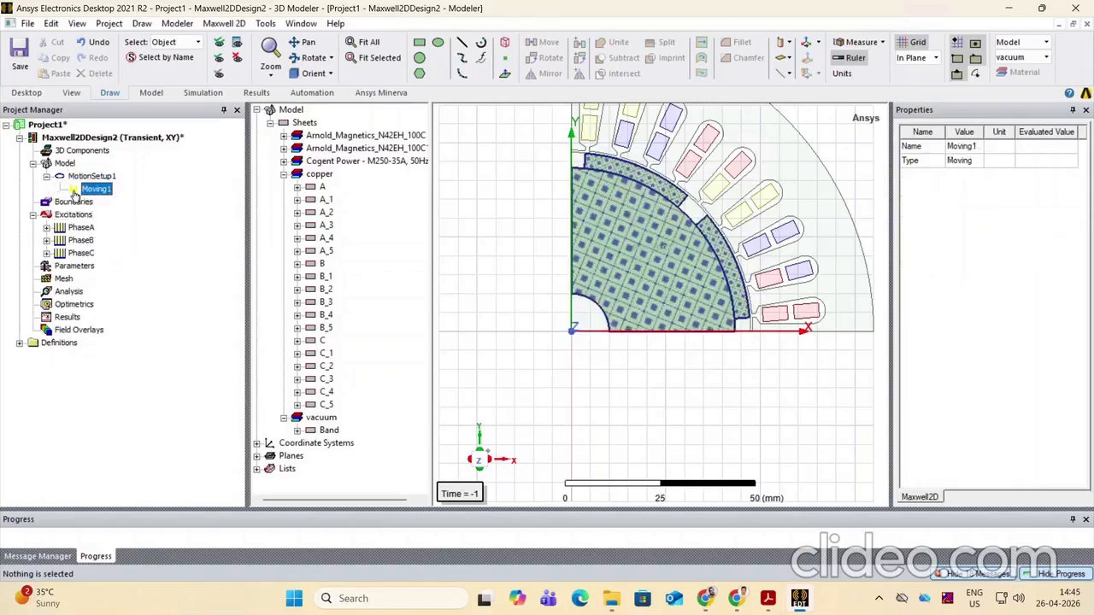
left_click(46, 177)
left_click(32, 163)
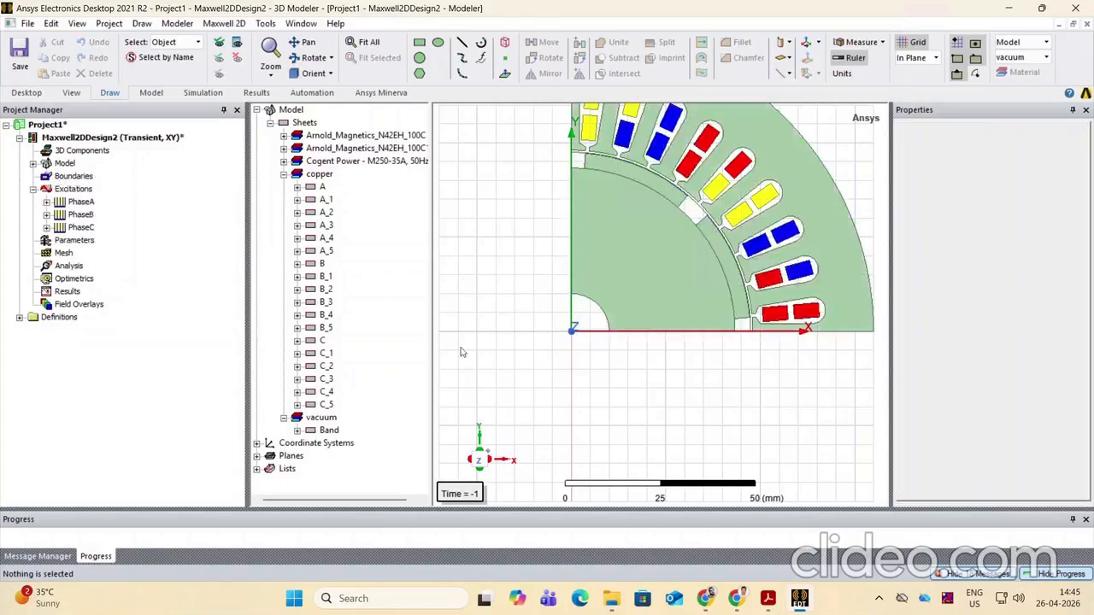
Draw a circle centred on the origin with a radius of 90 mm, enclosing the whole stator
scroll(709, 405, "down", 1)
scroll(795, 276, "up", 1)
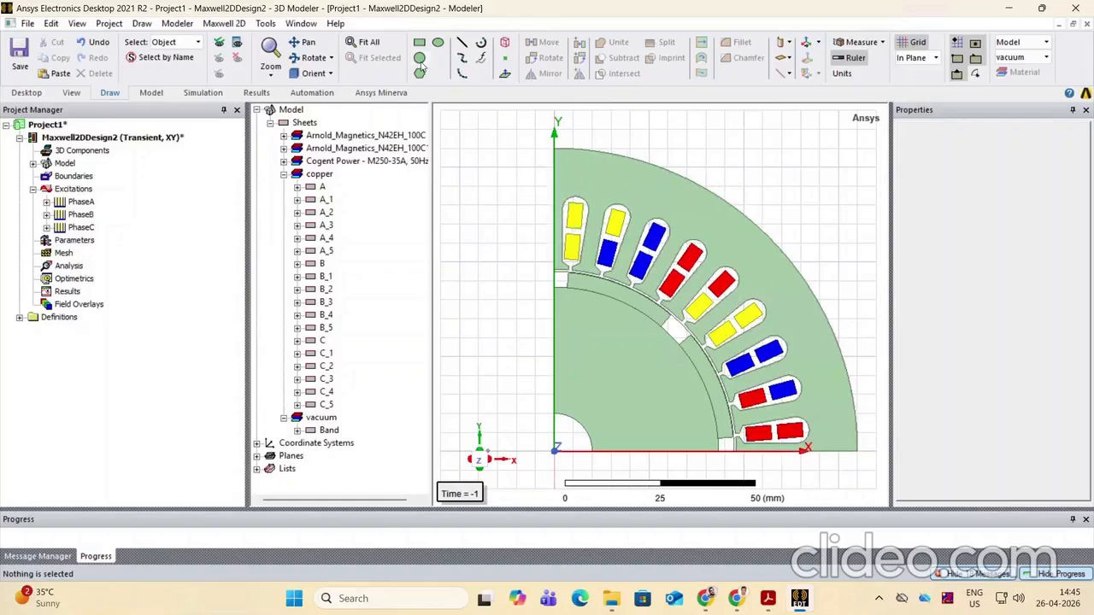
scroll(725, 297, "down", 3)
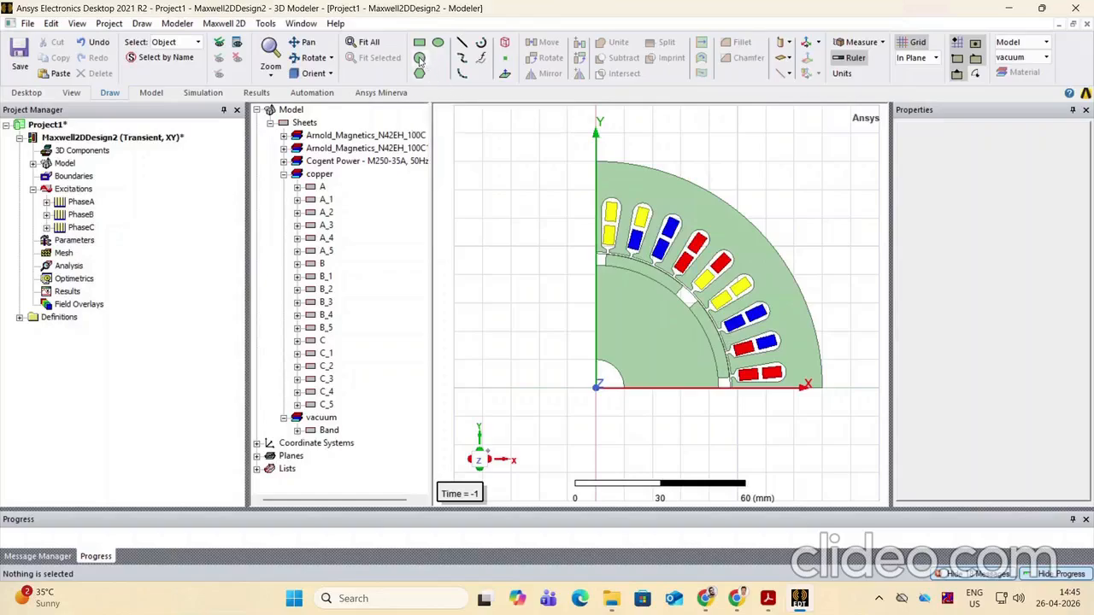
left_click(419, 58)
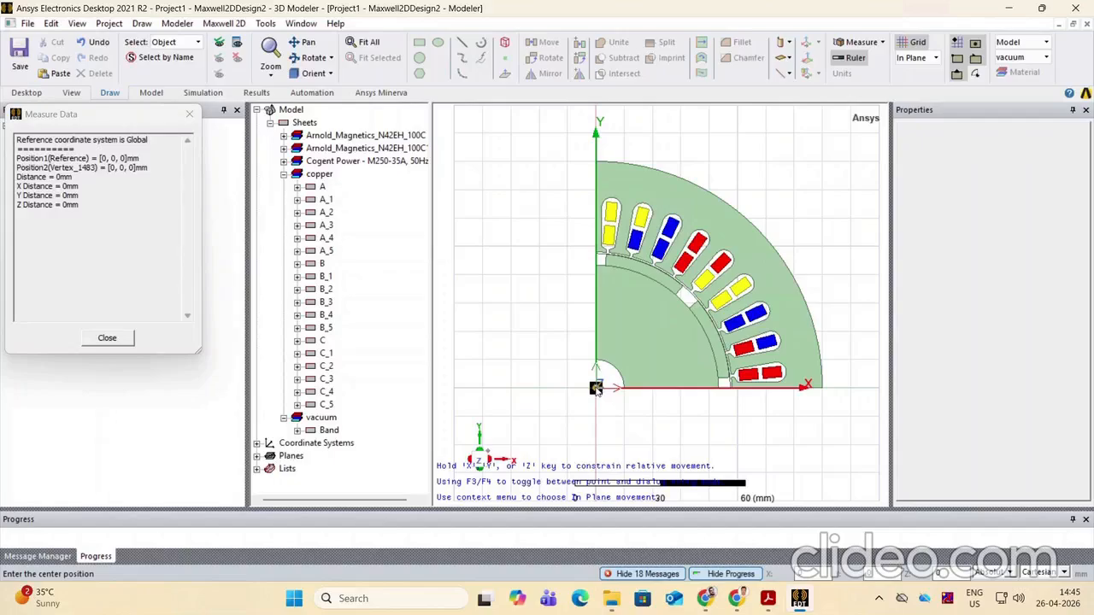
left_click(596, 389)
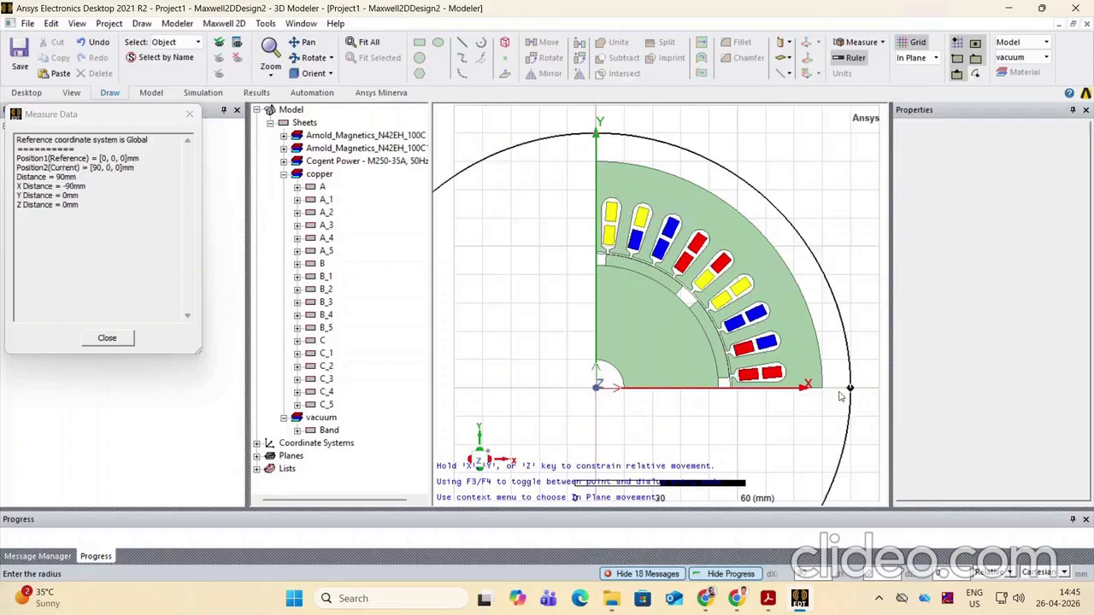
left_click(850, 390)
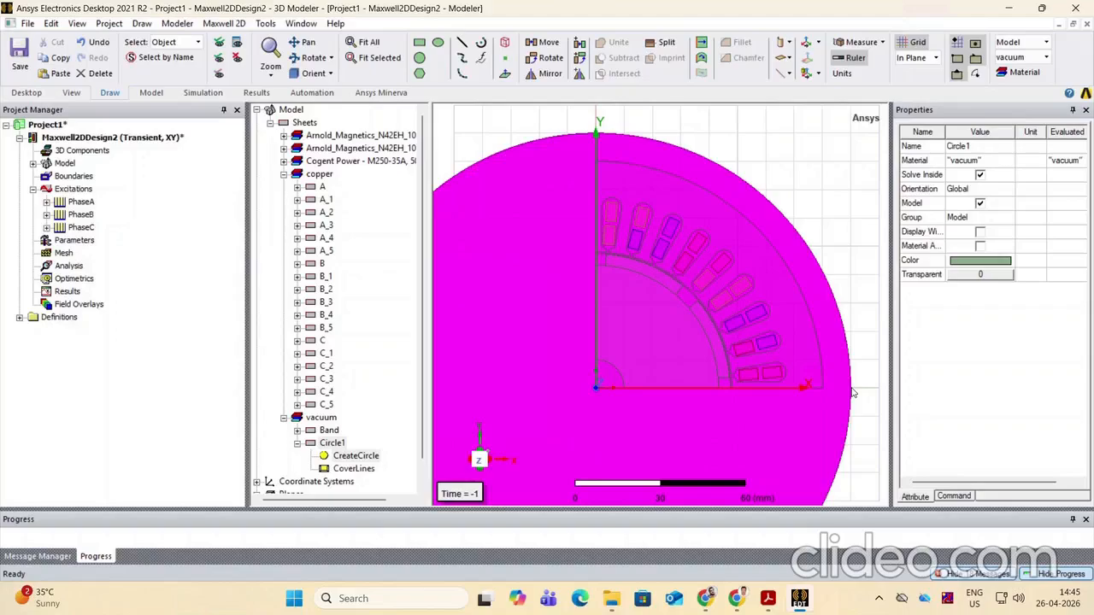
Set the new circle's radius to Do/2+1 mm and check its clearance around the stator's outer edge
scroll(345, 434, "down", 1)
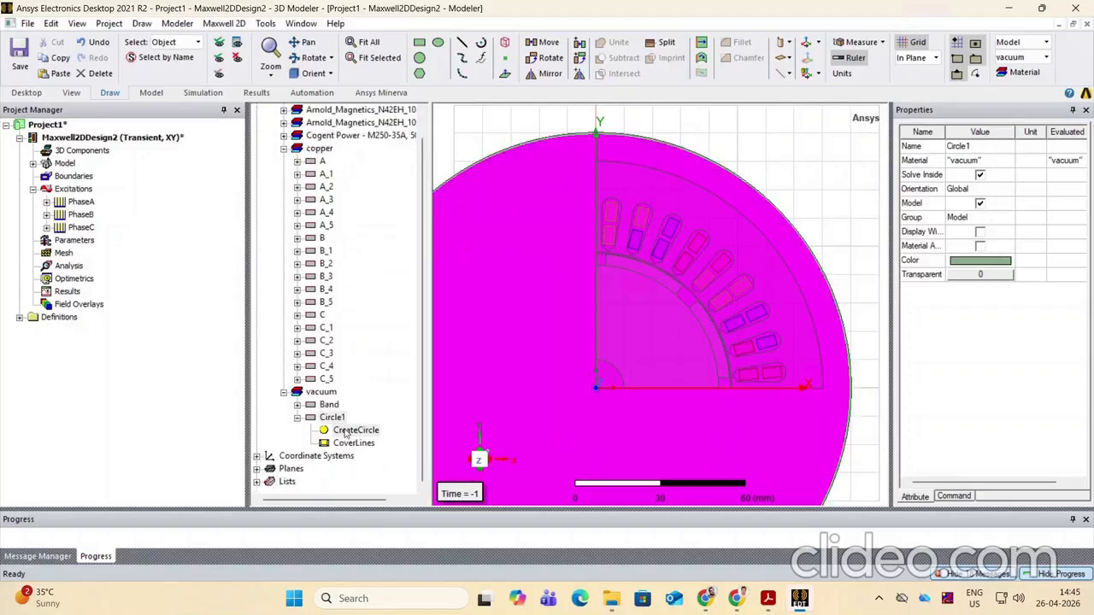
double_click(346, 433)
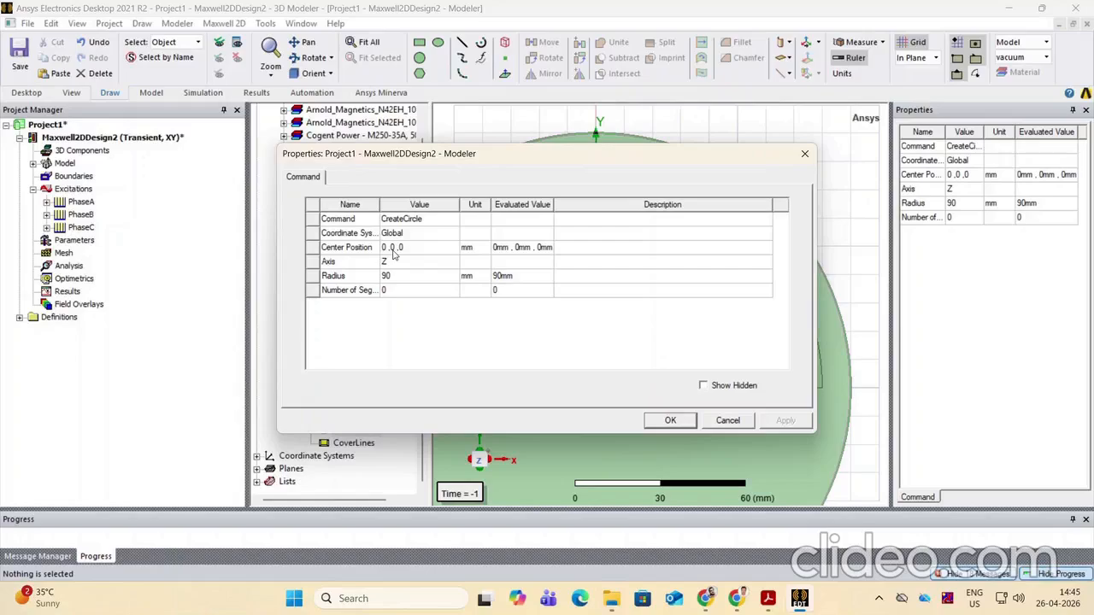
left_click(402, 276)
type("Do/2+")
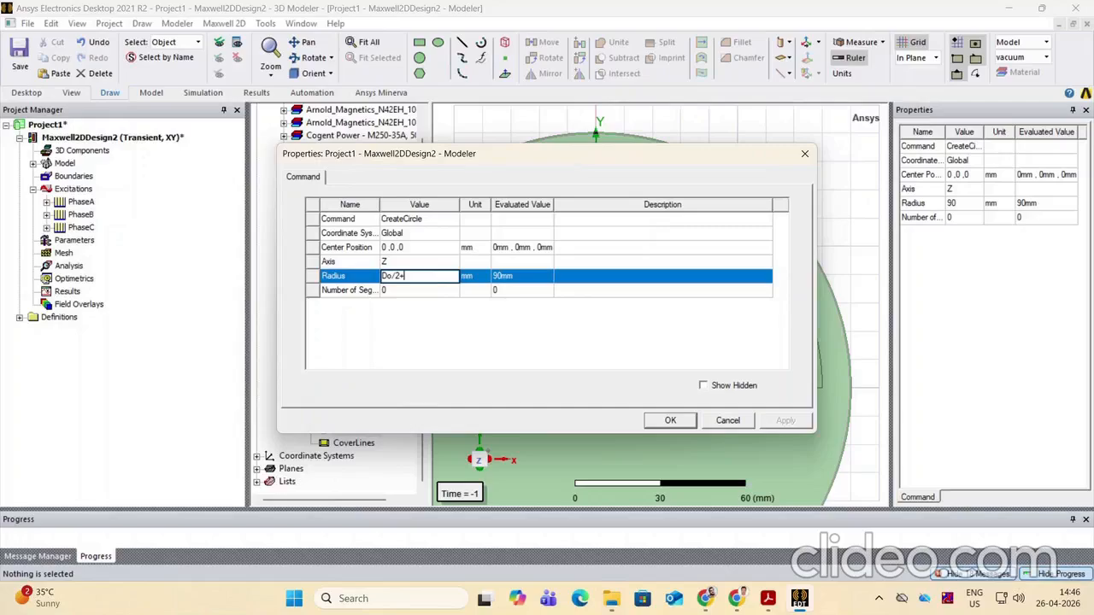
type("1")
left_click(669, 422)
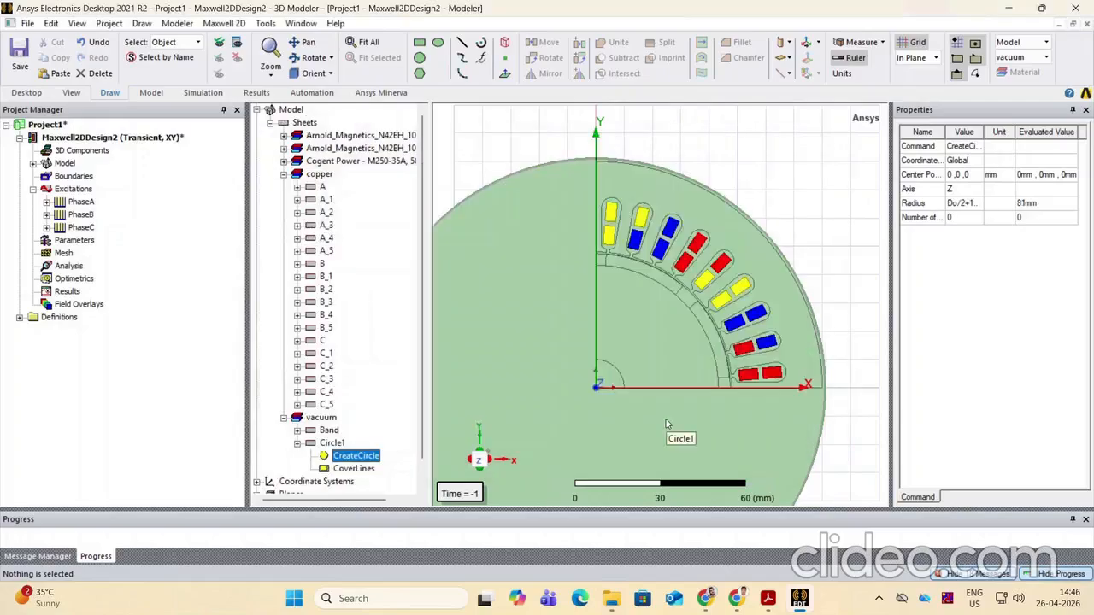
scroll(824, 383, "up", 3)
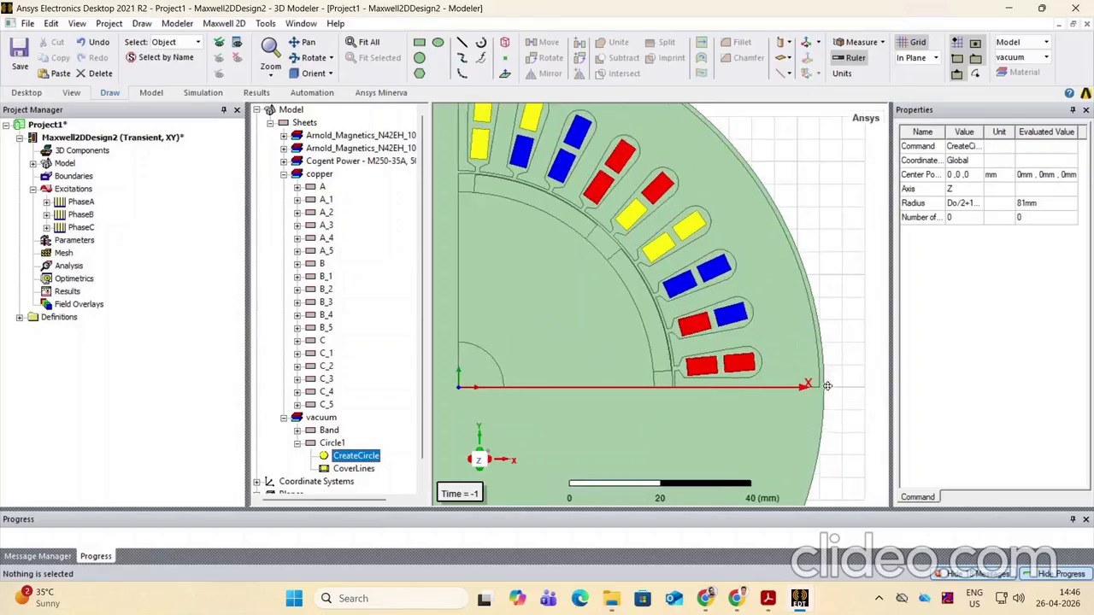
scroll(823, 383, "up", 1)
scroll(823, 383, "down", 3)
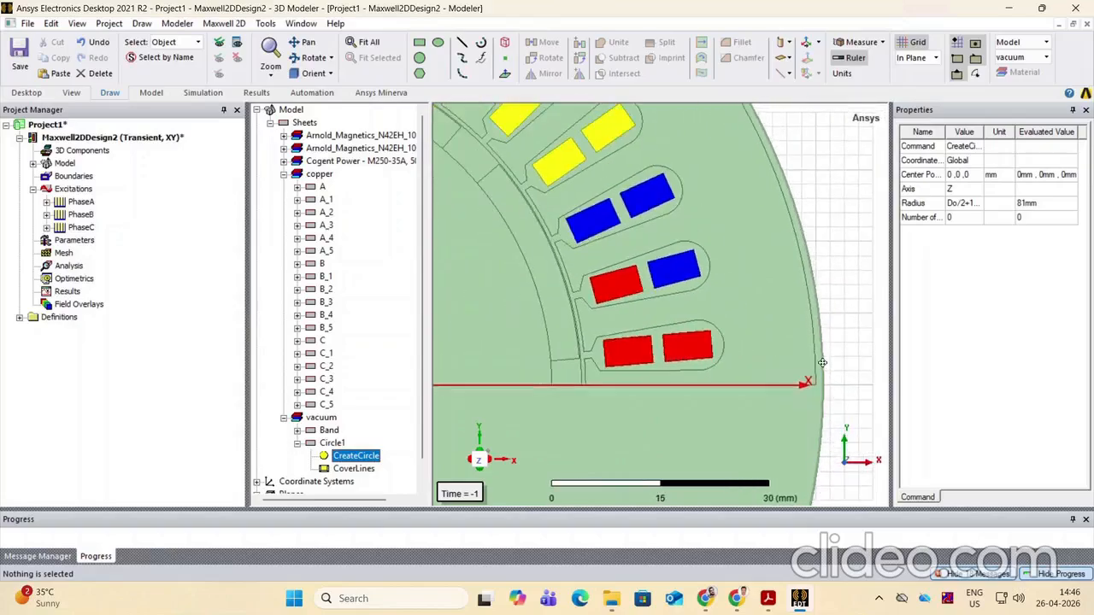
scroll(823, 356, "down", 3)
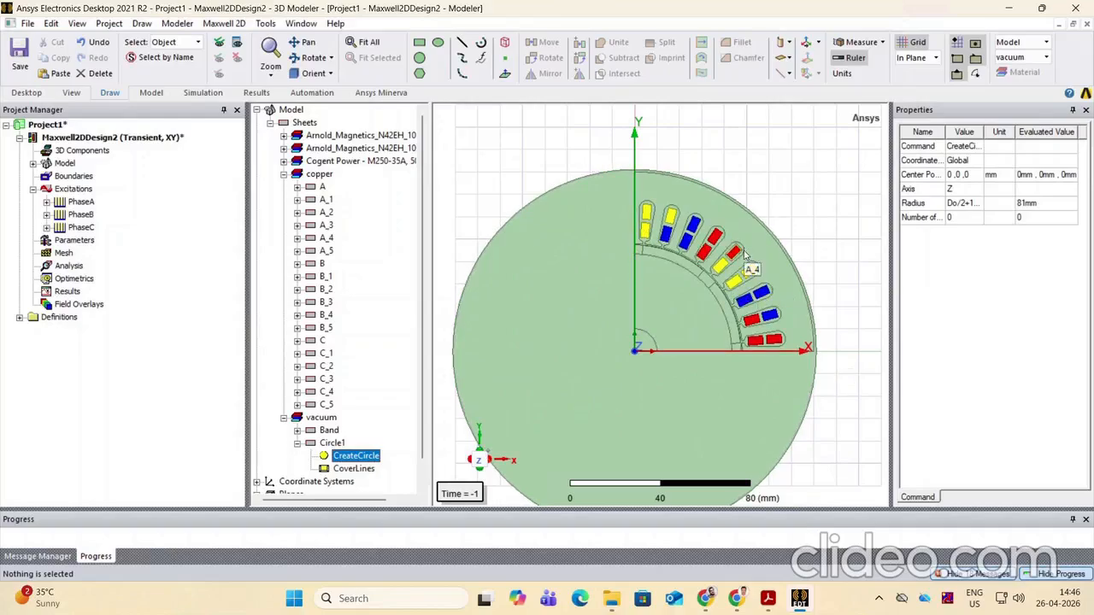
Split the circle by the YZ plane and by the XZ plane, keeping the positive side each time
left_click(743, 402)
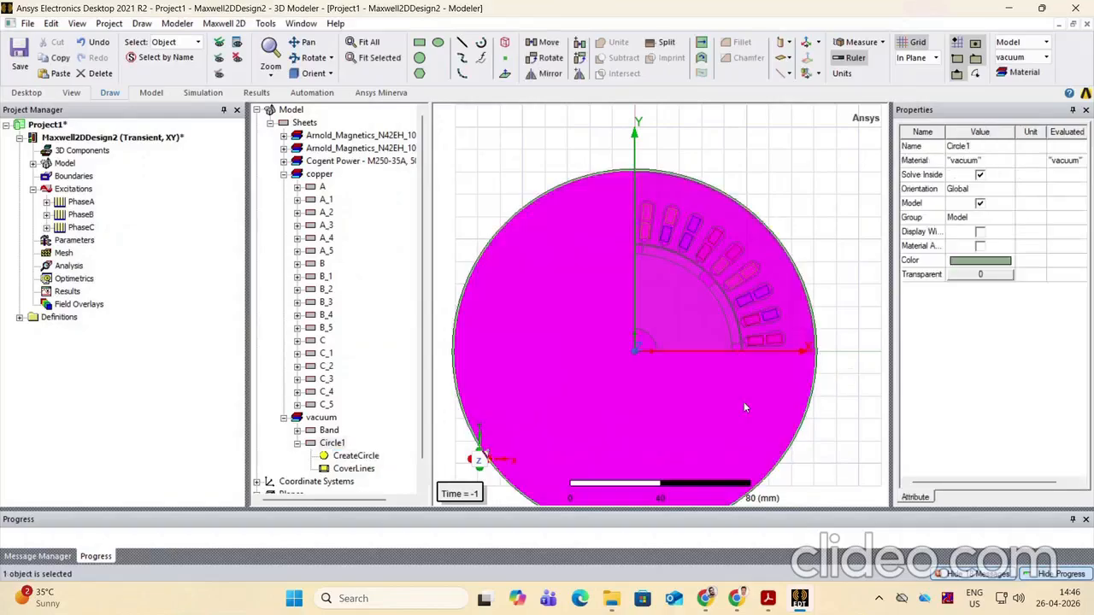
left_click(665, 43)
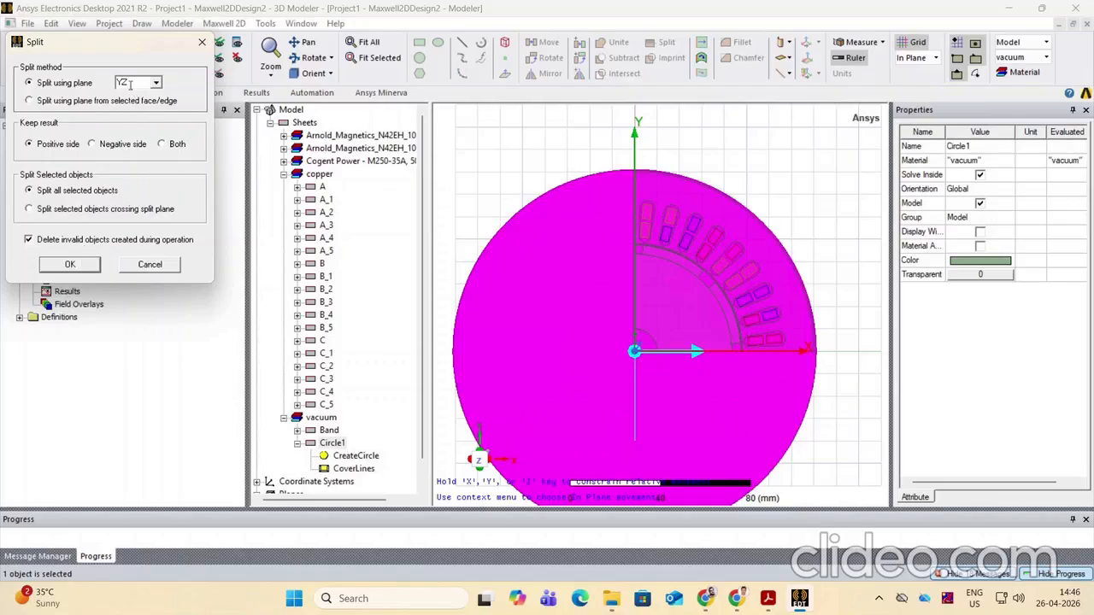
left_click(70, 265)
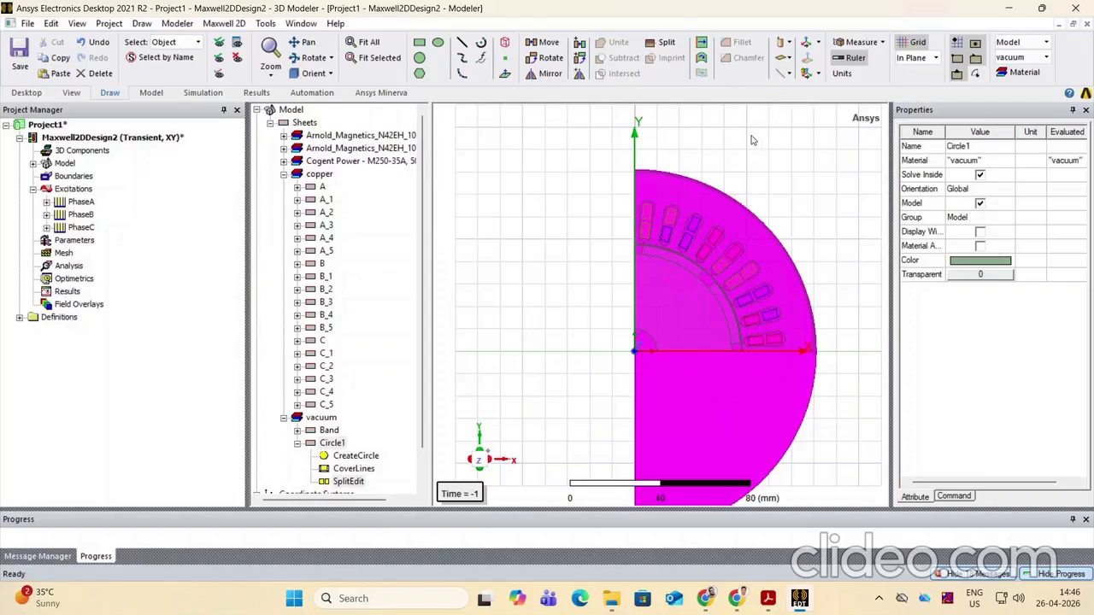
left_click(666, 42)
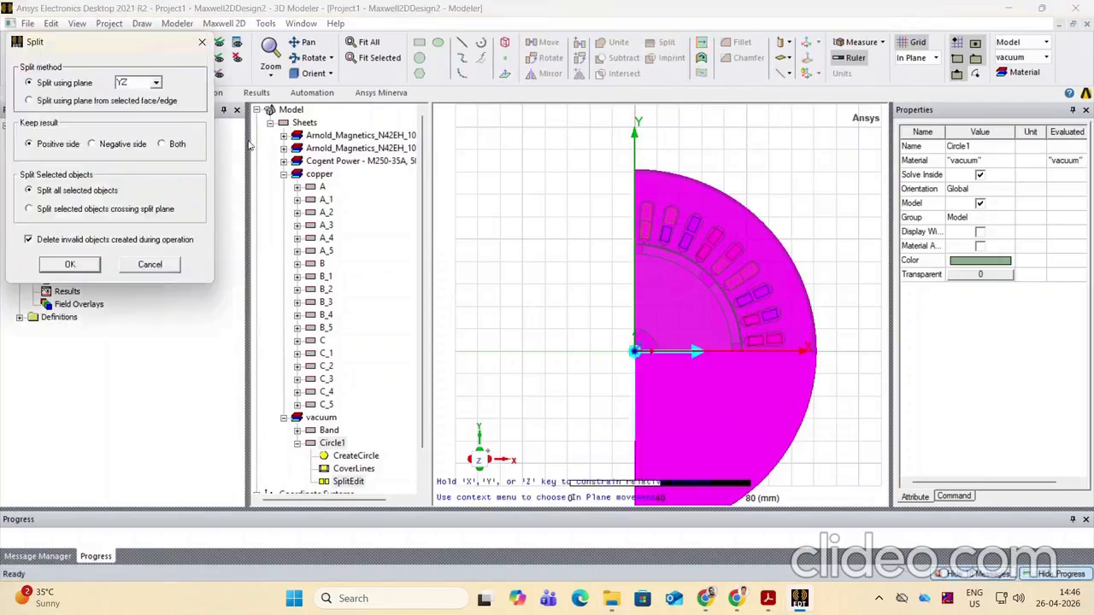
left_click(156, 83)
left_click(144, 118)
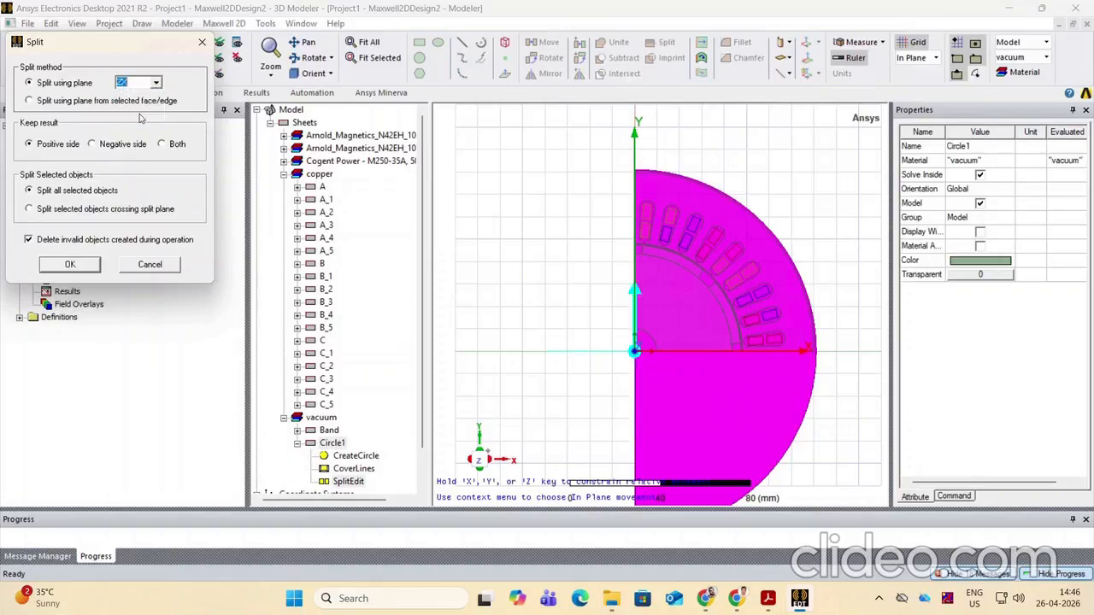
left_click(84, 265)
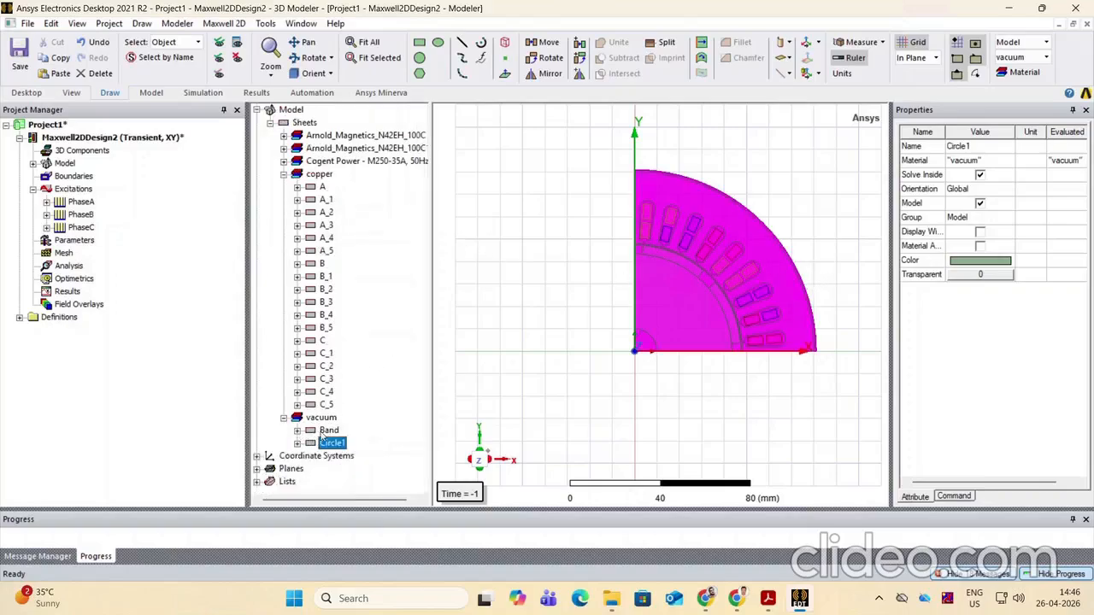
Rename the quarter-circle sheet as Region
left_click(298, 430)
left_click(967, 146)
type("Re")
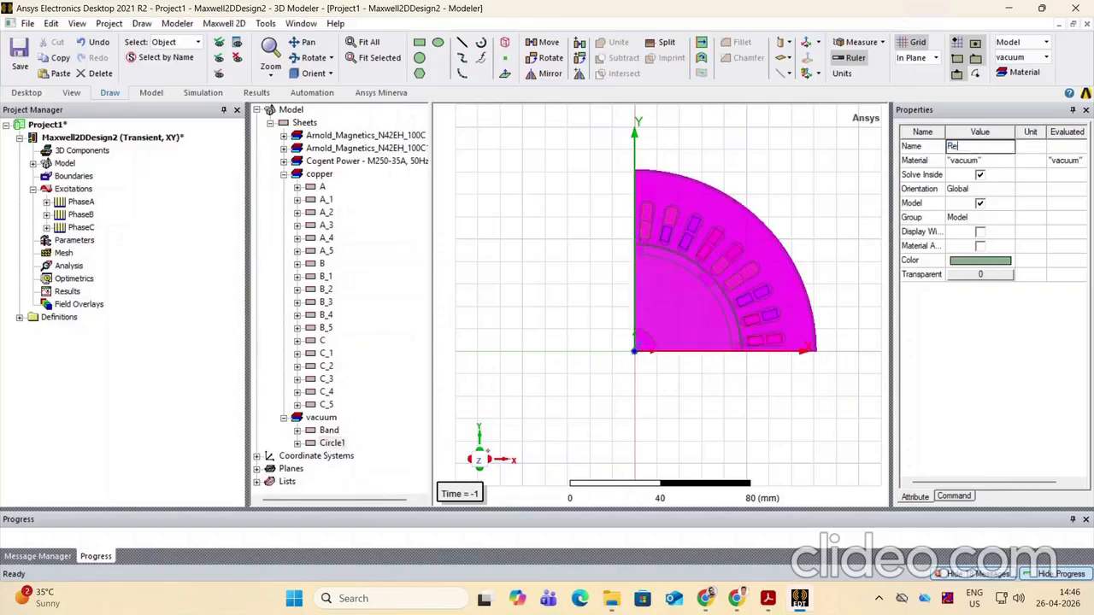
type("gion")
key("Return")
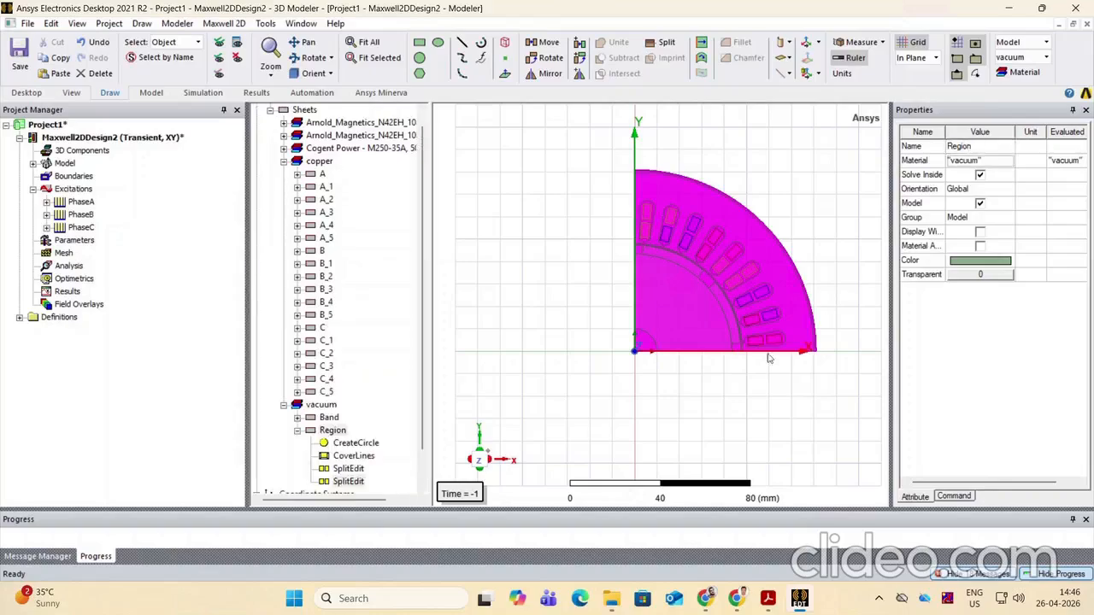
left_click(299, 432)
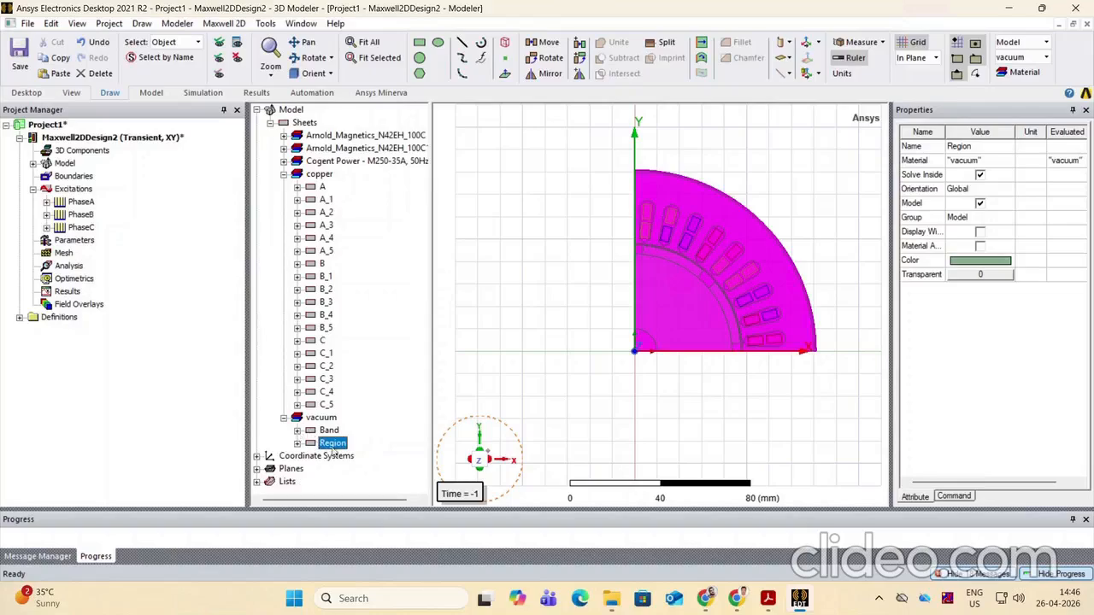
Set the Region sheet's transparency to 1 so the motor parts show through, and deselect it
left_click(1005, 275)
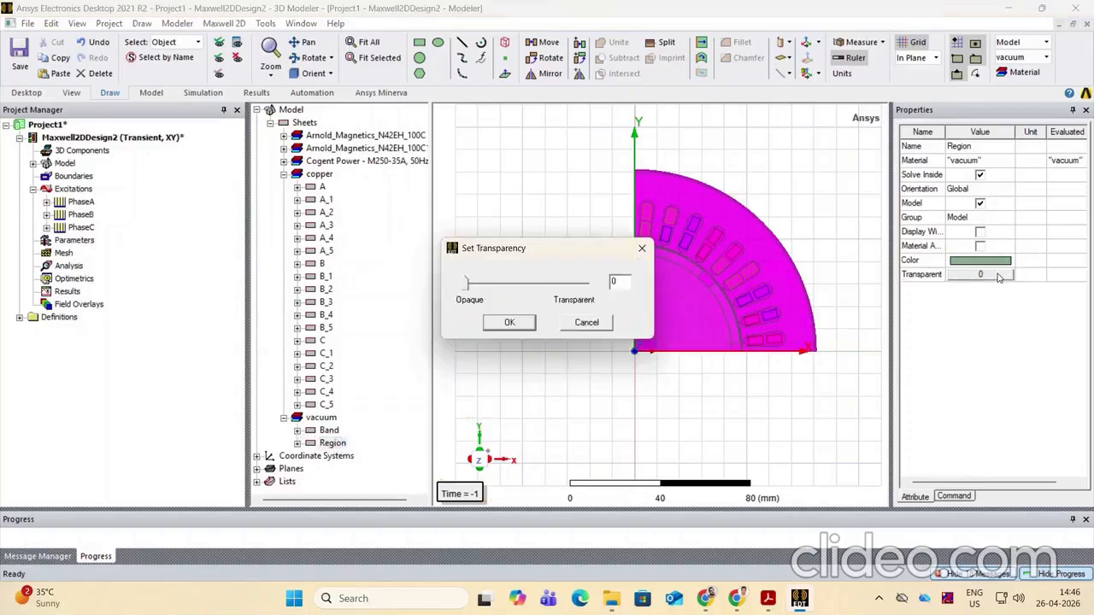
left_click_drag(469, 283, 588, 283)
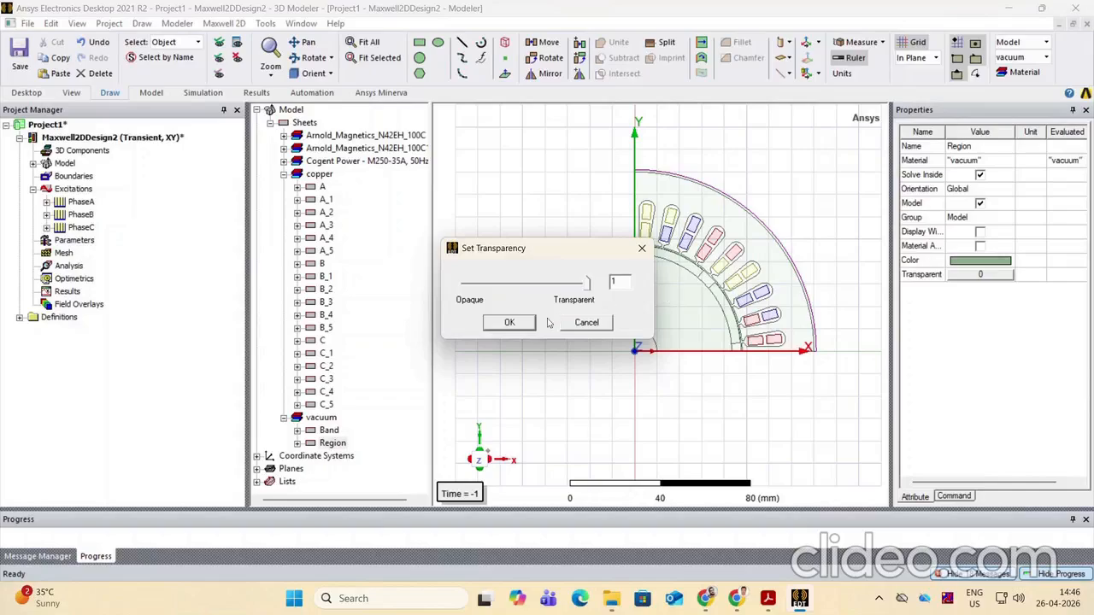
left_click(509, 323)
left_click(802, 402)
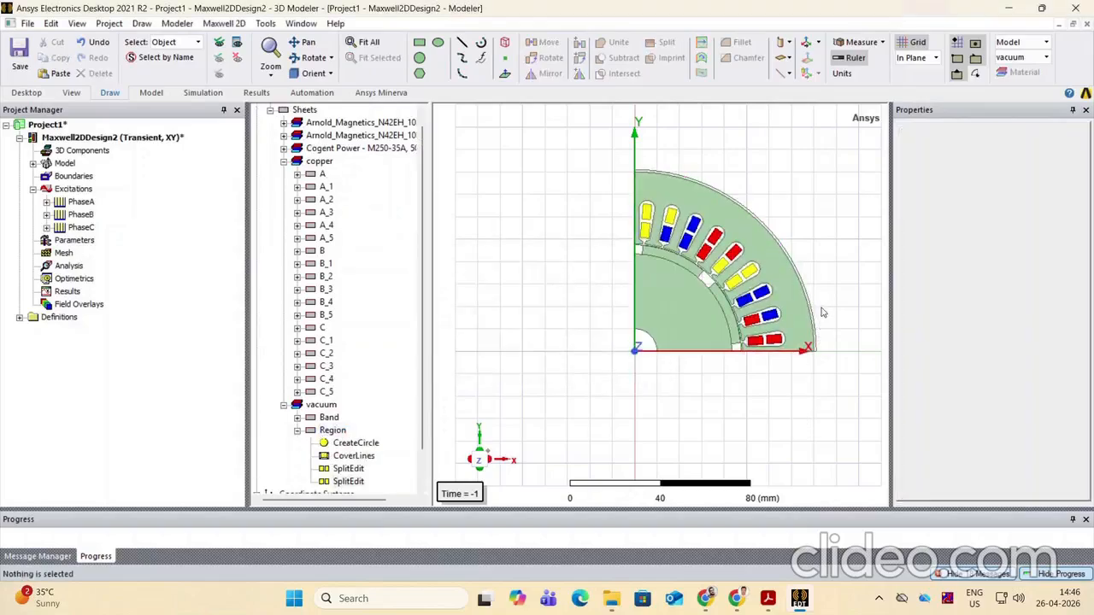
Assign an independent matching boundary named Independent1 to the Region's straight edge along the X axis, without reversing the U vector
scroll(767, 178, "up", 3)
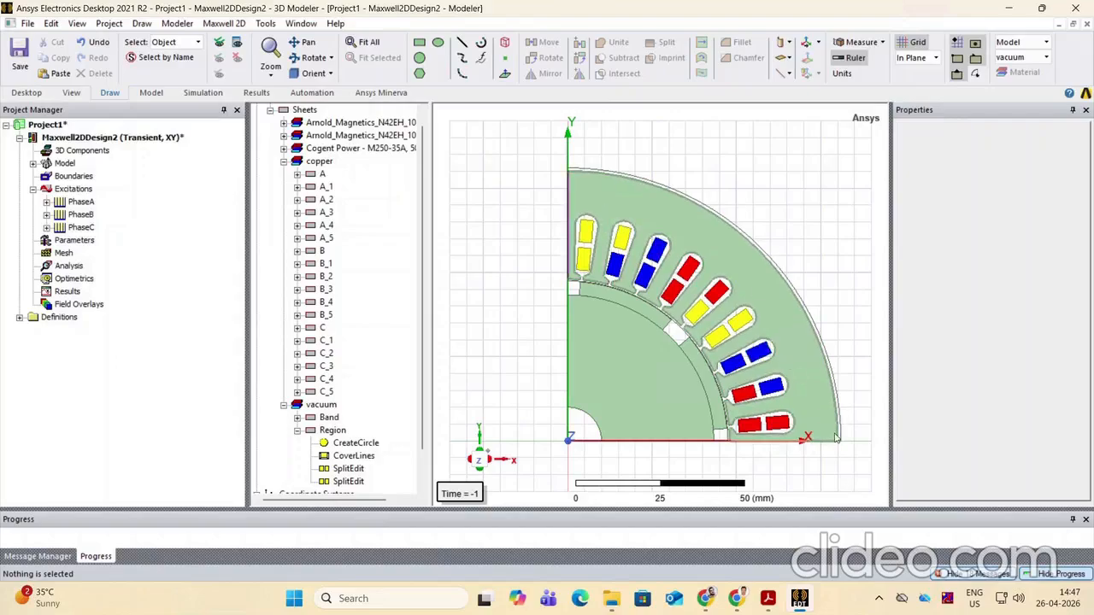
scroll(842, 446, "up", 3)
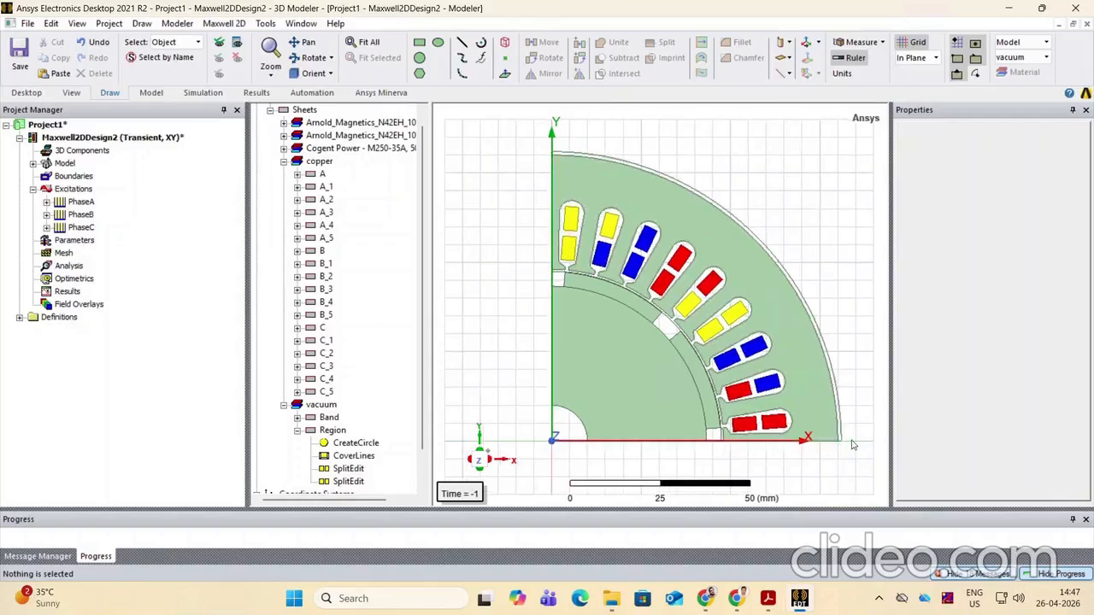
scroll(852, 444, "up", 3)
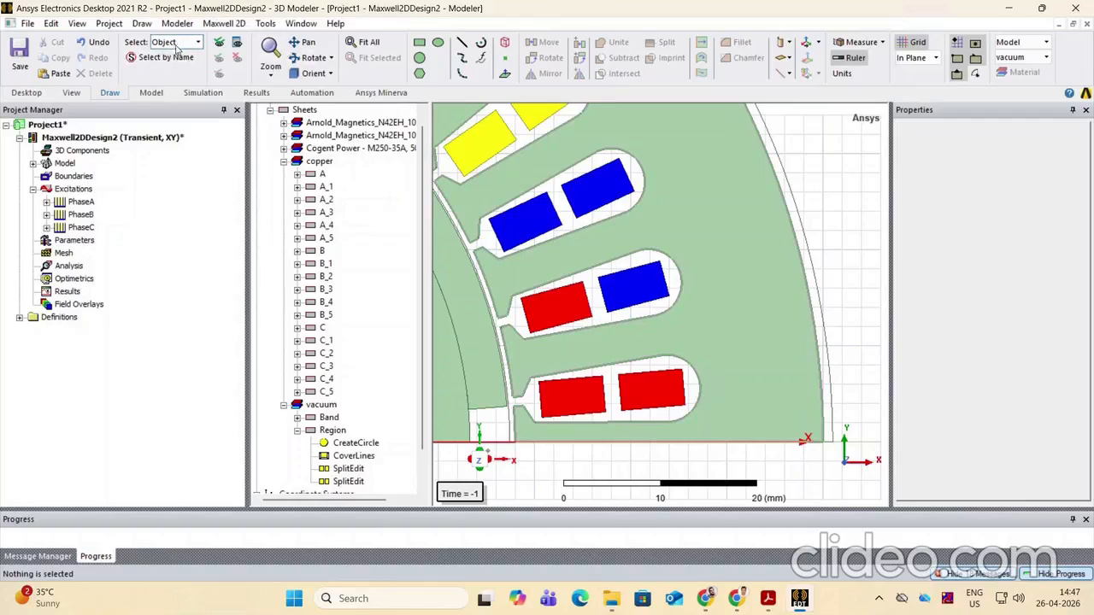
key("e")
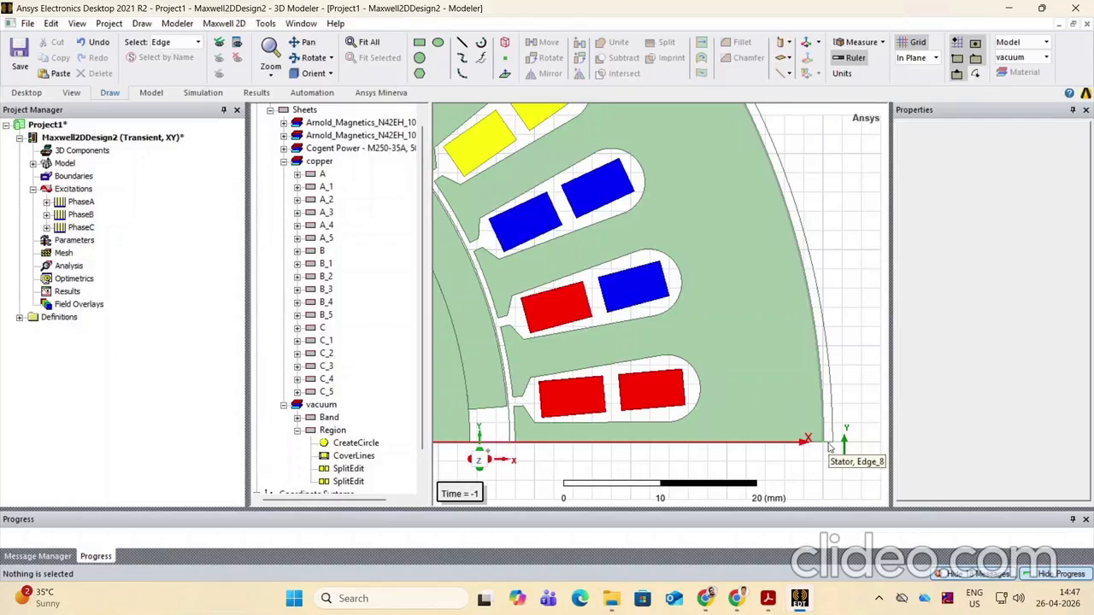
scroll(829, 448, "up", 4)
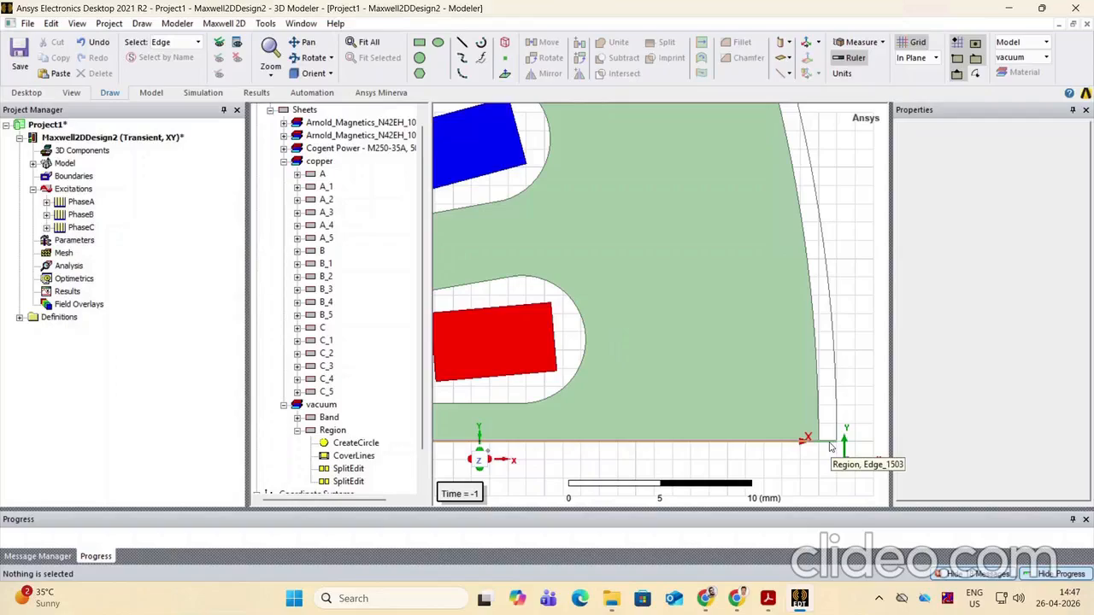
left_click(829, 447)
right_click(830, 448)
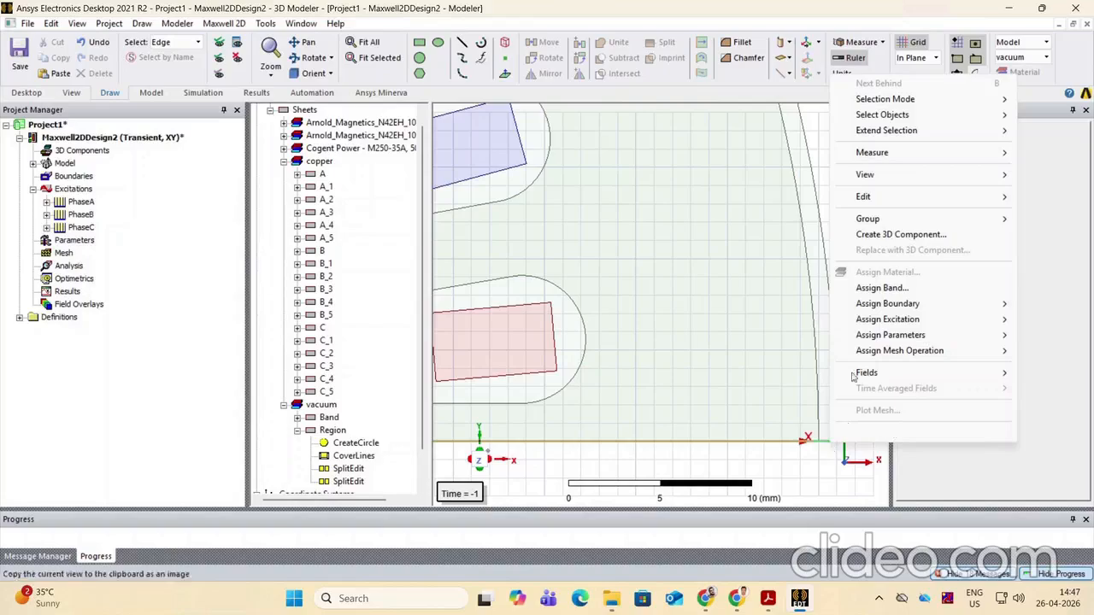
mouse_move(884, 310)
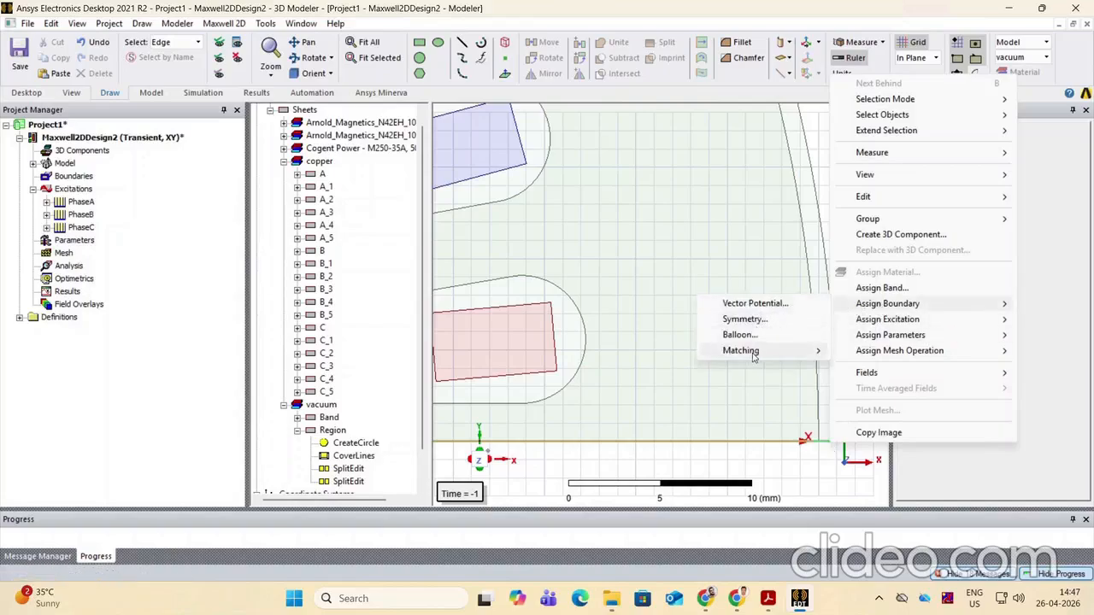
mouse_move(759, 353)
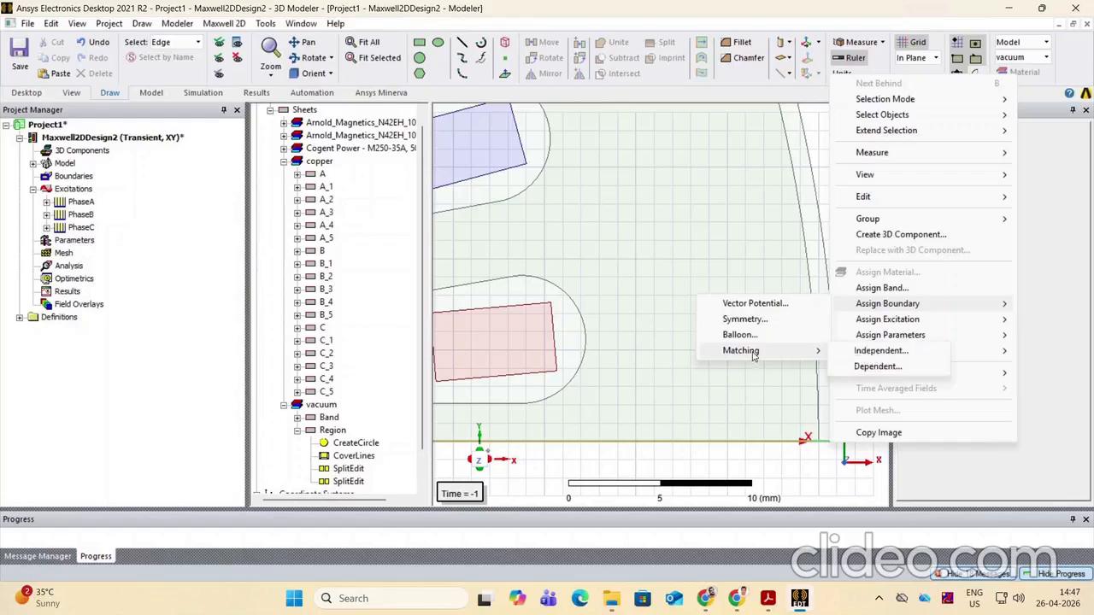
left_click(881, 351)
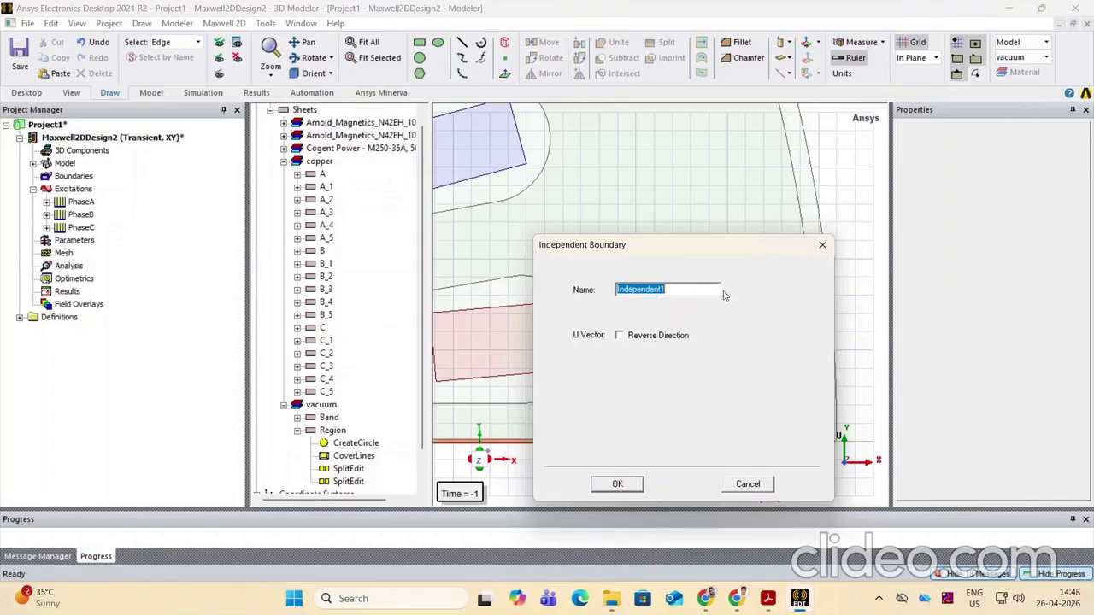
left_click_drag(730, 247, 448, 125)
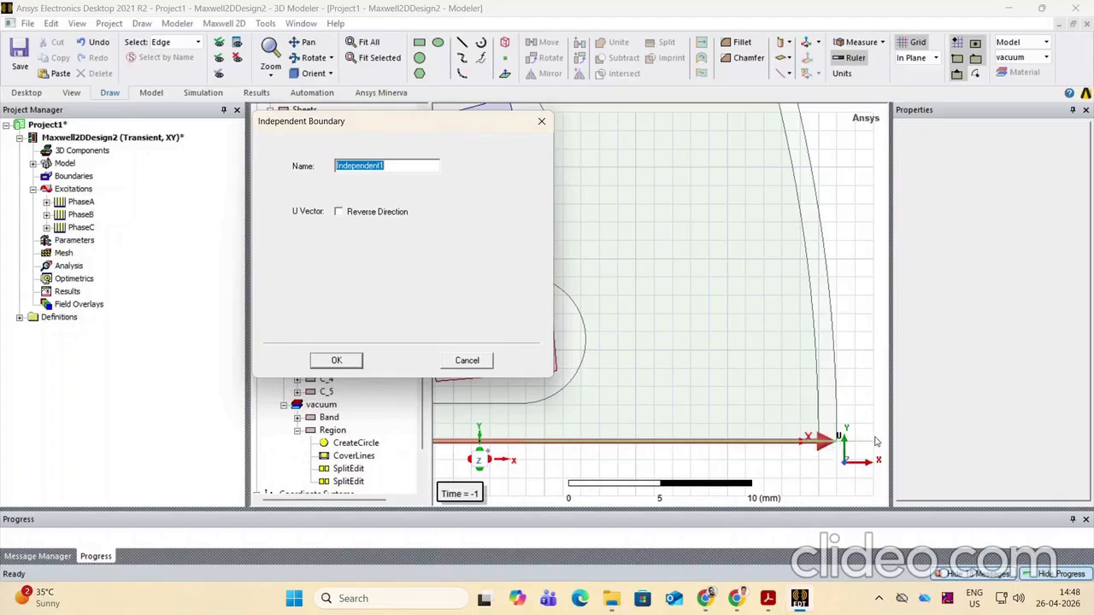
left_click(340, 363)
Assign a dependent matching boundary to the Region's Y-axis edge, linked to Independent1 with relation Bdep = Bind and a reversed U vector
scroll(748, 409, "down", 8)
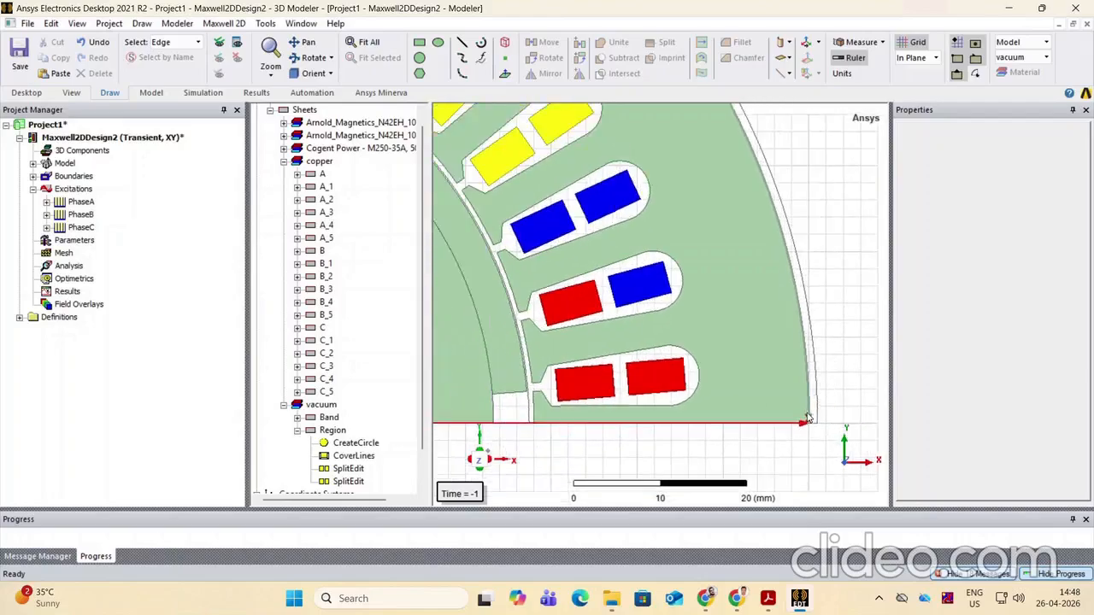
scroll(831, 446, "up", 1)
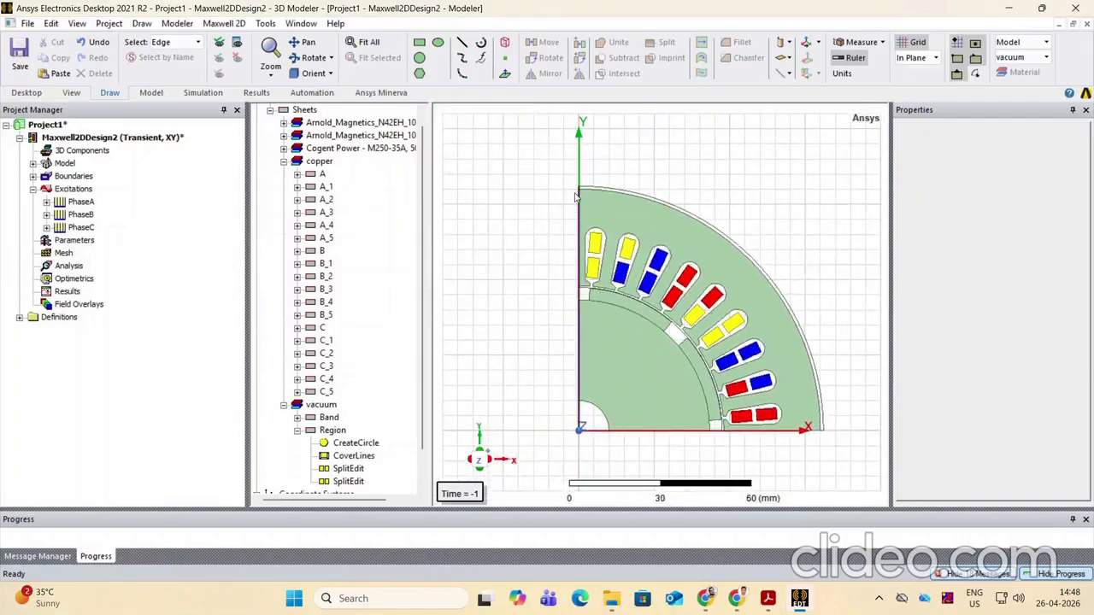
scroll(578, 188, "up", 2)
scroll(577, 188, "up", 10)
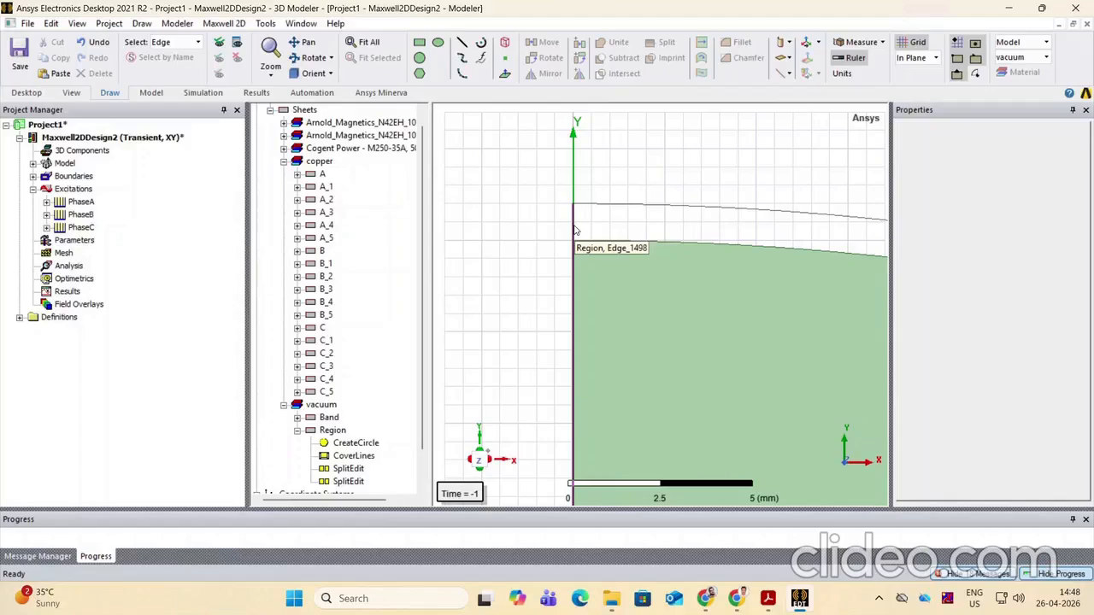
left_click(574, 231)
right_click(575, 231)
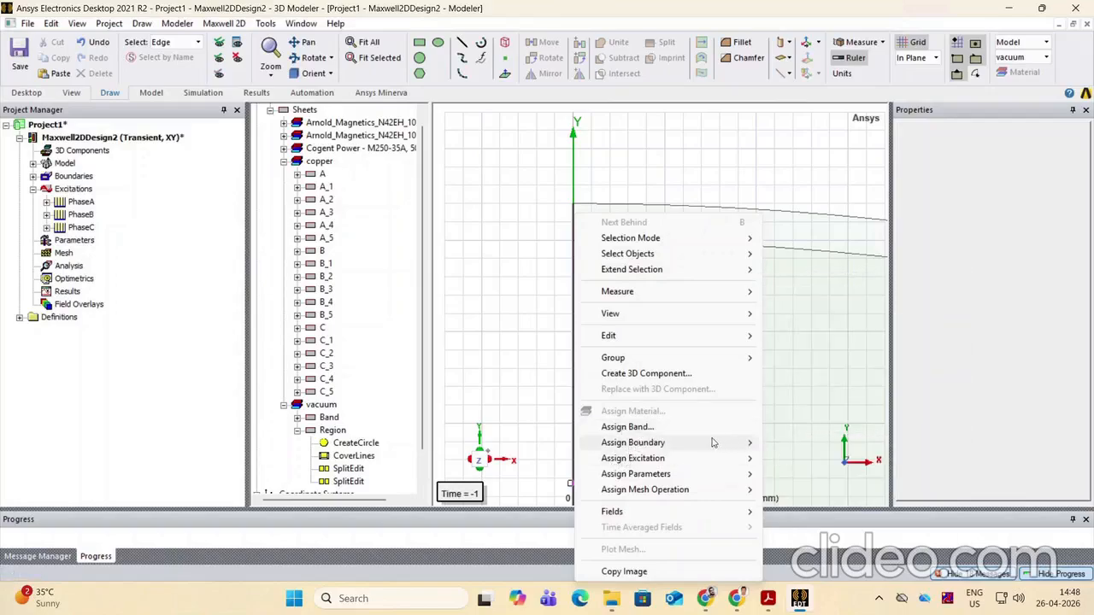
mouse_move(718, 444)
mouse_move(829, 496)
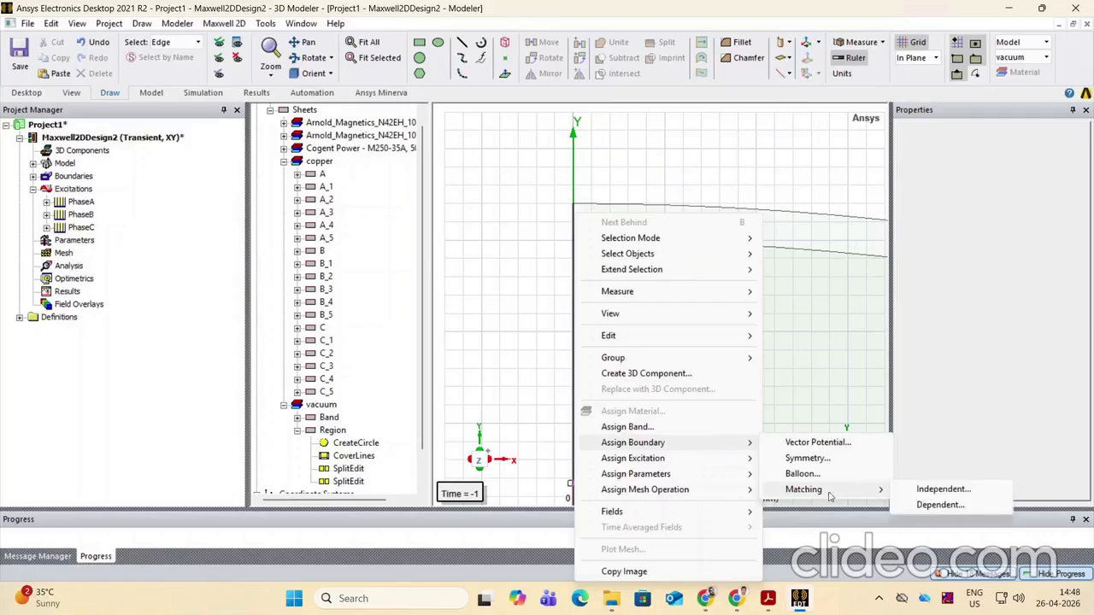
left_click(939, 505)
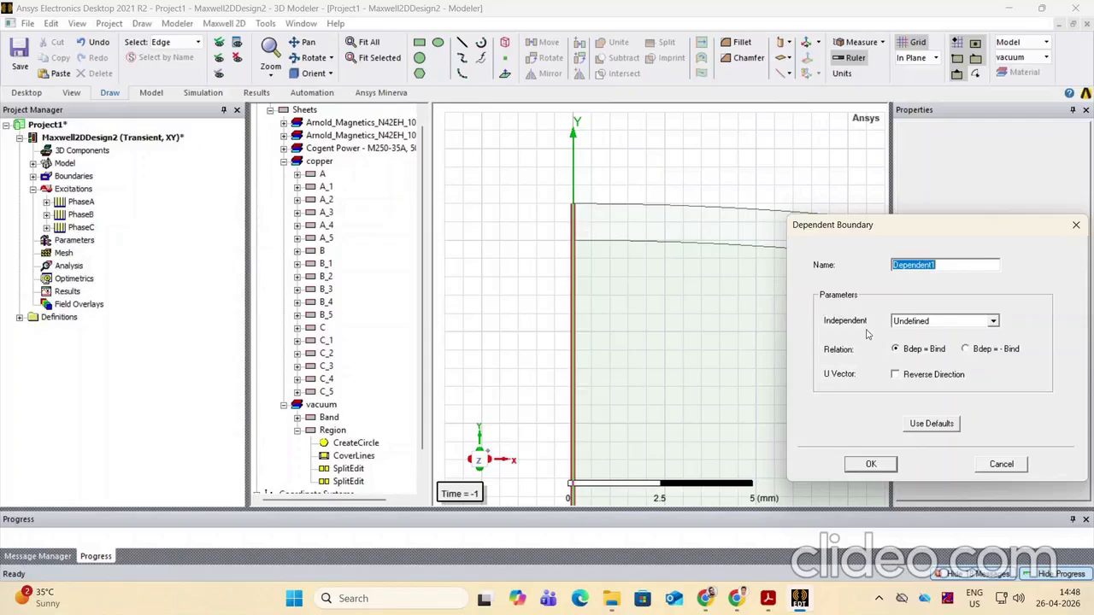
left_click(946, 324)
left_click(946, 344)
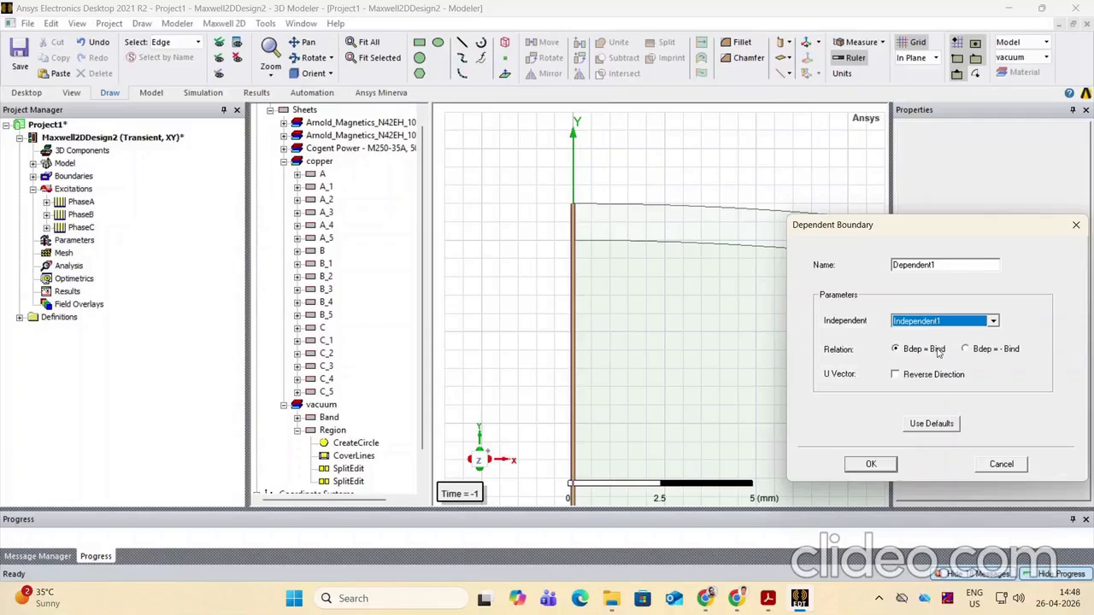
left_click(896, 375)
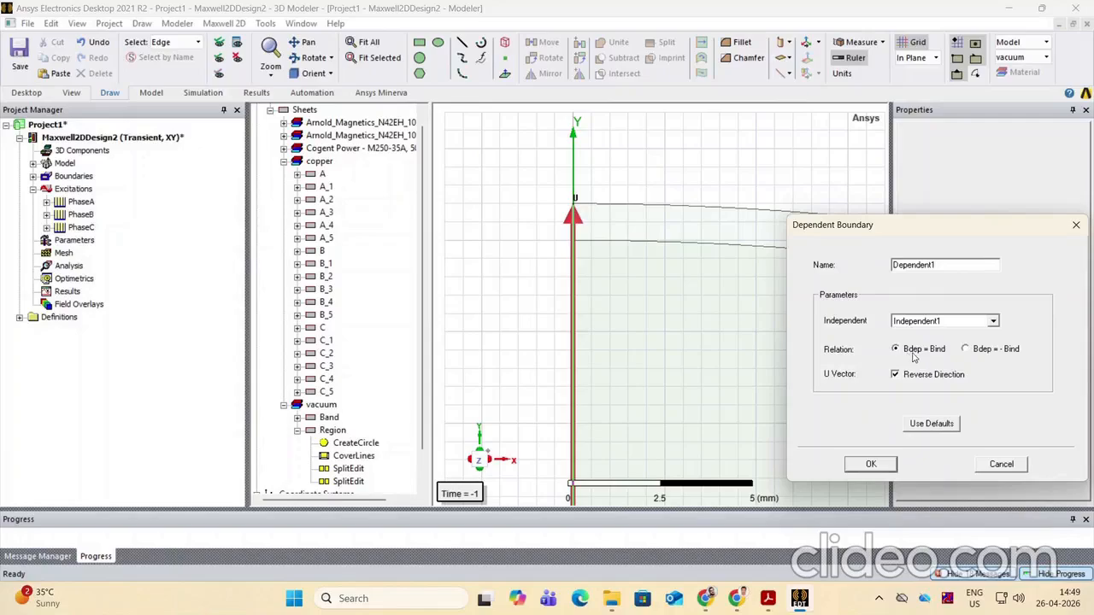
left_click(872, 464)
Assign a vector potential boundary of 0 weber/m to the Region's outer arc edge
scroll(609, 202, "down", 5)
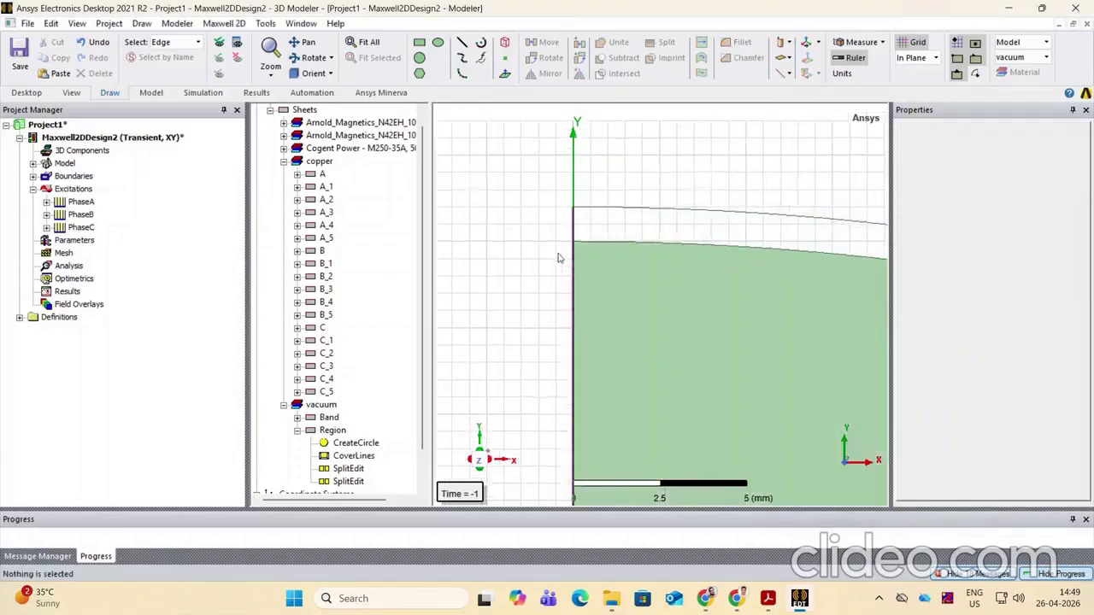
scroll(608, 201, "down", 6)
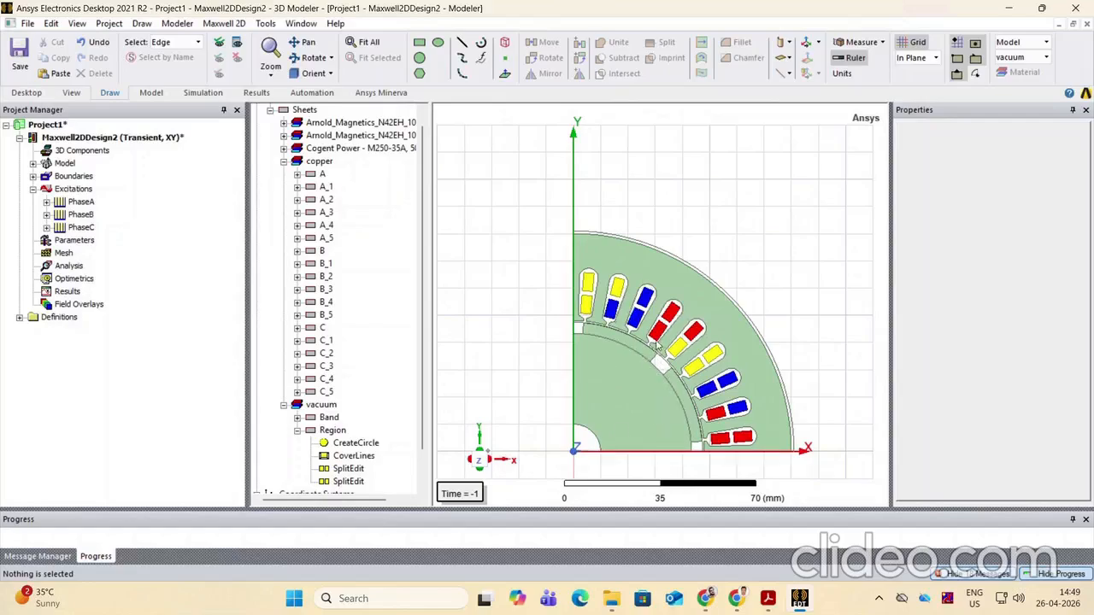
scroll(656, 428, "up", 1)
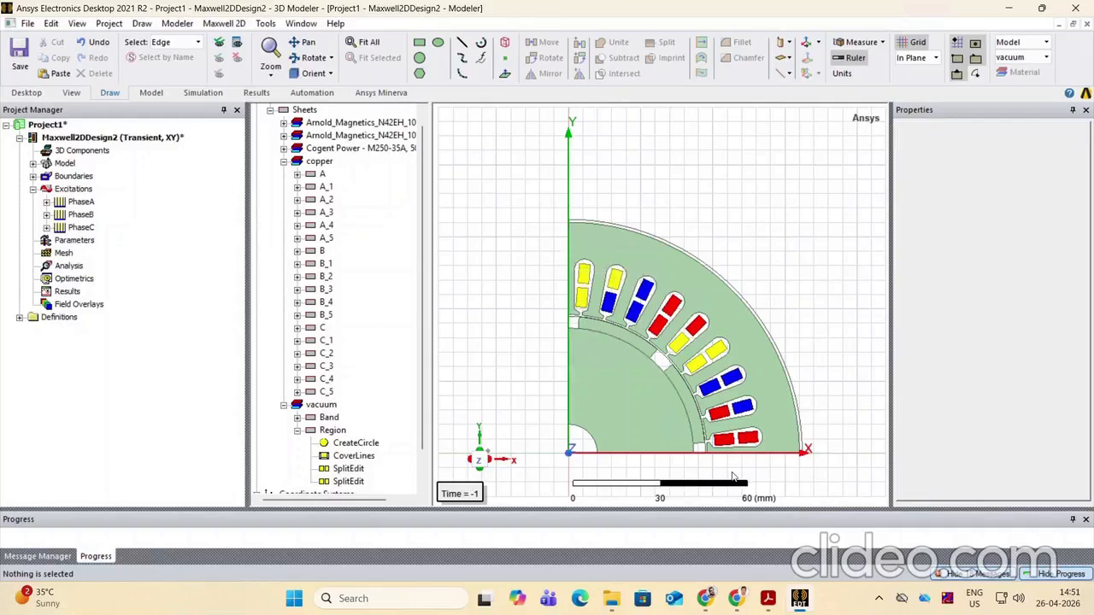
scroll(826, 431, "up", 5)
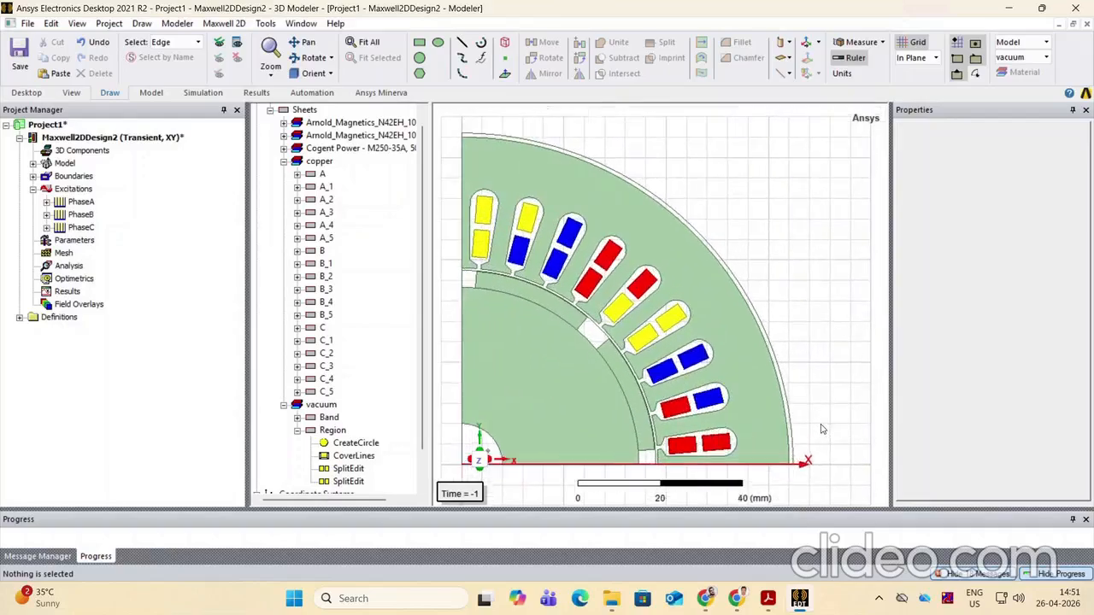
scroll(791, 308, "up", 3)
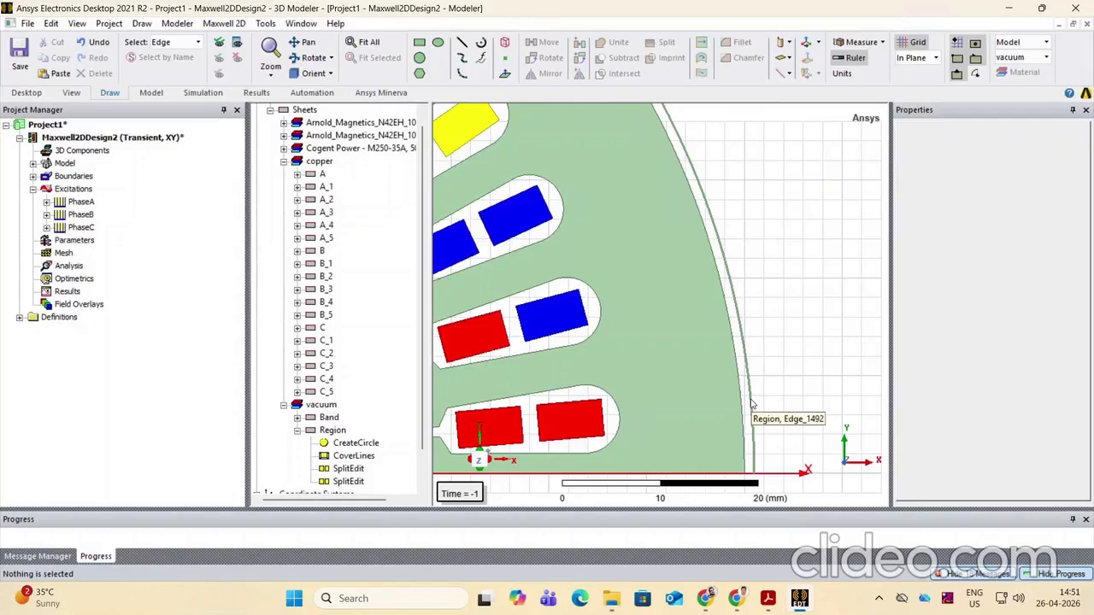
left_click(752, 403)
right_click(752, 400)
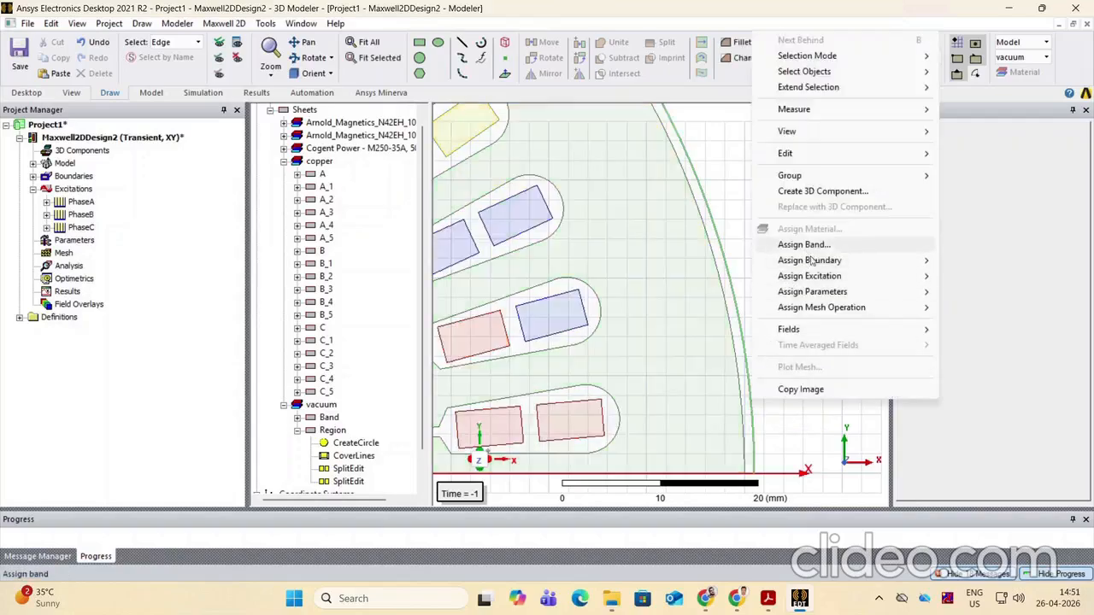
mouse_move(812, 261)
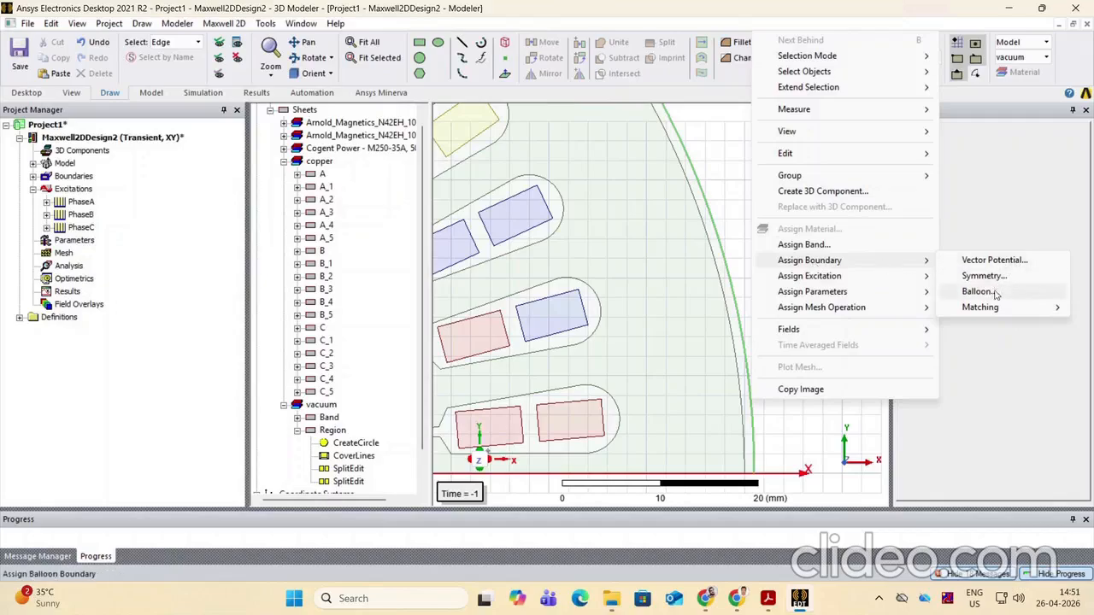
left_click(996, 260)
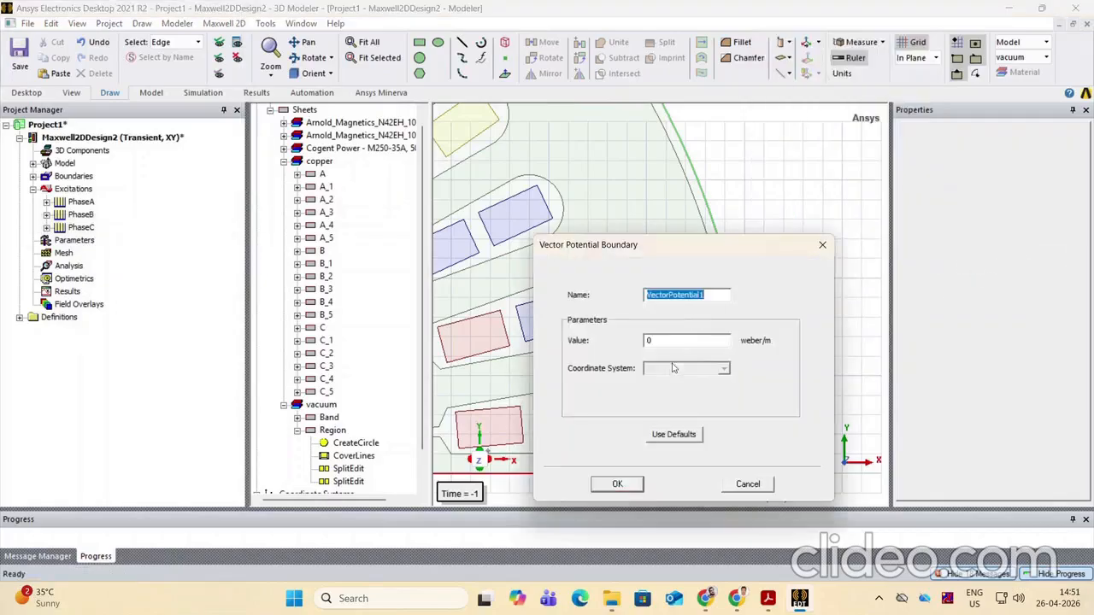
left_click(617, 484)
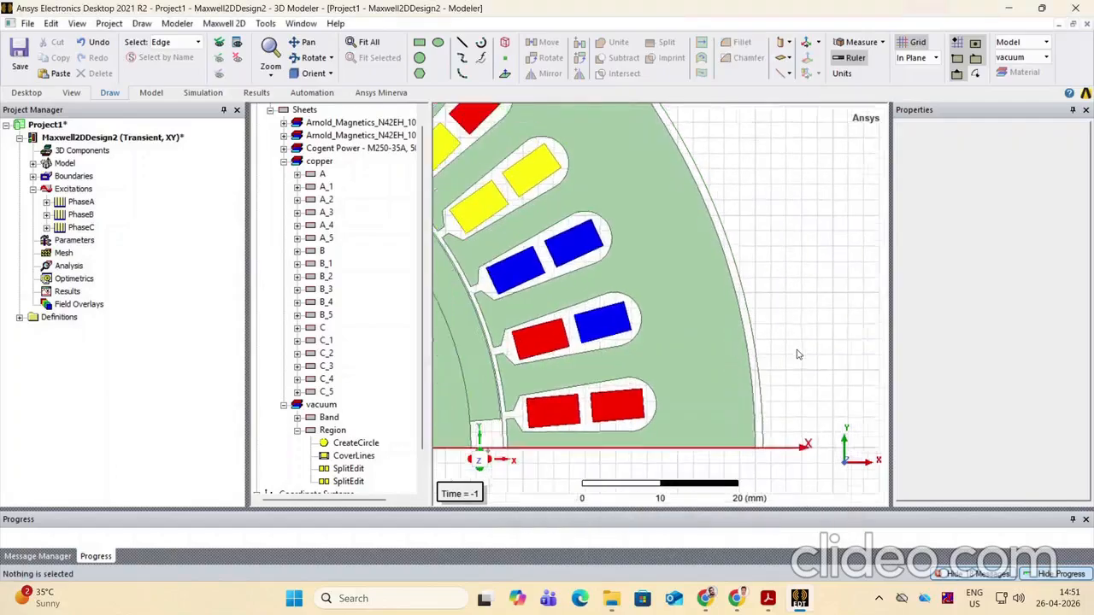
Return to object selection, select the Stator sheet and inspect the gap between it and the Region's outer arc
scroll(798, 354, "down", 5)
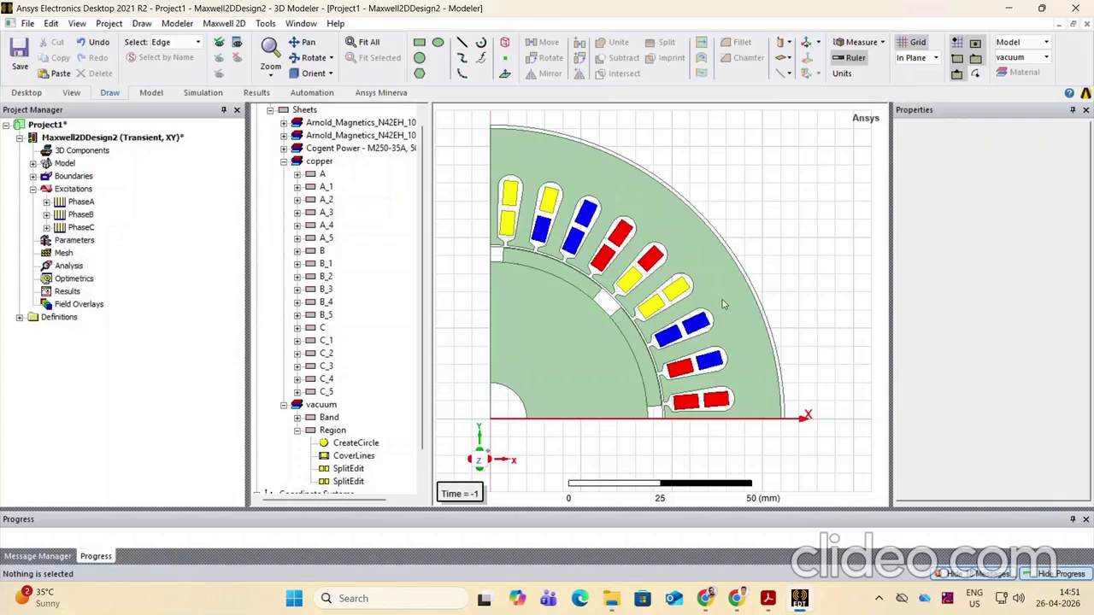
key("o")
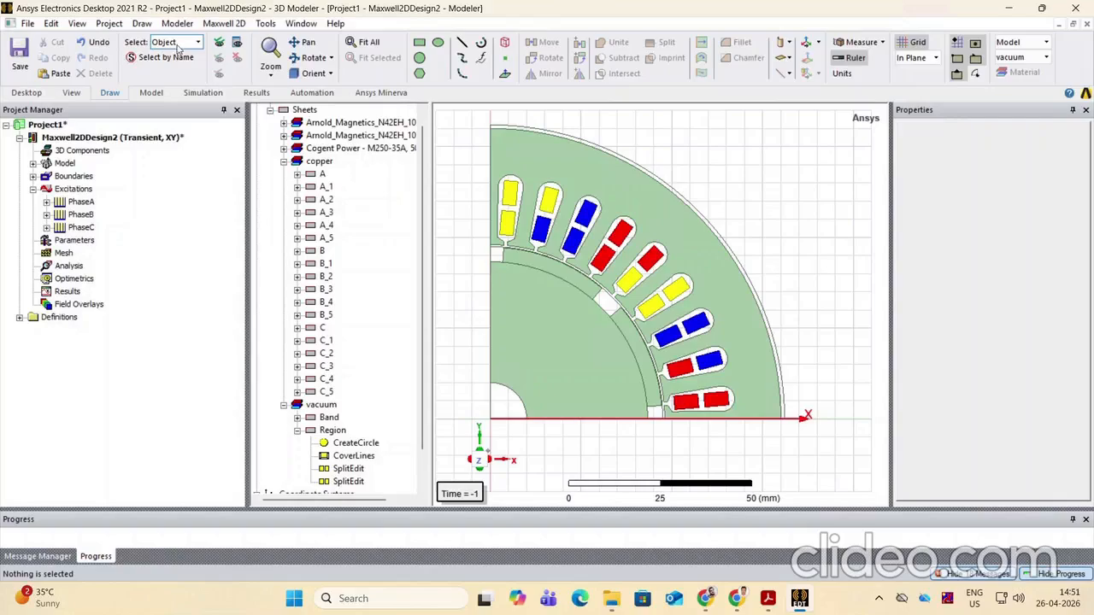
left_click(703, 288)
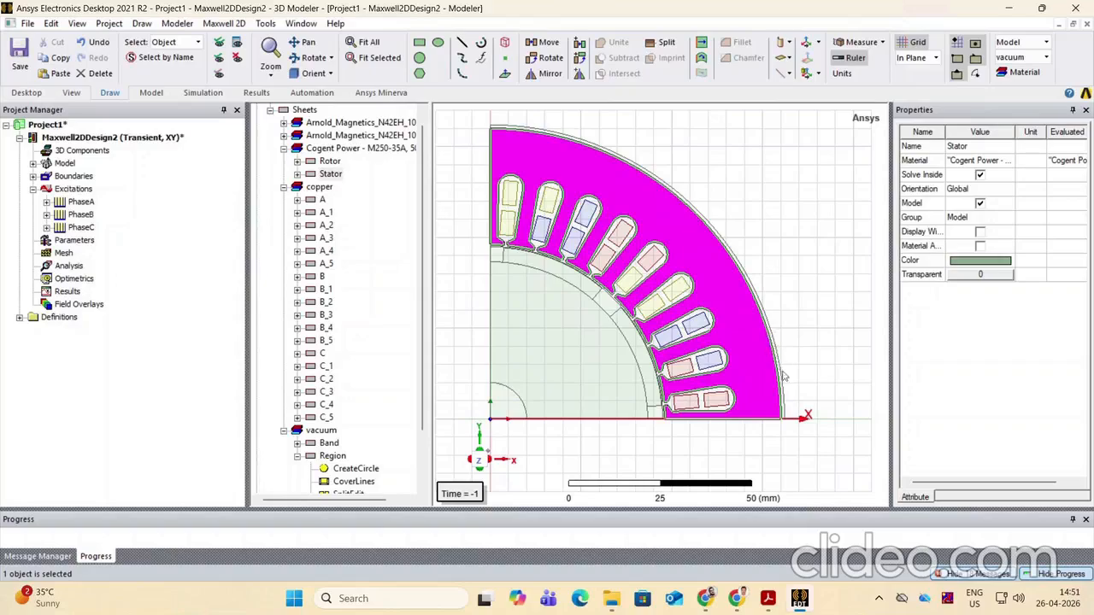
scroll(791, 418, "up", 2)
scroll(791, 418, "up", 4)
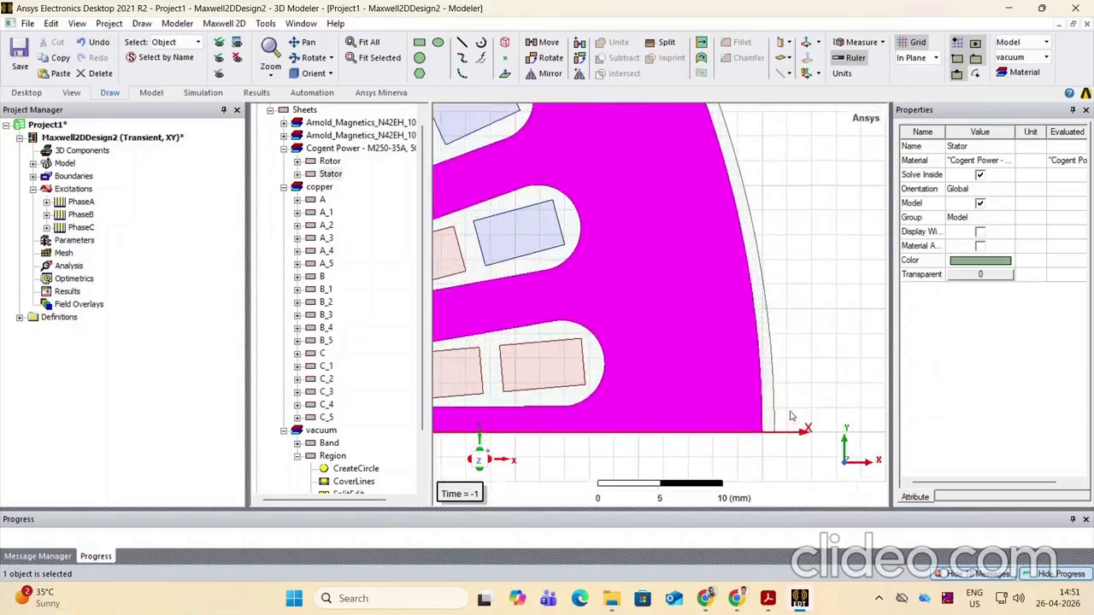
scroll(791, 416, "down", 6)
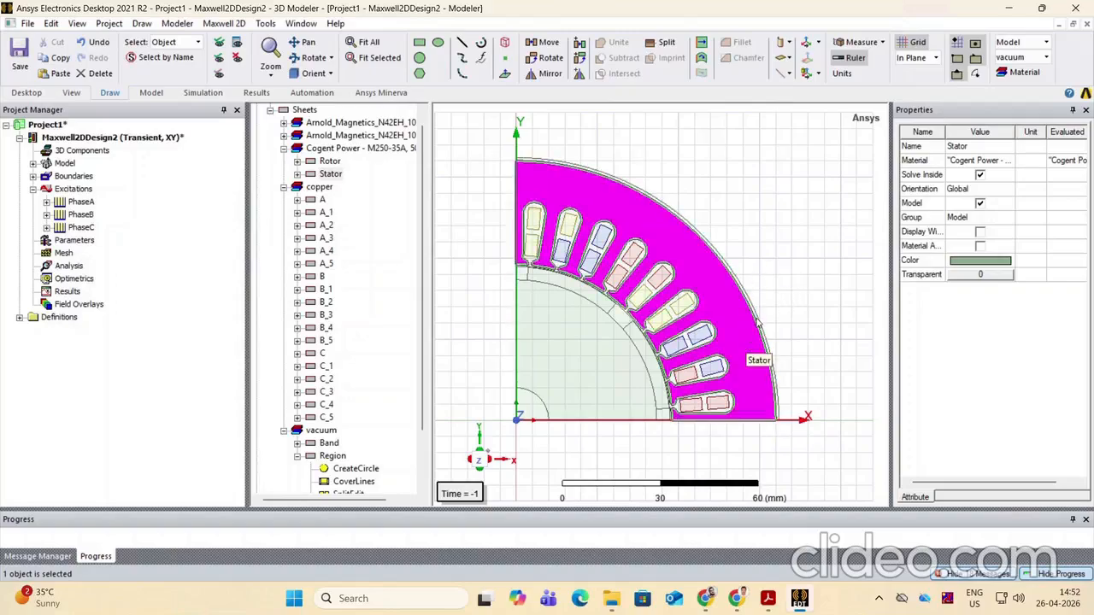
Examine the clearance between the Stator's outer rim and the Region's arc, including the corner at the X axis, and fit the whole model in view
scroll(757, 324, "up", 3)
scroll(767, 341, "up", 2)
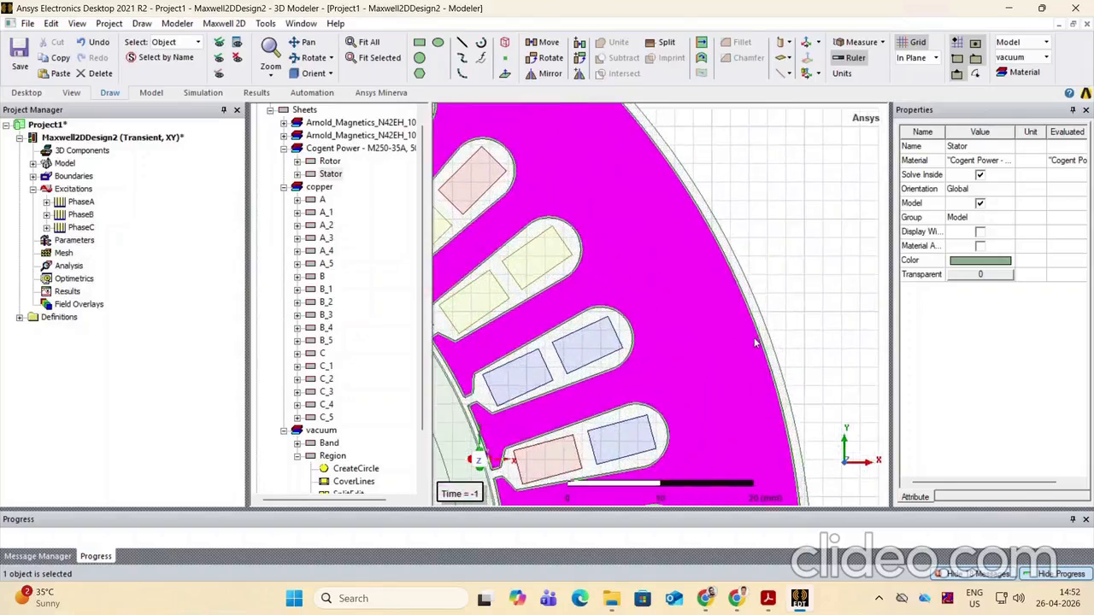
scroll(767, 341, "down", 2)
scroll(778, 359, "up", 2)
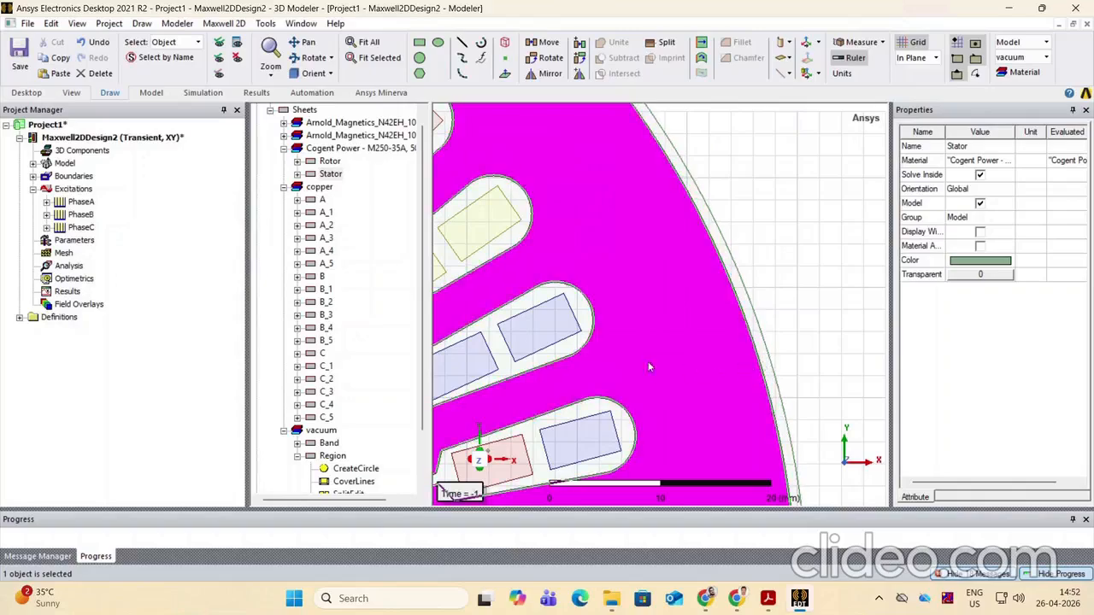
scroll(633, 339, "down", 2)
scroll(633, 339, "down", 4)
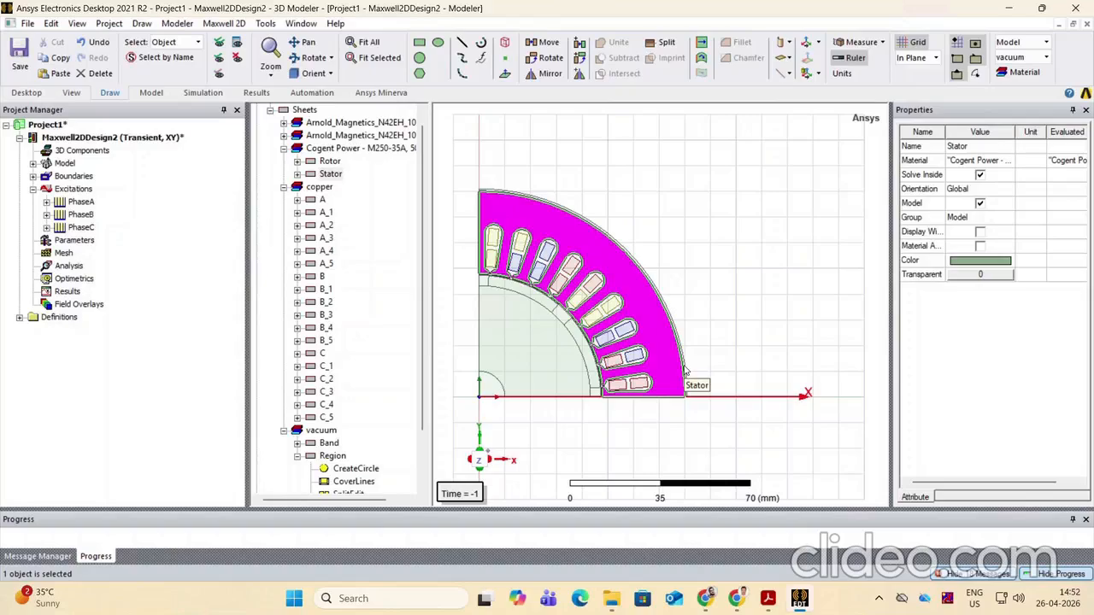
scroll(684, 369, "up", 3)
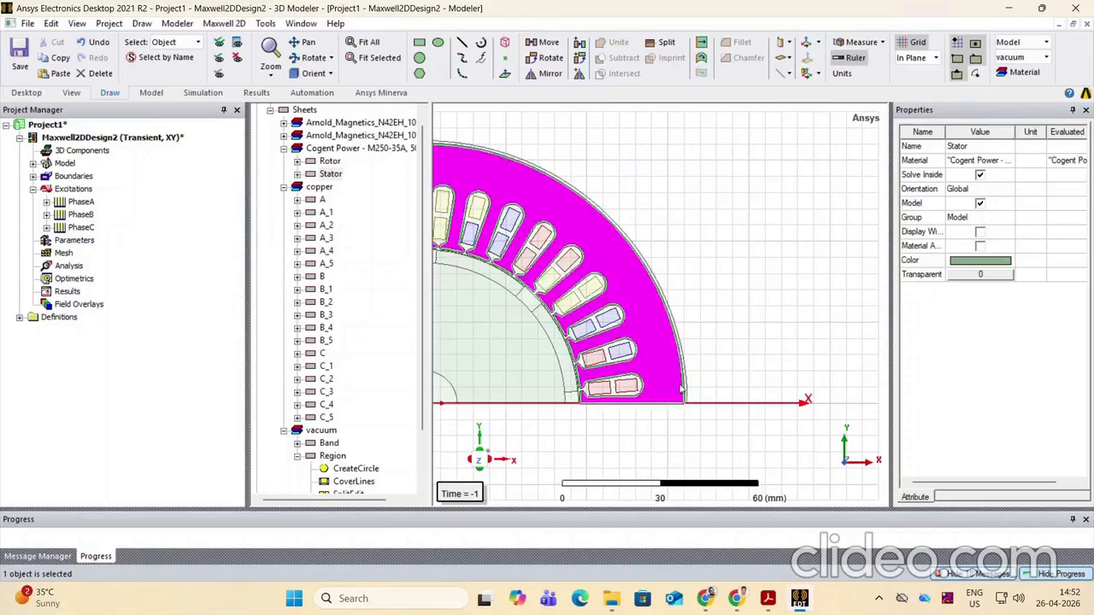
scroll(689, 402, "up", 2)
scroll(689, 403, "up", 3)
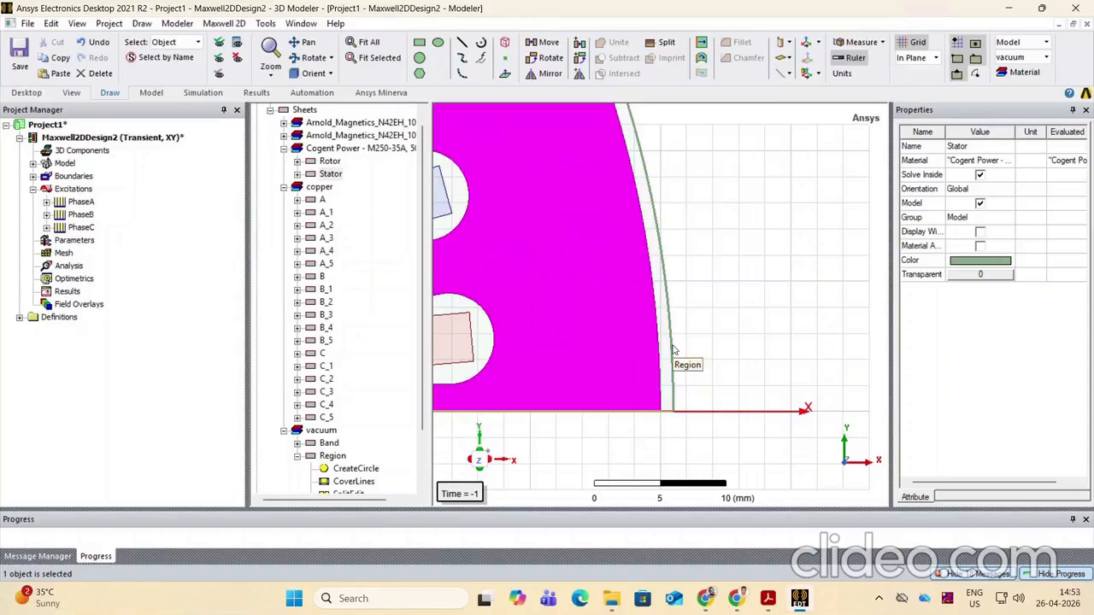
scroll(673, 350, "down", 4)
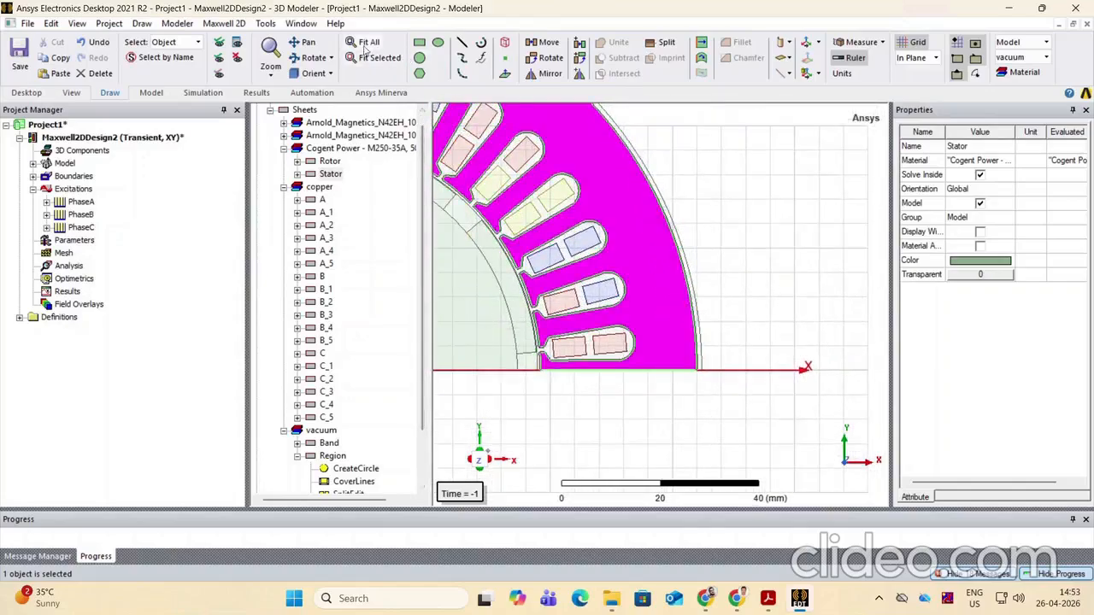
left_click(365, 48)
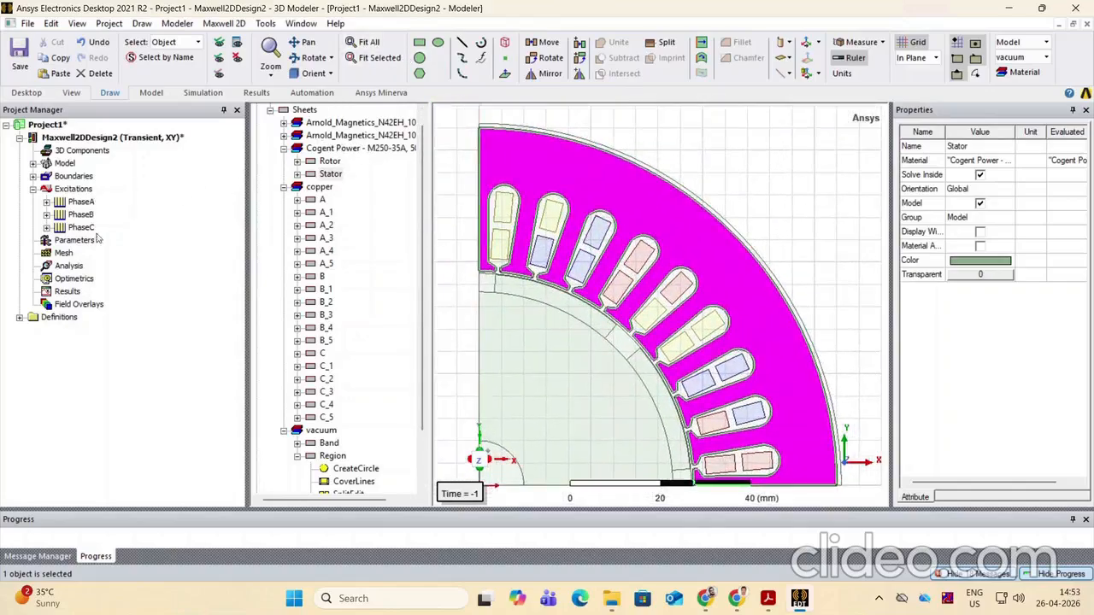
Add a solution setup named Setup1 to the analysis with a stop time of 0.02 s
left_click(33, 189)
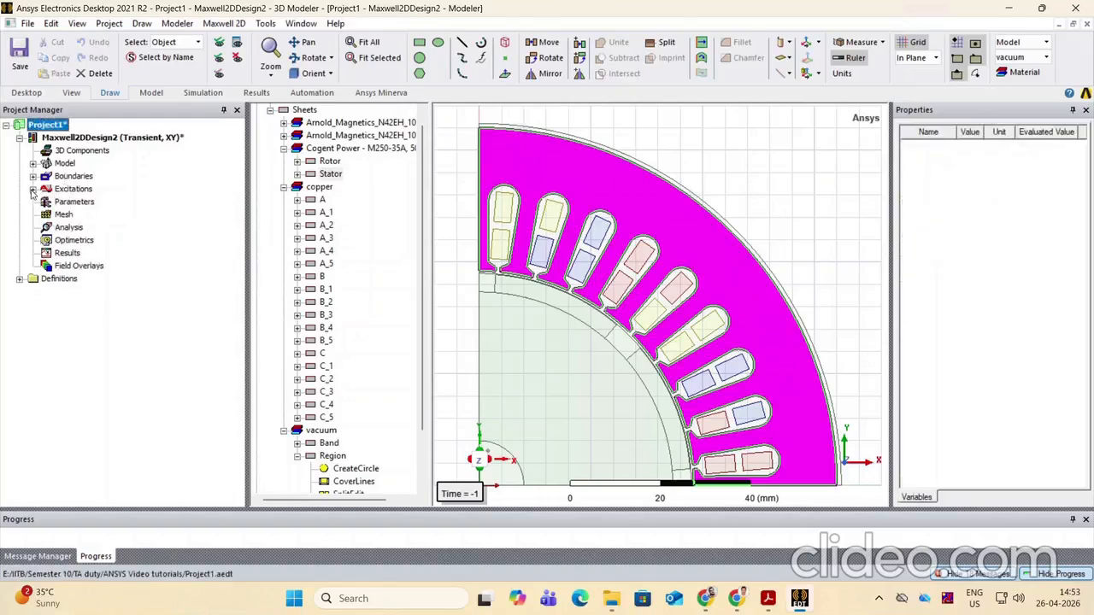
right_click(65, 229)
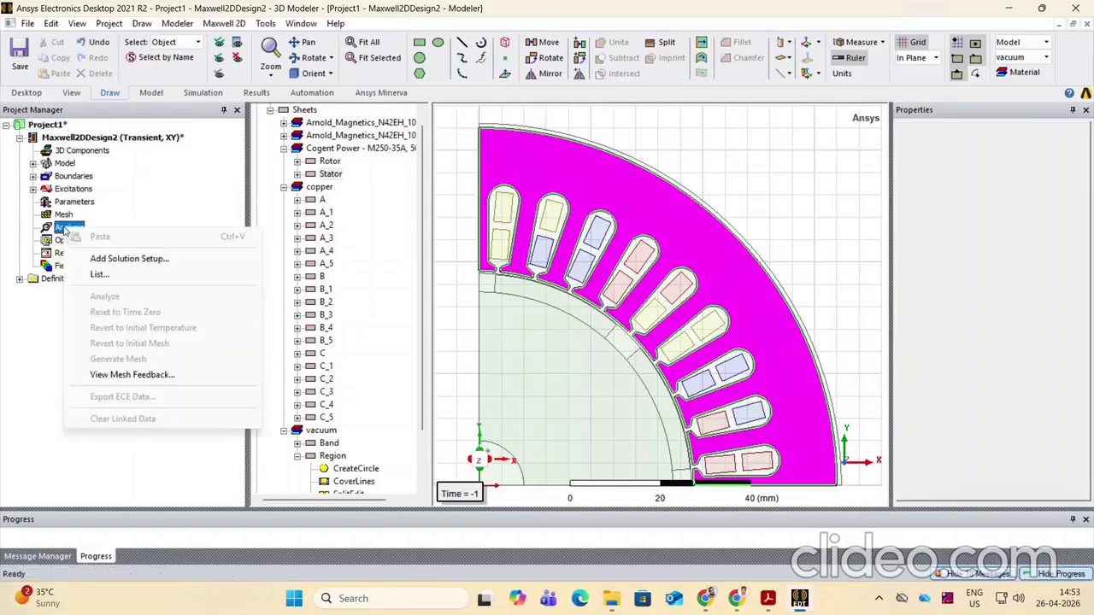
left_click(86, 258)
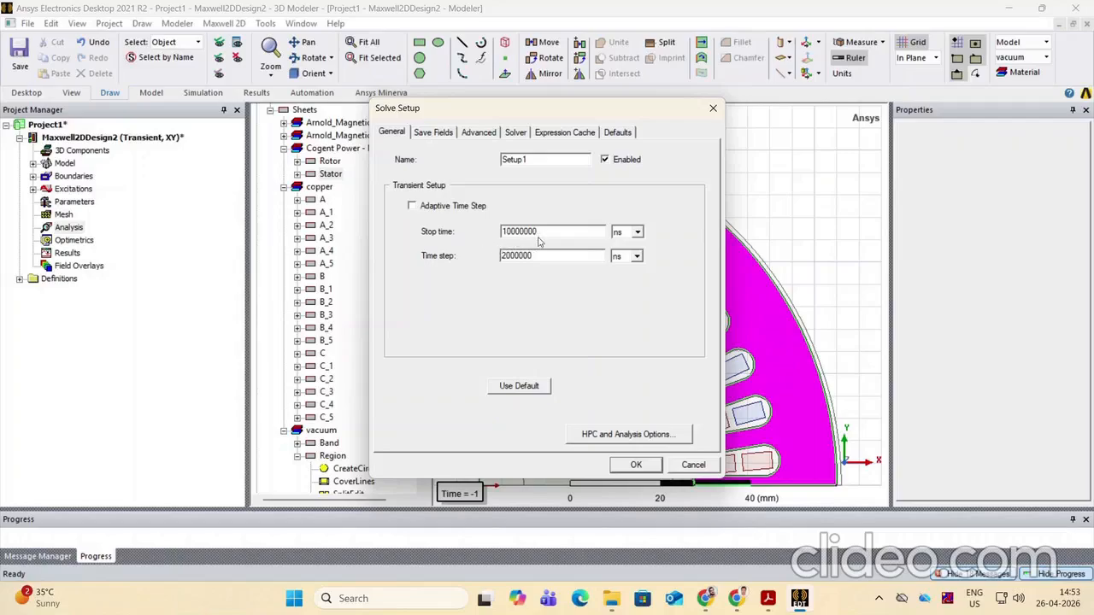
left_click_drag(538, 230, 470, 242)
key("BackSpace")
type("0.02")
left_click(637, 232)
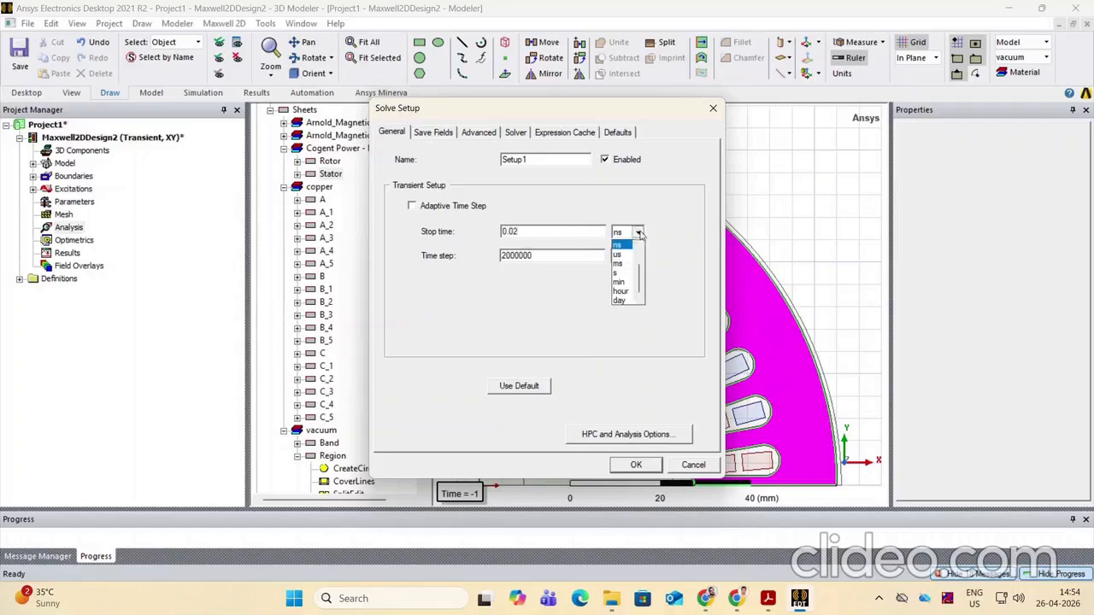
left_click(619, 273)
Set the transient setup's time step to 0.01/50 s
left_click_drag(543, 254, 487, 265)
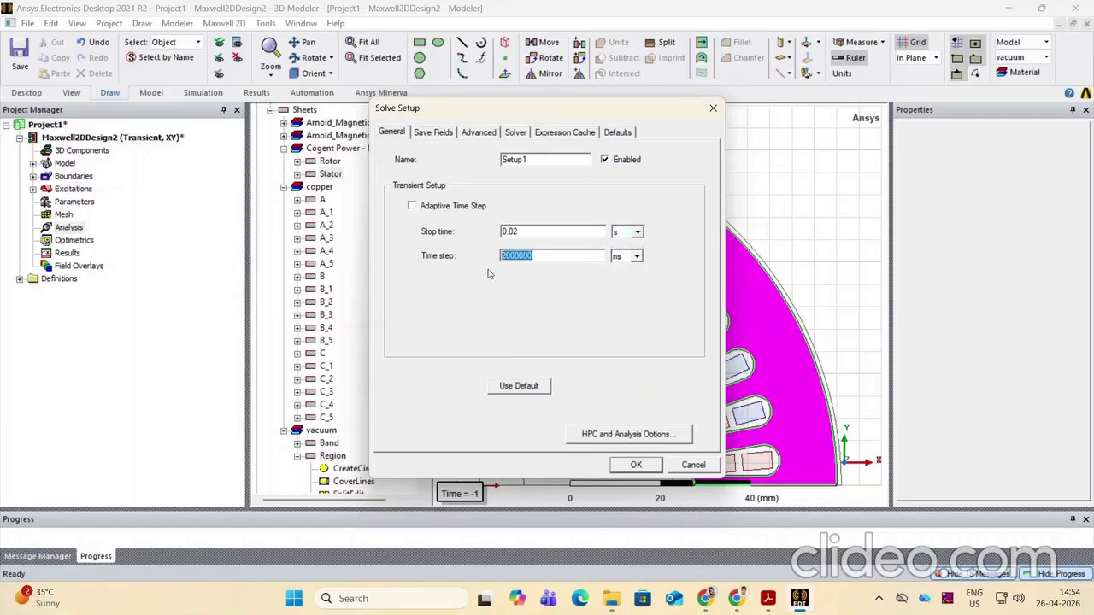
key("BackSpace")
type("0.01/50")
left_click(636, 257)
left_click(622, 297)
Save the fields at every 1 step from 0.01 s to 0.02 s
left_click(427, 133)
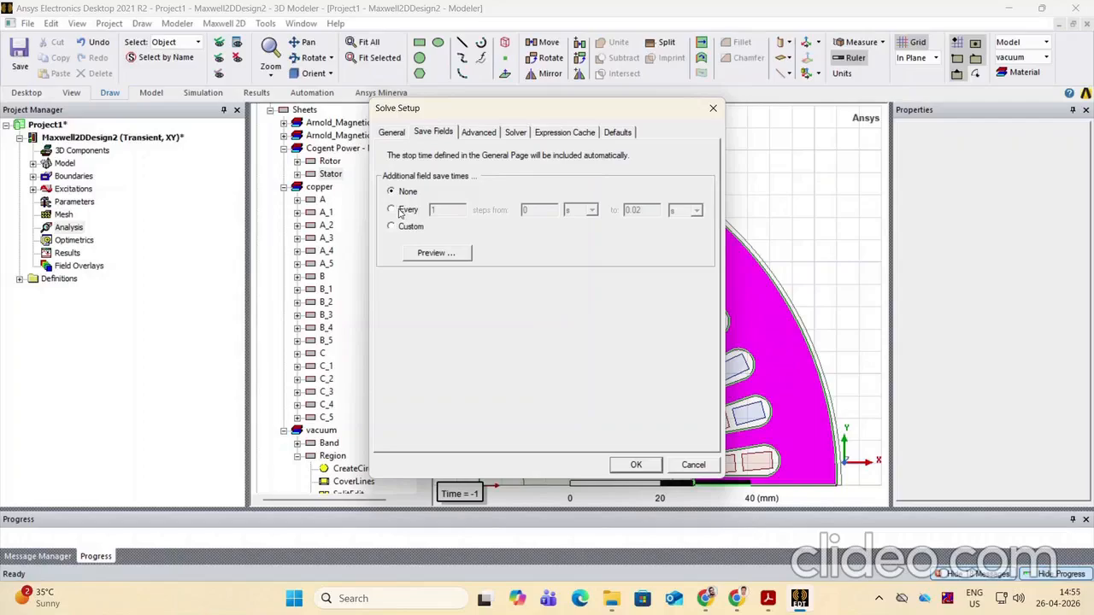
left_click(396, 211)
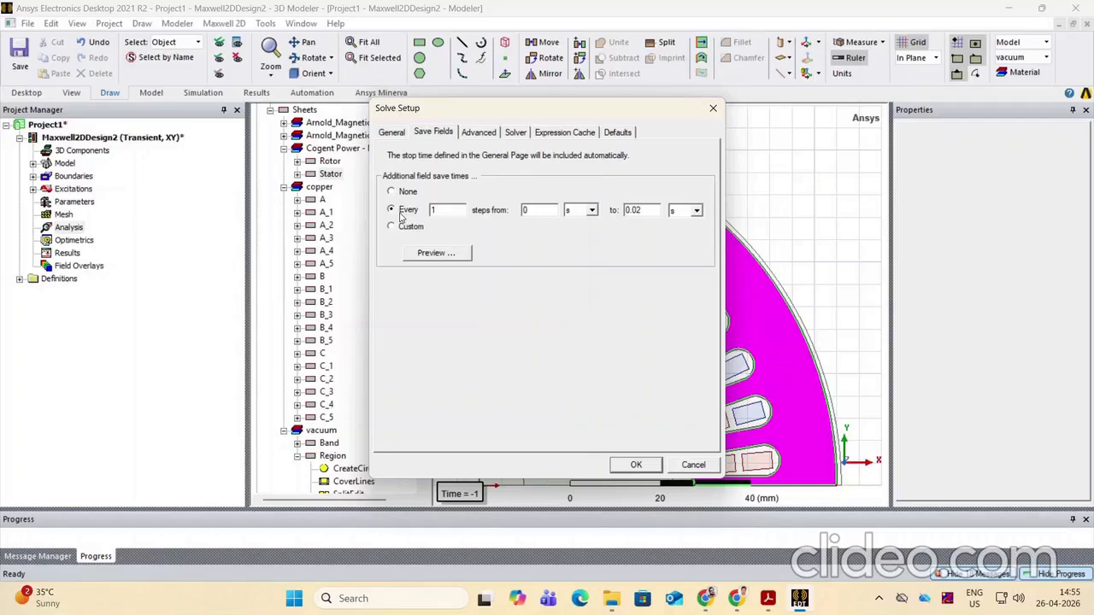
double_click(542, 209)
type("0.01")
Set the solver's nonlinear residual to 1e-6
left_click(485, 135)
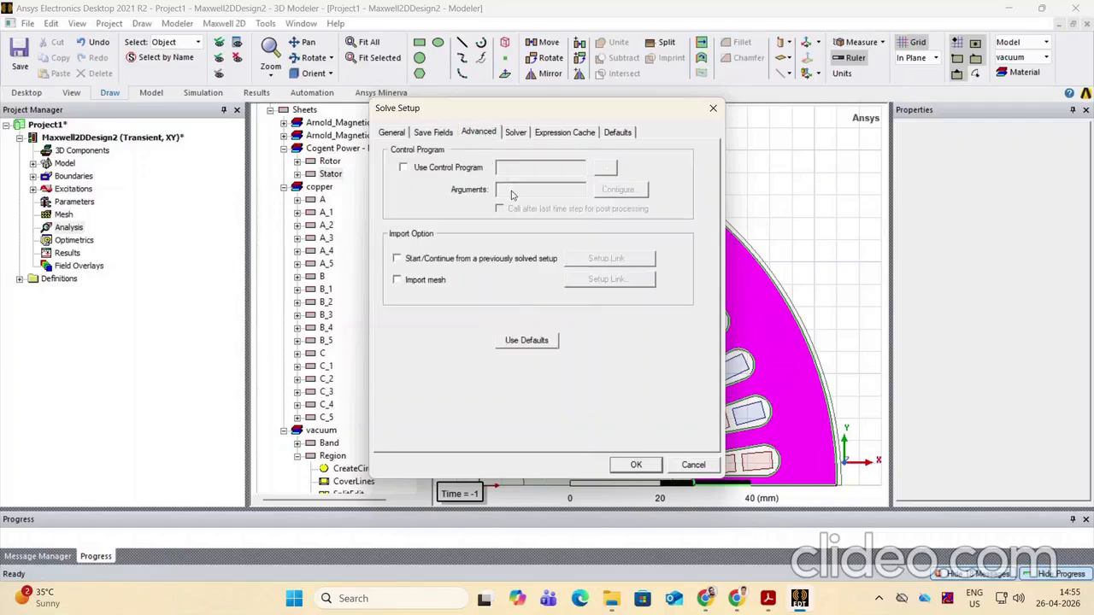
left_click(515, 135)
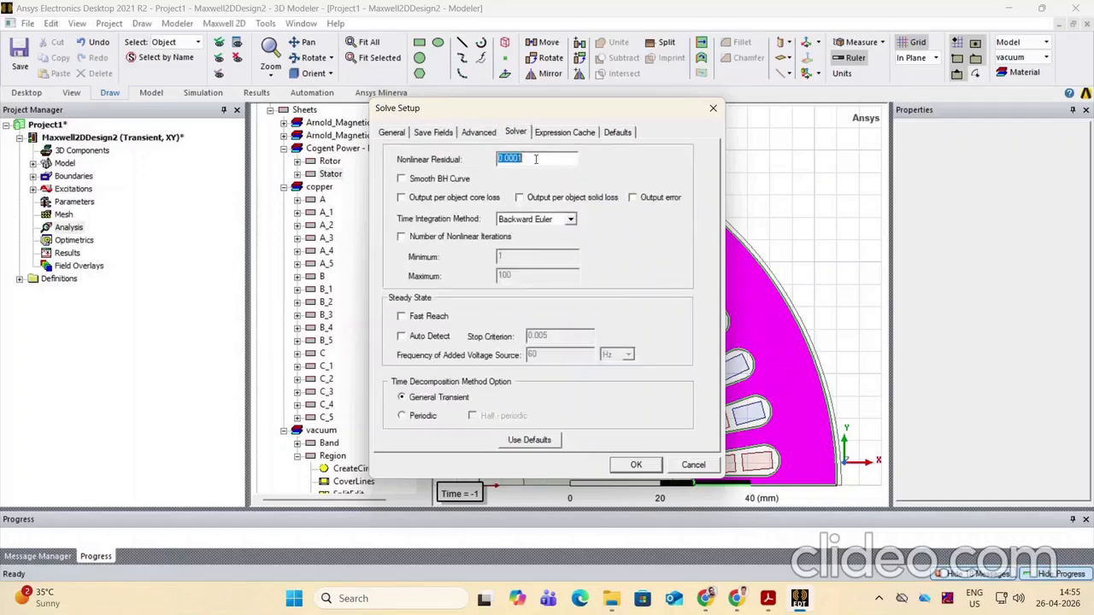
left_click(536, 159)
left_click_drag(536, 159, 496, 160)
key("BackSpace")
type("1e-6")
Review the expression cache, defaults and remaining solve setup settings, and confirm Setup1
left_click(575, 135)
left_click(616, 133)
left_click(516, 133)
left_click(473, 135)
left_click(446, 134)
left_click(391, 133)
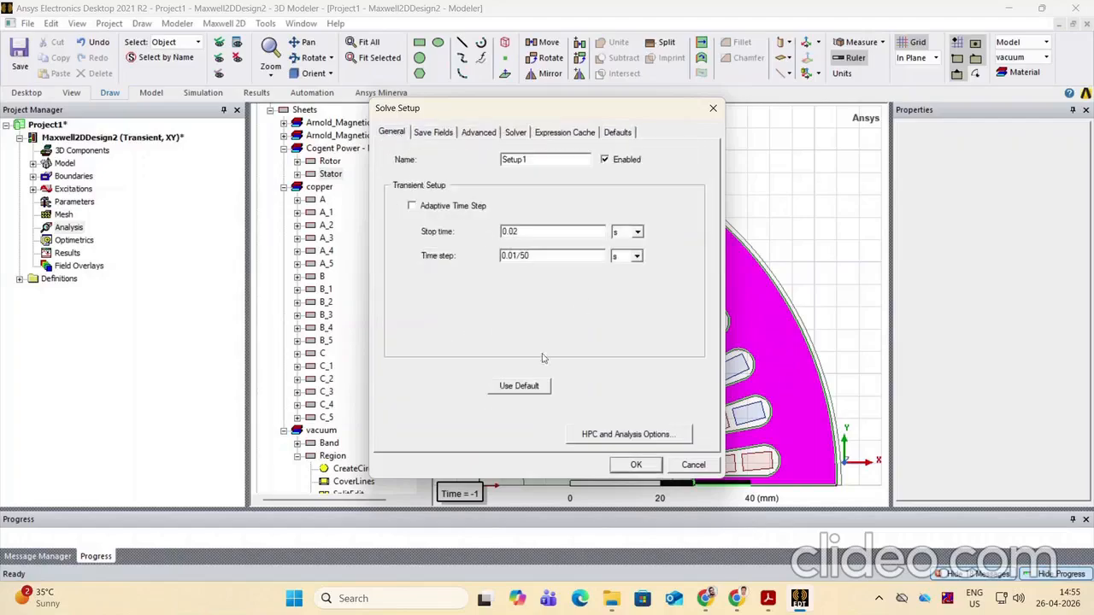
left_click(633, 465)
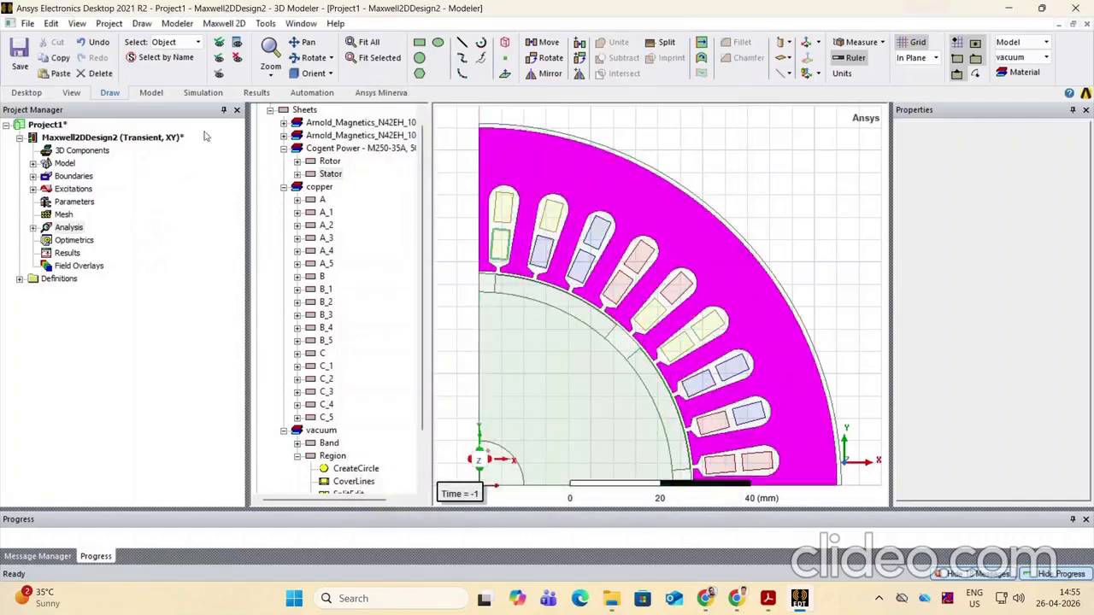
Set the symmetry multiplier to 4 in the 2D design settings
left_click(222, 24)
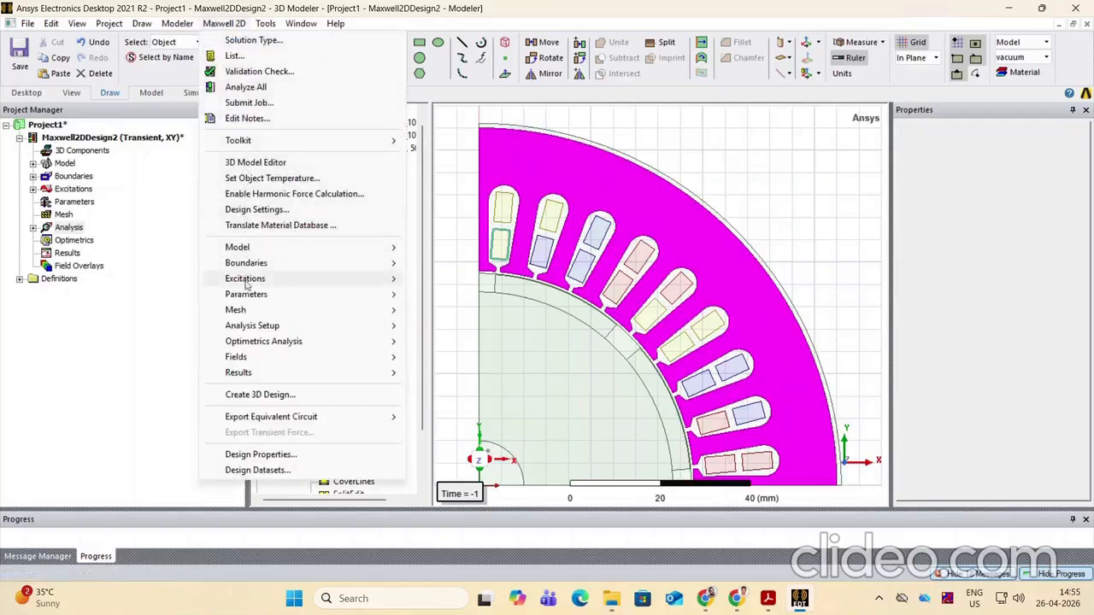
left_click(256, 209)
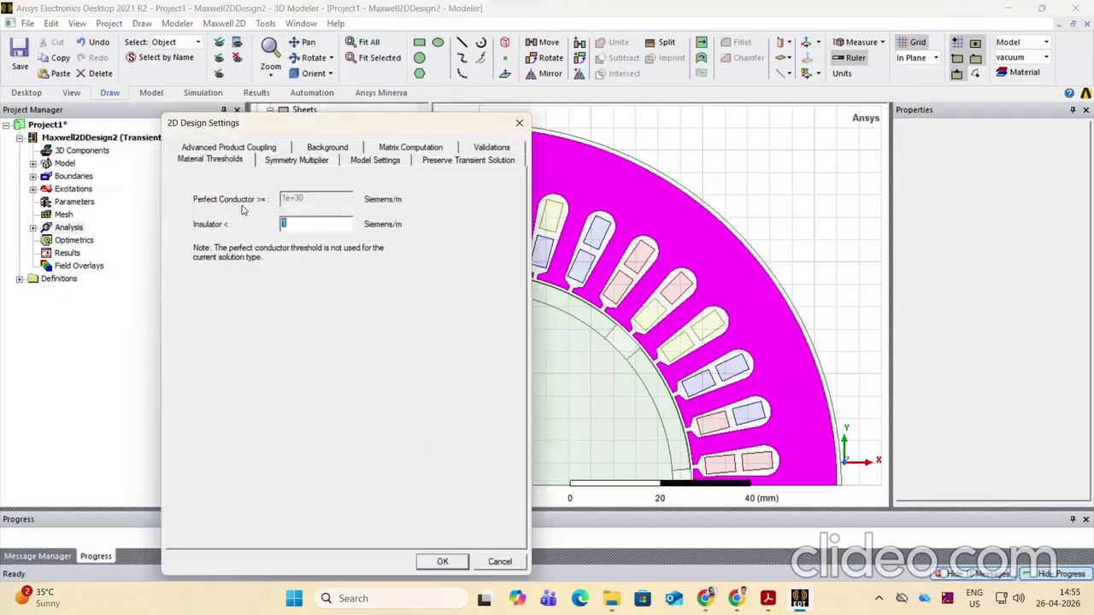
left_click(285, 162)
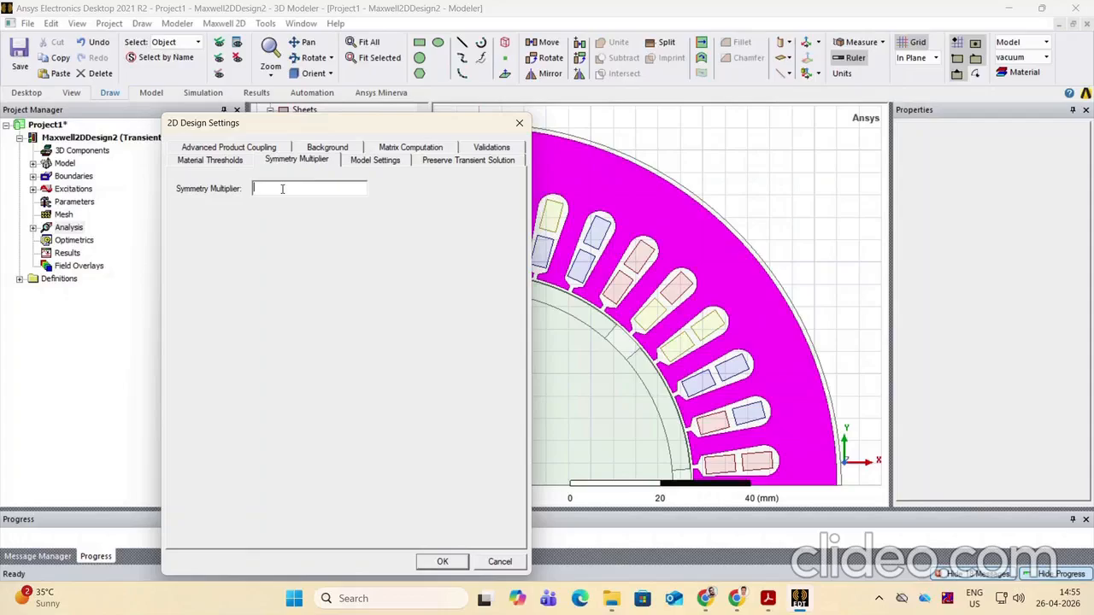
type("4")
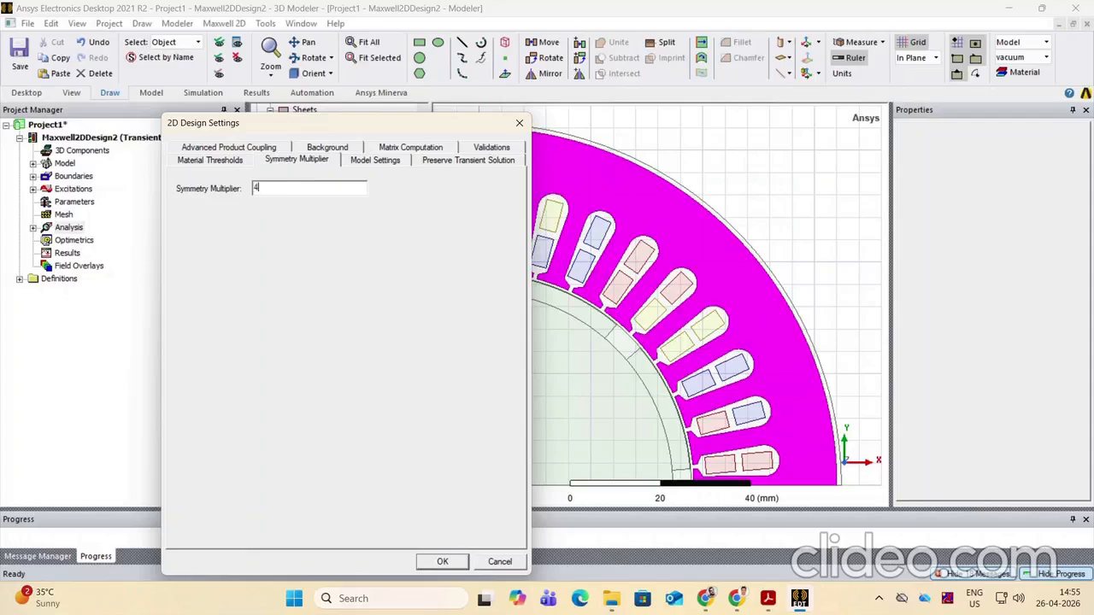
Set the model depth to a new length variable L with a value of 50 mm
left_click(375, 160)
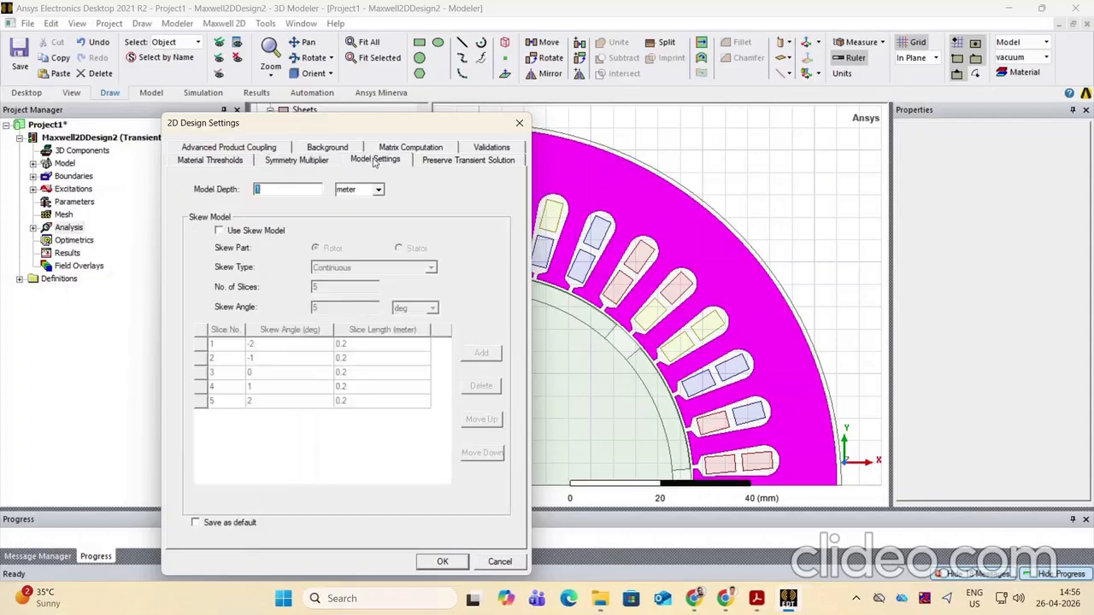
left_click(273, 188)
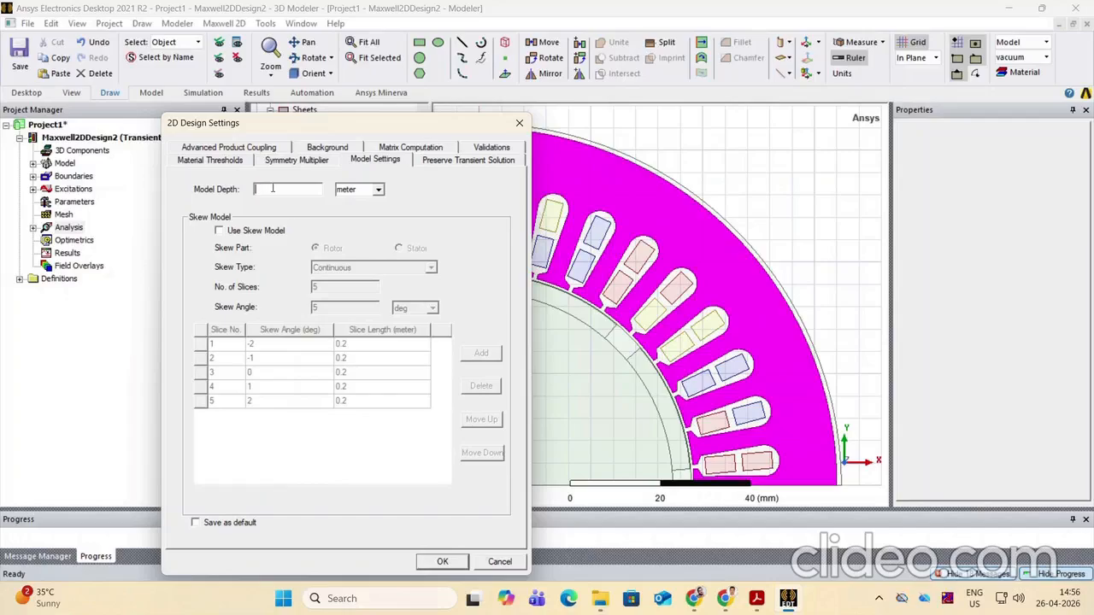
key("BackSpace")
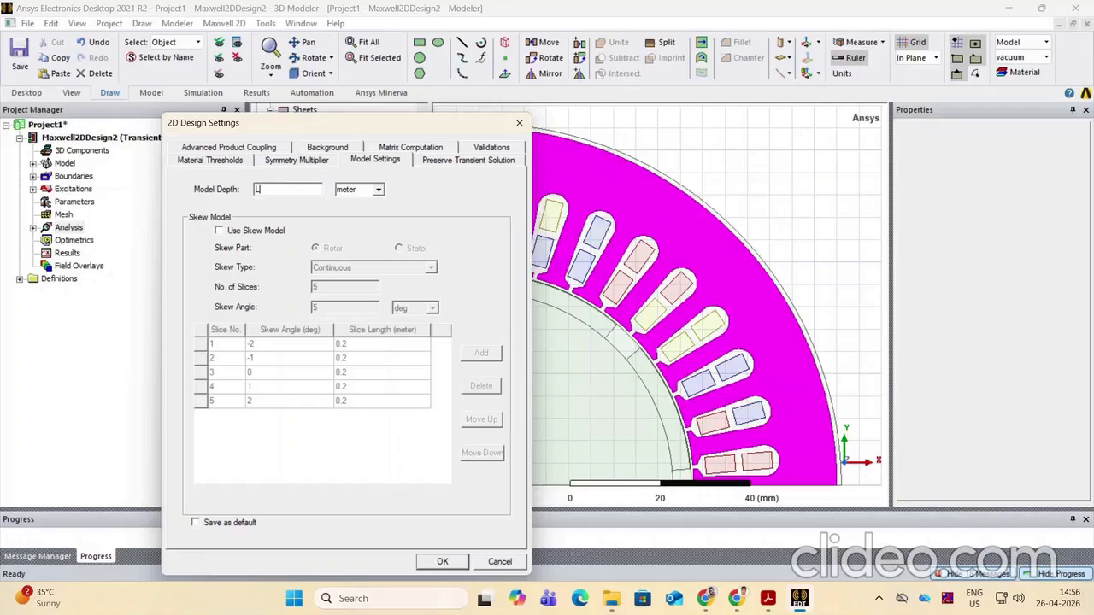
left_click(357, 189)
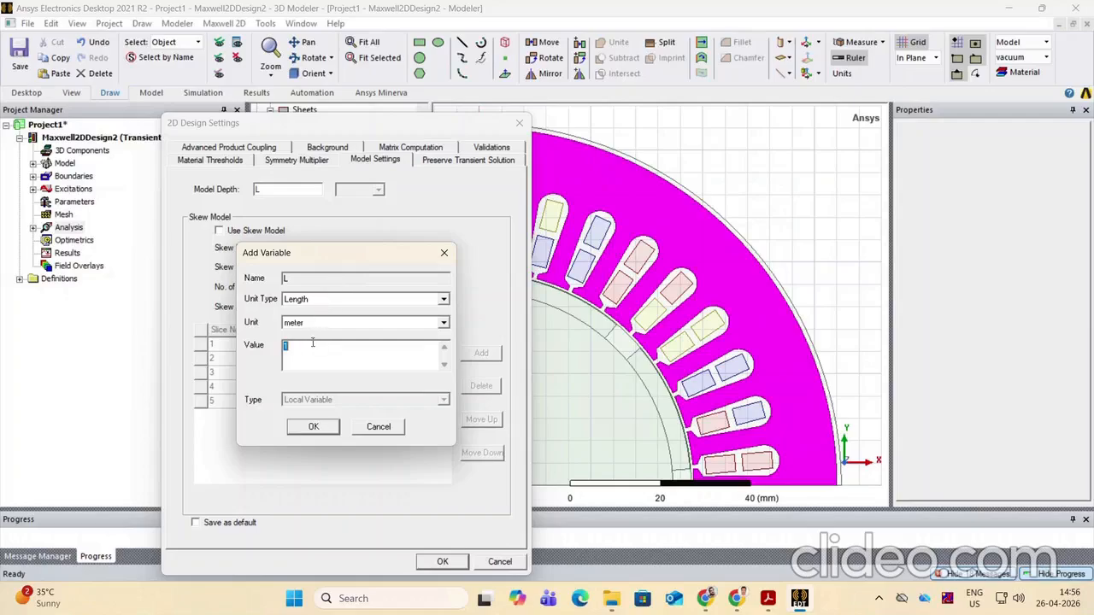
key("BackSpace")
type("50")
left_click(308, 325)
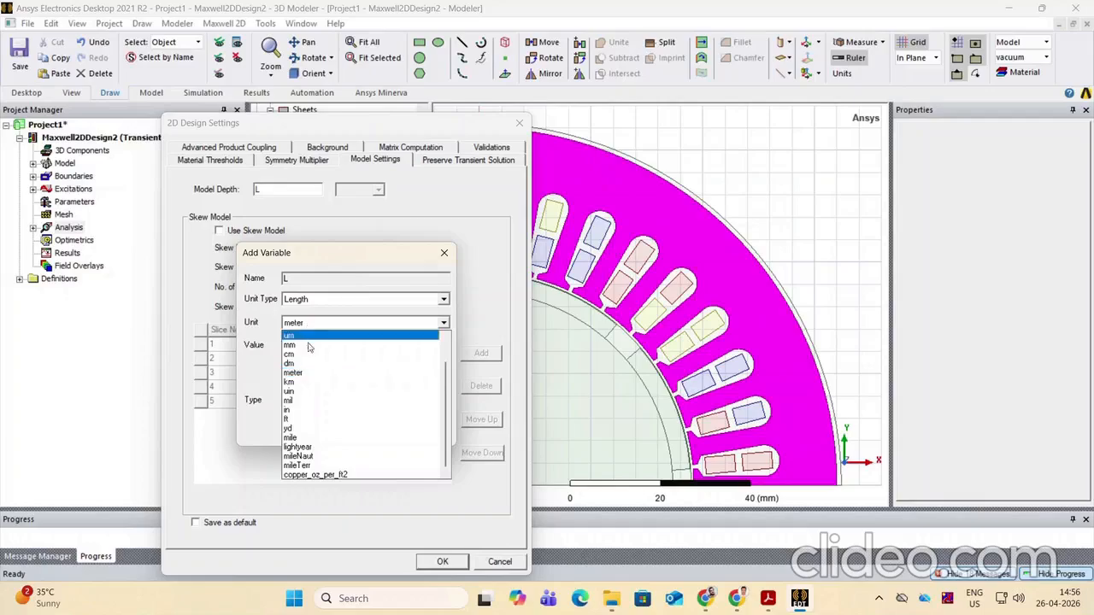
left_click(292, 346)
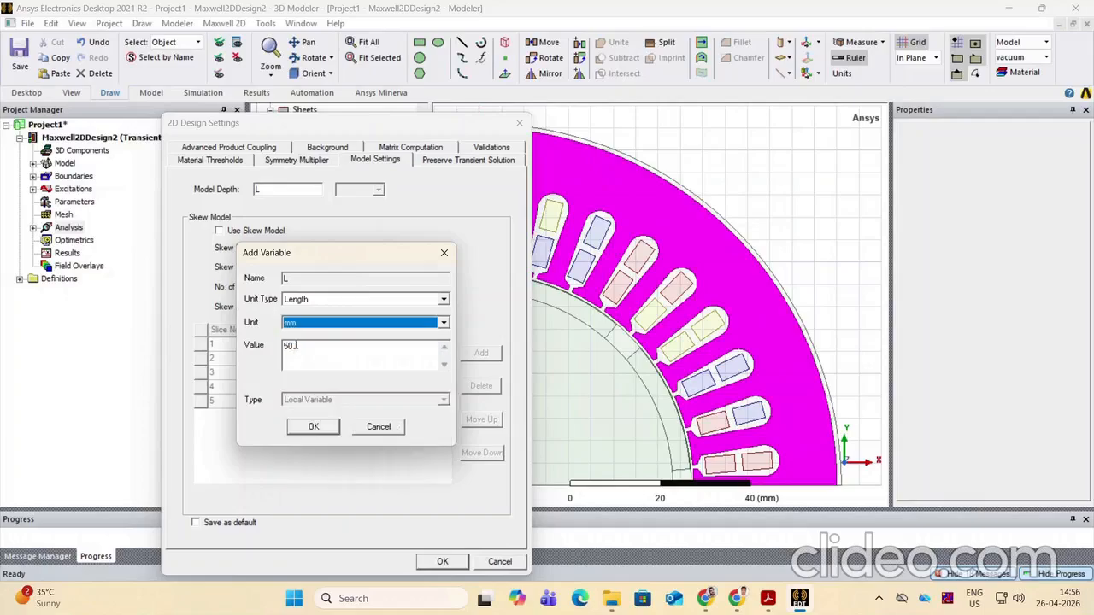
left_click(313, 428)
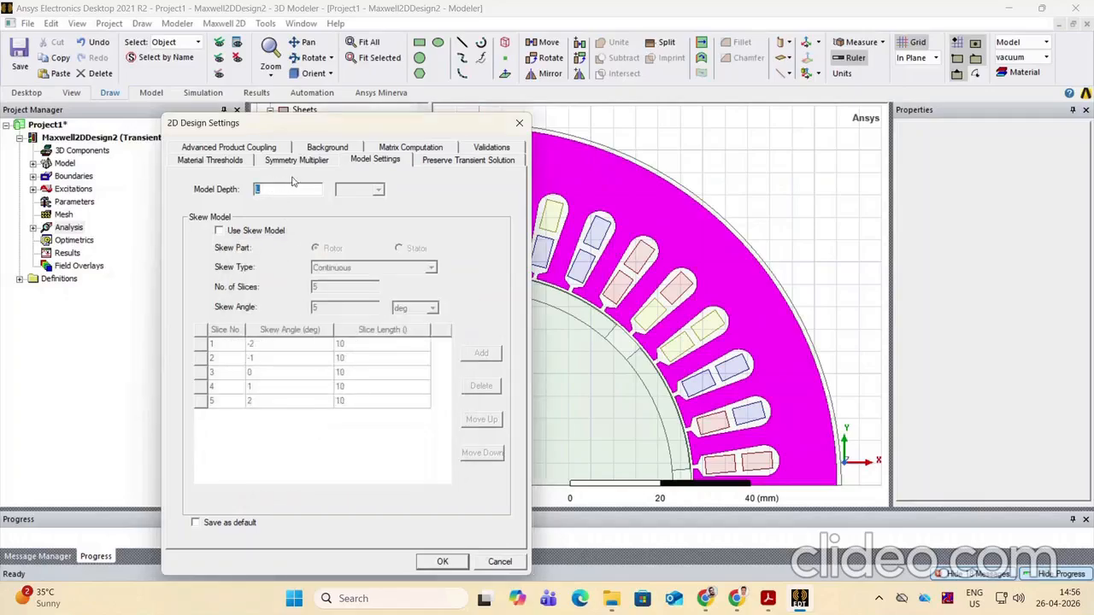
Enable matrix computation with the Apparent option, confirm the design settings and deselect the Stator
left_click(410, 150)
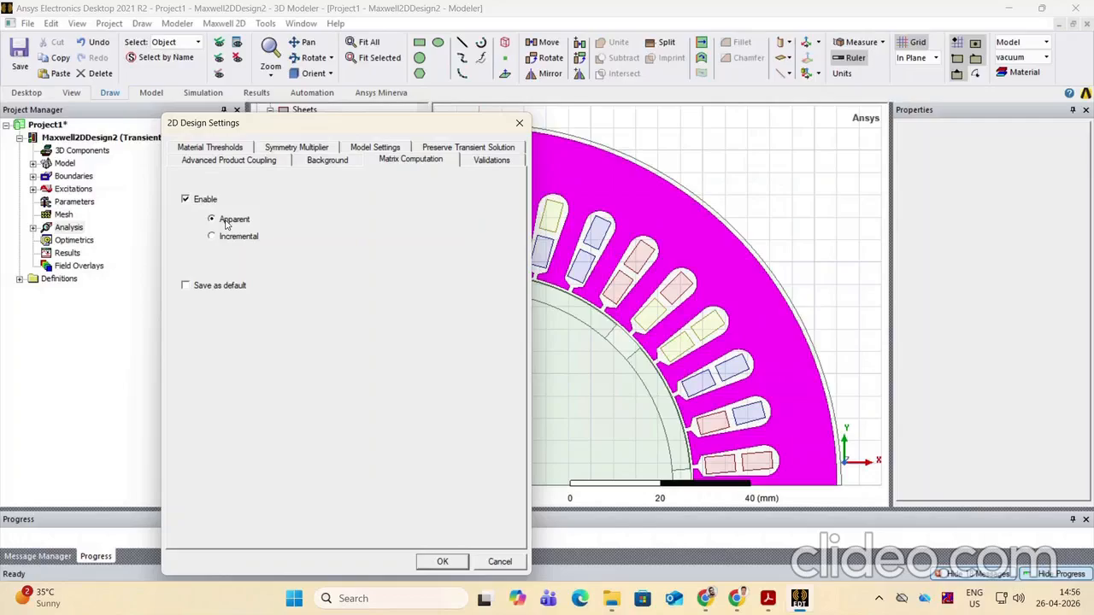
left_click(442, 564)
left_click(849, 335)
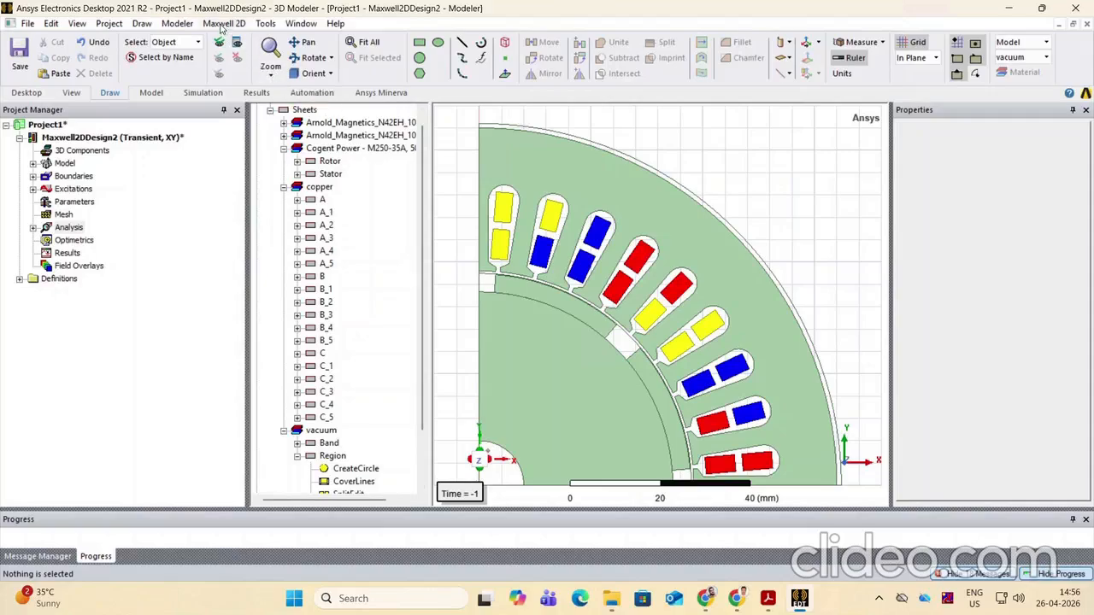
Run the validation check on the Maxwell 2D design, review each category's status and close the report
left_click(222, 24)
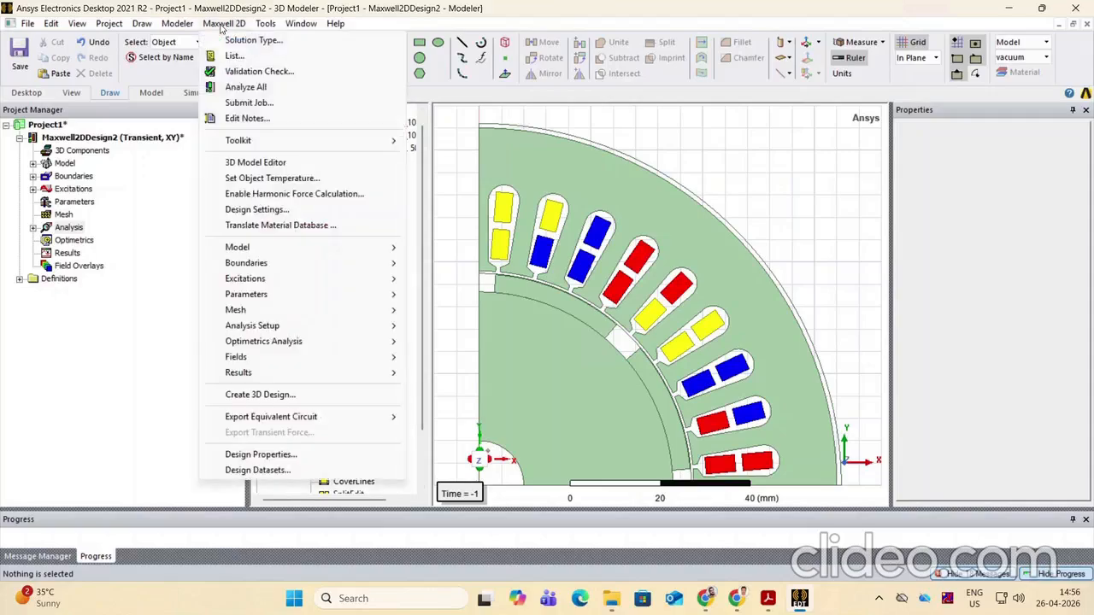
left_click(247, 72)
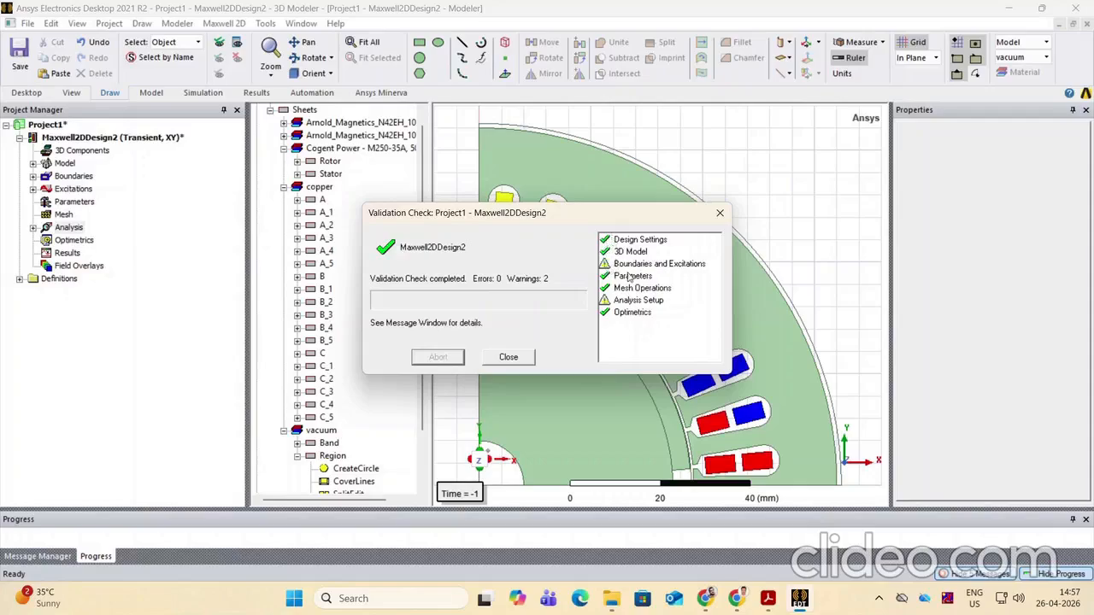
left_click(722, 215)
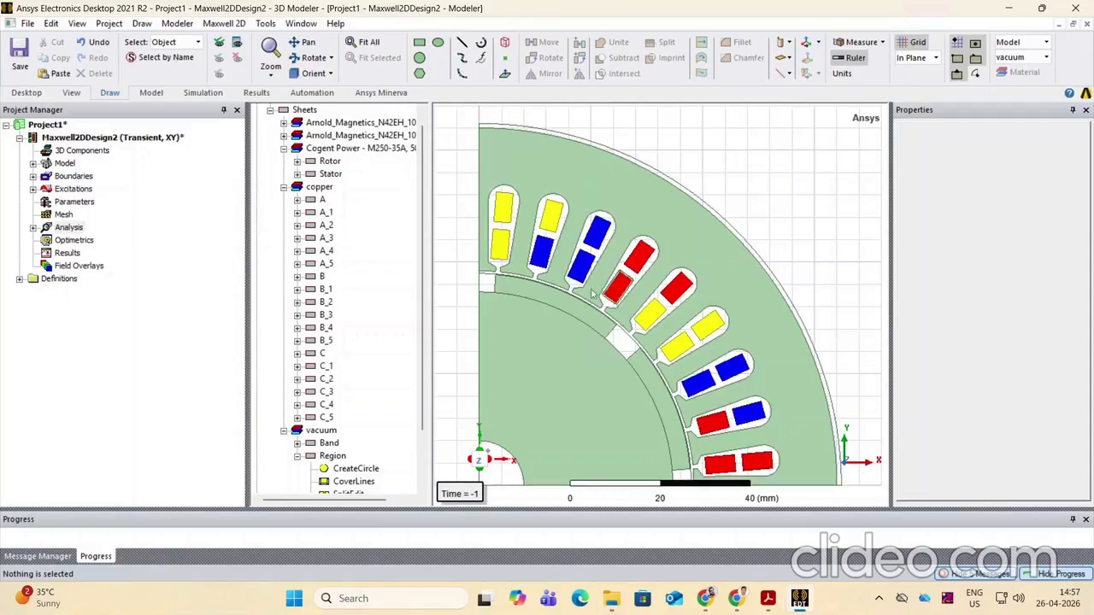
scroll(561, 264, "down", 2)
scroll(703, 461, "up", 2)
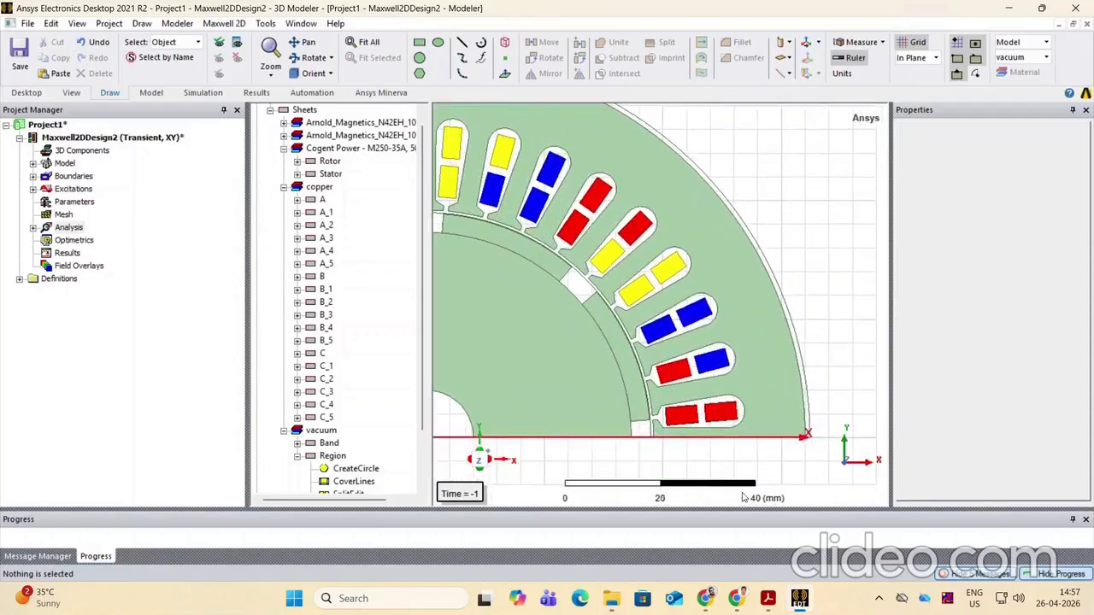
Review the material properties of the Rotor's Cogent Power - M250-35A, 50Hz steel, including its core loss coefficients, then close the material definitions
left_click(330, 162)
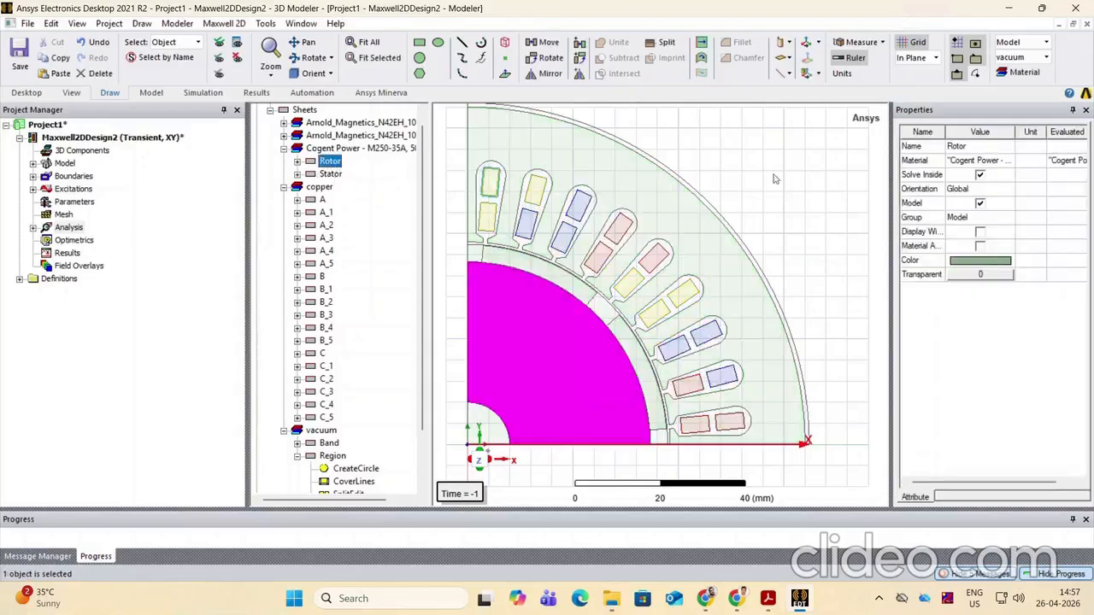
left_click(994, 162)
scroll(994, 171, "up", 2)
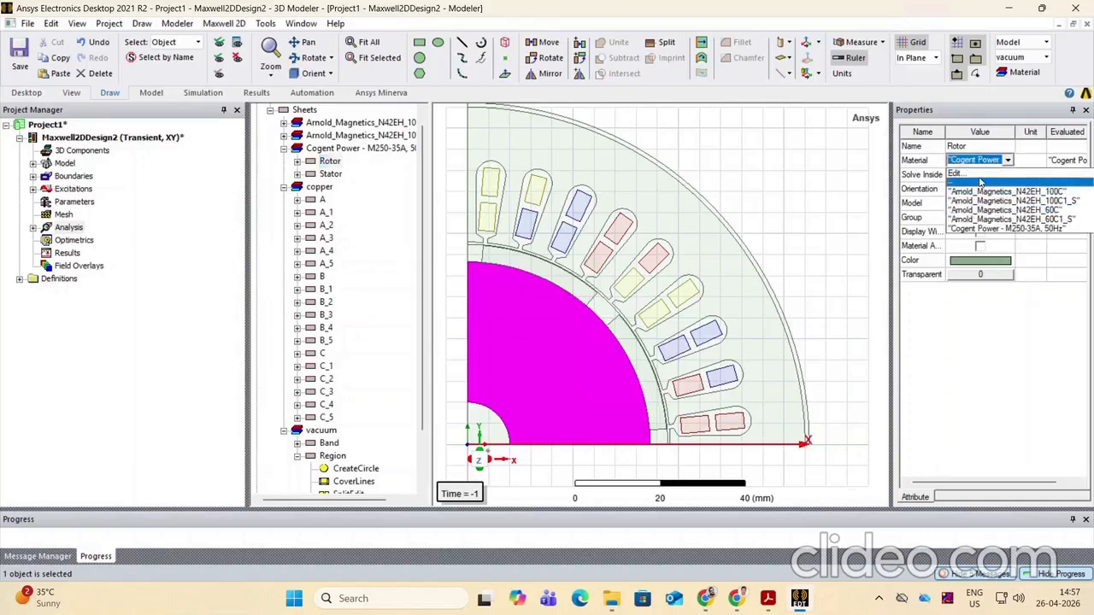
left_click(951, 174)
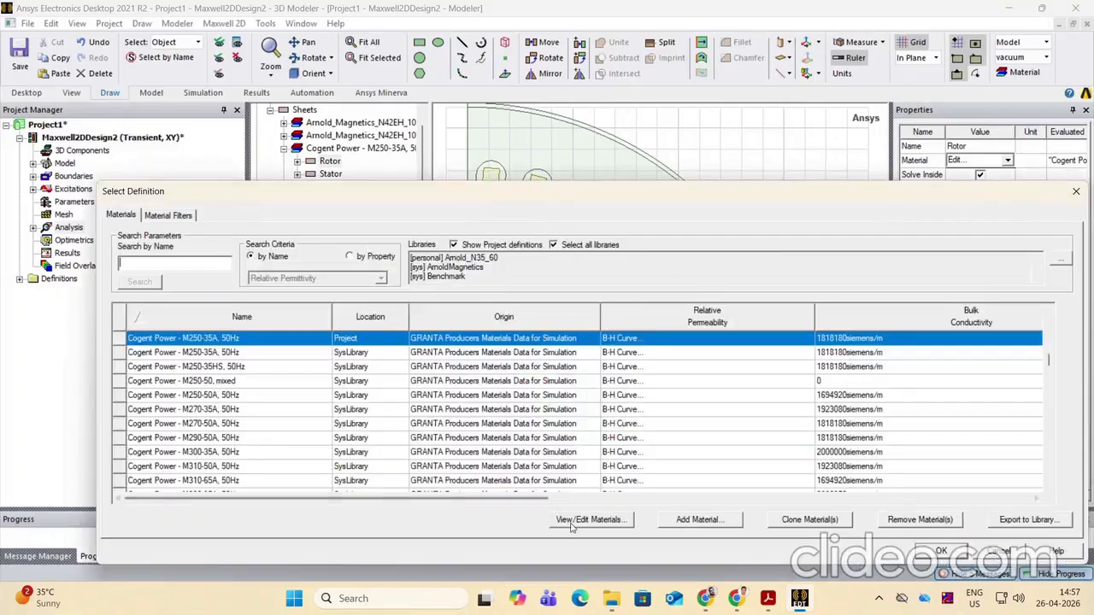
left_click(571, 523)
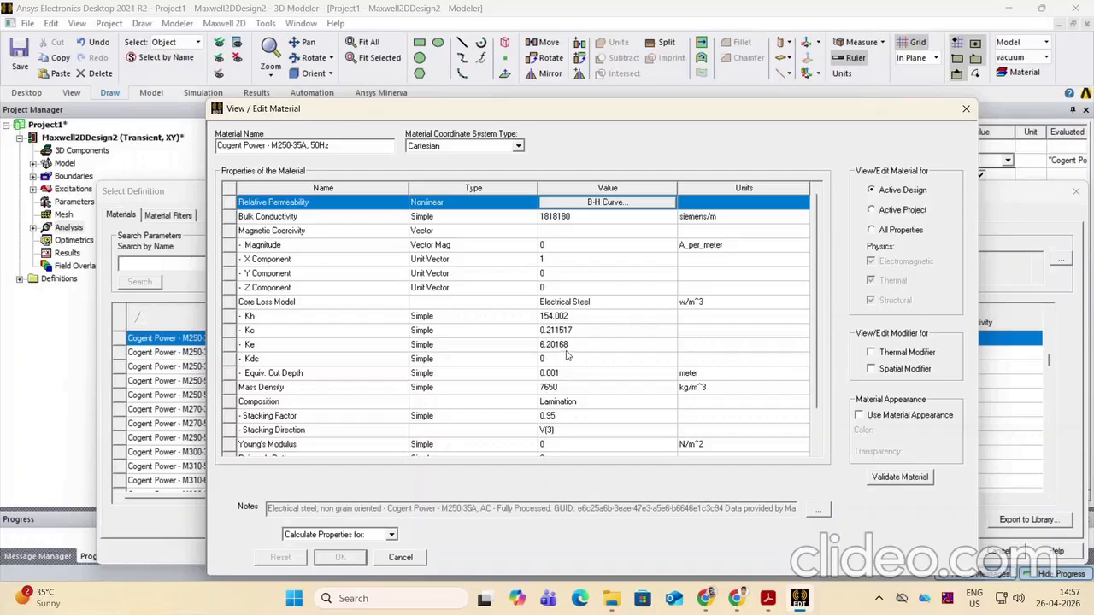
left_click(966, 108)
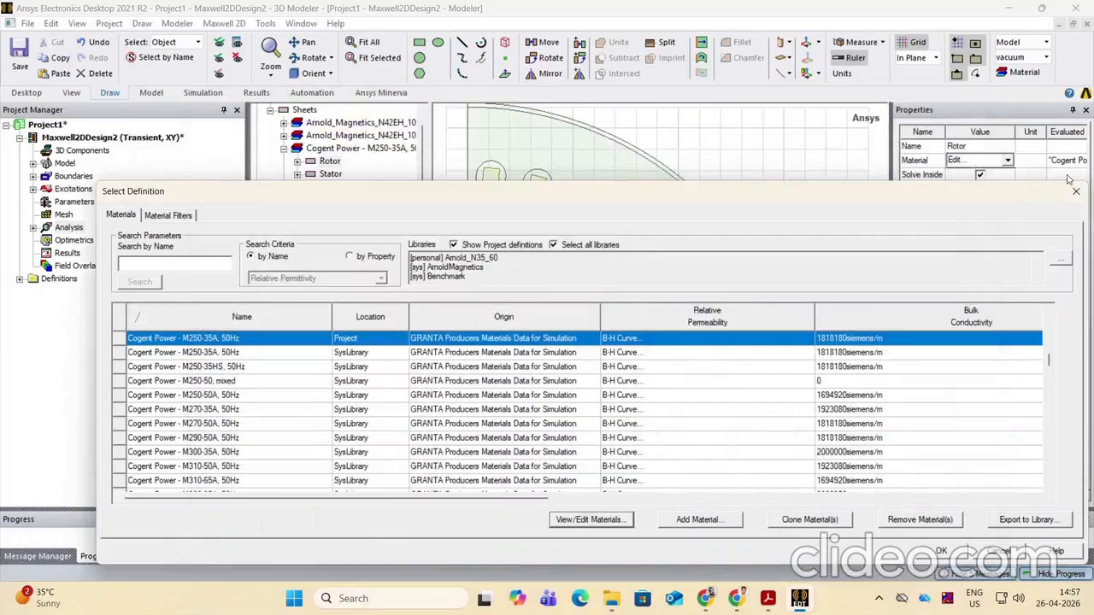
left_click(1078, 192)
left_click(838, 280)
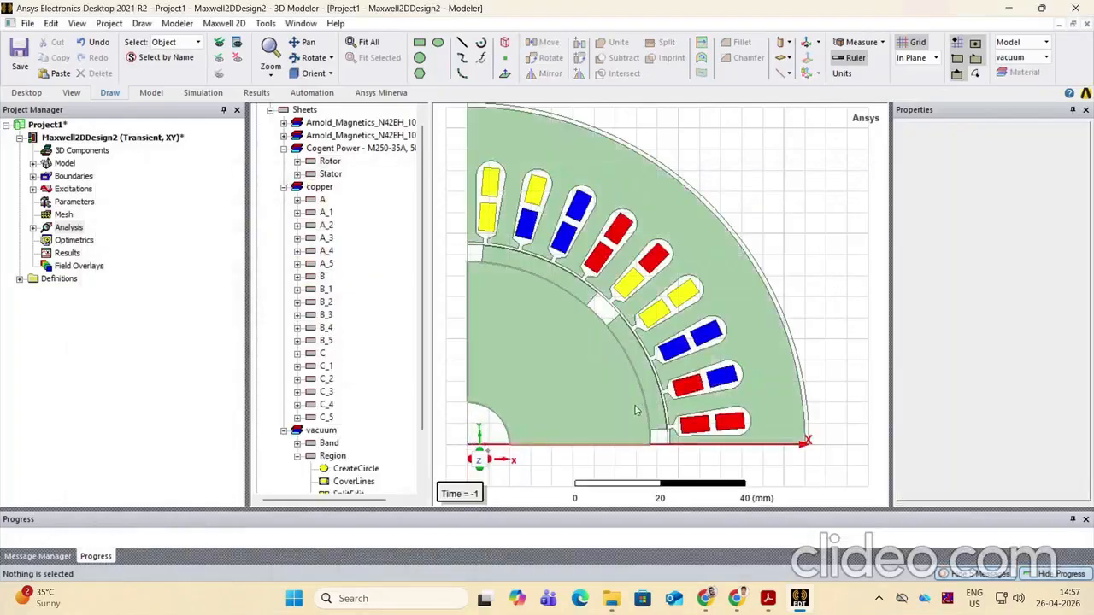
Enable the core loss setting for the Stator and Rotor, confirm it and clear the selection
left_click(607, 396)
right_click(607, 396)
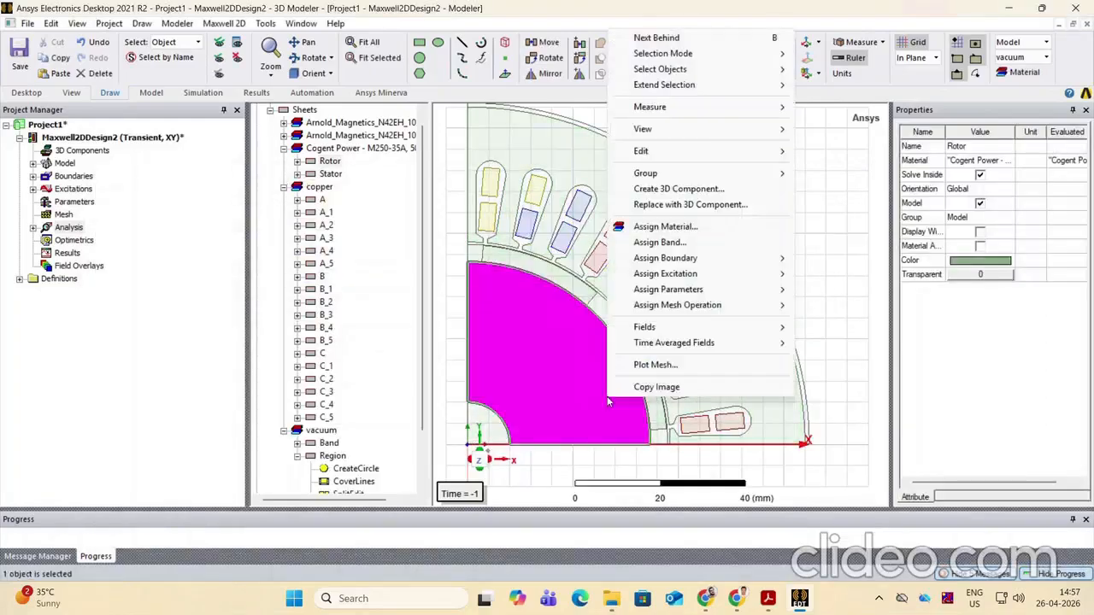
mouse_move(653, 274)
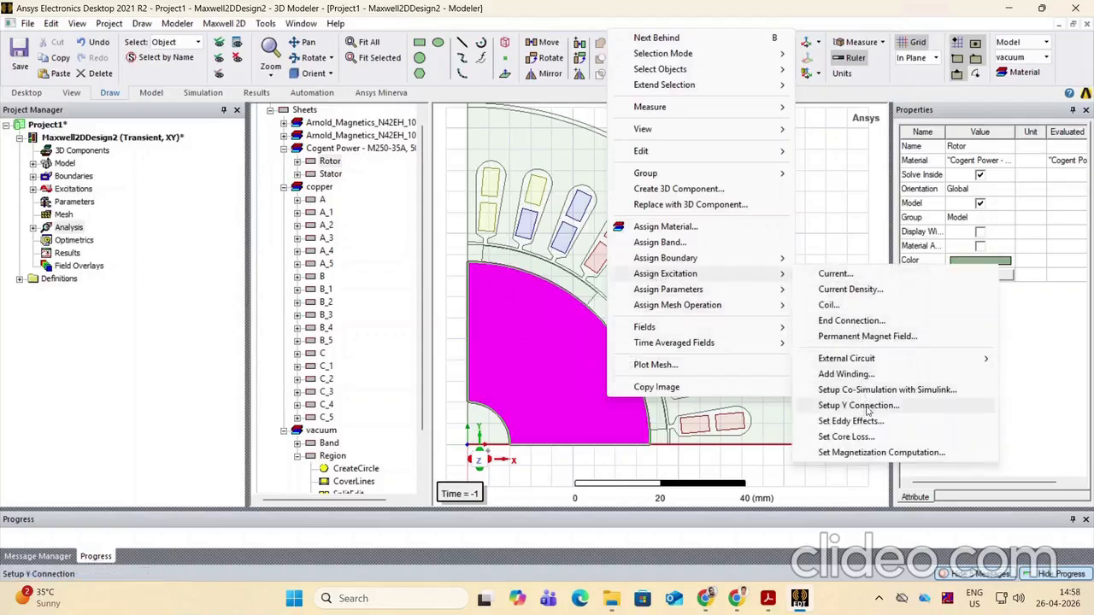
left_click(860, 437)
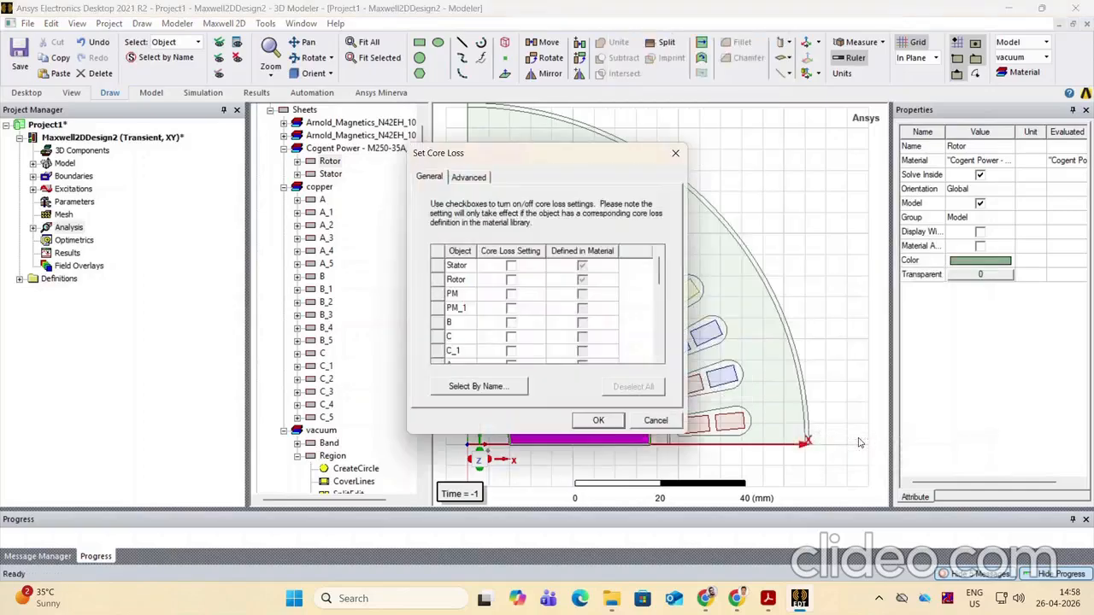
left_click(511, 267)
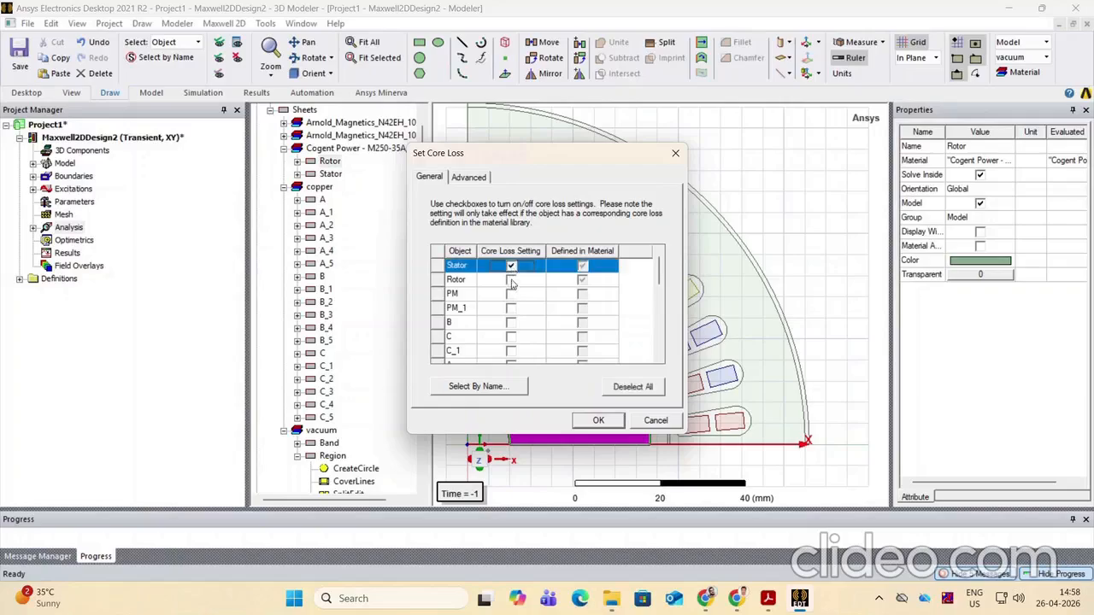
left_click(512, 280)
left_click(599, 419)
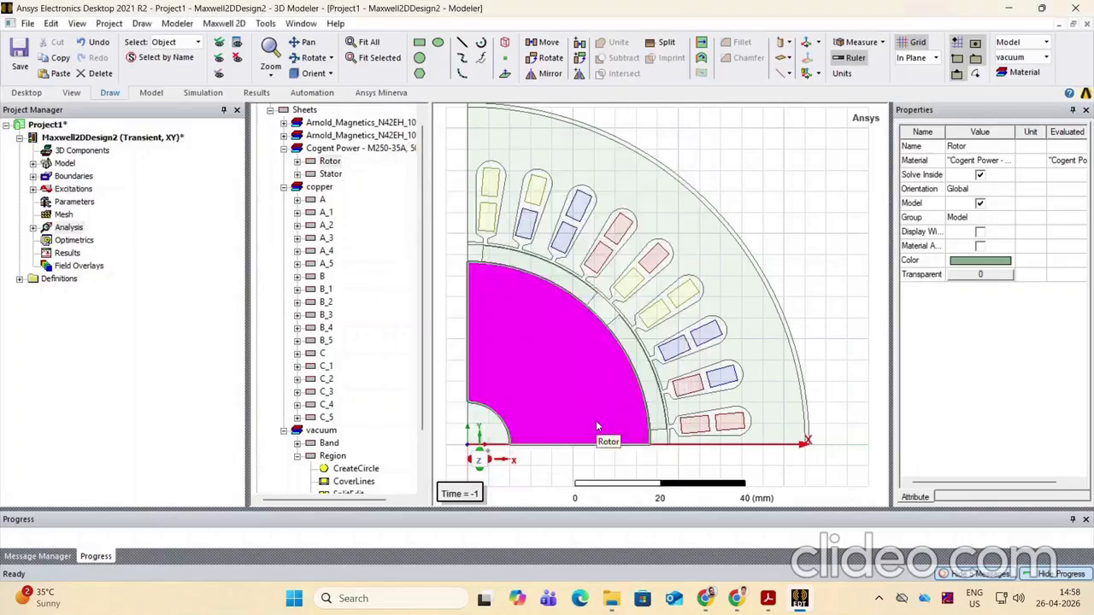
left_click(834, 355)
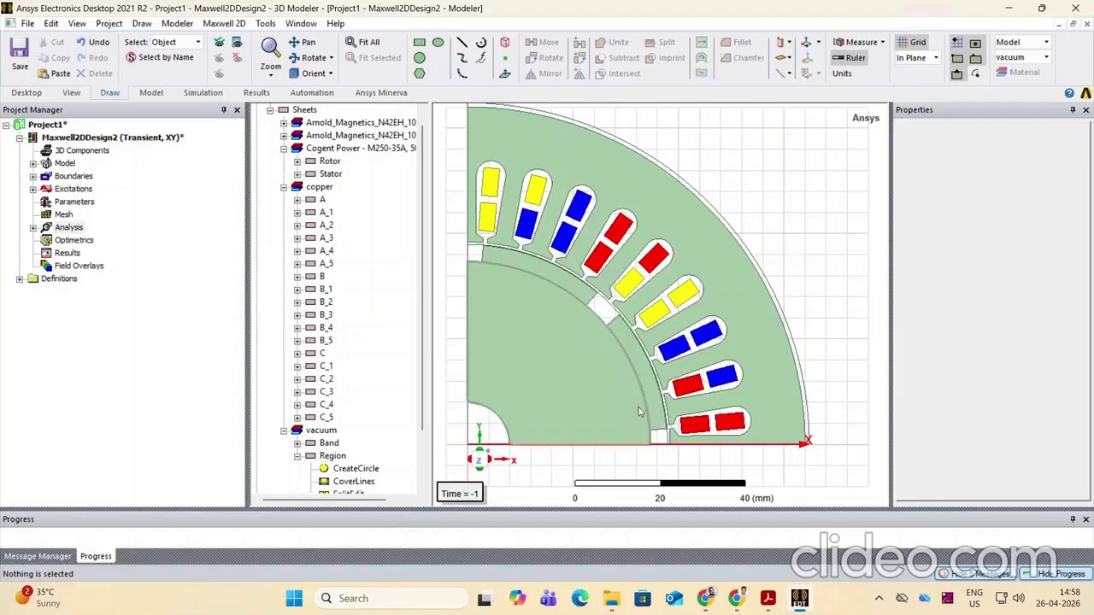
Enable the eddy effect for the magnets PM and PM_1, confirm it and clear the selection
left_click(656, 410)
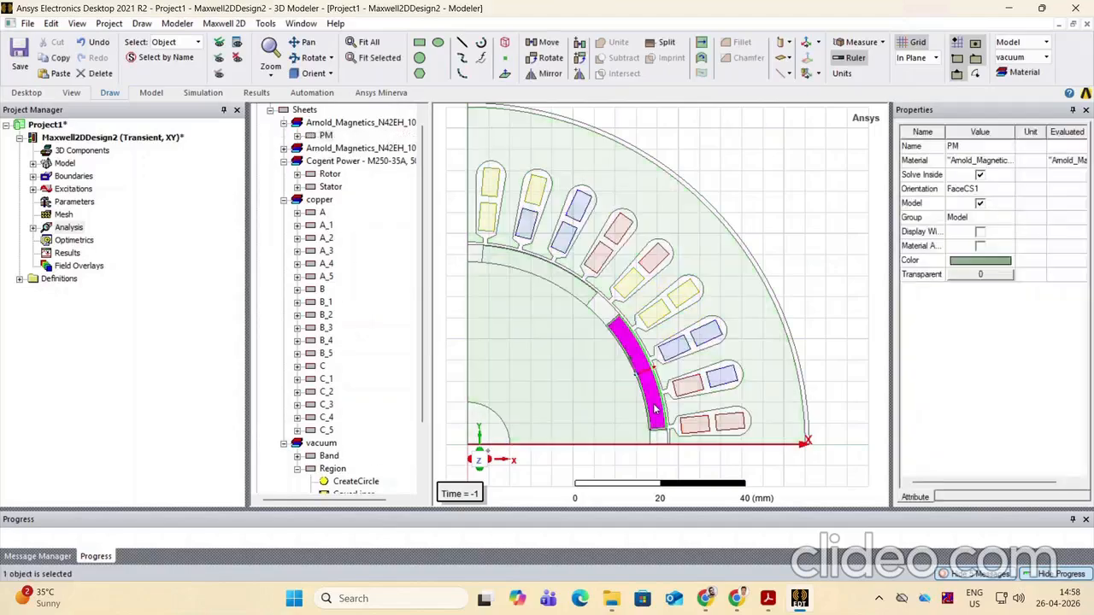
right_click(656, 409)
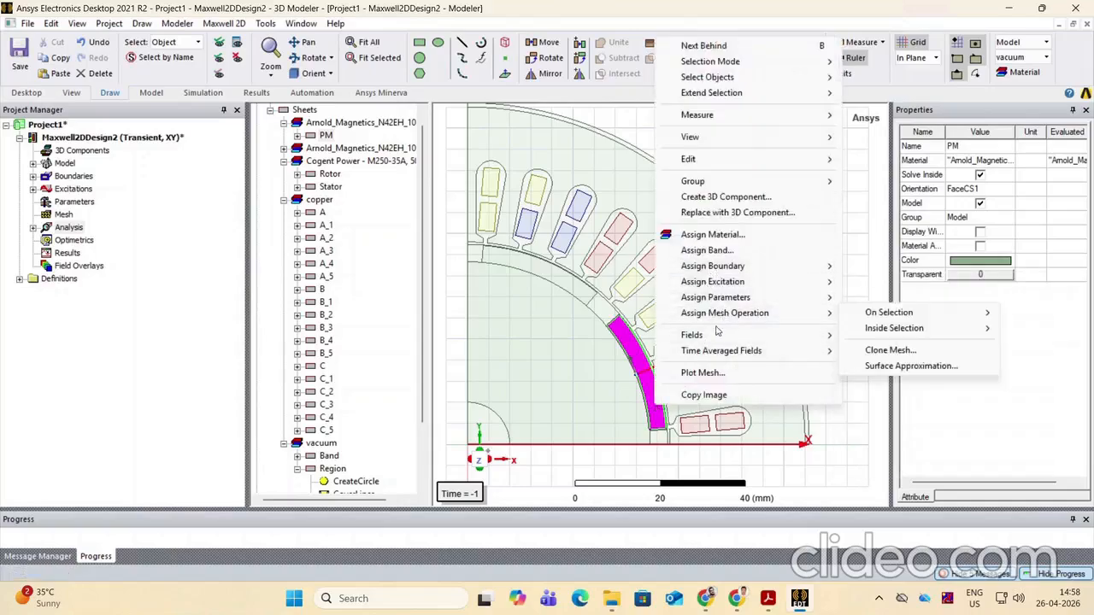
mouse_move(720, 288)
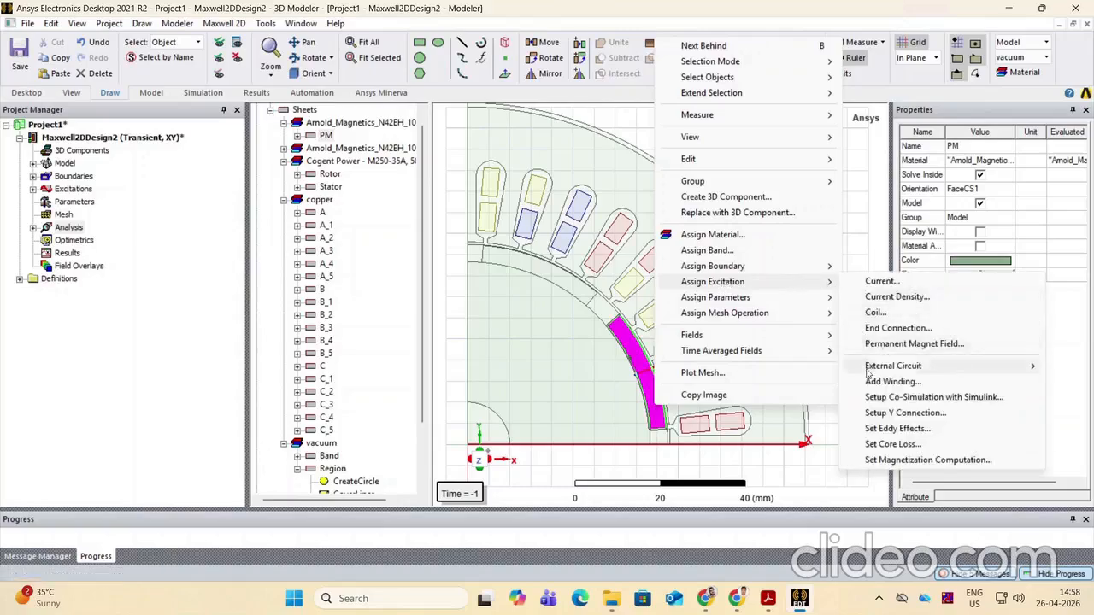
left_click(891, 429)
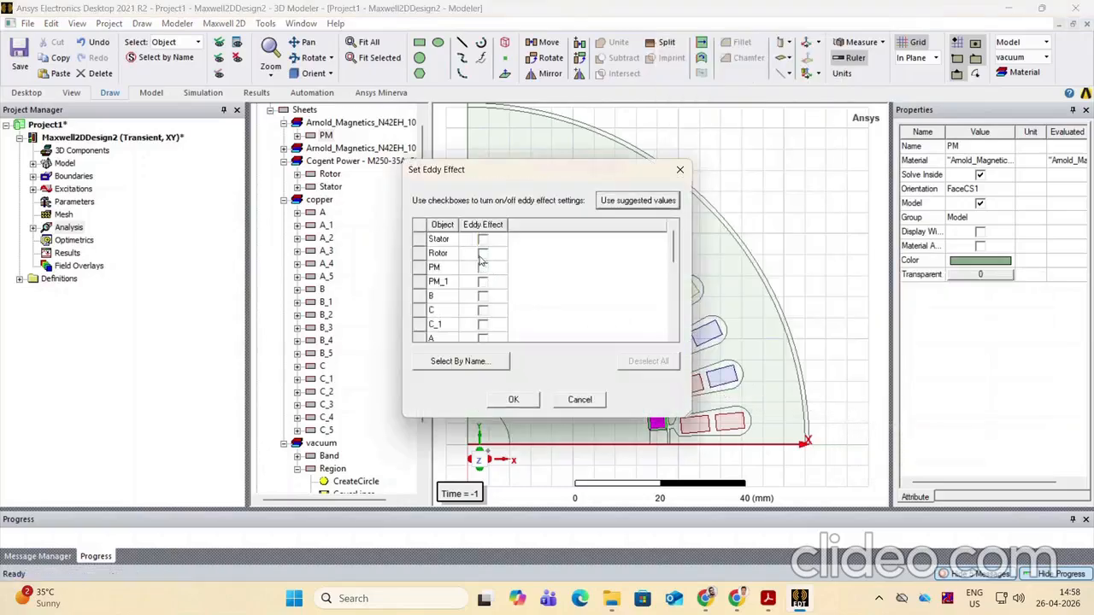
left_click(483, 268)
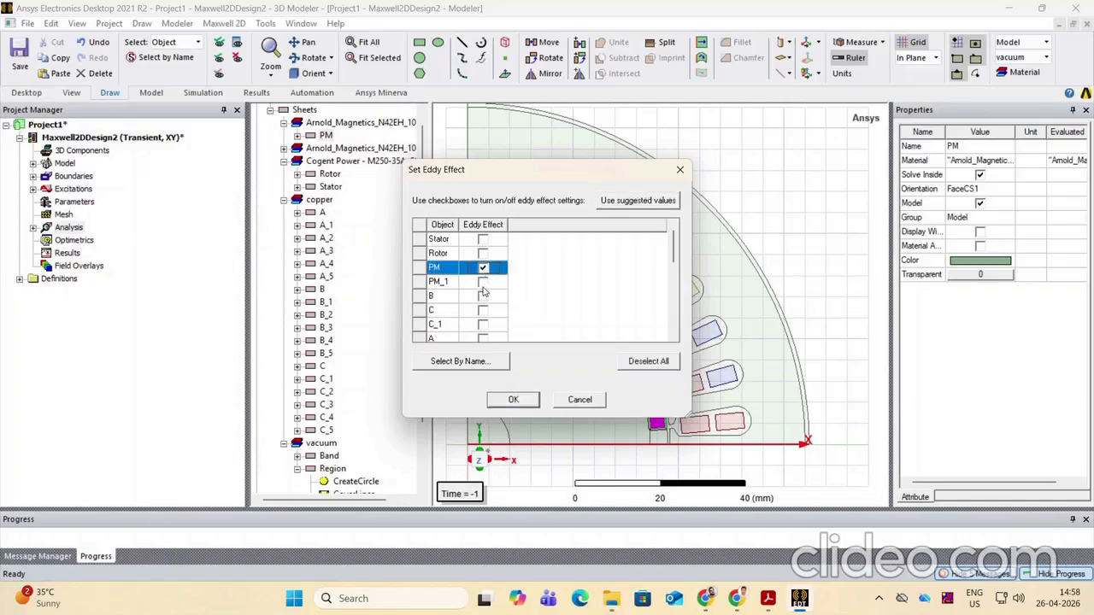
left_click(484, 283)
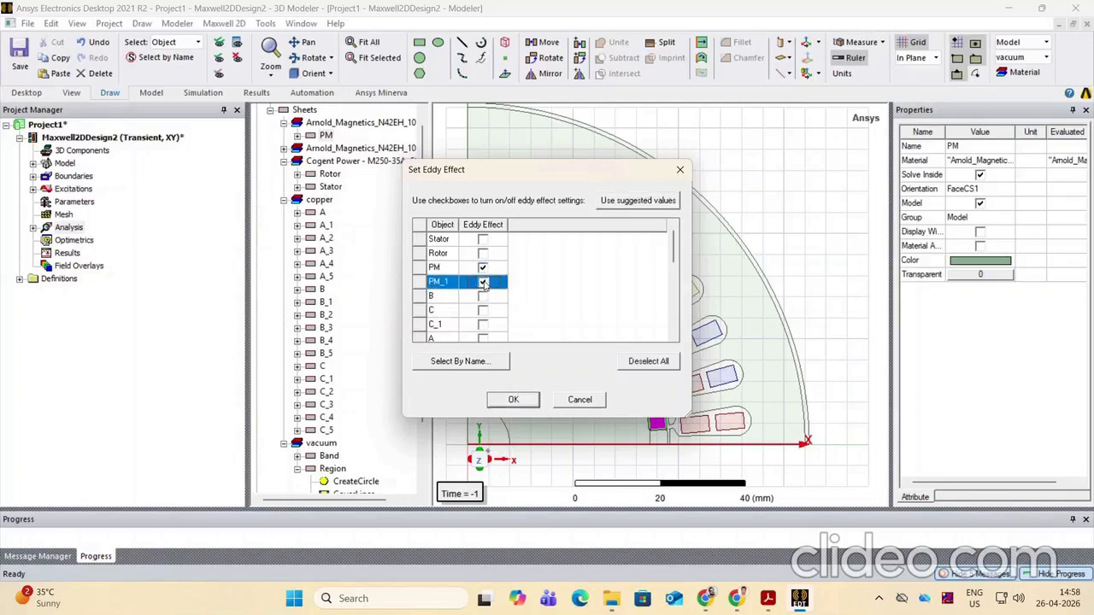
left_click(516, 399)
left_click(817, 376)
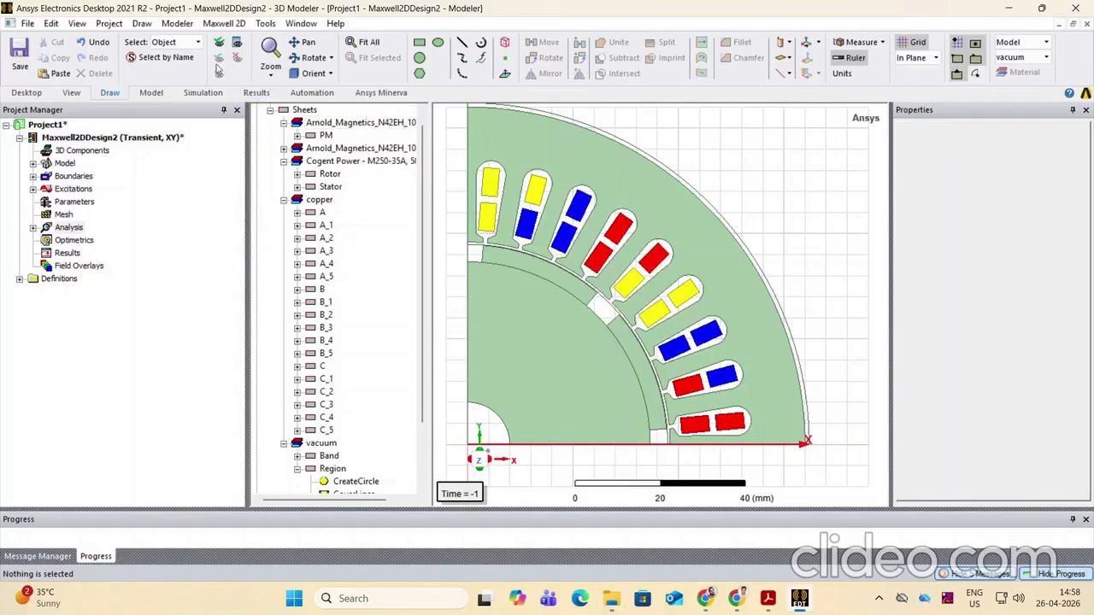
Validate the design again with the core loss and eddy effect settings in place, then close the validation report
left_click(224, 23)
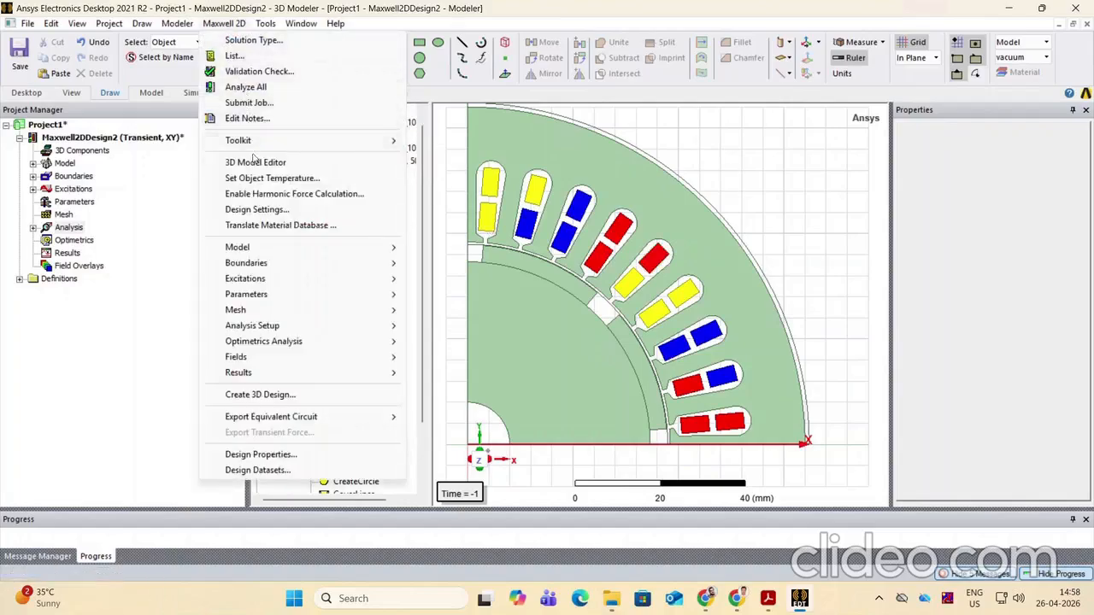
left_click(248, 71)
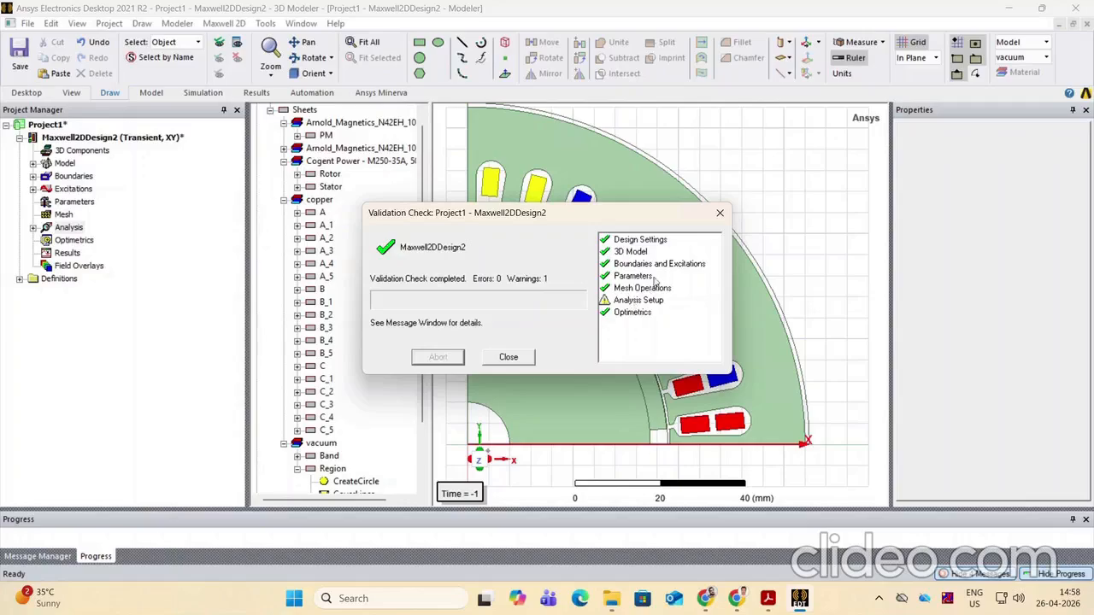
left_click(720, 214)
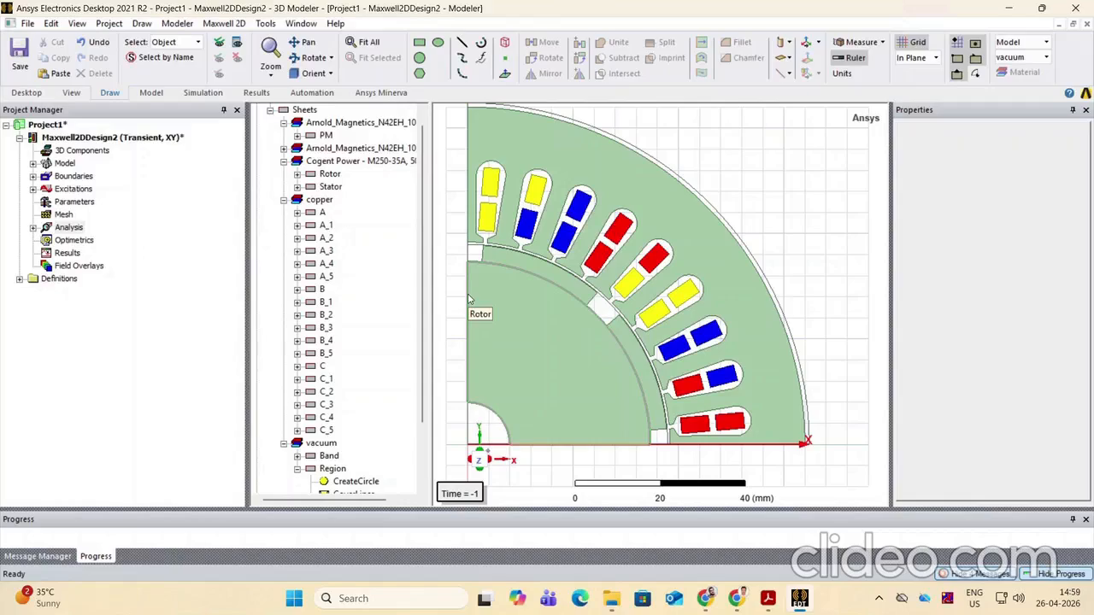
scroll(697, 383, "down", 1)
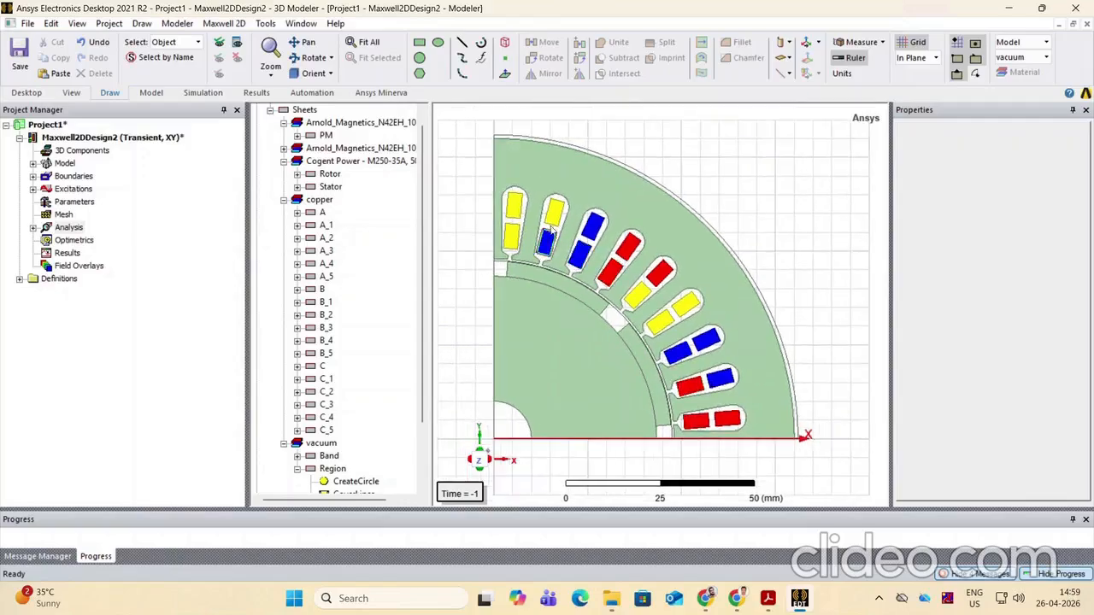
scroll(552, 229, "up", 1)
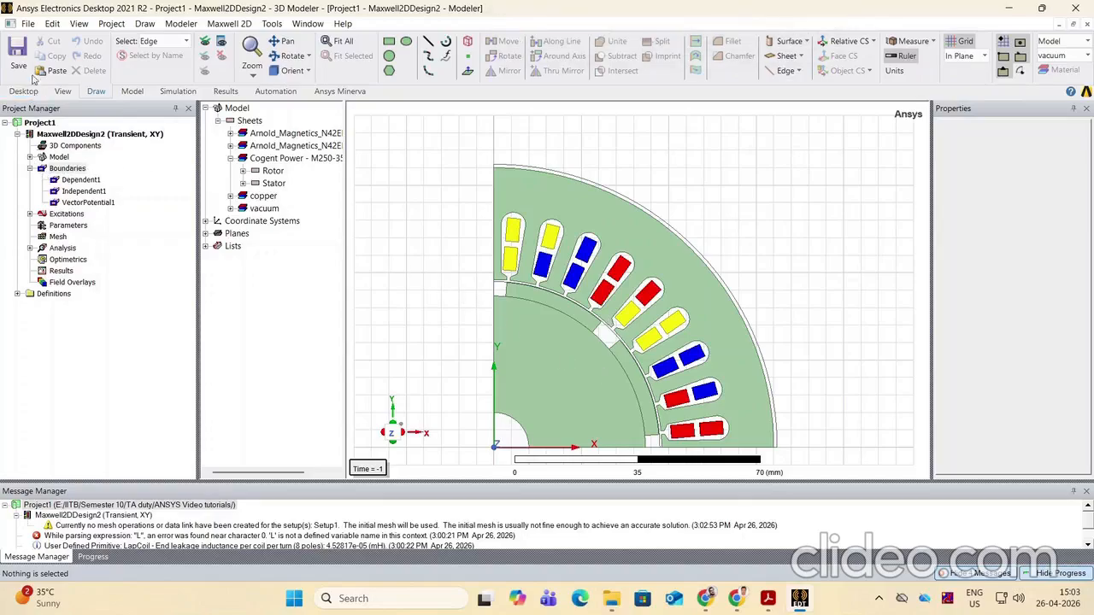
Save the project, analyze all setups of the Maxwell 2D design and display the solution progress
left_click(17, 47)
left_click(222, 26)
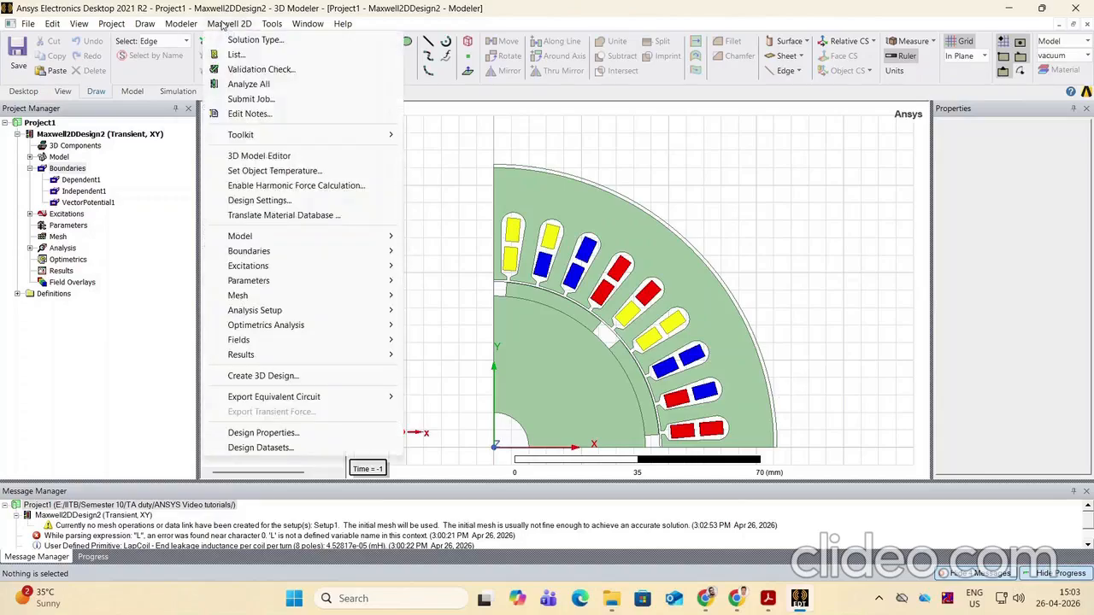
left_click(243, 84)
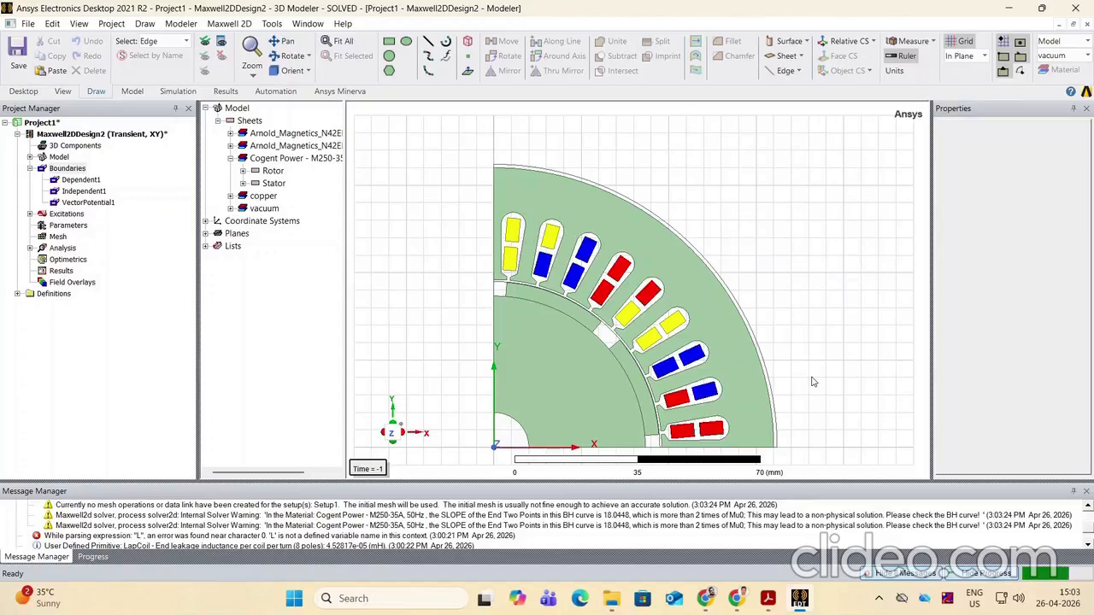
left_click(87, 559)
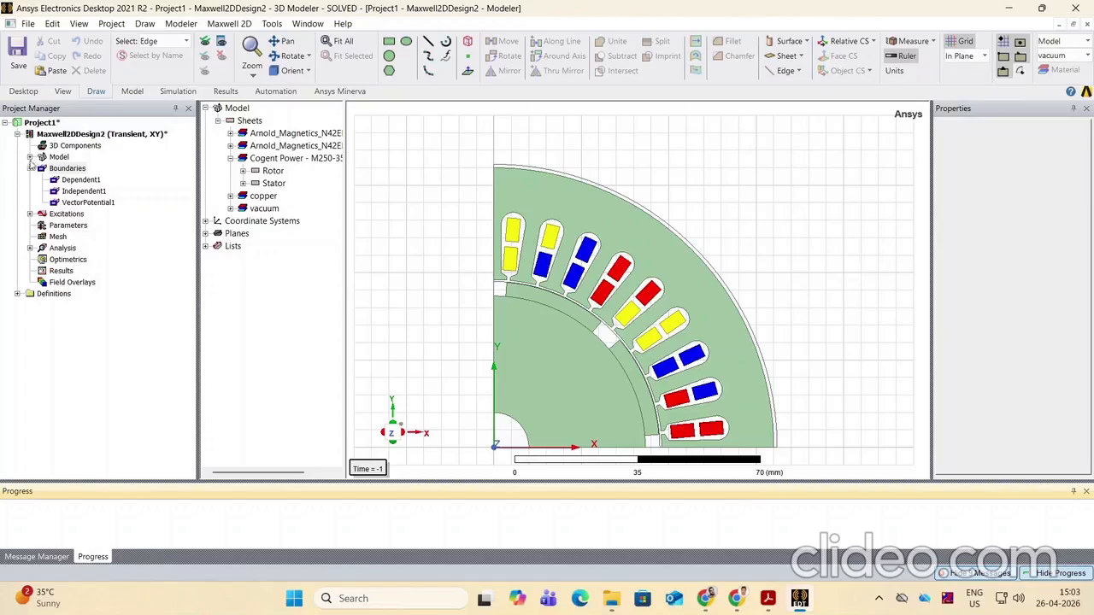
Create a transient rectangular plot of Moving1.Torque over time for Setup1 and close the report dialog
left_click(30, 168)
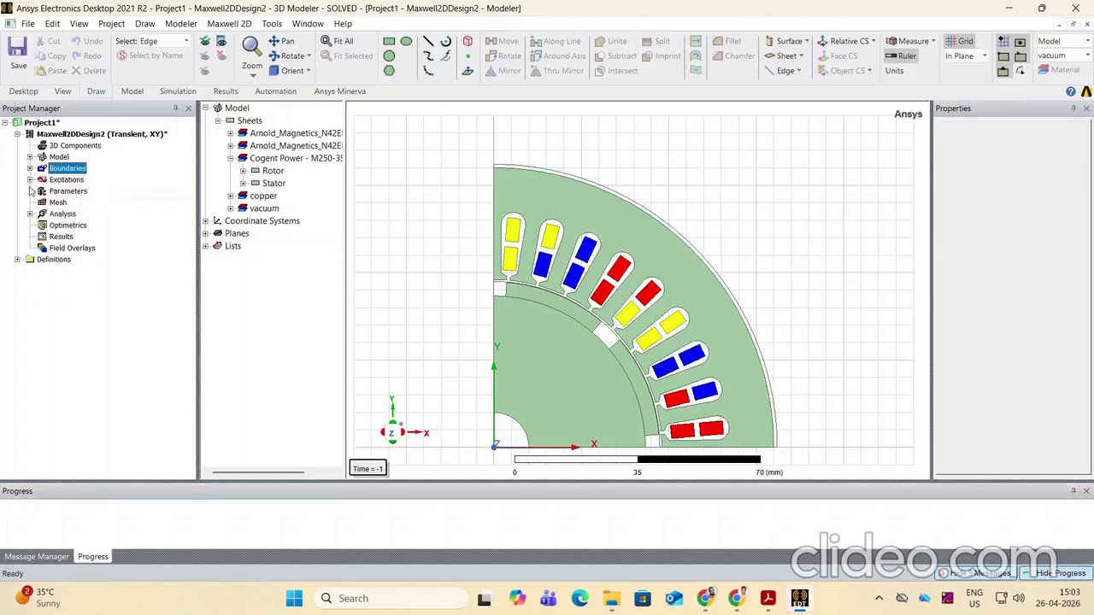
left_click(56, 240)
right_click(56, 239)
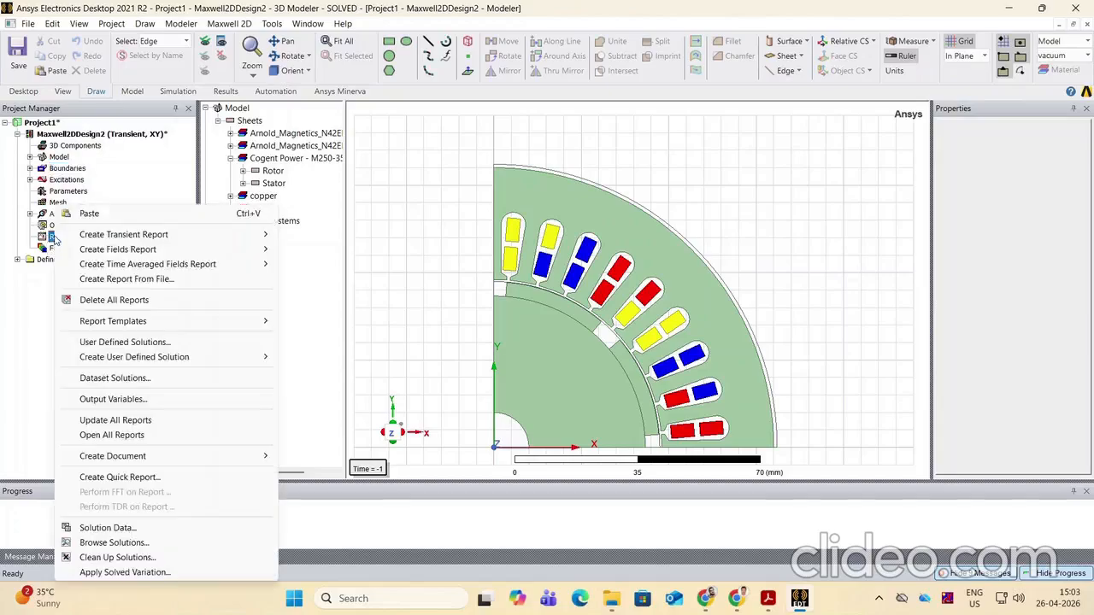
mouse_move(129, 234)
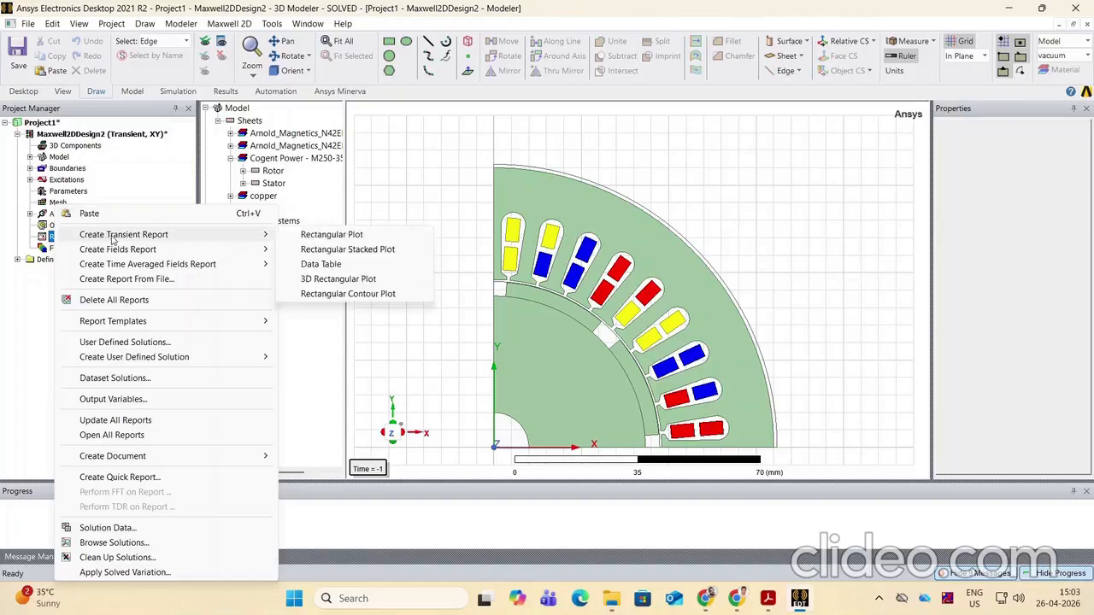
left_click(325, 238)
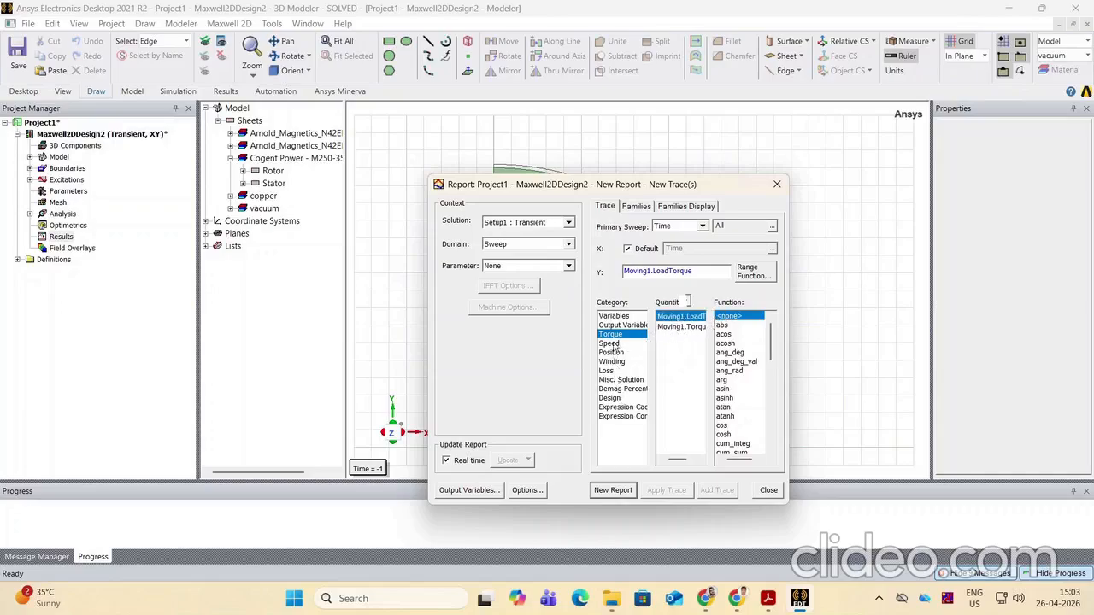
left_click(672, 328)
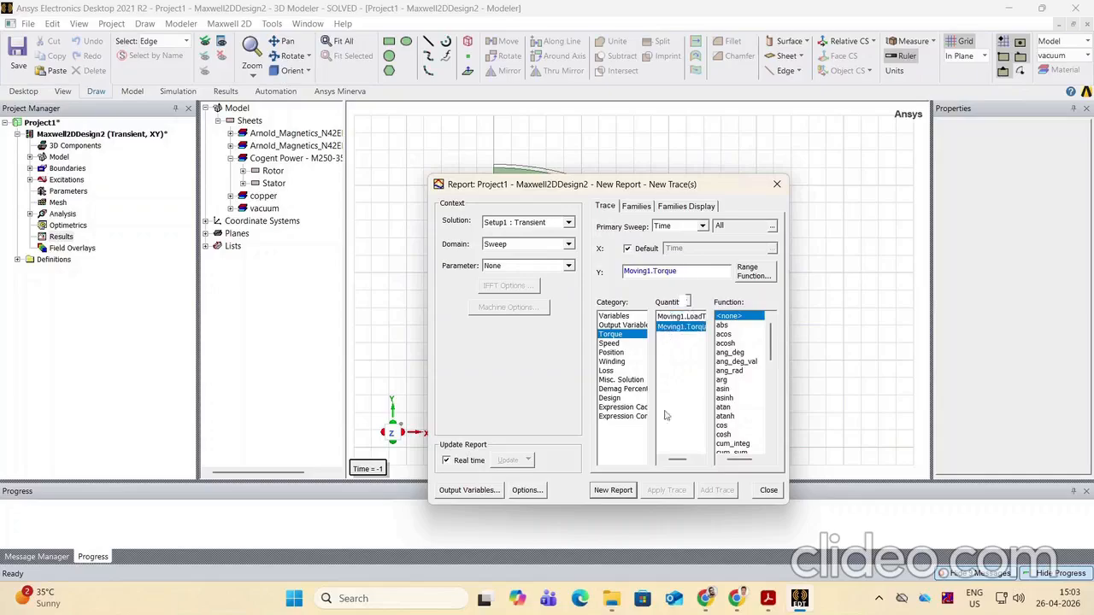
left_click(620, 494)
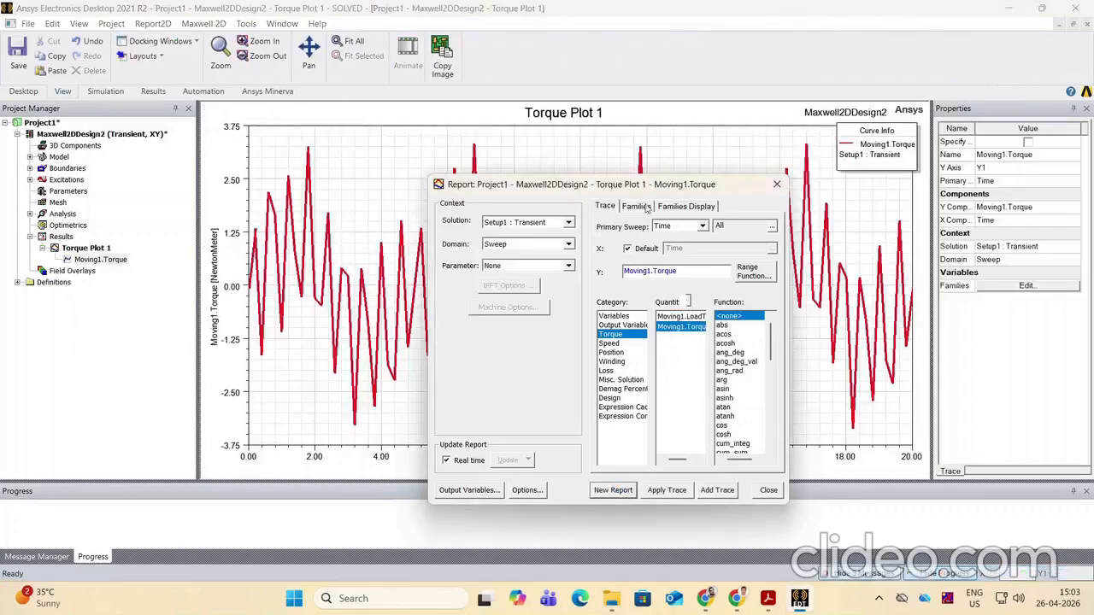
mouse_move(677, 193)
left_mouse_down()
mouse_move(677, 459)
mouse_move(620, 461)
mouse_move(531, 371)
mouse_move(561, 374)
mouse_move(536, 379)
mouse_move(506, 167)
left_mouse_up()
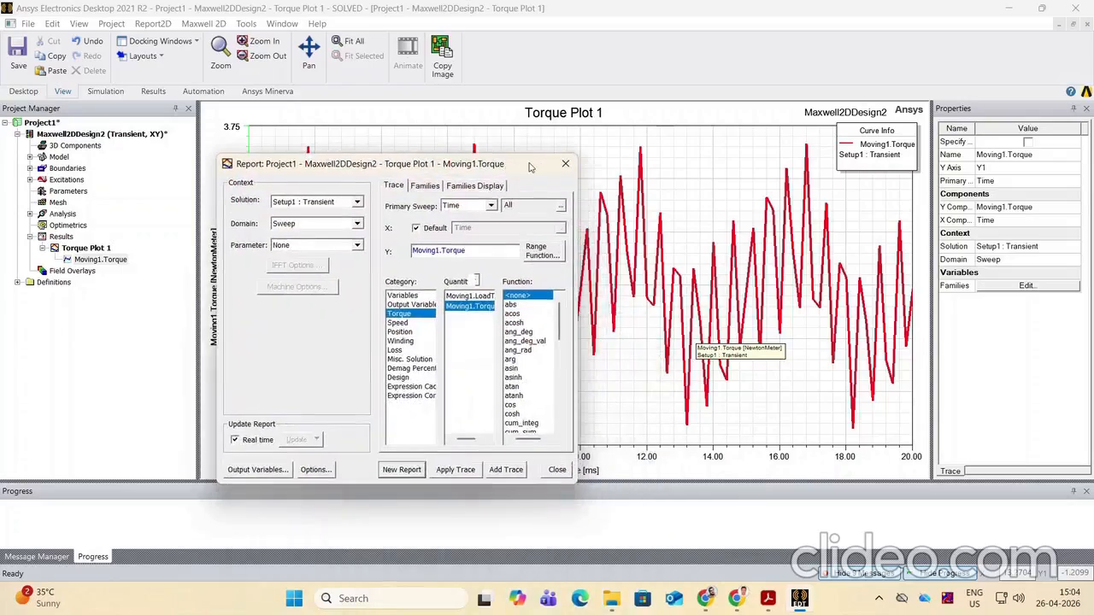
left_click(567, 165)
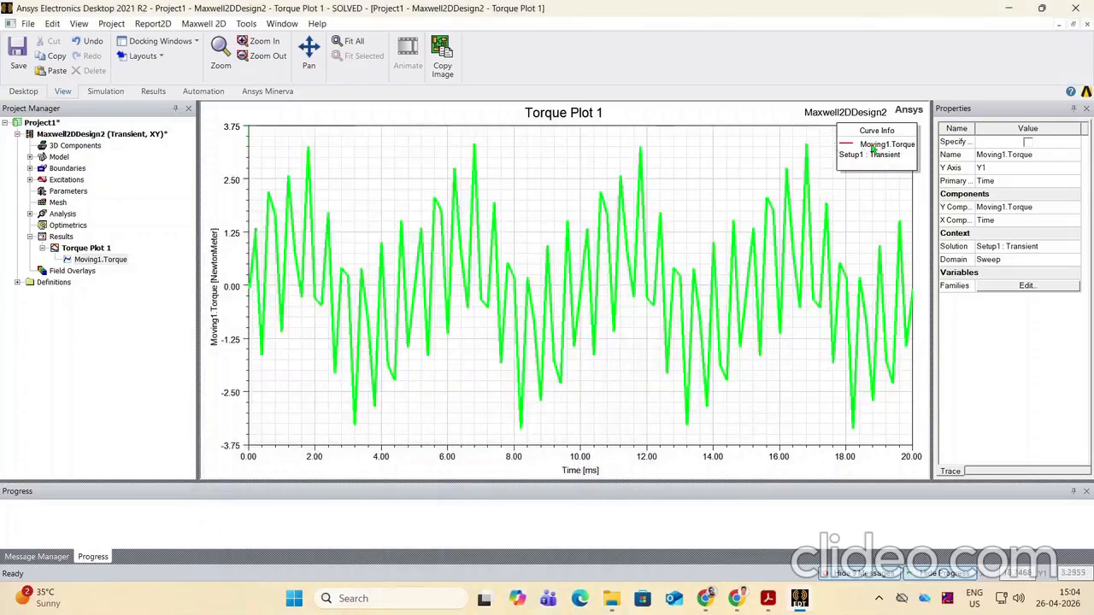
Add the avg trace characteristic to the Moving1.Torque curve in the torque plot
left_click(873, 147)
right_click(873, 147)
mouse_move(880, 168)
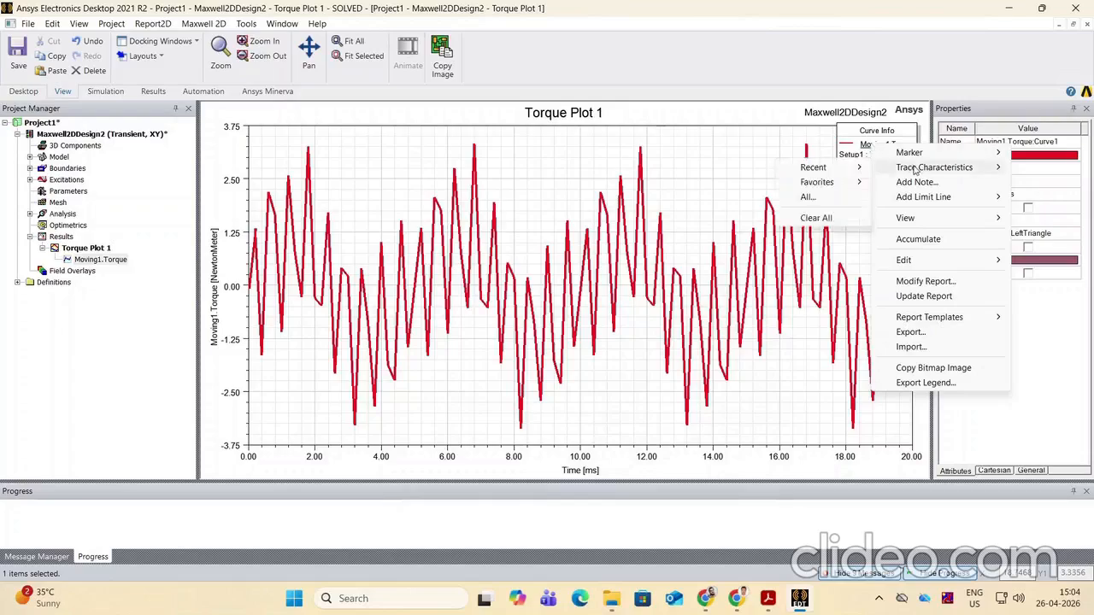
mouse_move(826, 188)
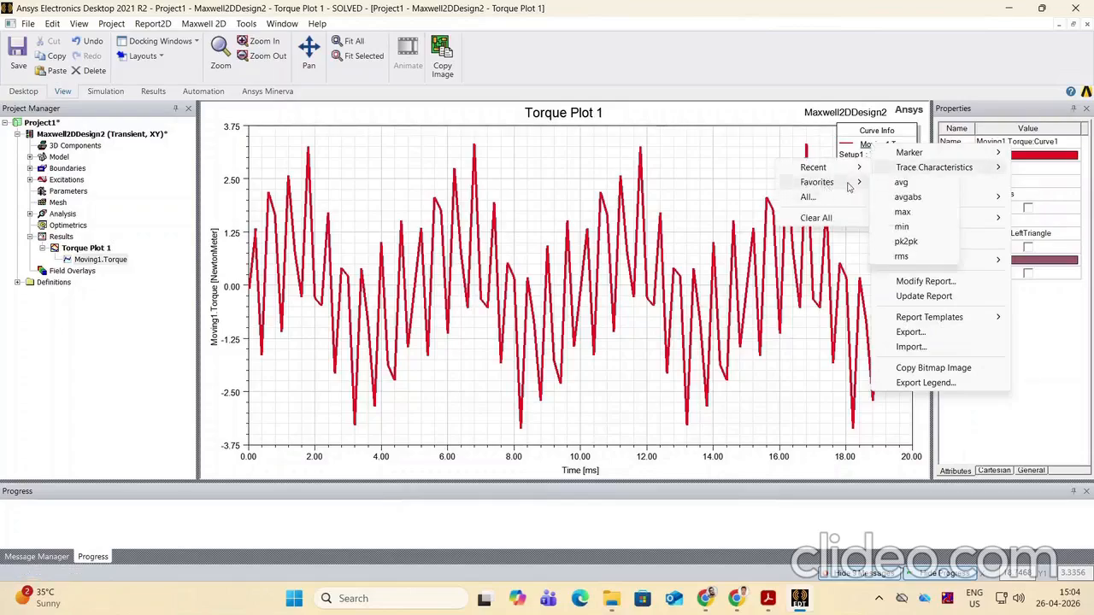
left_click(903, 183)
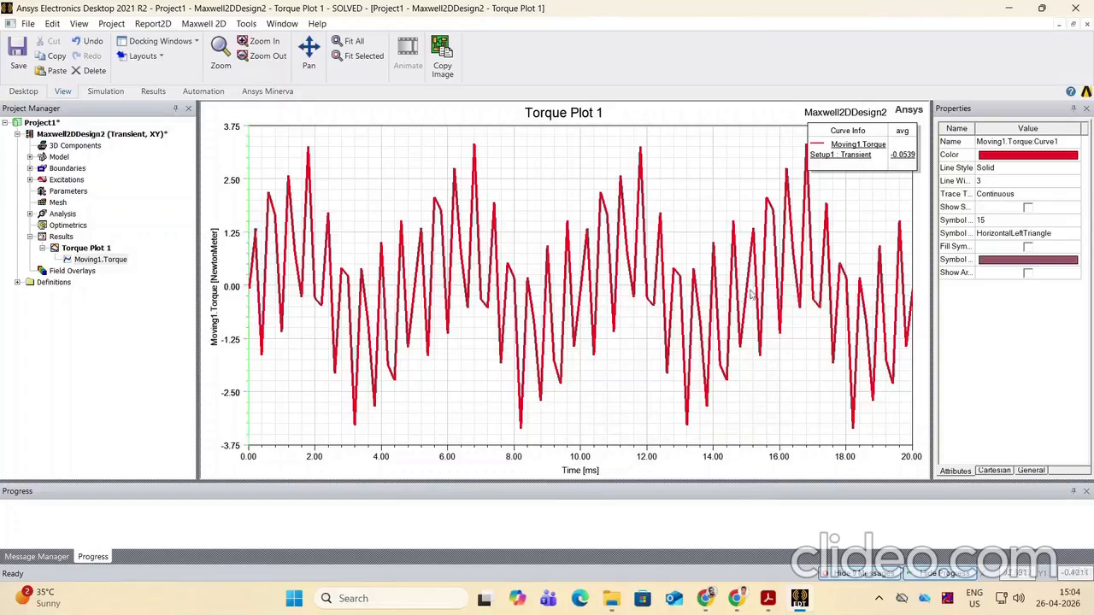
Create a transient rectangular plot of InducedVoltage for PhaseA, PhaseB and PhaseC over time and close the report dialog
left_click(42, 248)
left_click(56, 238)
right_click(56, 238)
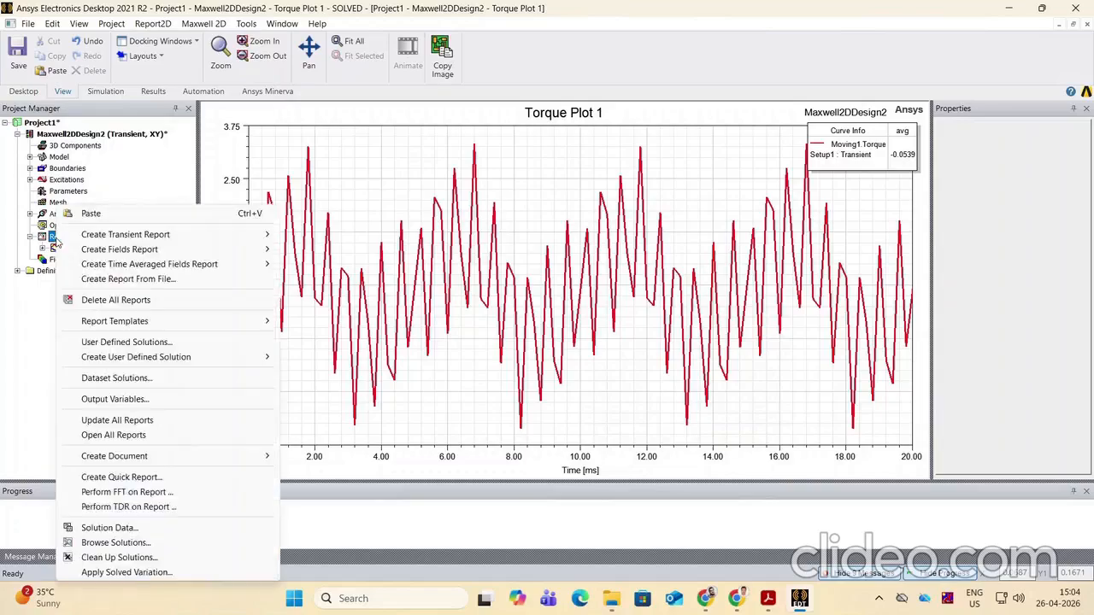
mouse_move(128, 234)
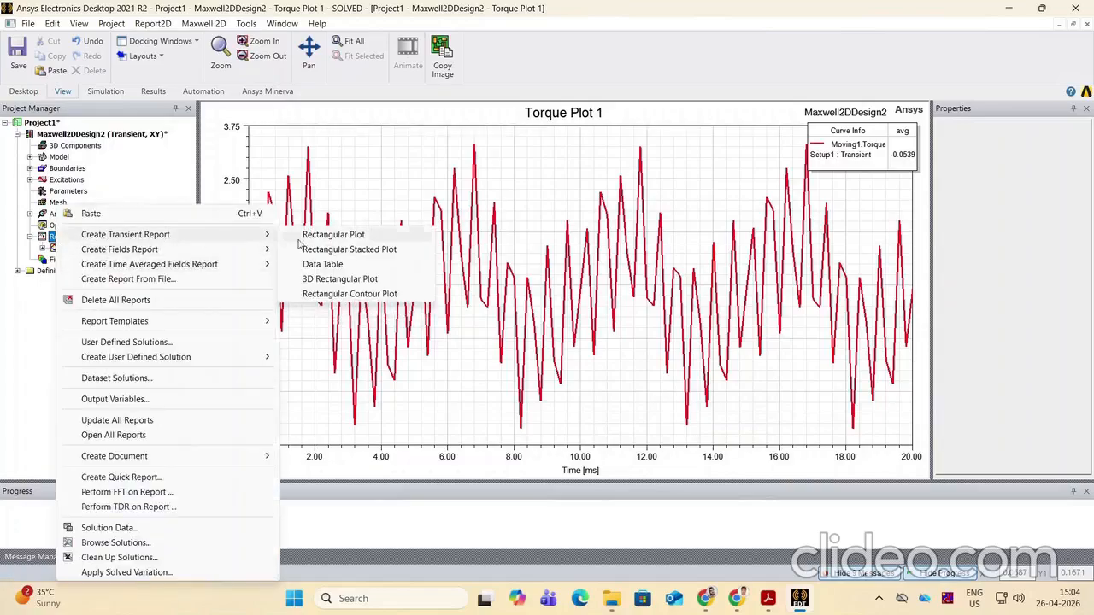
left_click(329, 234)
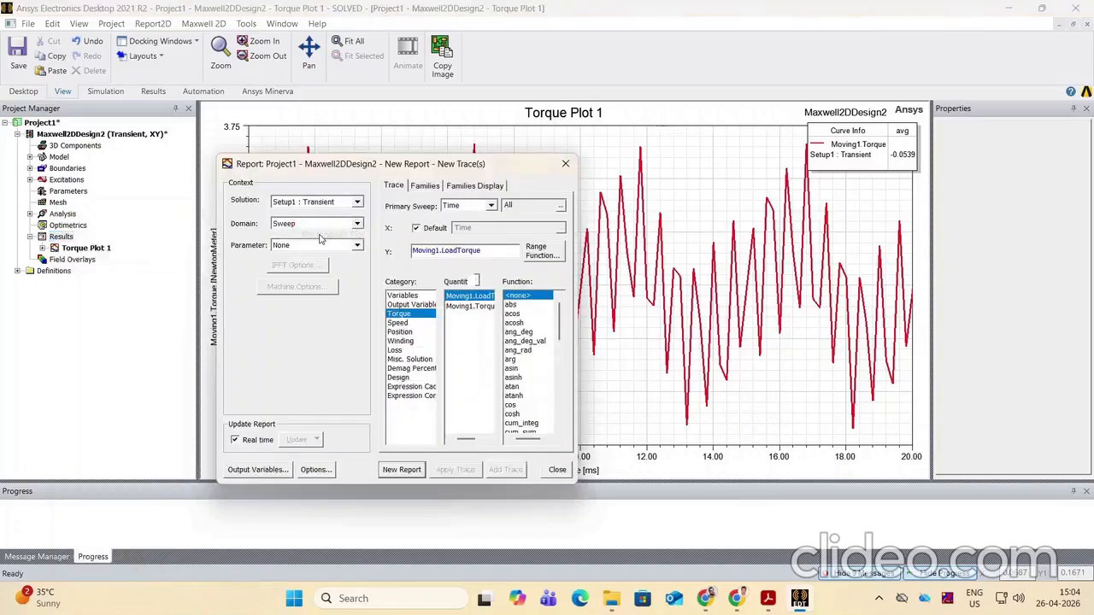
left_click(403, 342)
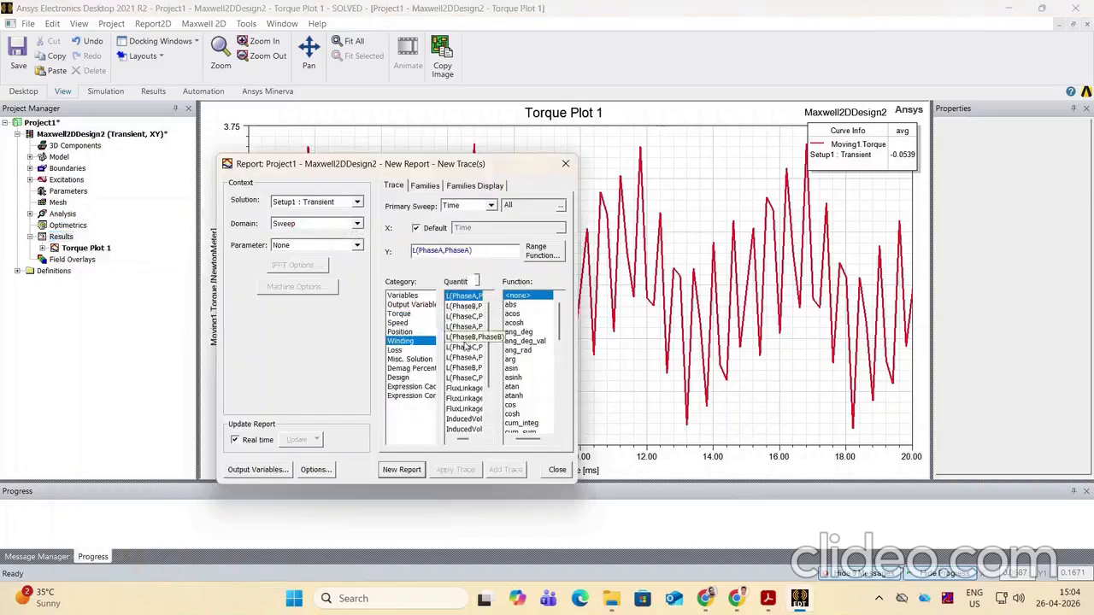
left_click(469, 390)
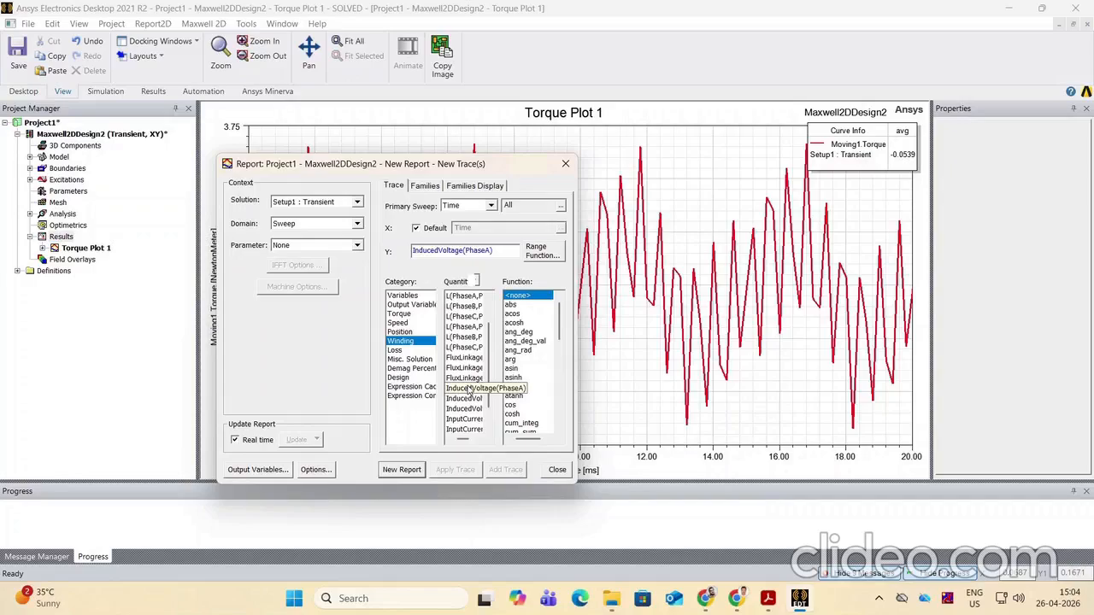
left_click_drag(468, 390, 472, 411)
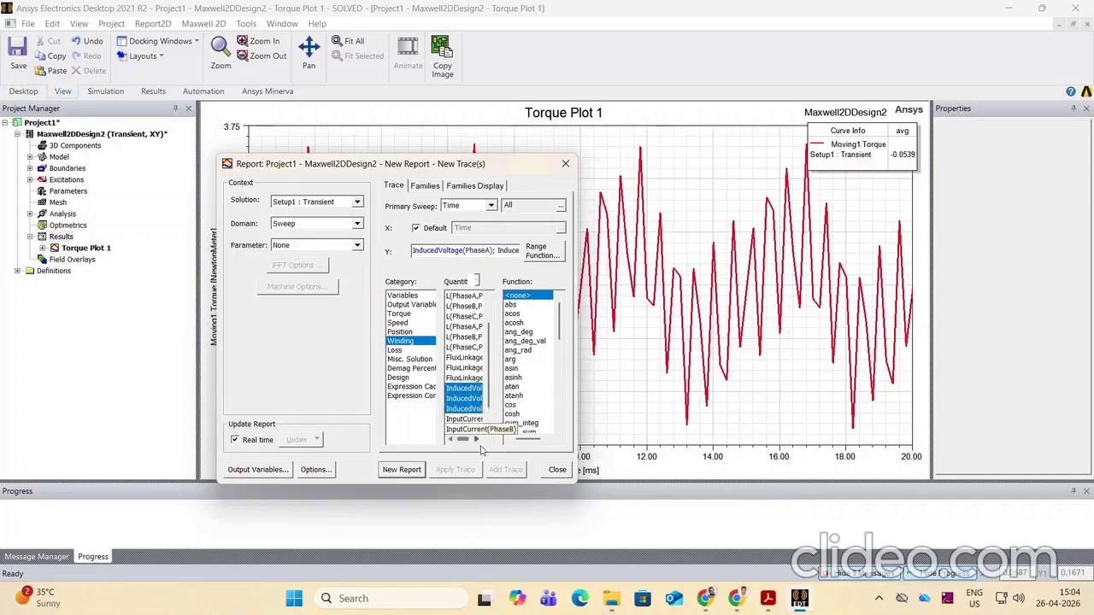
left_click(402, 469)
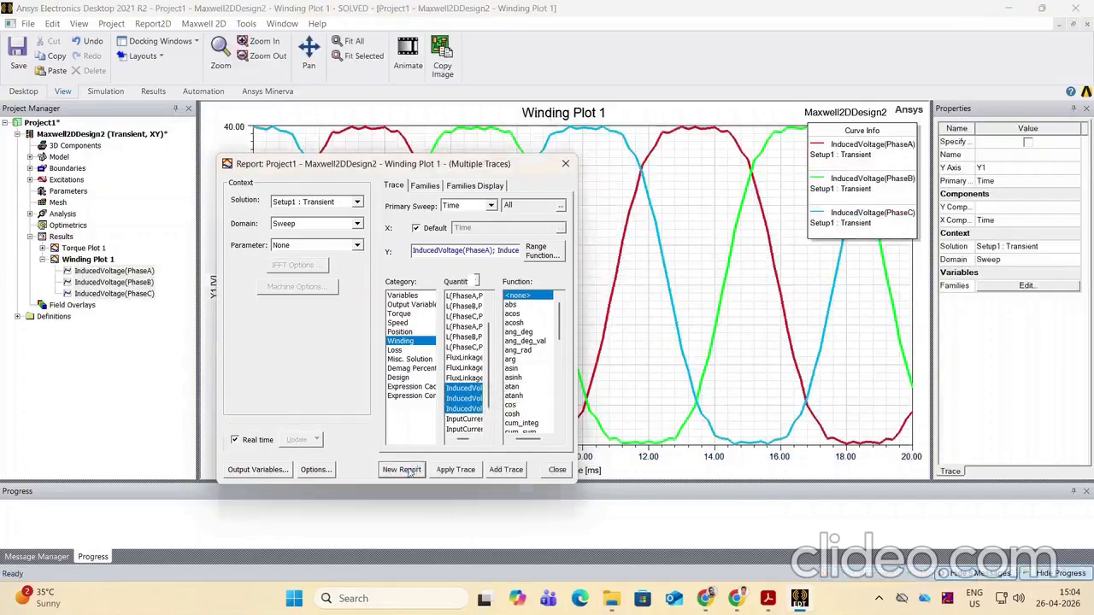
left_click(566, 164)
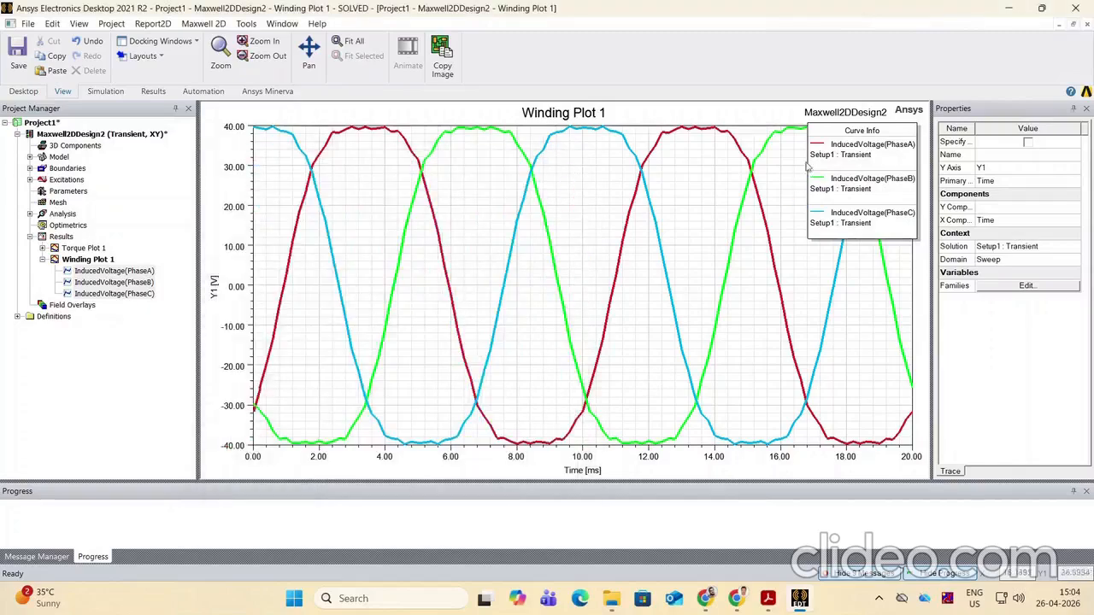
Move the winding plot's legend inward, add the rms trace characteristic to the induced voltage curves and clear the selection
left_click_drag(852, 154, 732, 208)
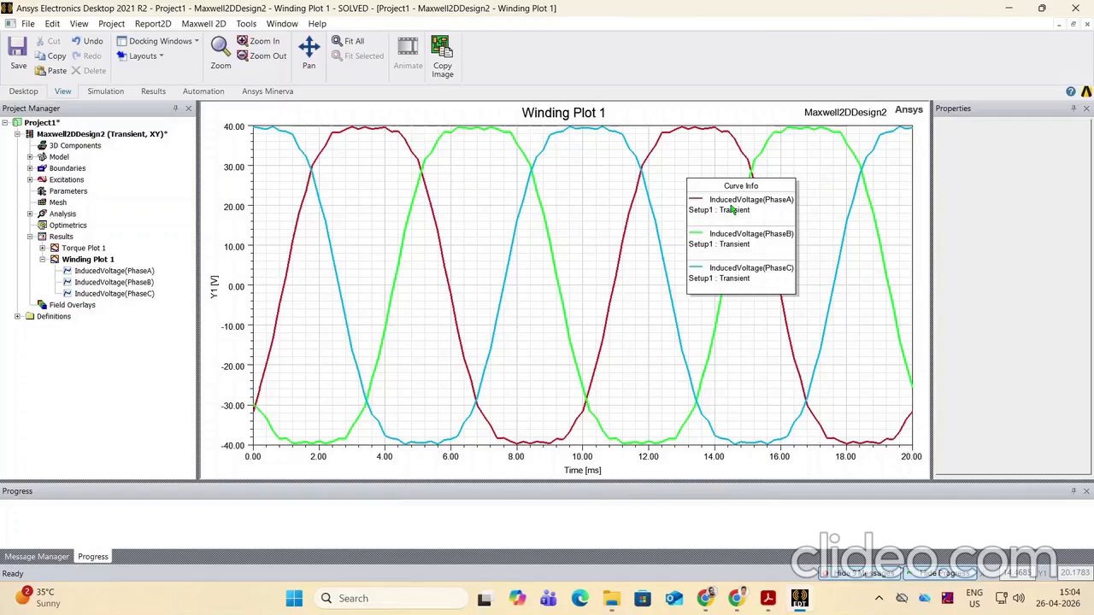
left_click(733, 210)
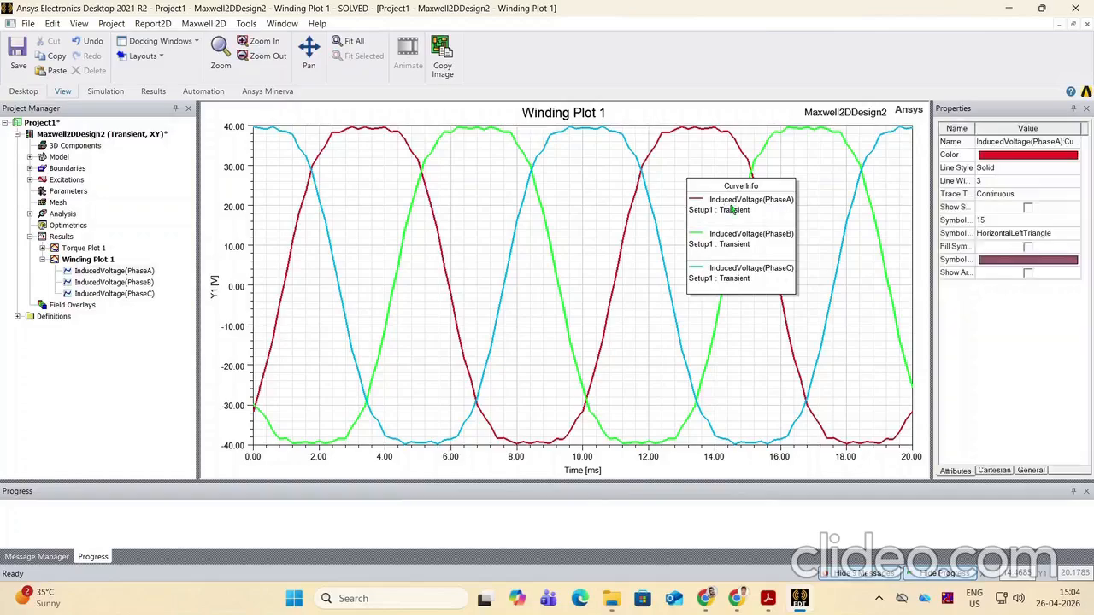
right_click(733, 209)
mouse_move(763, 229)
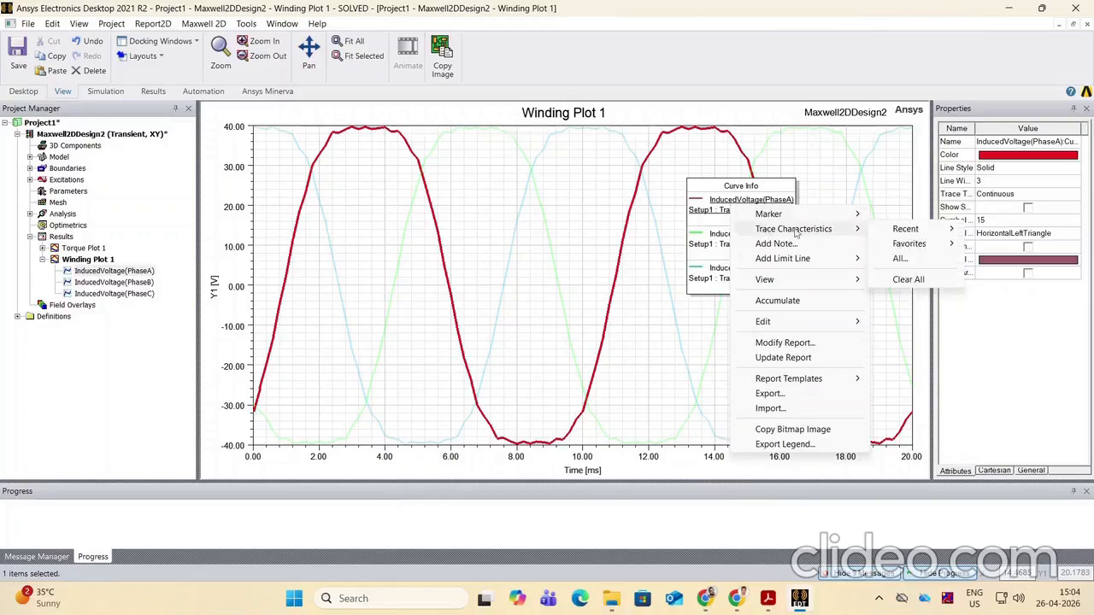
mouse_move(922, 233)
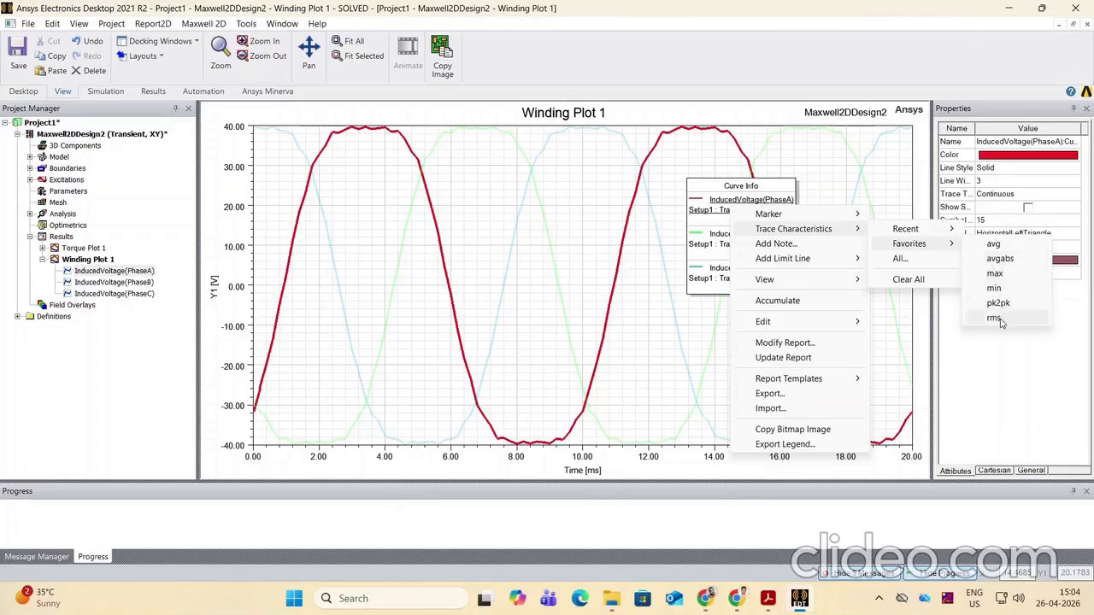
left_click(995, 318)
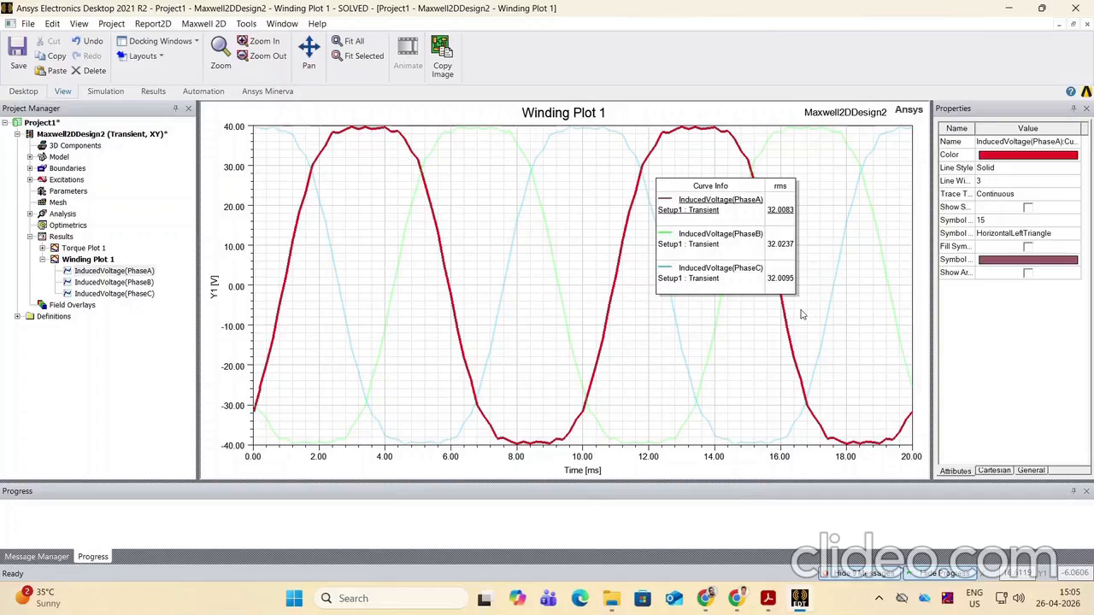
left_click(752, 398)
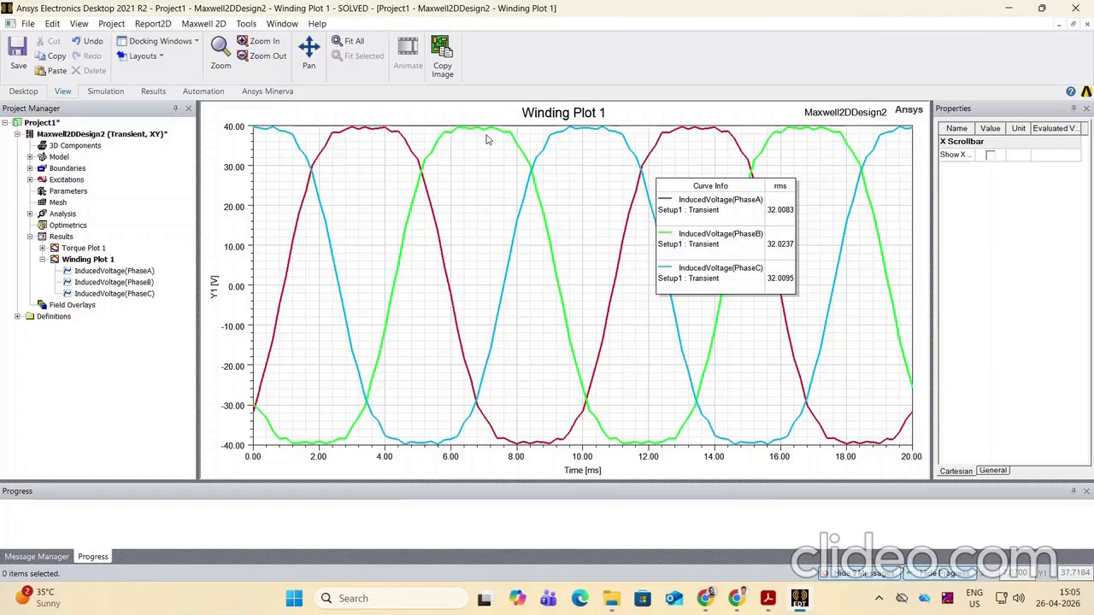
Collapse the winding plot's entry in the project tree and return to the motor geometry of Maxwell2DDesign2
left_click(43, 260)
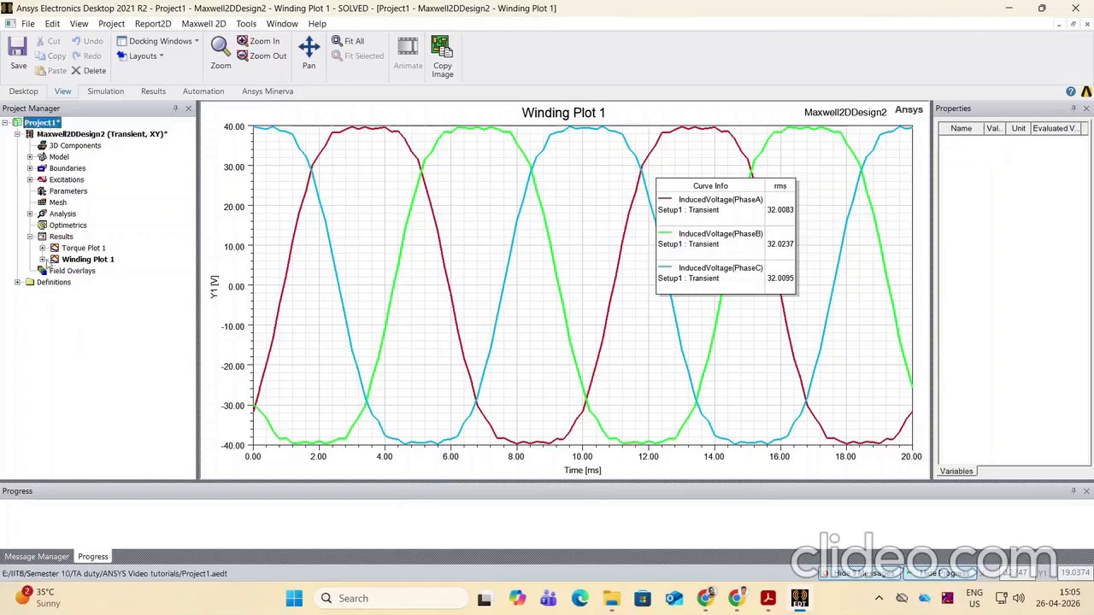
double_click(50, 135)
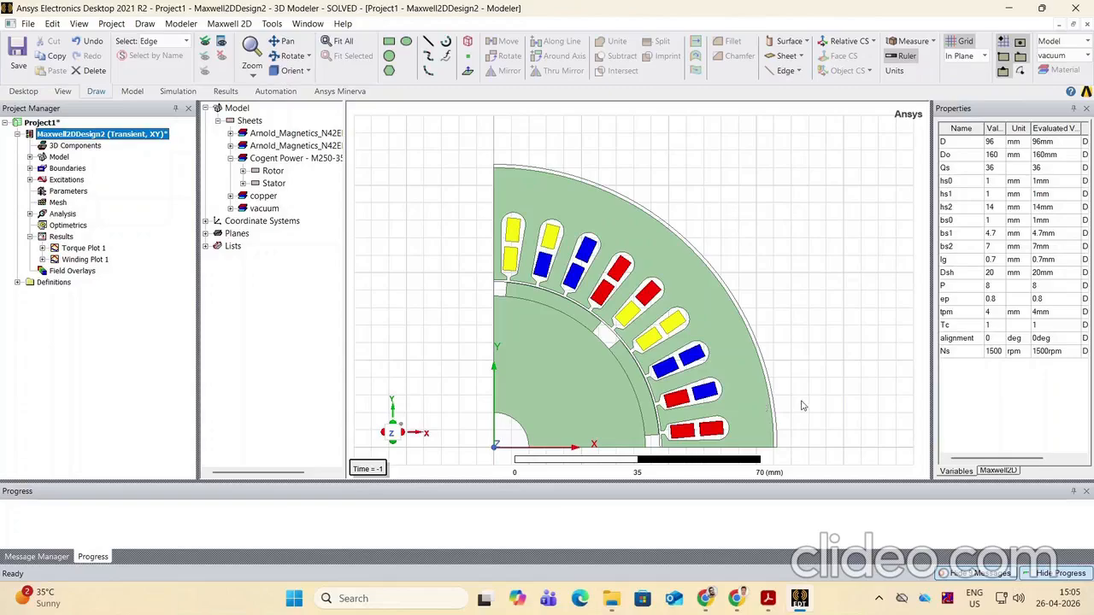
left_click(802, 405)
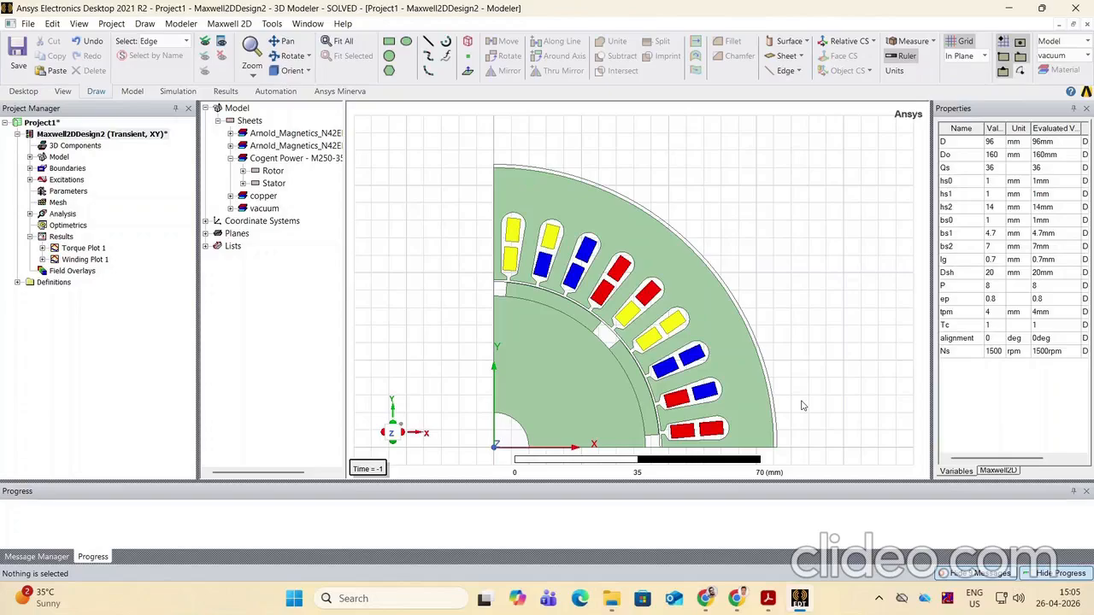
Create a Mag_B field plot on AllObjects for the full model, with all objects selected in object selection mode
key("o")
key("ctrl+a")
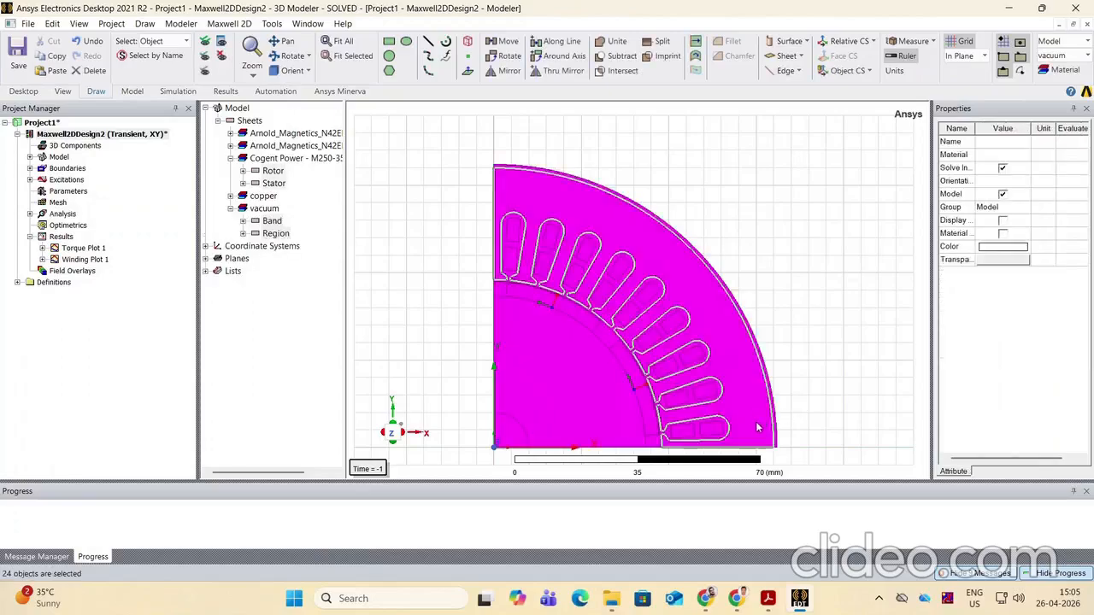
right_click(757, 422)
mouse_move(792, 357)
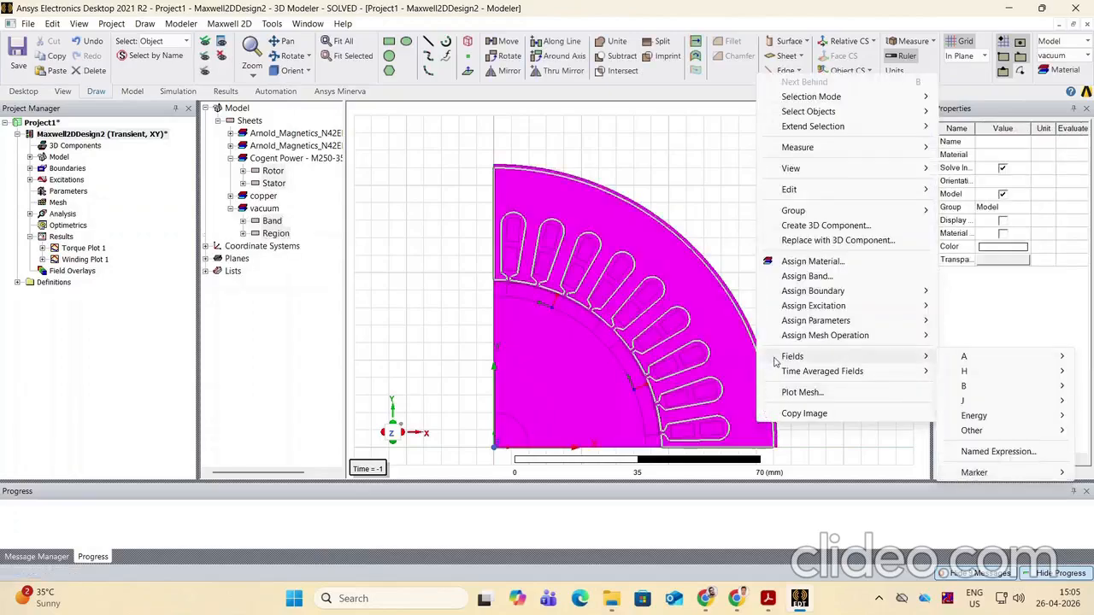
mouse_move(970, 387)
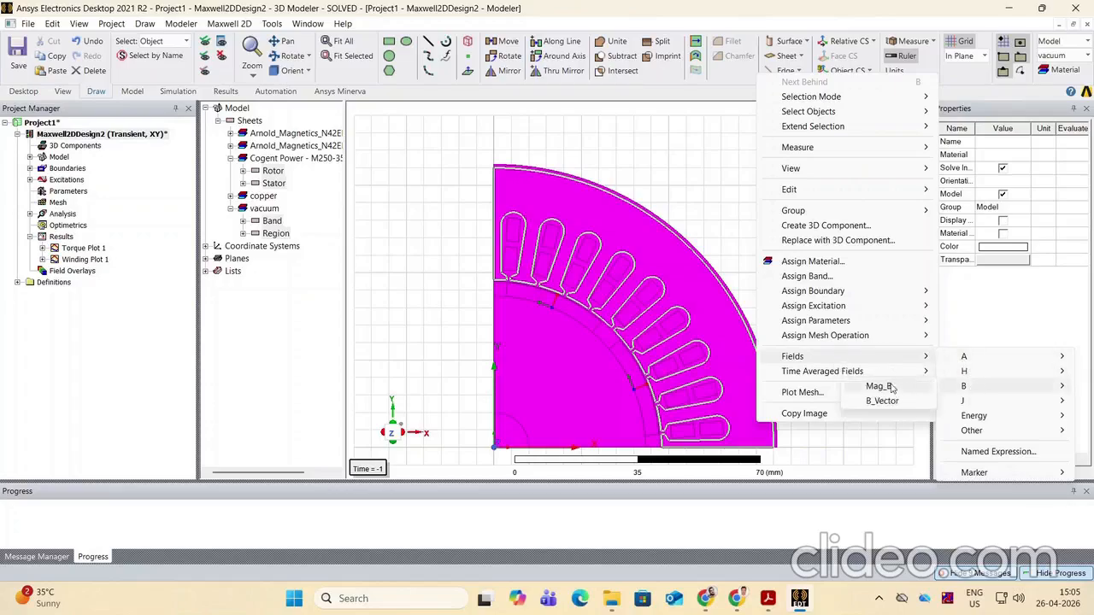
left_click(889, 388)
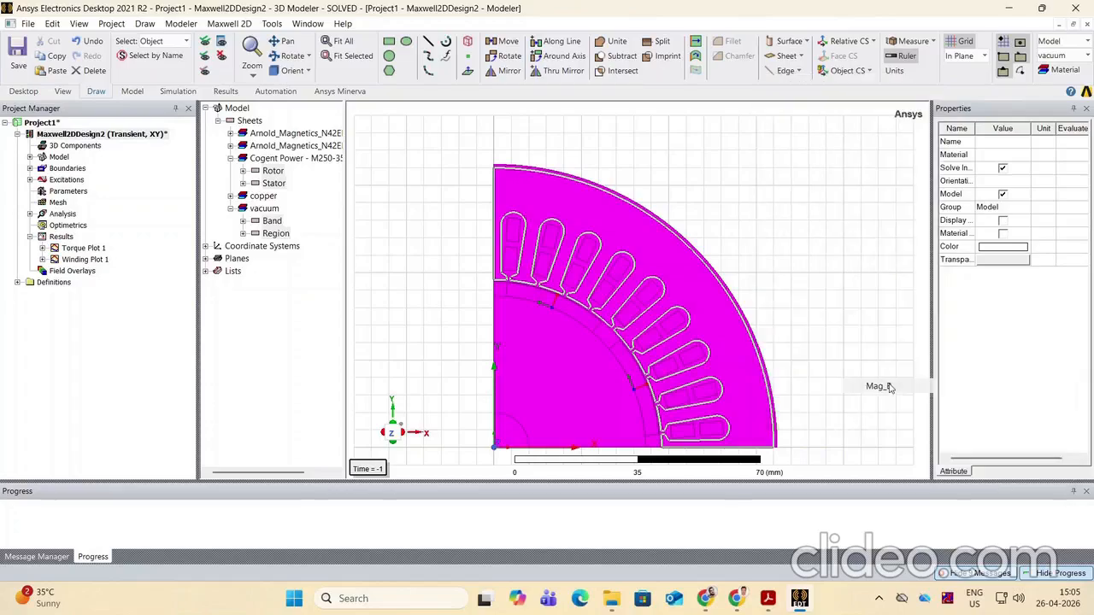
left_click_drag(744, 298, 742, 369)
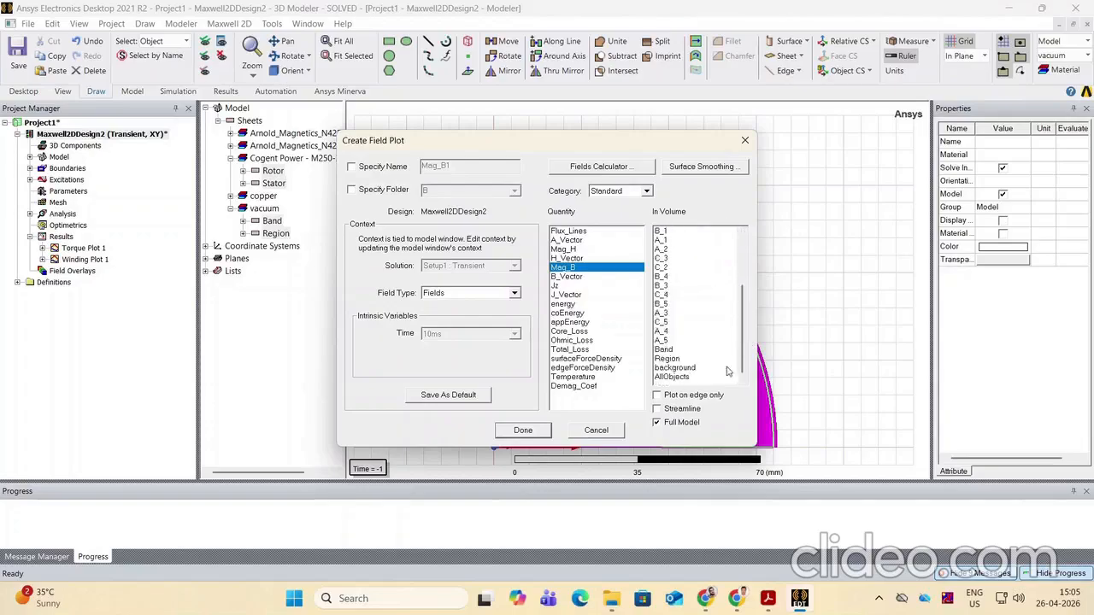
left_click(672, 377)
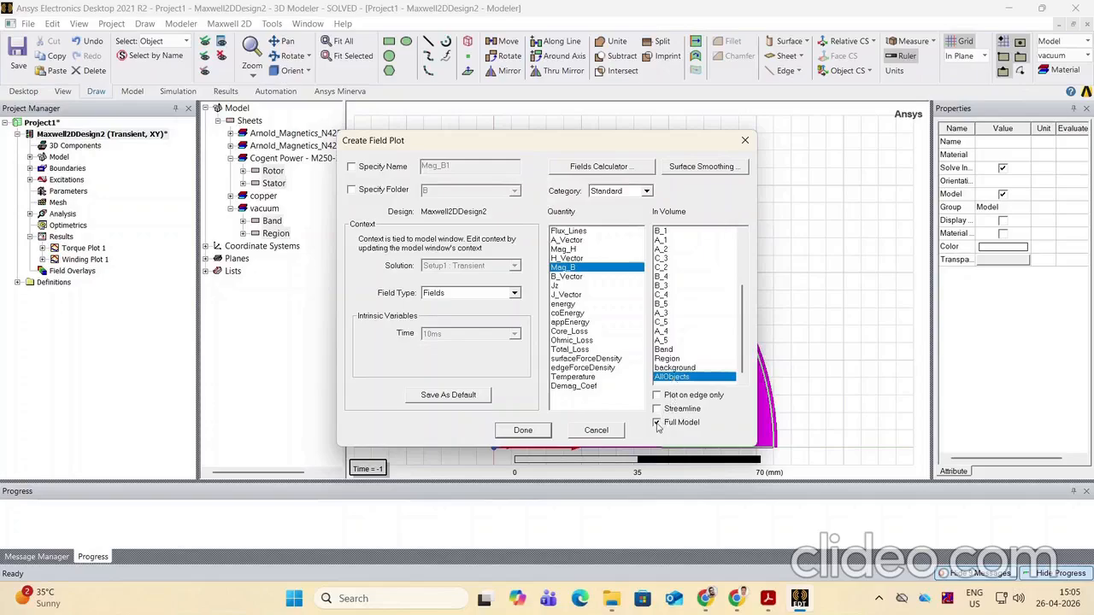
left_click(541, 431)
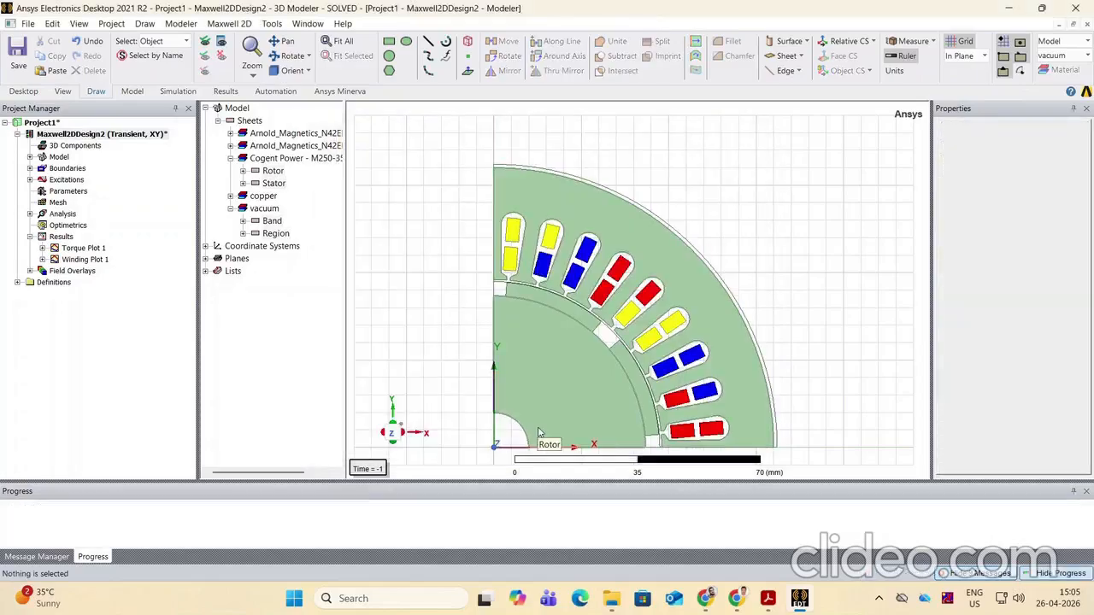
Set the view context to the Setup1 Transient solution at a time of 10 ms
double_click(365, 471)
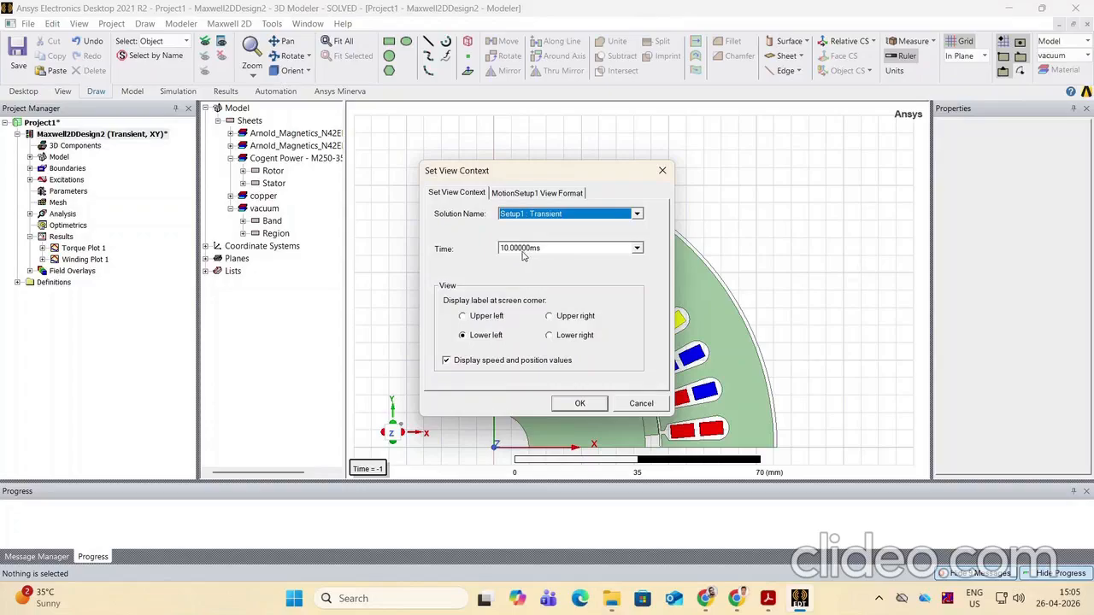
left_click(578, 403)
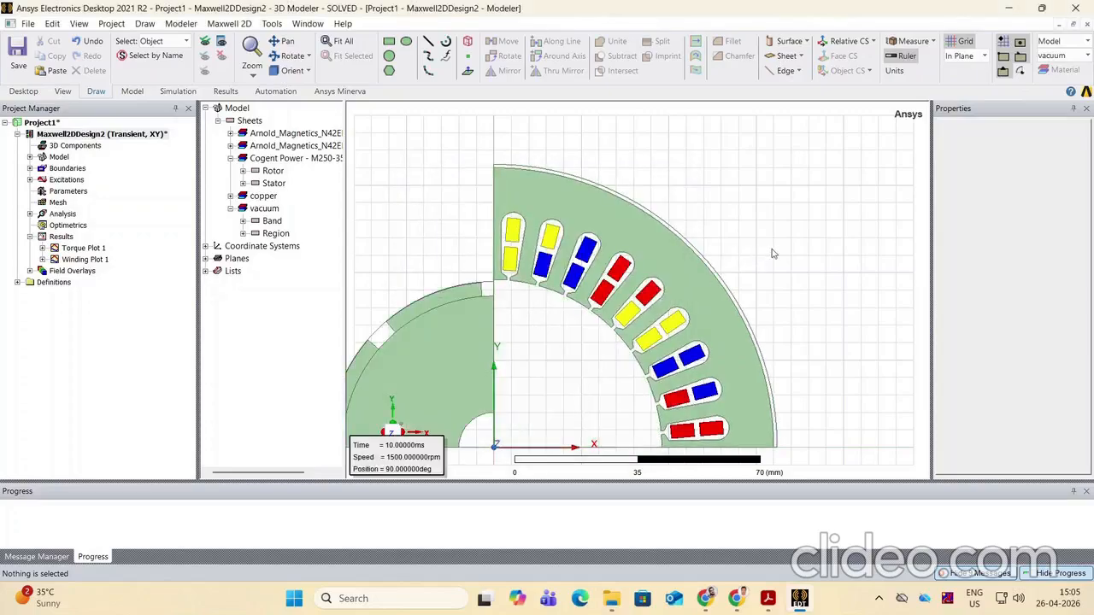
Display the existing Mag_B1 flux density overlay on the motor model
scroll(772, 253, "down", 3)
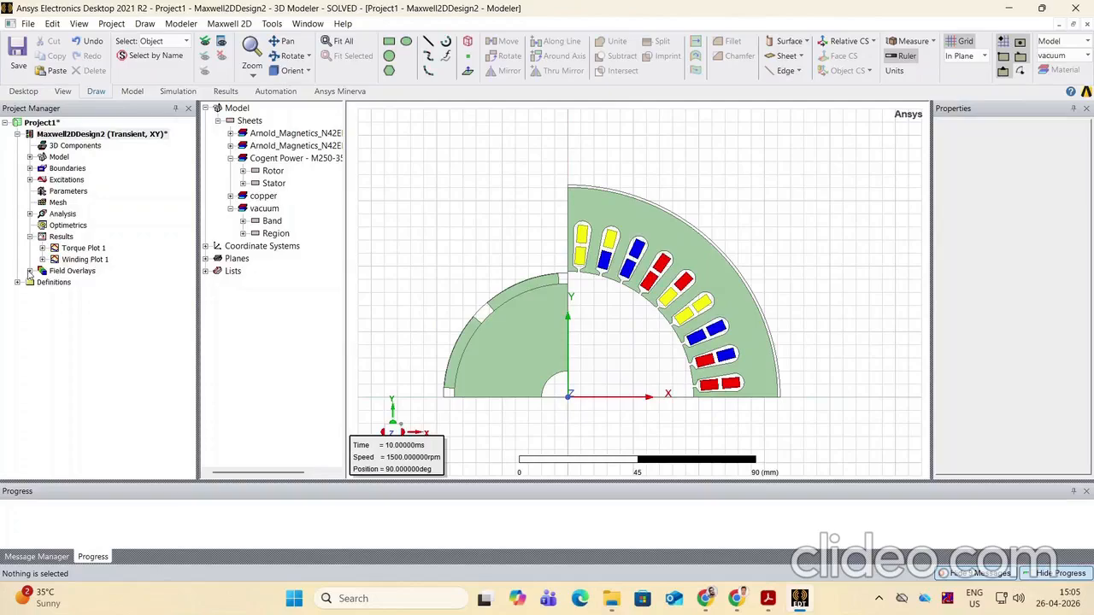
left_click(30, 271)
left_click(42, 283)
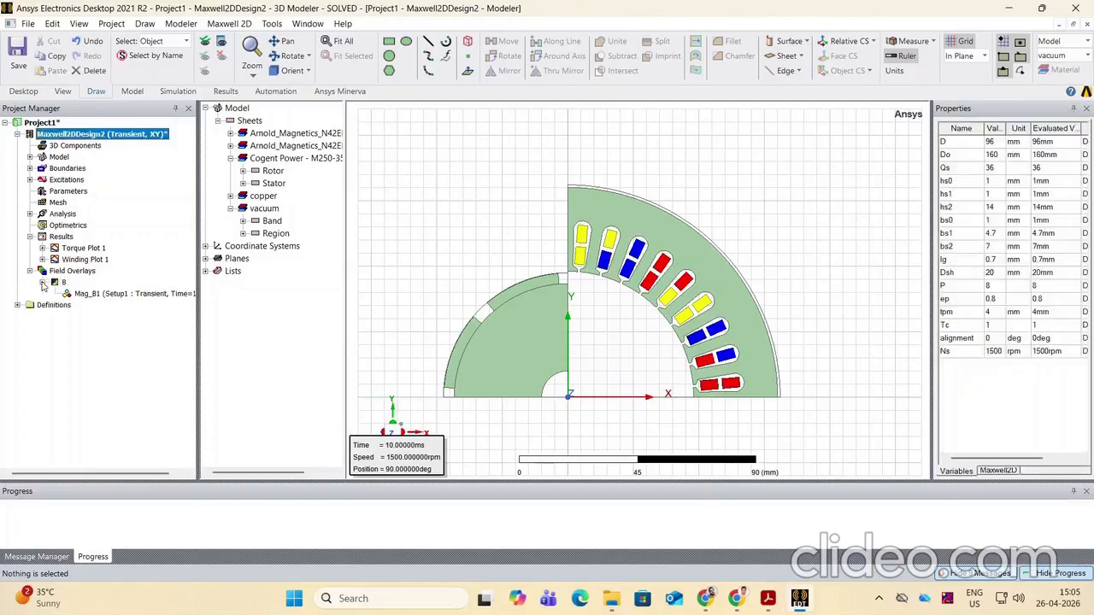
left_click(86, 294)
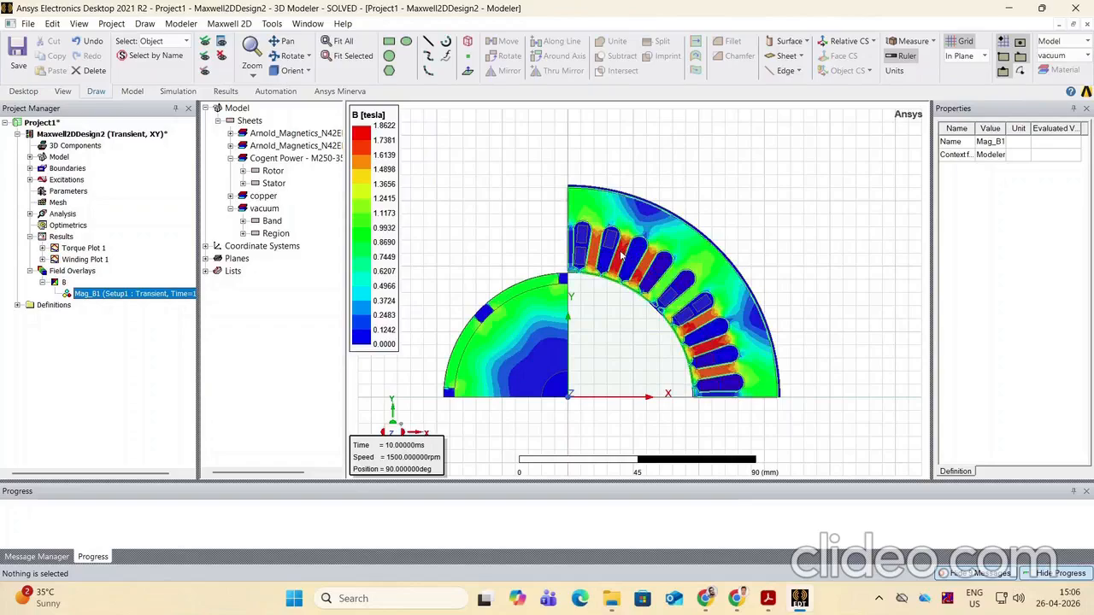
Examine the flux density distribution in the stator teeth, stator yoke and rotor
scroll(623, 259, "up", 1)
scroll(623, 258, "up", 2)
scroll(654, 249, "down", 3)
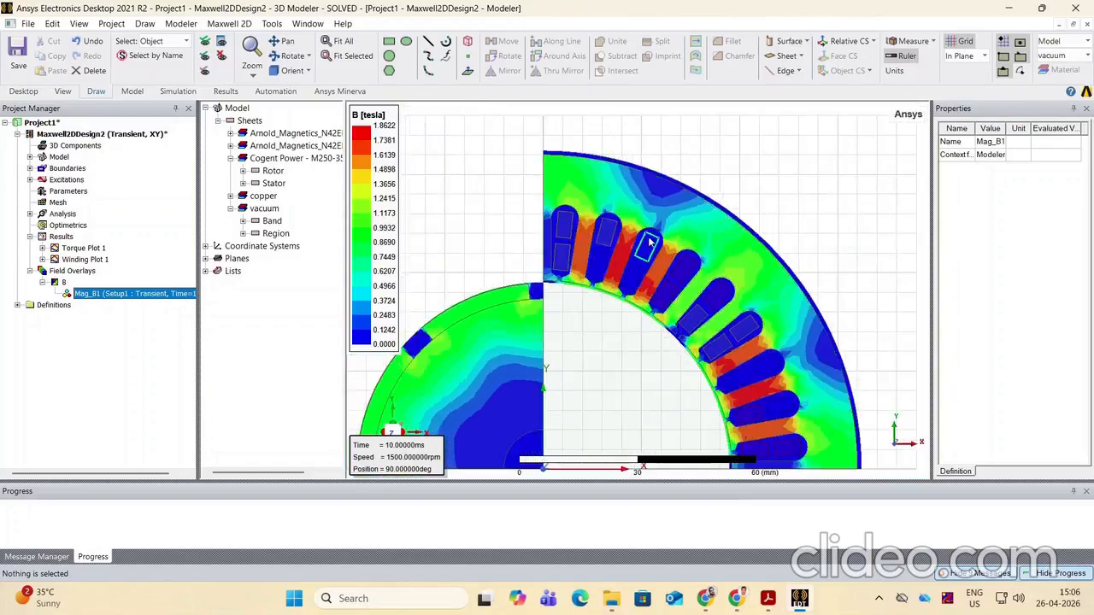
scroll(654, 249, "down", 1)
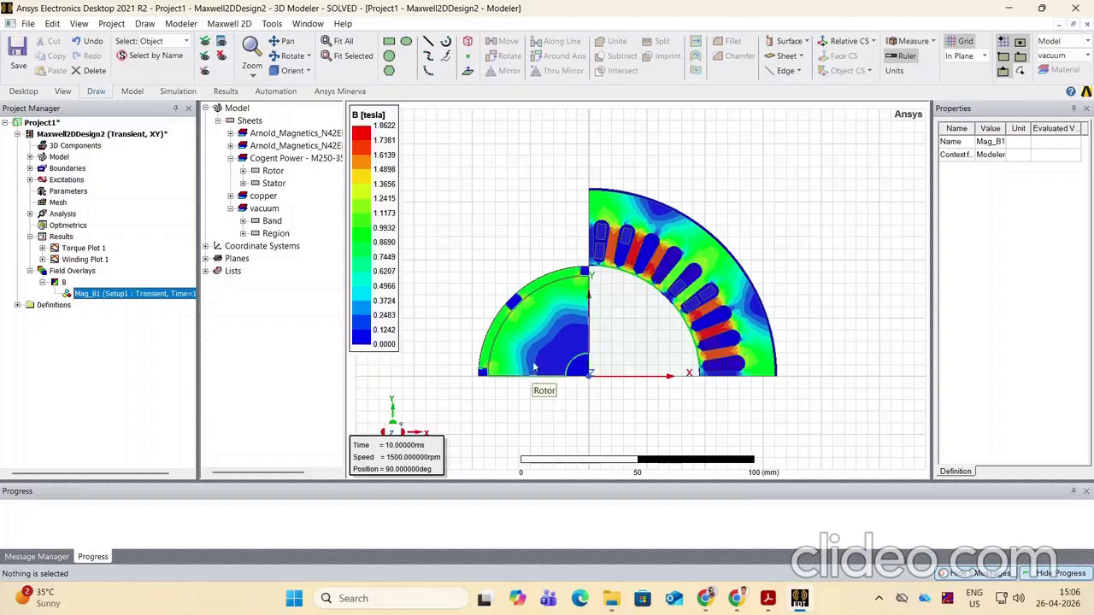
scroll(637, 257, "up", 1)
scroll(637, 256, "up", 2)
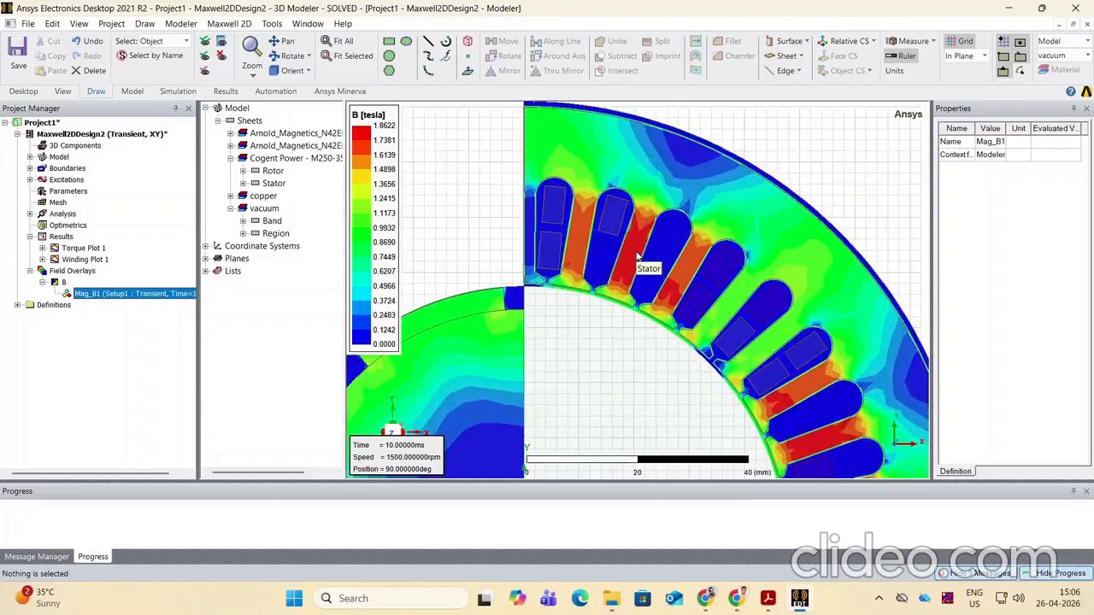
scroll(637, 256, "down", 3)
scroll(637, 256, "down", 1)
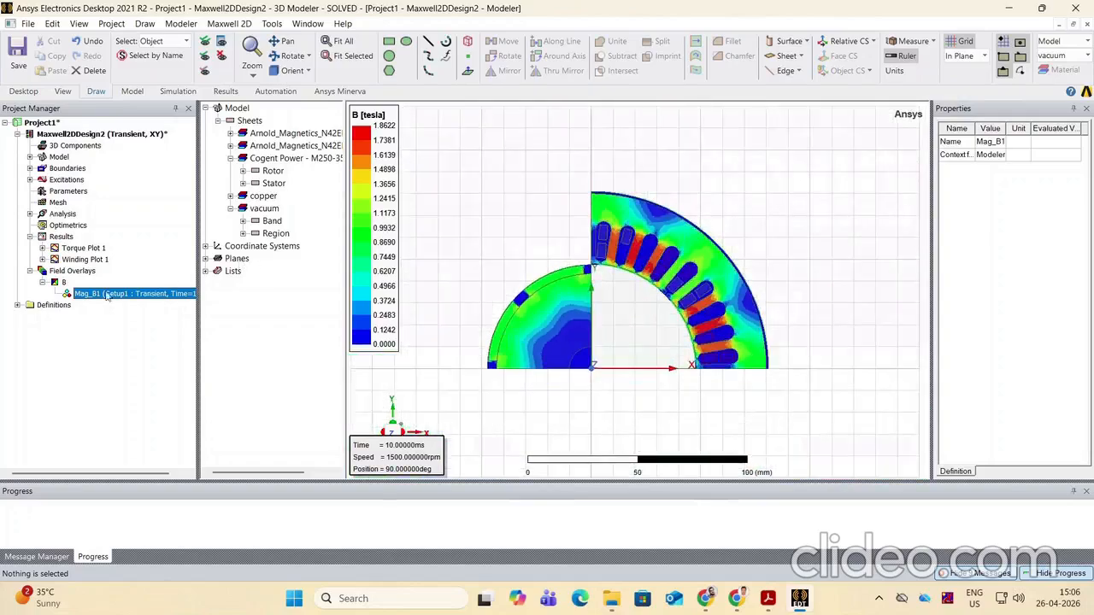
Create a Flux_Lines field plot for all model objects, using the AllObjects volume with Full Model turned off
left_click(745, 413)
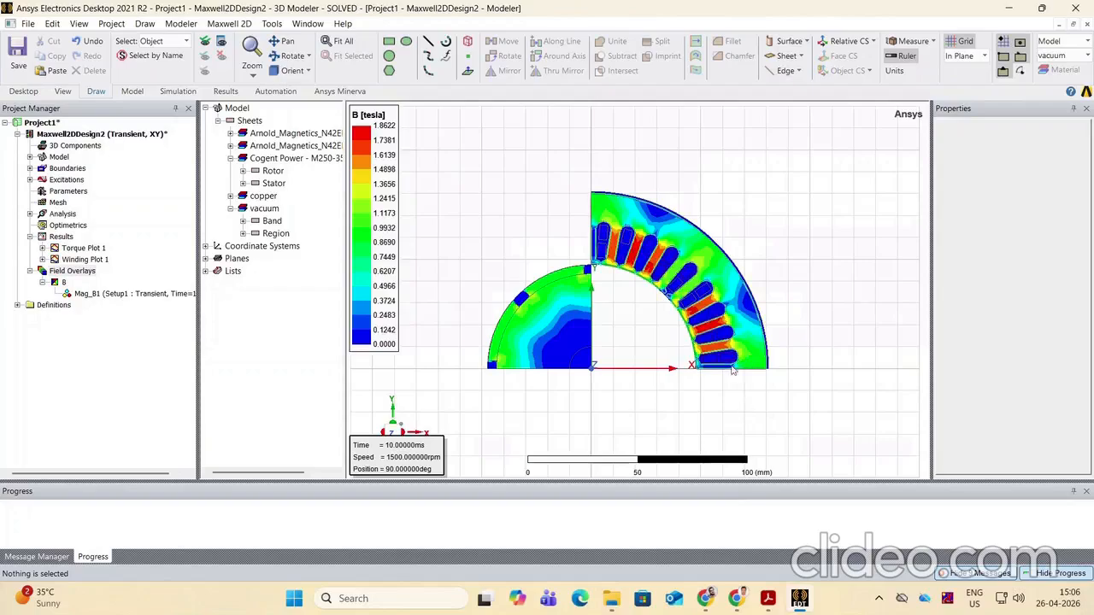
key("ctrl+a")
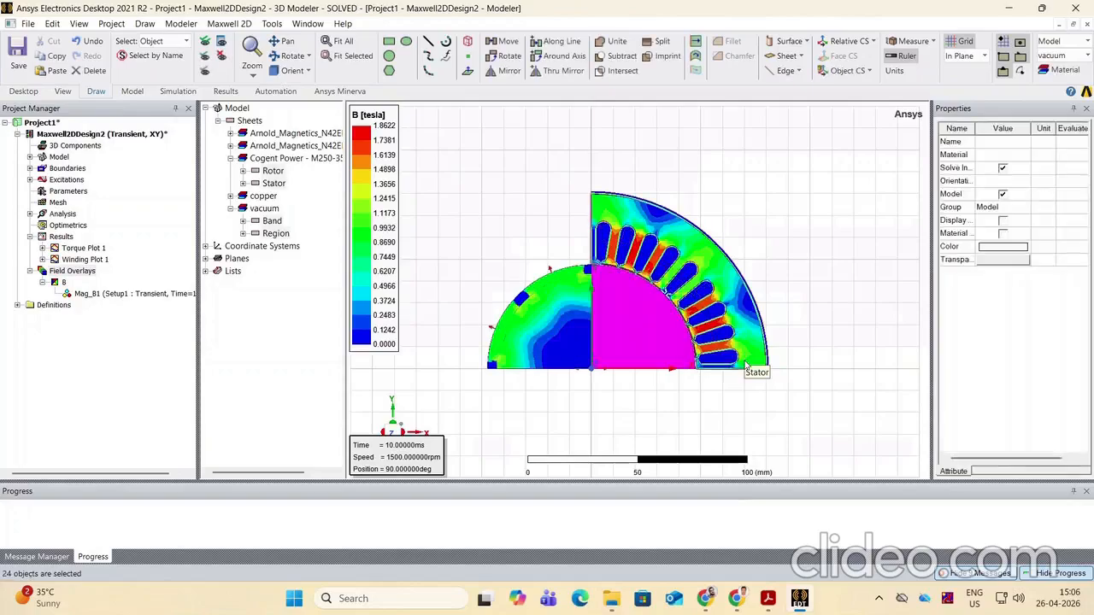
left_click(753, 405)
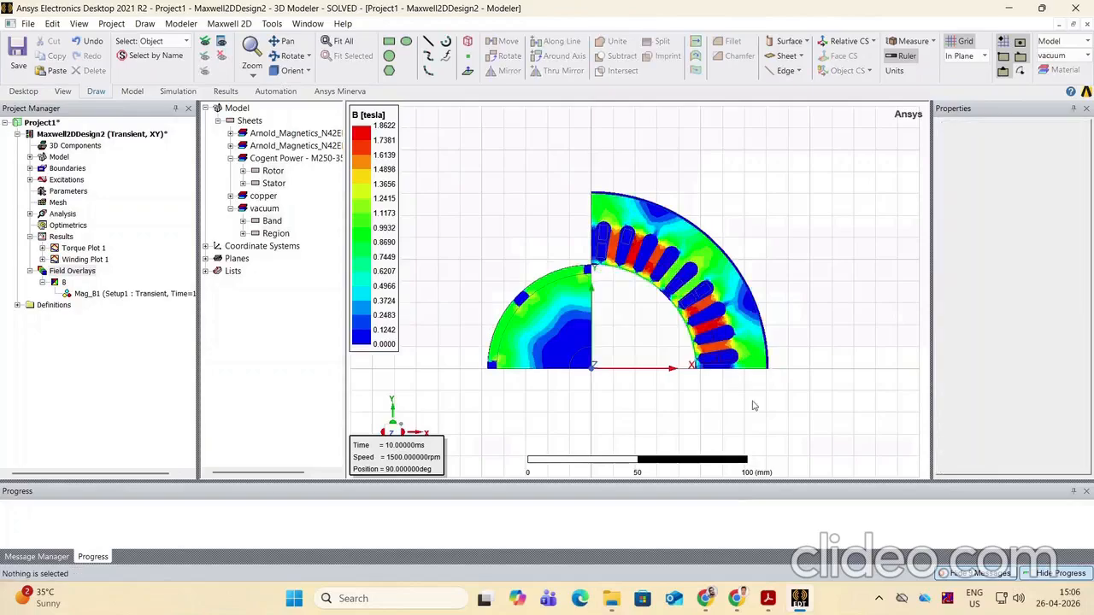
key("ctrl+a")
right_click(751, 354)
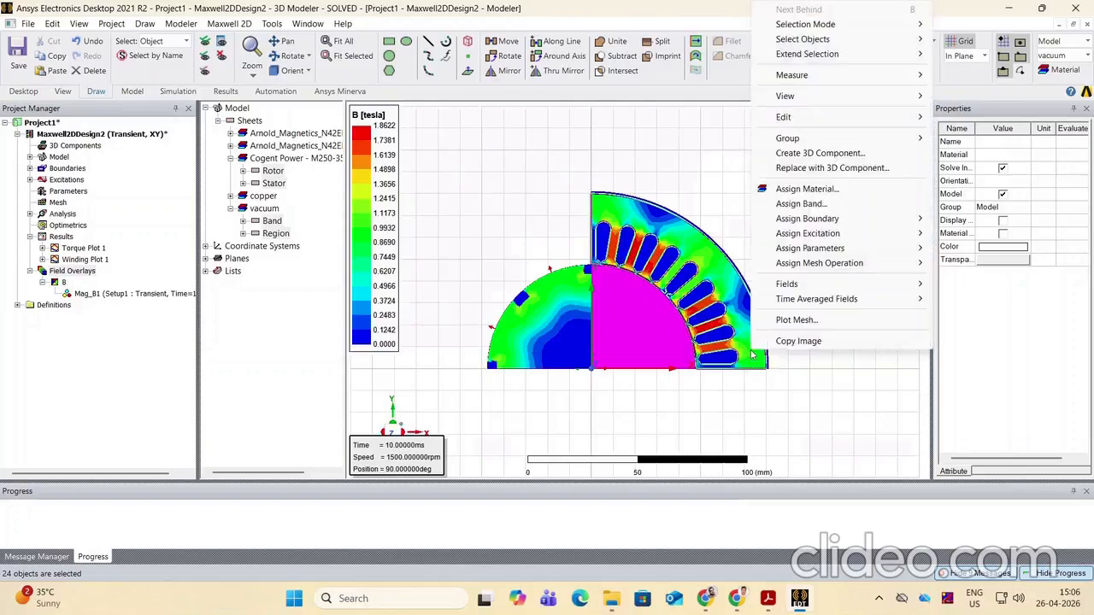
mouse_move(855, 284)
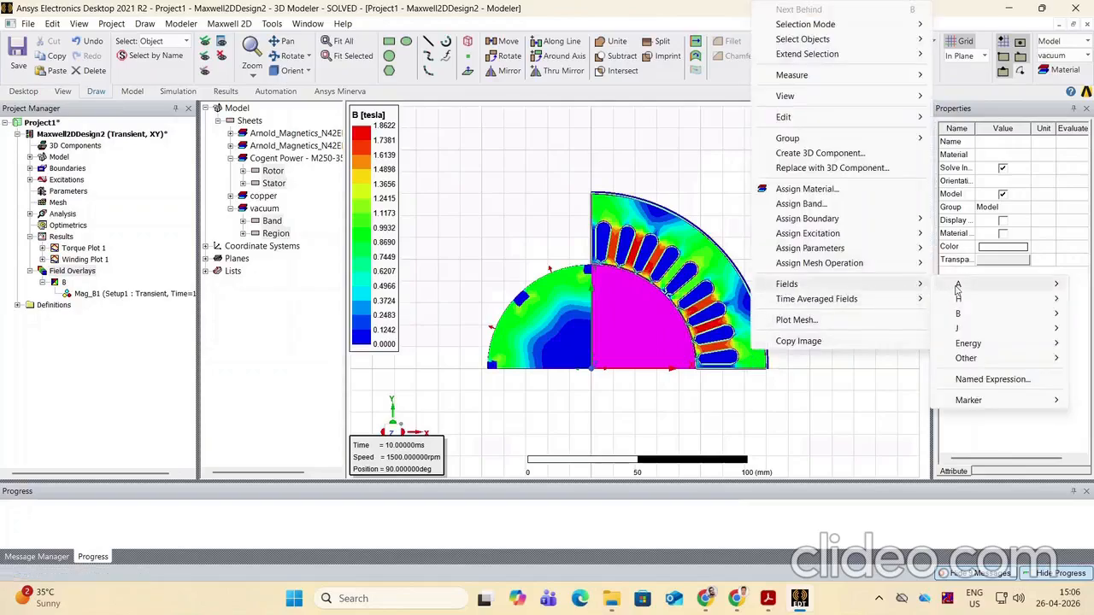
mouse_move(958, 289)
left_click(859, 291)
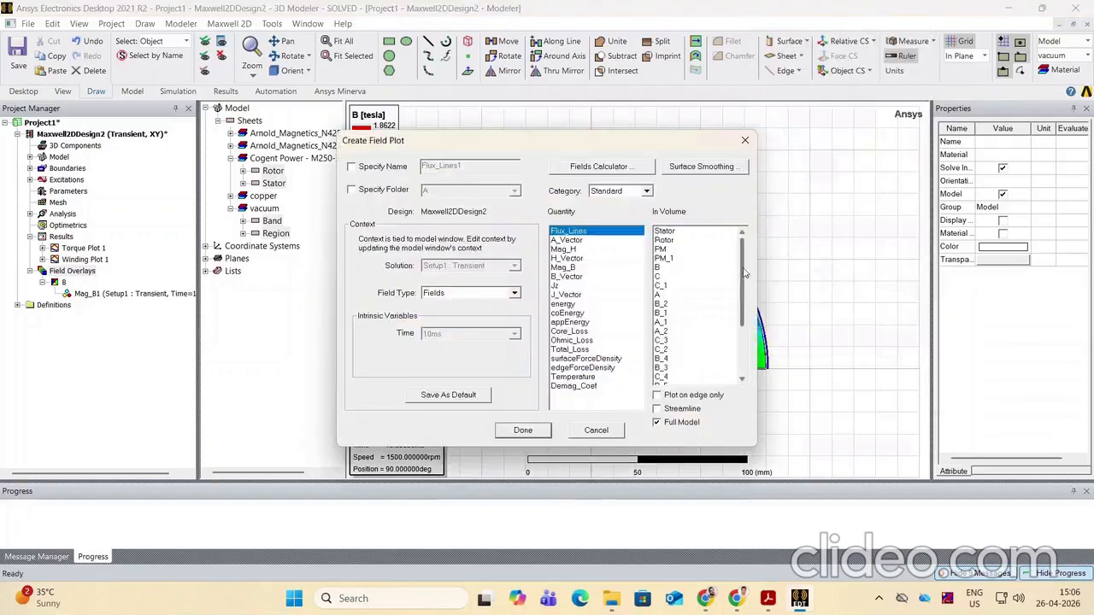
scroll(681, 376, "down", 3)
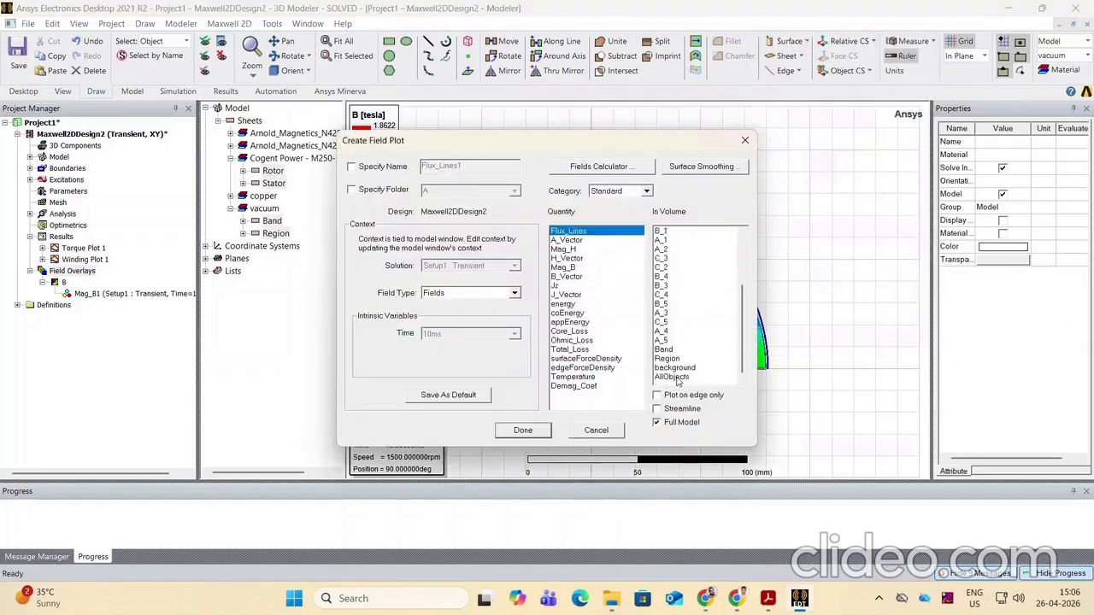
left_click(675, 377)
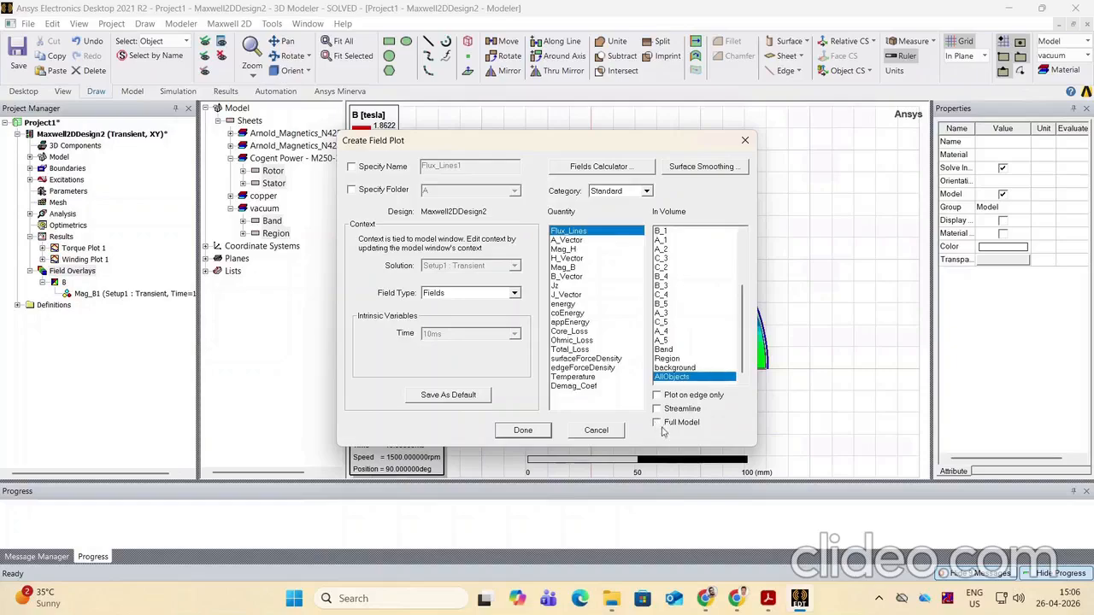
left_click(523, 430)
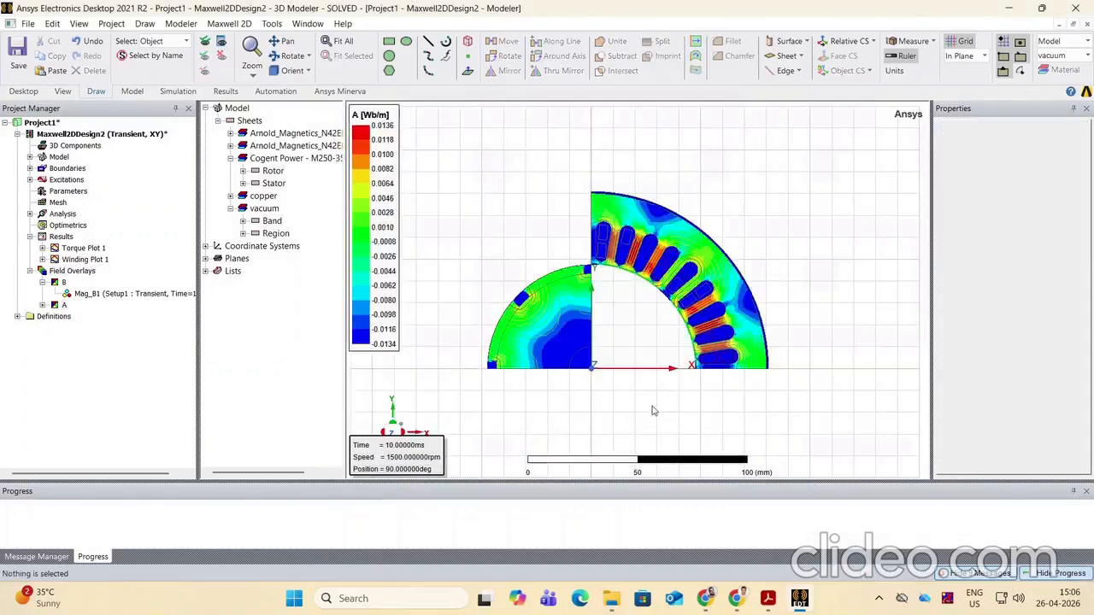
Place the A [Wb/m] legend beside the B legend and set its colour map spectrum to Magenta
left_click_drag(444, 224, 429, 219)
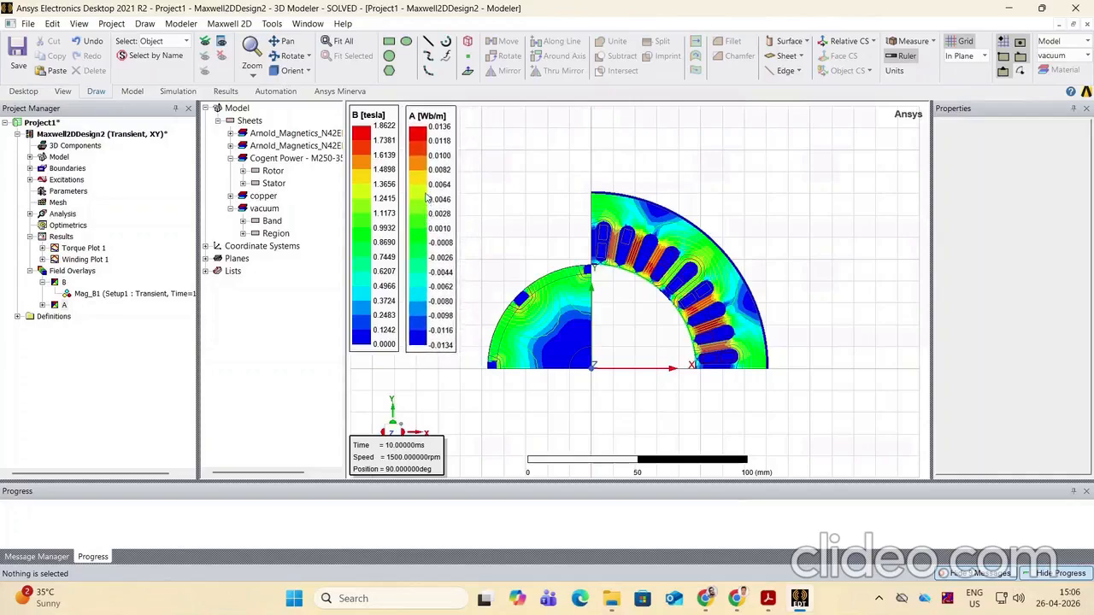
double_click(425, 148)
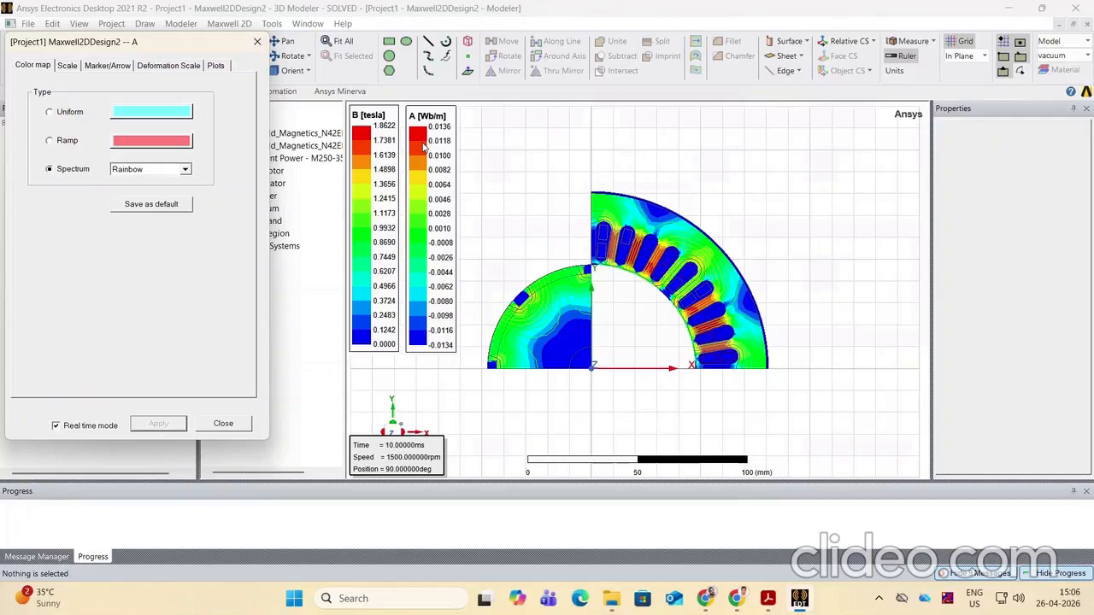
left_click(185, 169)
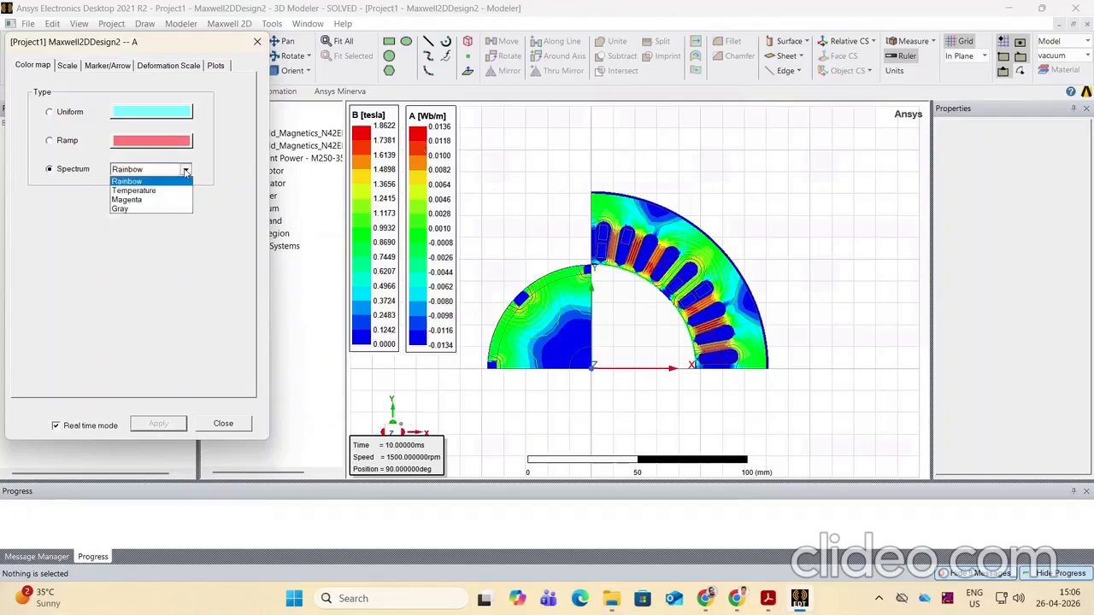
left_click(135, 200)
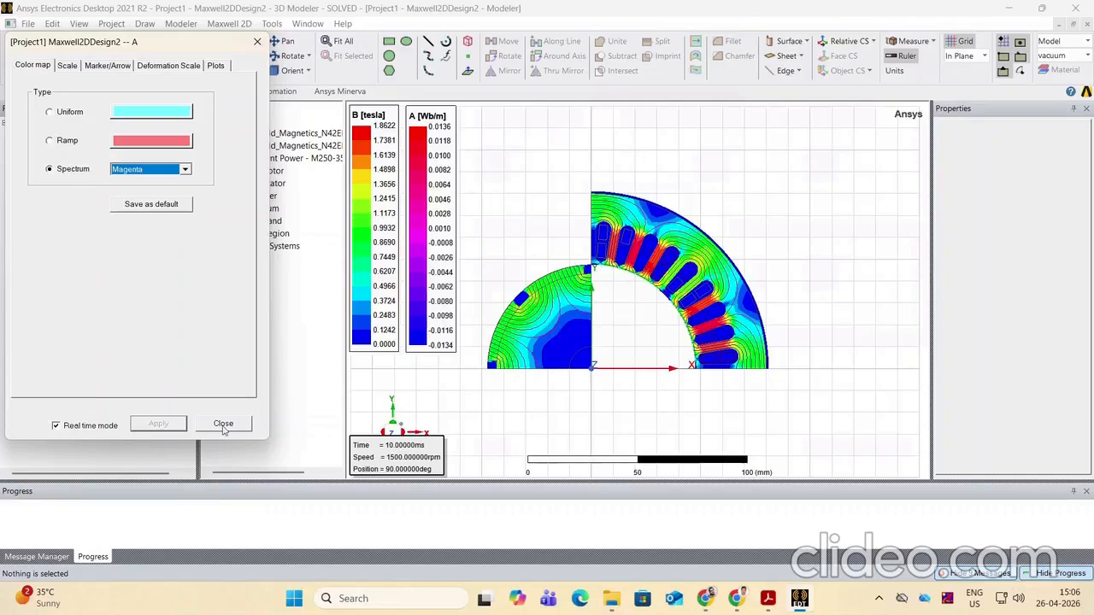
left_click(223, 423)
scroll(726, 338, "up", 2)
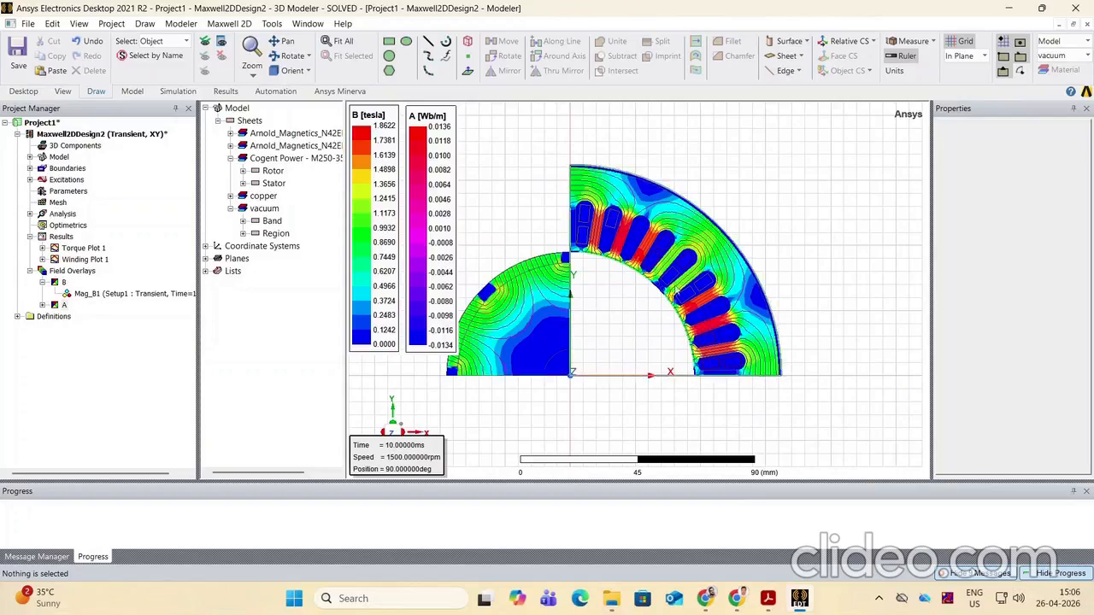
scroll(767, 286, "down", 1)
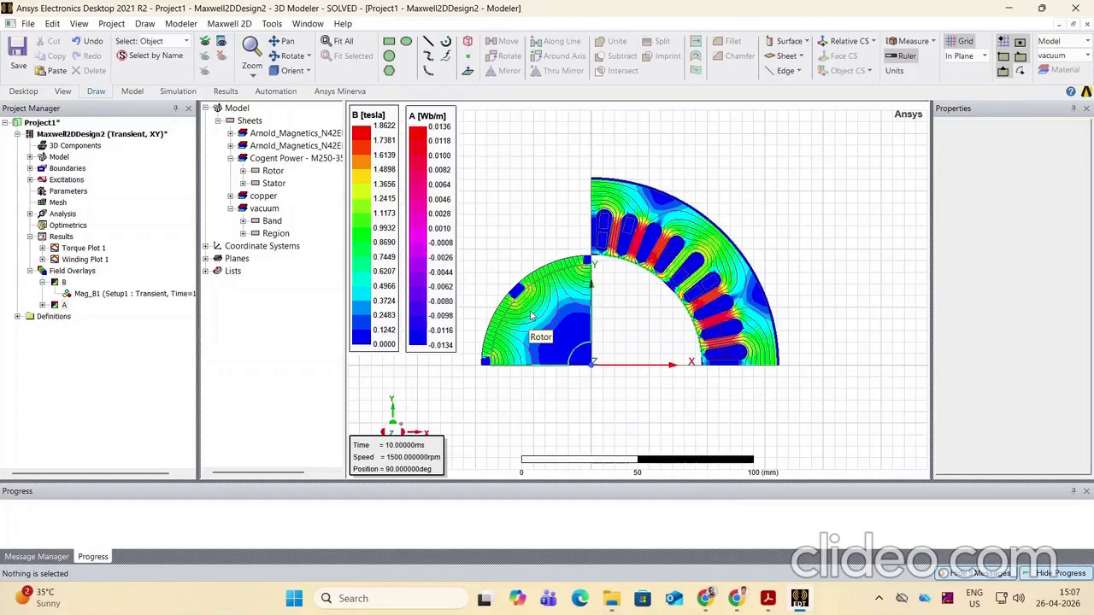
Change Setup1's additional field save times so that they start from 0 s
left_click(30, 215)
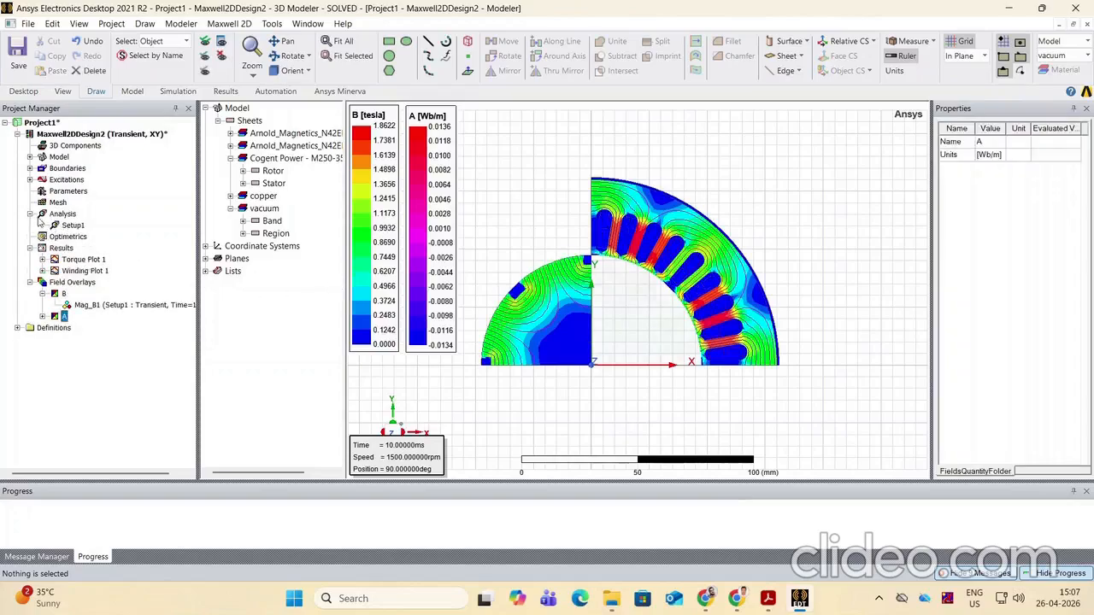
double_click(73, 226)
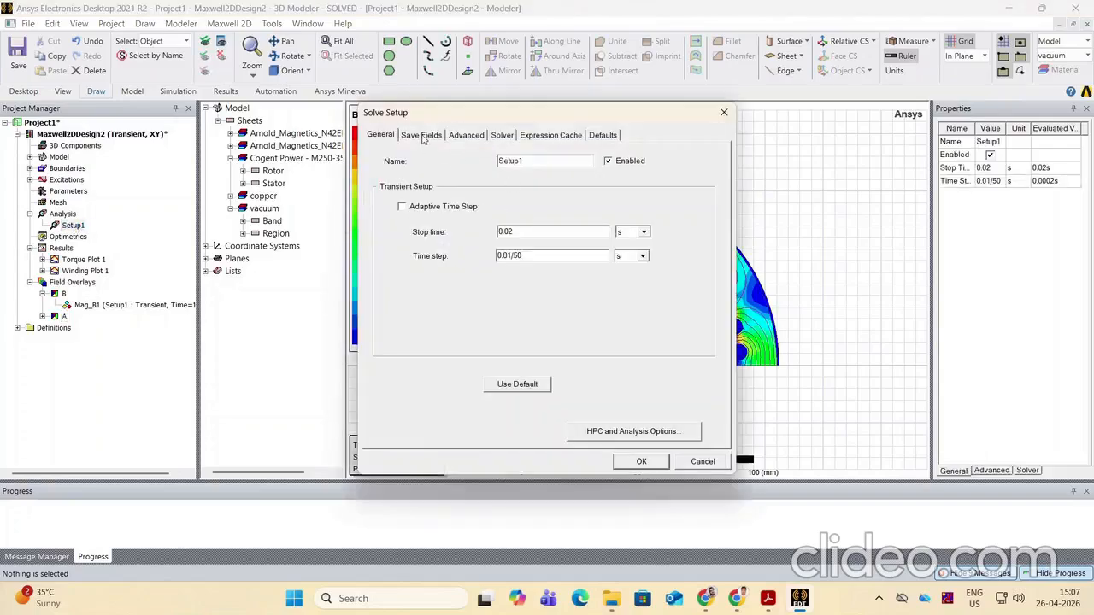
left_click(423, 138)
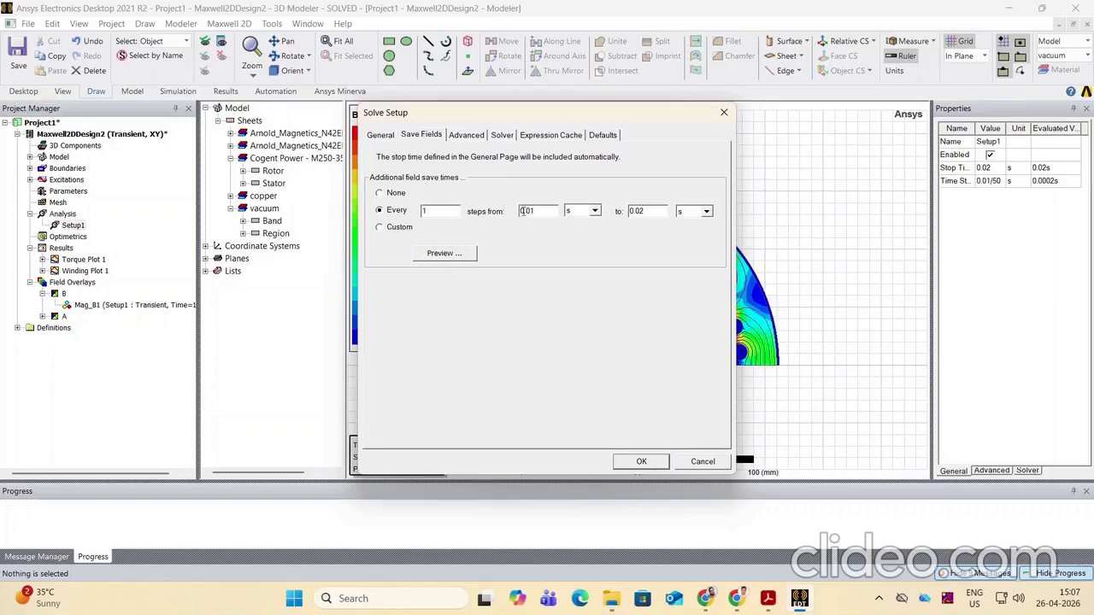
double_click(540, 210)
type("0")
left_click(641, 461)
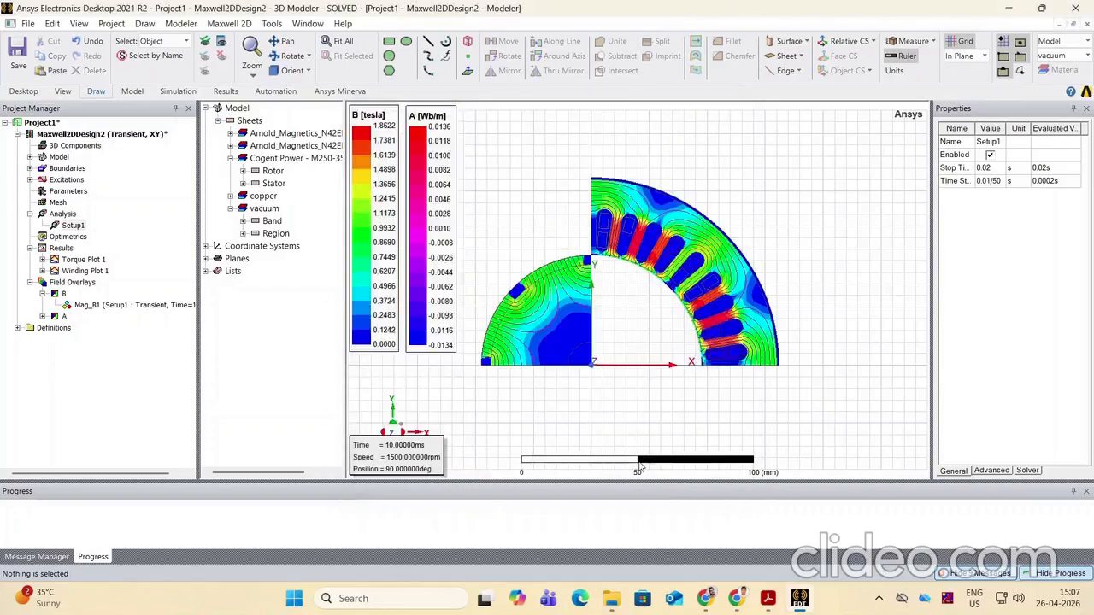
Clean up the results by deleting all solutions for all variations
left_click(43, 294)
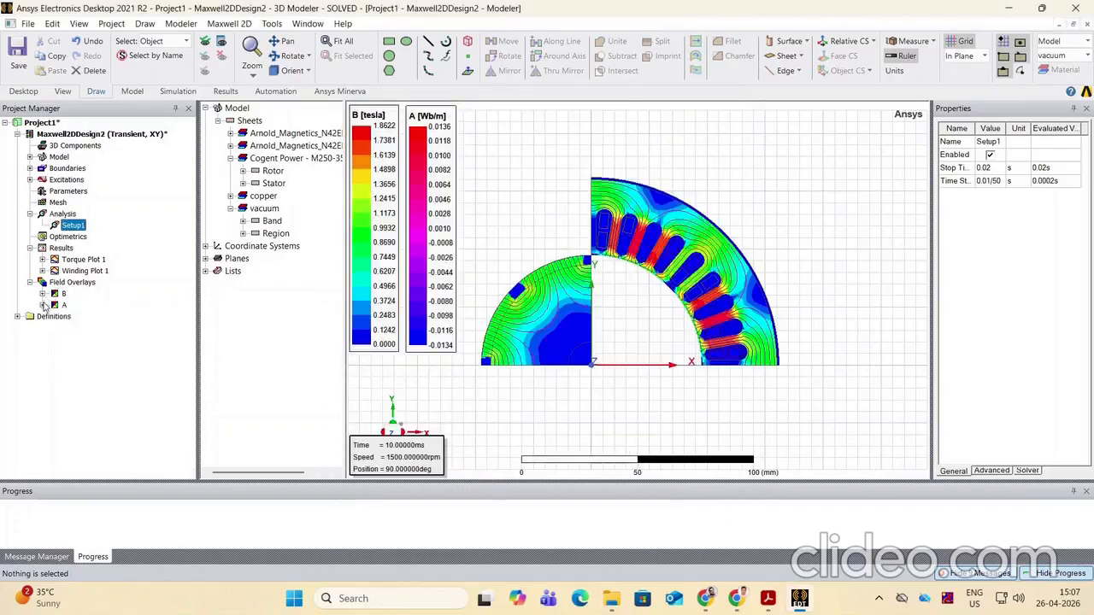
left_click(58, 249)
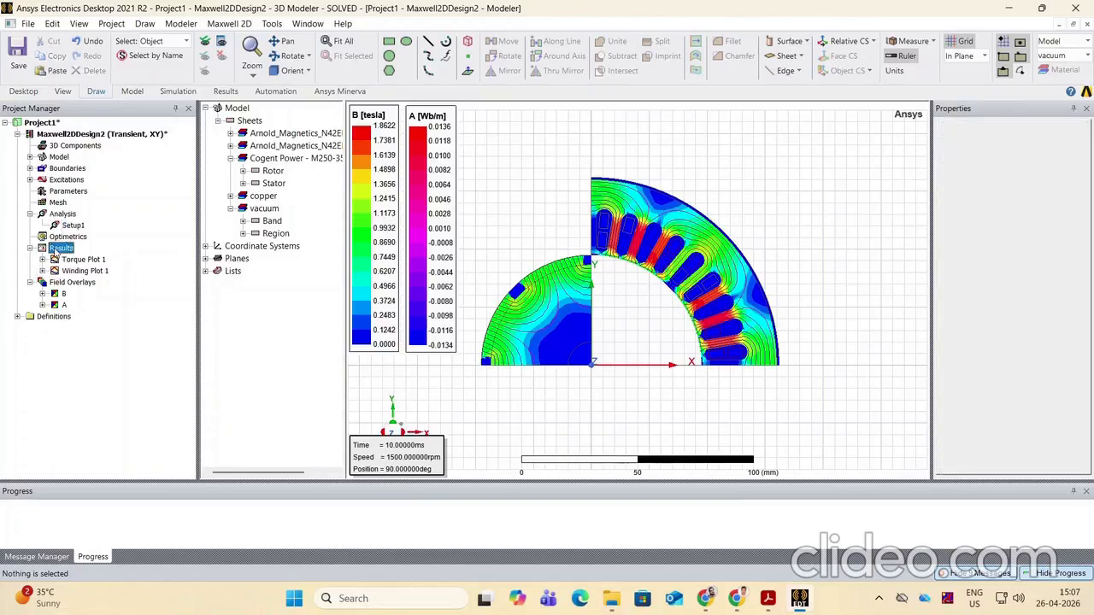
right_click(56, 249)
left_click(109, 560)
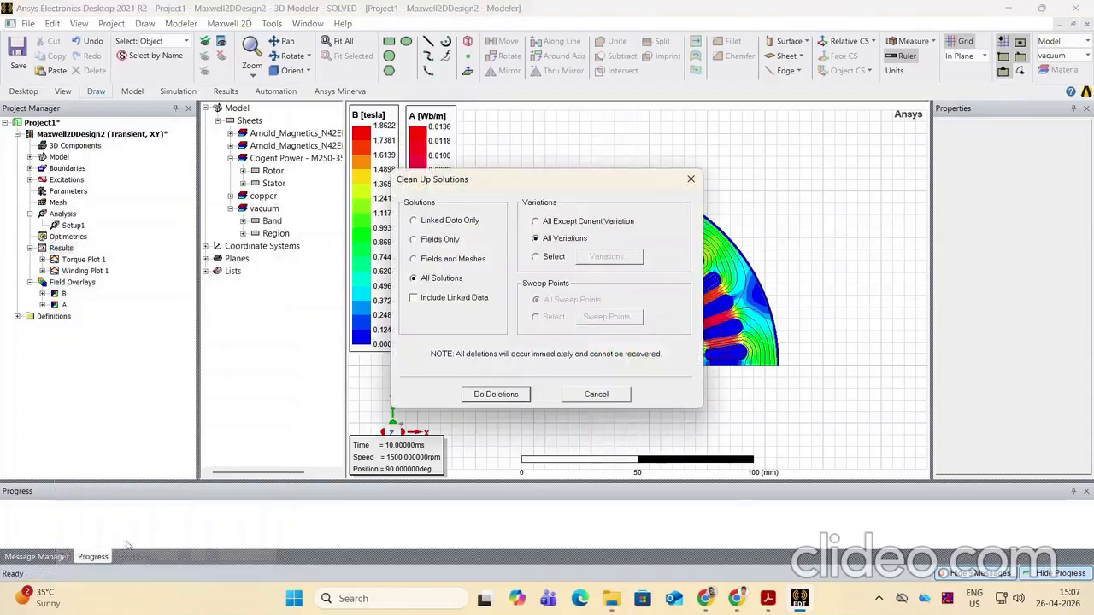
left_click(505, 396)
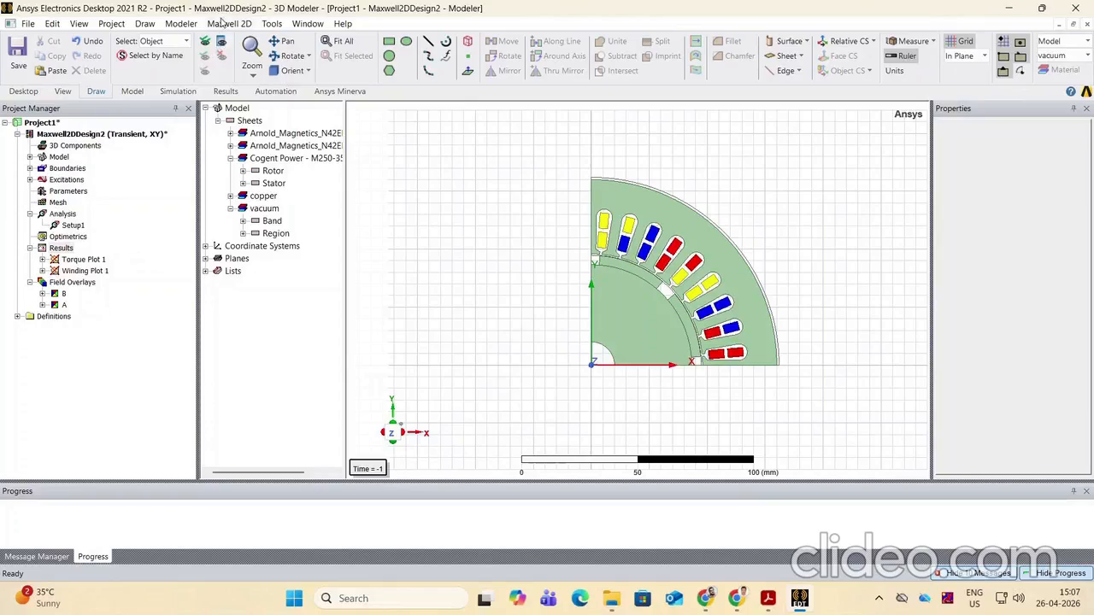
Analyze the whole design again and set the field view context to Setup1 Transient at time 0 s
left_click(224, 23)
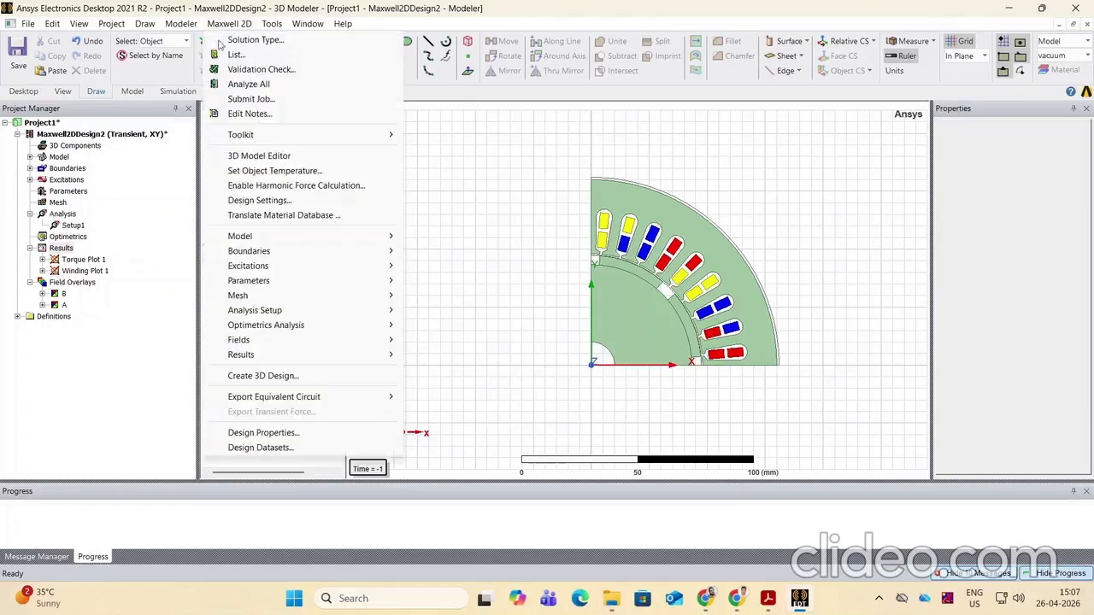
left_click(239, 85)
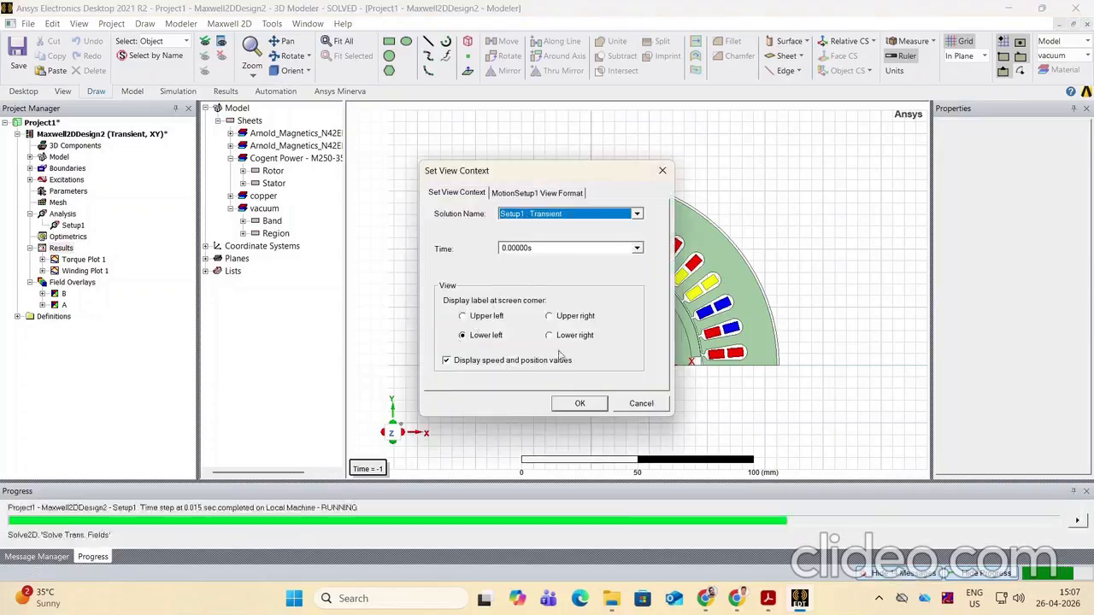
left_click(576, 407)
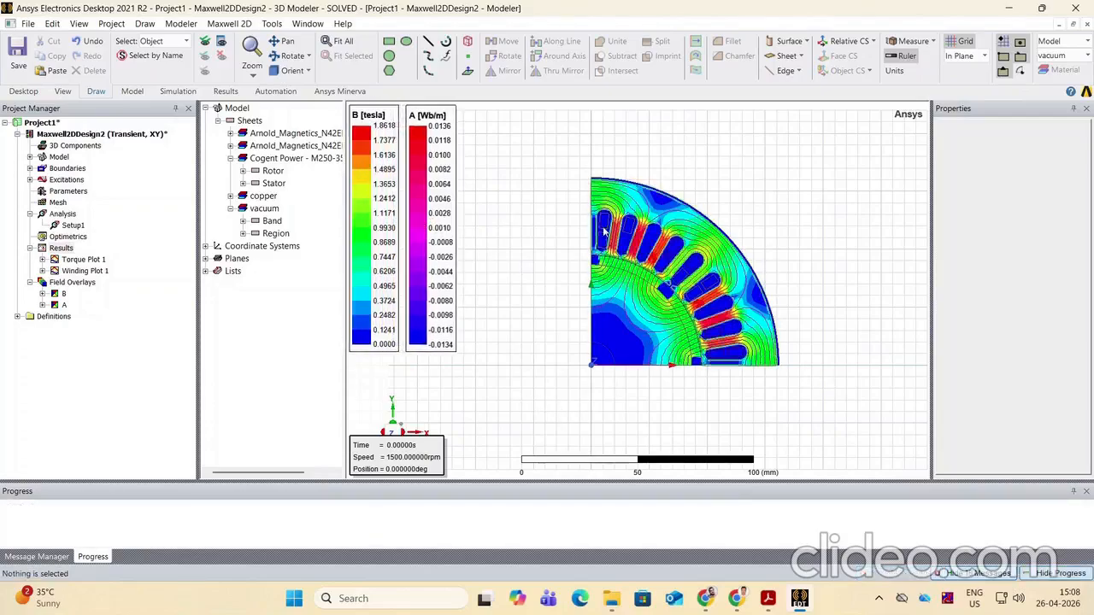
scroll(684, 285, "up", 3)
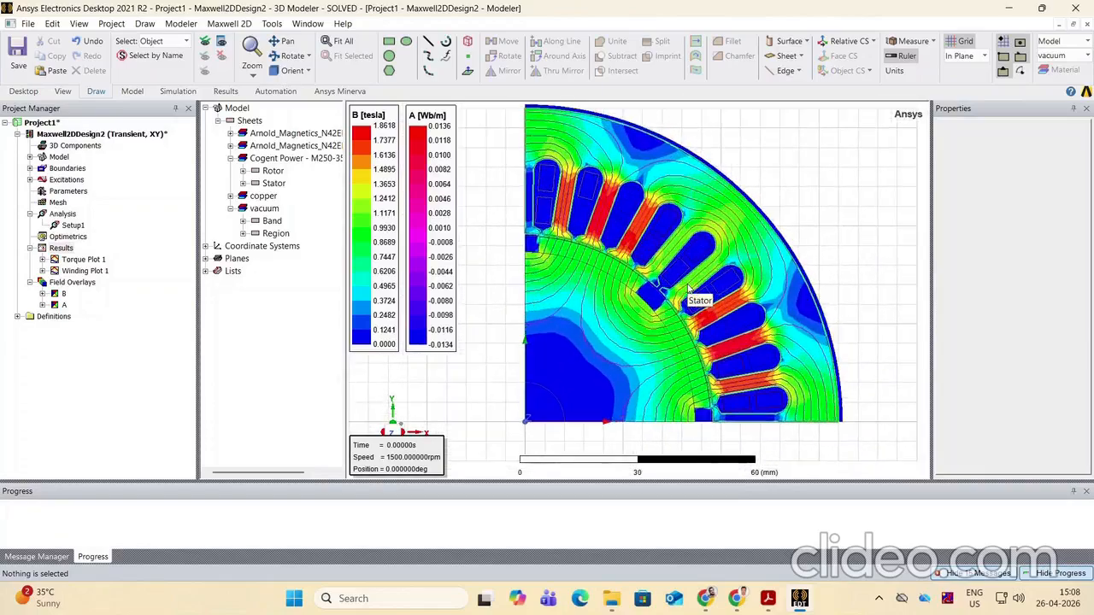
scroll(688, 288, "down", 1)
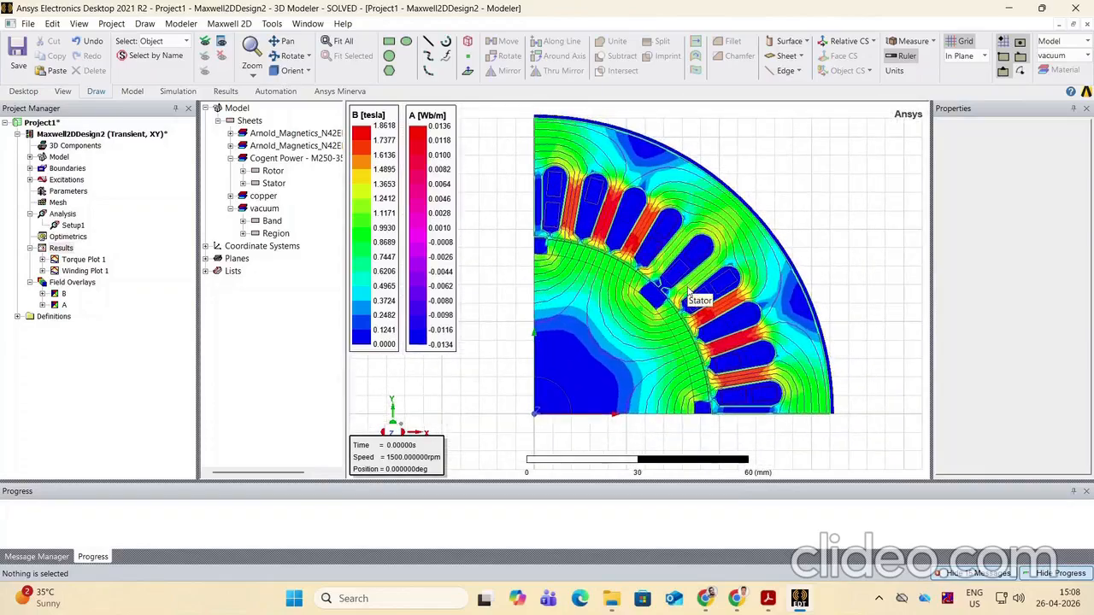
Save the project and check the initial position in MotionSetup1's data, leaving the motion settings as they are
left_click(18, 54)
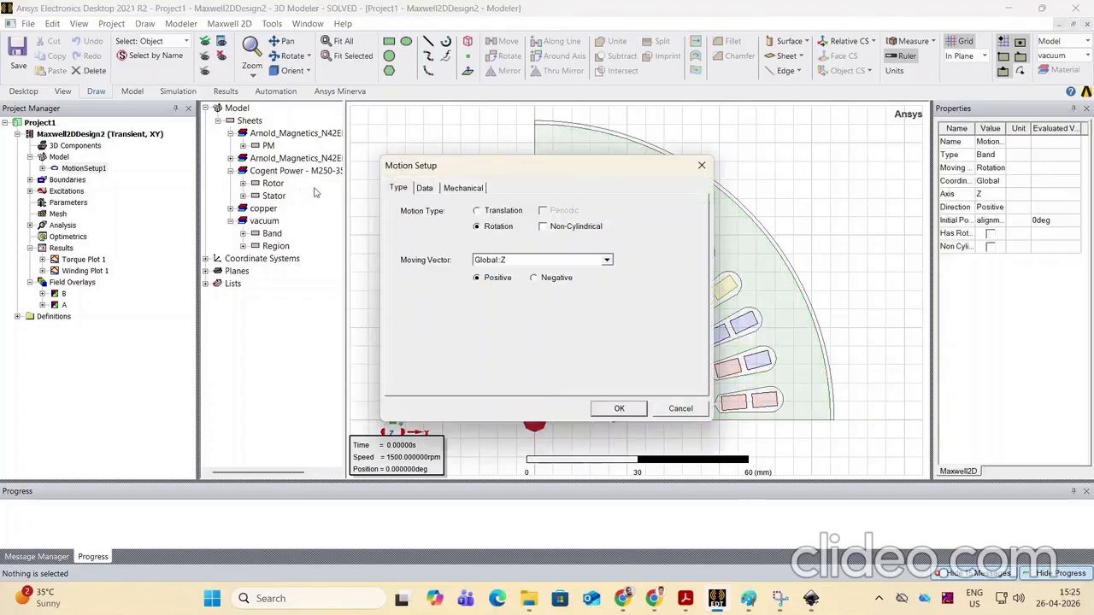
left_click(428, 188)
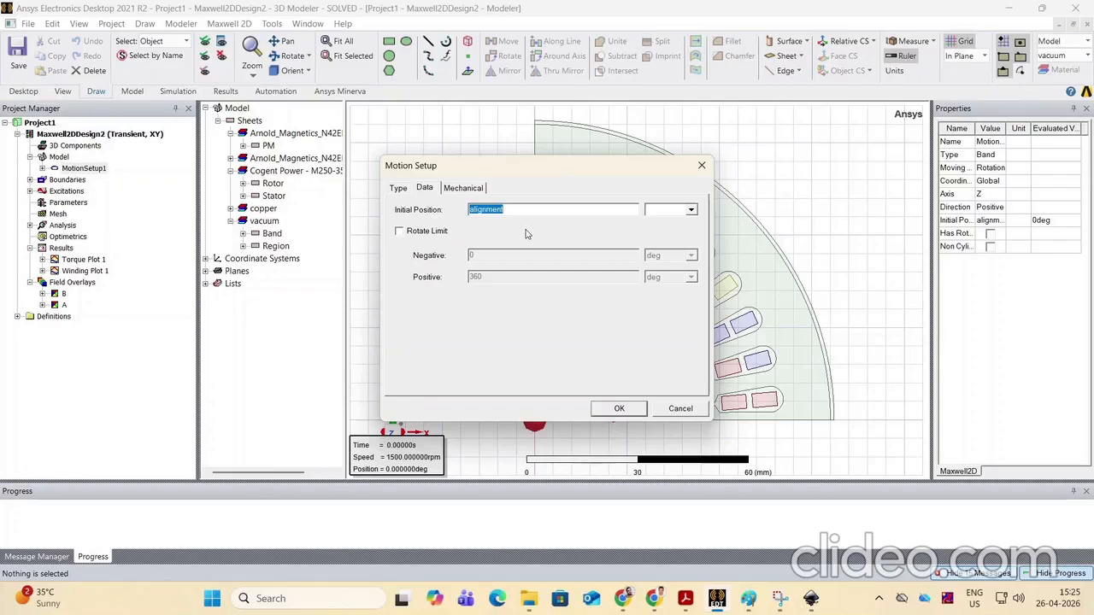
left_click(703, 168)
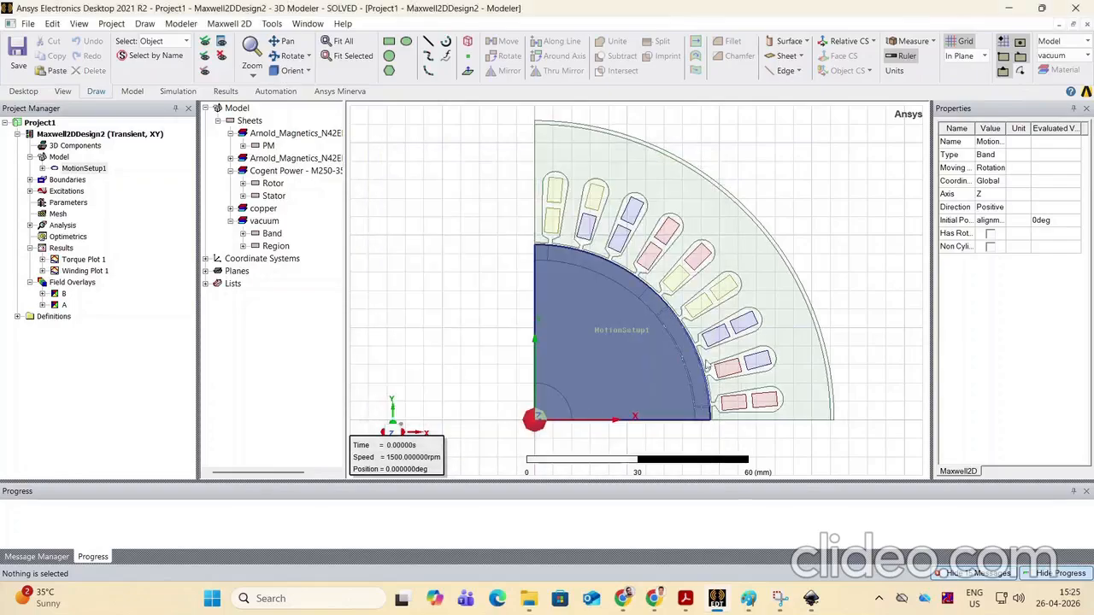
left_click(850, 453)
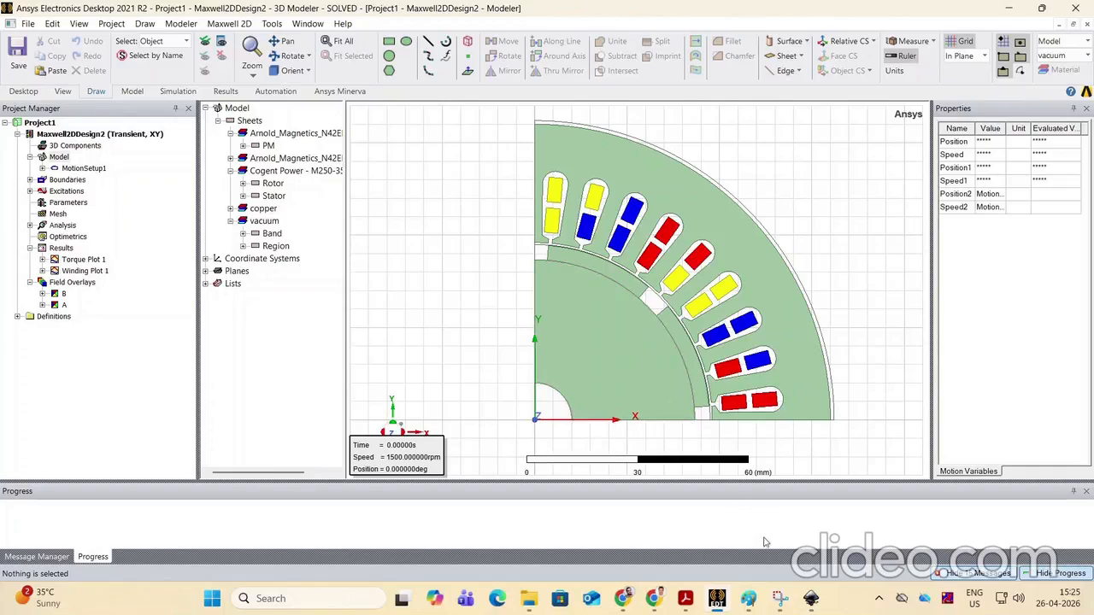
Switch to Inkscape and compare the A-phase axis and blue arrow on the motor drawing with the d-q axes diagram
left_click(810, 600)
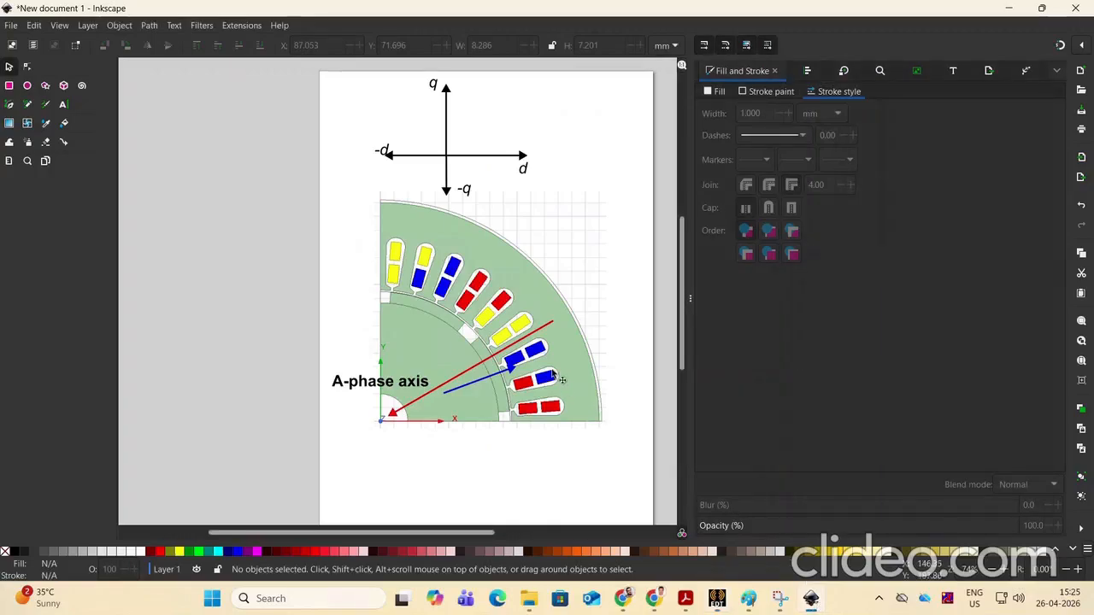
scroll(513, 368, "up", 2)
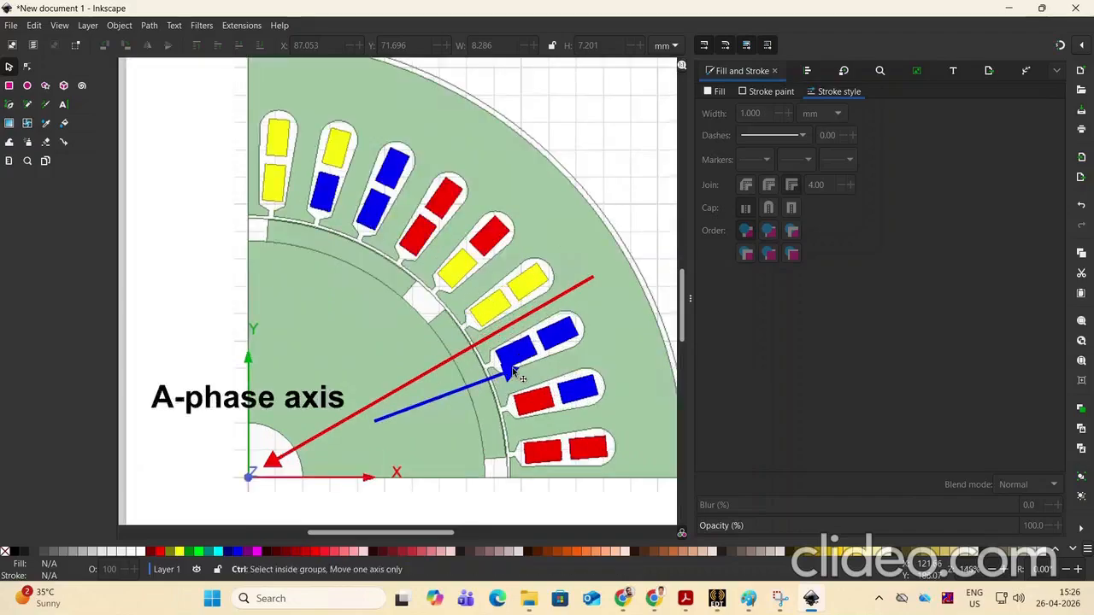
scroll(513, 369, "down", 1)
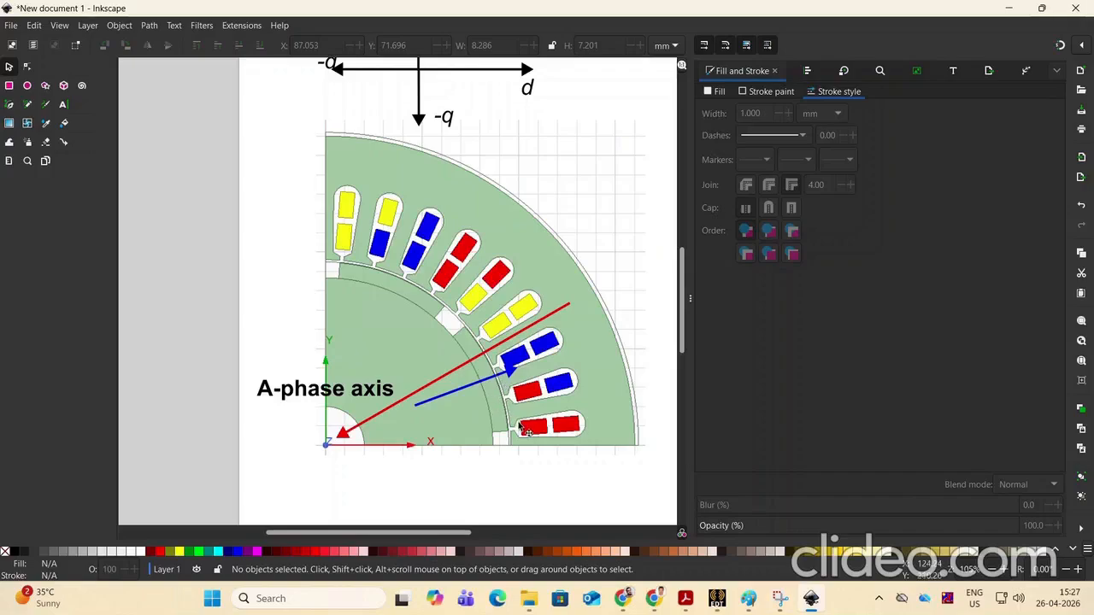
scroll(523, 430, "up", 1)
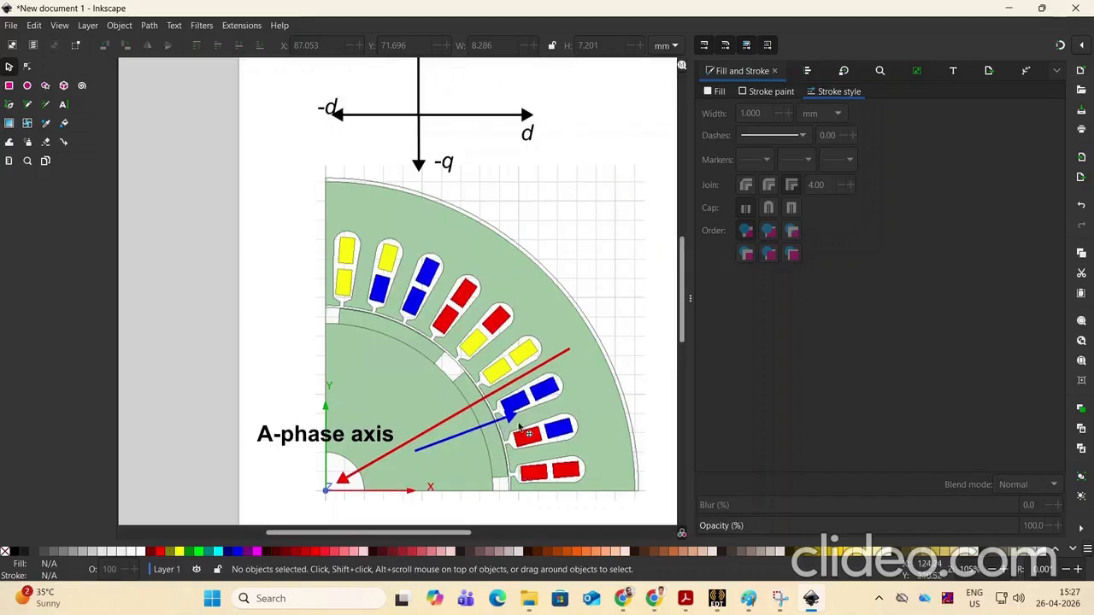
scroll(519, 428, "down", 1)
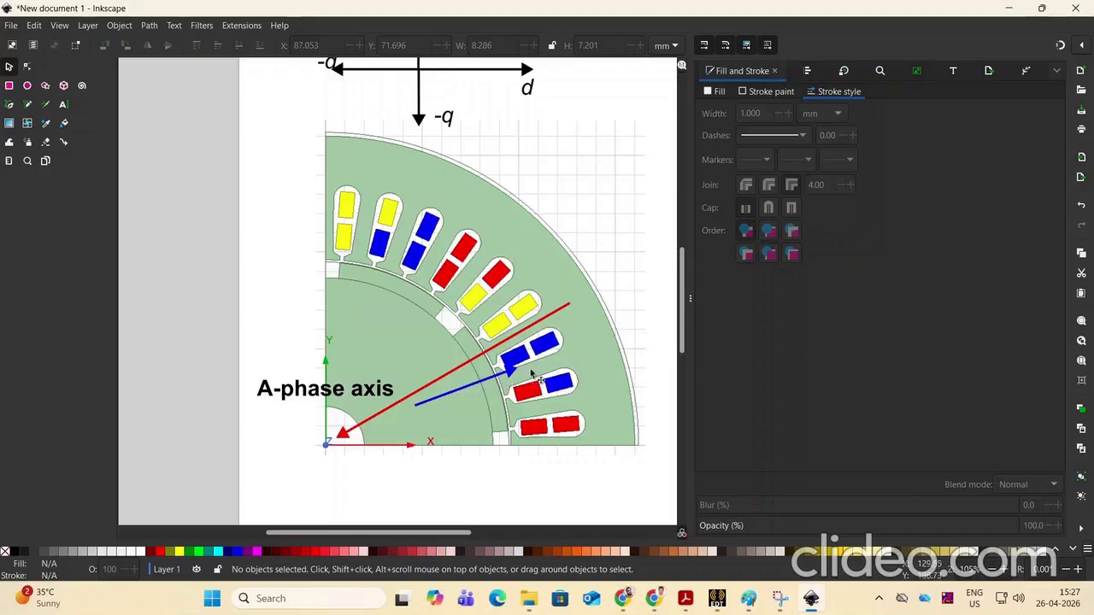
scroll(531, 376, "up", 6)
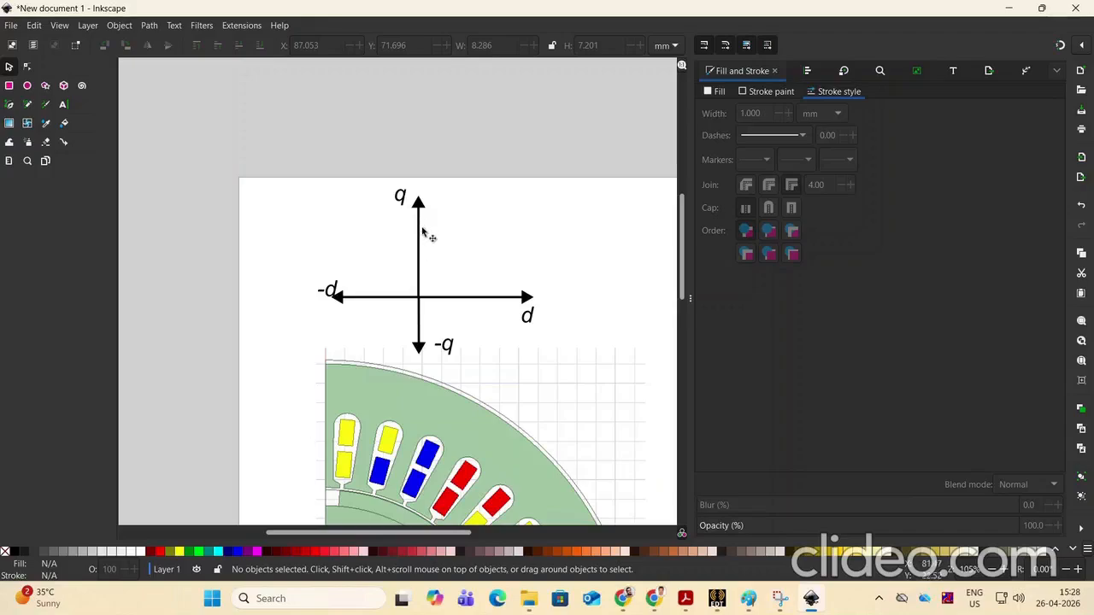
scroll(430, 243, "down", 5)
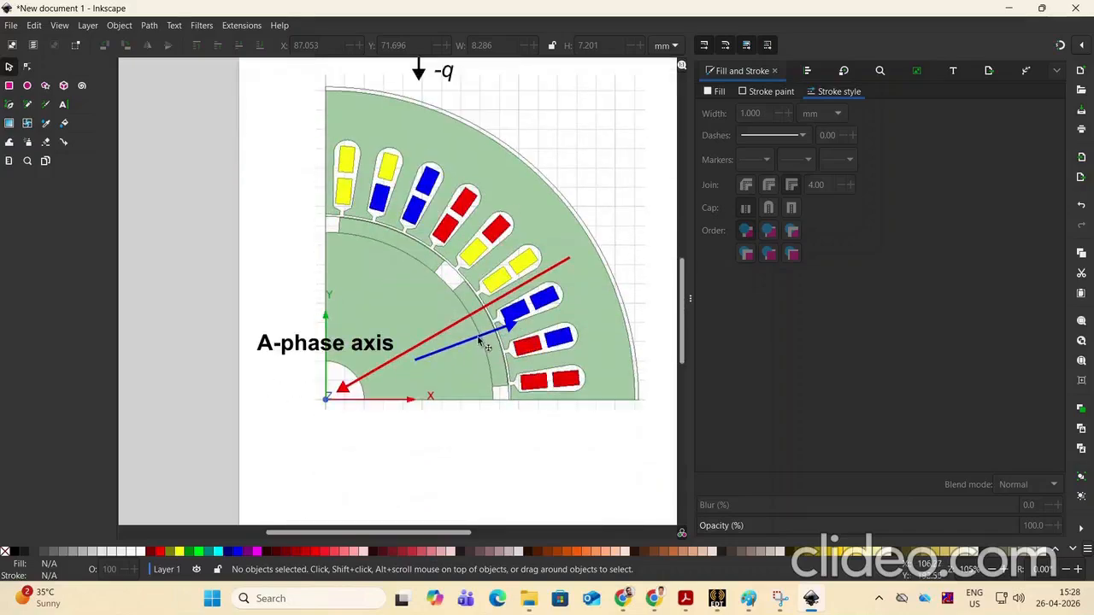
scroll(485, 346, "up", 4)
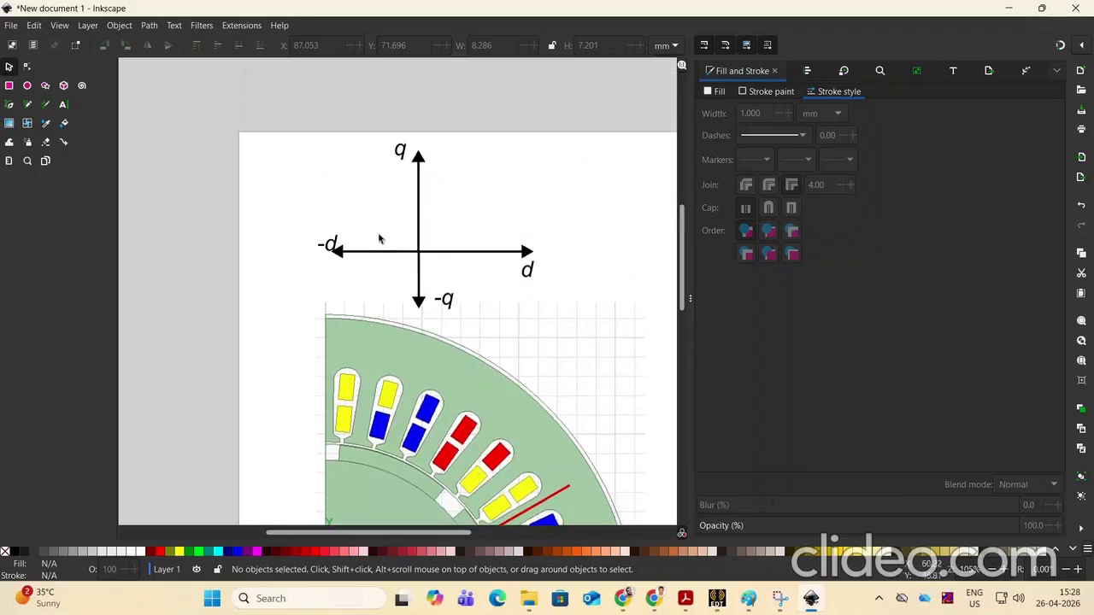
scroll(432, 242, "down", 4)
scroll(432, 242, "down", 1)
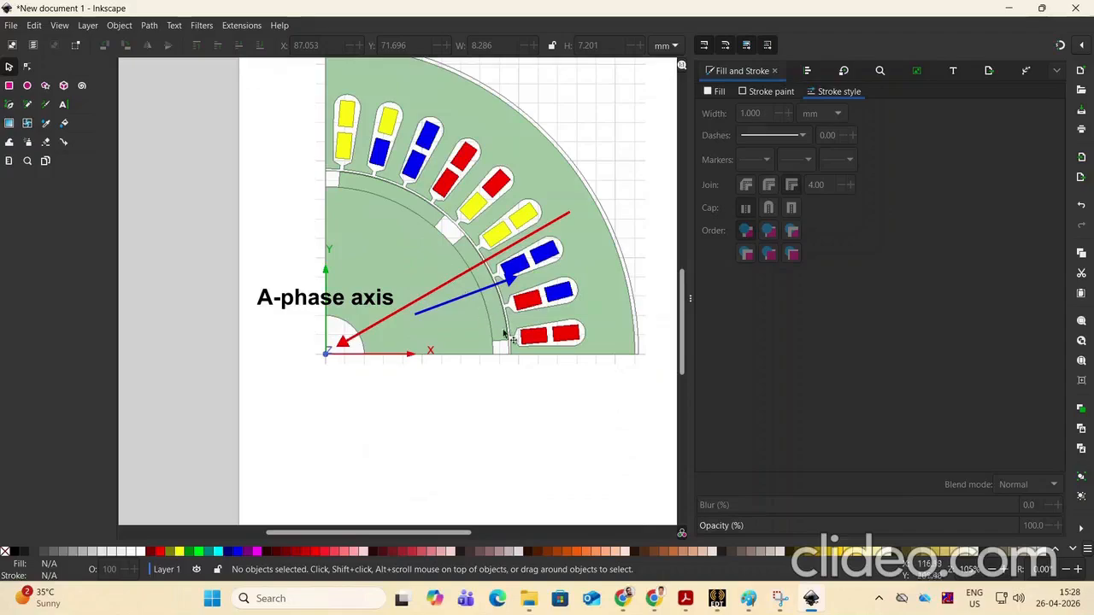
Draw a black horizontal line about 147 mm long from the motor's origin along the X axis, with a triangle arrowhead at its outer end
left_click(10, 104)
left_click(326, 354)
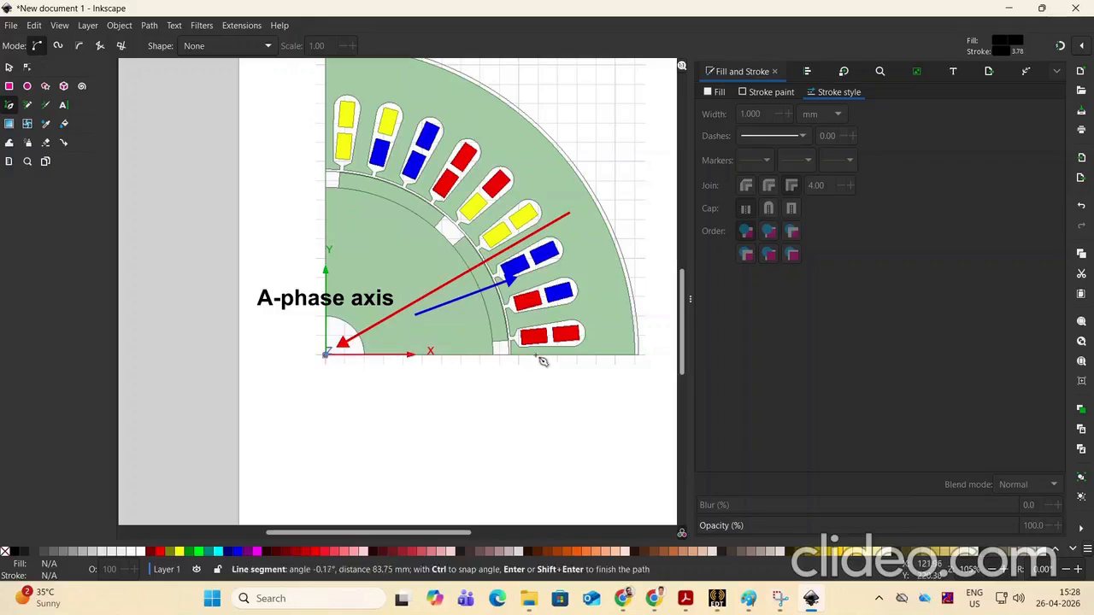
double_click(656, 354)
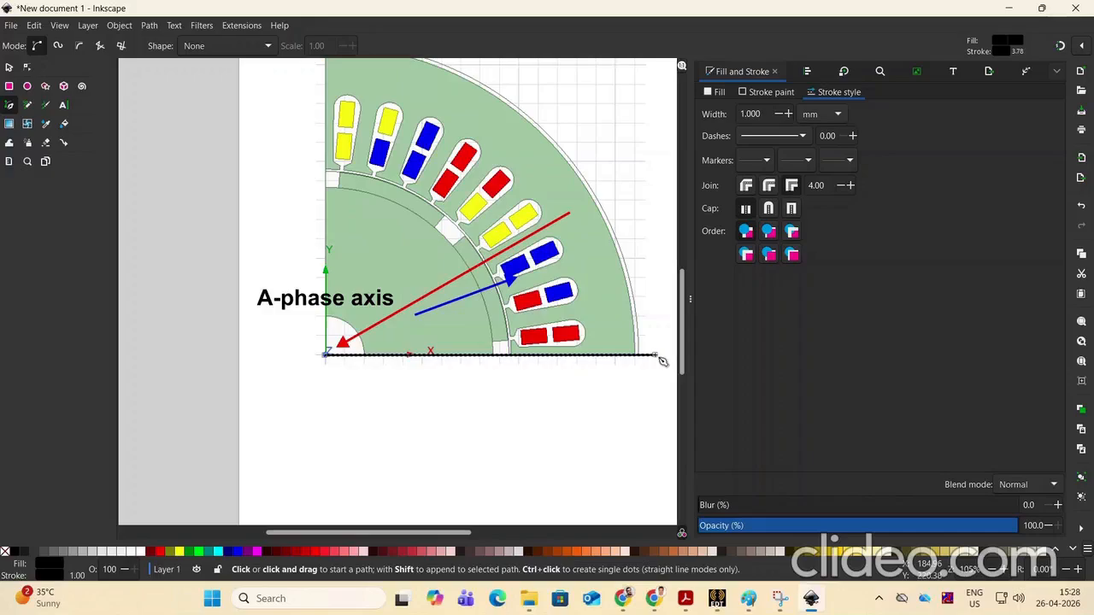
left_click(846, 163)
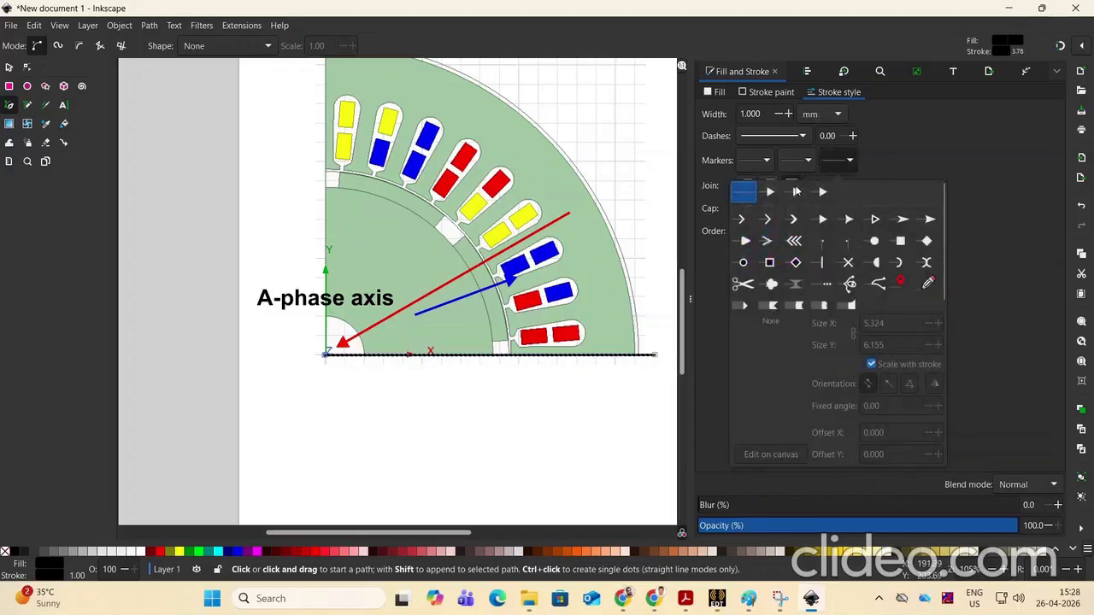
left_click(797, 191)
left_click(501, 396)
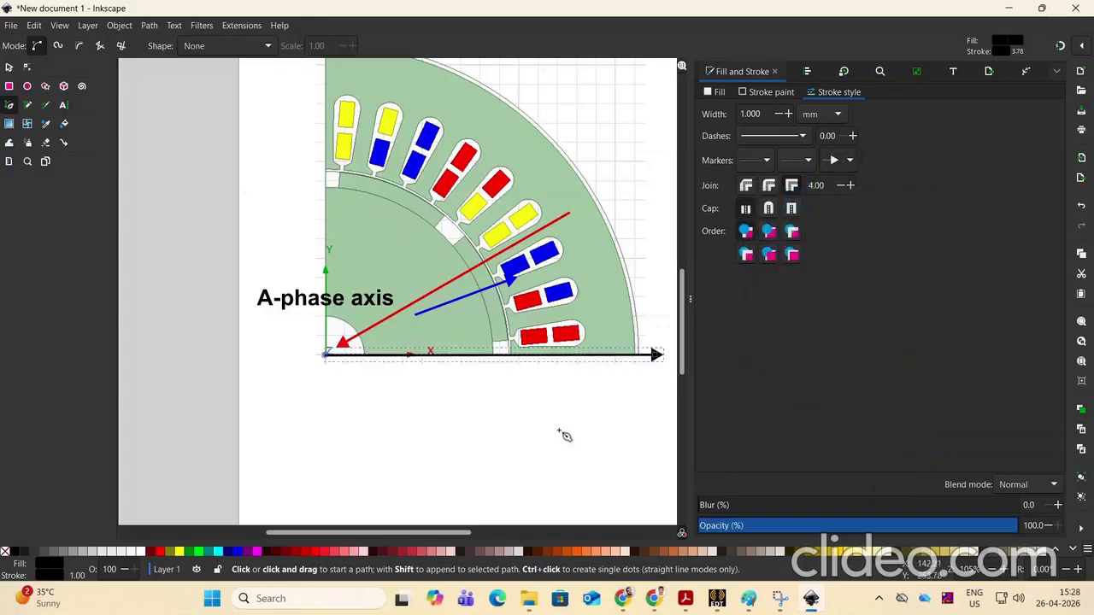
key("Escape")
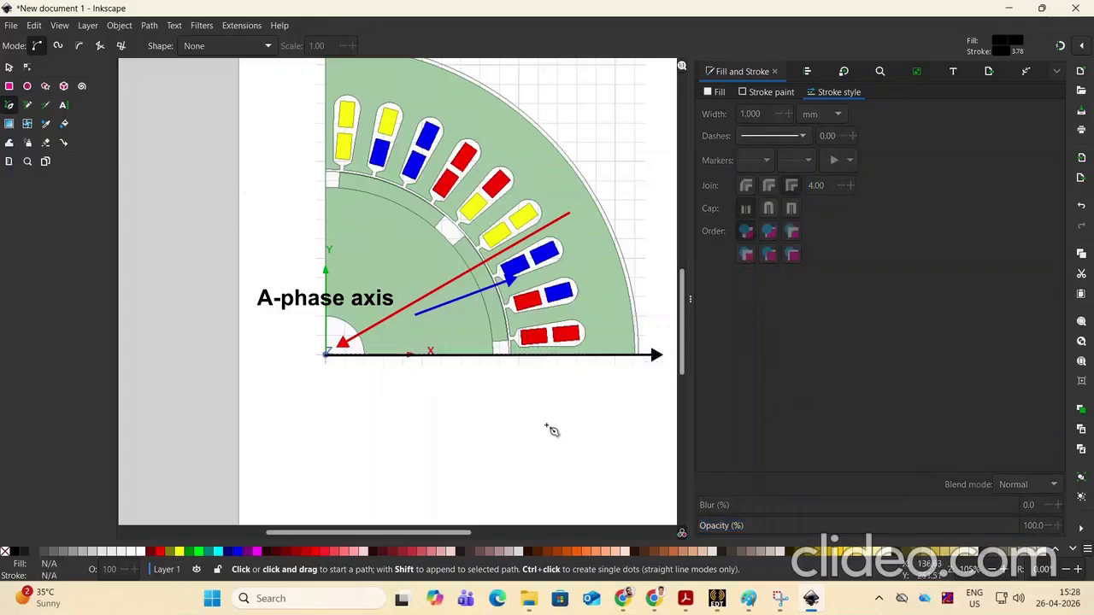
Reverse the horizontal arrow by removing its end marker and applying the TriangleStart marker at the origin end
scroll(552, 431, "up", 3)
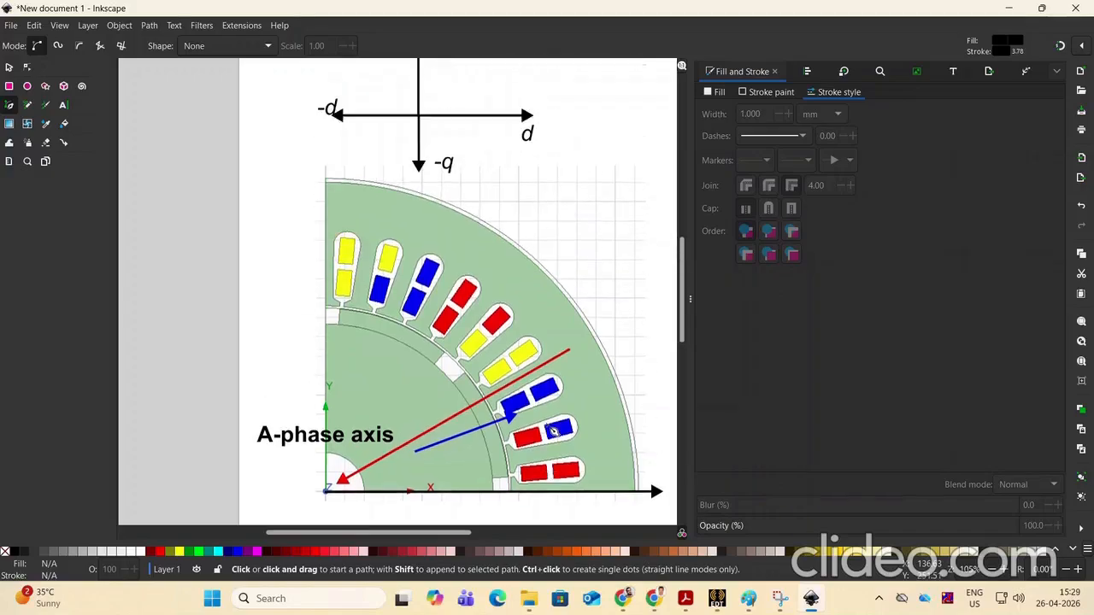
scroll(553, 431, "up", 2)
key("s")
scroll(541, 400, "down", 2)
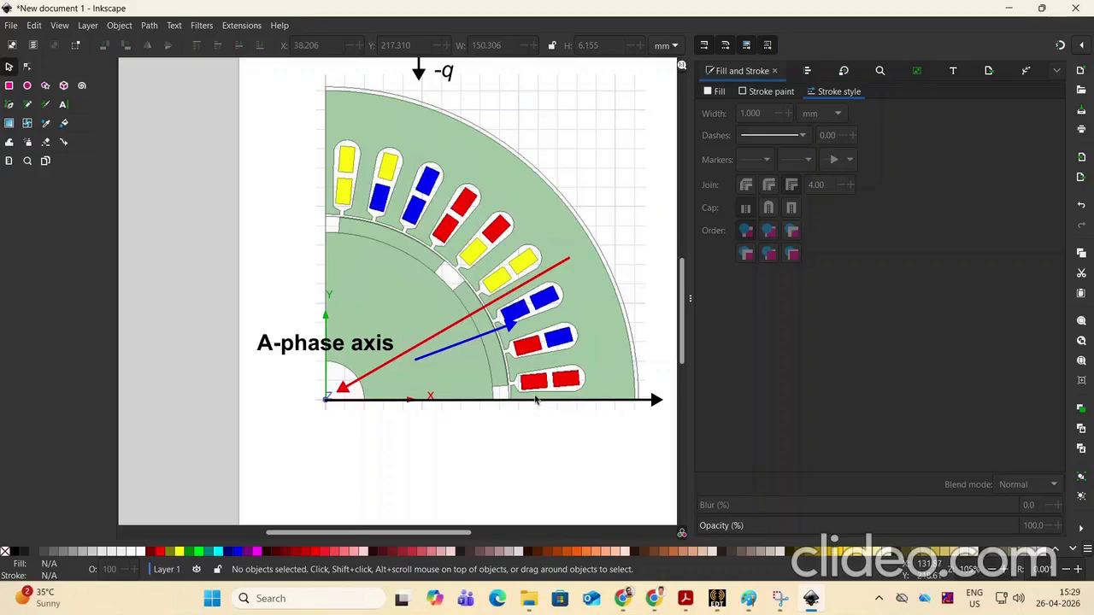
scroll(536, 400, "up", 5)
scroll(536, 400, "down", 5)
left_click(656, 402)
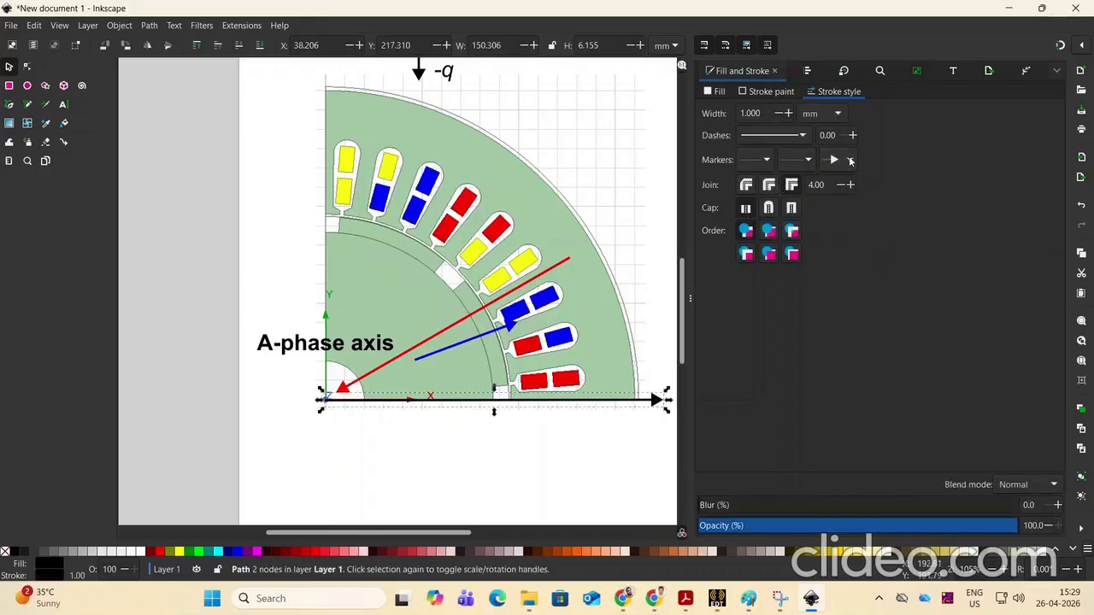
left_click(851, 161)
left_click(757, 190)
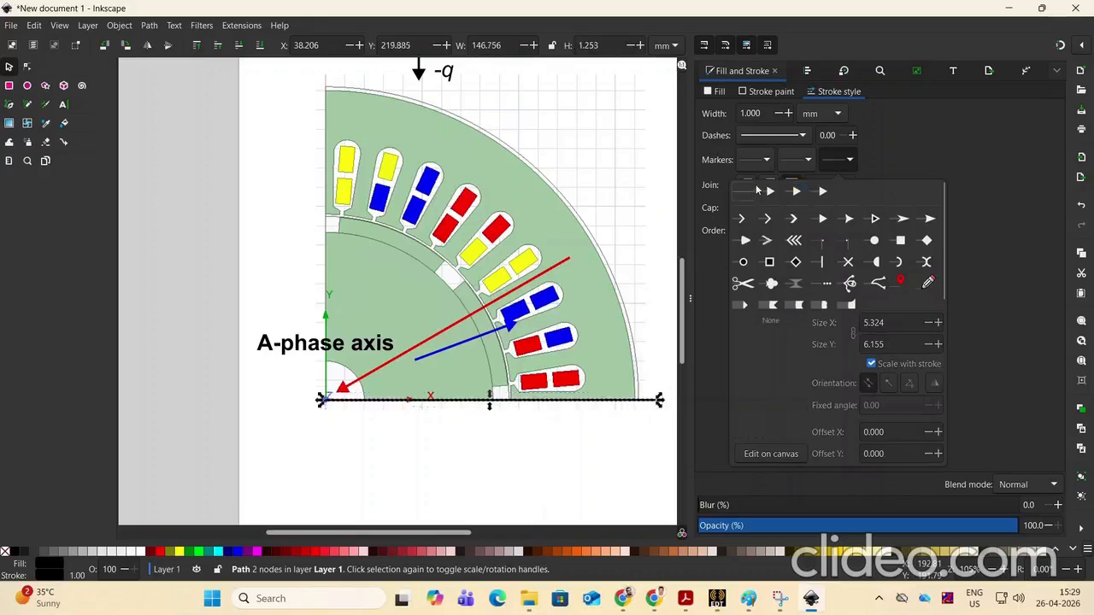
left_click(765, 161)
left_click(766, 161)
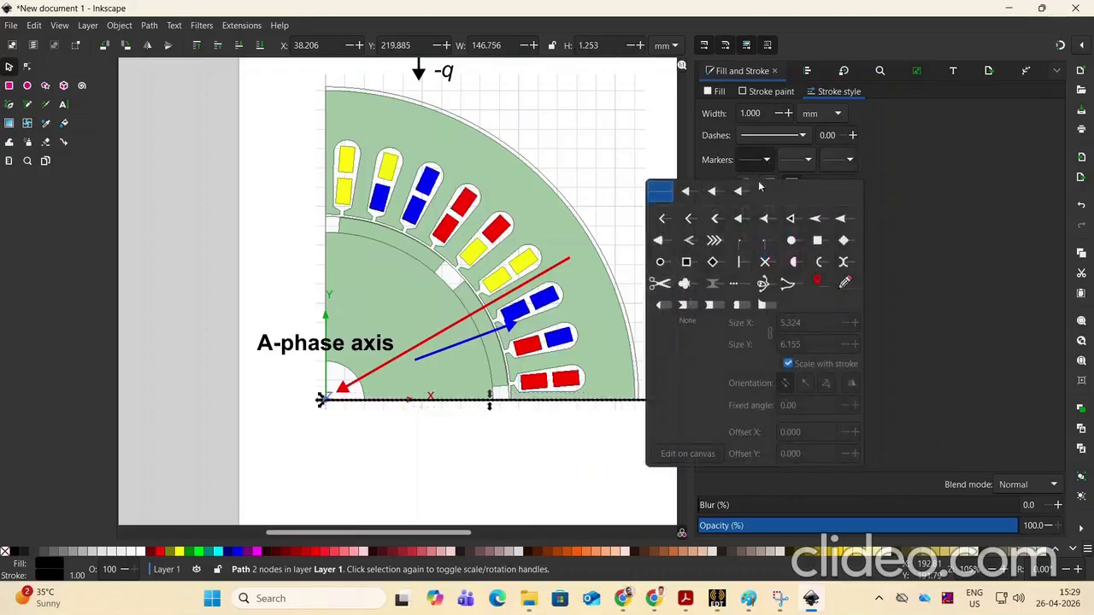
left_click(684, 191)
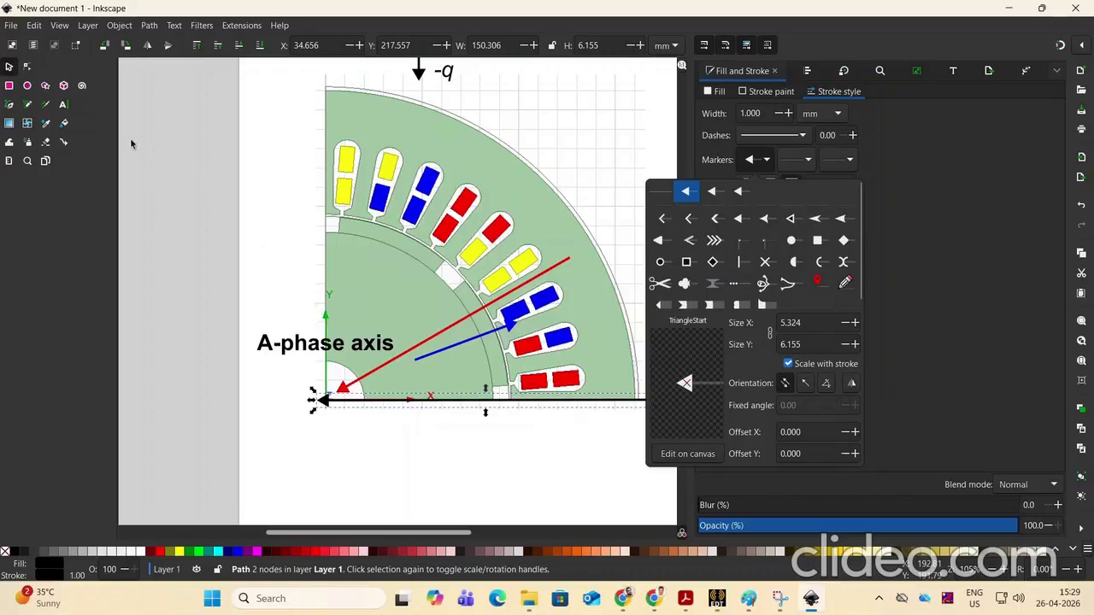
left_click(24, 74)
left_click(173, 125)
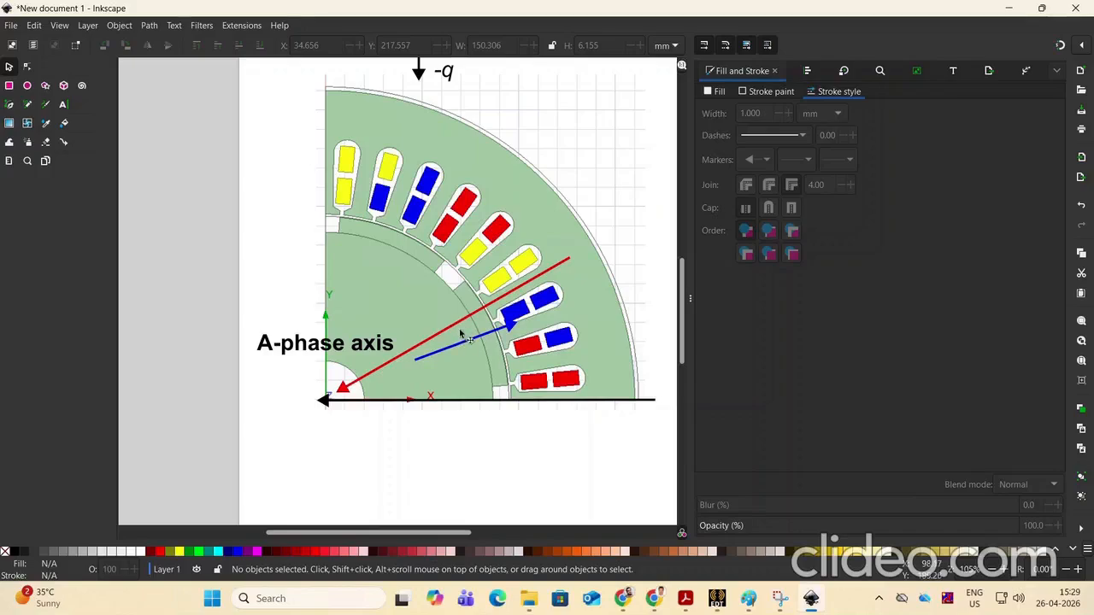
Examine the reversed horizontal arrow and the A-phase axis against the d-q axes diagram
scroll(459, 325, "up", 1)
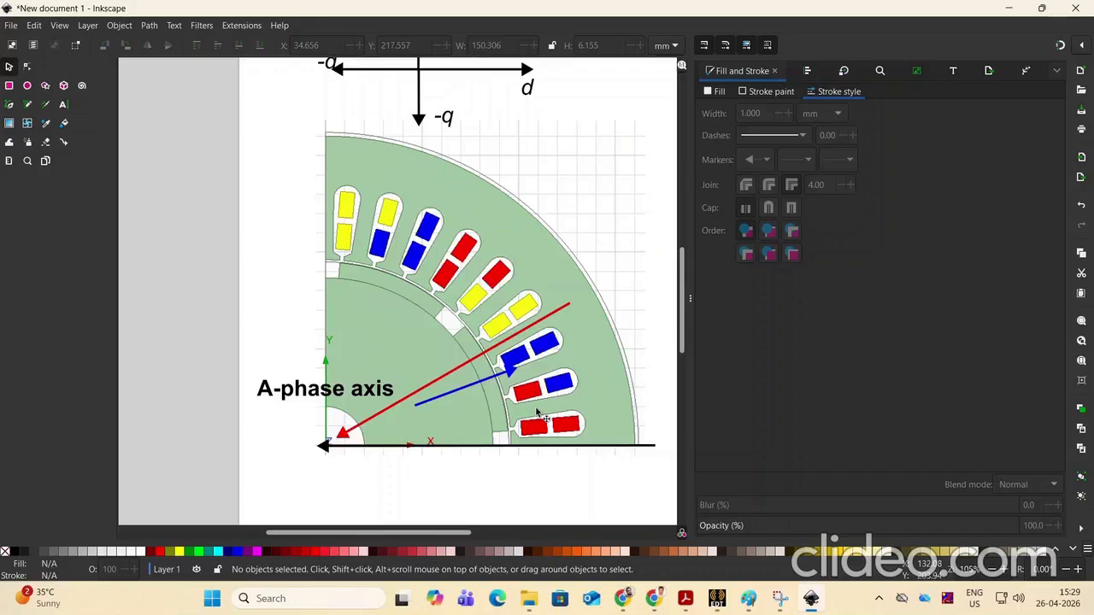
scroll(537, 414, "up", 6)
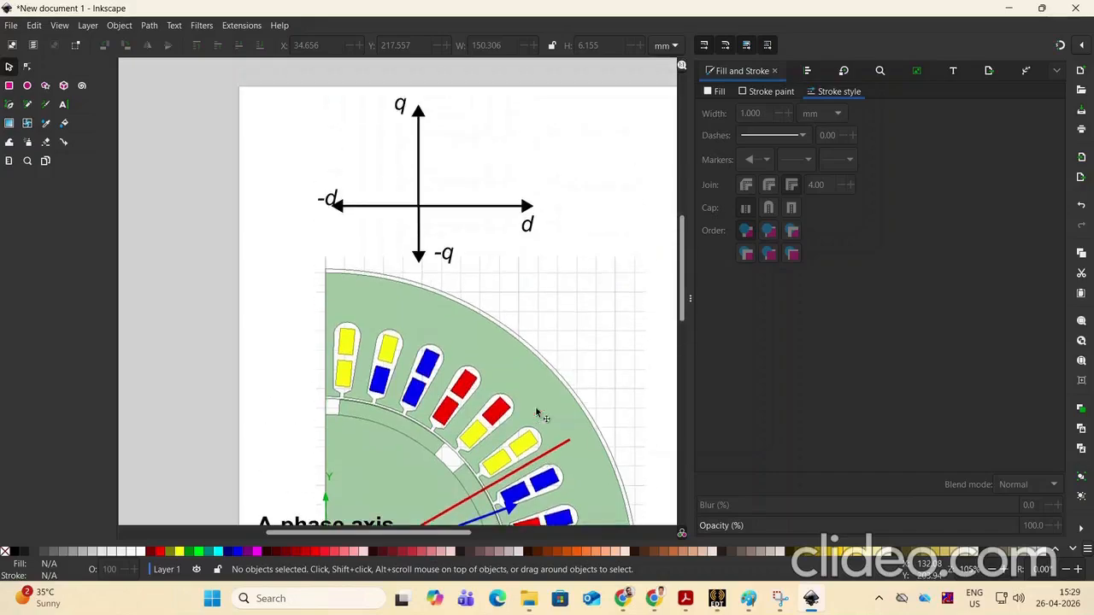
scroll(539, 415, "down", 2)
scroll(528, 395, "down", 2)
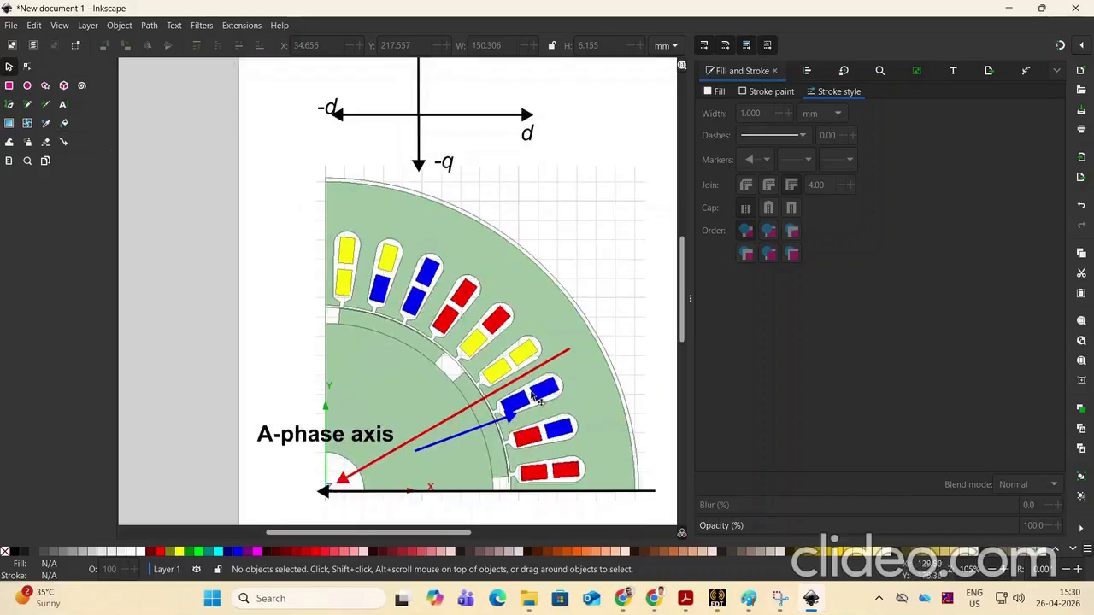
scroll(537, 398, "down", 1)
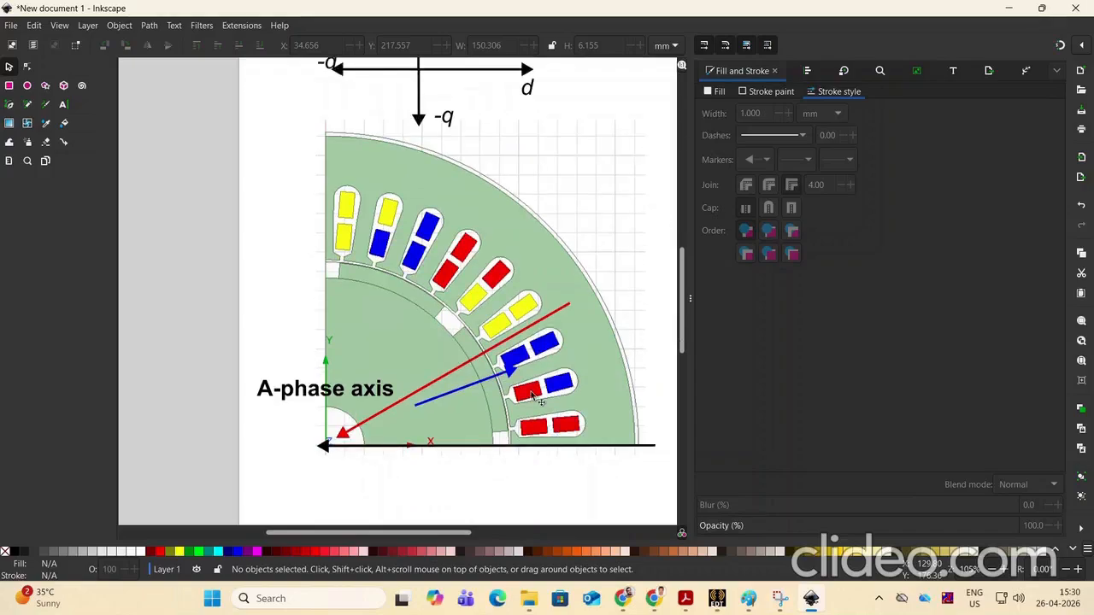
scroll(537, 398, "up", 4)
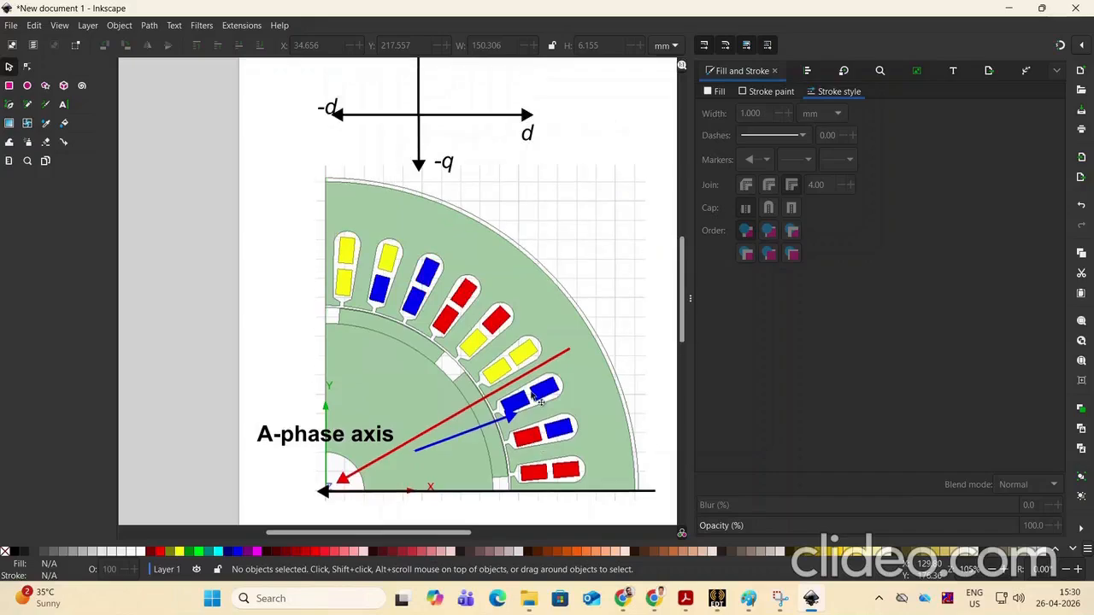
scroll(539, 402, "down", 3)
scroll(539, 403, "up", 2)
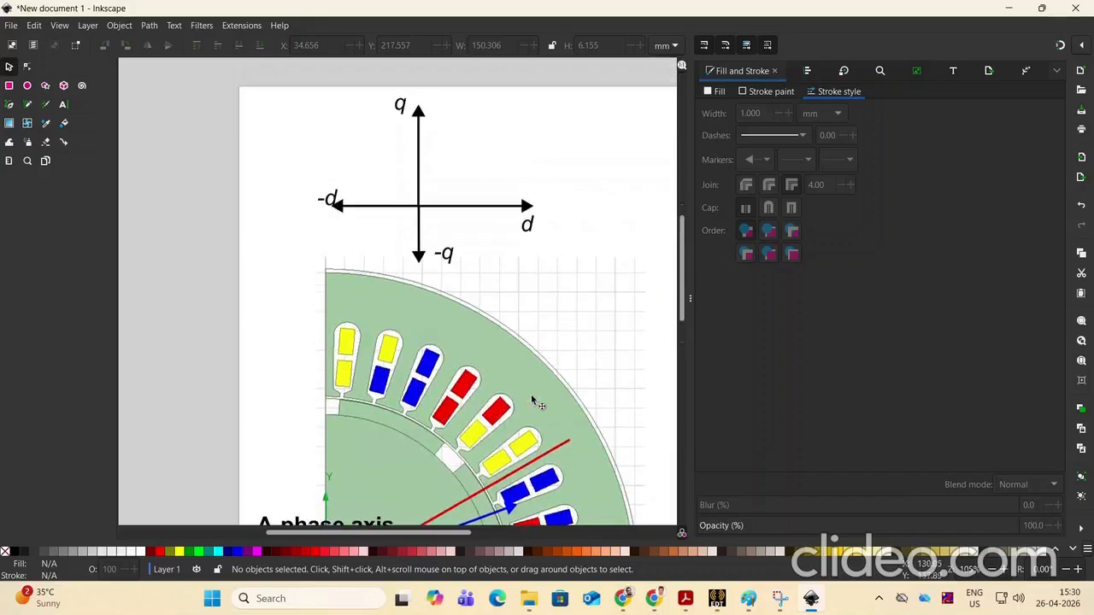
scroll(537, 403, "down", 1)
scroll(537, 402, "up", 2)
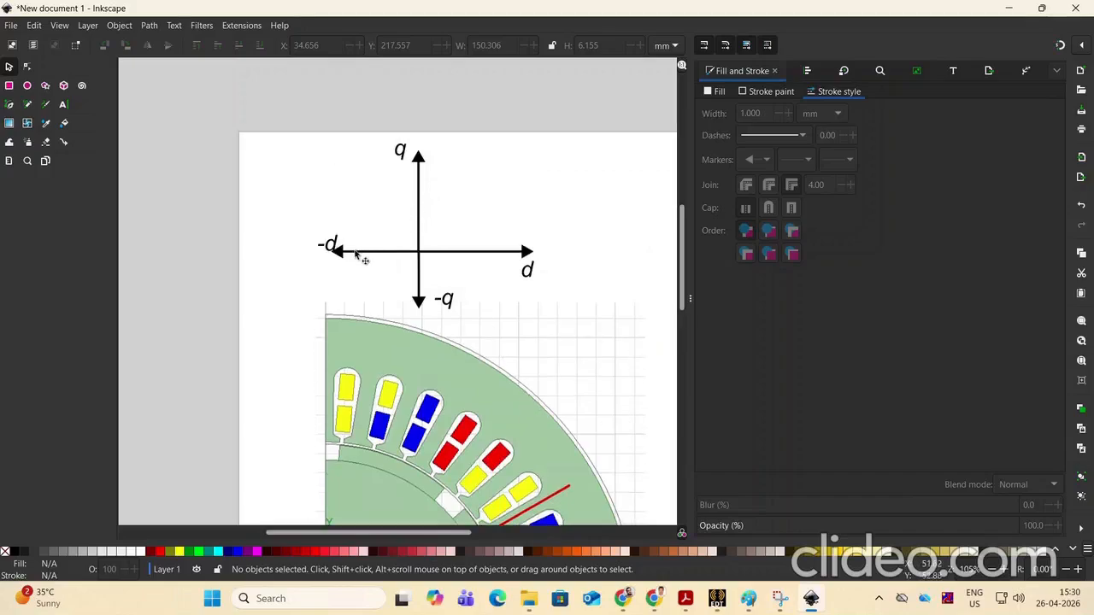
Draw a short freehand arc across the upper part of the q axis and remove its fill
left_click(28, 107)
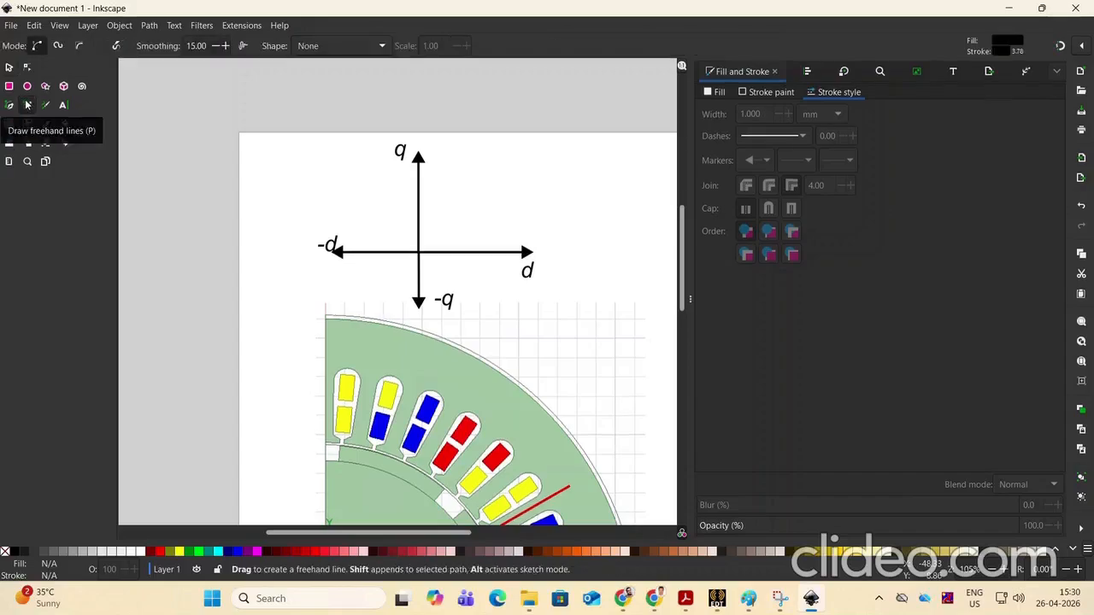
left_click_drag(403, 204, 425, 199)
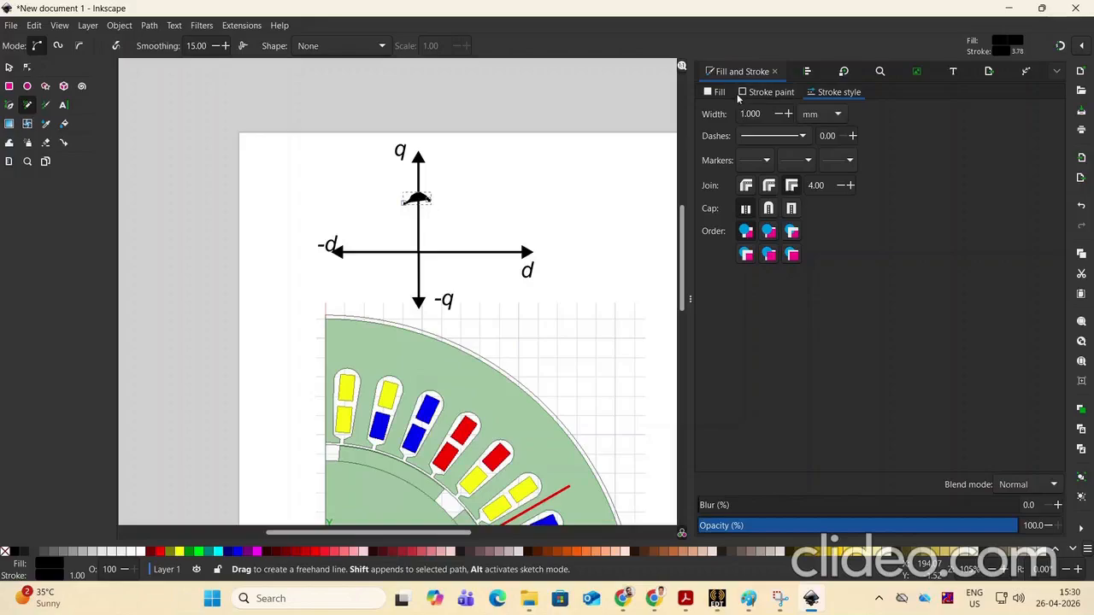
left_click(719, 93)
left_click(705, 109)
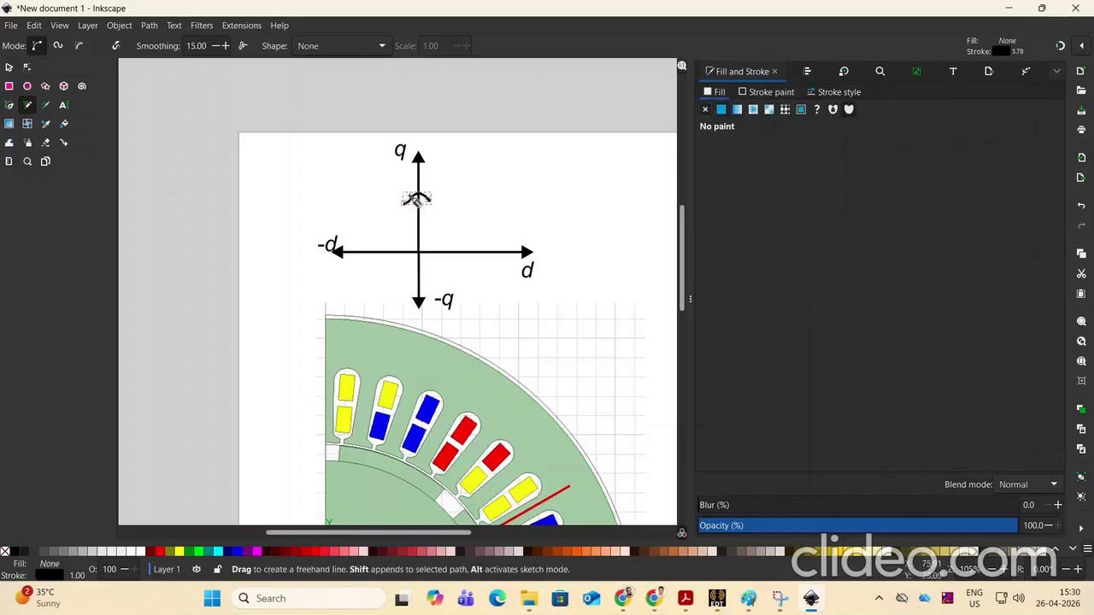
Draw a short freehand slanted stroke across the q axis below the existing arc and a small freehand arc across the d axis
scroll(428, 201, "up", 2)
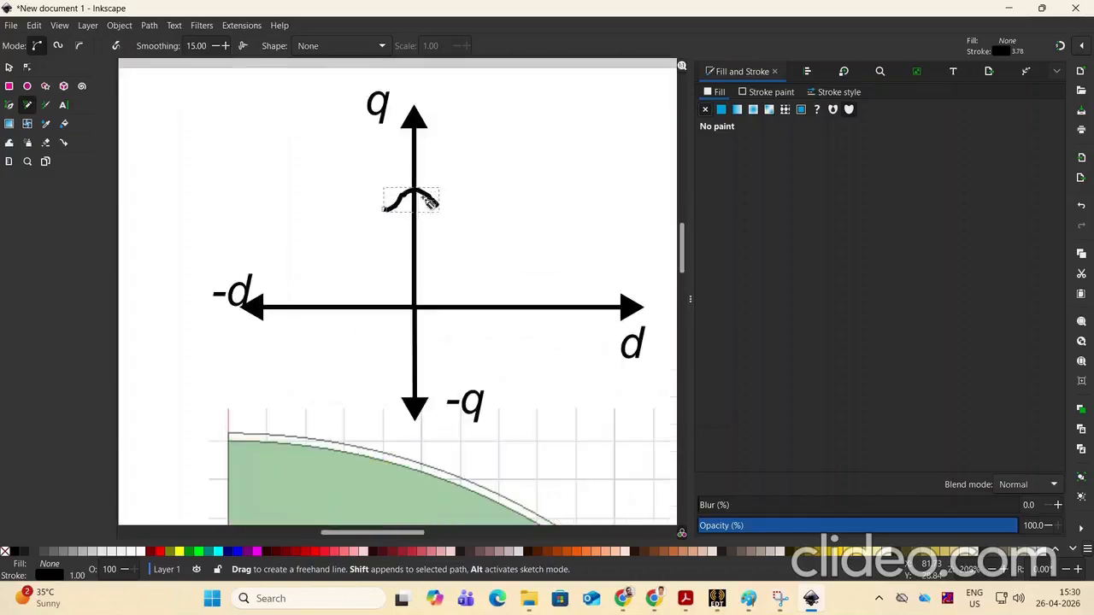
scroll(432, 201, "up", 1)
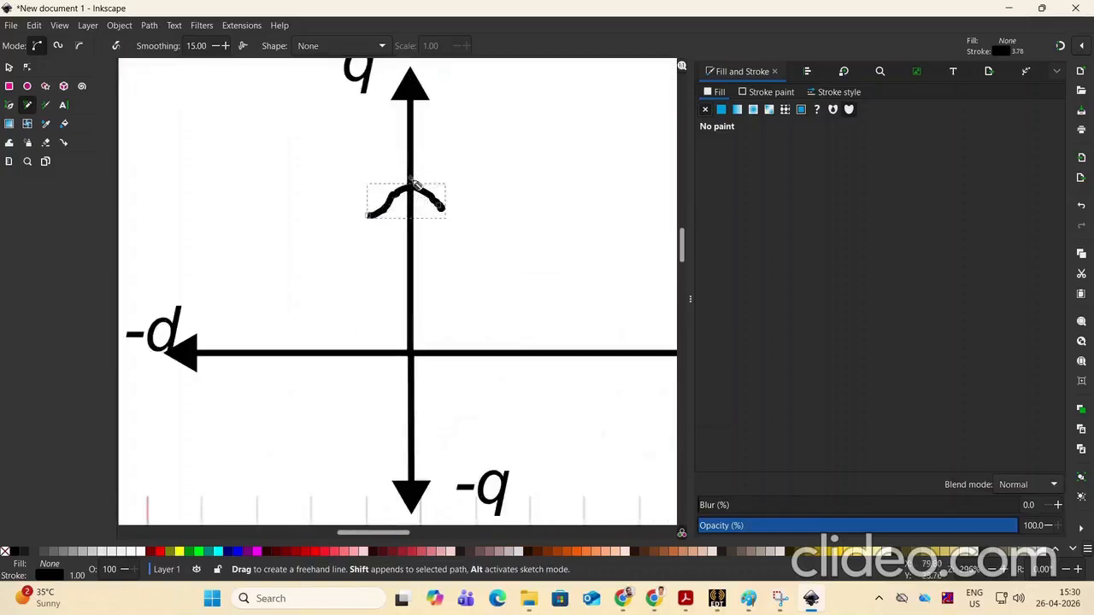
scroll(414, 190, "down", 2)
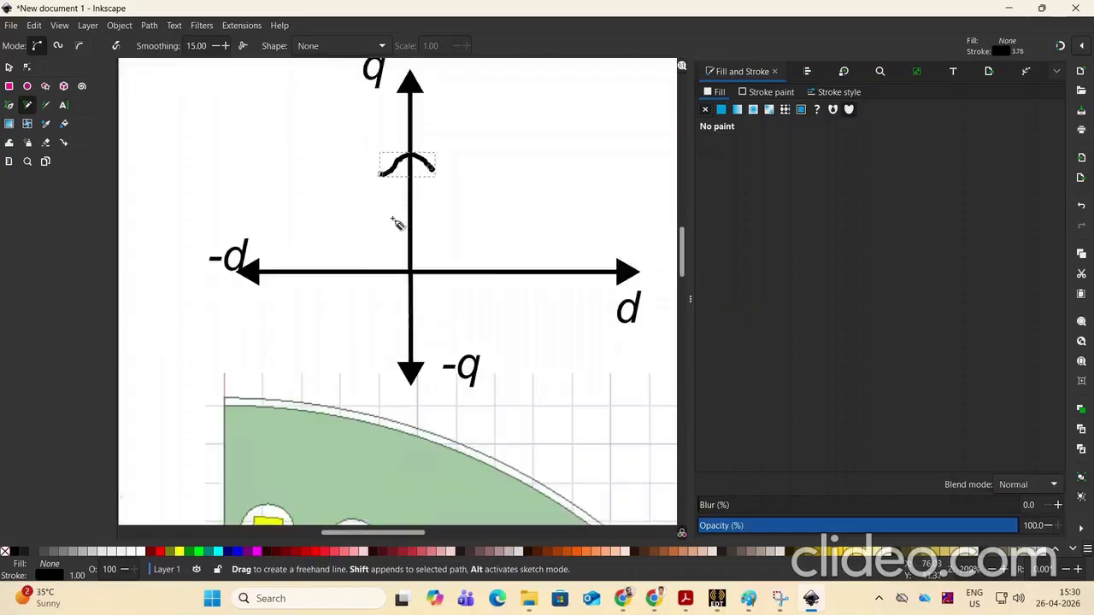
left_click_drag(393, 218, 435, 200)
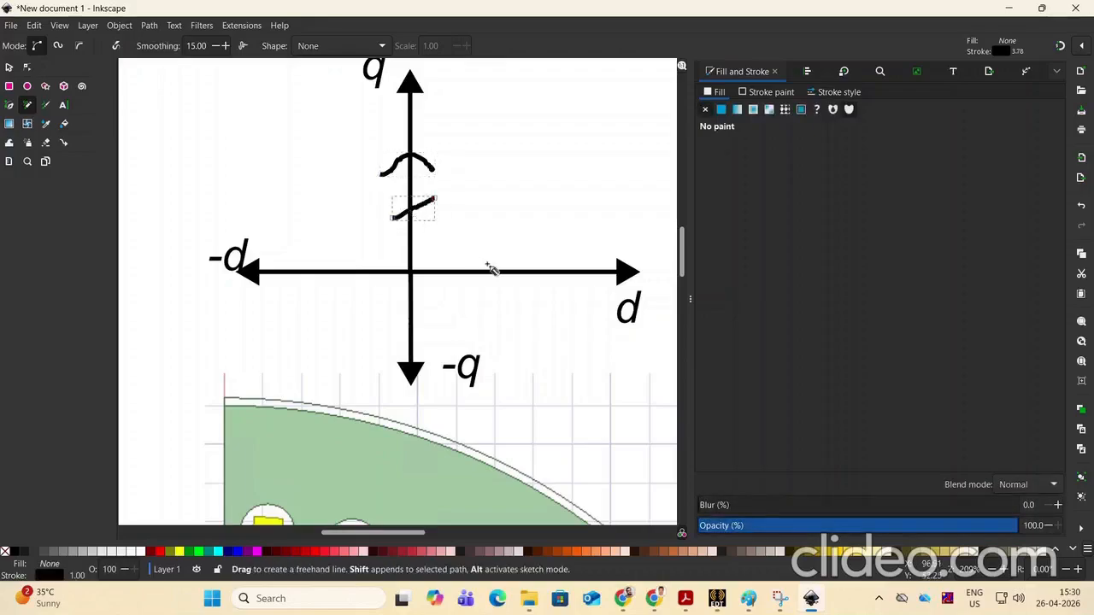
mouse_move(489, 260)
left_mouse_down()
mouse_move(501, 273)
mouse_move(490, 291)
left_mouse_up()
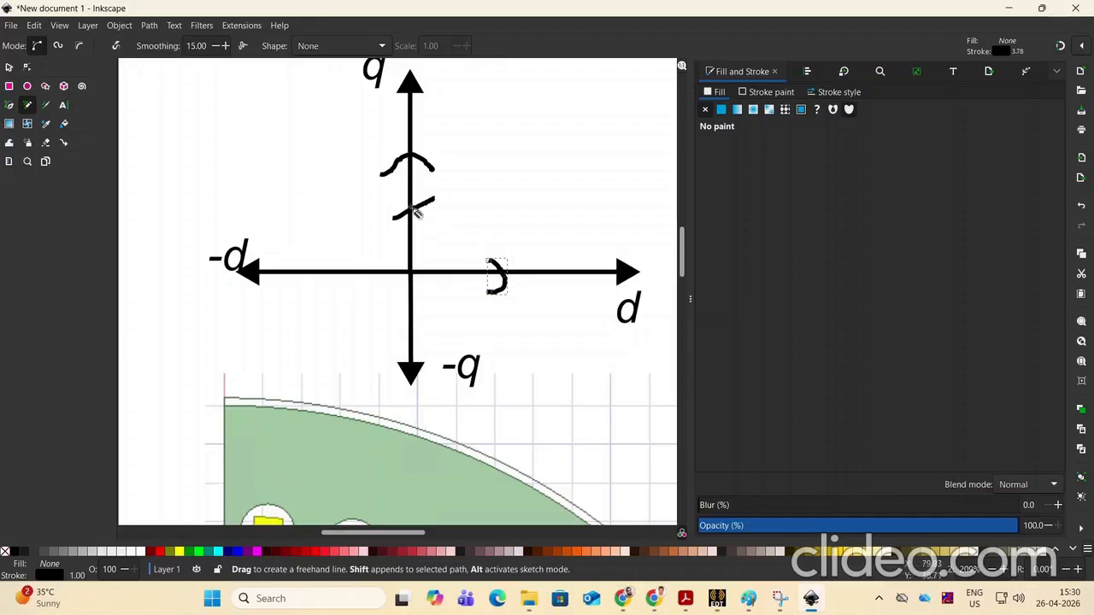
Draw freehand angle arcs on the motor from the red A-phase axis to the X axis, blue arrow to X axis, and red axis to blue arrow
scroll(415, 212, "down", 1)
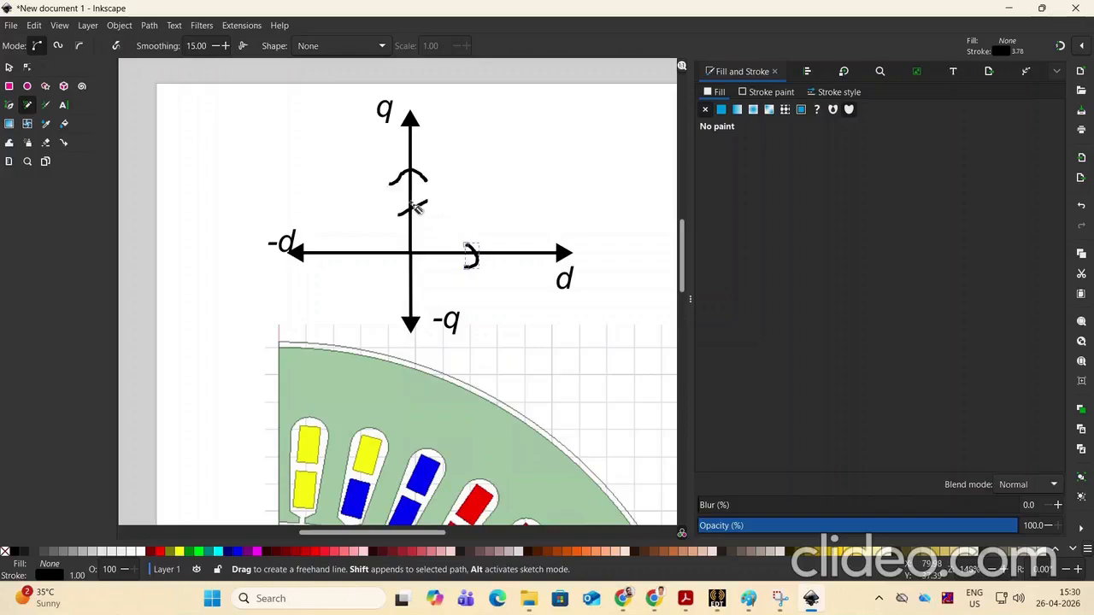
scroll(414, 208, "down", 10)
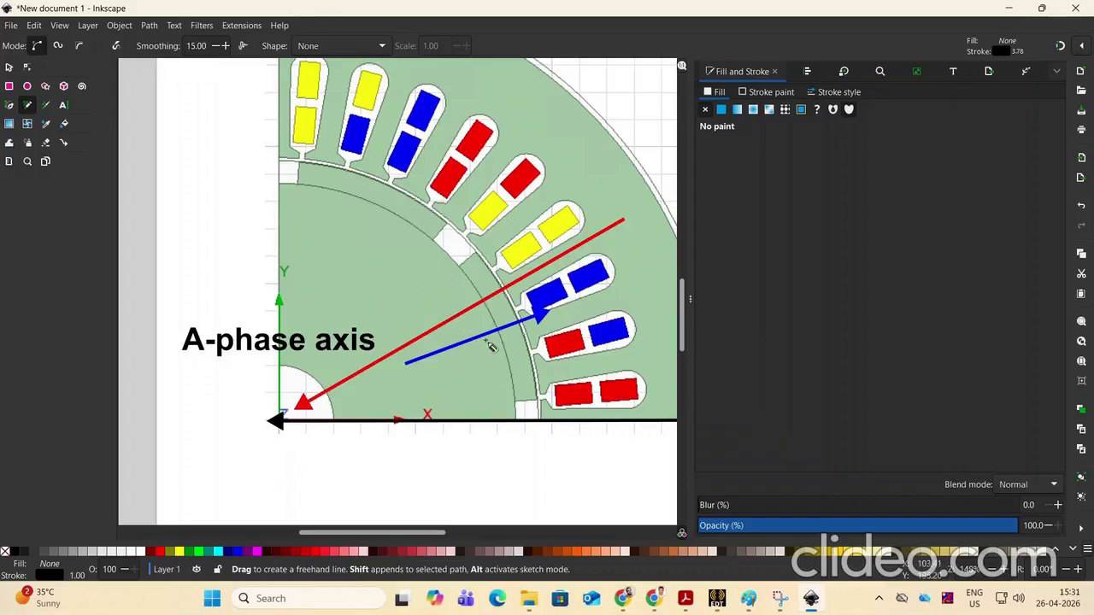
scroll(491, 345, "up", 1)
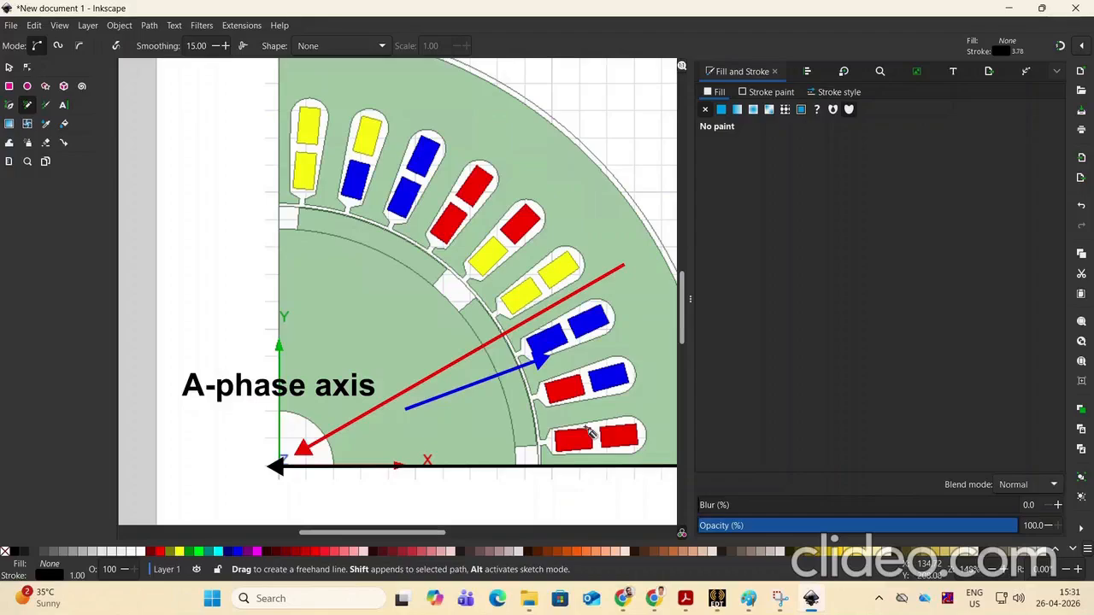
scroll(588, 431, "down", 2)
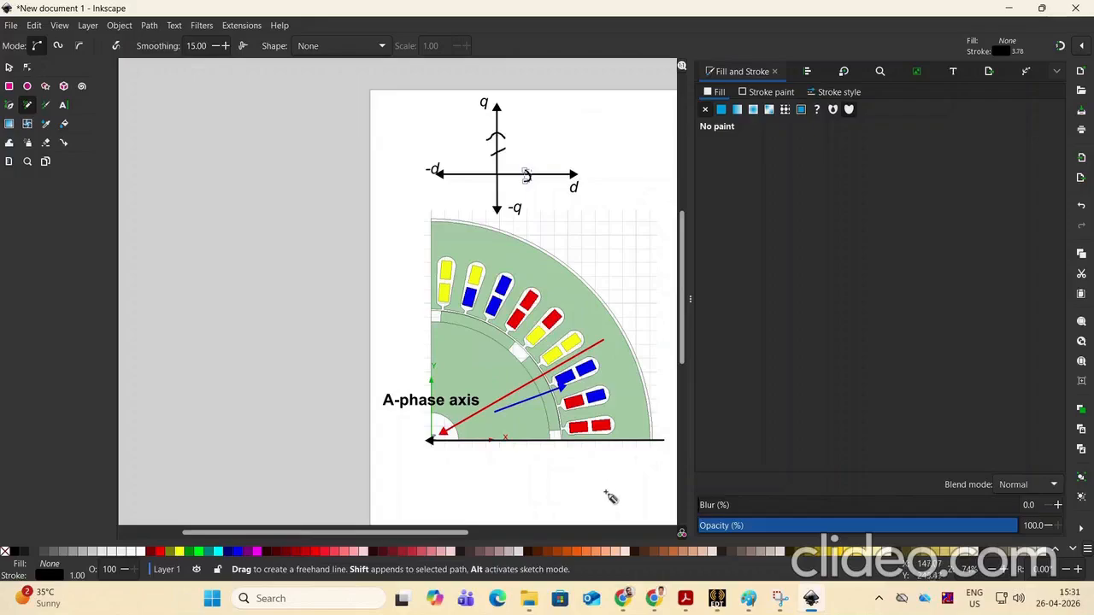
scroll(606, 496, "up", 1)
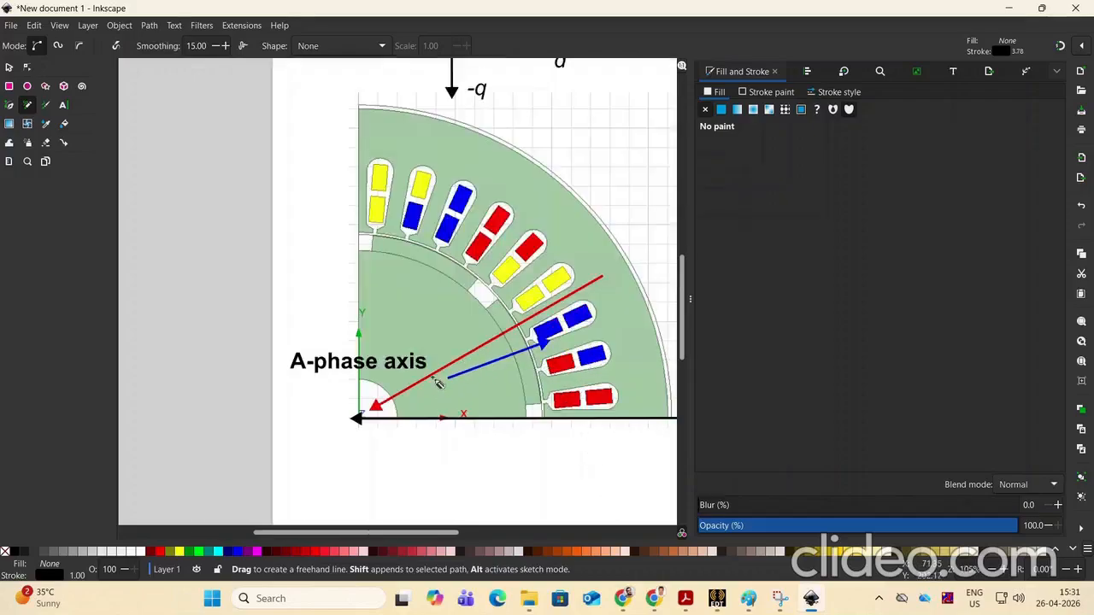
left_click_drag(435, 384, 439, 419)
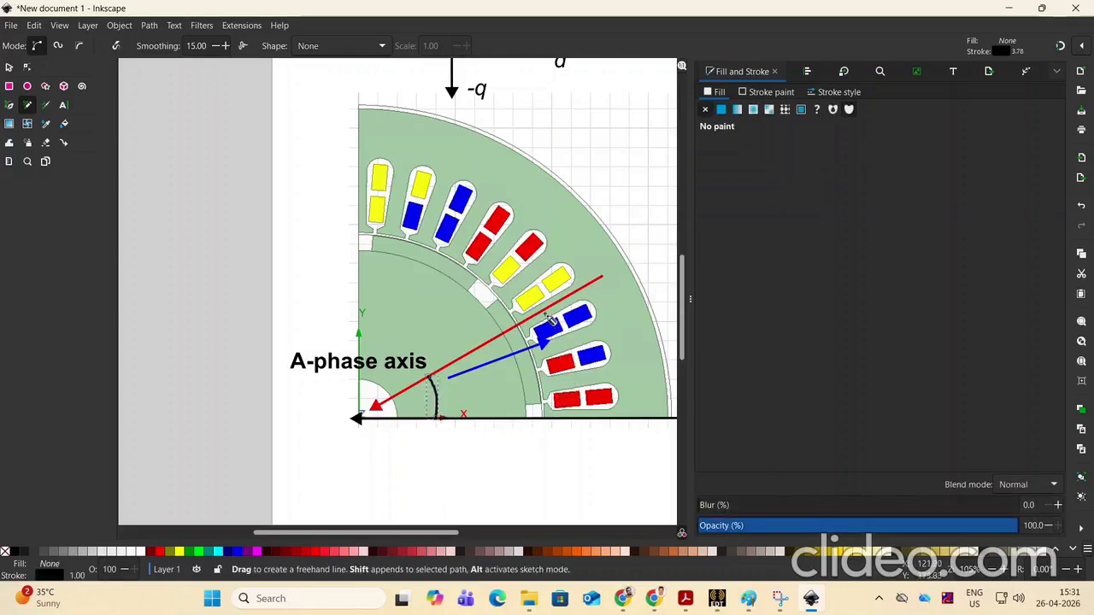
left_click_drag(500, 368, 509, 426)
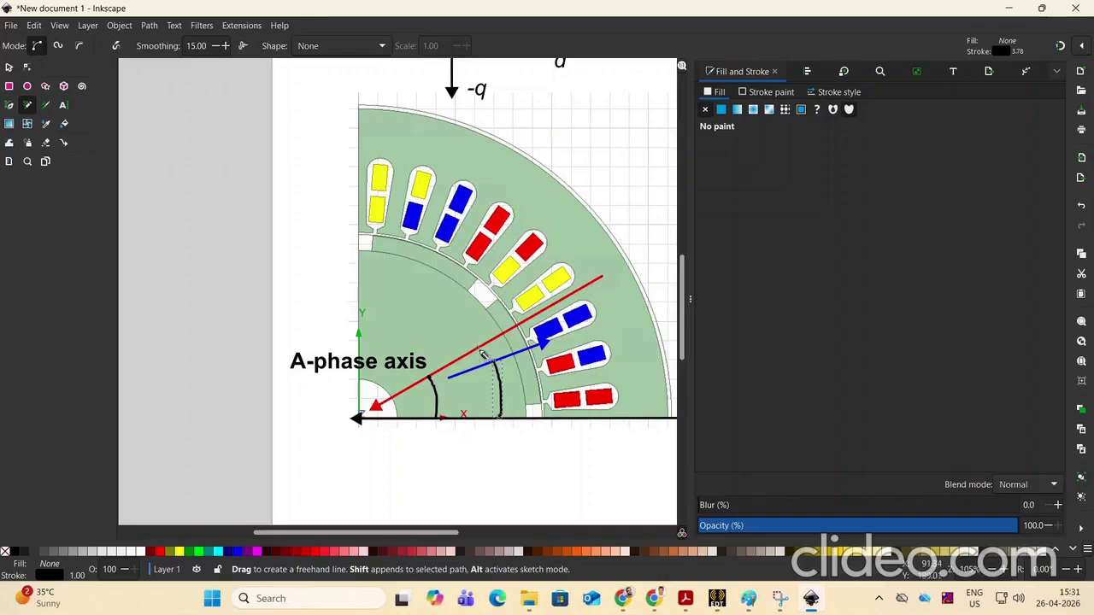
left_click_drag(469, 351, 475, 376)
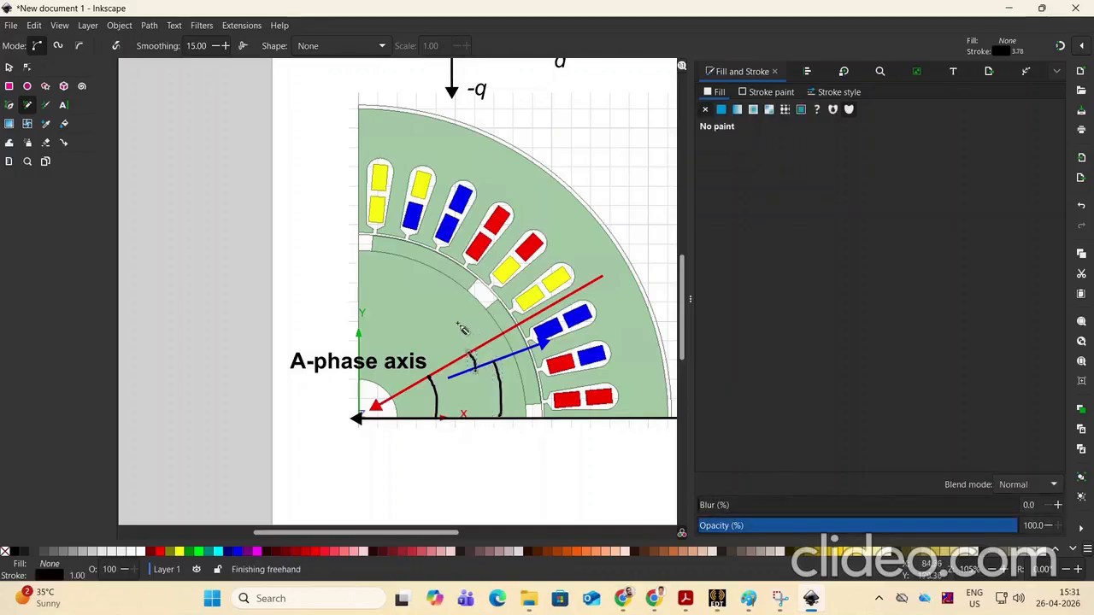
Handwrite 7.5° above the arc between the red A-phase axis and the blue arrow
mouse_move(443, 324)
left_mouse_down()
mouse_move(453, 326)
mouse_move(449, 347)
mouse_move(473, 336)
mouse_move(474, 352)
mouse_move(475, 327)
mouse_move(504, 332)
left_mouse_up()
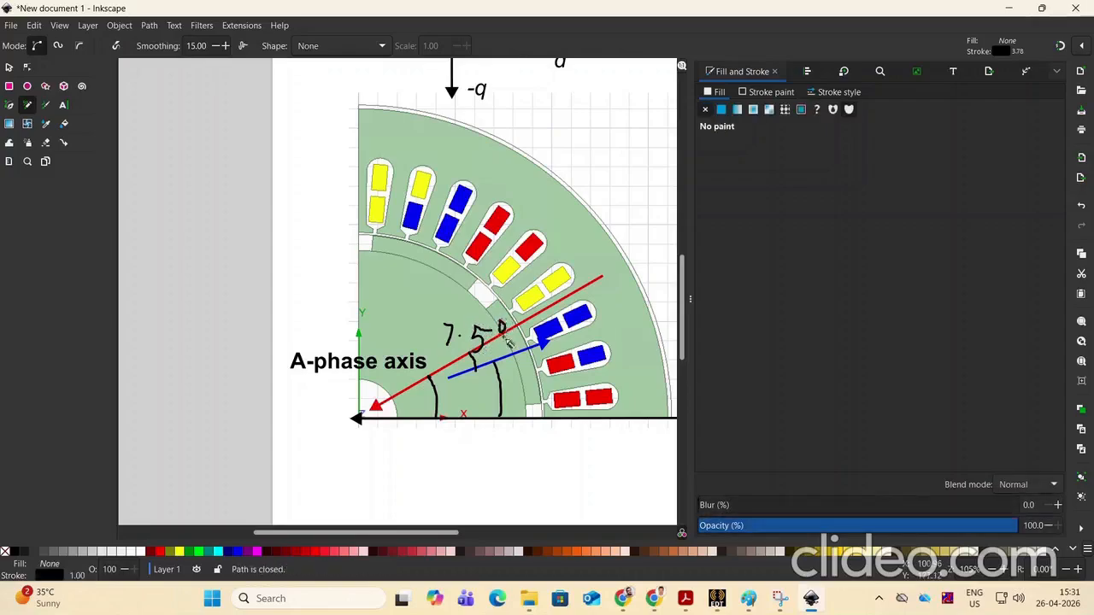
mouse_move(528, 600)
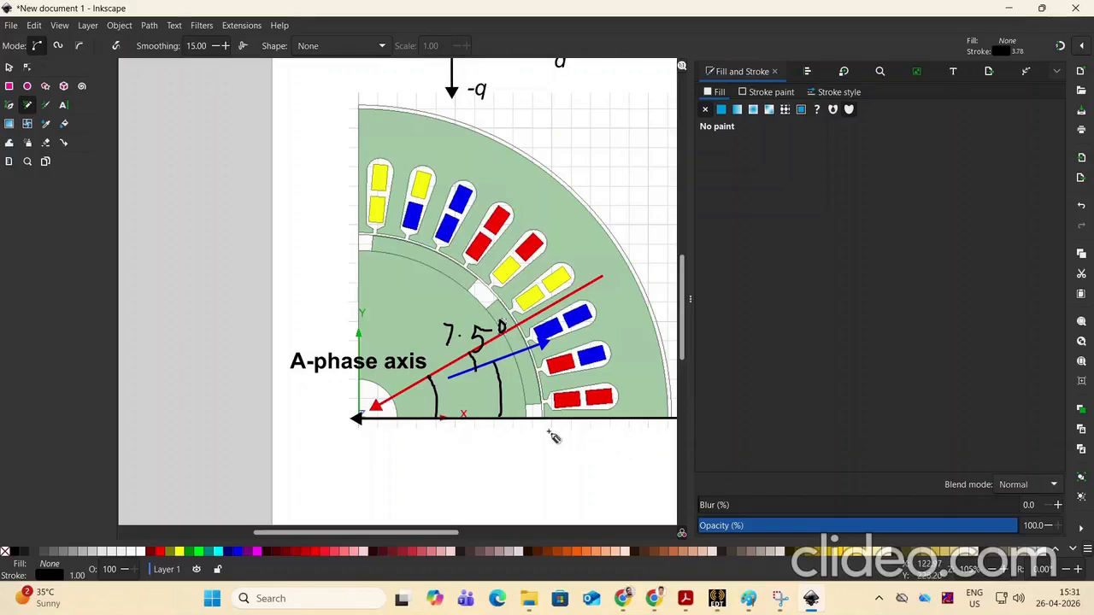
scroll(554, 438, "down", 1)
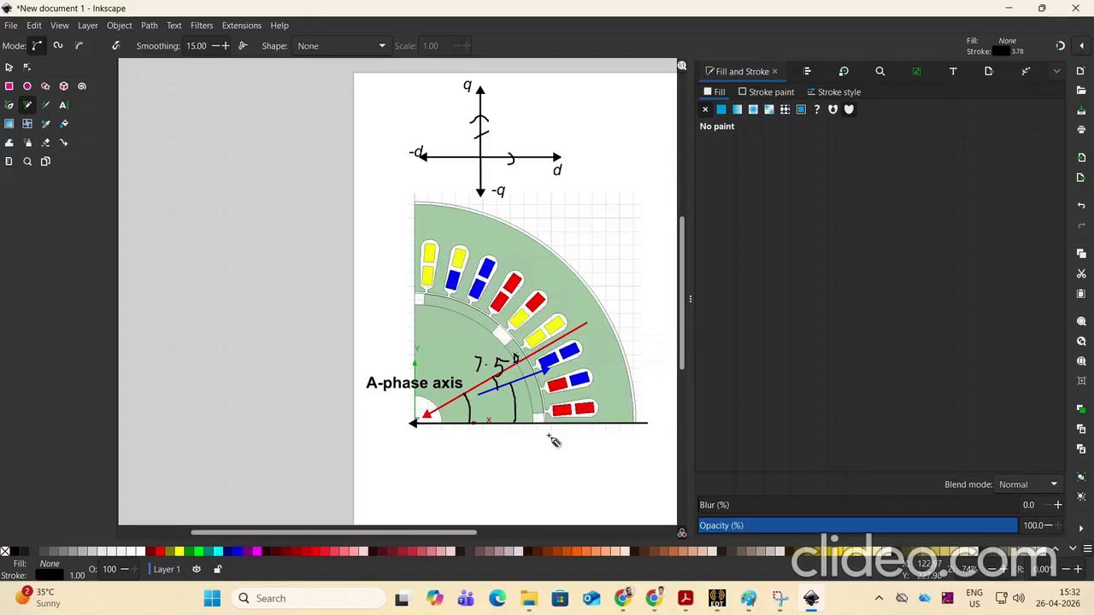
Switch to Ansys Electronics Desktop and set the alignment variable of Maxwell2DDesign2 to 7.5 deg
left_click(718, 603)
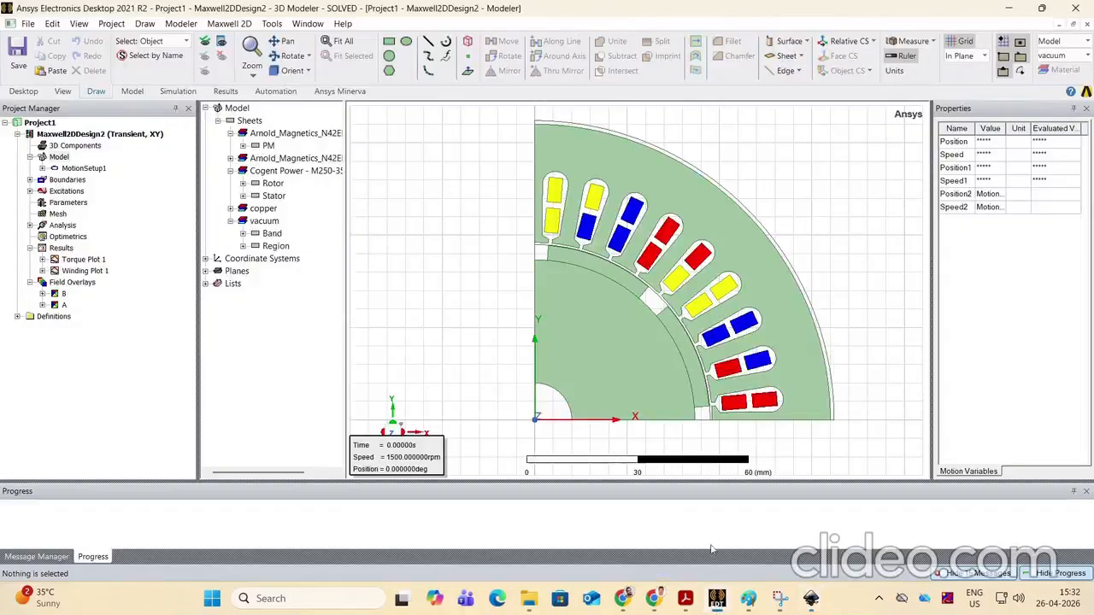
double_click(81, 170)
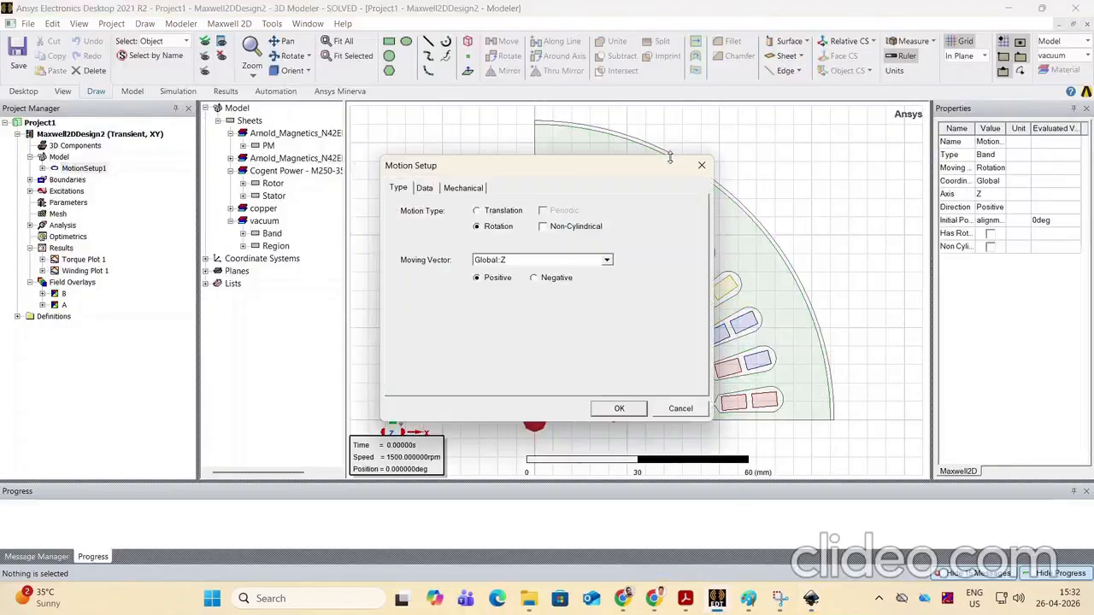
left_click(702, 166)
left_click(51, 137)
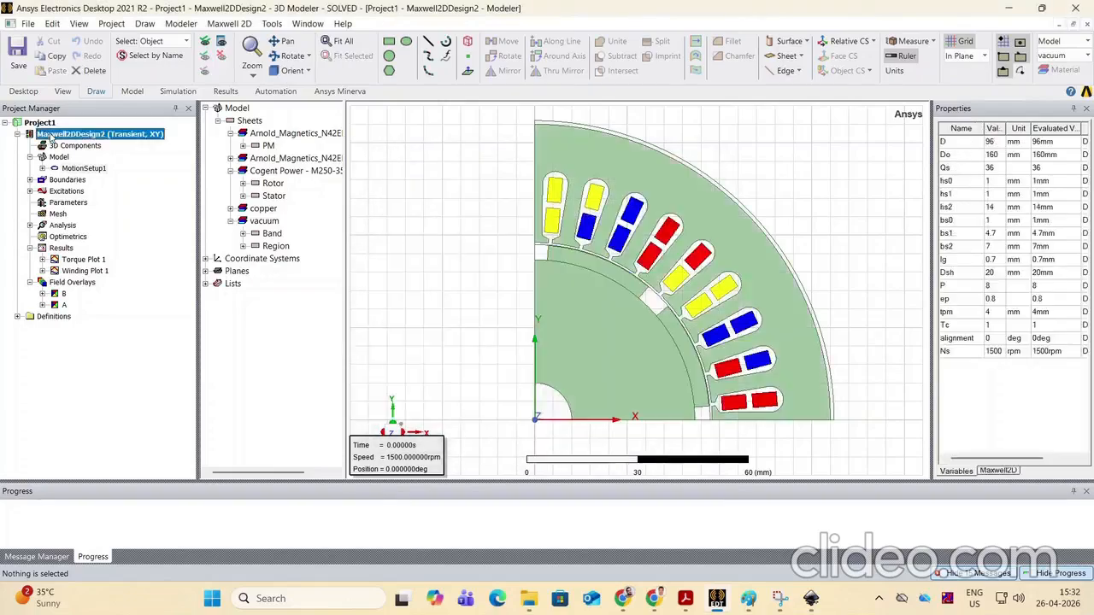
left_click(989, 339)
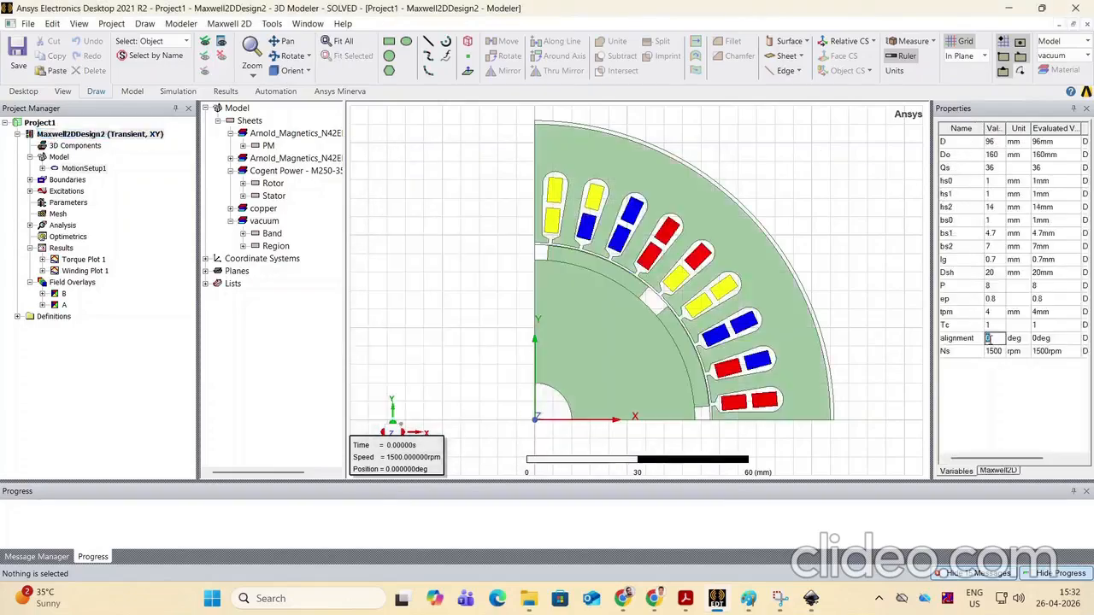
type("7.5")
key("Tab")
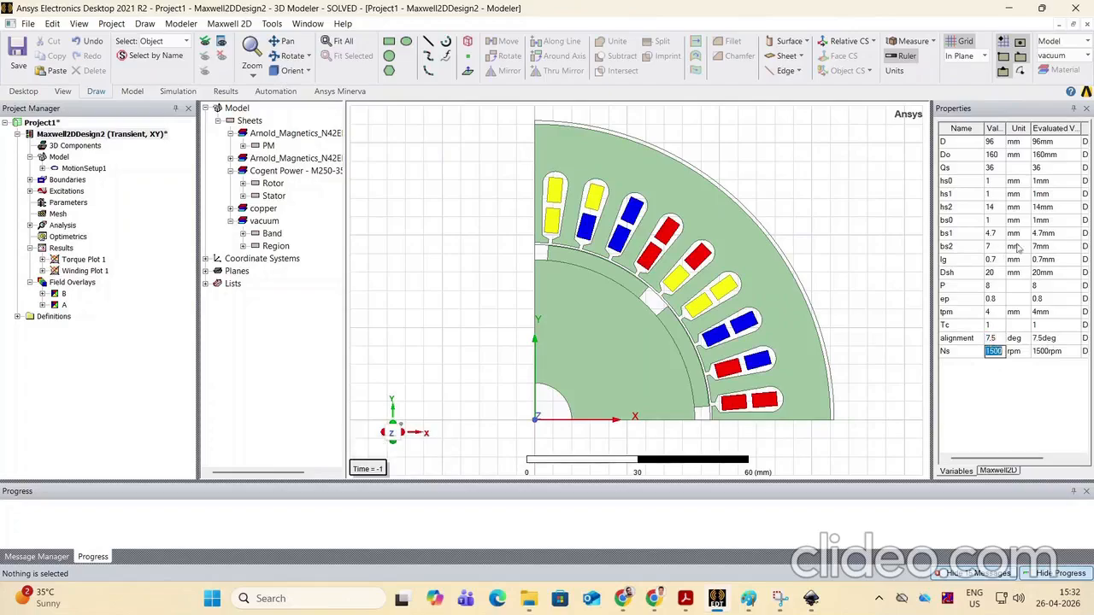
left_click(904, 369)
Enter Iph*sqrt(2)*sin(2*pi*100*Time) as the PhaseA winding current and copy the expression
left_click(30, 158)
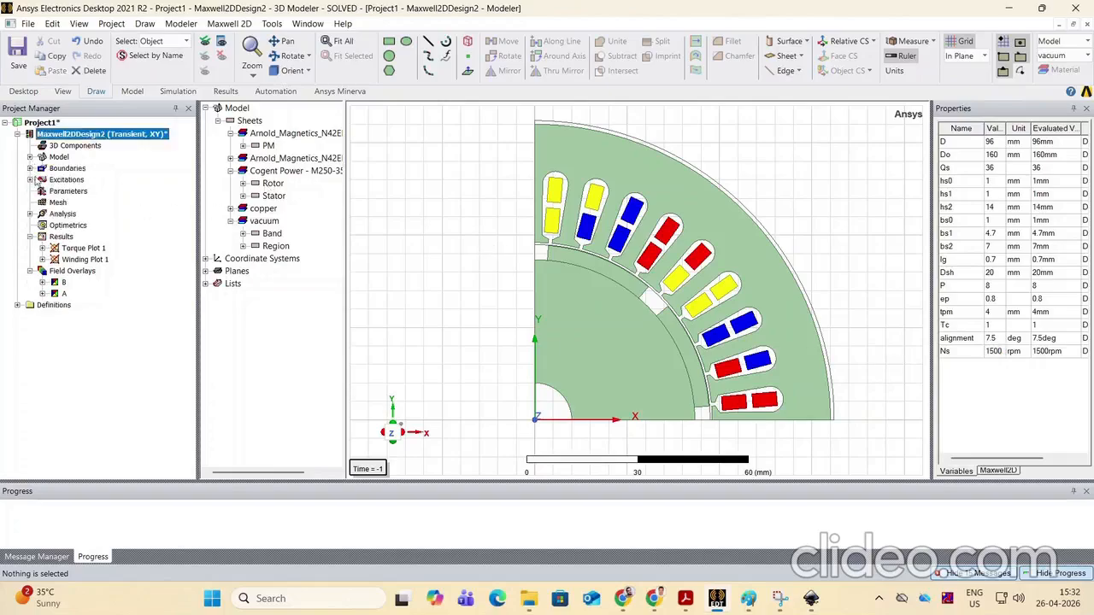
left_click(30, 179)
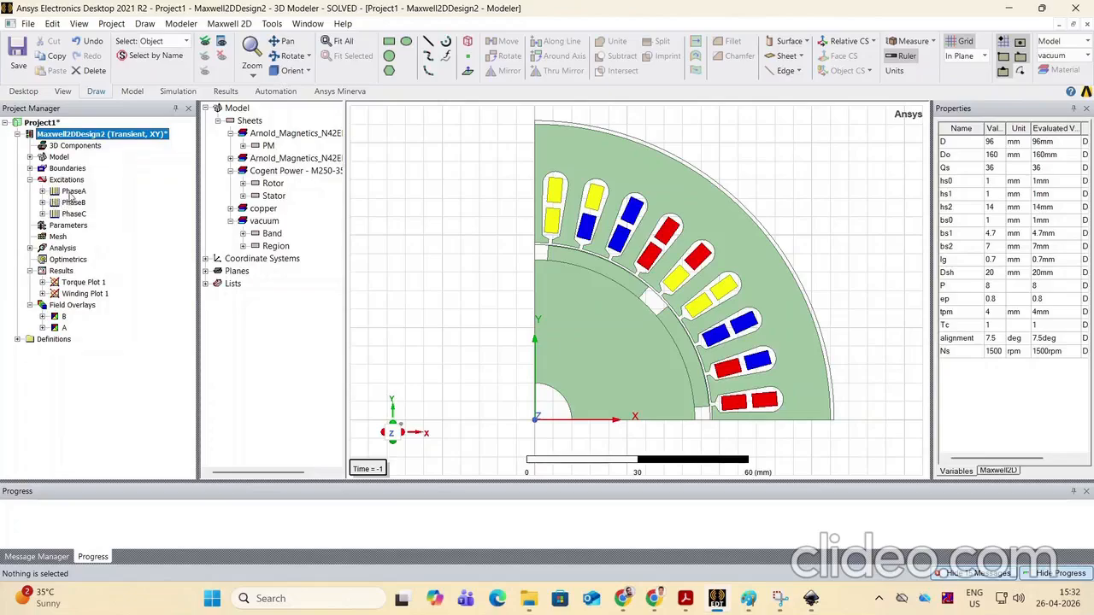
double_click(72, 193)
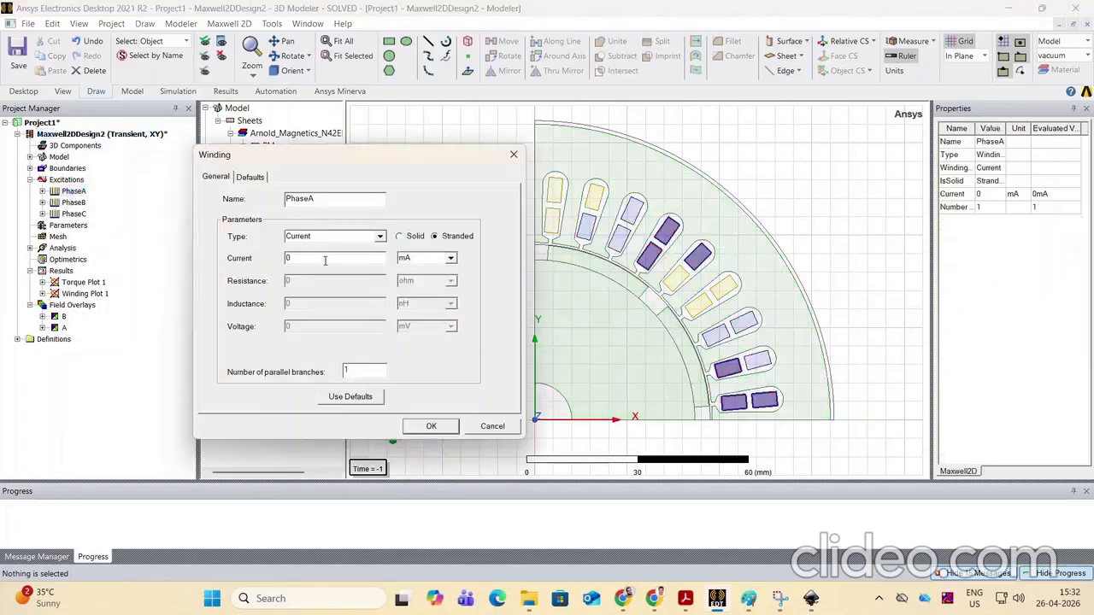
left_click_drag(320, 259, 254, 266)
key("BackSpace")
type("Iph")
type("*sq")
type("2")
type("*sin")
type("()")
type("2")
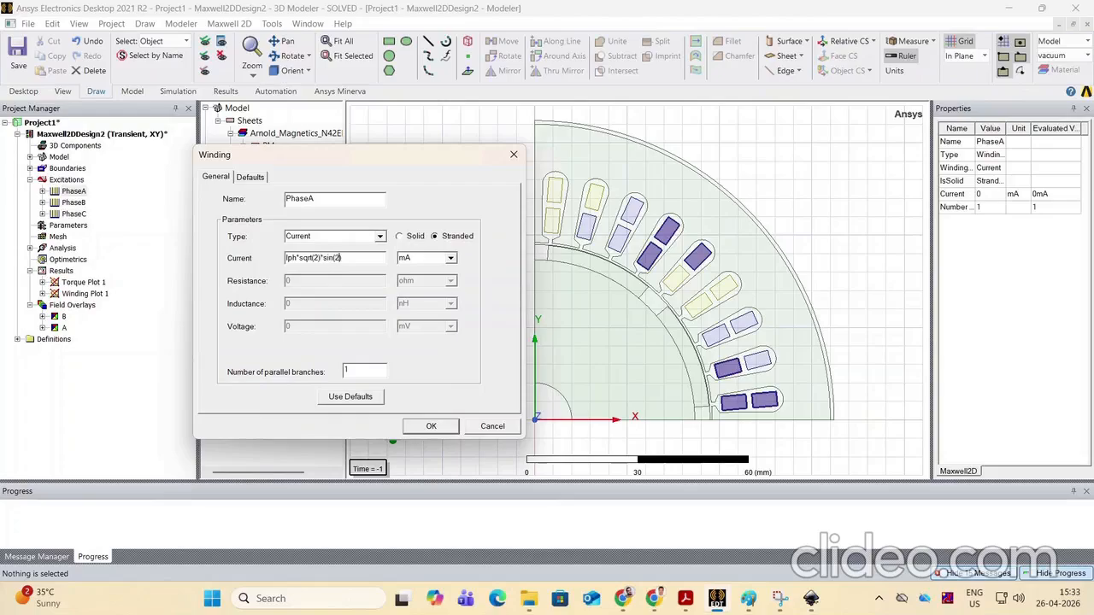
type("*pi*100*Time")
key("ctrl+a")
key("ctrl+c")
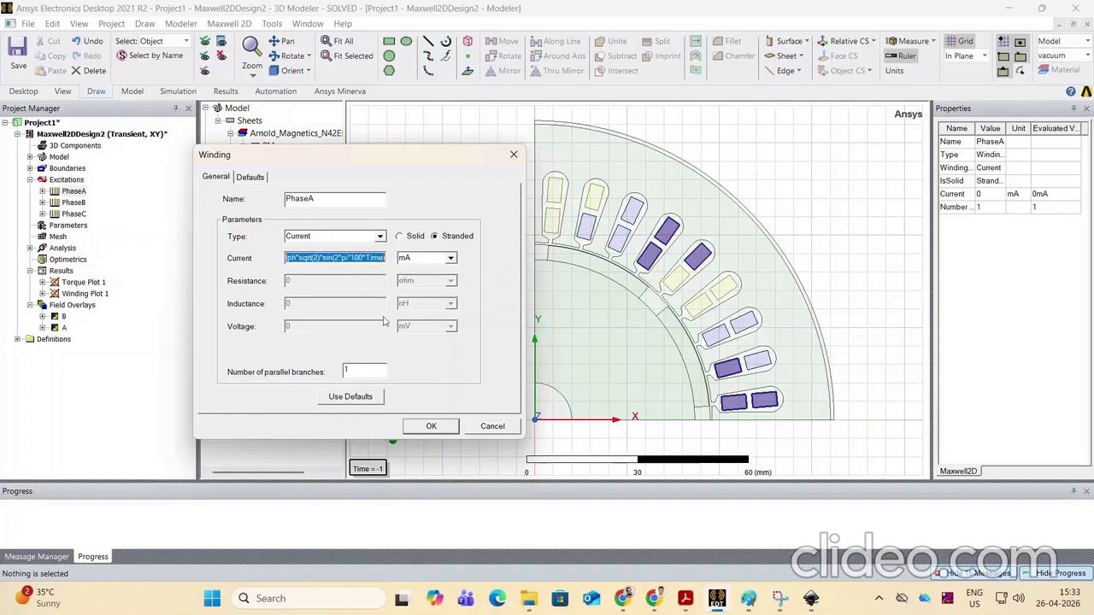
Apply the PhaseA winding settings and define the new current variable Iph as 10 A
left_click(424, 427)
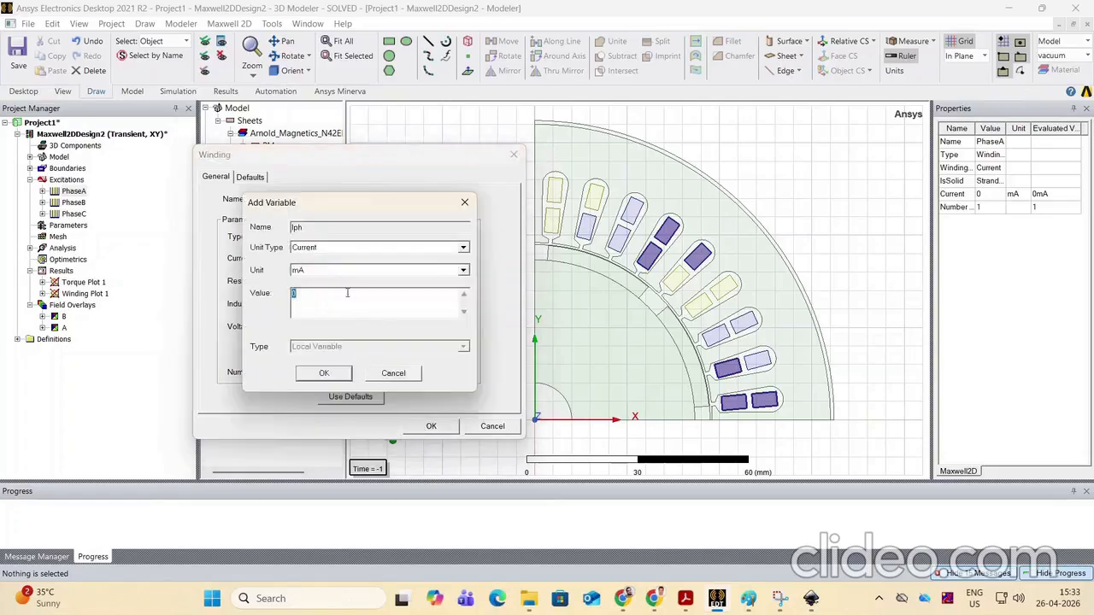
left_click(321, 272)
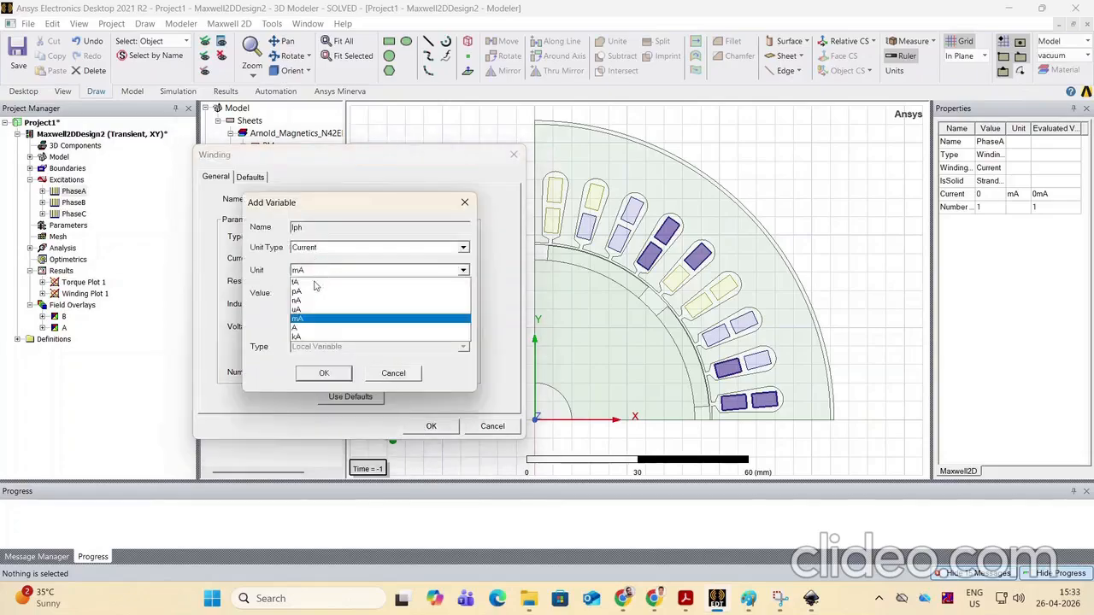
left_click(312, 332)
double_click(308, 297)
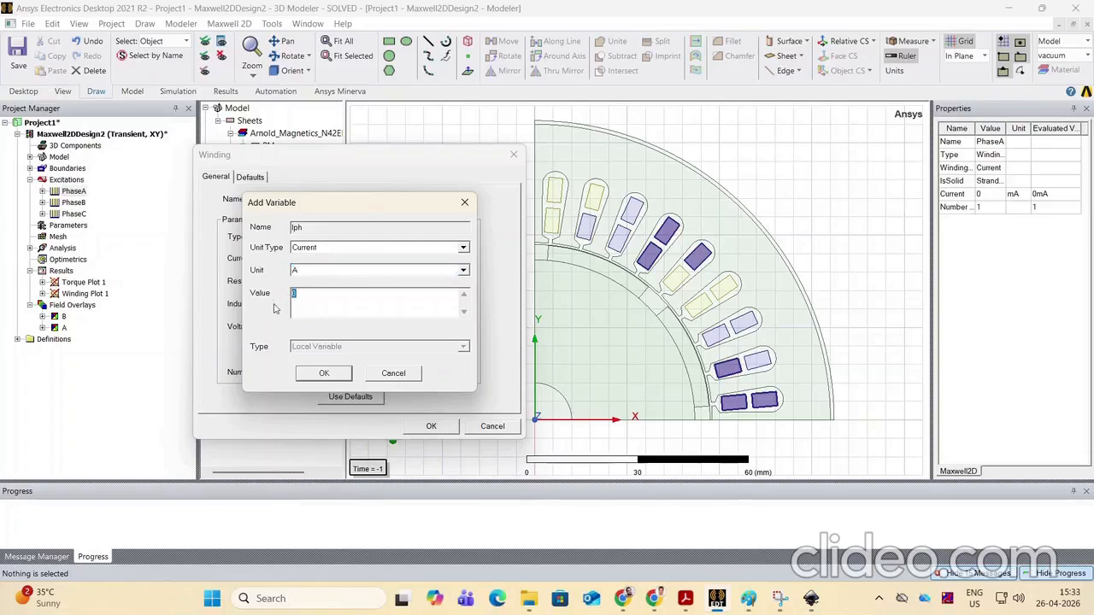
type("10")
left_click(323, 374)
key("Return")
Set the PhaseB winding current to Iph*sqrt(2)*sin(2*pi*100*Time-2*pi/3)
double_click(70, 202)
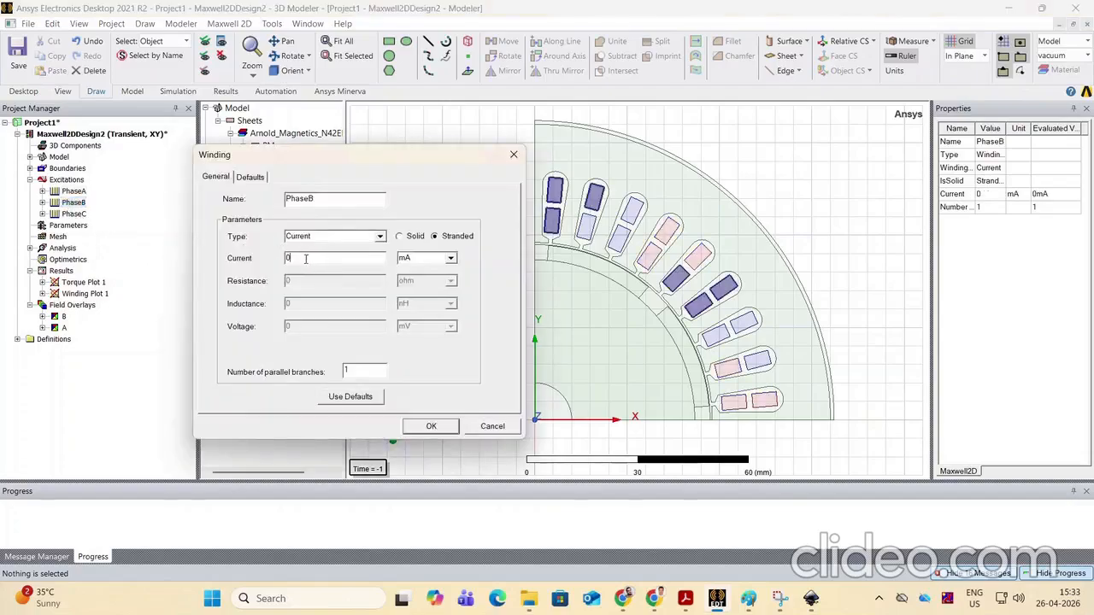
left_click_drag(308, 259, 258, 264)
key("ctrl+v")
type("-2*pi/3")
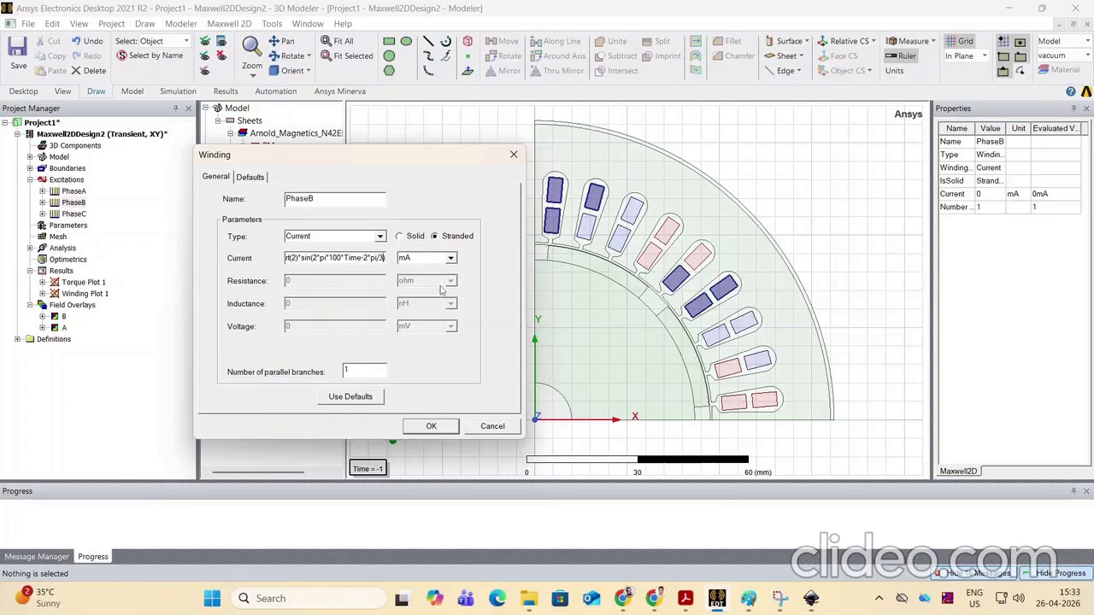
left_click(431, 425)
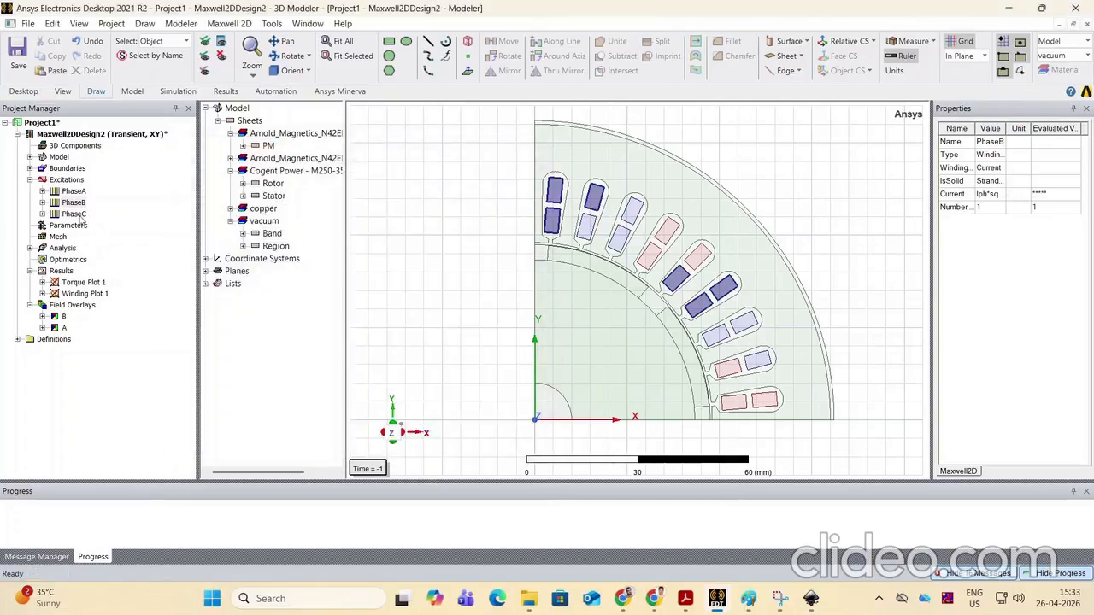
Set the PhaseC winding current to Iph*sqrt(2)*sin(2*pi*100*Time+2*pi/3) and apply the winding settings
double_click(72, 213)
double_click(319, 254)
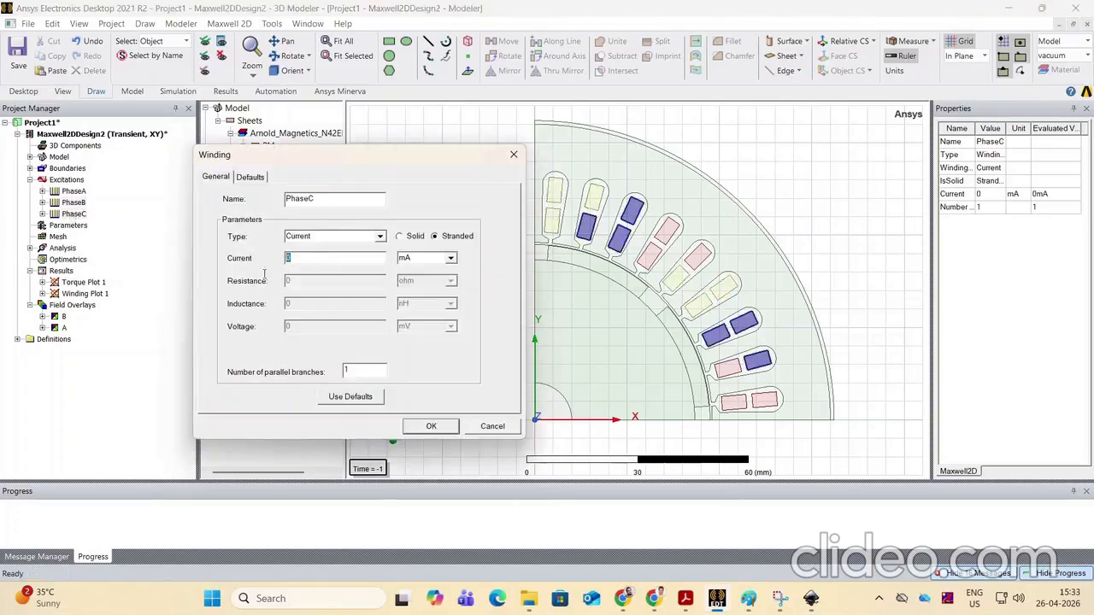
key("ctrl+v")
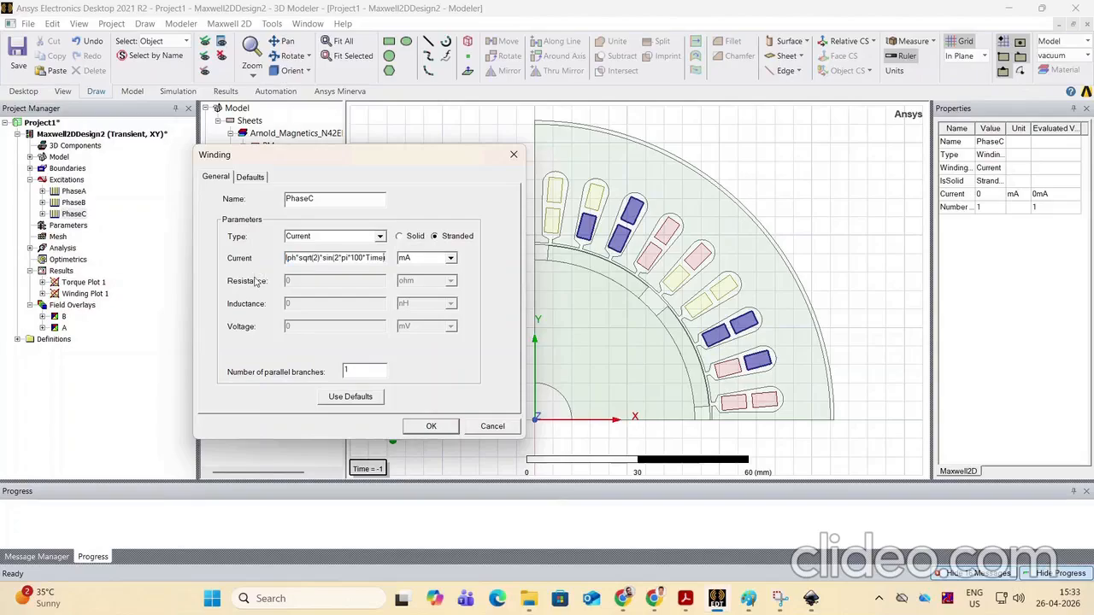
key("Left")
type("+2")
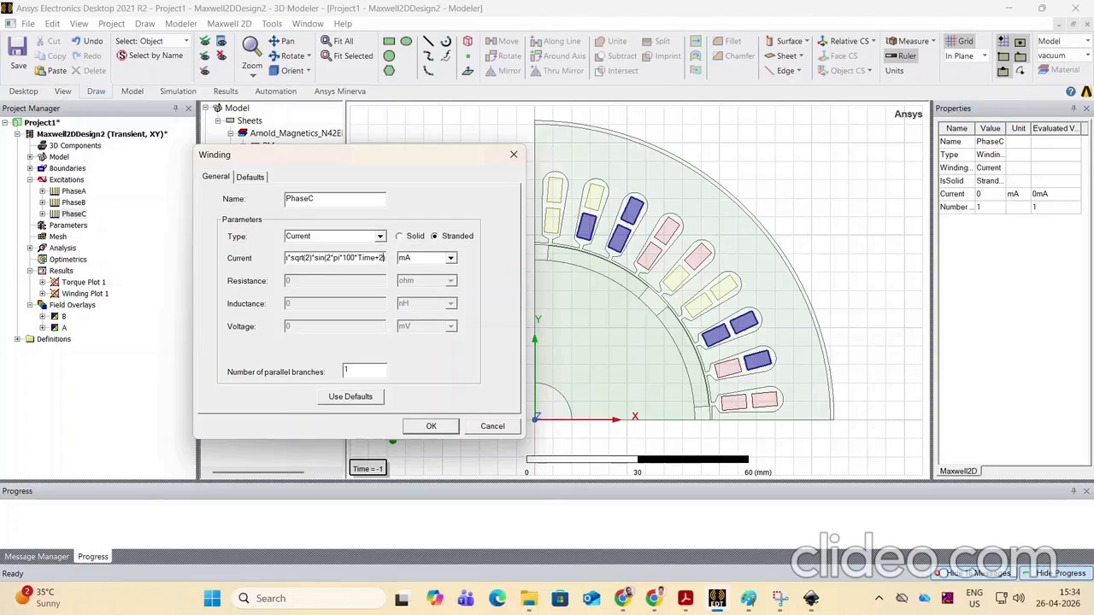
type("*pi/3")
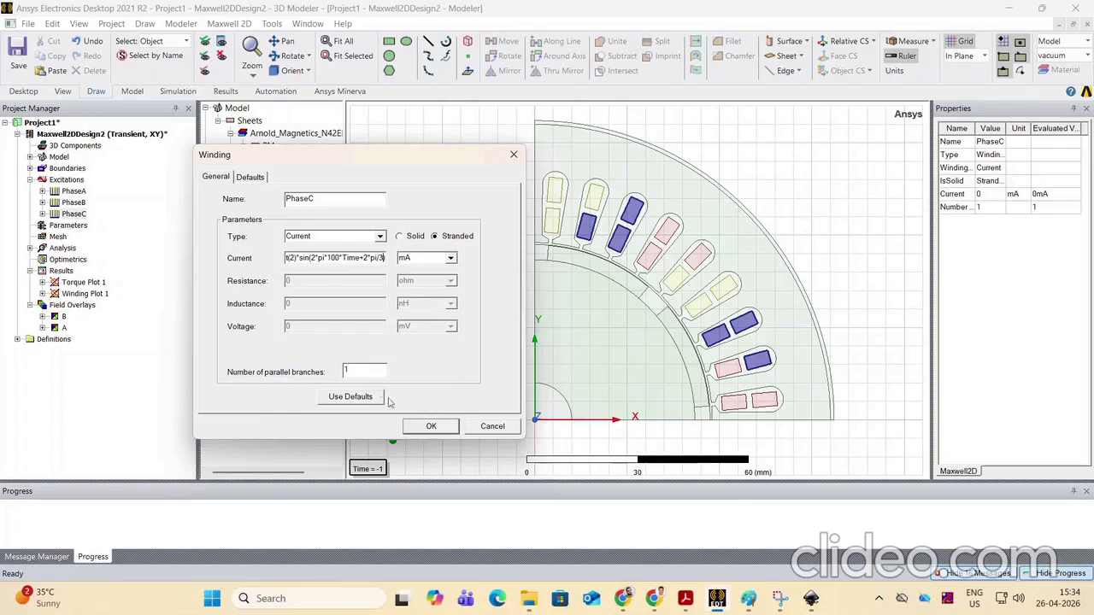
left_click(422, 428)
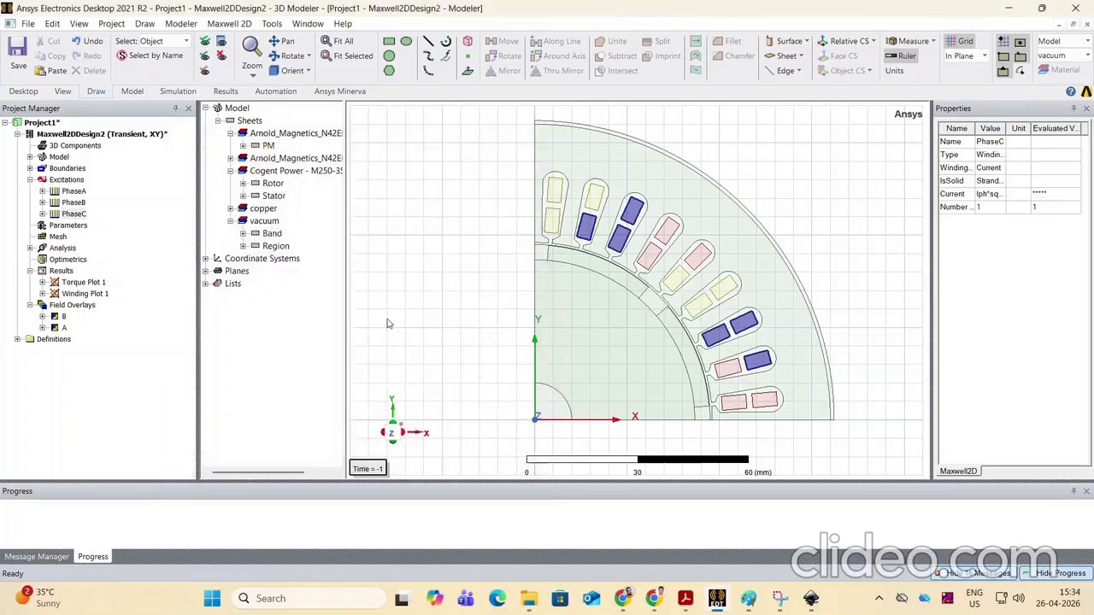
Clear the selection and save the project, accepting deletion of the invalid solution data
left_click(418, 328)
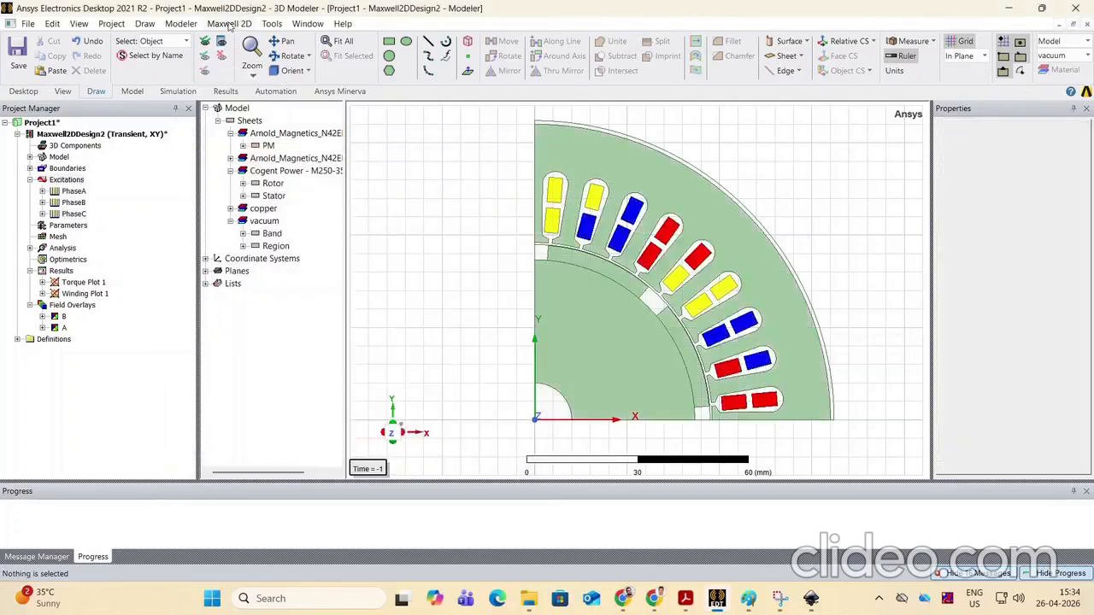
left_click(18, 55)
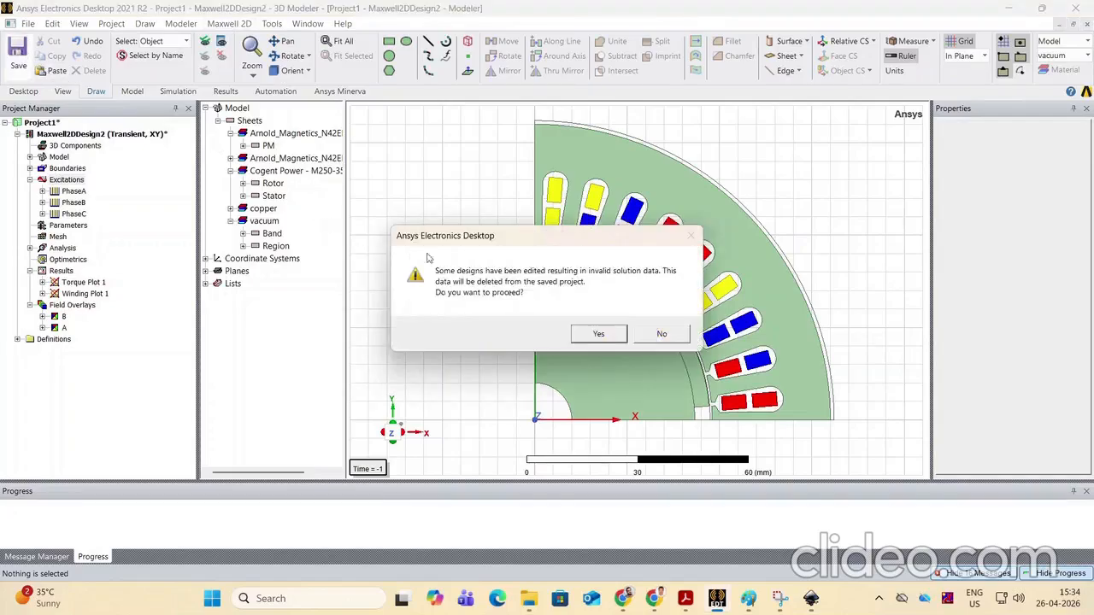
left_click(595, 335)
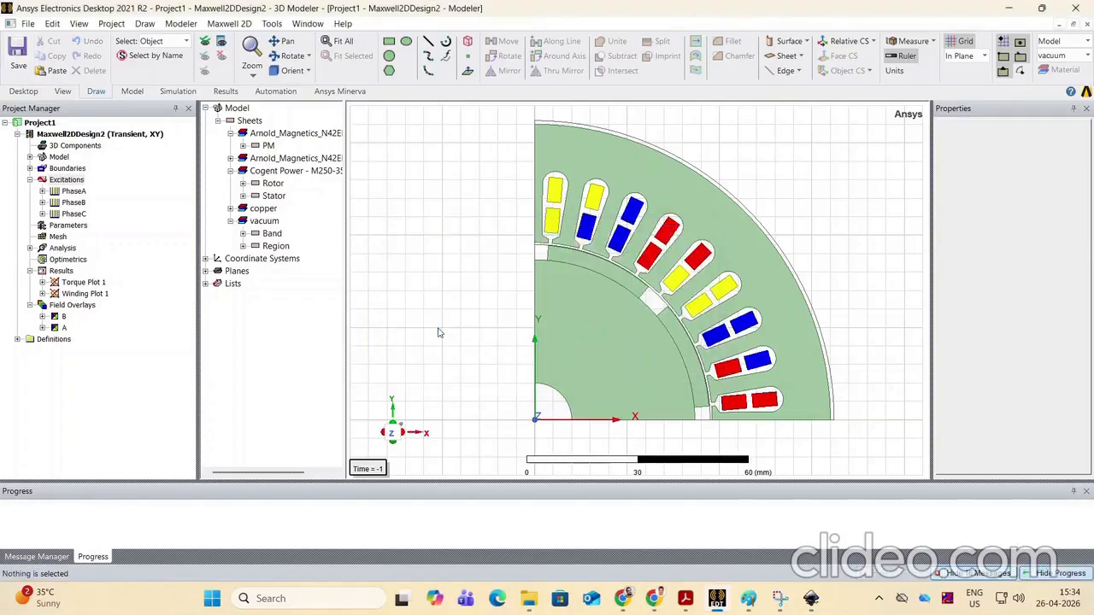
Run the validation check on Maxwell2DDesign2 and analyze all of its setups
left_click(229, 23)
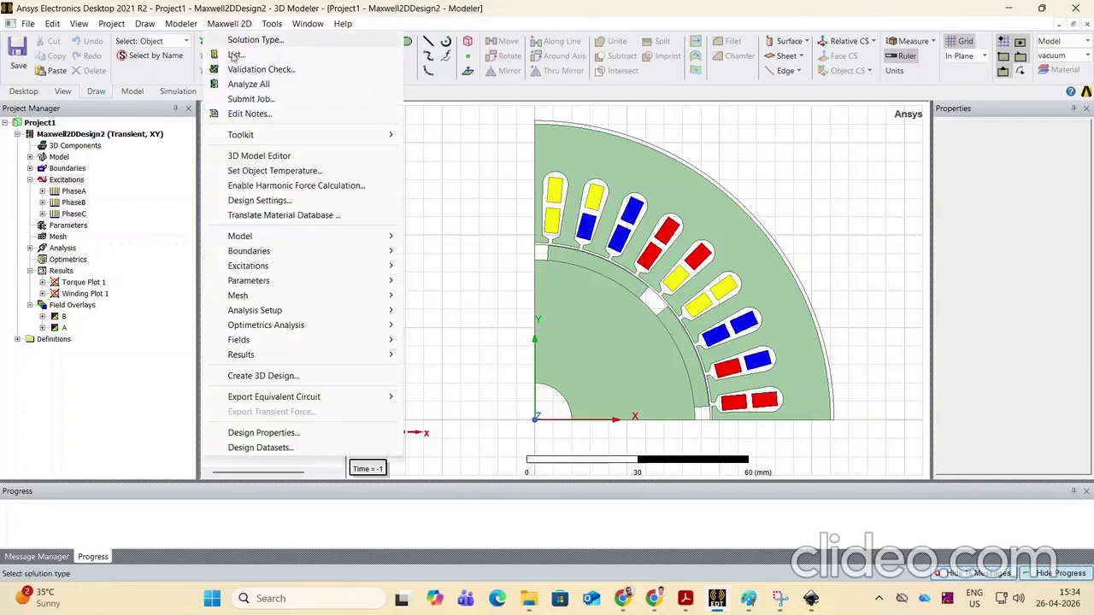
left_click(239, 69)
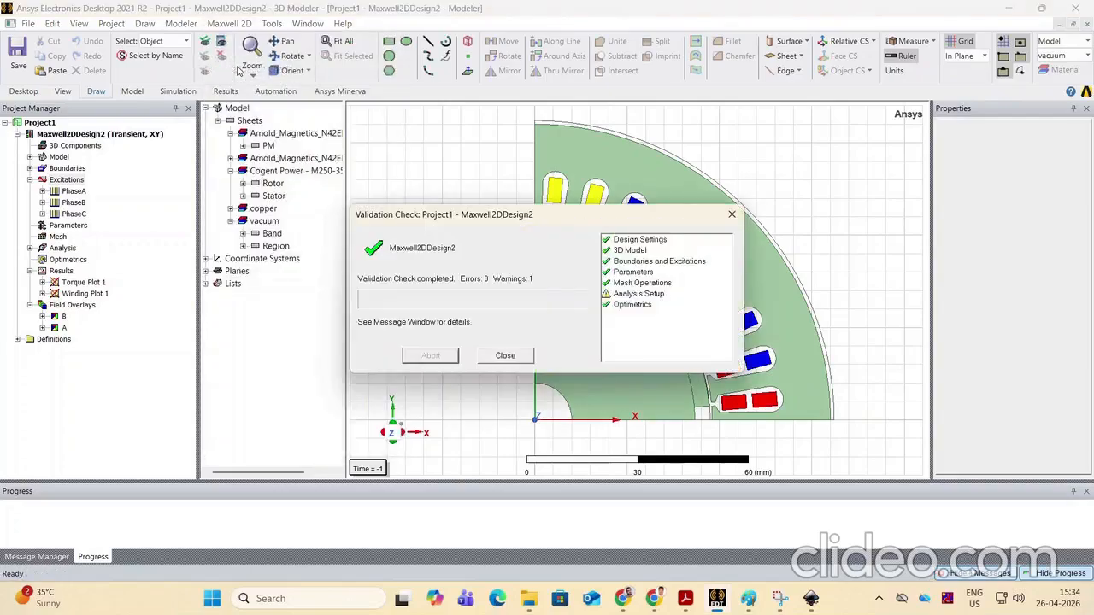
left_click(510, 354)
left_click(229, 23)
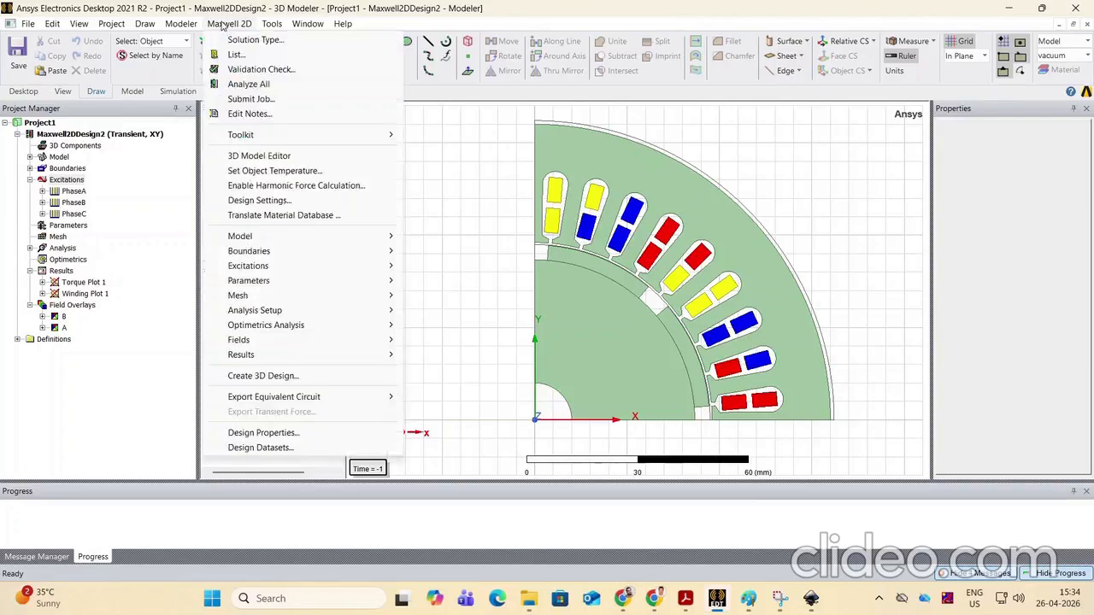
left_click(245, 83)
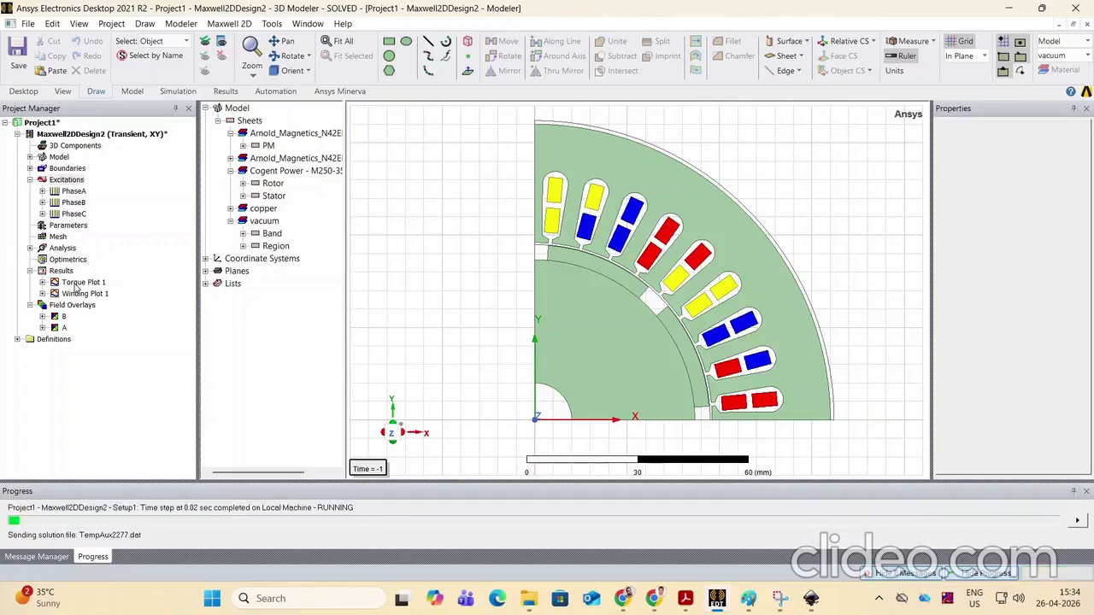
Examine the torque curve in Torque Plot 1 and the peaks of the phase induced voltages in Winding Plot 1
double_click(76, 284)
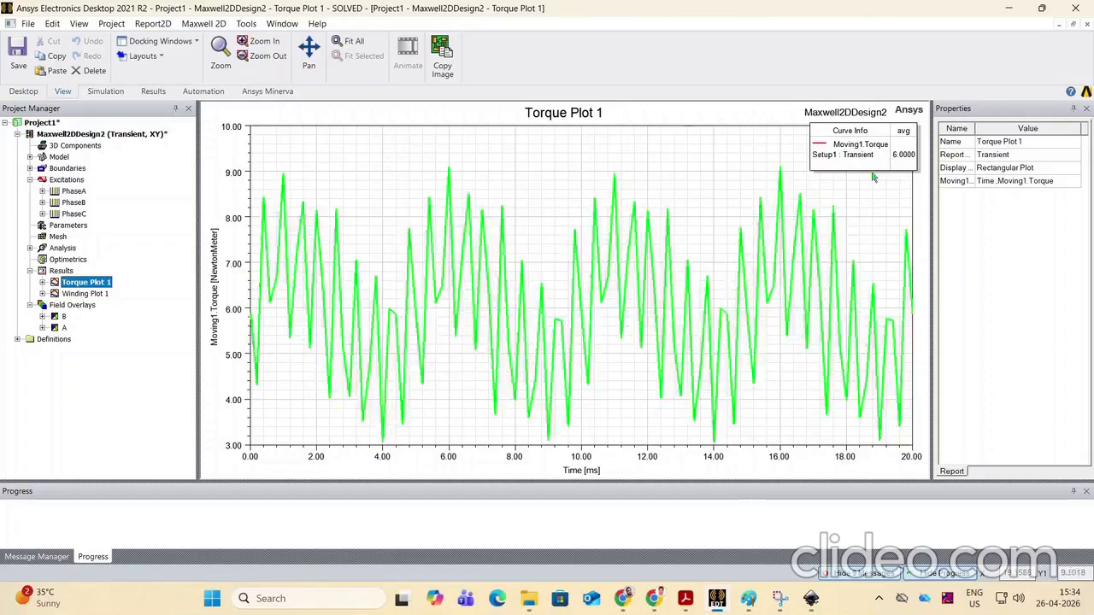
double_click(75, 294)
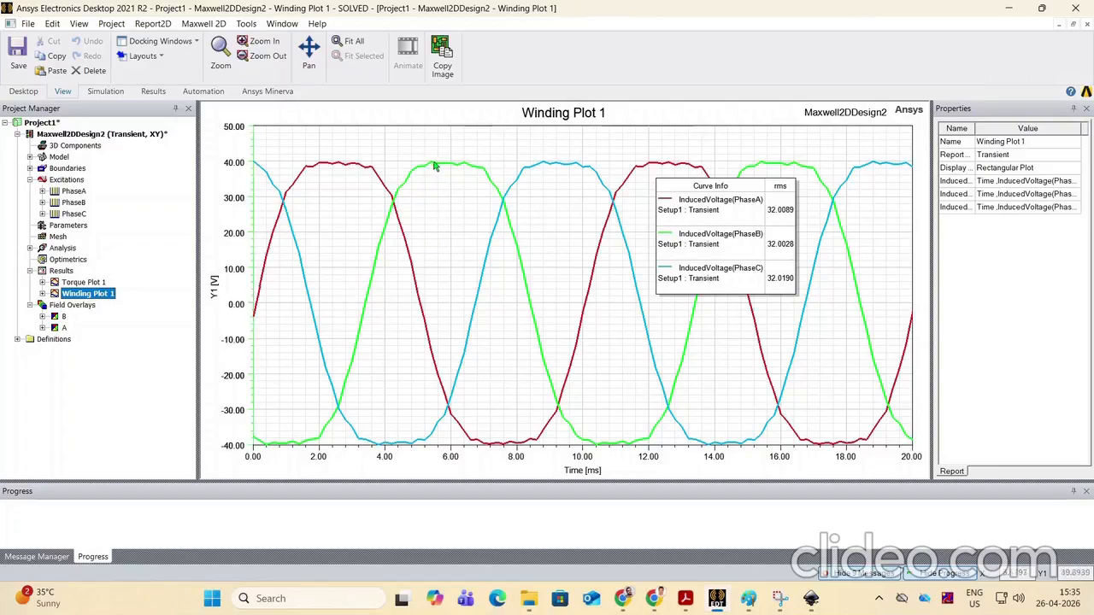
scroll(446, 162, "up", 3)
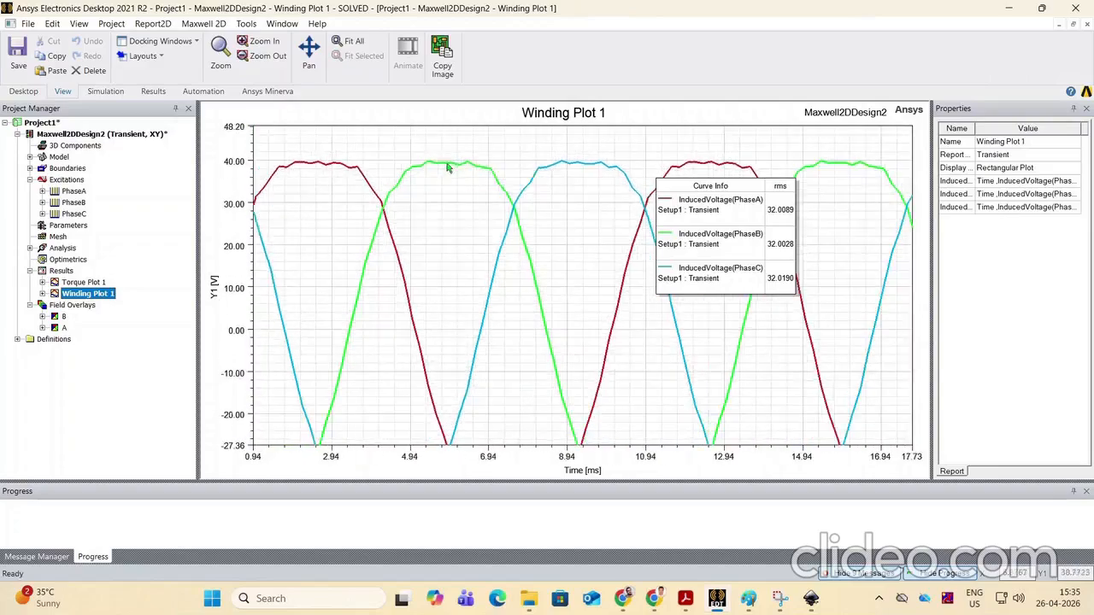
scroll(446, 161, "up", 5)
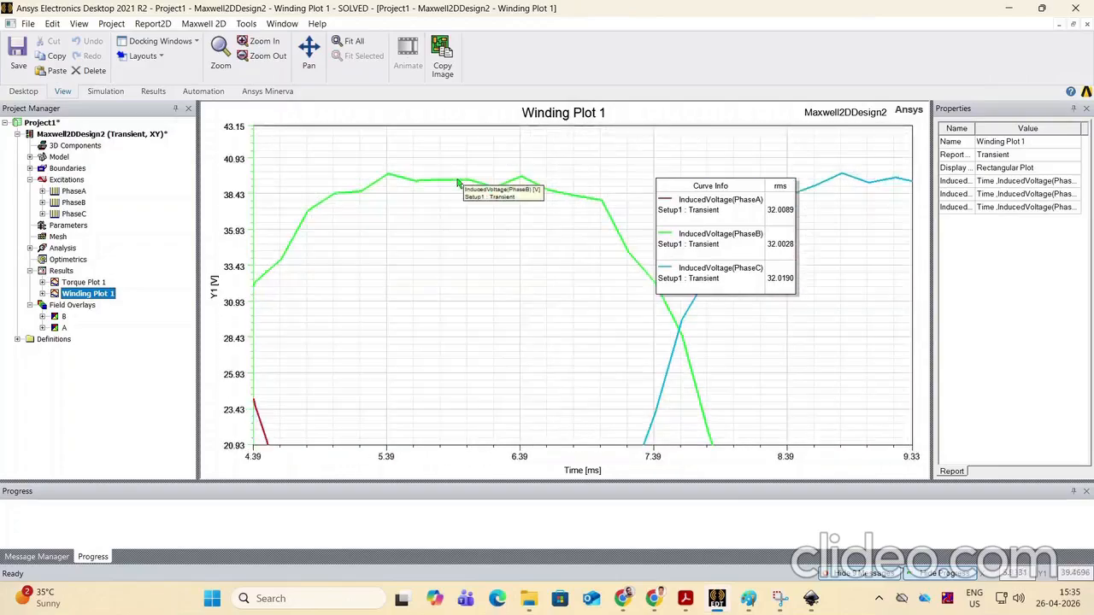
scroll(458, 182, "down", 3)
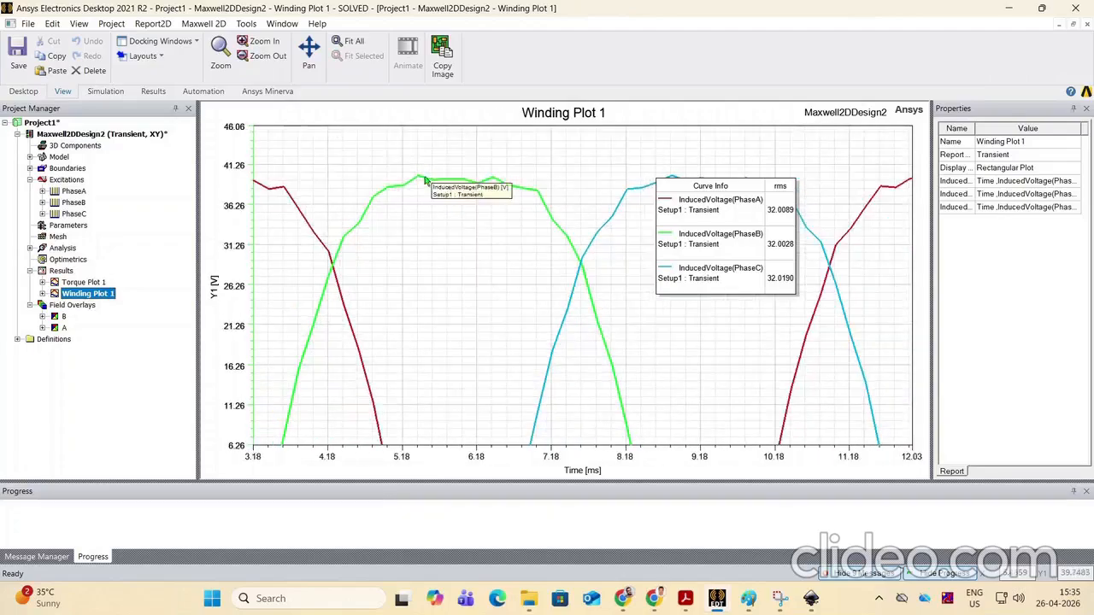
scroll(450, 207, "down", 3)
scroll(446, 207, "down", 2)
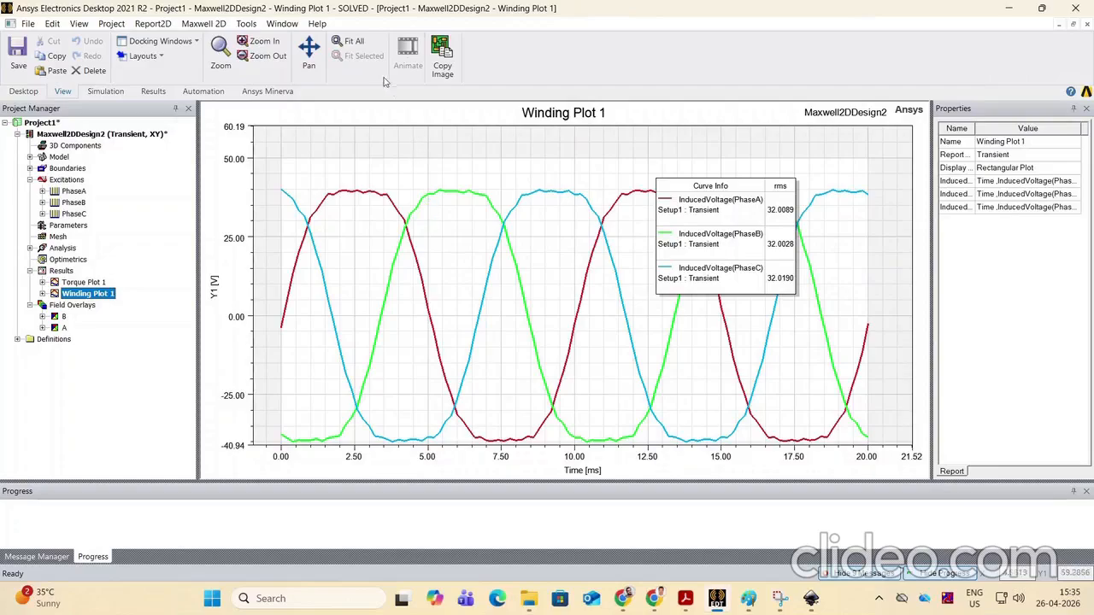
left_click(354, 43)
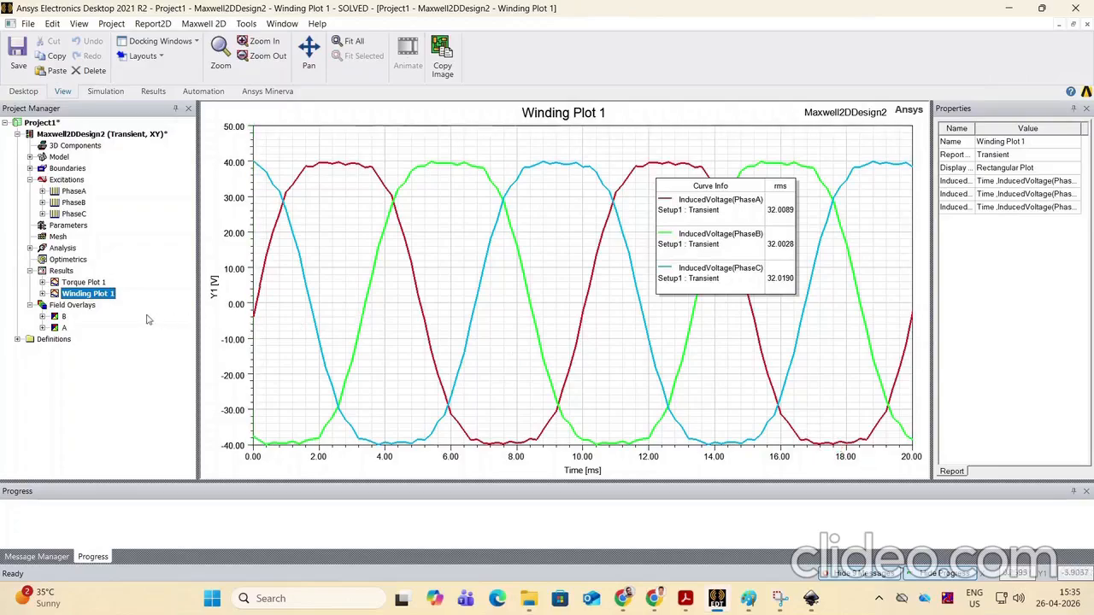
Return to the Maxwell2DDesign2 model and set its view context to Setup1 : Transient at time 0 s
double_click(61, 134)
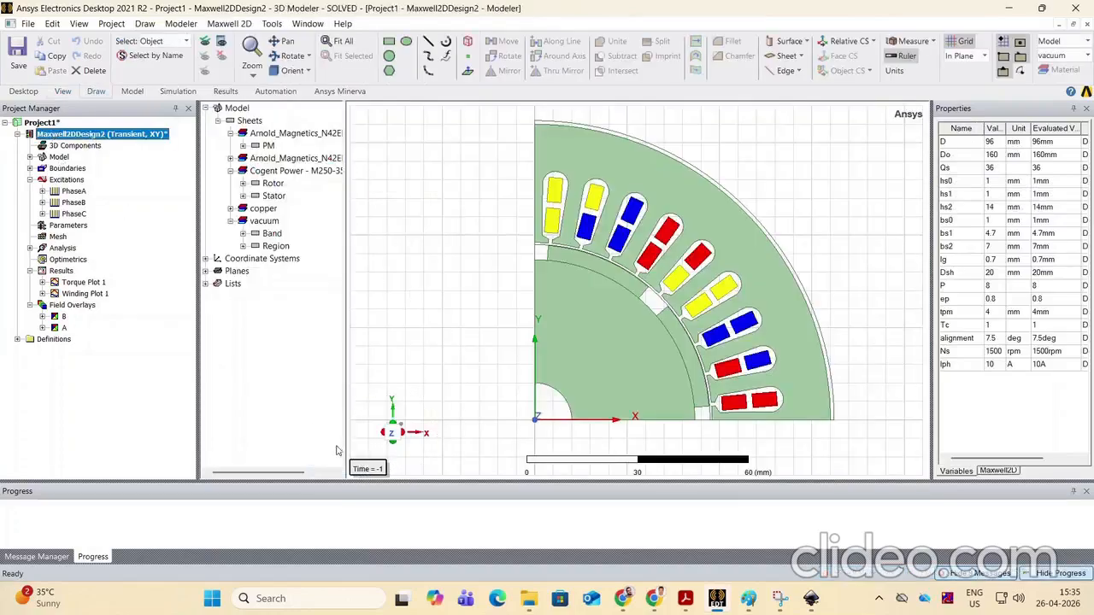
left_click(368, 475)
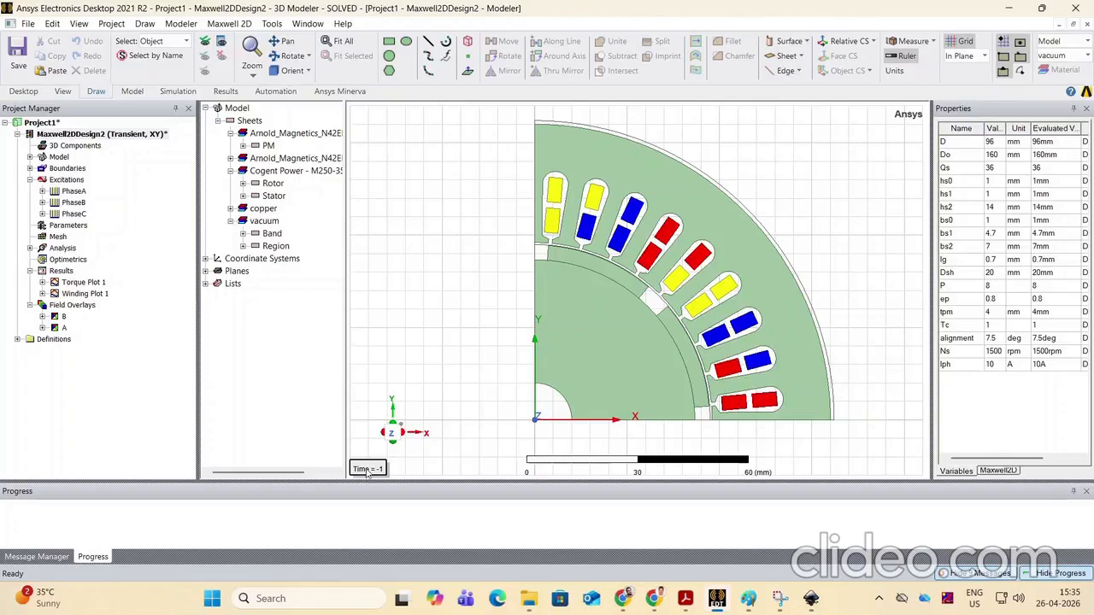
double_click(367, 472)
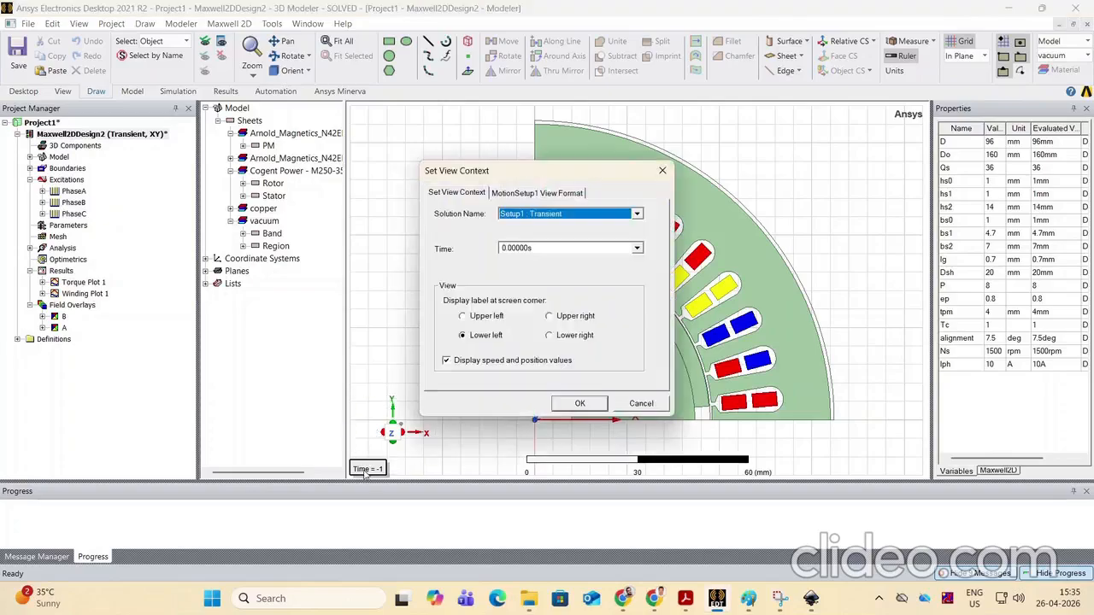
left_click(579, 404)
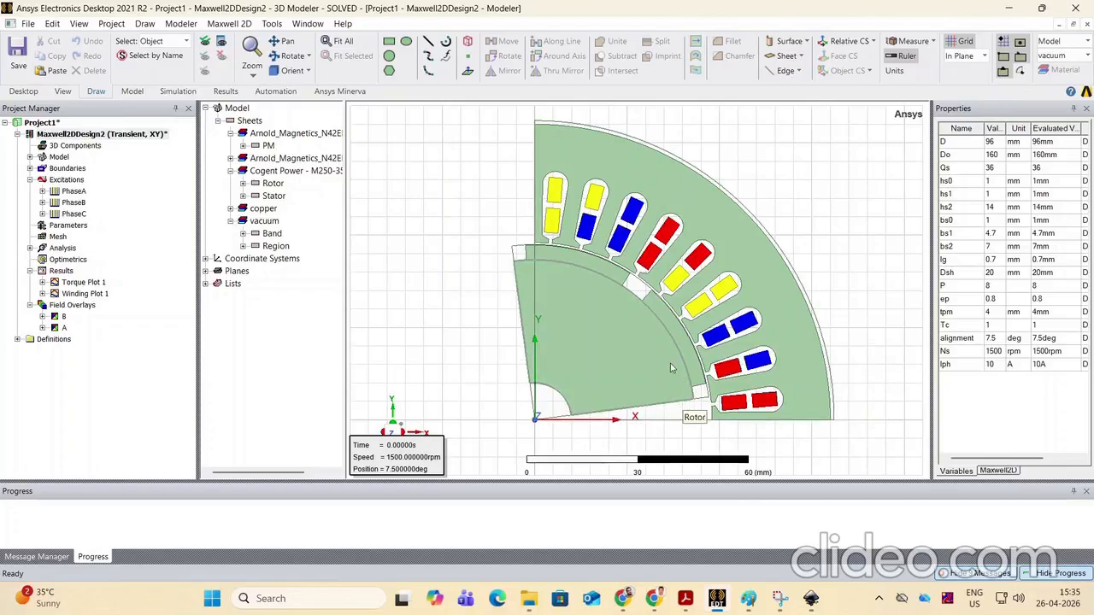
Display the Mag_B1 and Flux_Lines1 field overlays on the motor model and collapse their B and A groups
left_click(42, 316)
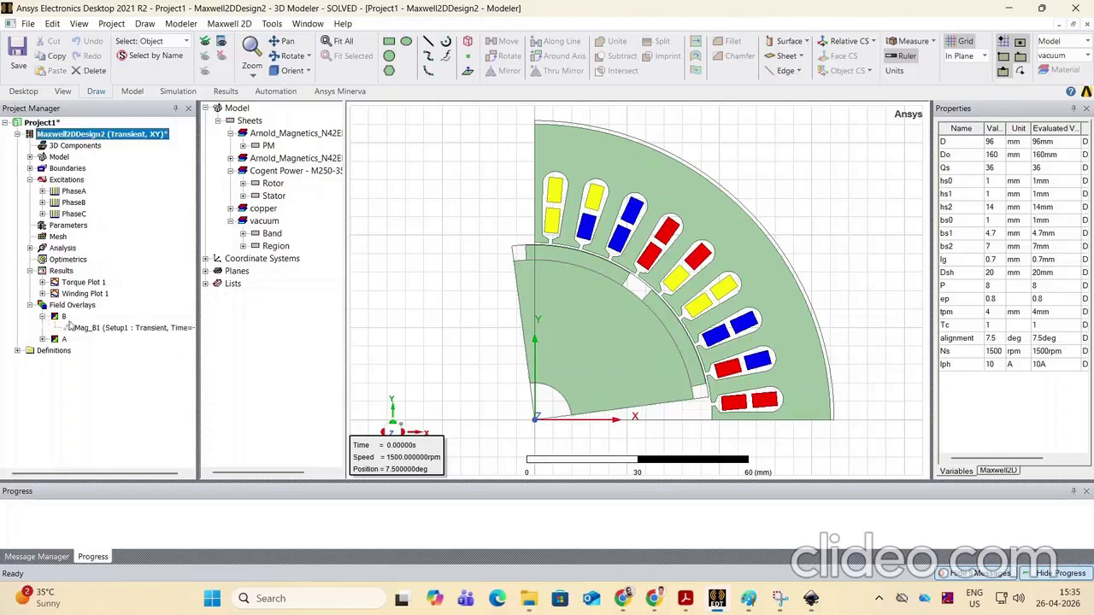
double_click(86, 328)
left_click(515, 330)
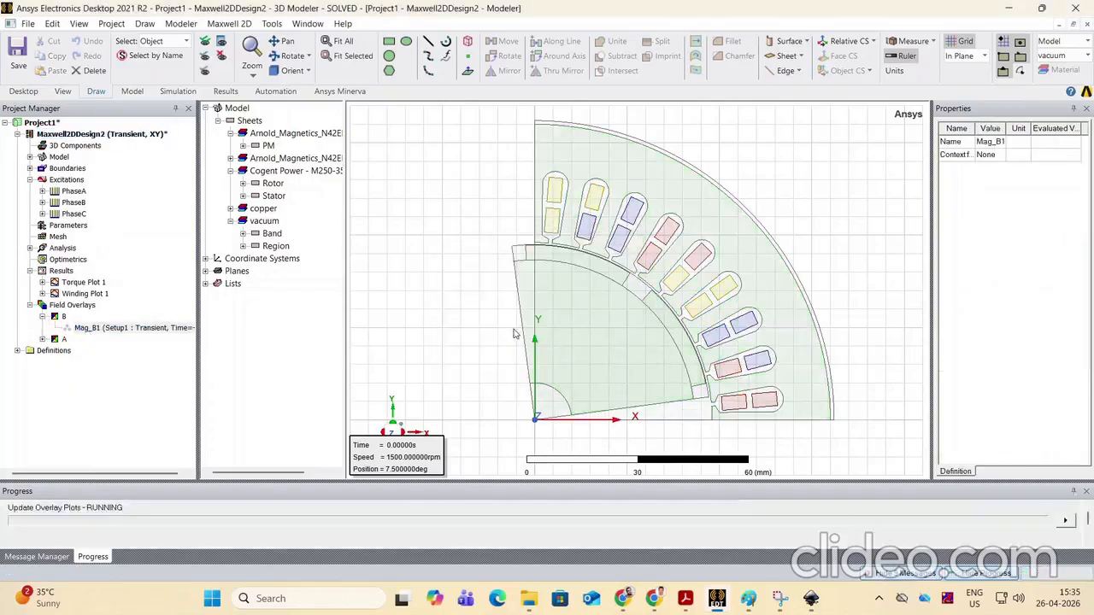
left_click(35, 339)
double_click(89, 351)
left_click(509, 332)
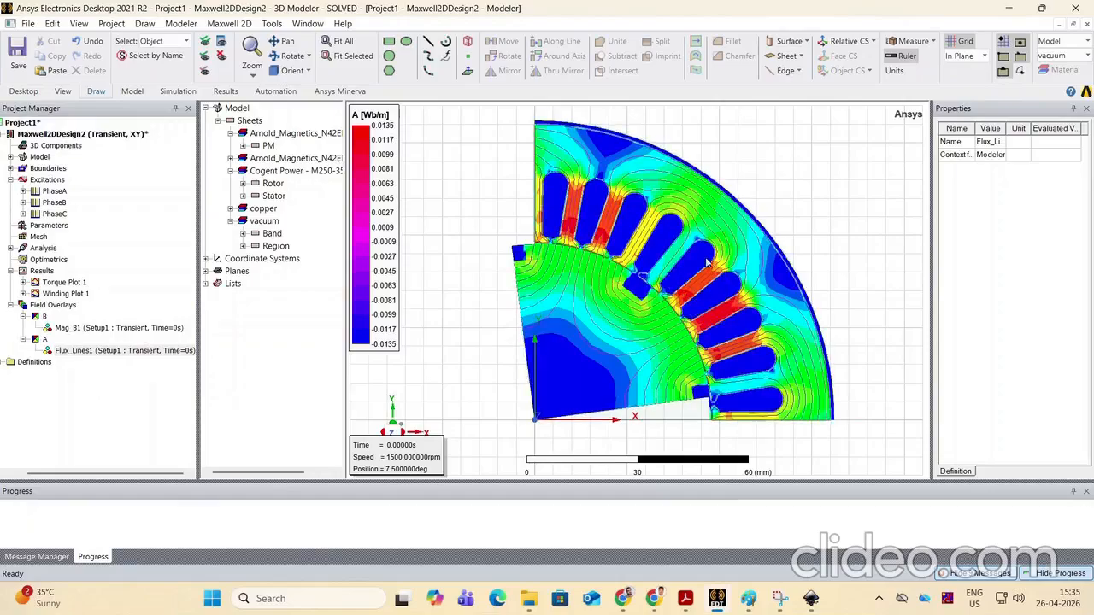
left_click(897, 380)
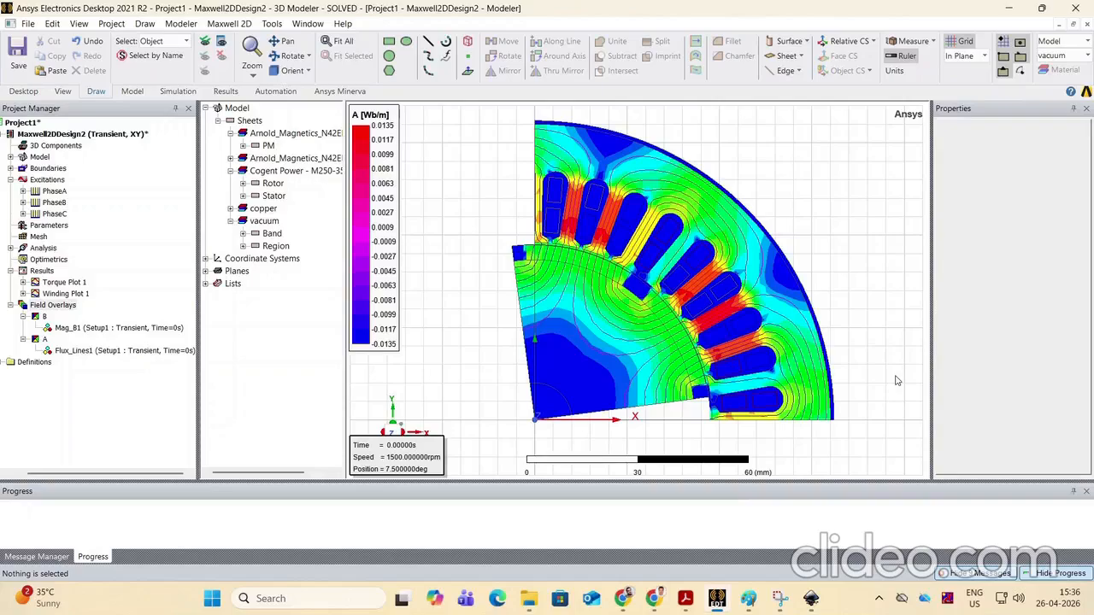
left_click(23, 316)
left_click(23, 329)
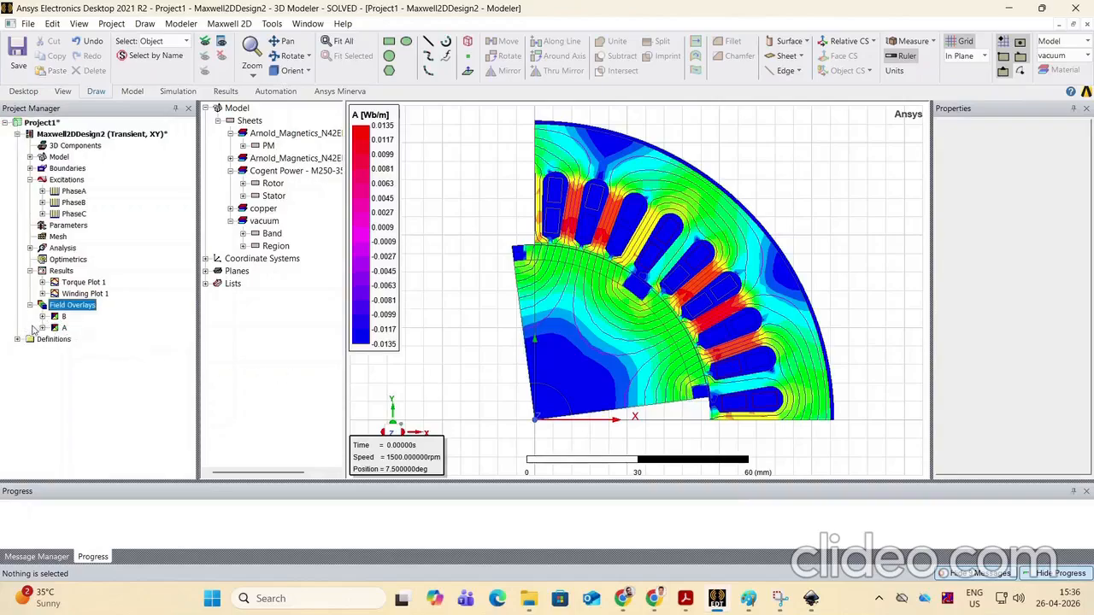
Create a rectangular transient report plotting the winding inductances L(PhaseA,PhaseA), L(PhaseB,PhaseA) and L(PhaseC,PhaseA) against time
right_click(53, 273)
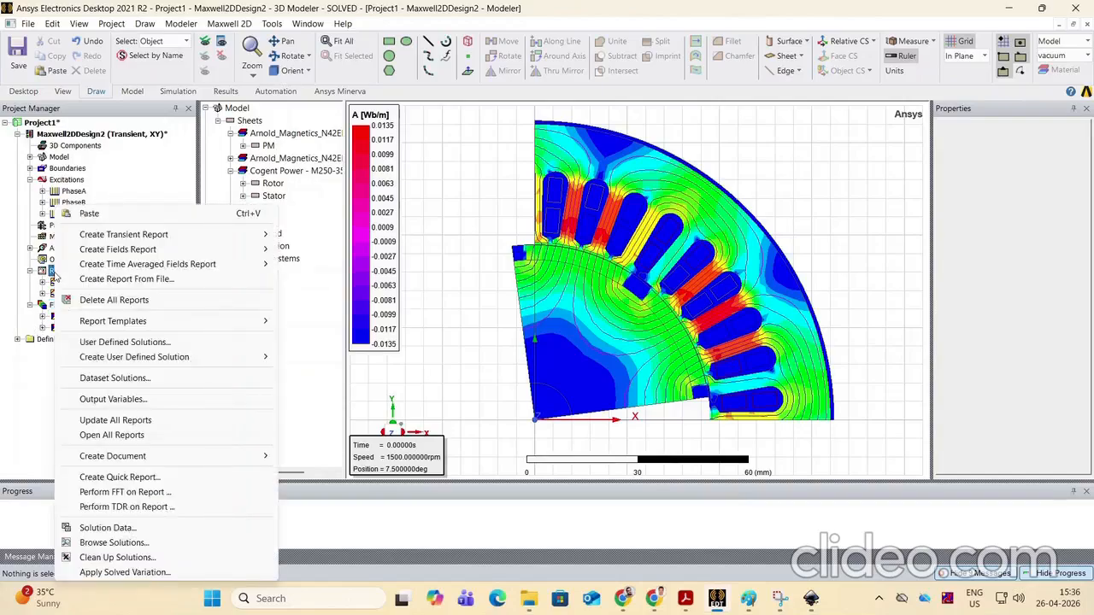
mouse_move(94, 249)
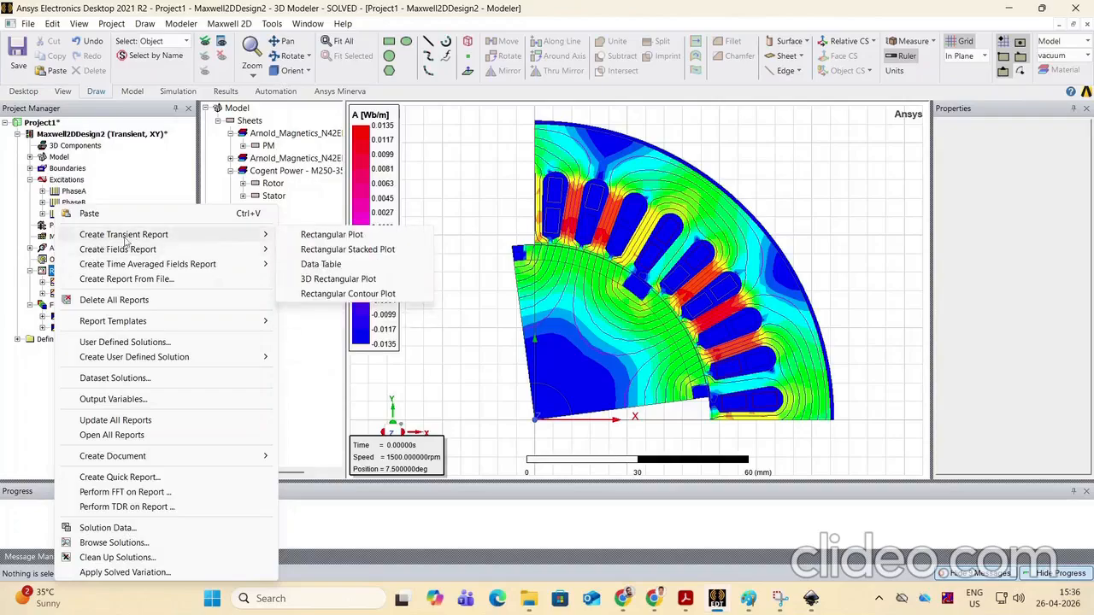
left_click(321, 236)
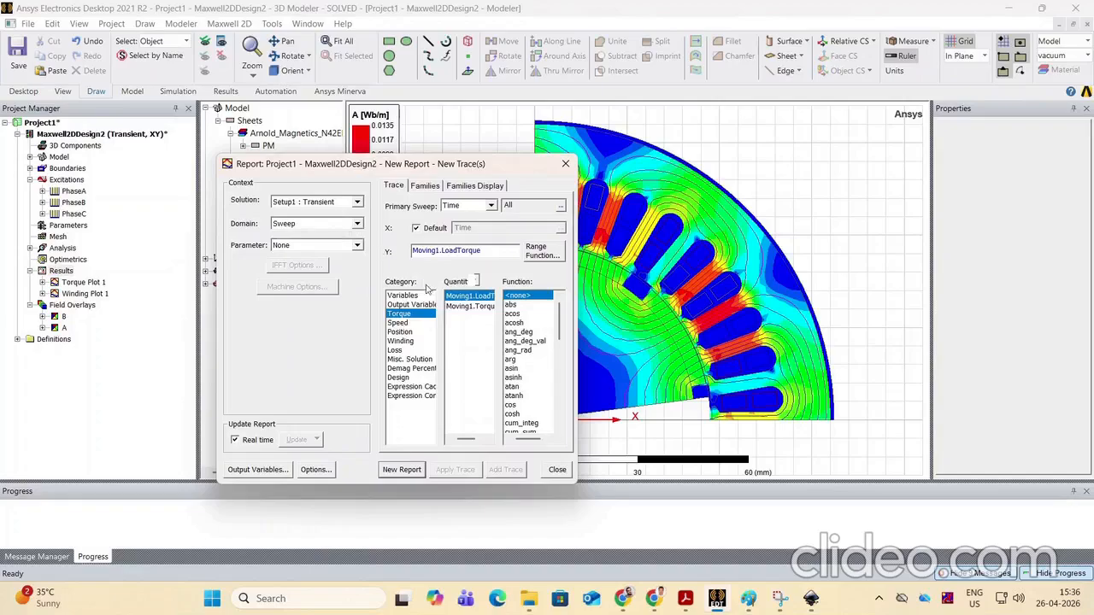
left_click(402, 341)
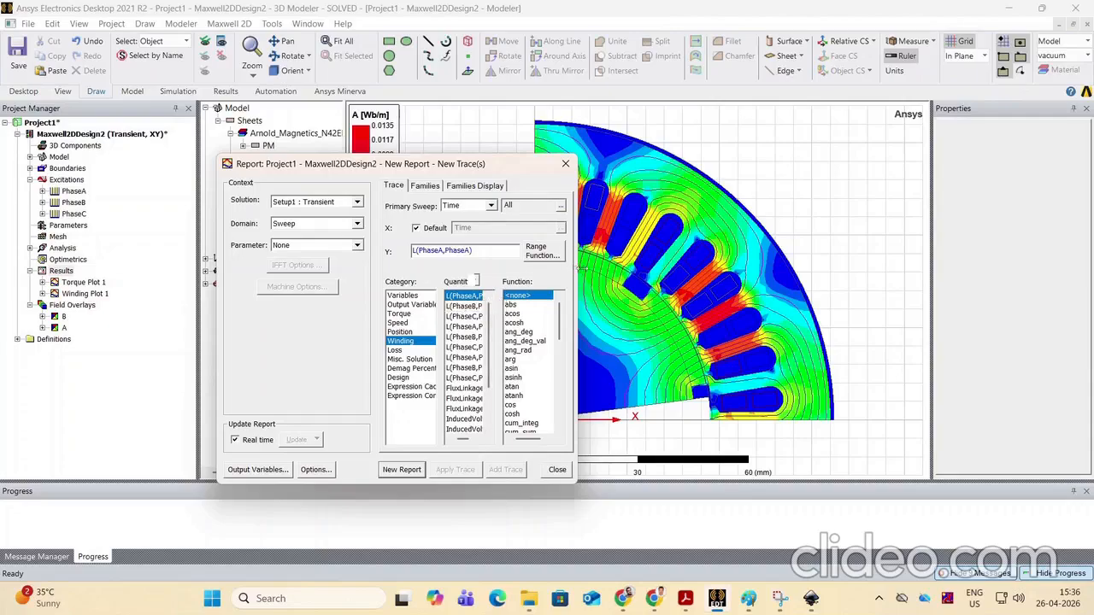
left_click_drag(578, 267, 752, 268)
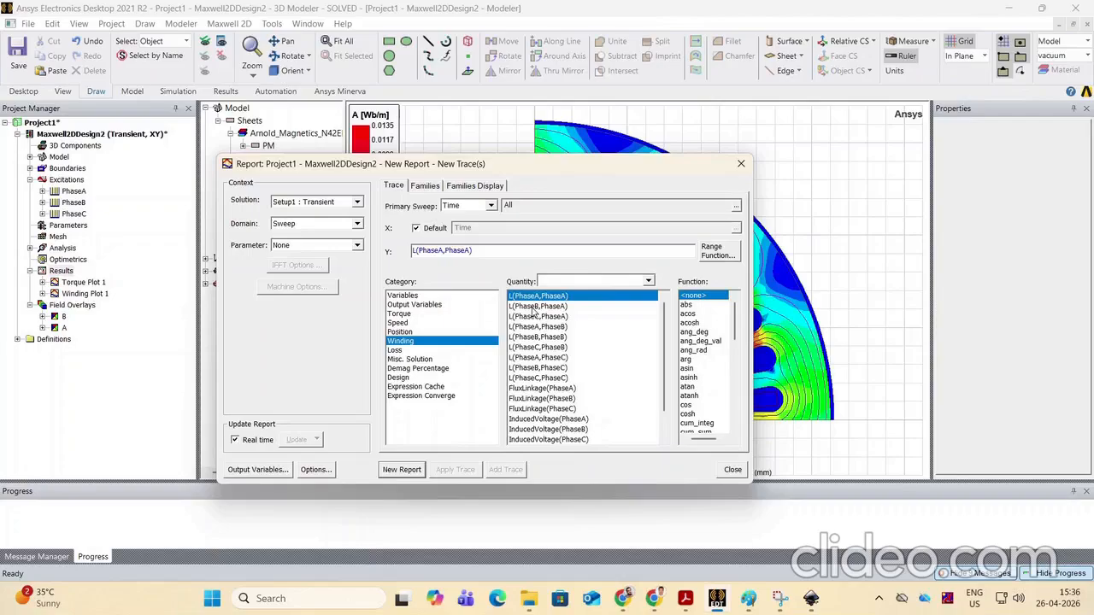
left_click(535, 306, "ctrl")
left_click(537, 317, "ctrl")
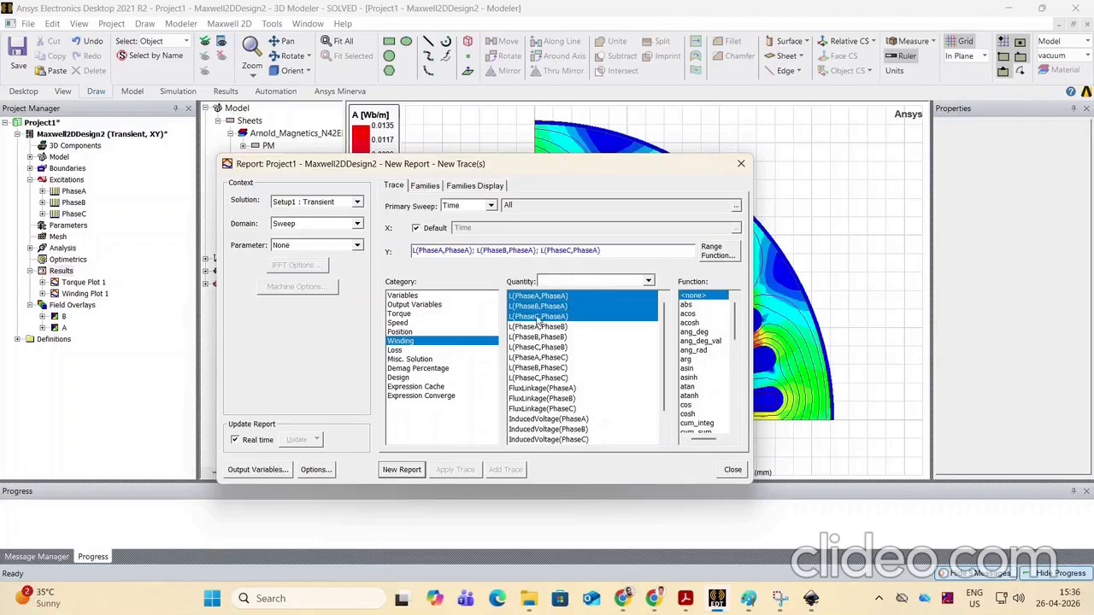
left_click(407, 475)
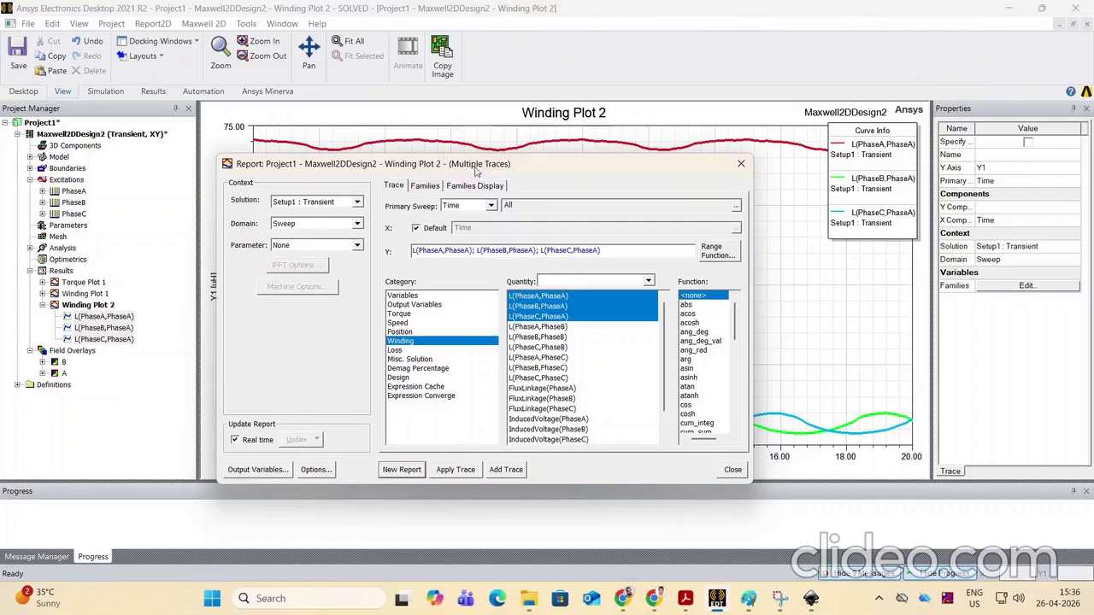
Create a transient report plotting CoreLoss and SolidLoss against time, and move its legend clear of the curves
left_click_drag(476, 171, 530, 172)
left_click(459, 360)
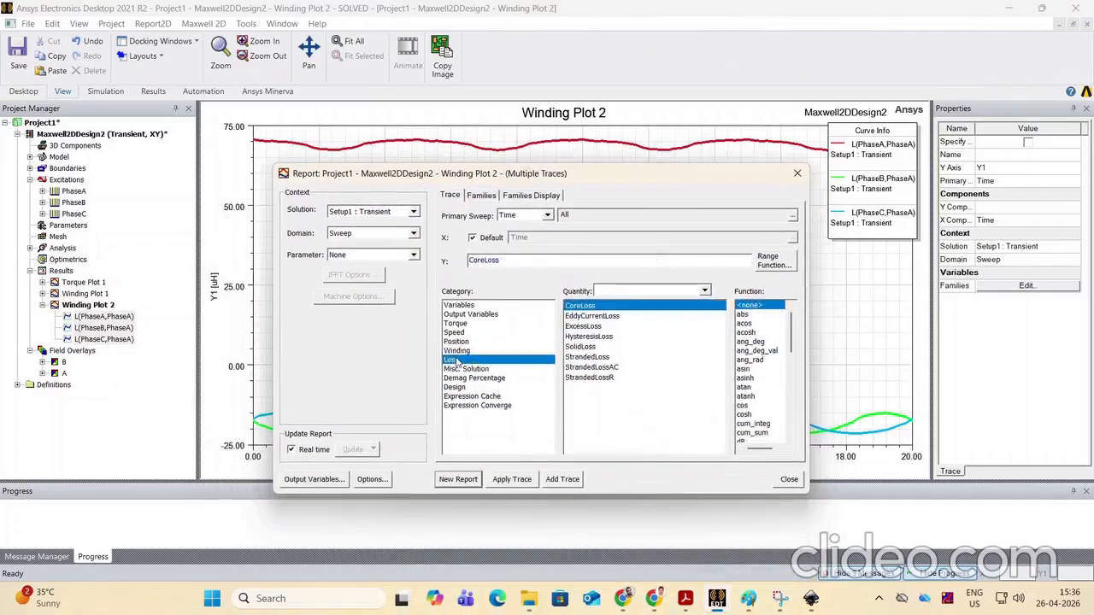
left_click(598, 316, "ctrl")
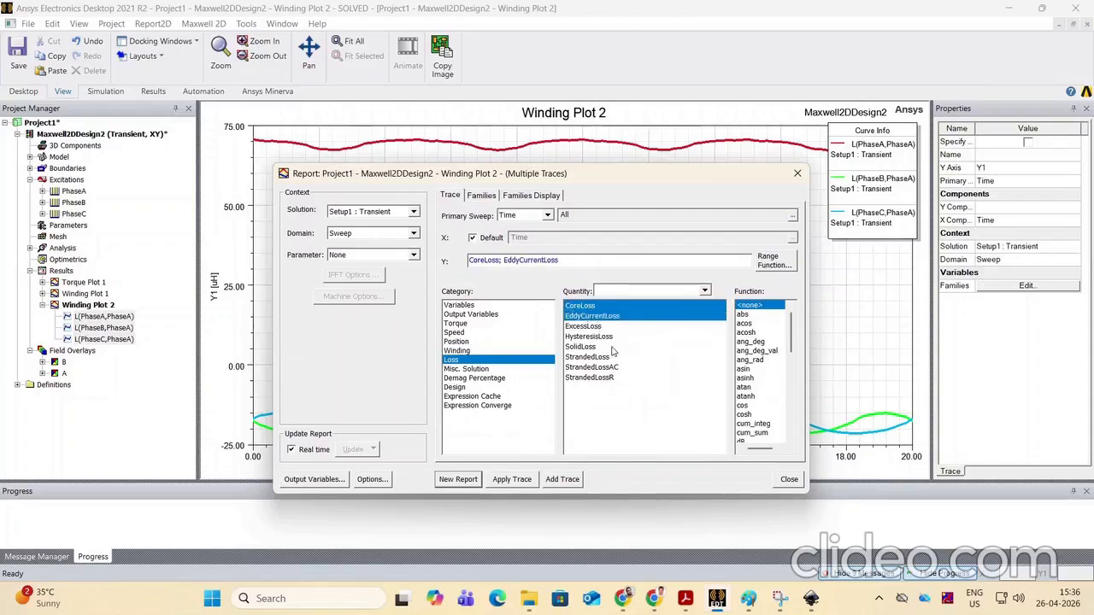
left_click(582, 307)
left_click(588, 347, "ctrl")
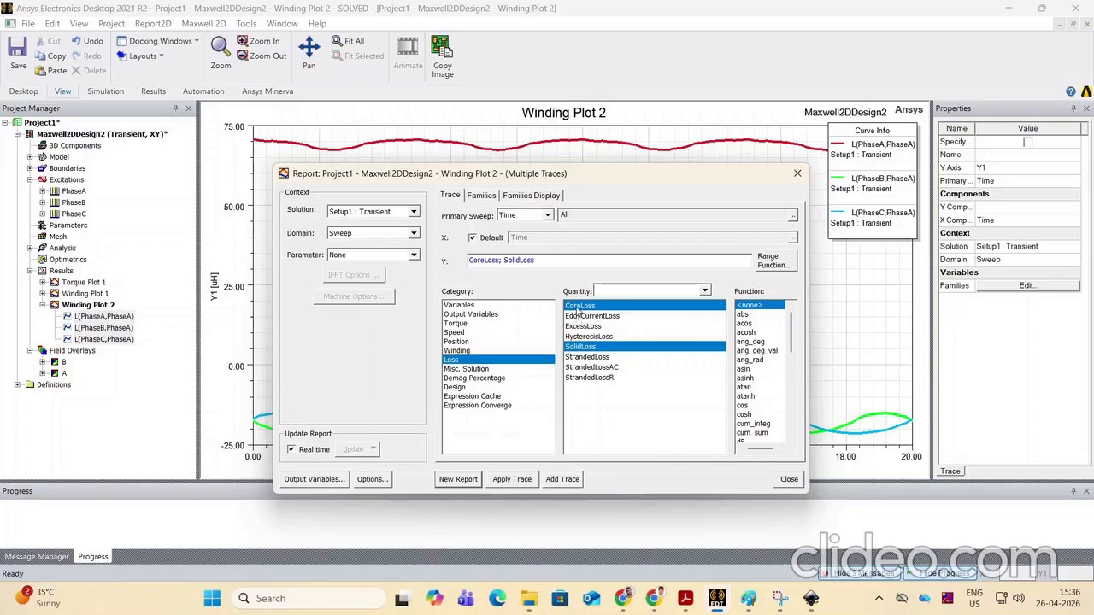
left_click(459, 479)
left_click(795, 174)
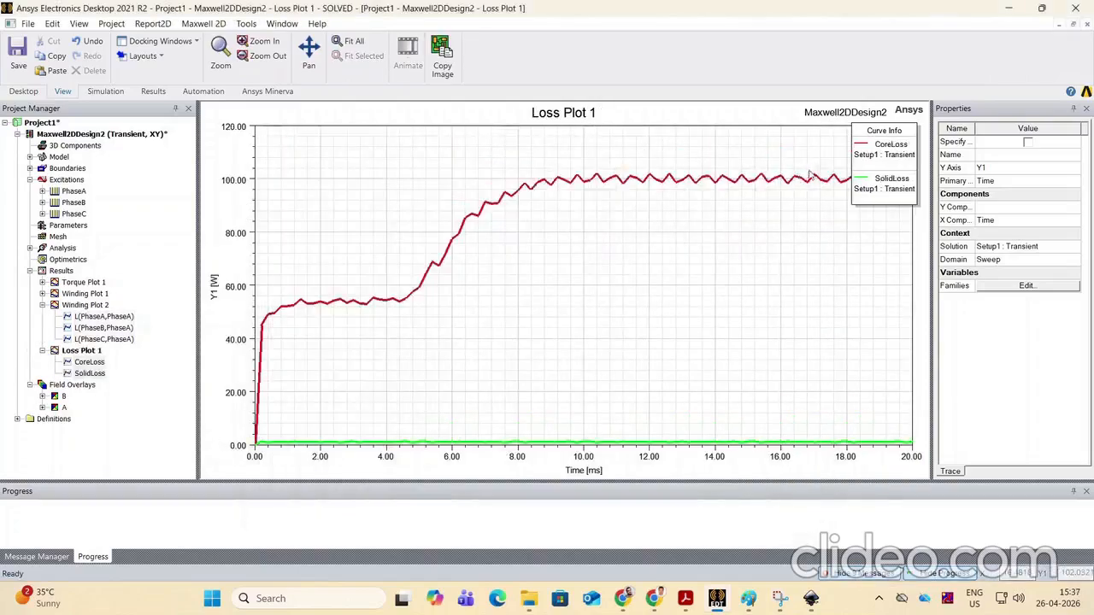
left_click_drag(620, 279, 614, 268)
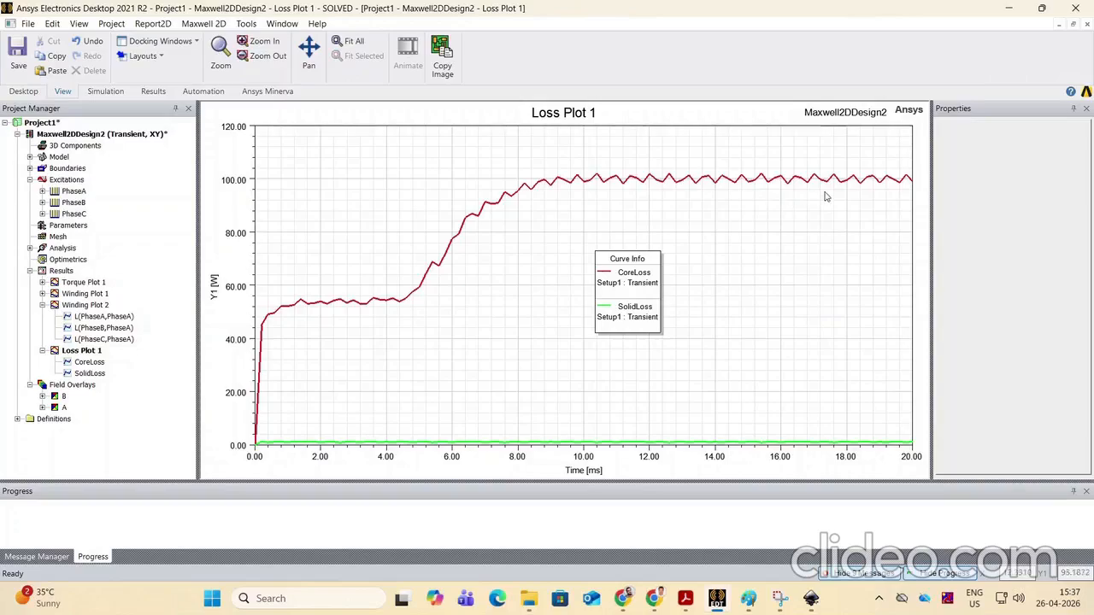
Add an avg trace characteristic to the loss plot over a specified range from 10 ms to 20 ms
left_click(629, 282)
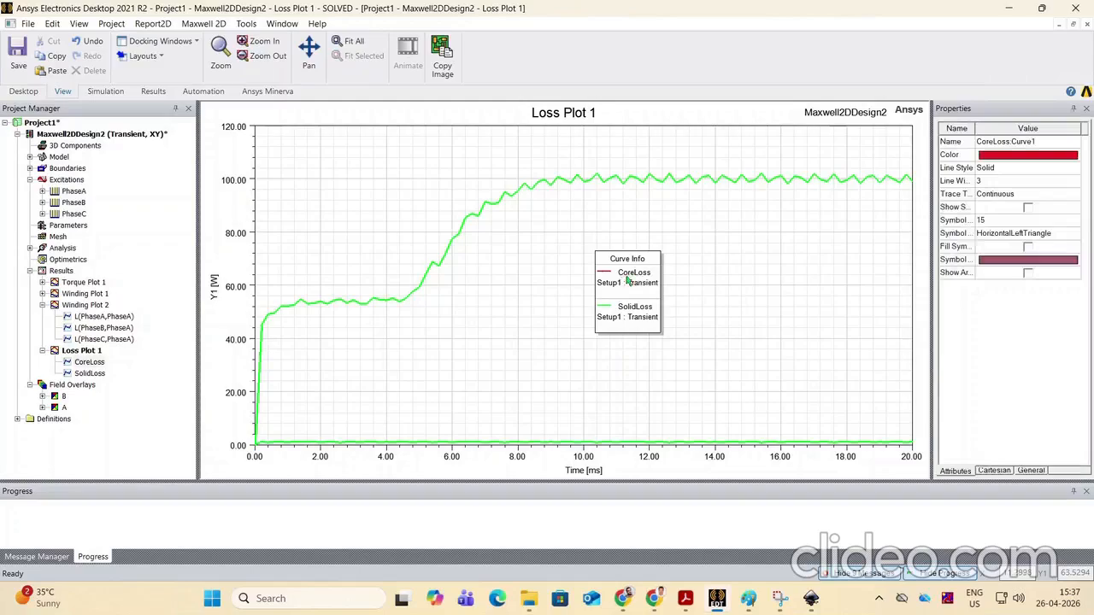
right_click(629, 280)
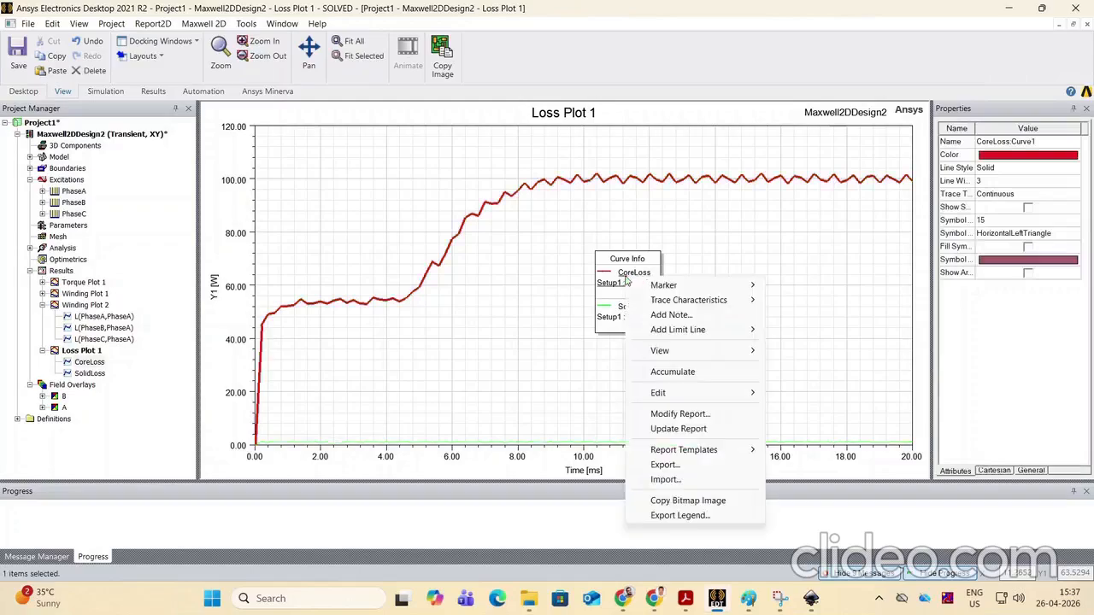
mouse_move(718, 300)
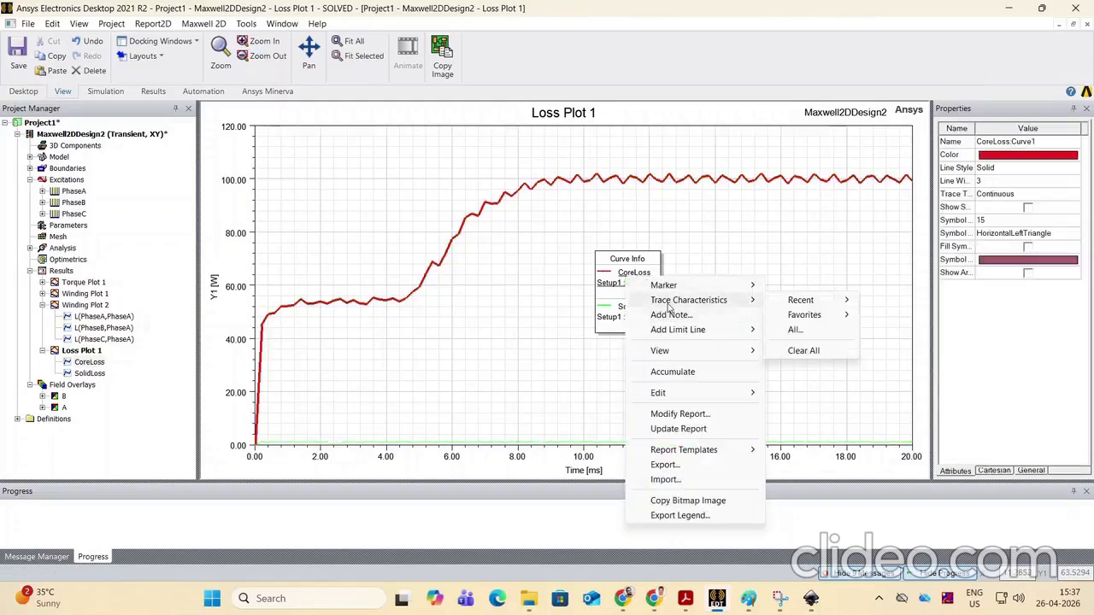
left_click(798, 330)
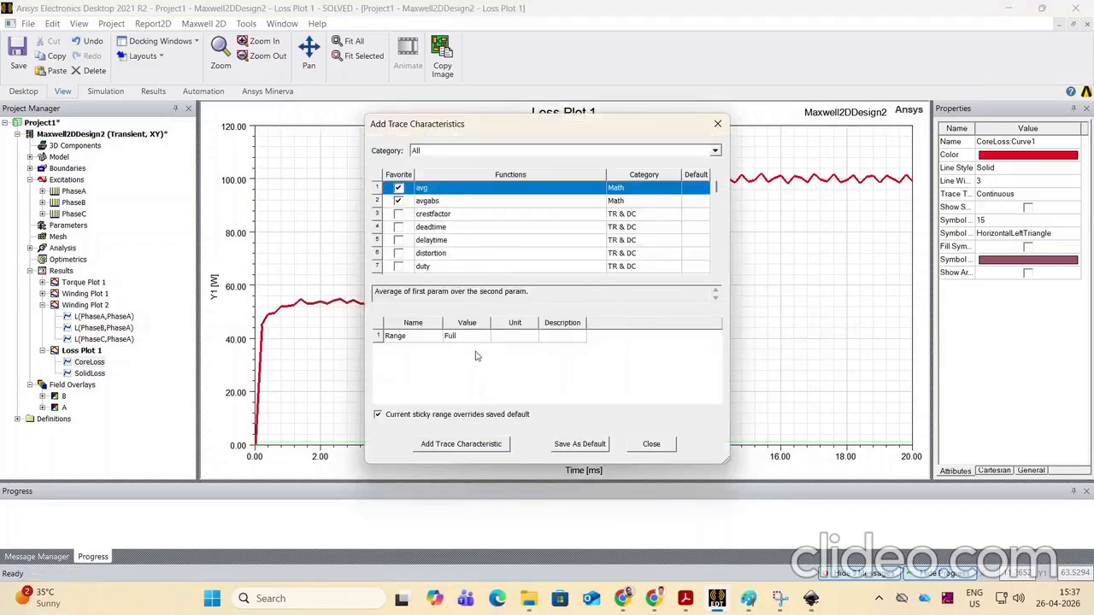
left_click(454, 340)
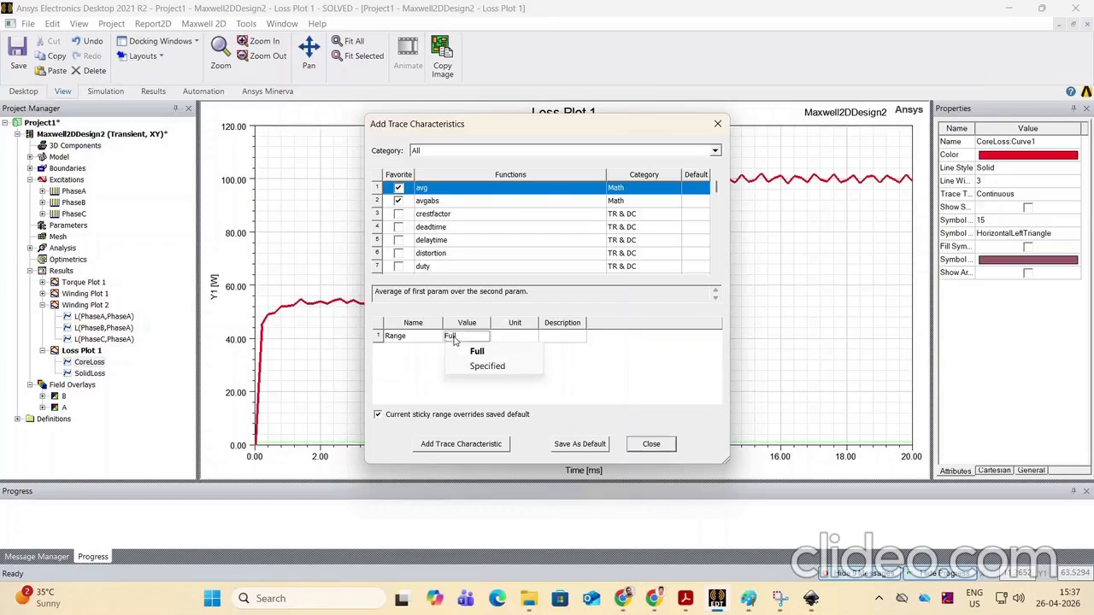
left_click(479, 366)
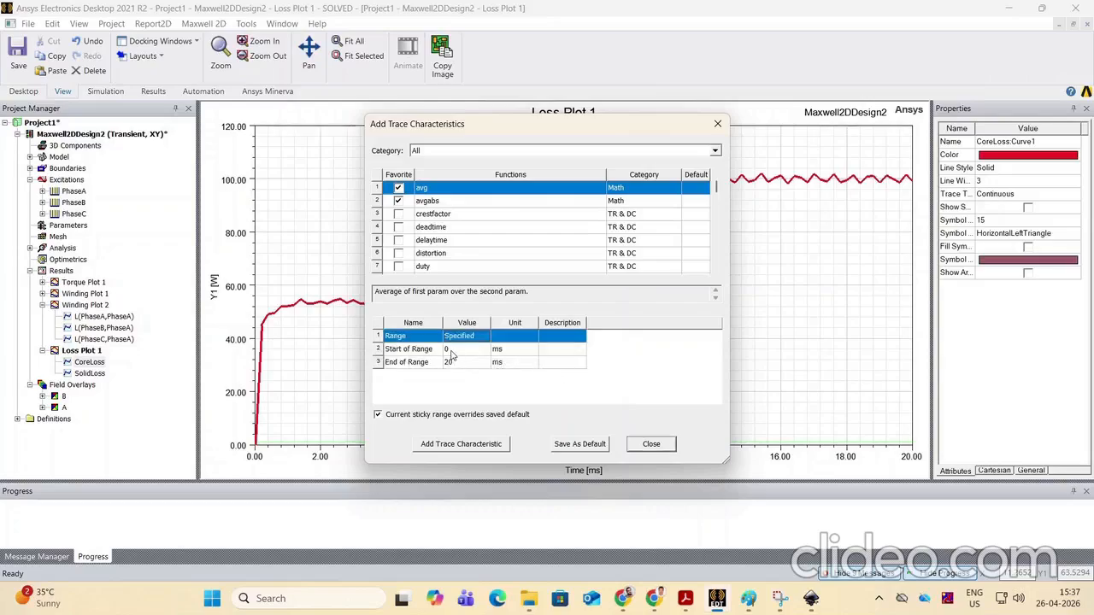
double_click(451, 349)
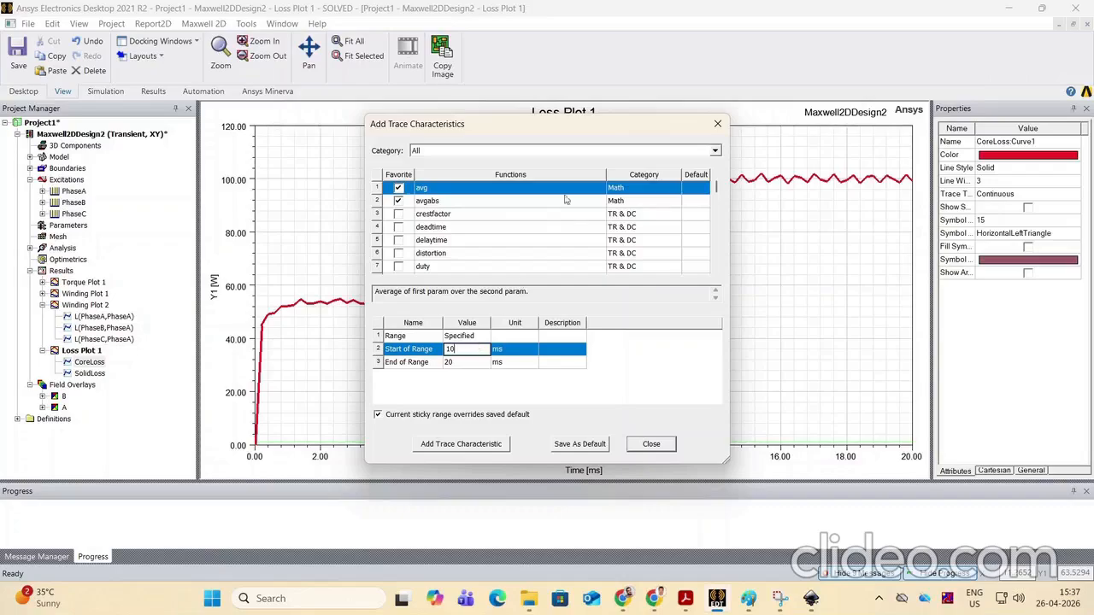
left_click_drag(562, 125, 254, 91)
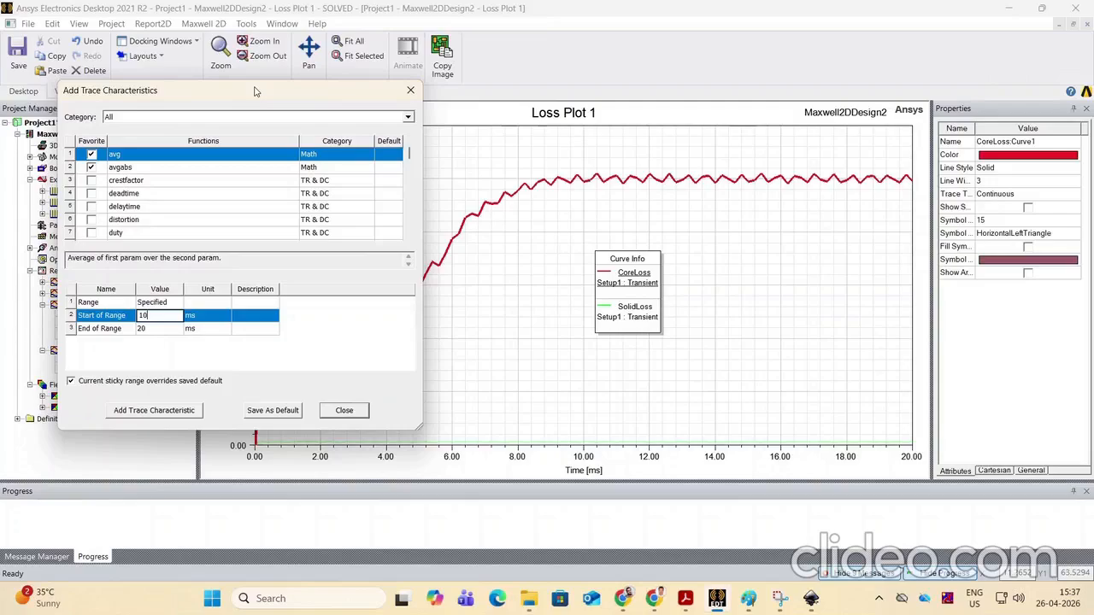
left_click_drag(254, 91, 482, 111)
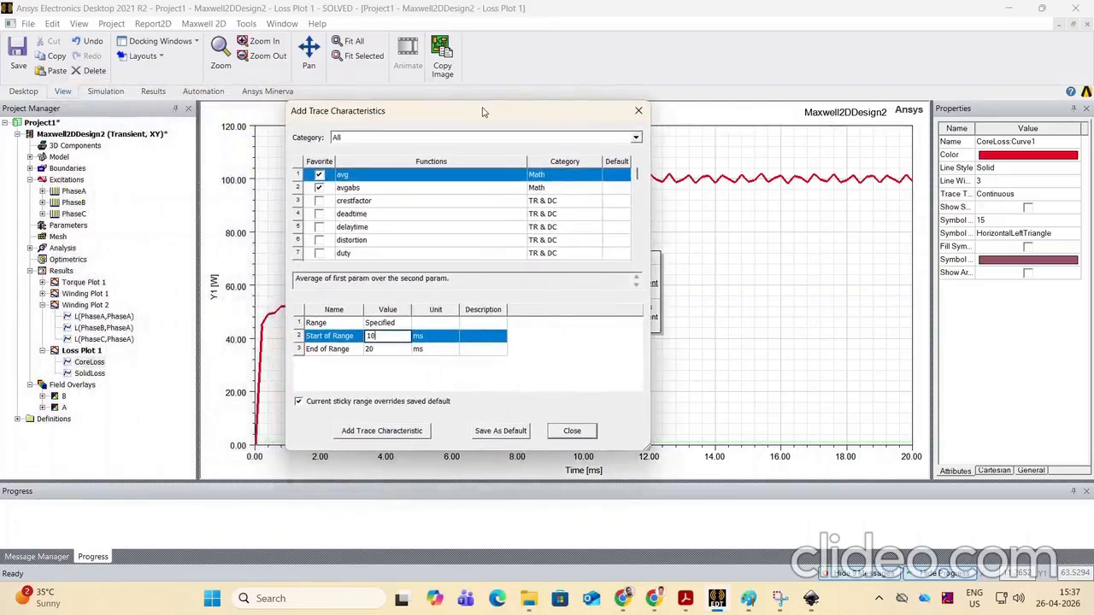
left_click(387, 432)
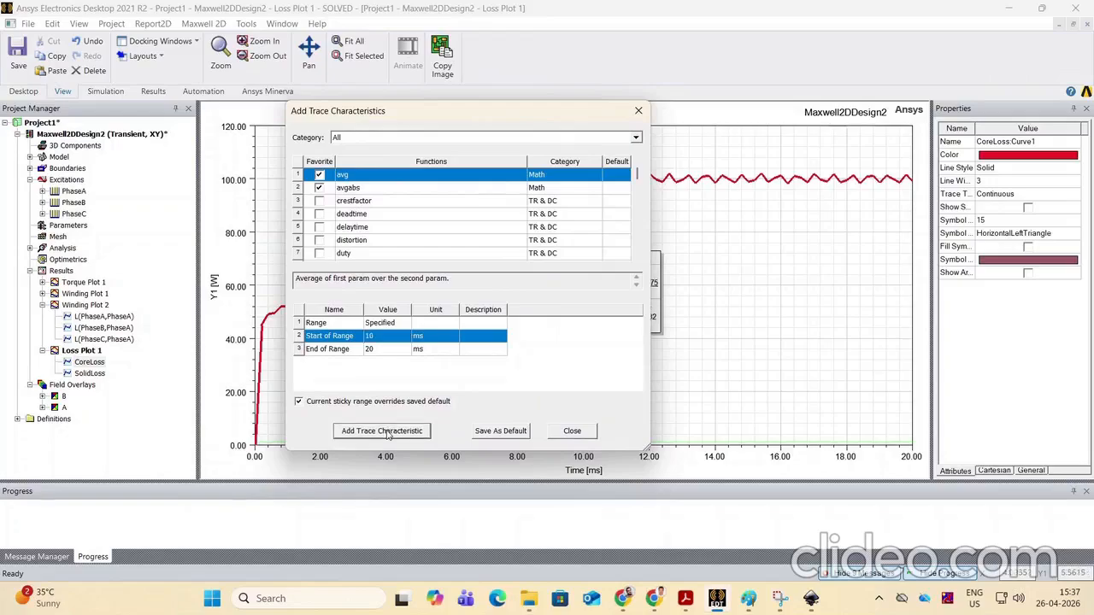
left_click(572, 431)
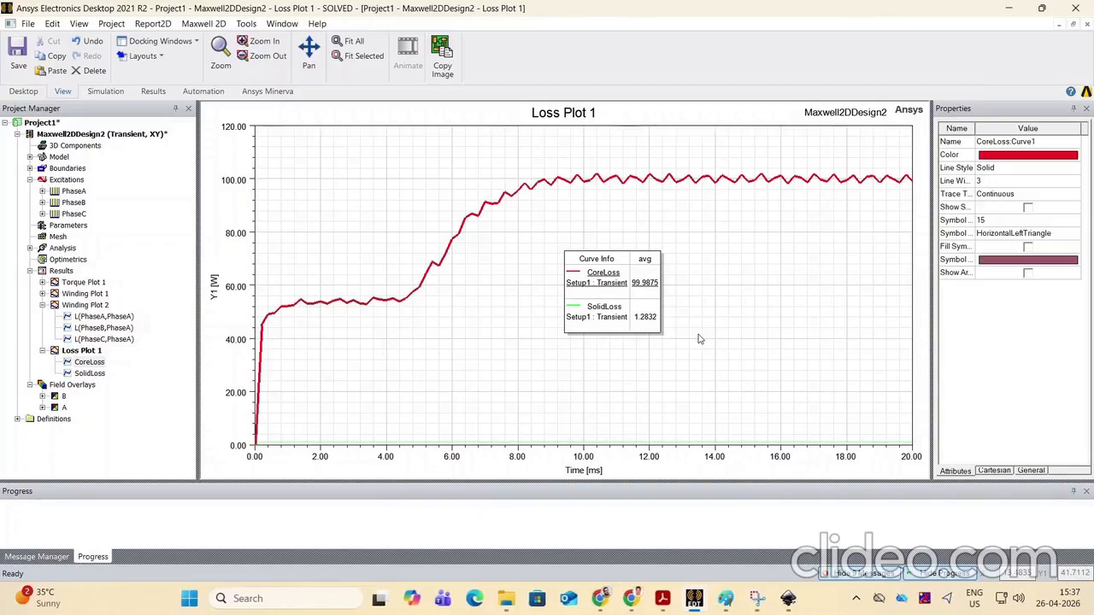
Return to the Maxwell2DDesign2 model view and collapse the trace lists of Winding Plot 2 and Loss Plot 1
double_click(49, 135)
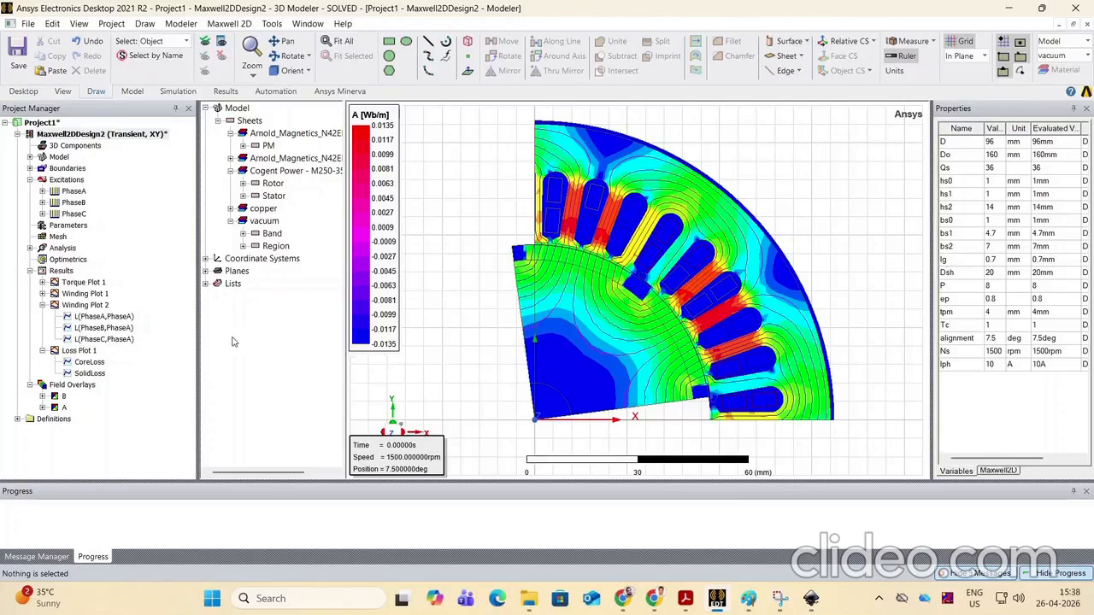
left_click(42, 305)
left_click(43, 317)
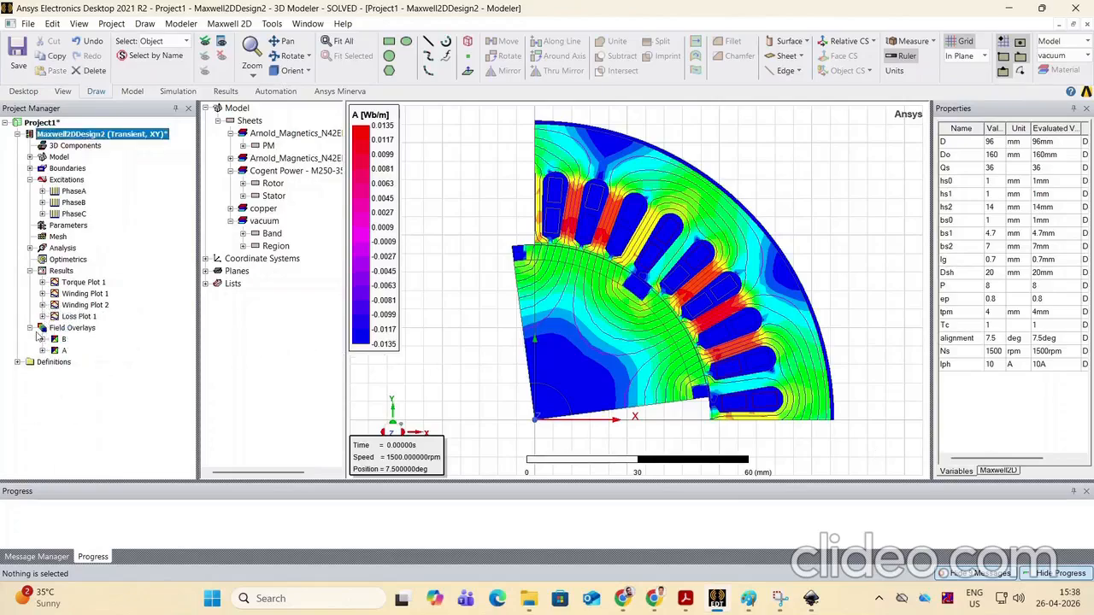
Hide the Mag_B1 and Flux_Lines1 field overlays on the motor model and collapse their B and A groups
left_click(43, 339)
right_click(82, 358)
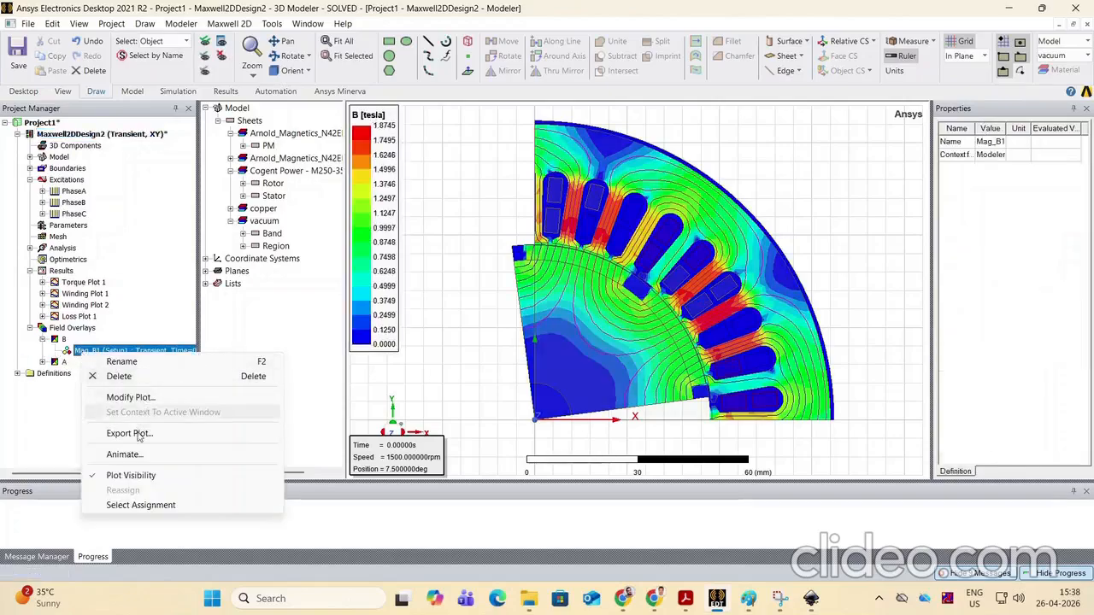
left_click(145, 475)
left_click(43, 363)
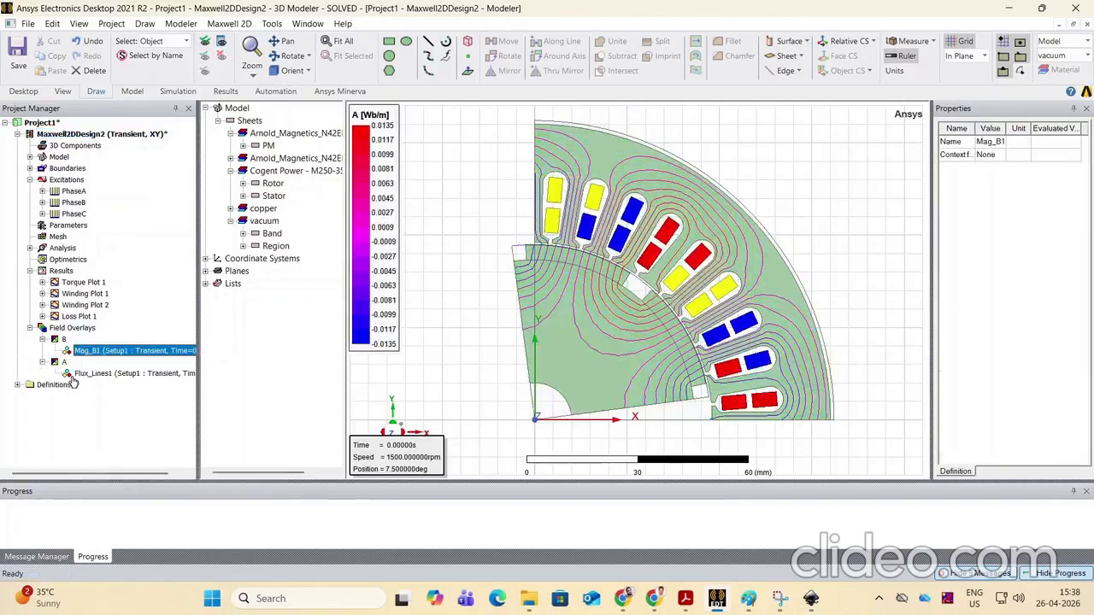
right_click(78, 374)
left_click(126, 496)
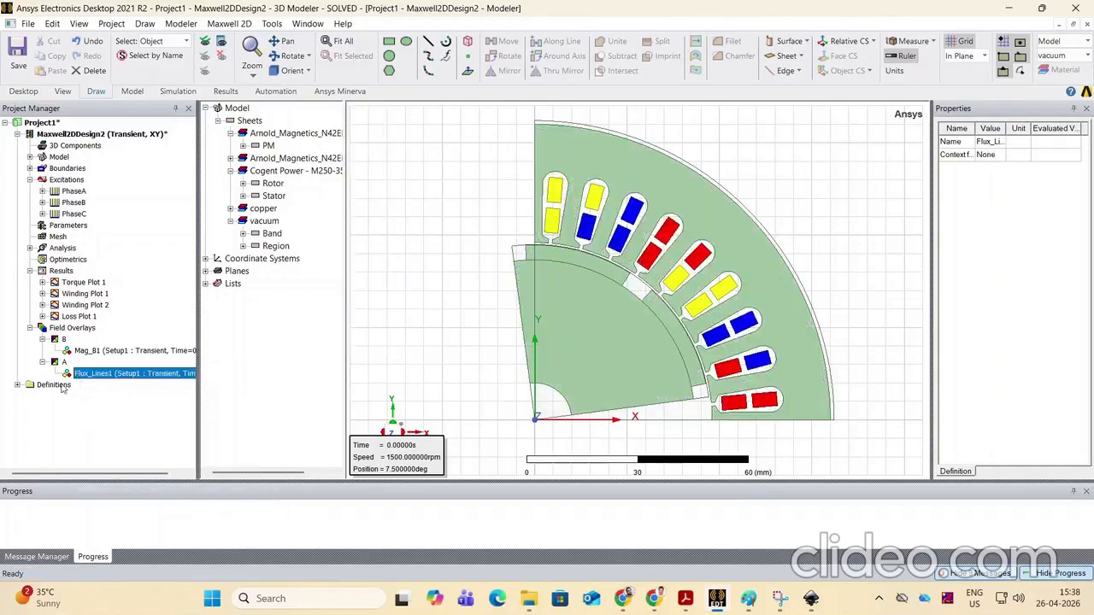
left_click(43, 362)
left_click(42, 339)
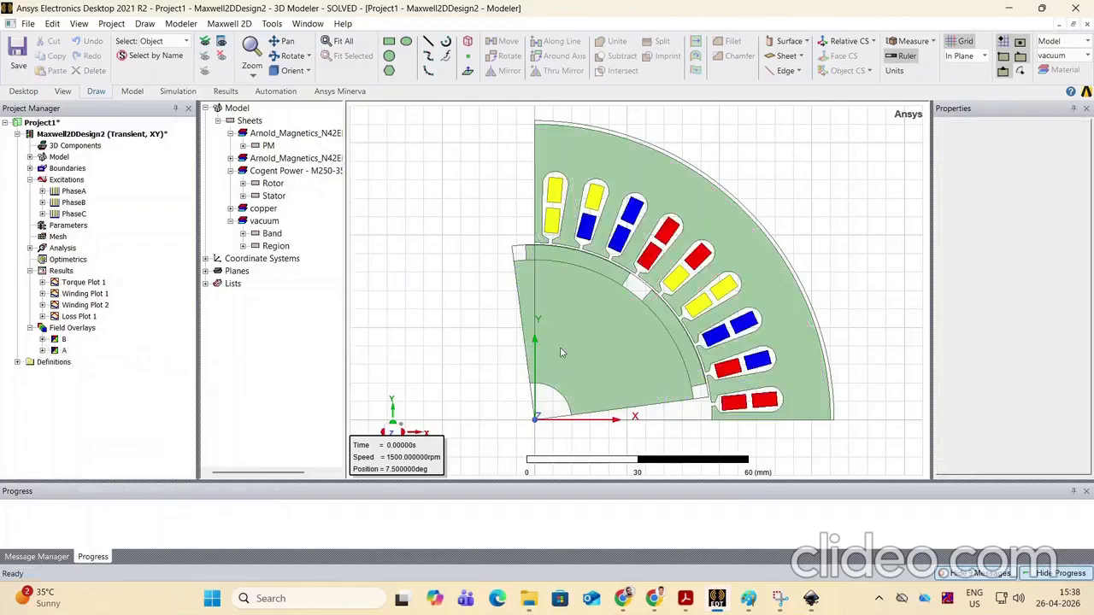
left_click(897, 448)
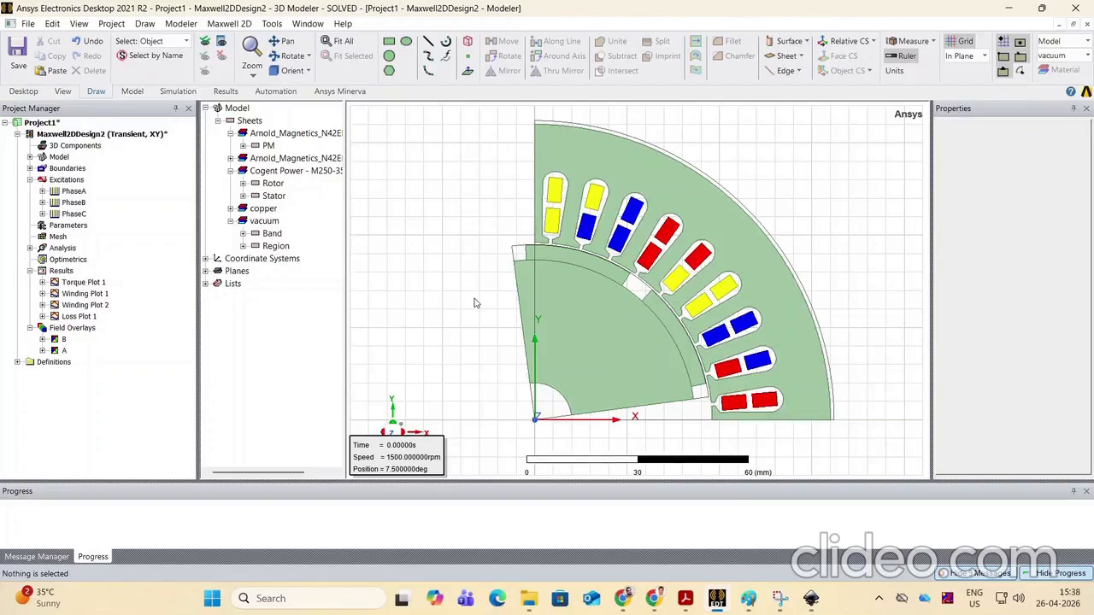
Start a non-model centre-point arc centred at the origin, with its radial start point in the air gap at (47.8, 0, 0) mm
left_click(447, 46)
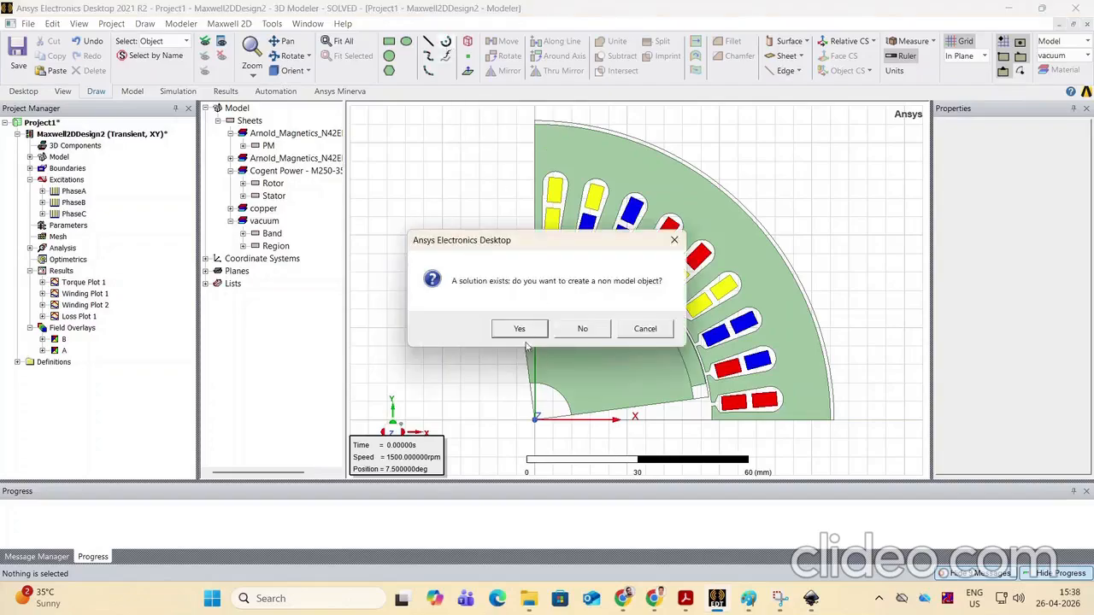
left_click(521, 325)
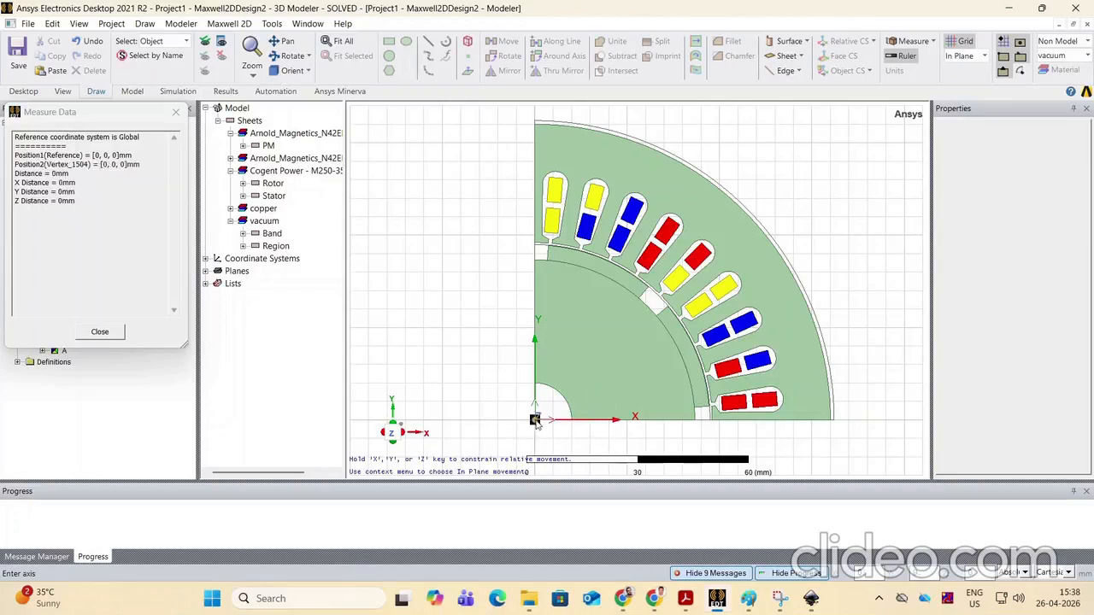
left_click(535, 420)
scroll(725, 428, "up", 5)
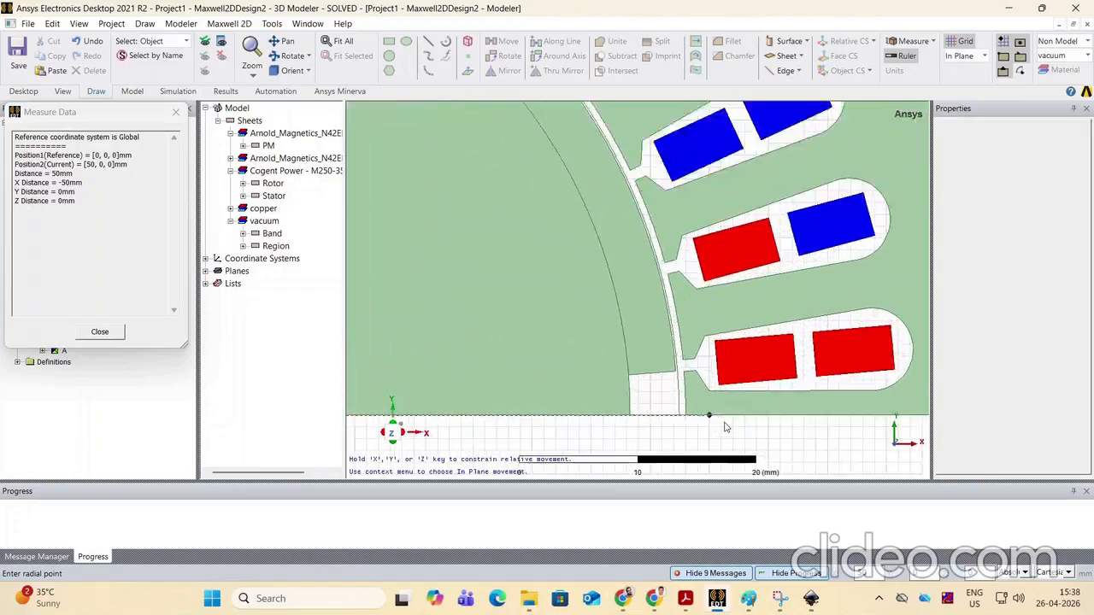
scroll(725, 427, "up", 5)
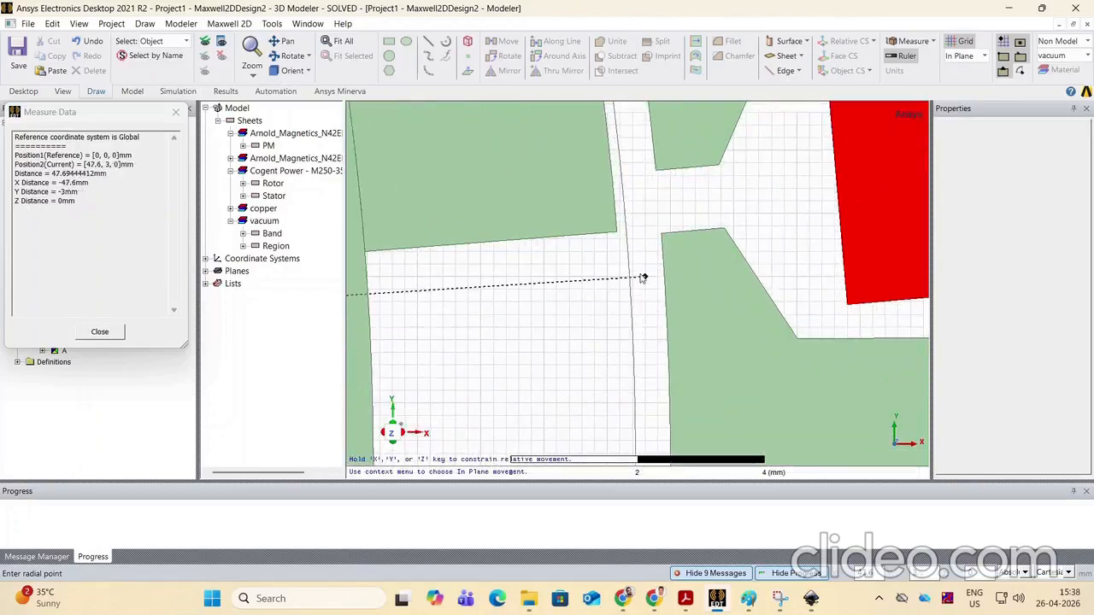
scroll(642, 278, "up", 3)
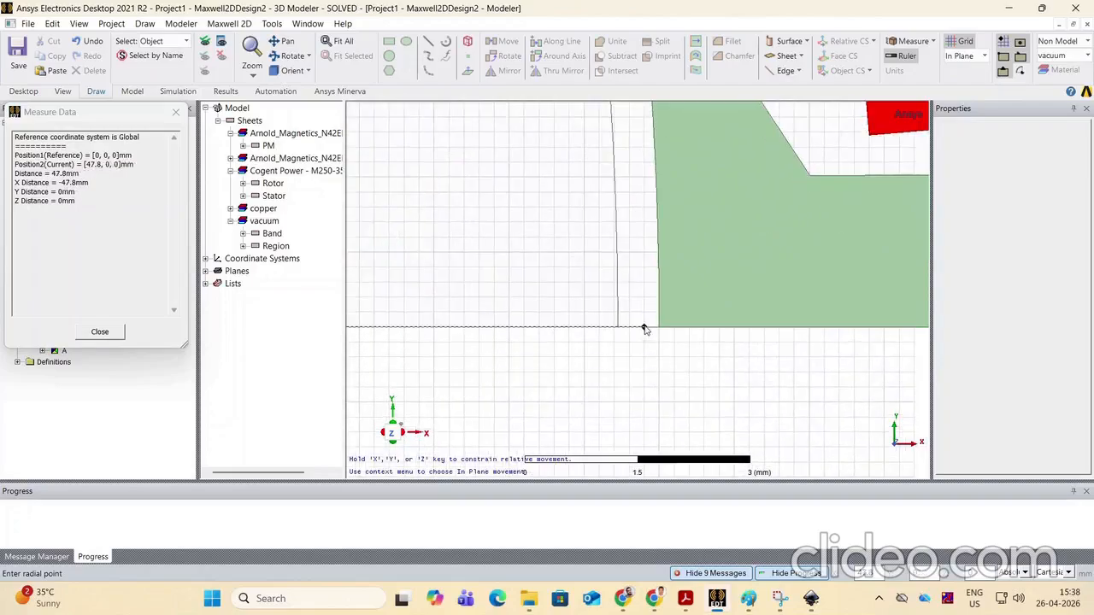
left_click(645, 330)
Sweep the air-gap arc 90° to the stator's inner corner on the Y axis and finish the polyline
scroll(770, 402, "down", 2)
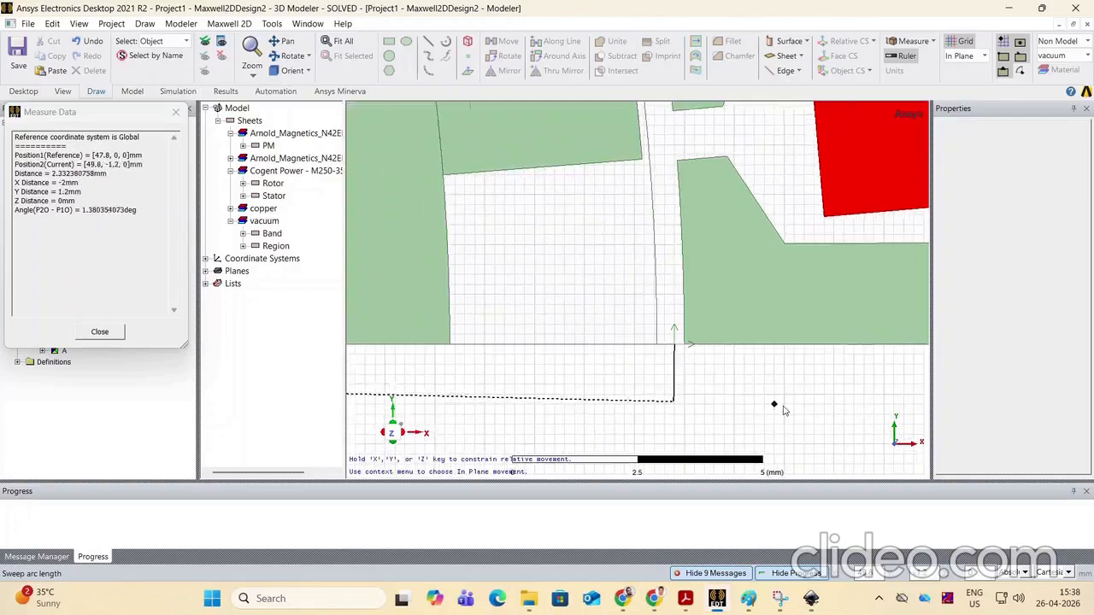
scroll(784, 411, "down", 8)
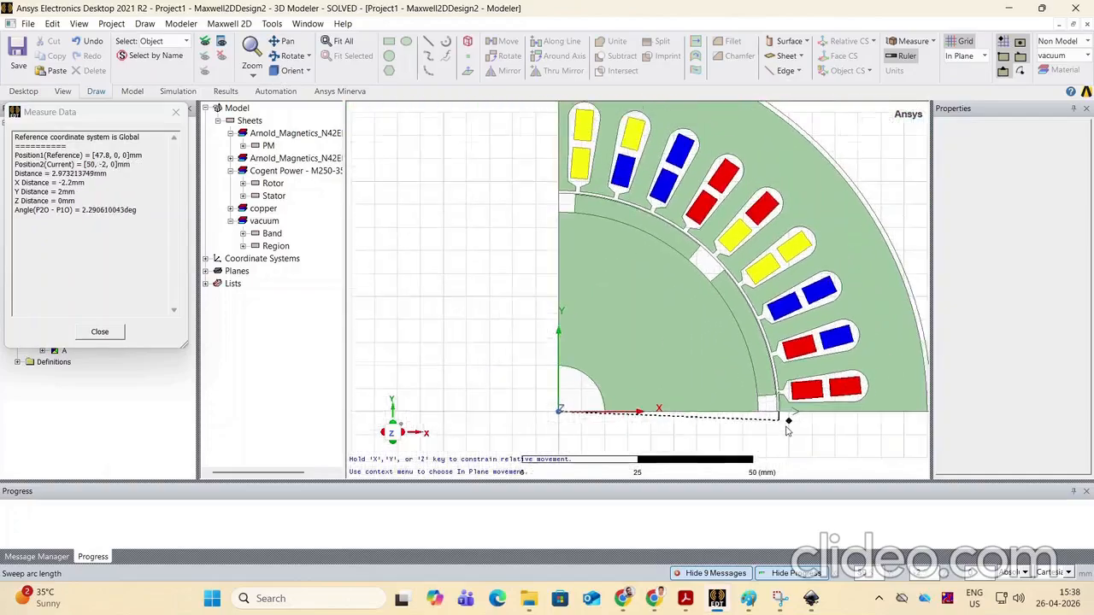
scroll(787, 427, "down", 2)
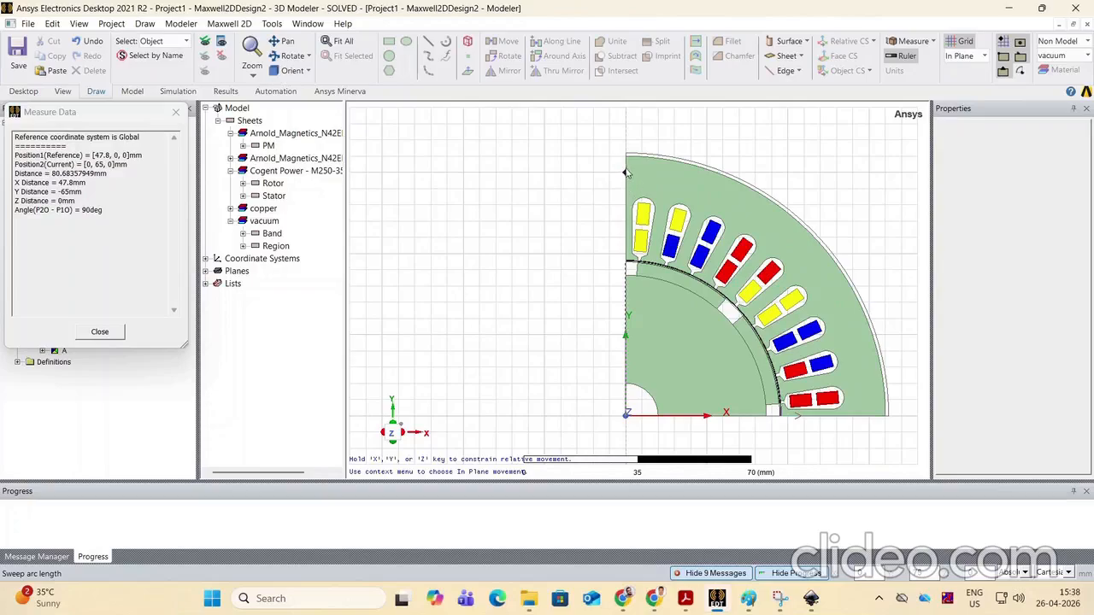
scroll(627, 174, "up", 7)
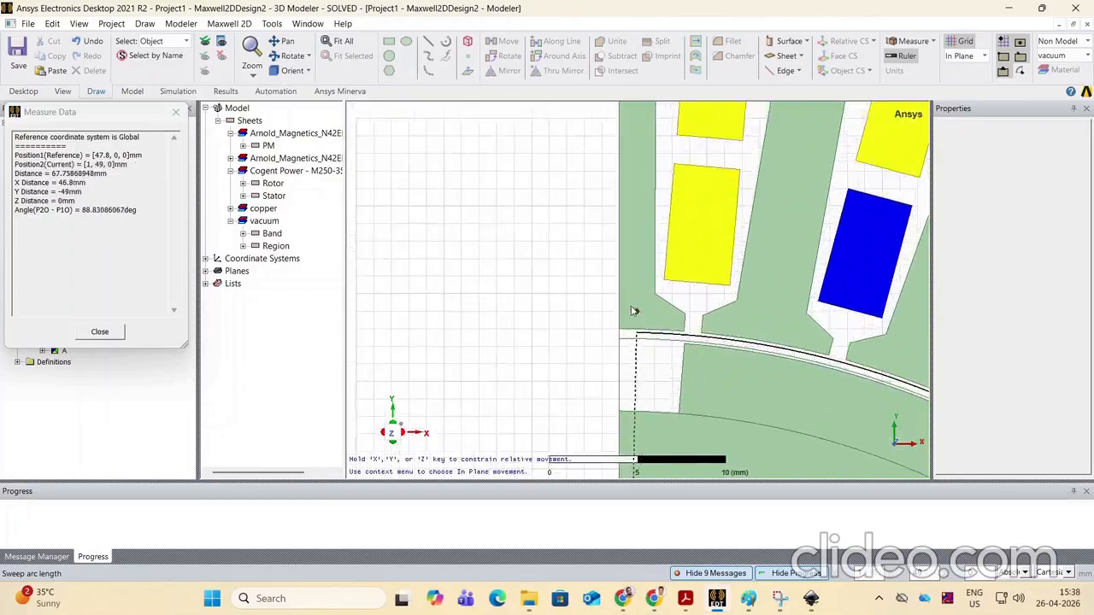
scroll(633, 311, "up", 2)
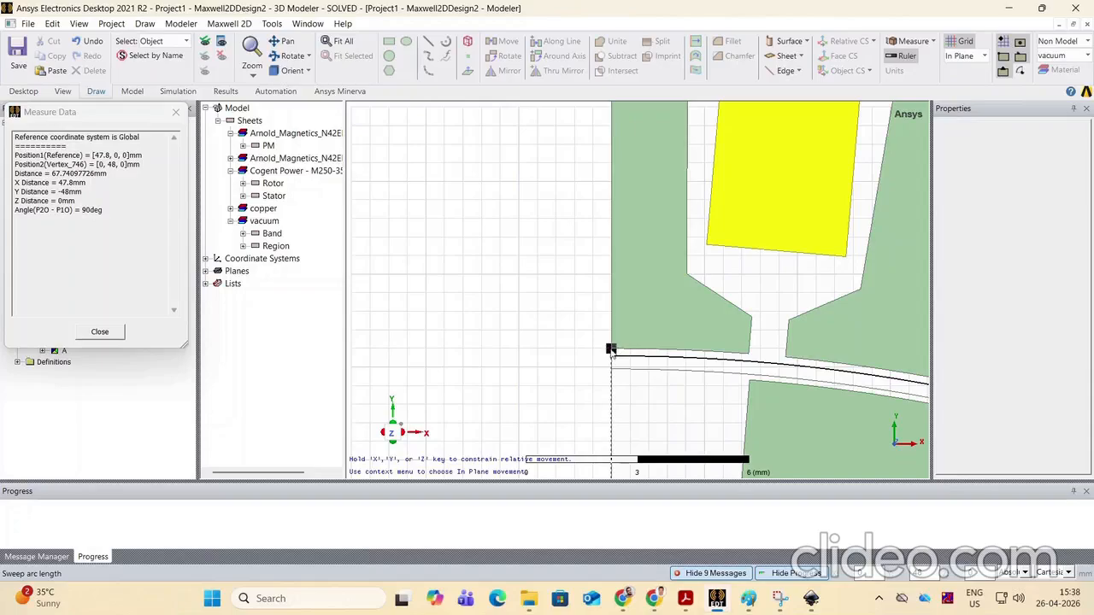
left_click(611, 350)
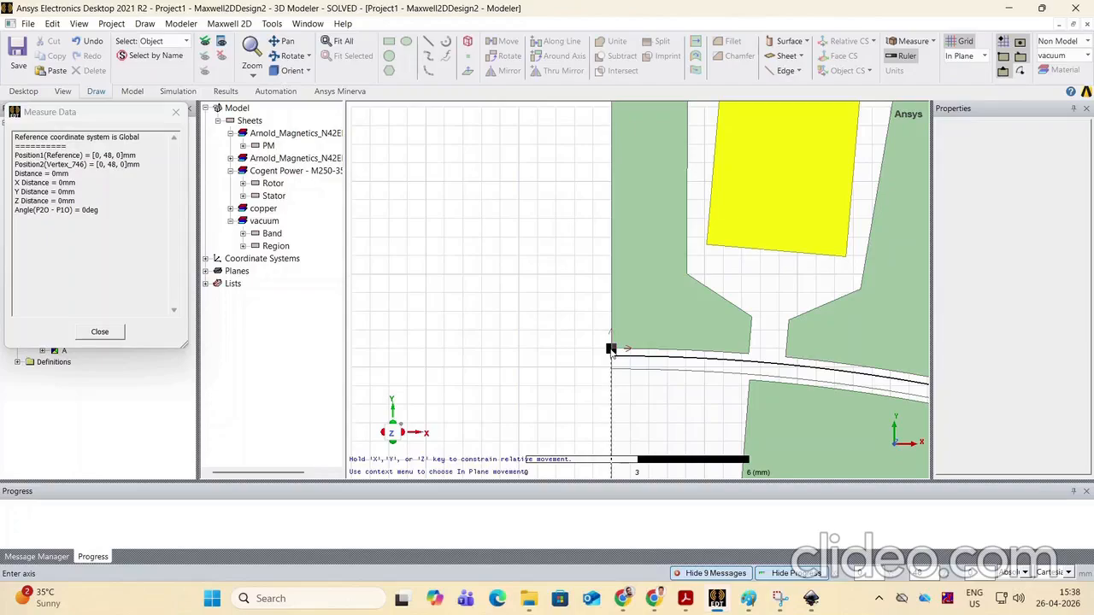
right_click(611, 351)
left_click(643, 149)
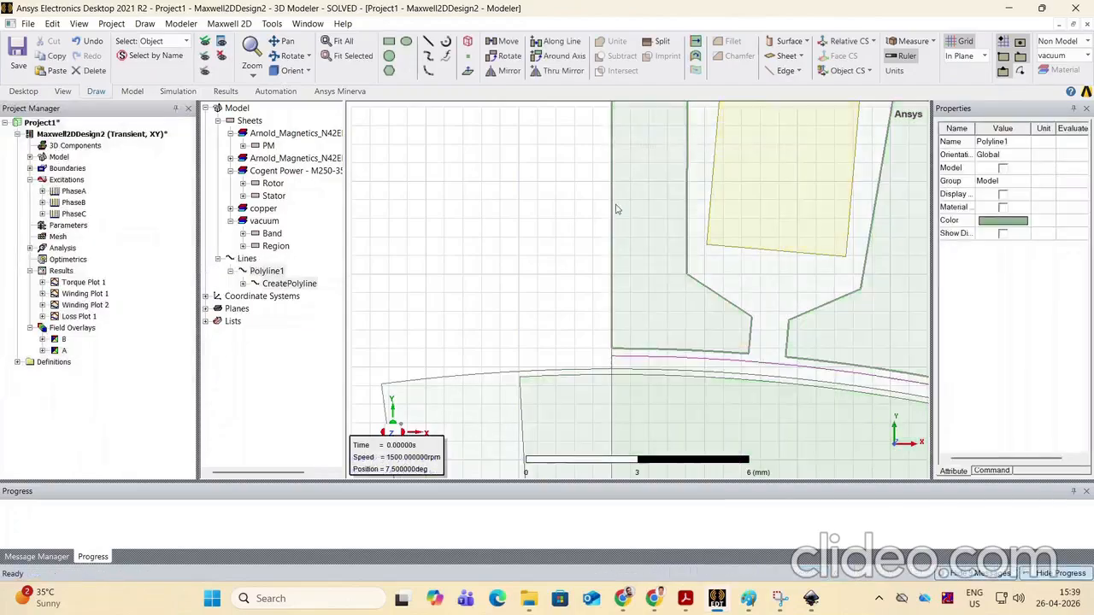
Set the start point of Polyline1's centre-point arc segment to D/2-lg/2, 0, 0
scroll(614, 218, "down", 3)
scroll(612, 220, "down", 2)
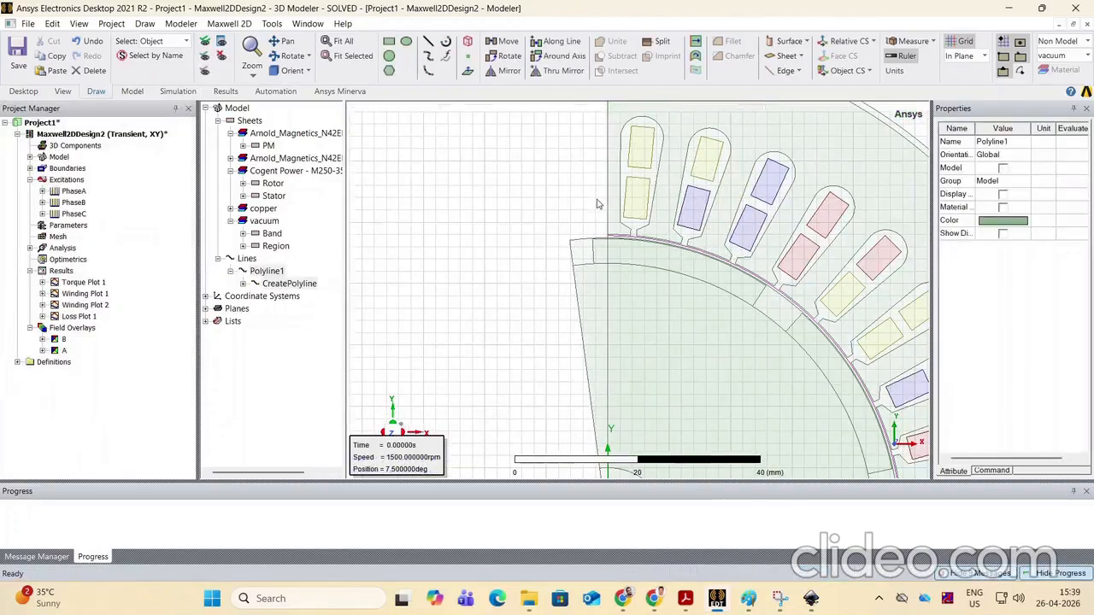
left_click(244, 284)
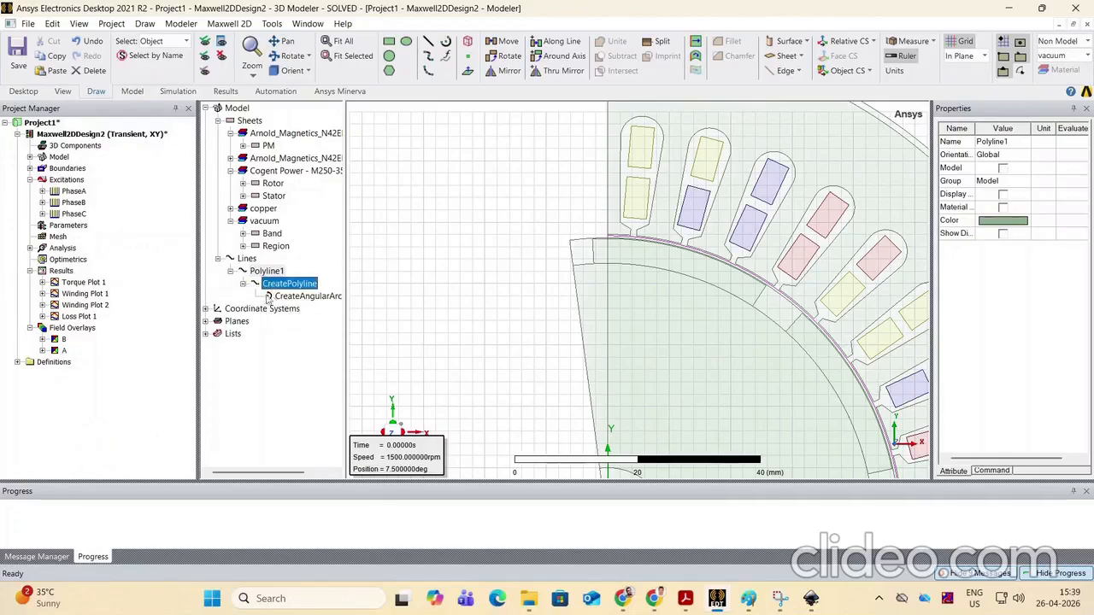
double_click(290, 295)
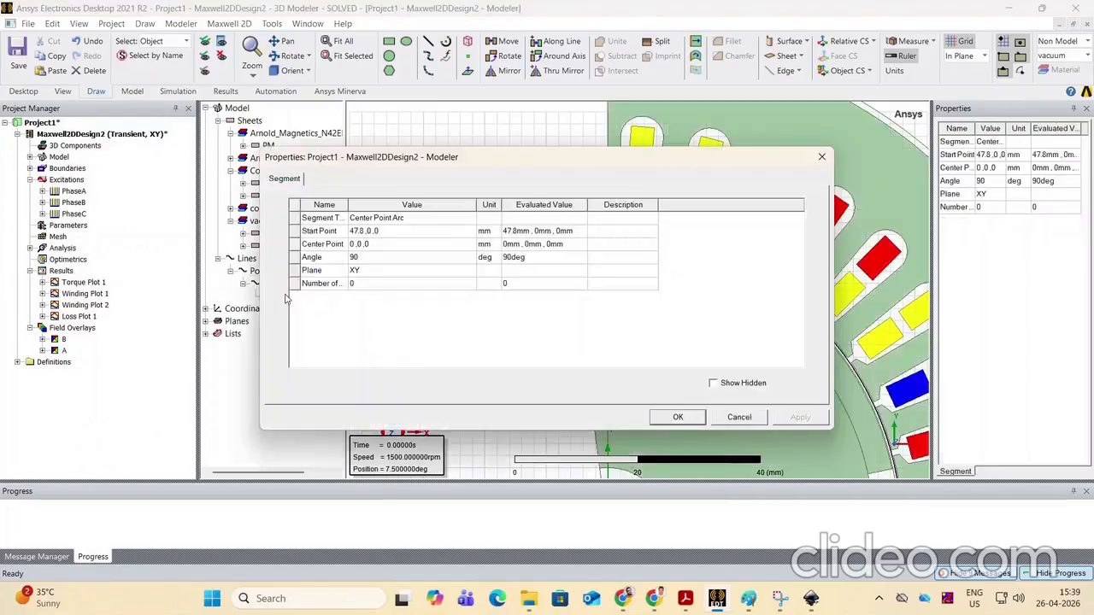
left_click_drag(398, 161, 545, 154)
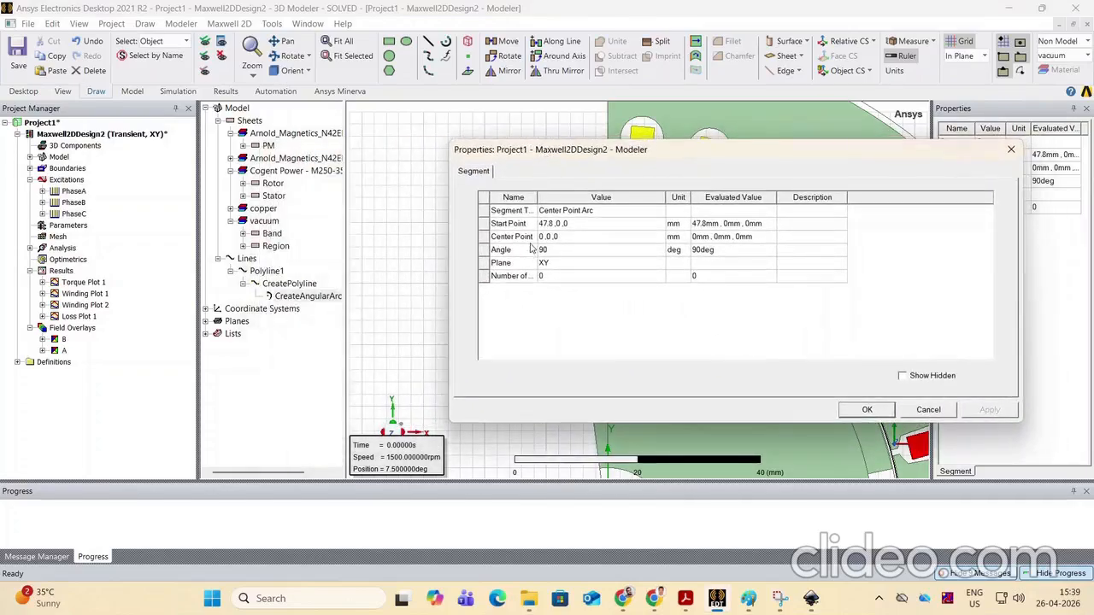
left_click(552, 227)
left_click(557, 223)
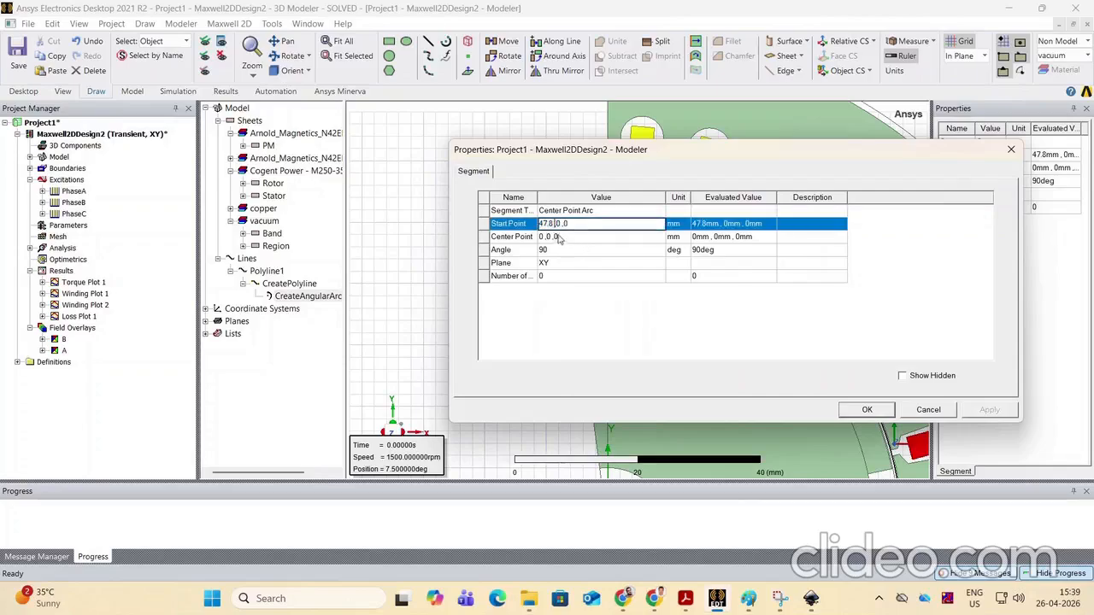
key("BackSpace")
key("BackSpace")
key("BackSpace")
key("BackSpace")
type("D")
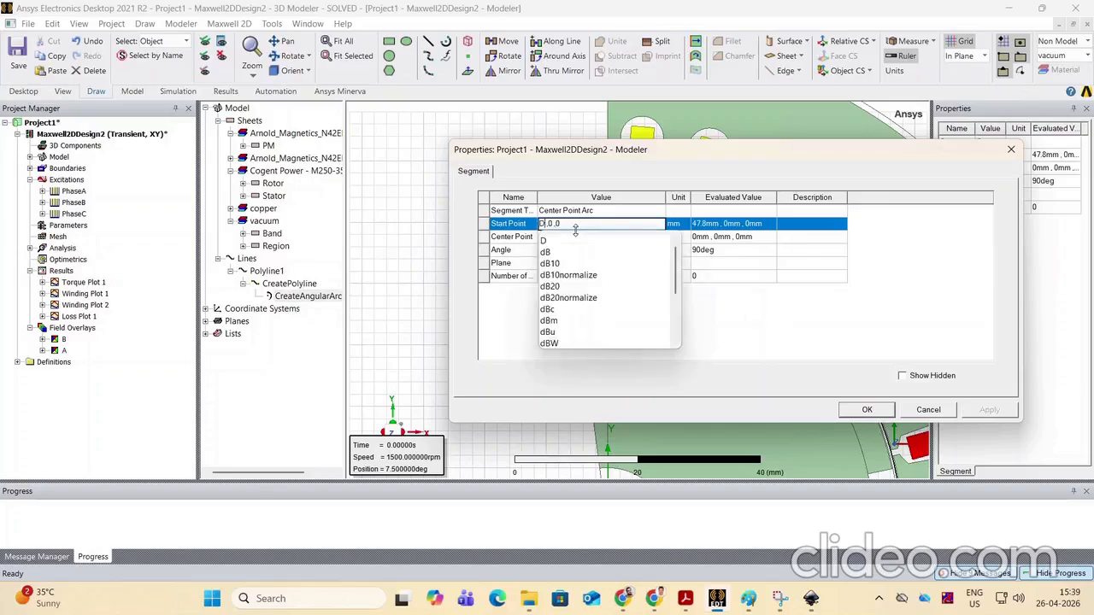
type("/2")
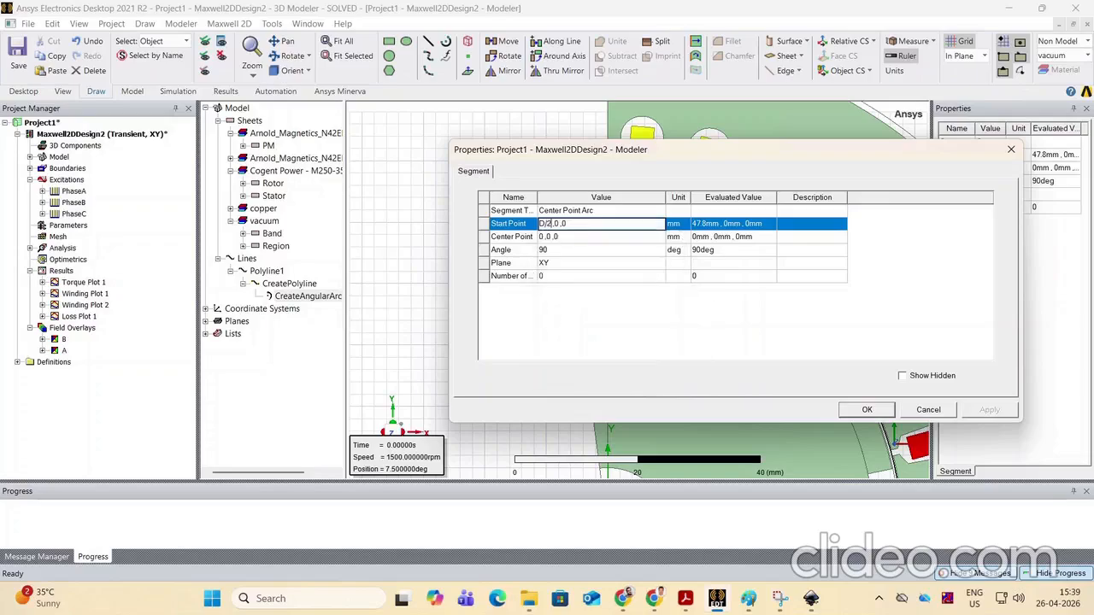
type("-lg")
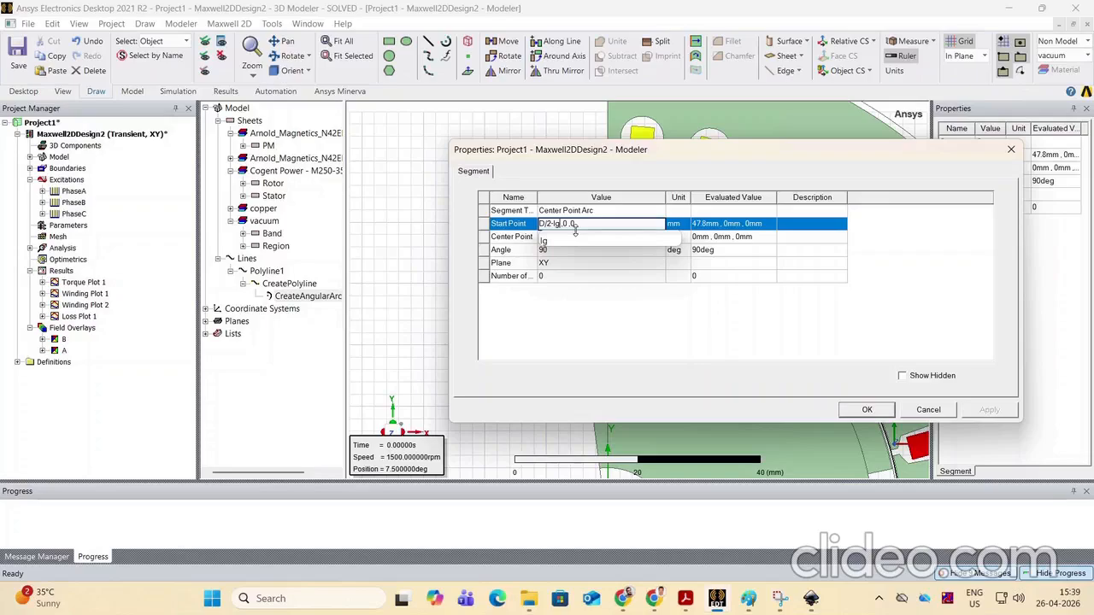
type("/2")
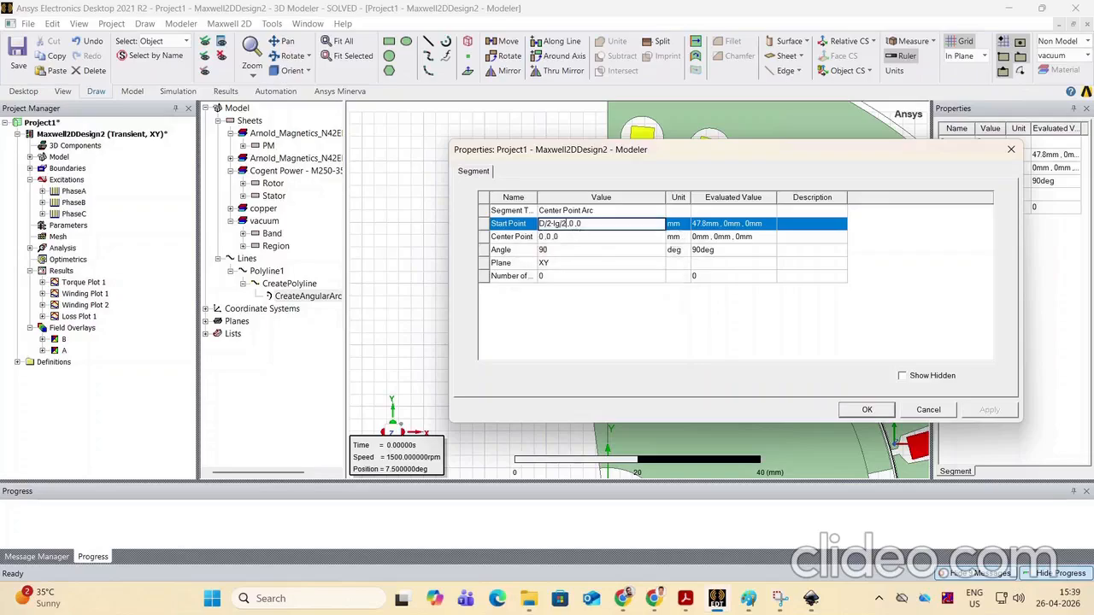
left_click(593, 318)
left_click(882, 412)
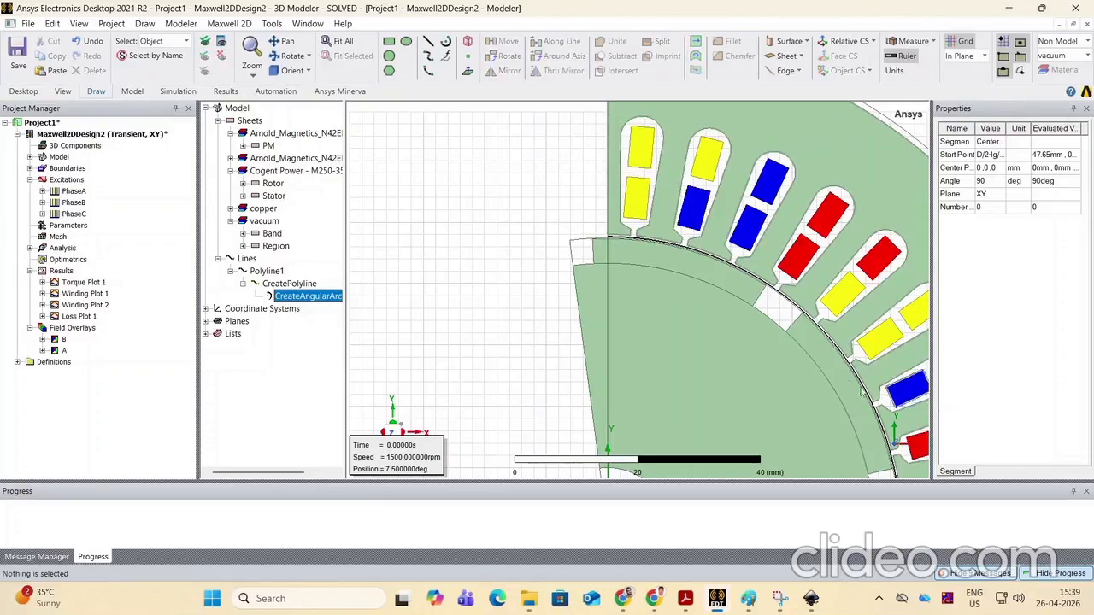
Check the arc's position in the air gap and rename Polyline1 as AG_arc
scroll(503, 163, "up", 2)
scroll(503, 163, "down", 2)
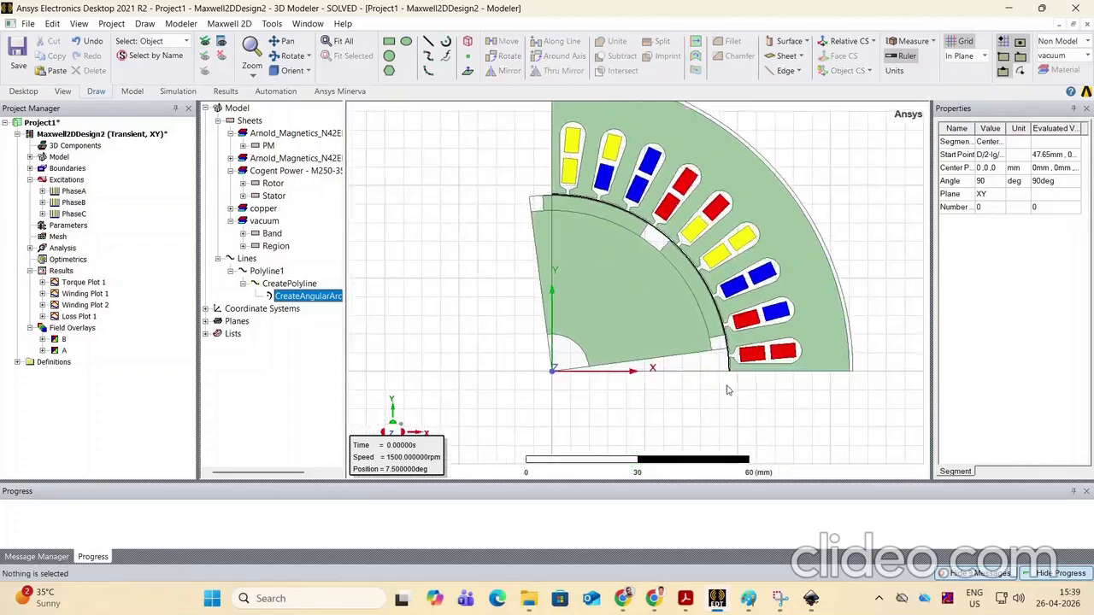
scroll(735, 297, "up", 4)
scroll(736, 297, "up", 5)
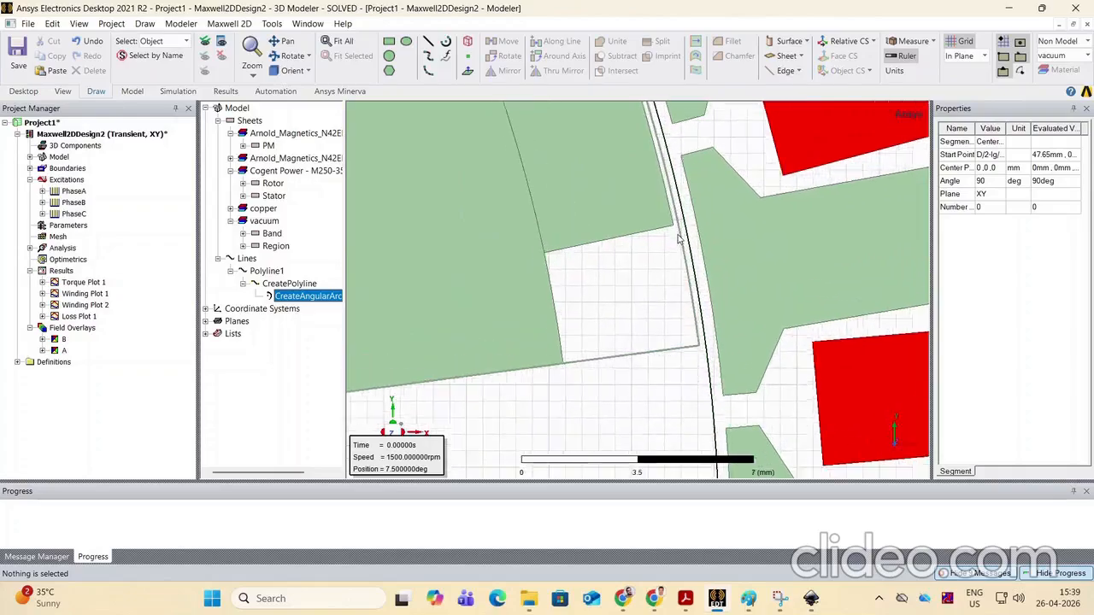
scroll(691, 224, "up", 3)
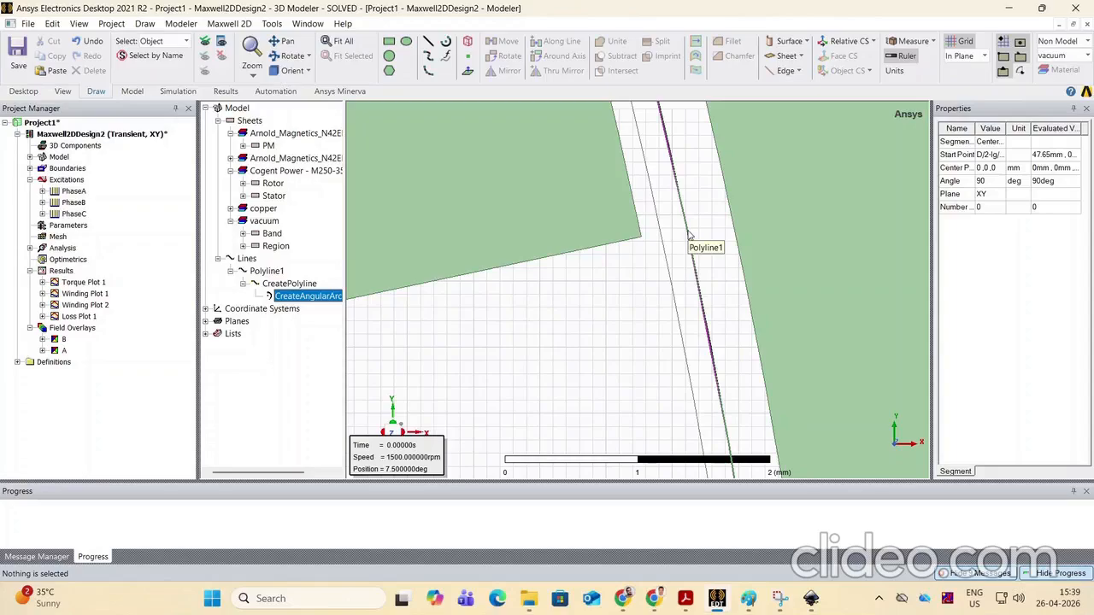
scroll(691, 235, "down", 5)
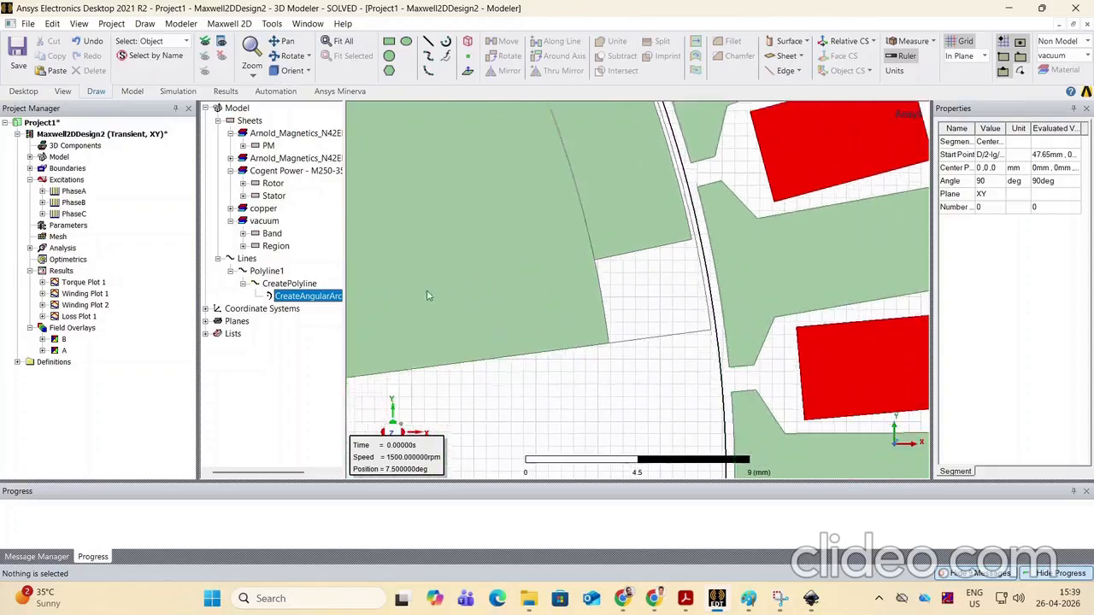
left_click(243, 283)
left_click(266, 270)
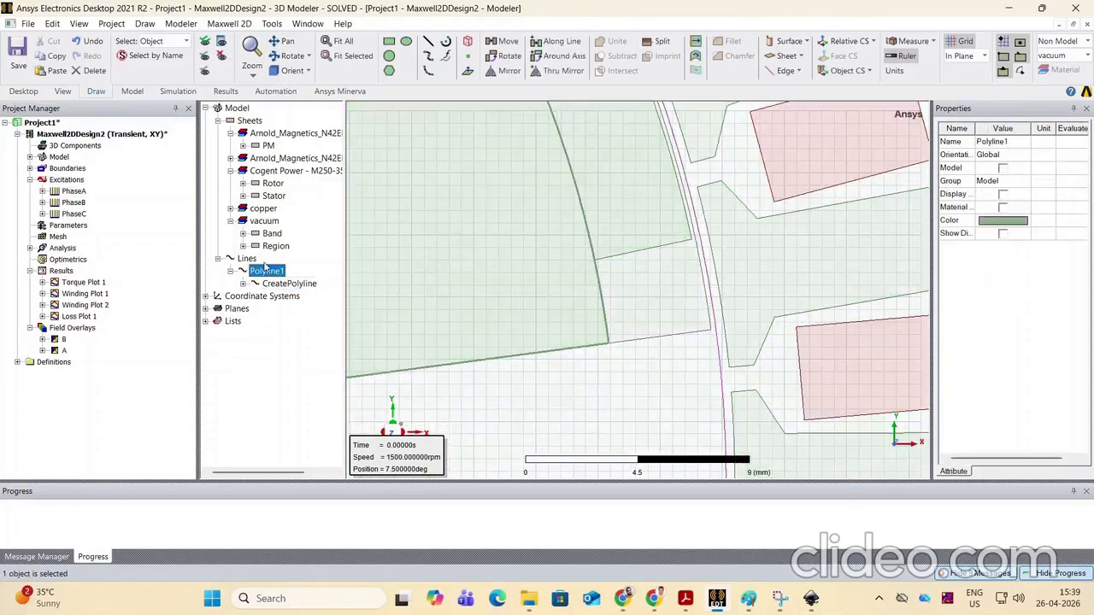
left_click(994, 144)
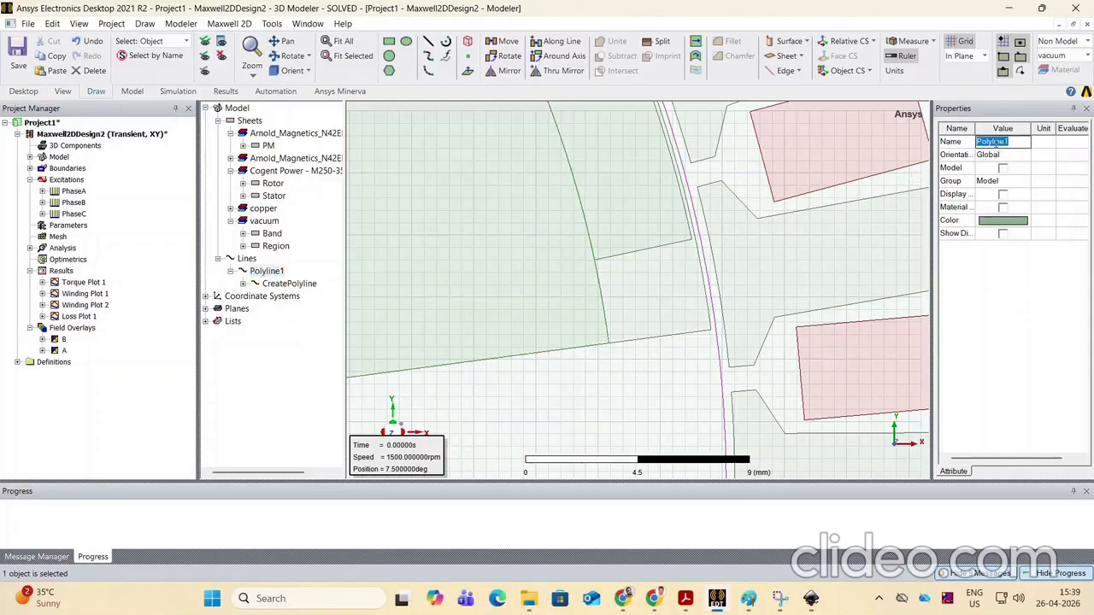
type("AG_arc")
key("Return")
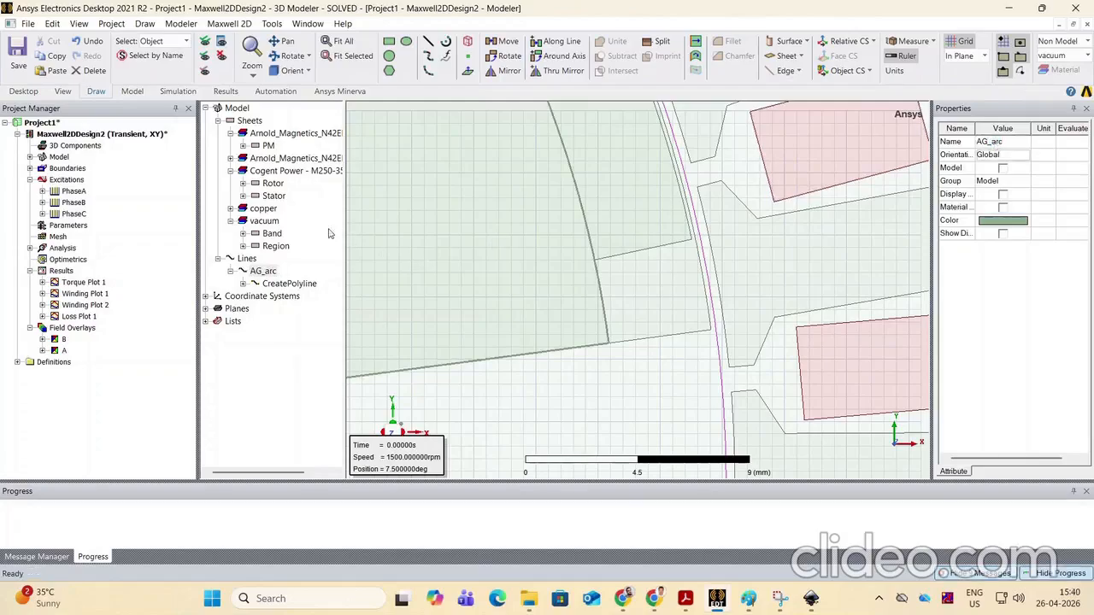
Open the Fields Calculator for the Maxwell 2D design
scroll(315, 210, "right", 2)
scroll(538, 245, "up", 2)
scroll(539, 245, "down", 2)
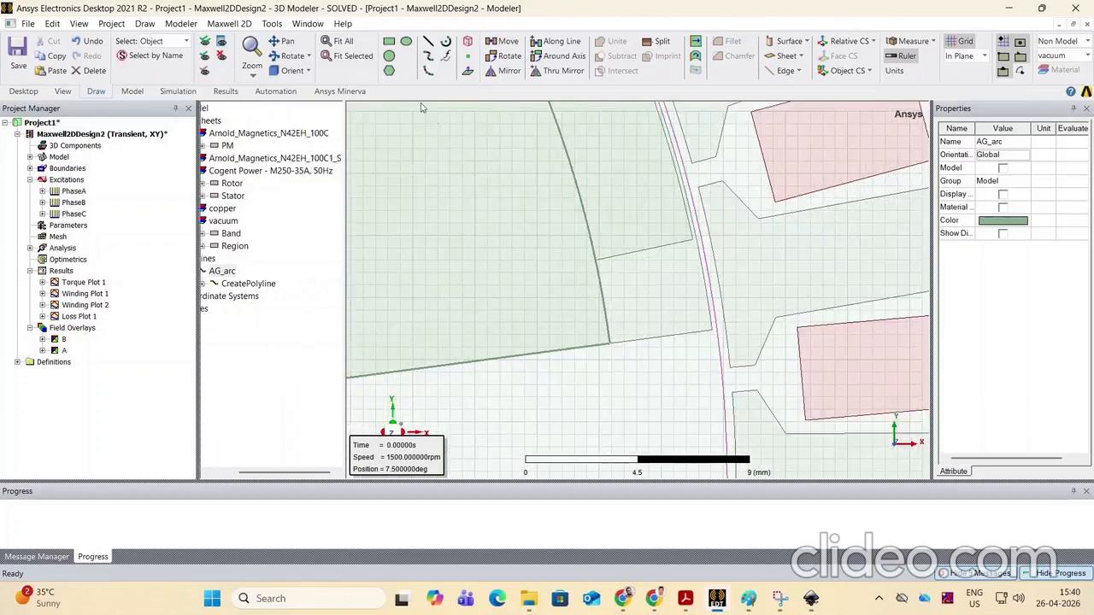
left_click(341, 41)
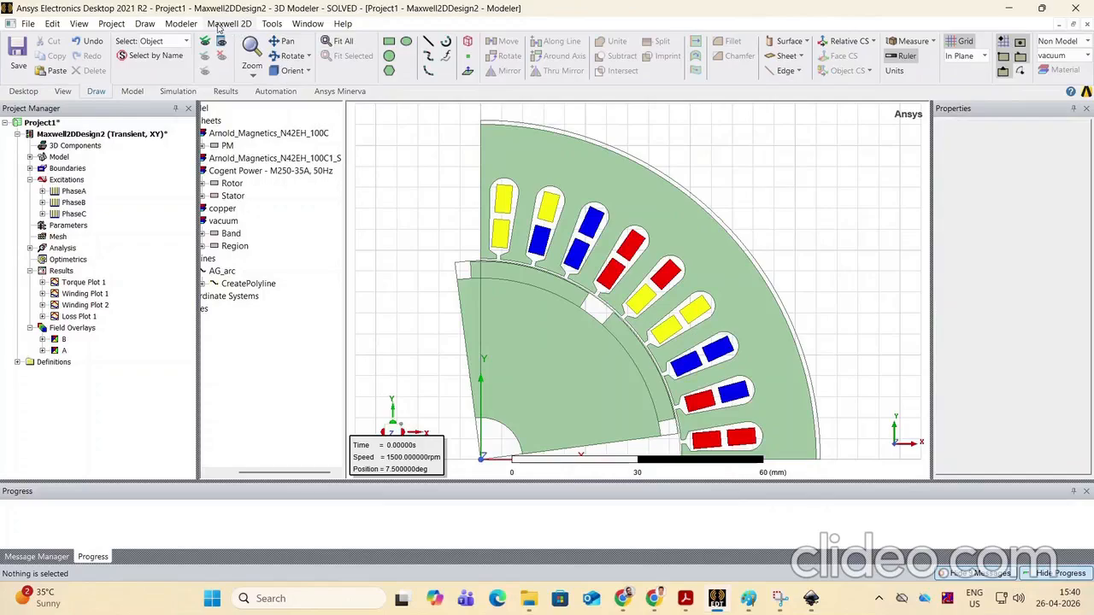
left_click(219, 26)
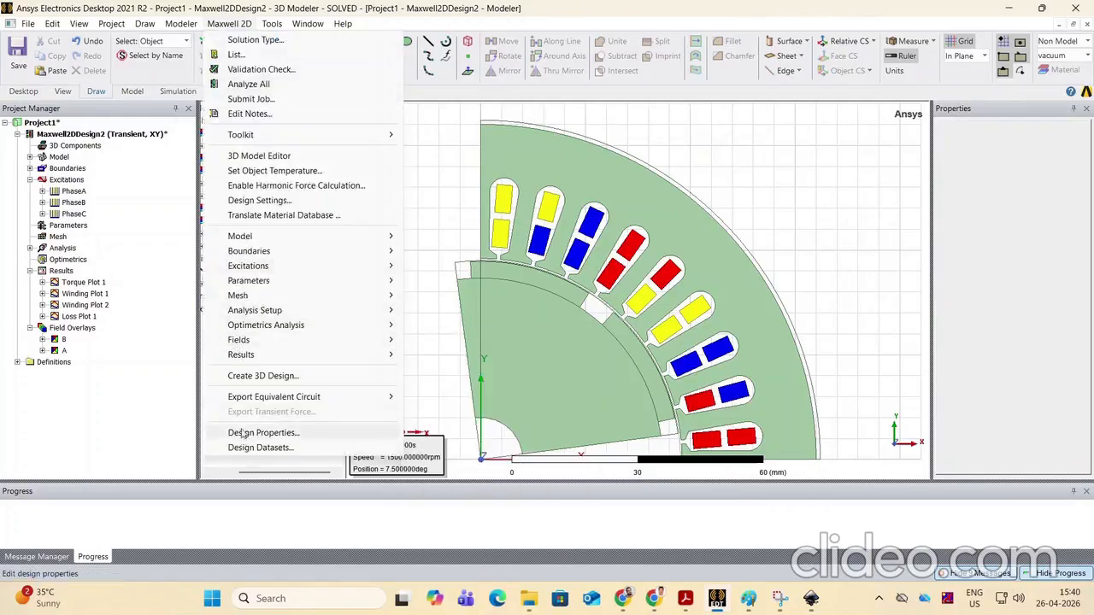
mouse_move(242, 342)
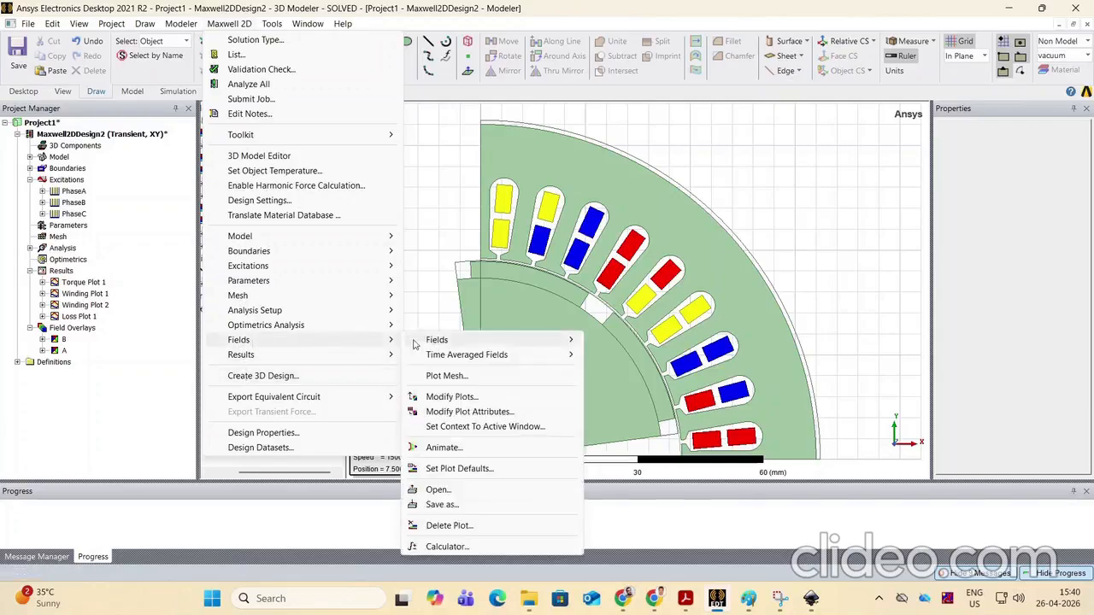
mouse_move(447, 356)
left_click(444, 547)
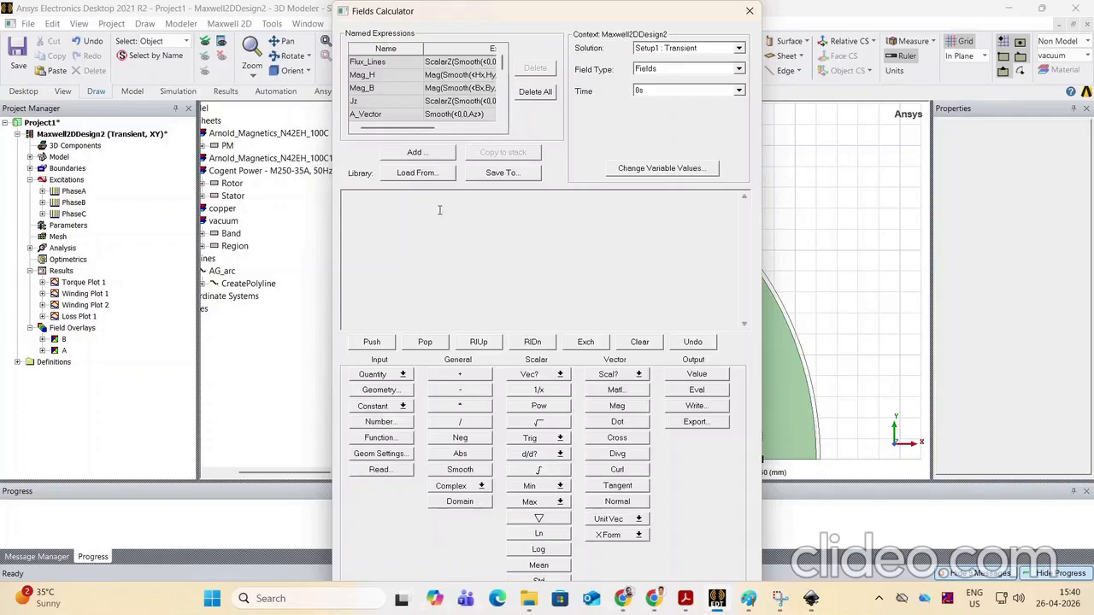
Load the flux density quantity B into the calculator and extract its ScalarX component
left_click(389, 377)
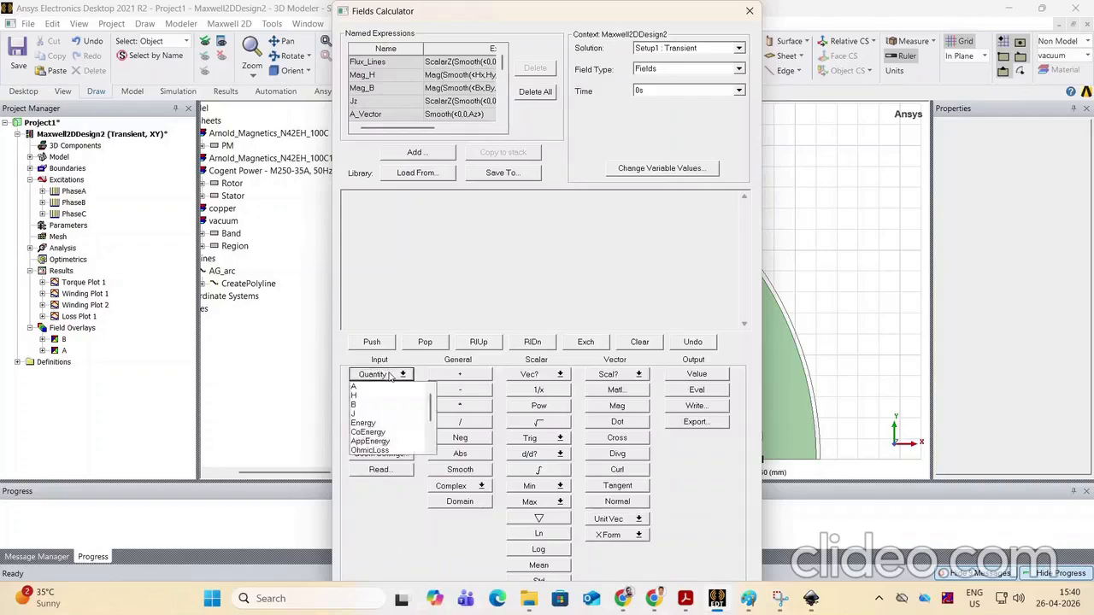
left_click(360, 405)
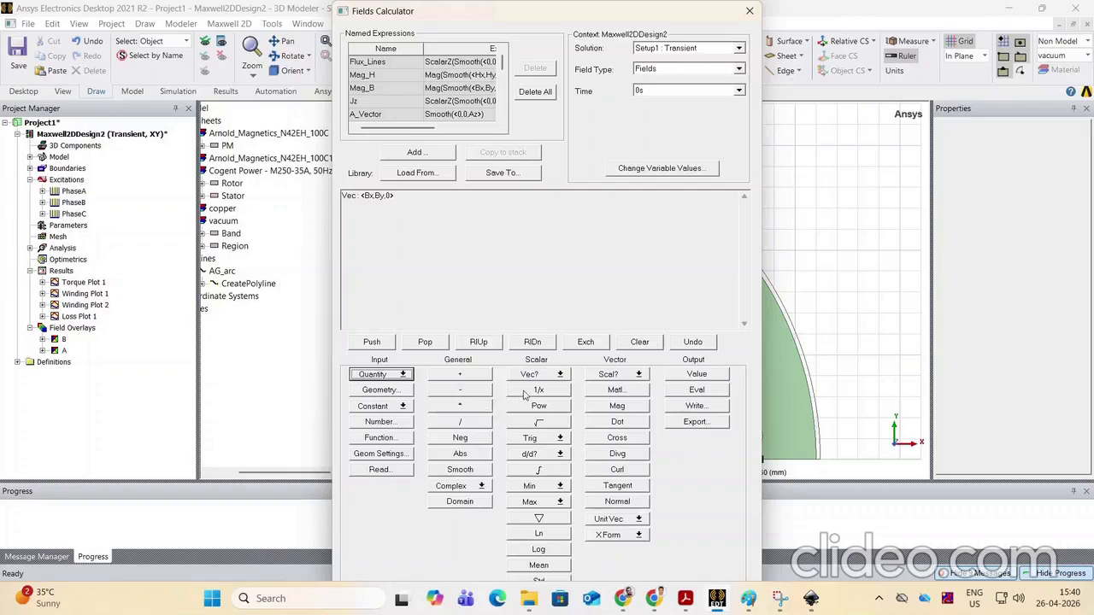
left_click(631, 377)
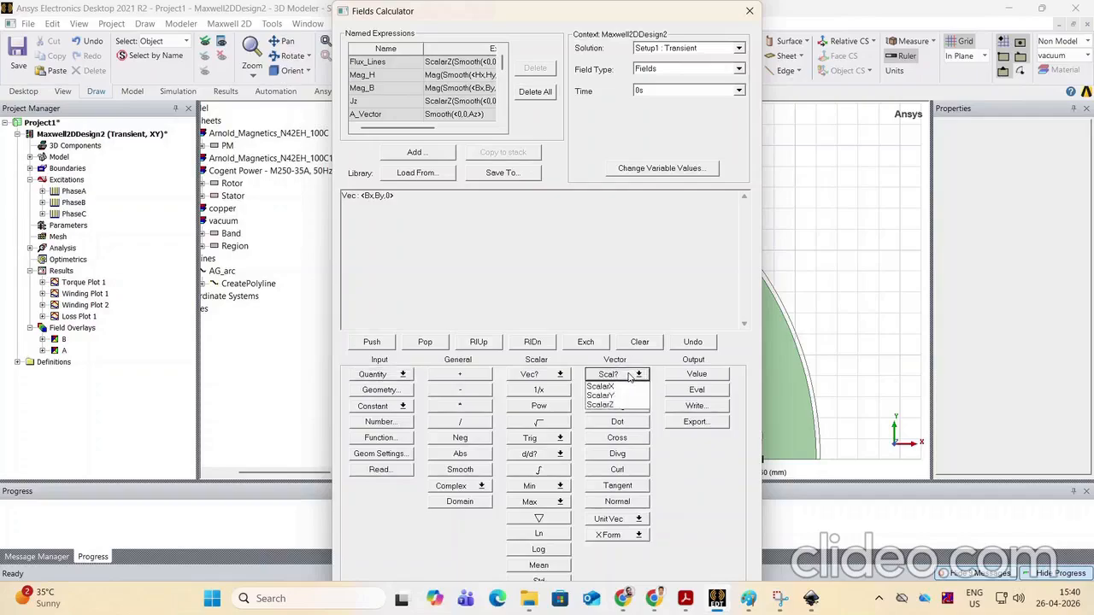
left_click(612, 389)
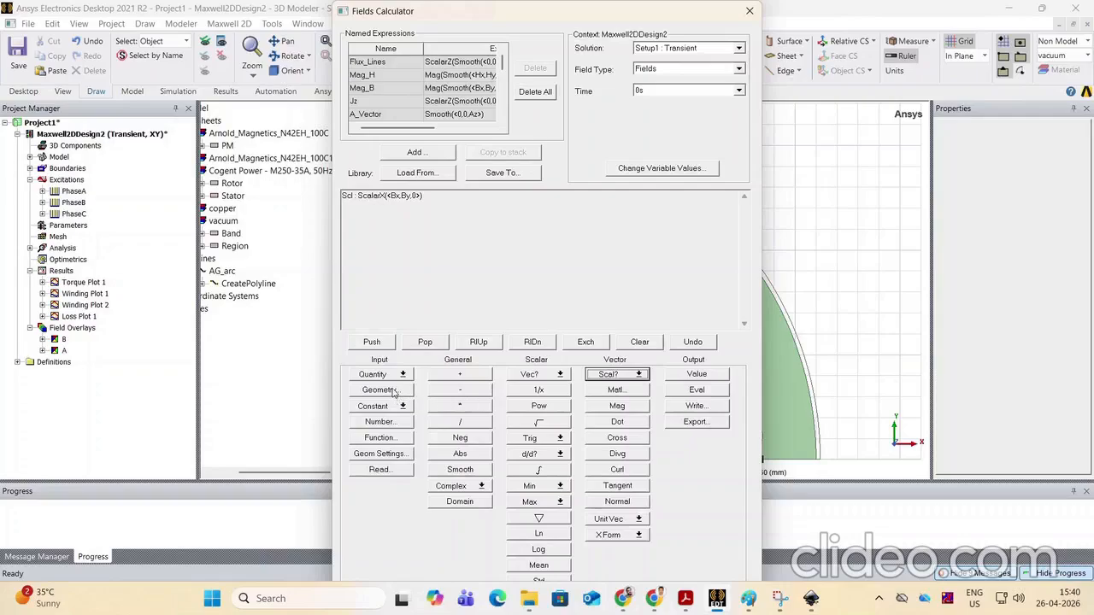
Add the scalar function PHI, take its cosine, and multiply it with the X component of B
left_click(387, 440)
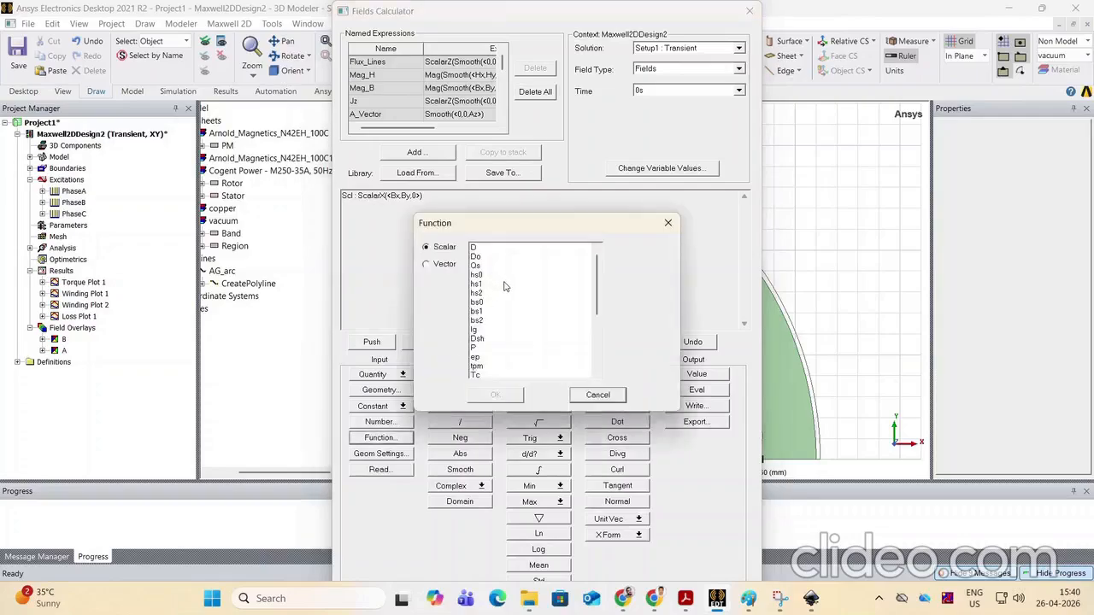
scroll(505, 289, "down", 3)
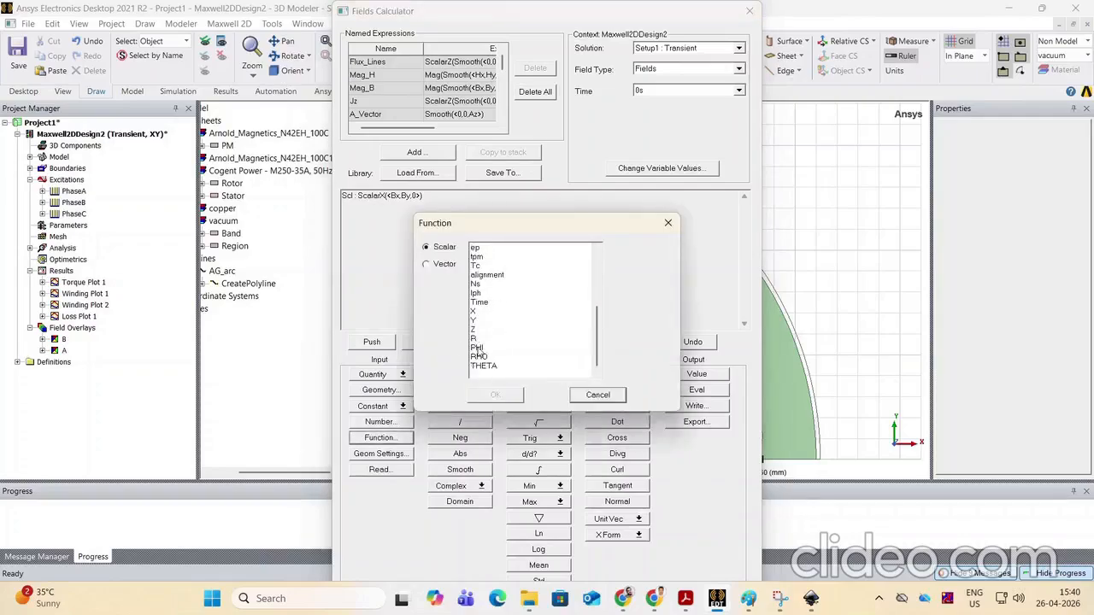
left_click(477, 349)
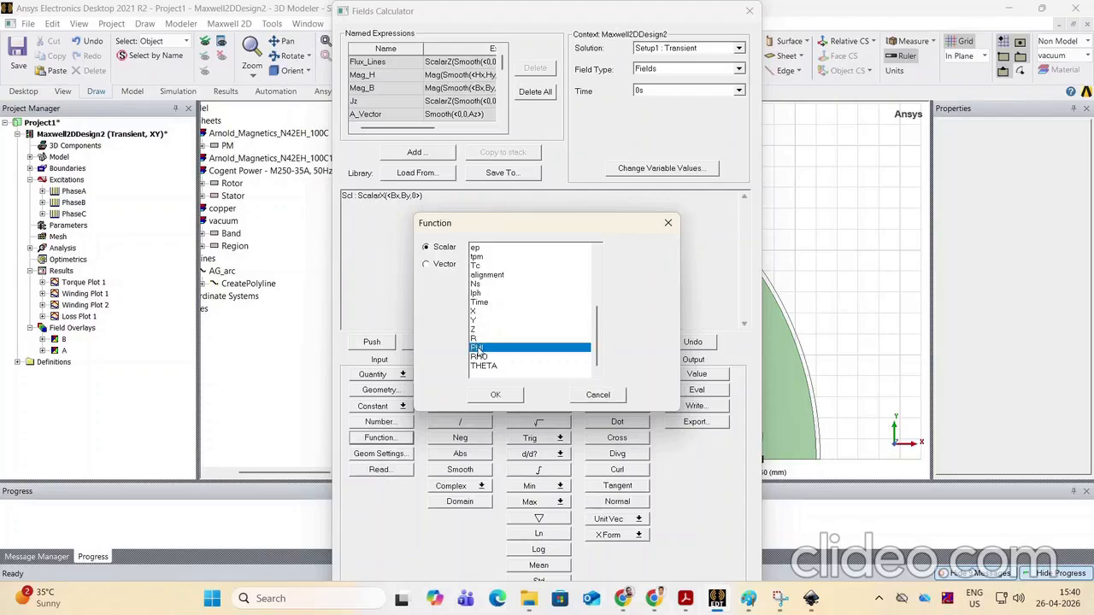
left_click(497, 396)
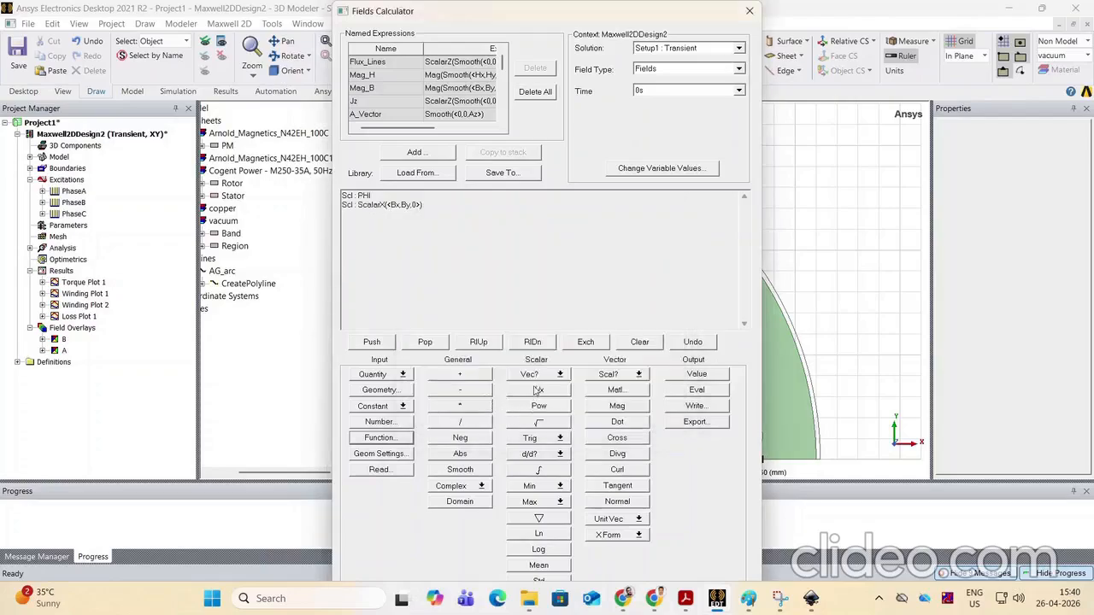
left_click(544, 439)
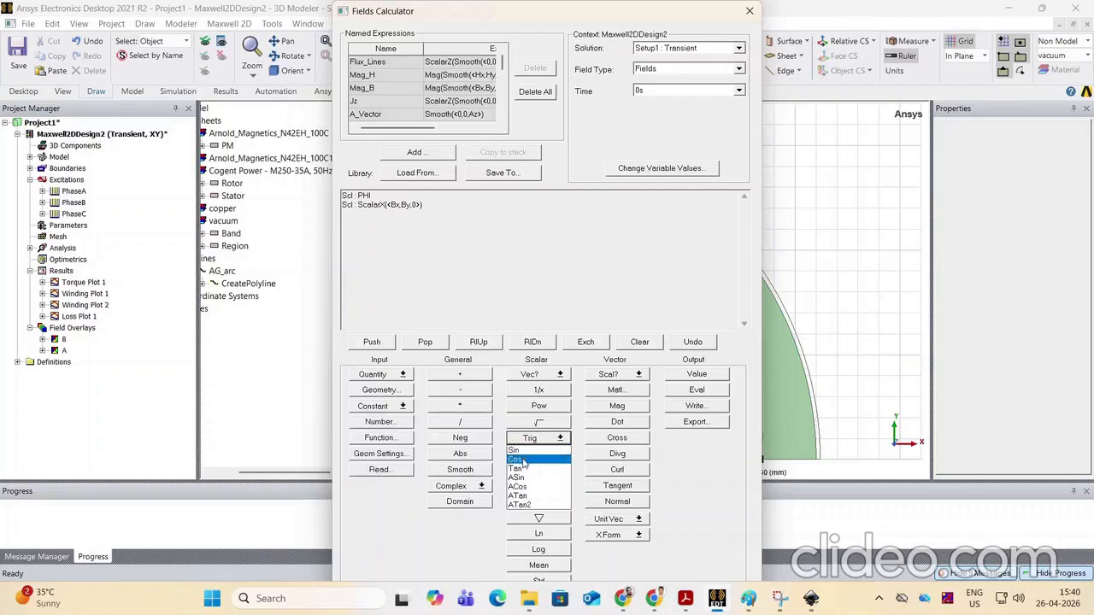
left_click(523, 461)
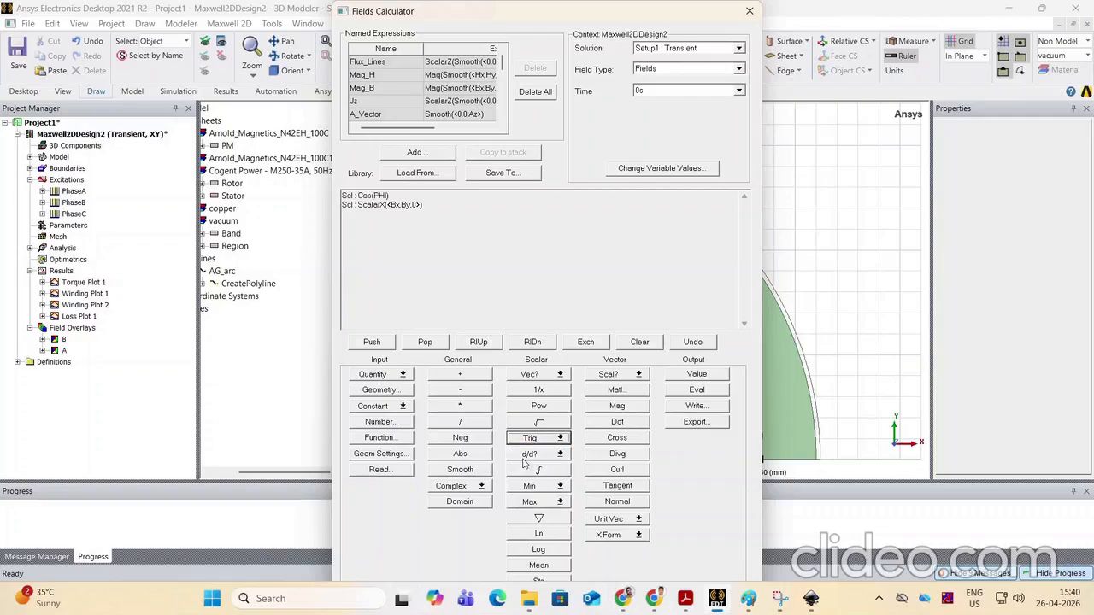
left_click(461, 406)
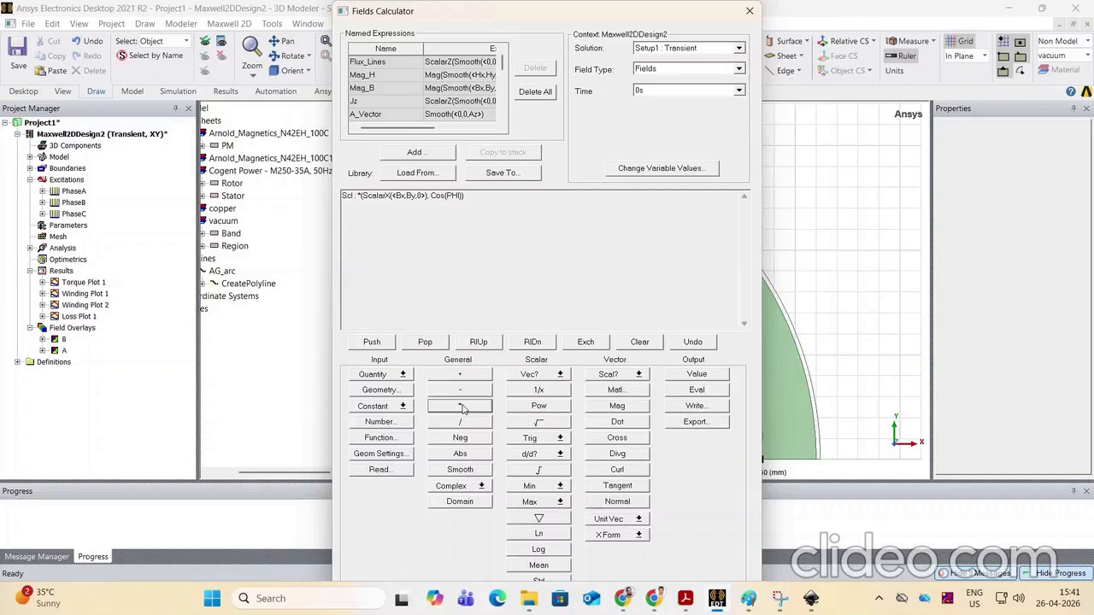
Load the flux density quantity B onto the calculator stack again and extract its ScalarY component
left_click(385, 378)
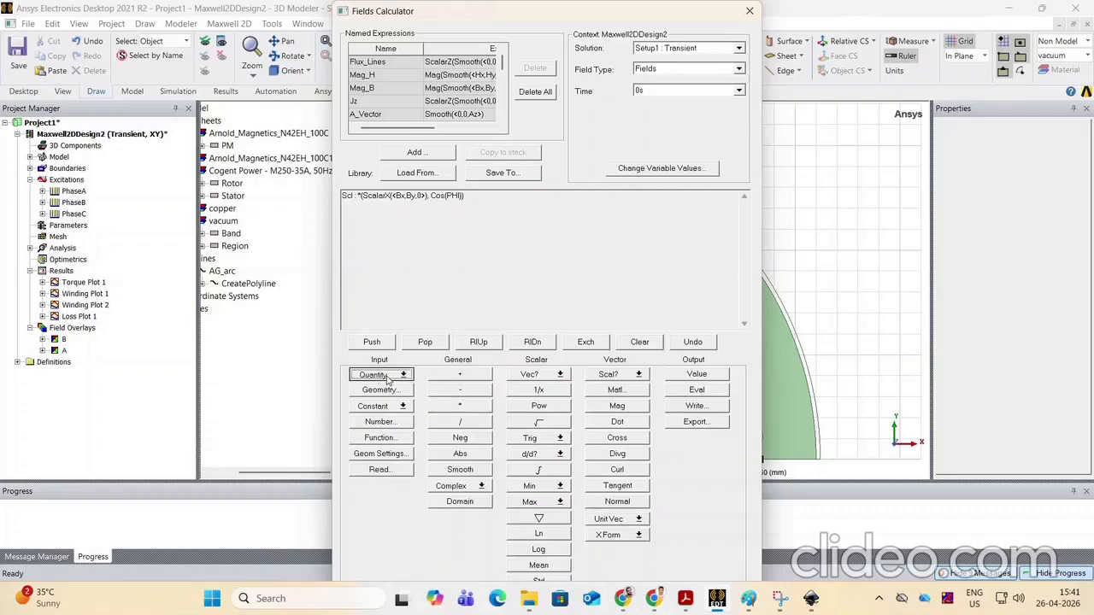
left_click(368, 388)
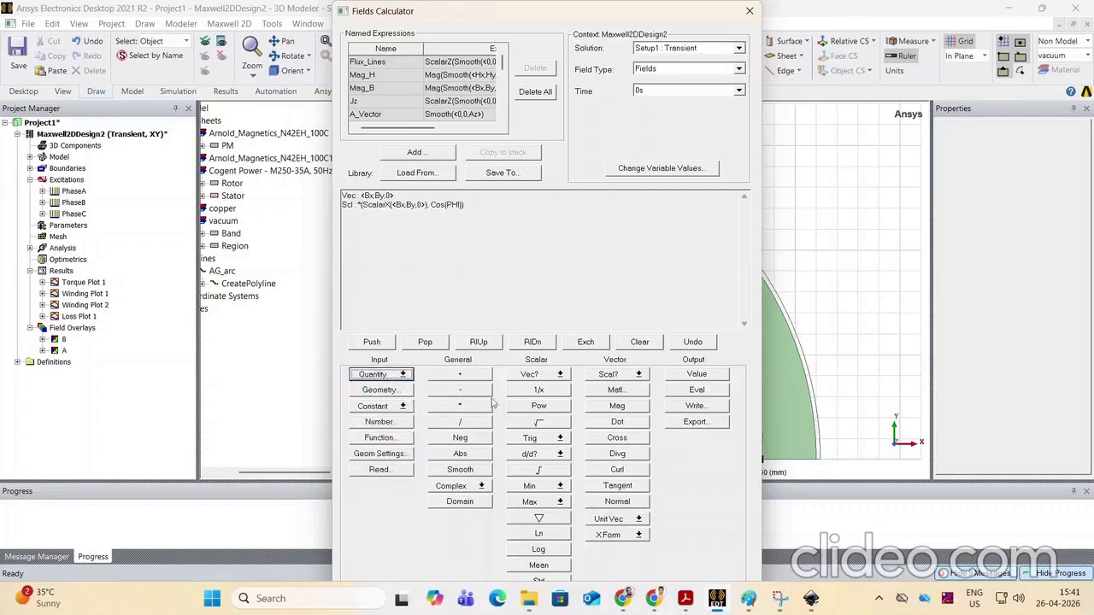
left_click(614, 377)
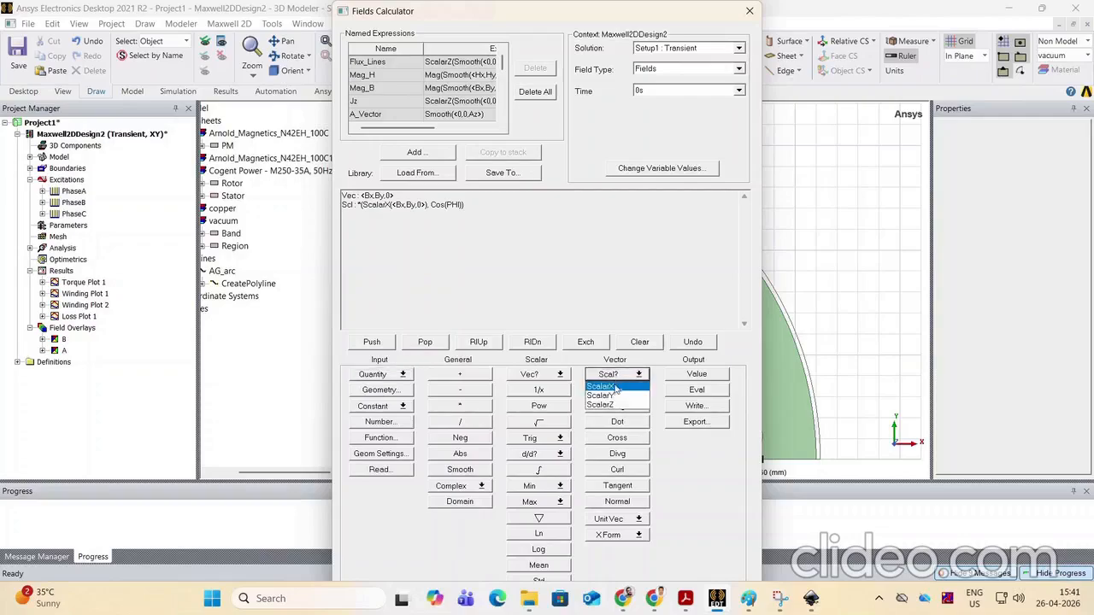
left_click(615, 395)
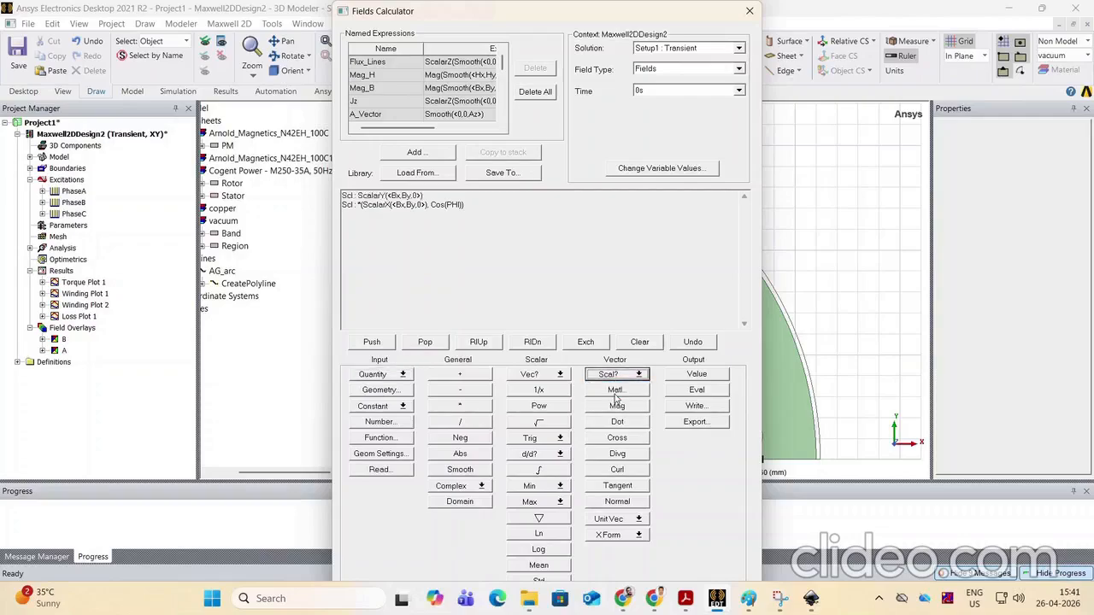
Add the scalar function PHI, take its sine, and multiply it with the Y component of B
left_click(380, 438)
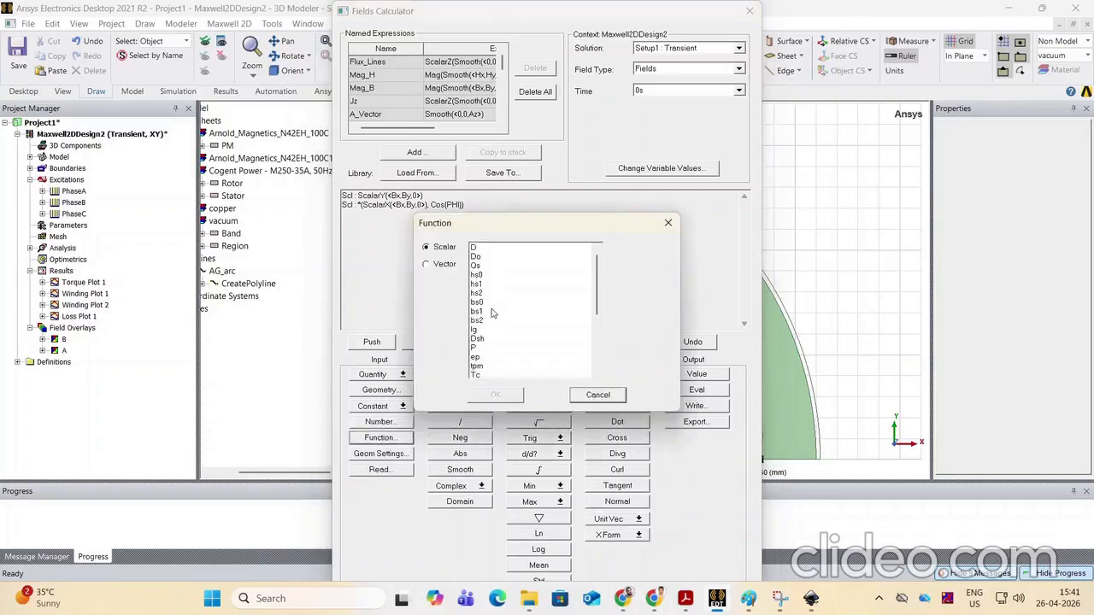
scroll(495, 317, "down", 3)
scroll(492, 323, "down", 2)
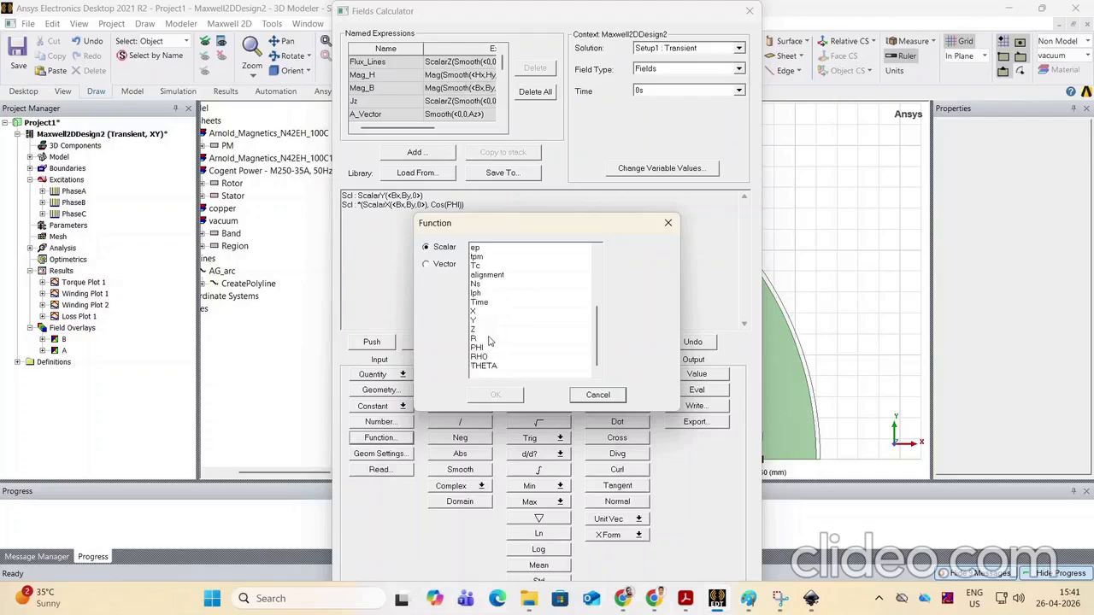
left_click(484, 347)
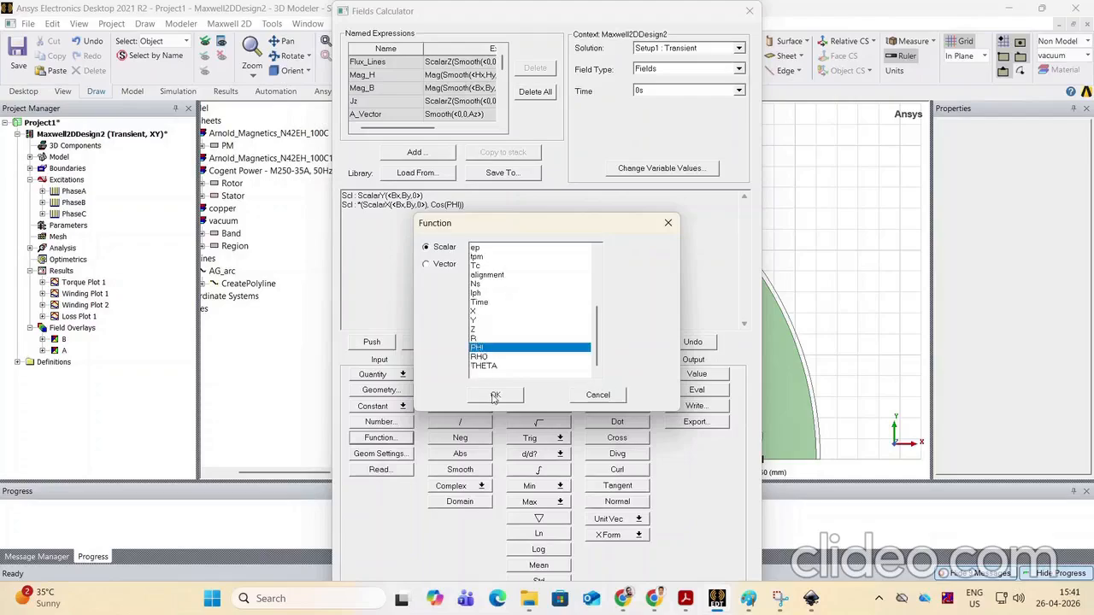
left_click(494, 396)
left_click(532, 438)
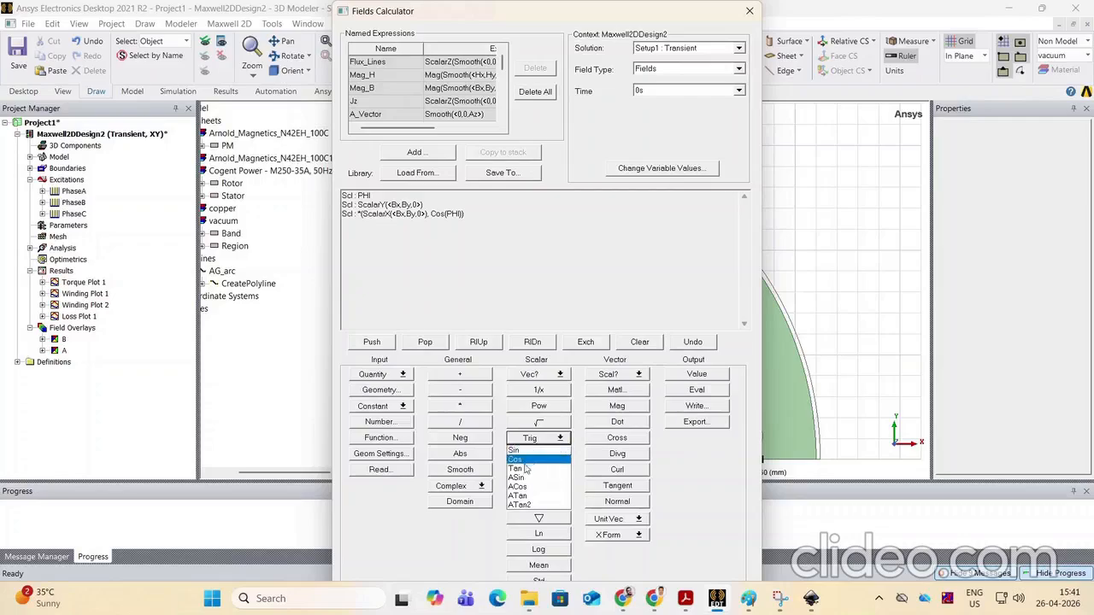
left_click(516, 451)
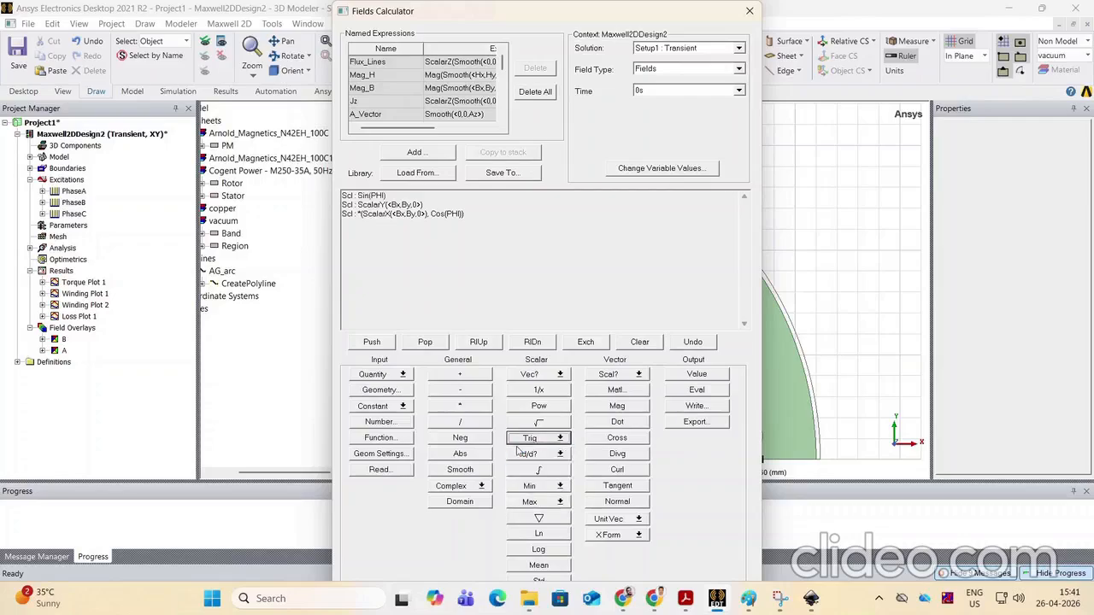
left_click(465, 407)
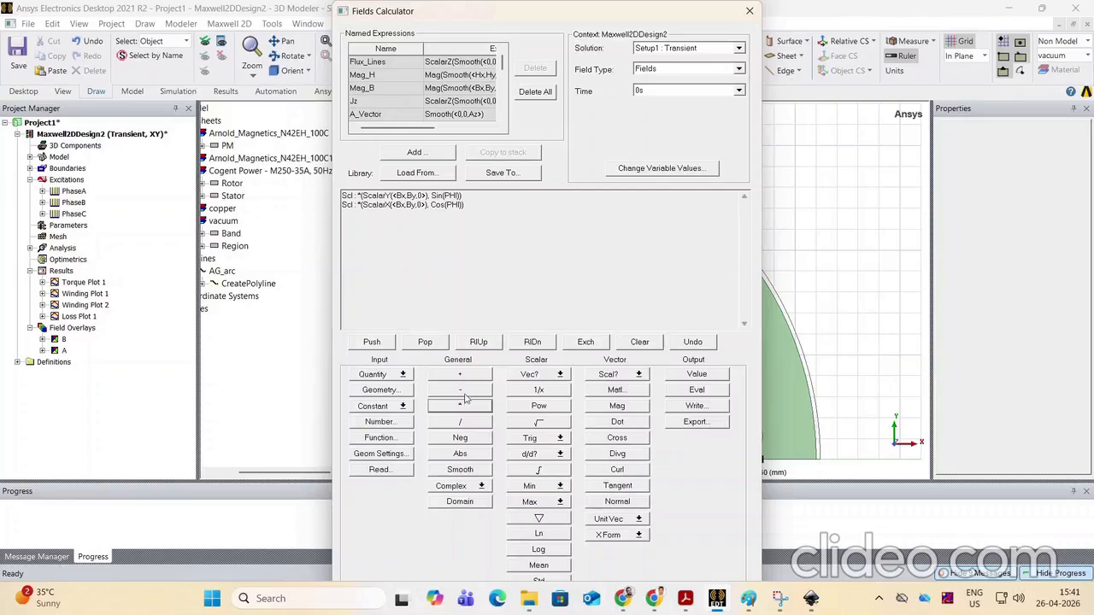
Sum the cosine and sine products, save the result as the named expression Brad, and close the calculator
left_click(463, 377)
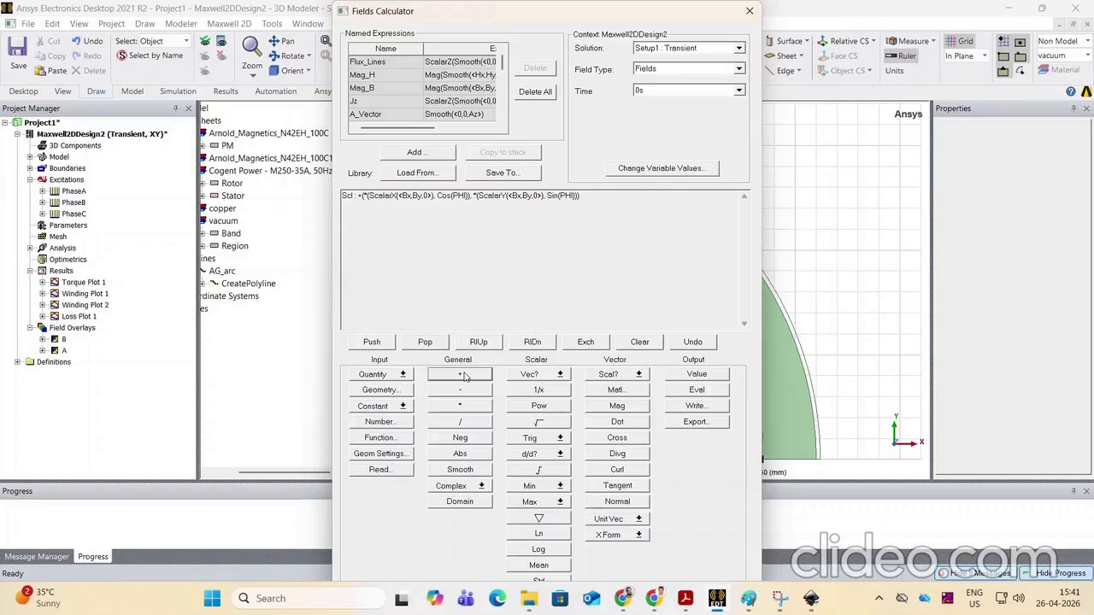
left_click(414, 152)
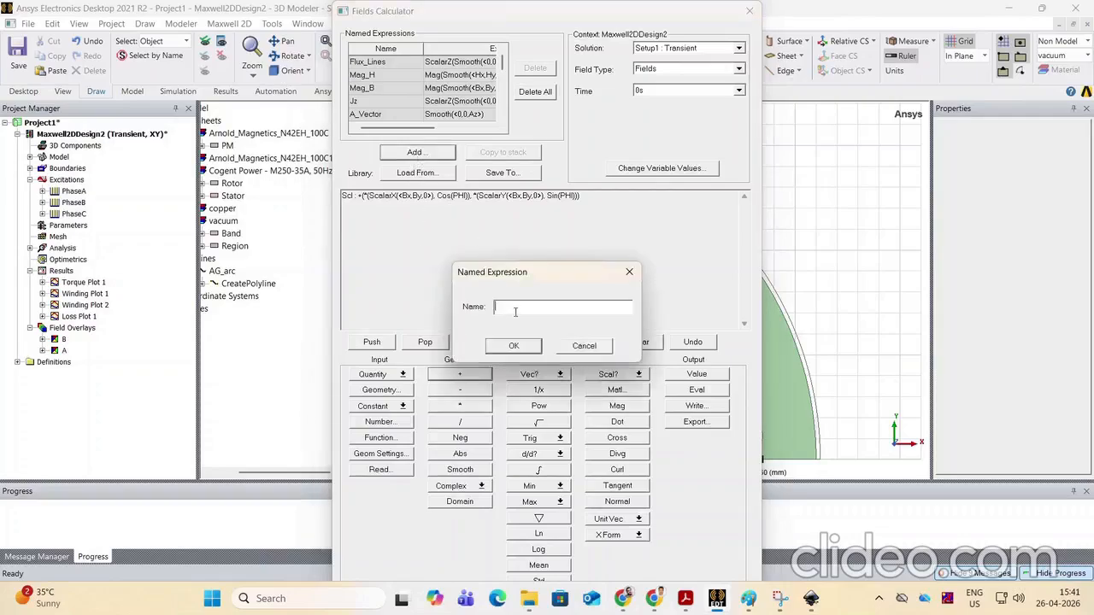
type("Brad")
left_click(520, 347)
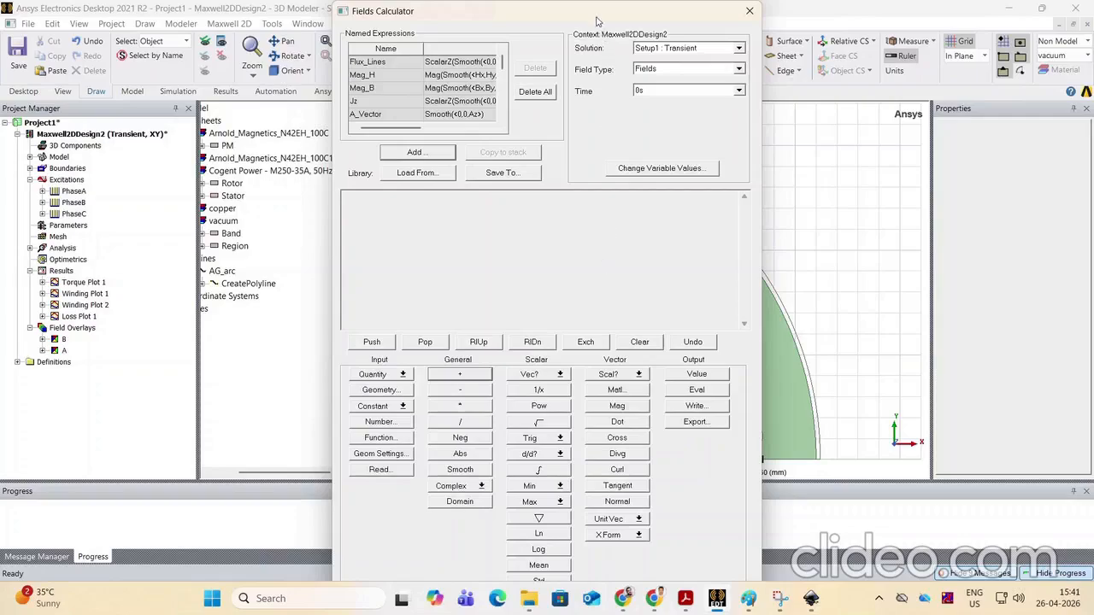
left_click_drag(596, 19, 552, 66)
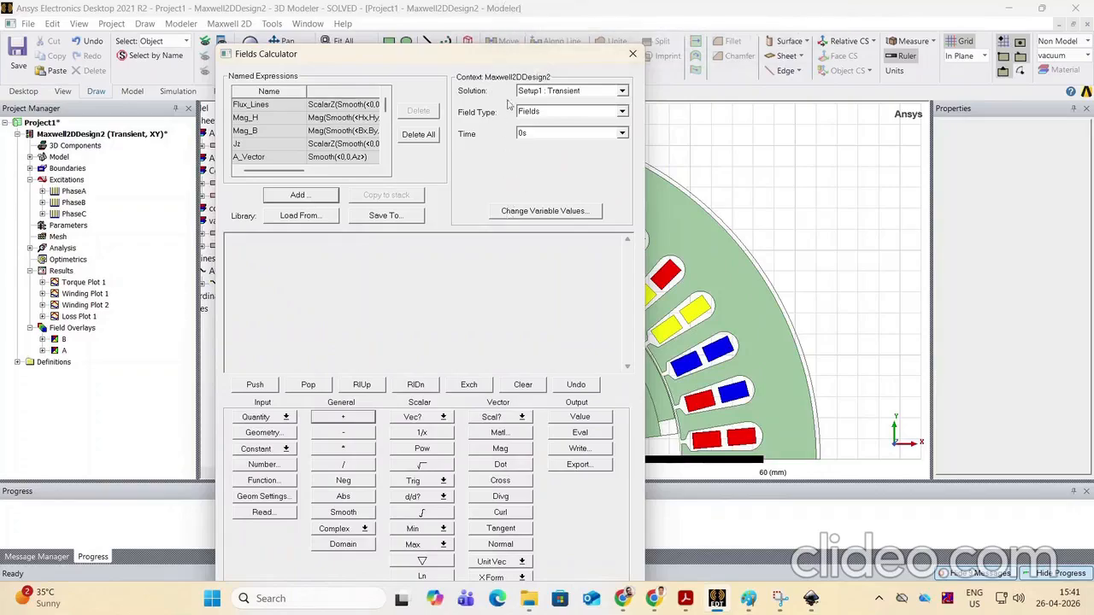
mouse_move(511, 45)
left_mouse_down()
mouse_move(513, 175)
mouse_move(514, 30)
left_mouse_up()
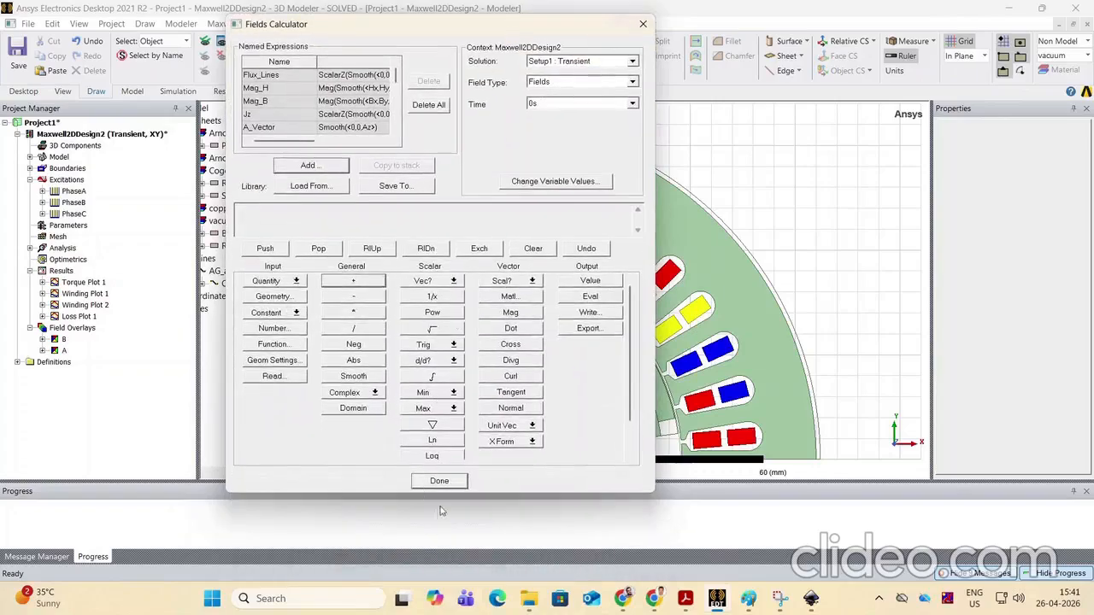
left_click(439, 481)
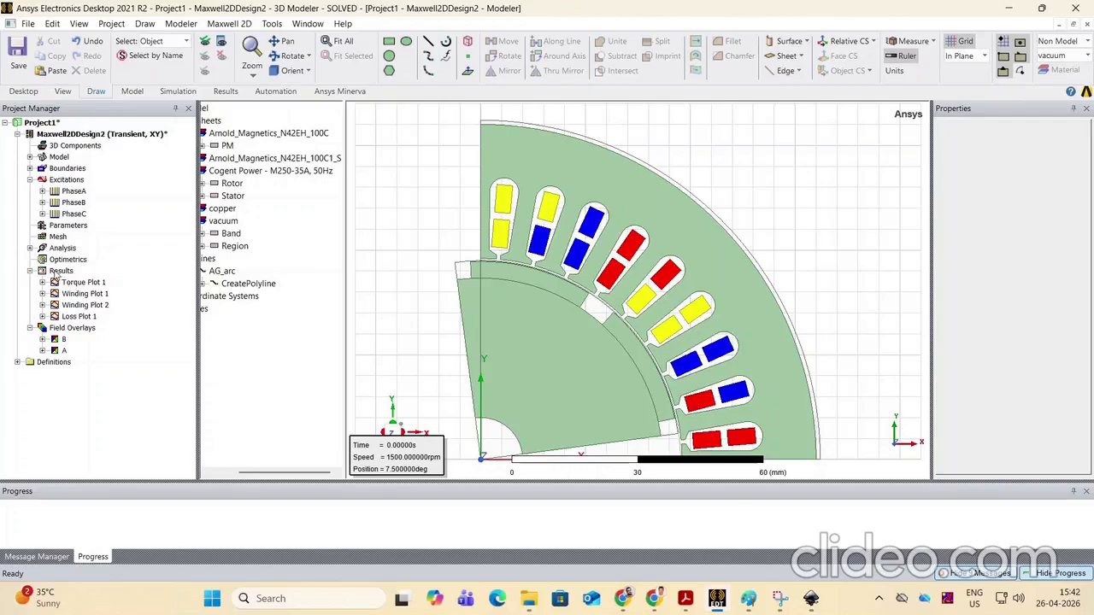
Start a rectangular fields report with AG_arc as the geometry and the calculator expression Brad as the Y quantity
left_click(58, 271)
right_click(58, 271)
mouse_move(97, 252)
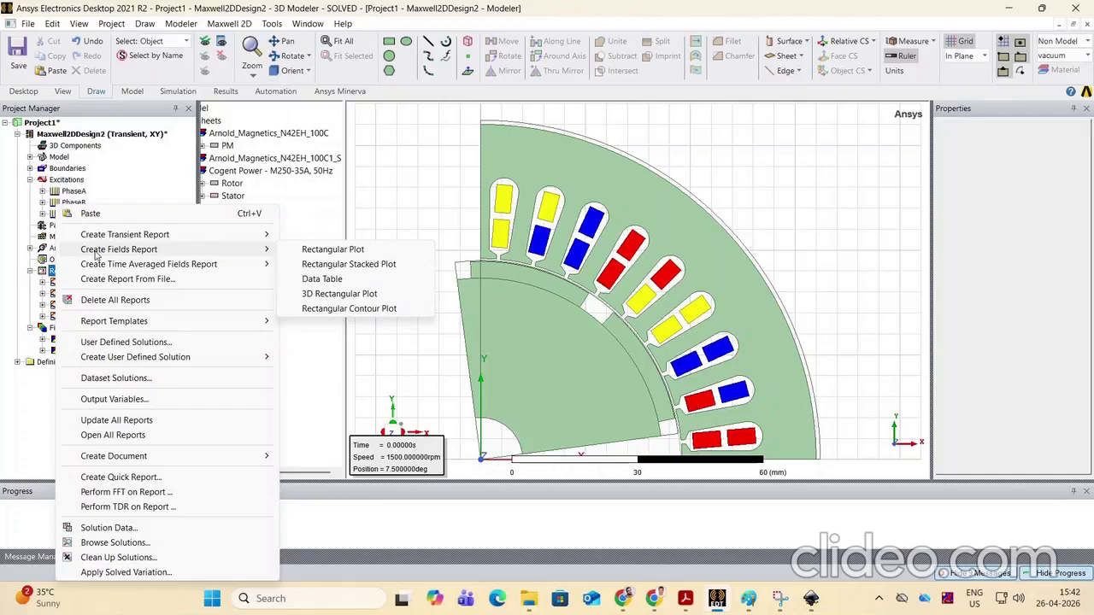
left_click(315, 251)
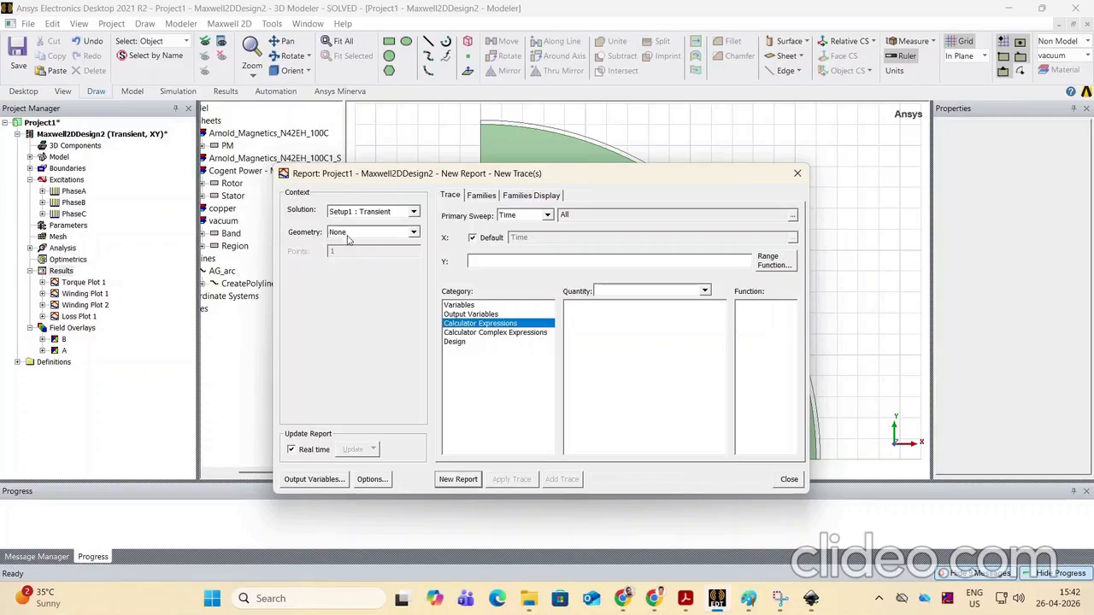
left_click(413, 232)
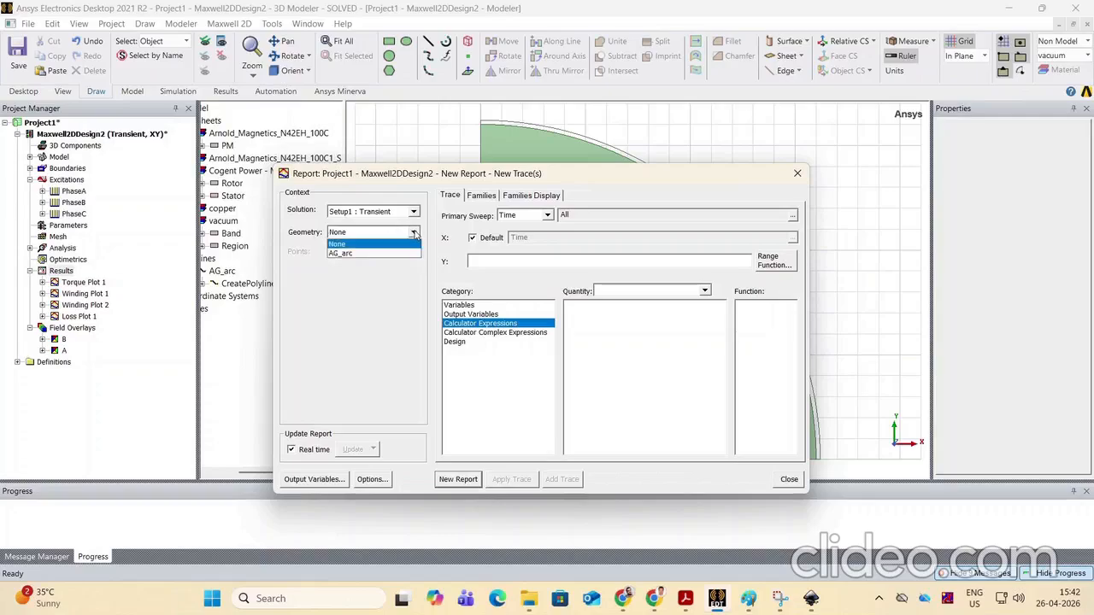
left_click(358, 254)
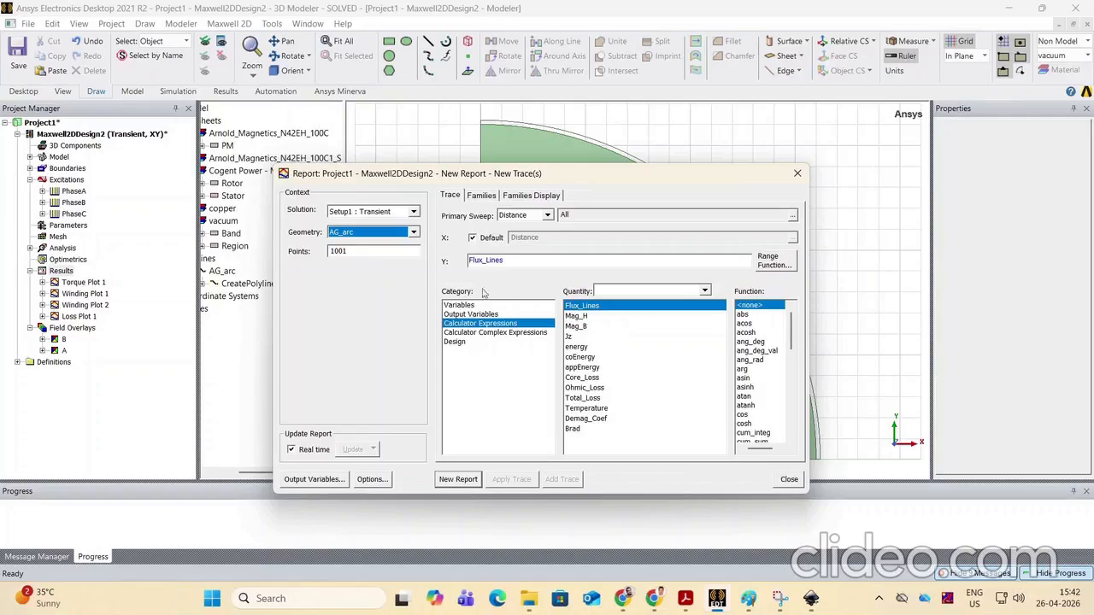
left_click(572, 430)
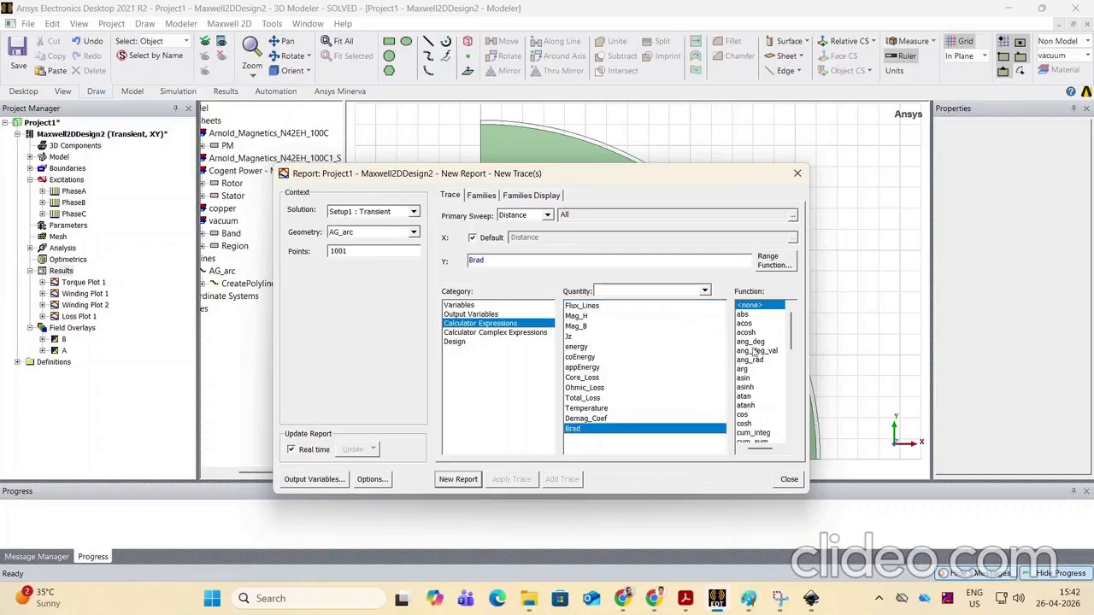
Replace the report's default X component with normalize(Distance), create the Brad plot, and close the report settings
left_click(473, 238)
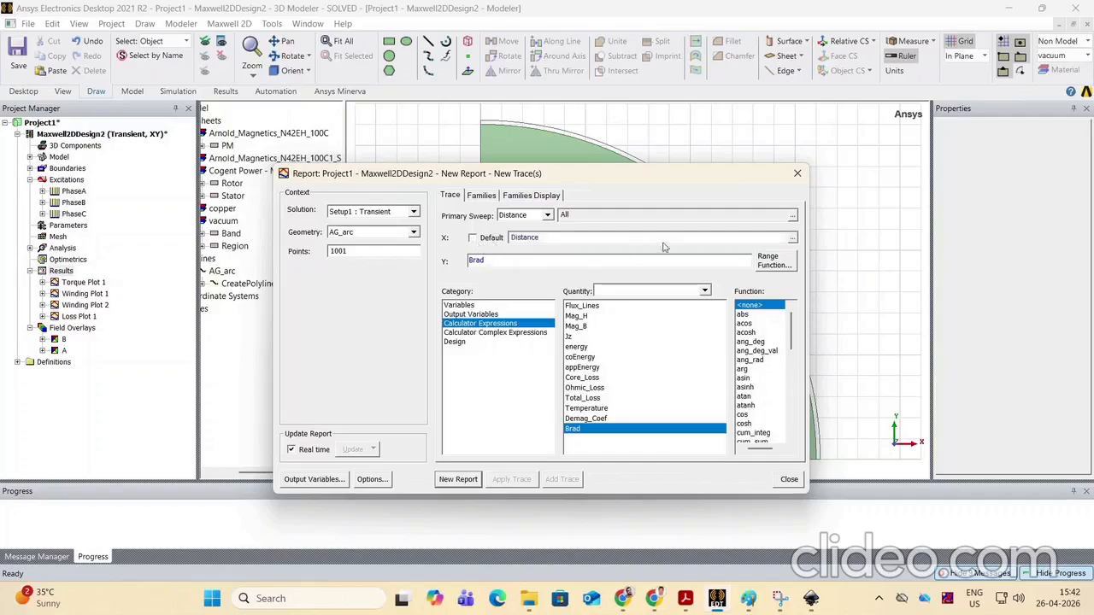
left_click(792, 239)
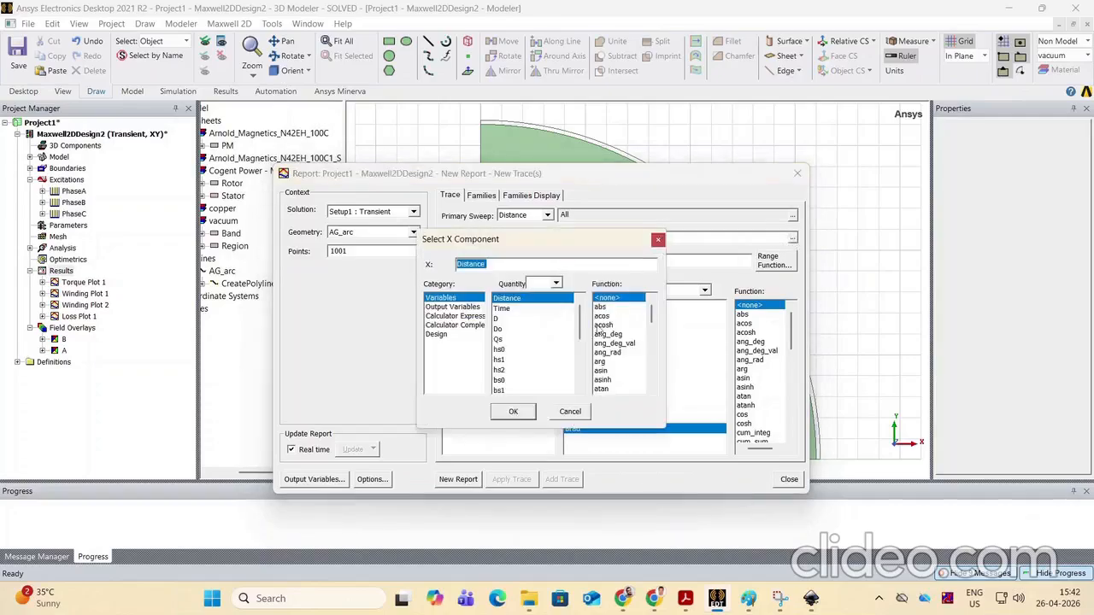
scroll(614, 336, "down", 8)
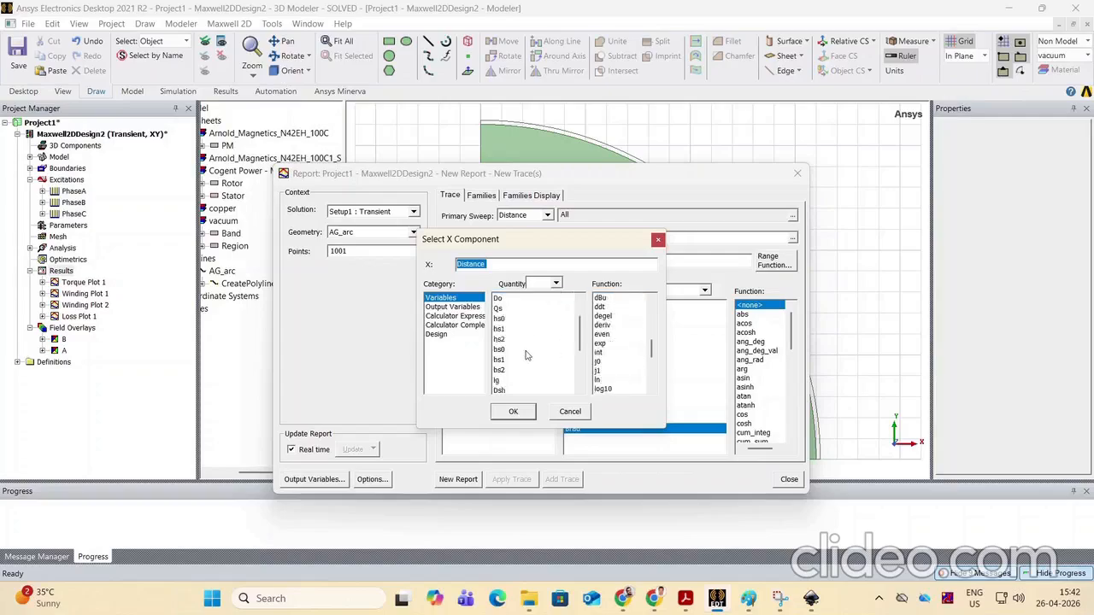
scroll(612, 349, "down", 3)
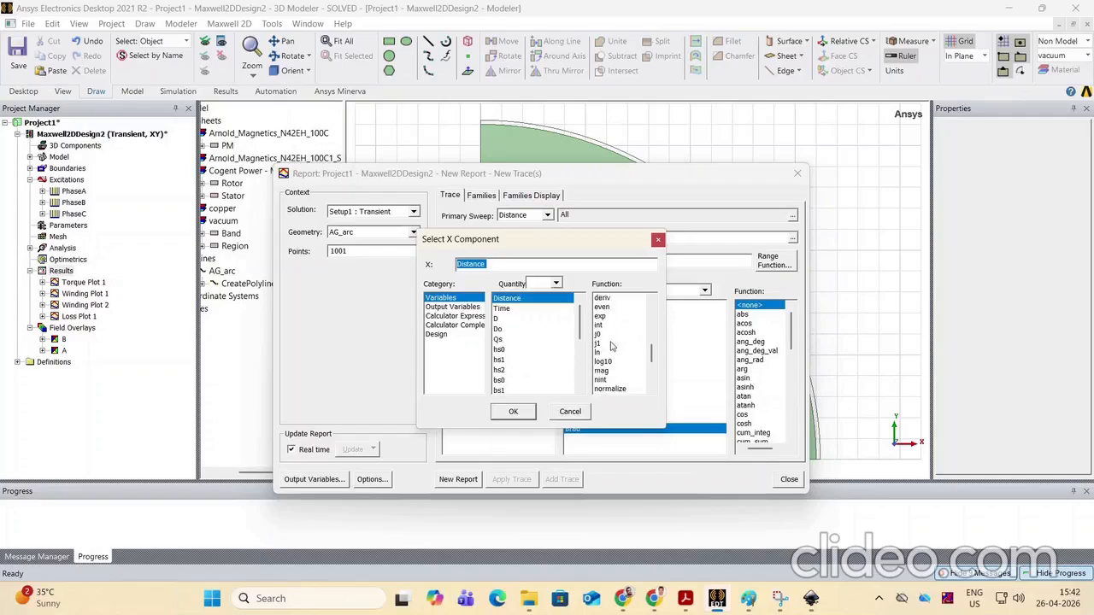
left_click(610, 335)
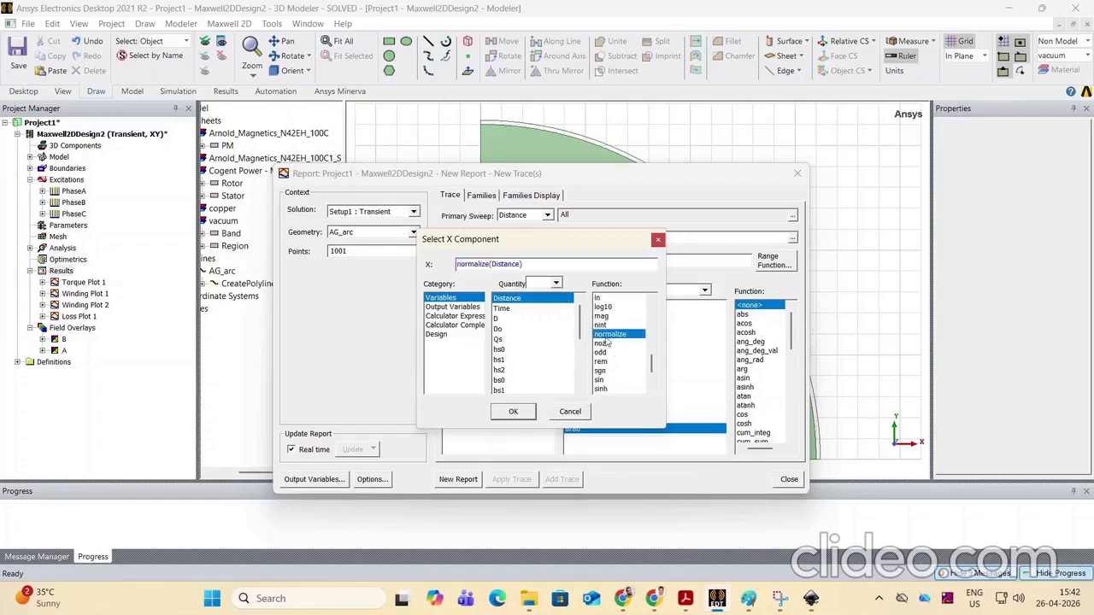
left_click(511, 411)
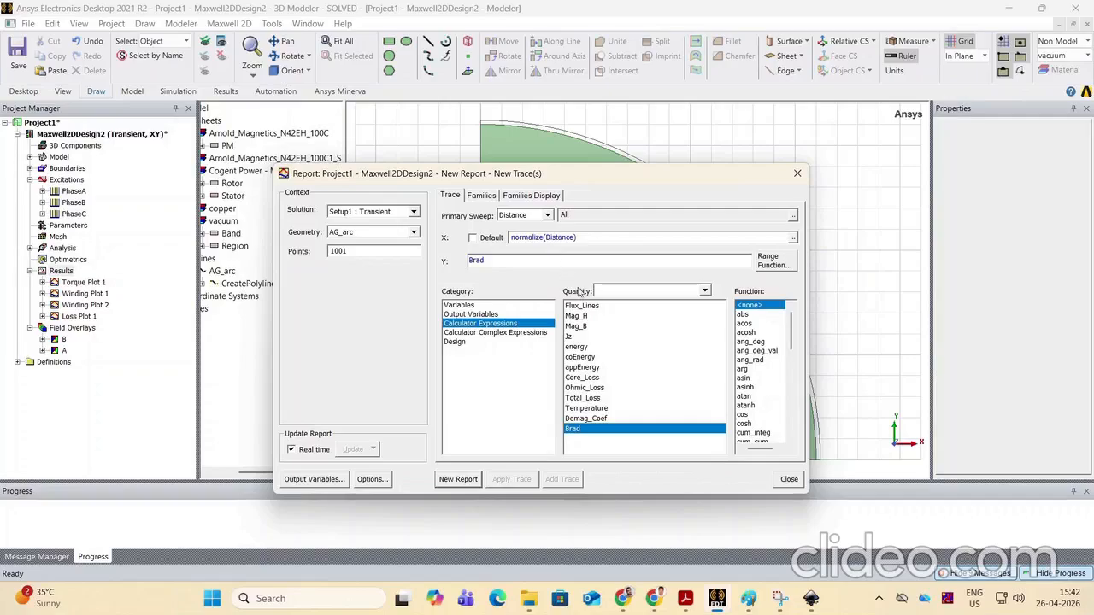
left_click(465, 480)
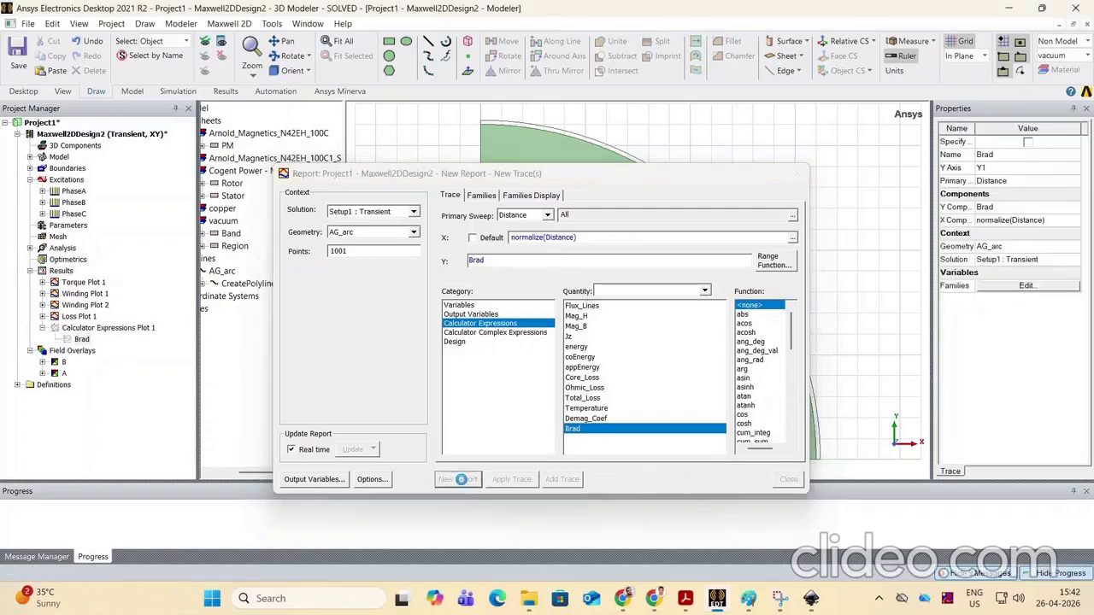
left_click(797, 174)
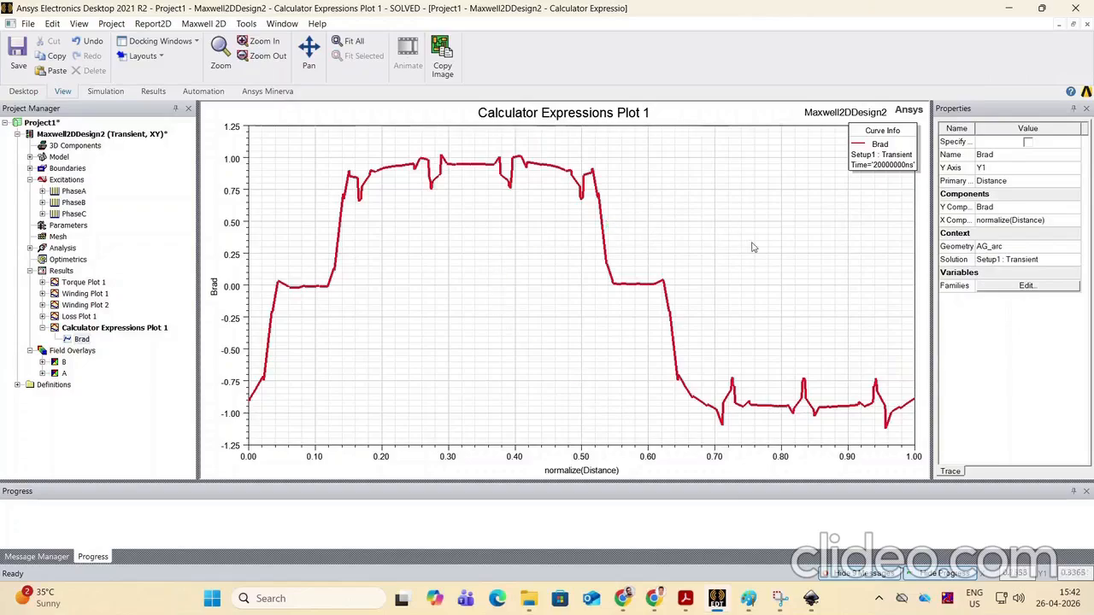
Add the avgabs trace characteristic to the Brad curve's legend
left_click(877, 144)
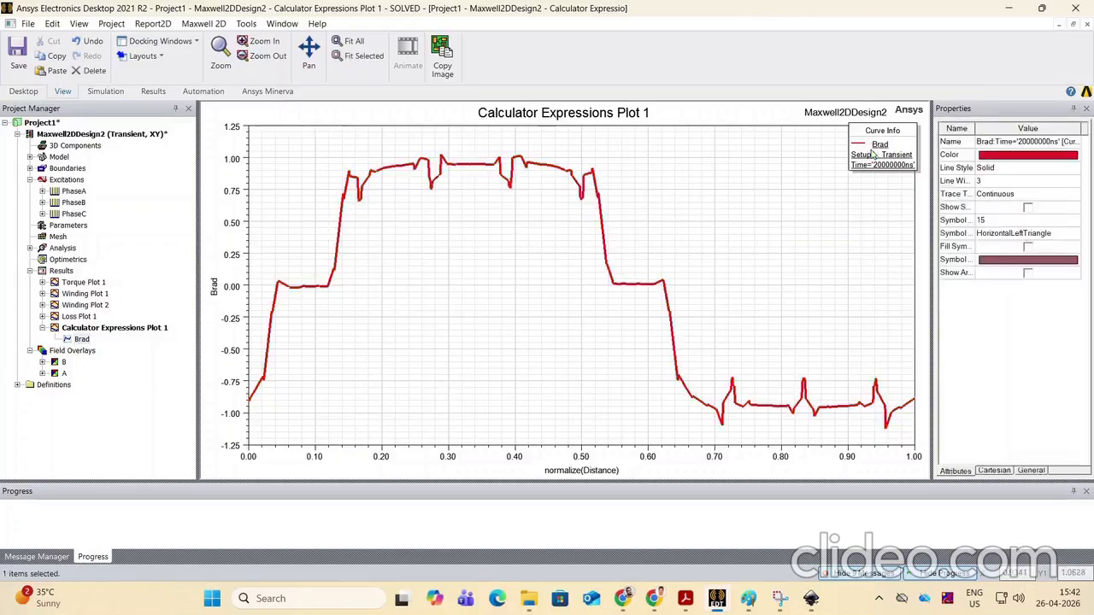
right_click(874, 152)
mouse_move(913, 177)
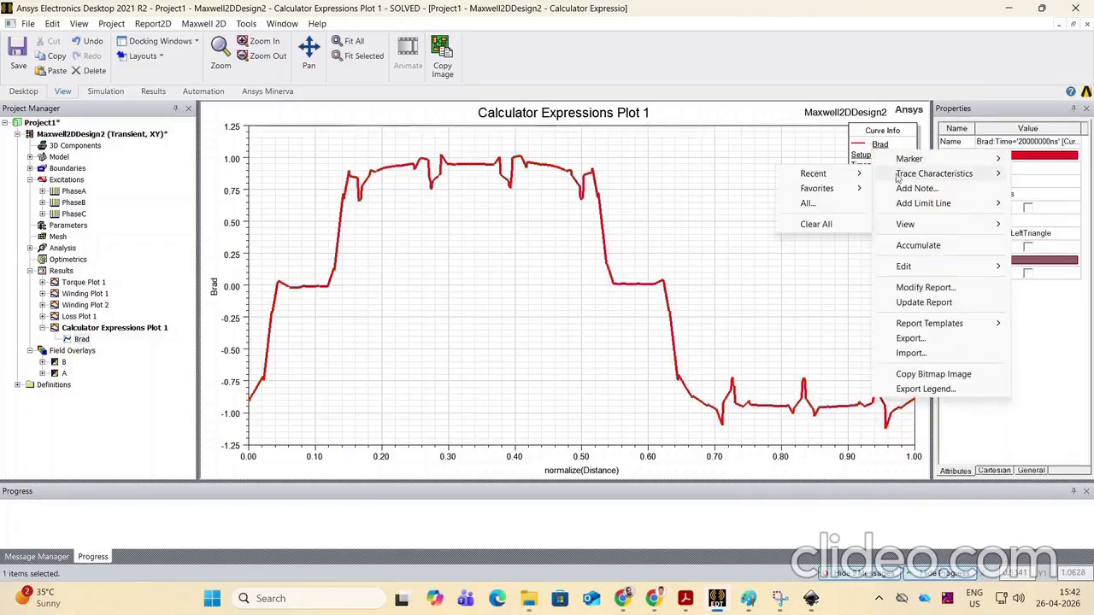
mouse_move(835, 193)
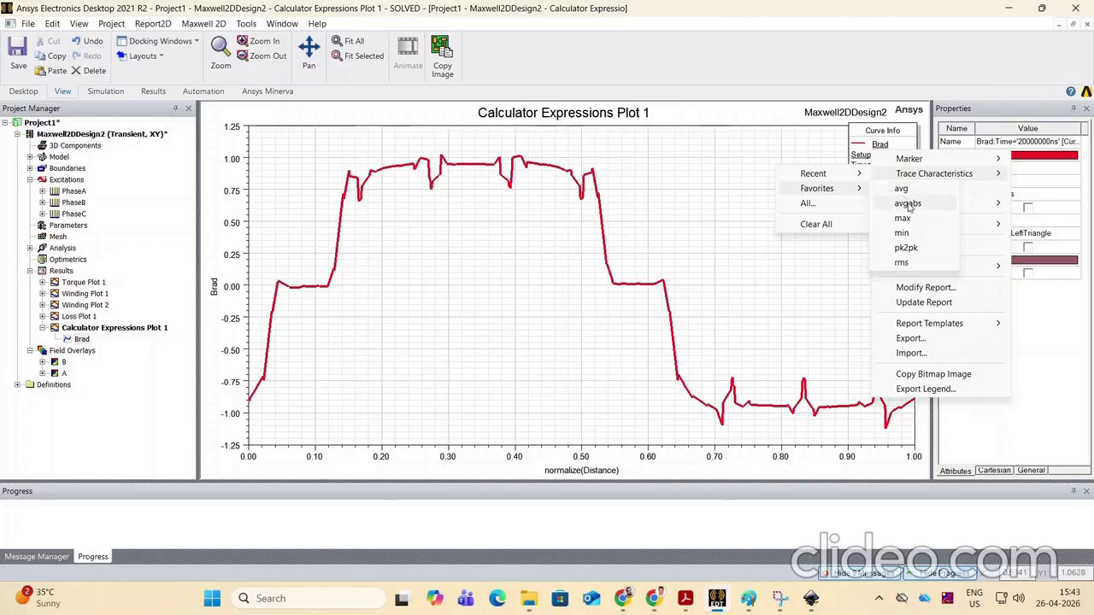
left_click(908, 204)
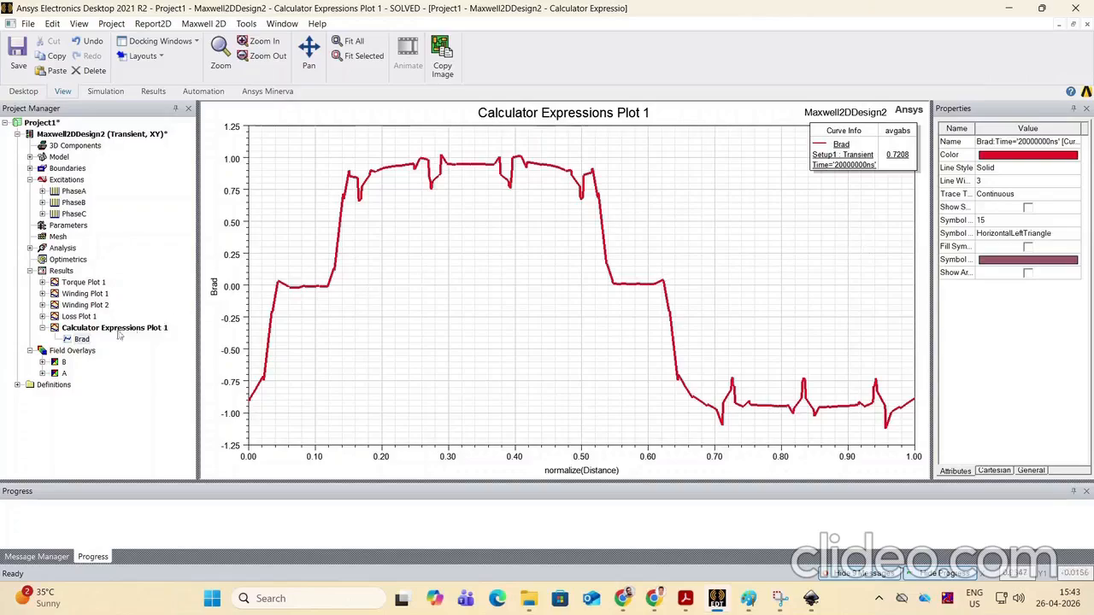
Set the design variable Iph to 0 A and run the analysis of the whole design again
left_click(41, 328)
double_click(65, 135)
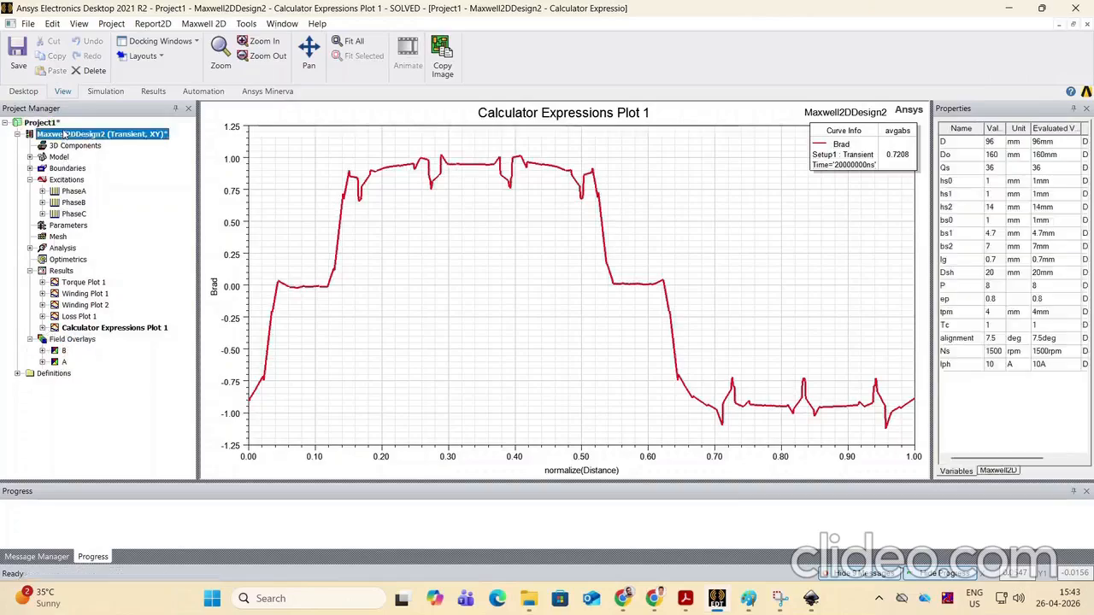
left_click(991, 365)
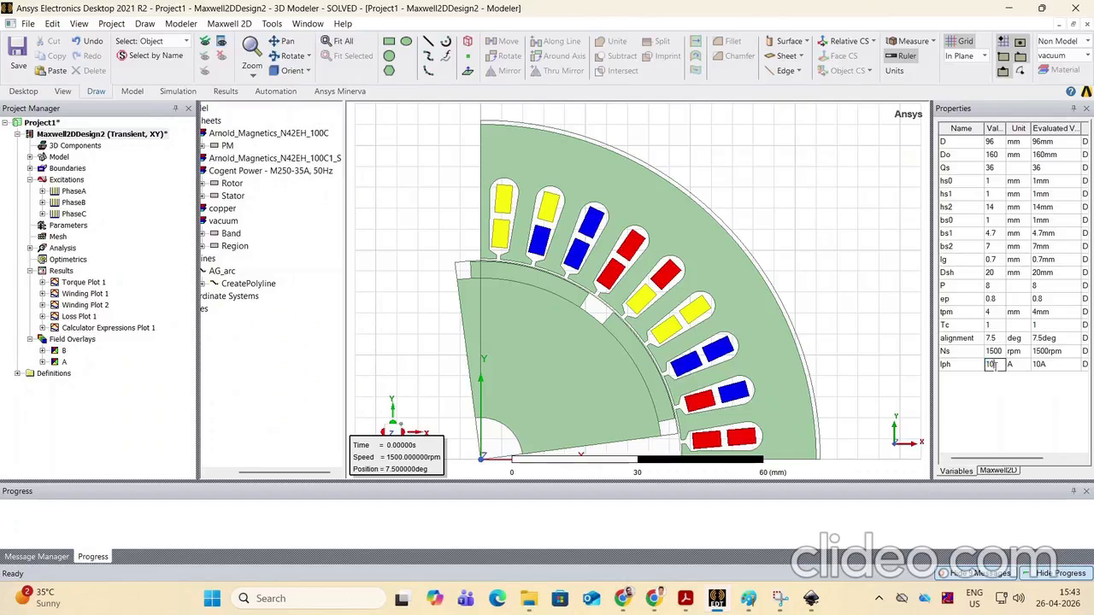
type("0")
key("Return")
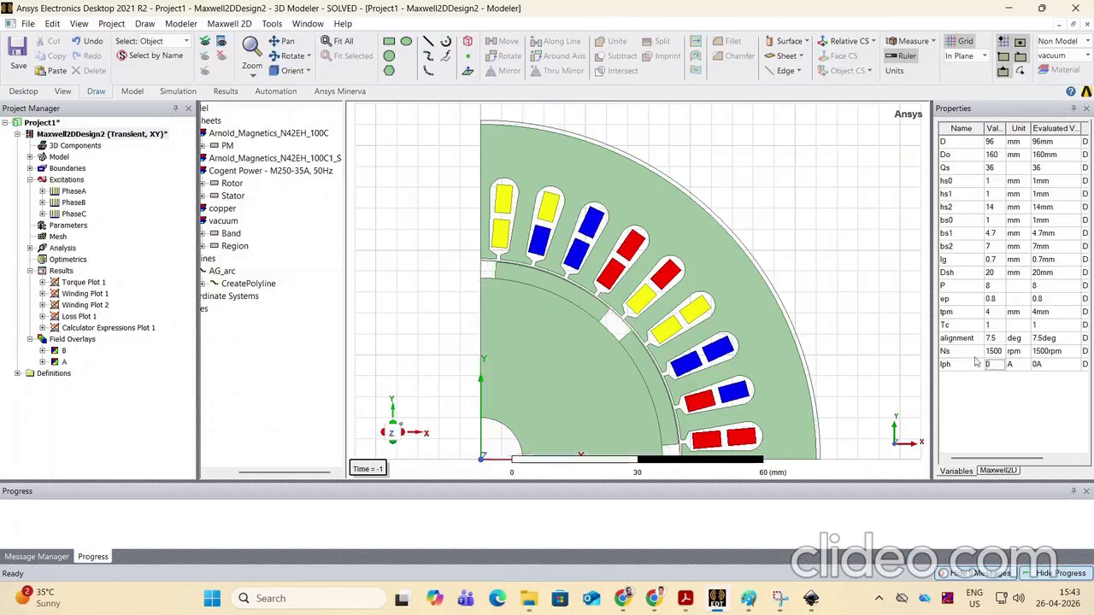
left_click(229, 24)
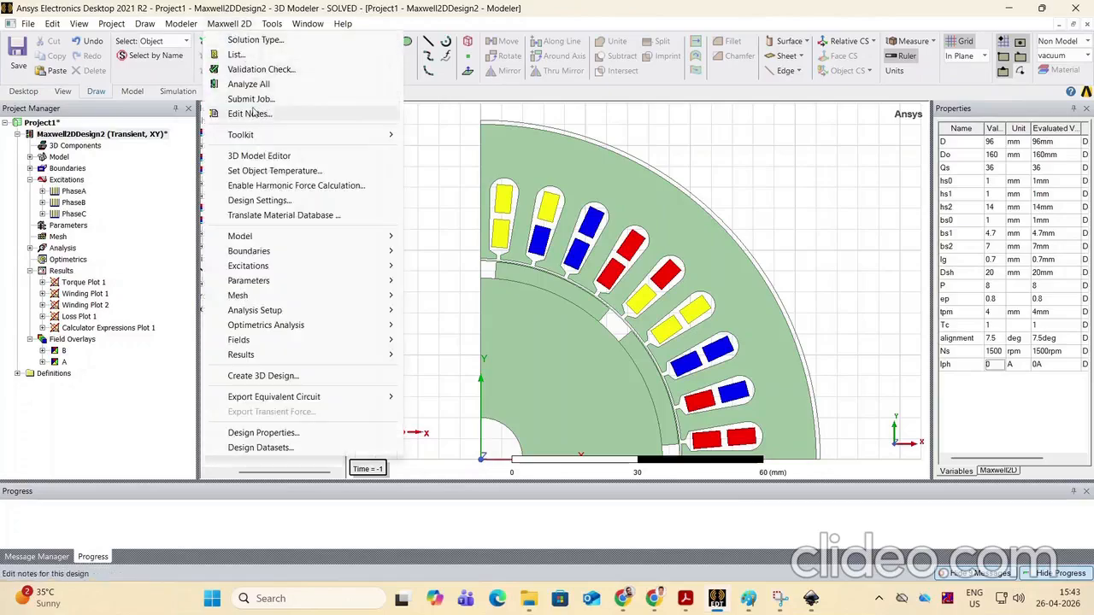
left_click(245, 86)
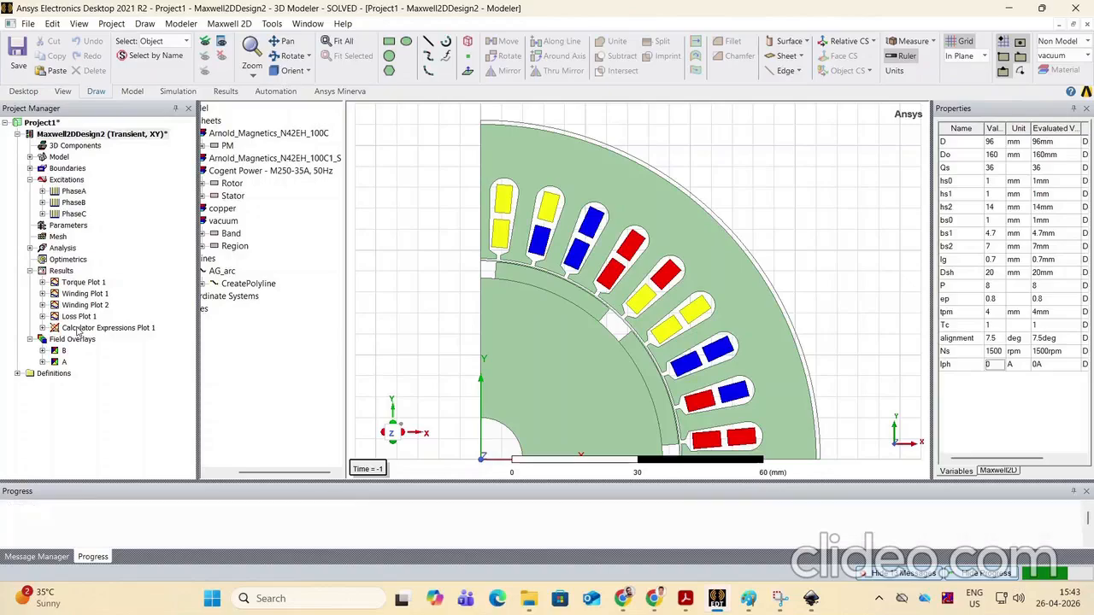
Open Calculator Expressions Plot 1 to examine the Brad curve and its avgabs value for the re-solved design
left_click(77, 329)
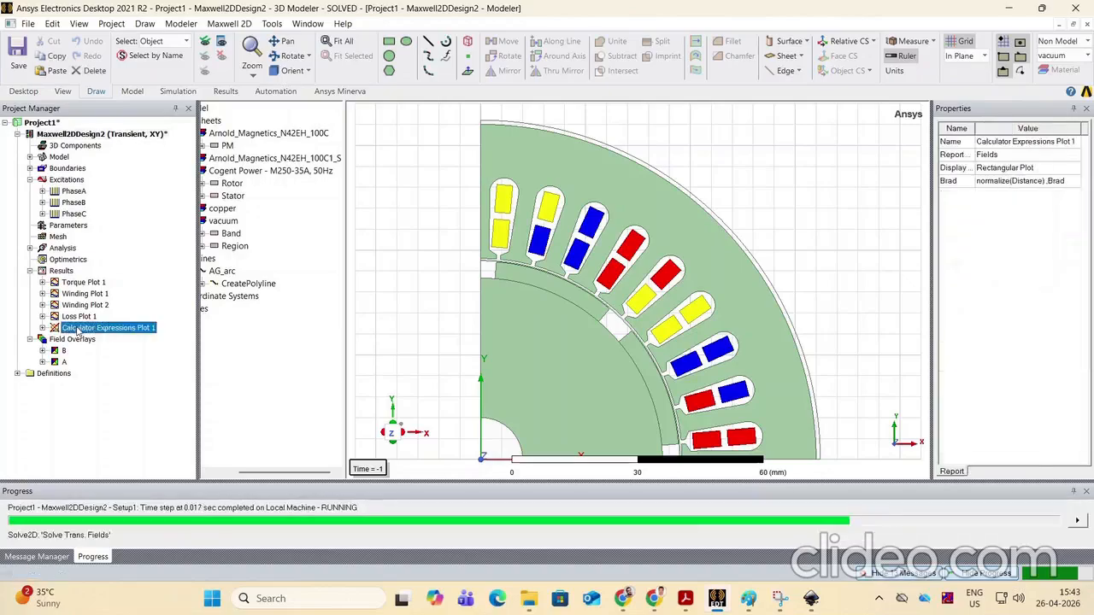
left_click(78, 330)
left_click(379, 353)
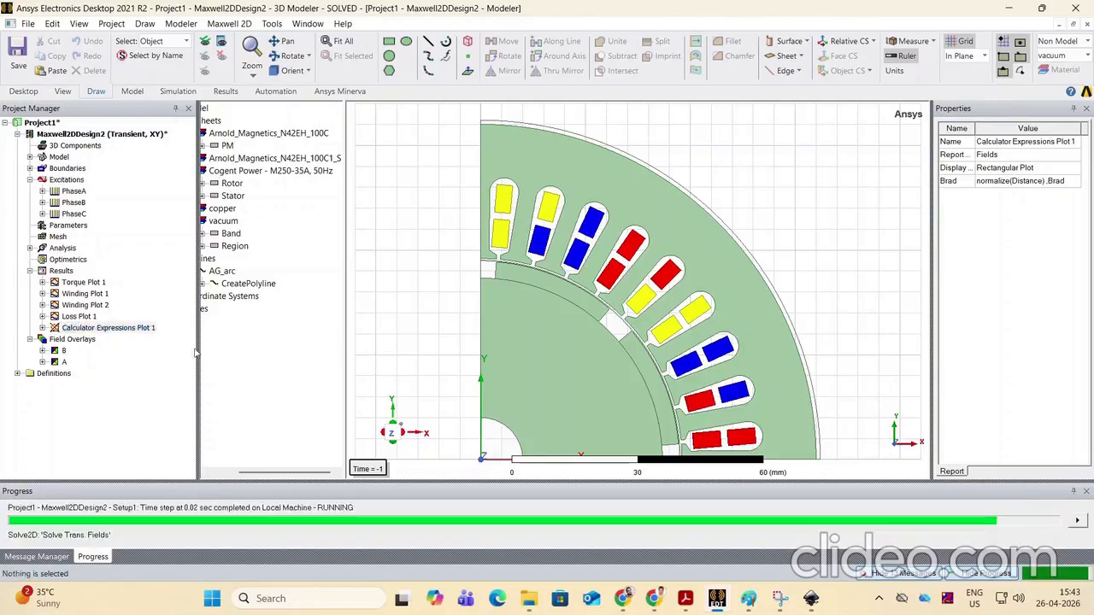
double_click(77, 329)
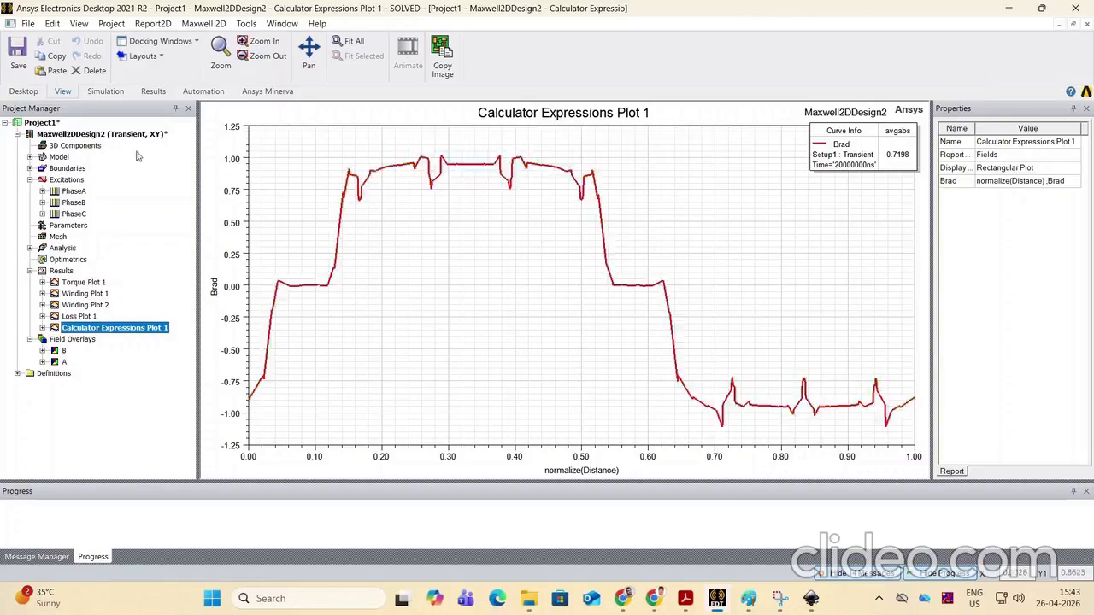
Return to the 2D model view and widen the model tree until its entries are fully readable
double_click(57, 135)
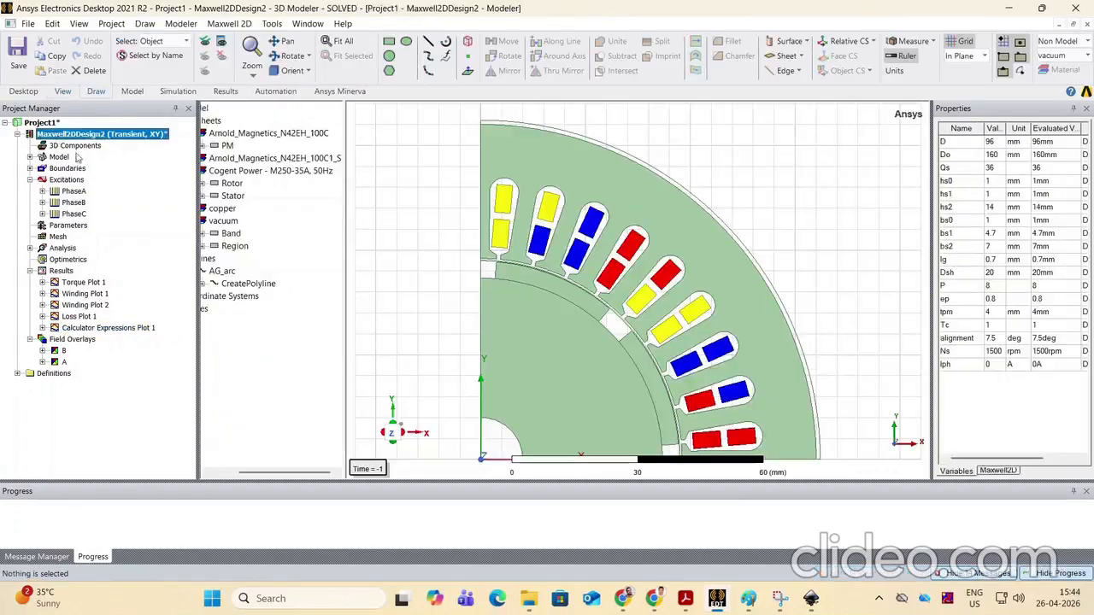
left_click(859, 450)
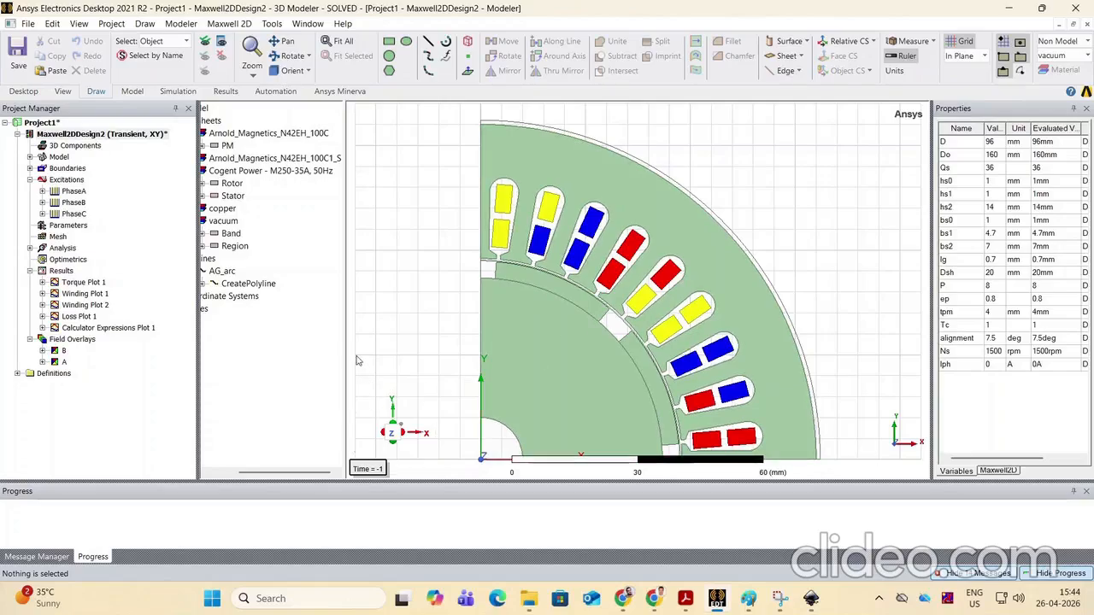
left_click_drag(343, 347, 368, 347)
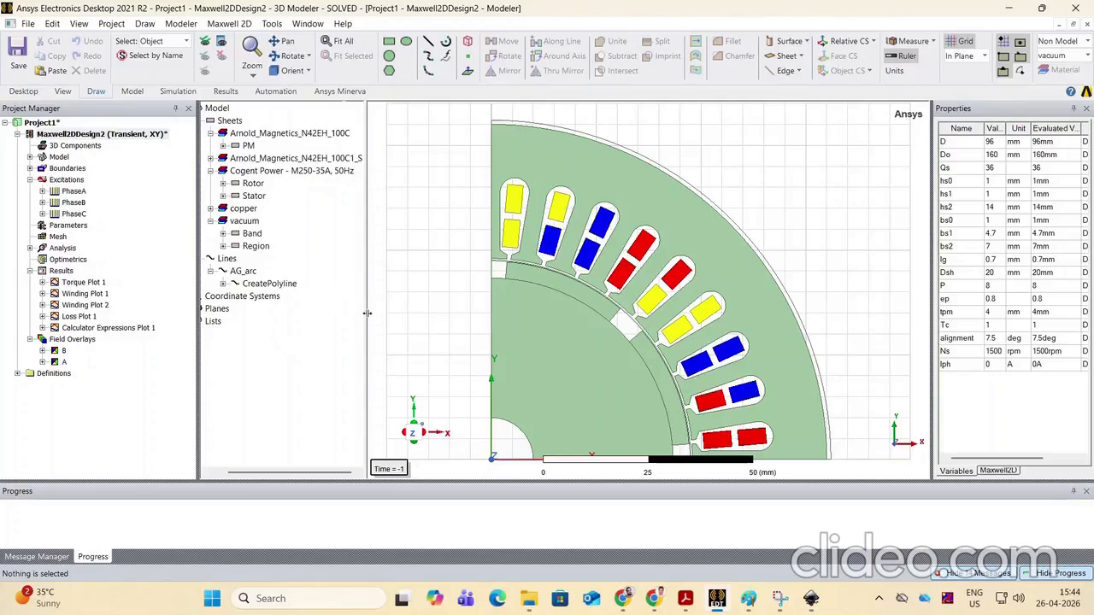
left_click_drag(366, 313, 410, 314)
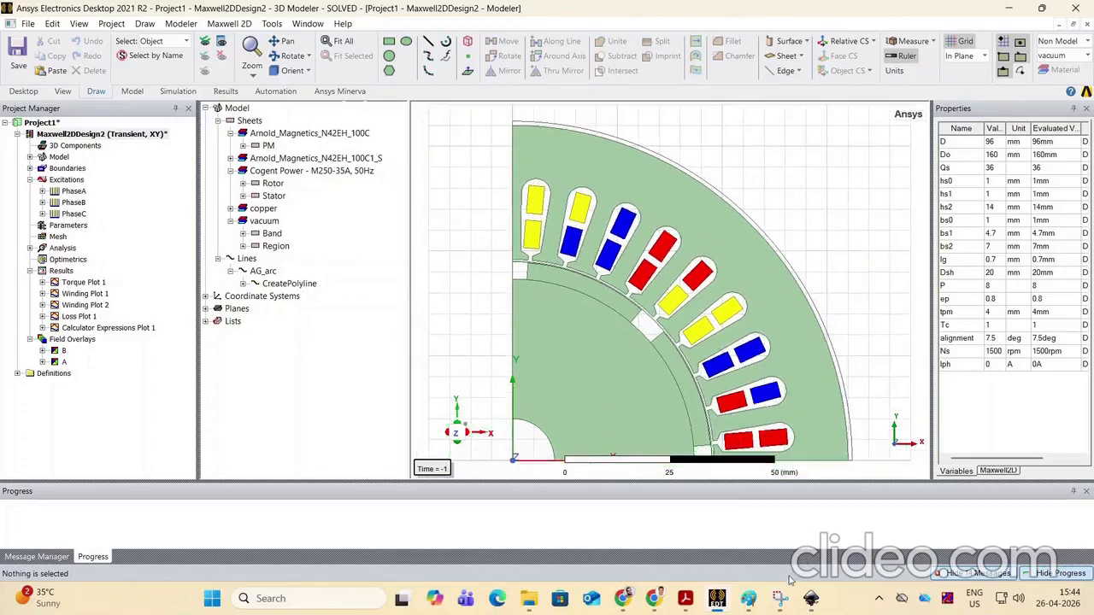
In Inkscape, draw a freehand arrow from the dq origin between the q and -d axes and mark its angle from q as γ
left_click(812, 599)
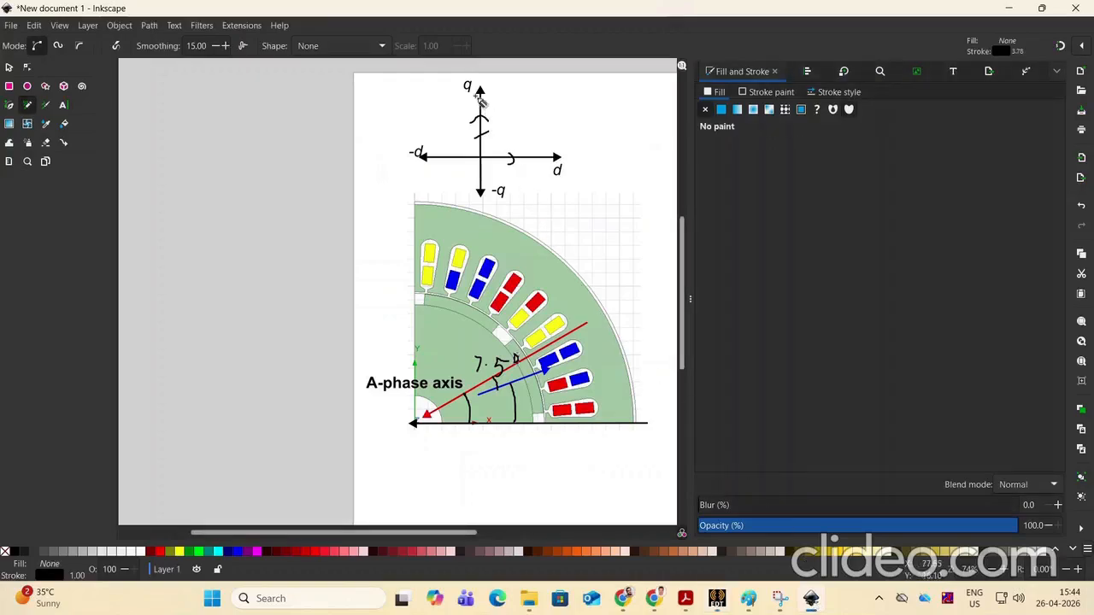
scroll(478, 102, "up", 2, "ctrl")
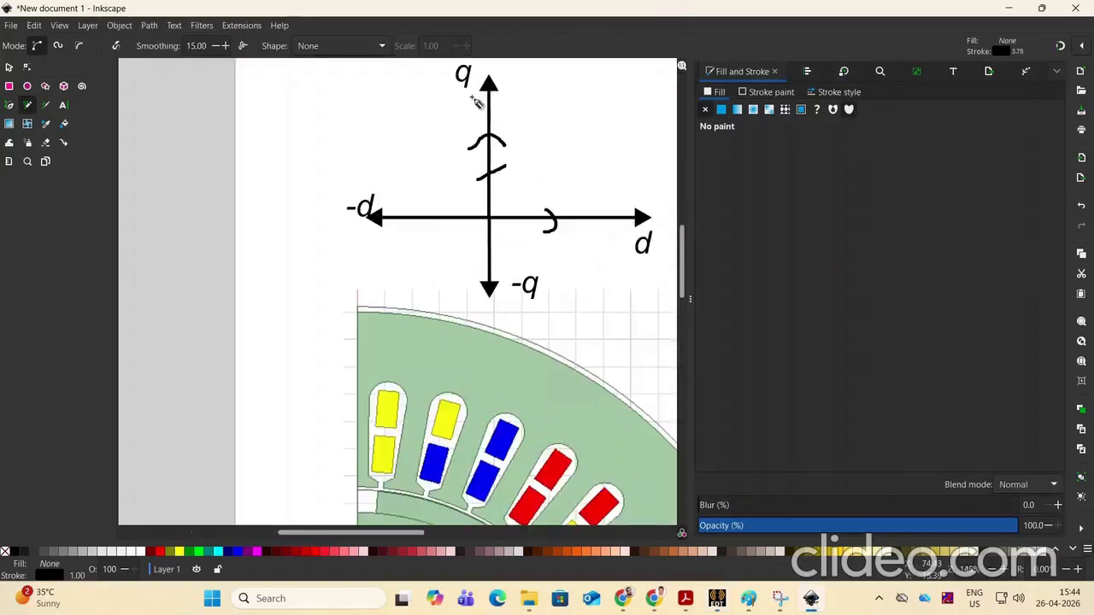
scroll(472, 98, "up", 1, "ctrl")
scroll(427, 257, "down", 1, "ctrl")
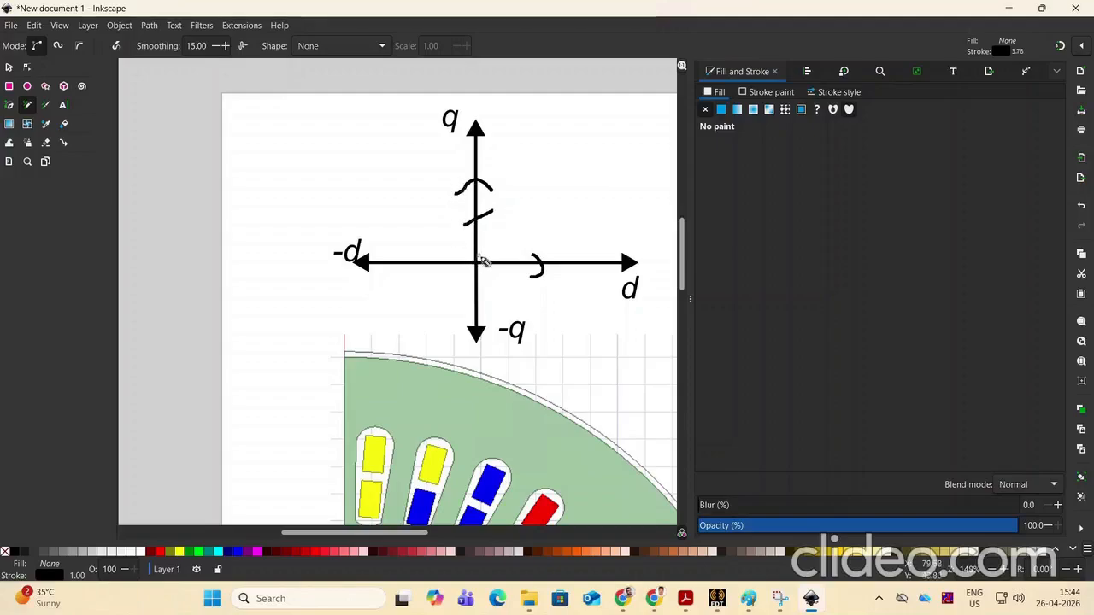
left_click_drag(477, 265, 430, 161)
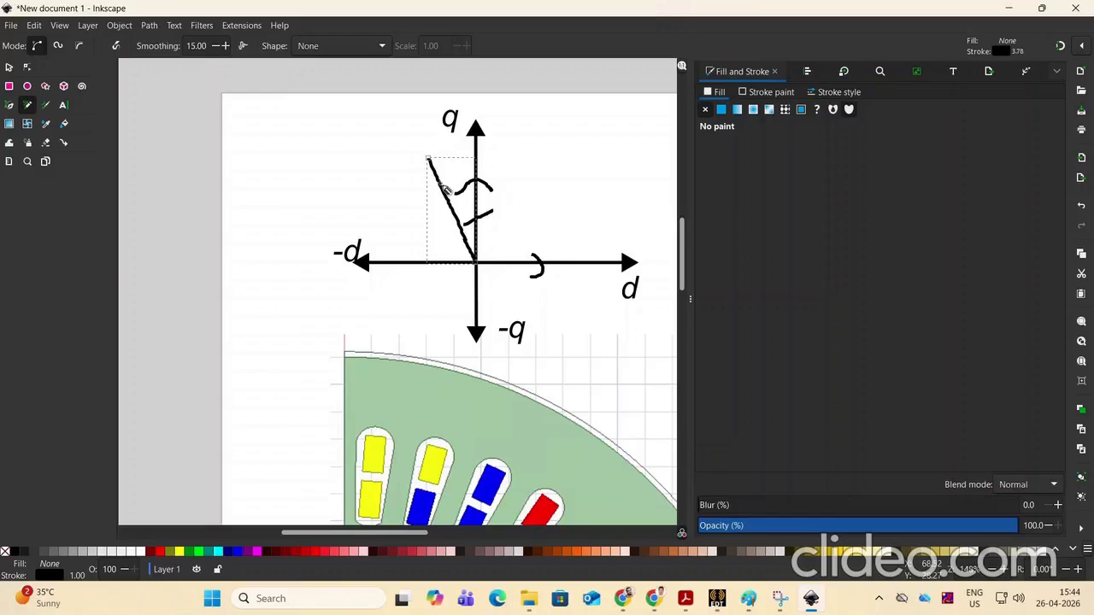
left_click(444, 190)
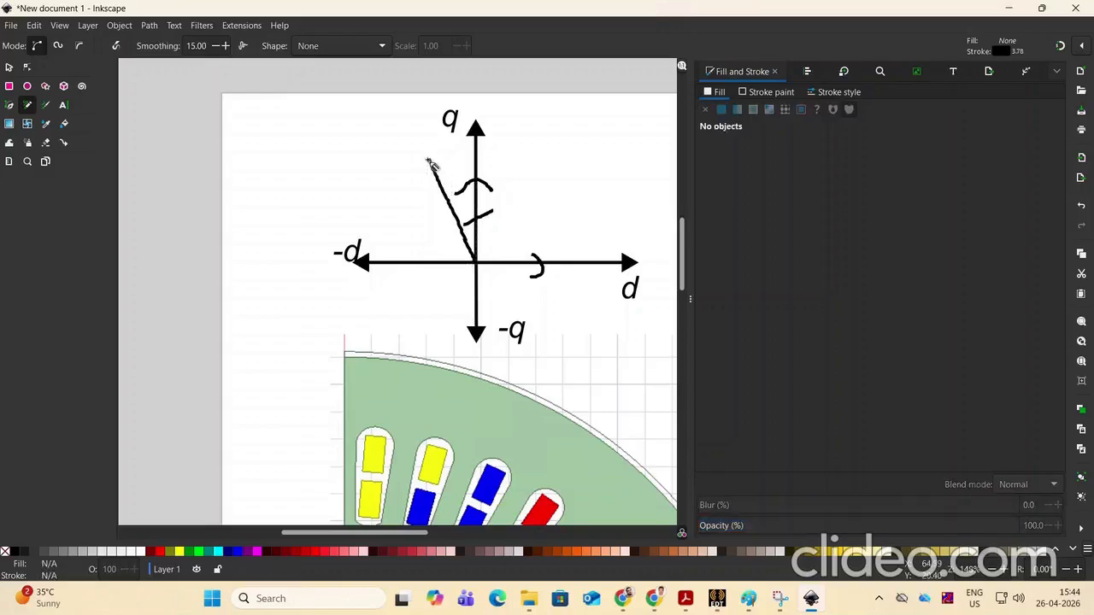
left_click(431, 169)
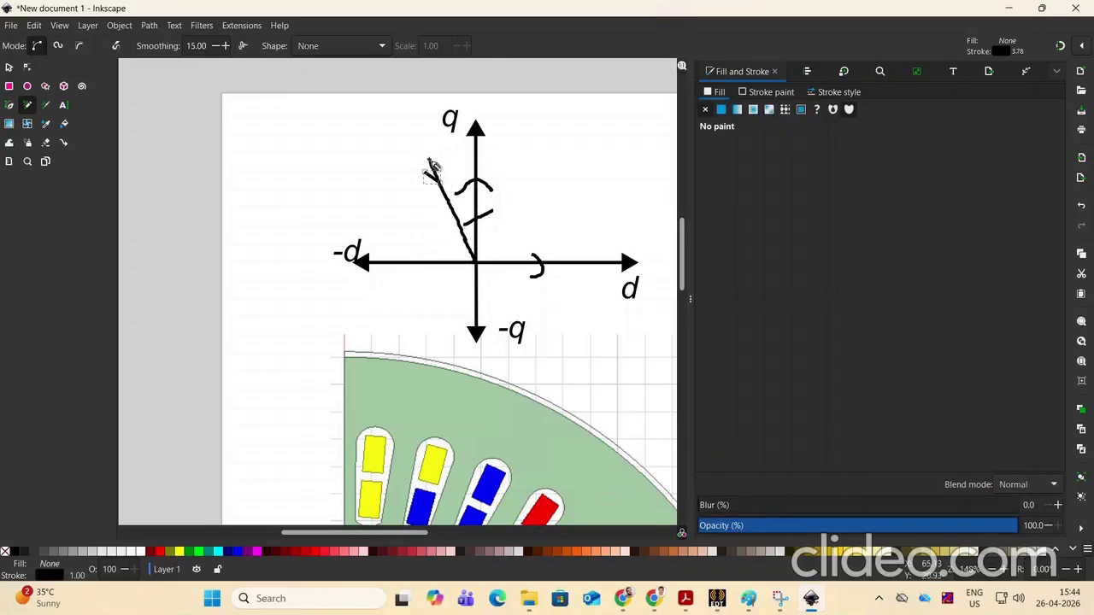
left_click_drag(432, 169, 443, 168)
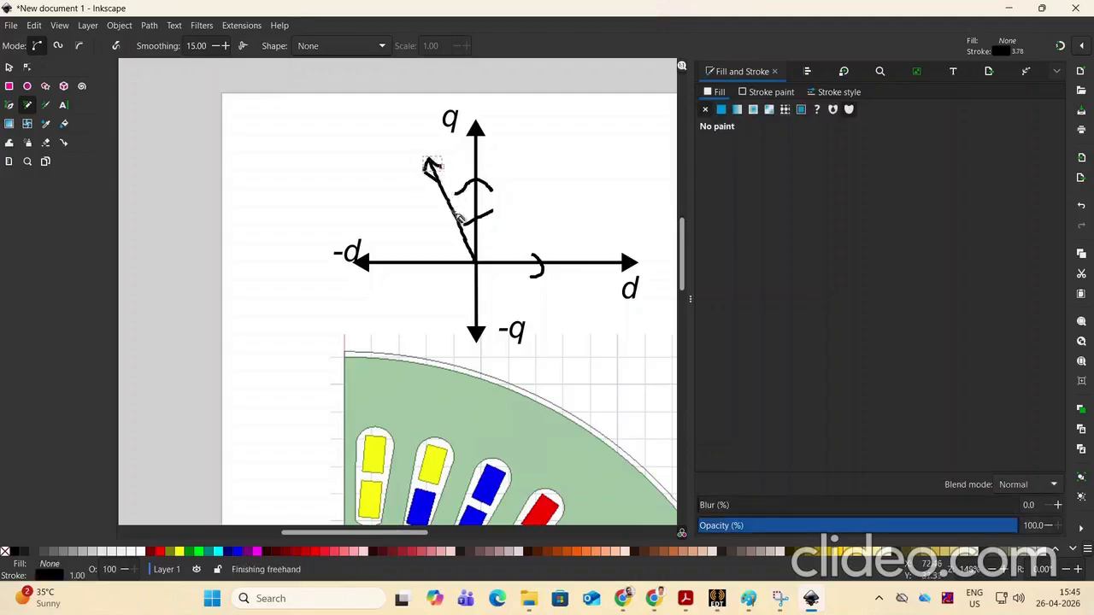
mouse_move(459, 217)
left_mouse_down()
mouse_move(479, 200)
mouse_move(492, 208)
mouse_move(451, 171)
mouse_move(464, 178)
left_mouse_up()
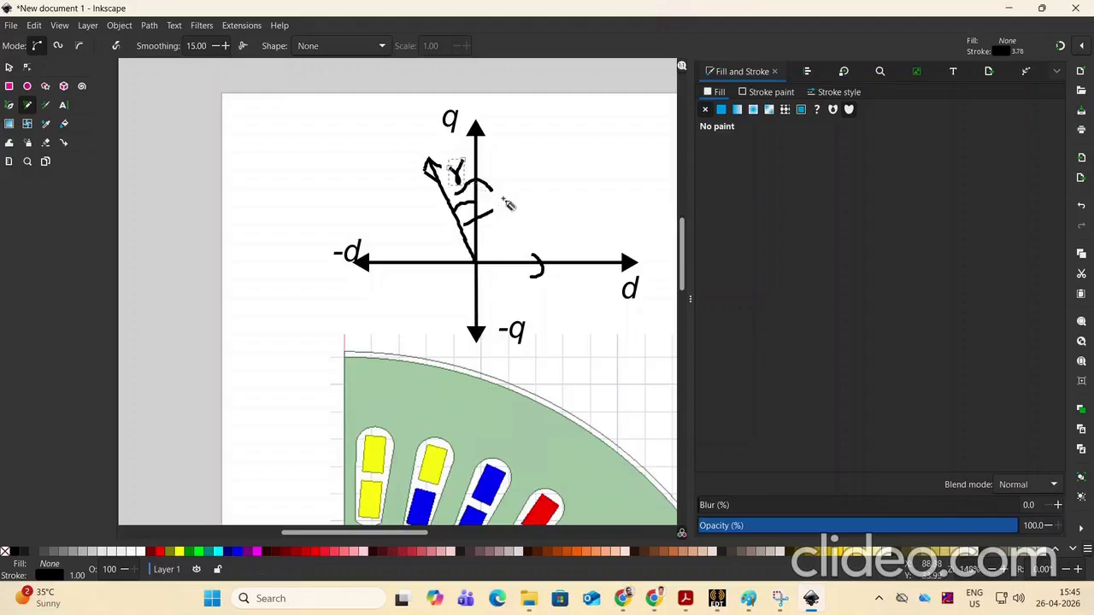
Back in Ansys Electronics Desktop, append +gamma inside the sine argument of the PhaseA winding current and apply it
left_click(1008, 9)
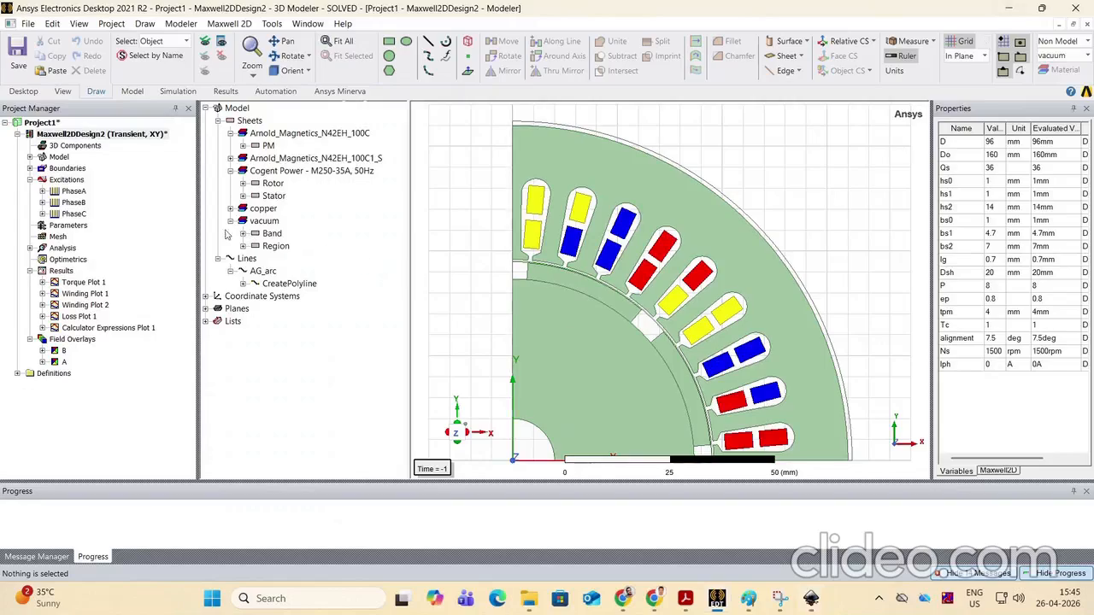
double_click(72, 192)
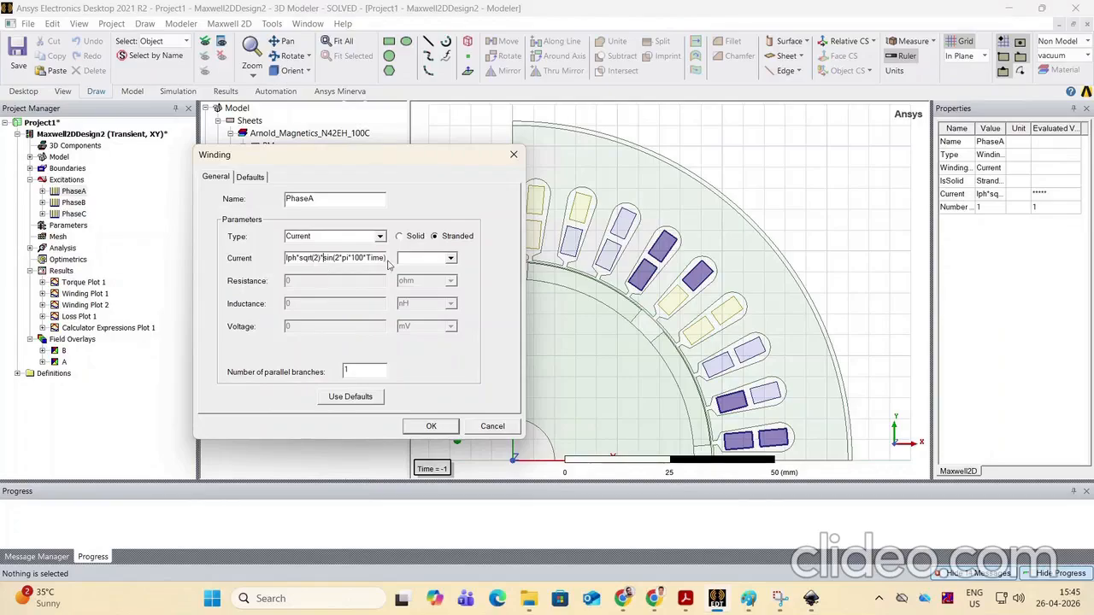
key("Right")
key("Right")
key("Right")
key("Right")
key("Right")
key("Right")
key("Right")
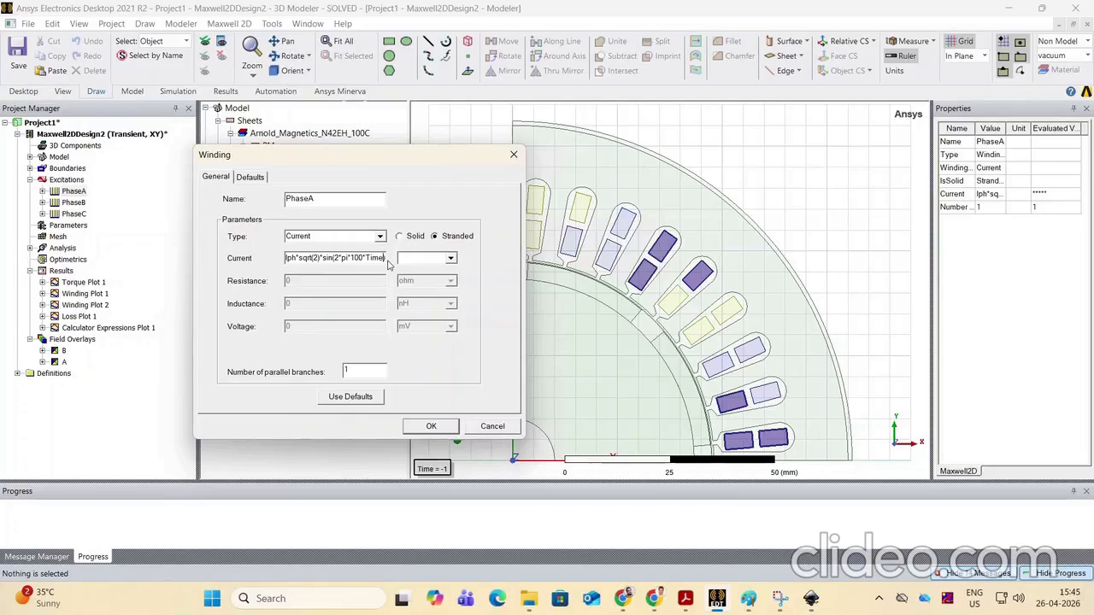
type("+gamma")
left_click(427, 428)
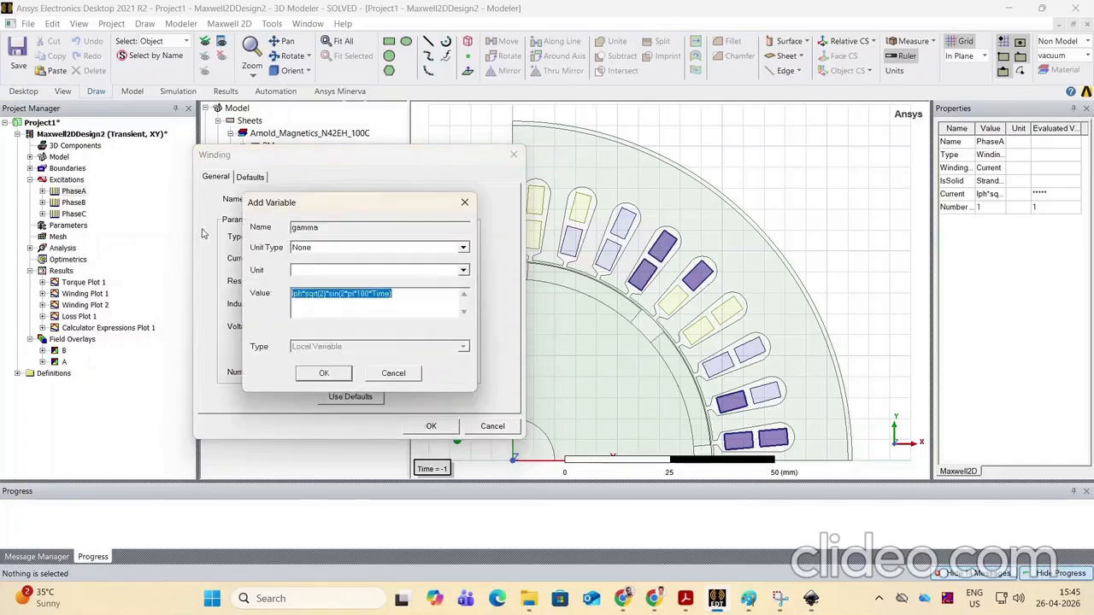
Define the new variable gamma with unit type Angle, unit deg and value 0
left_click(309, 250)
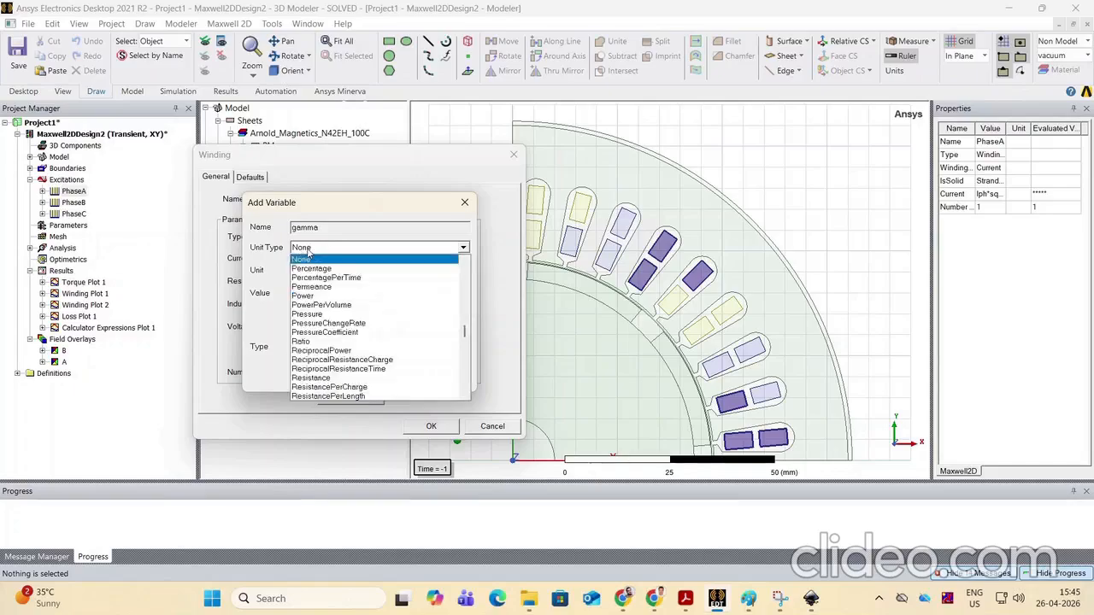
key("a")
left_click(309, 286)
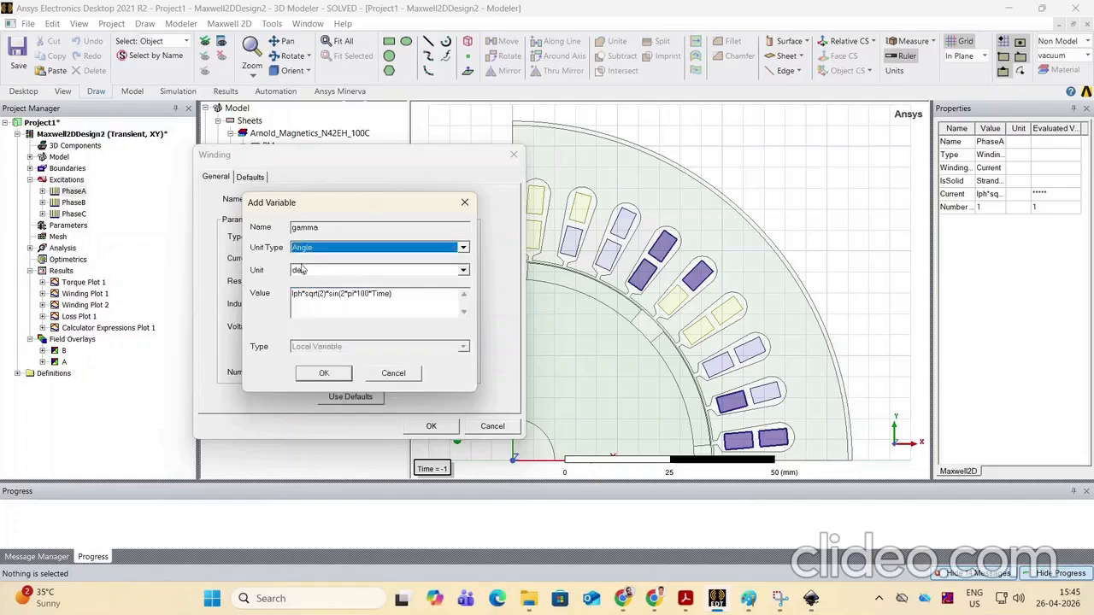
left_click_drag(395, 294, 293, 295)
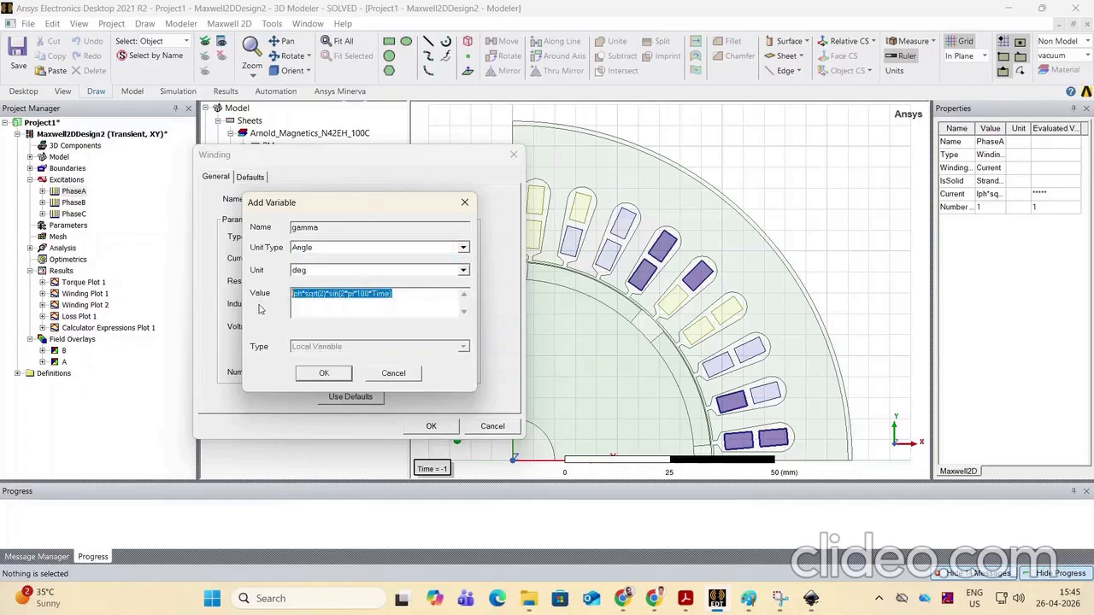
key("BackSpace")
type("0")
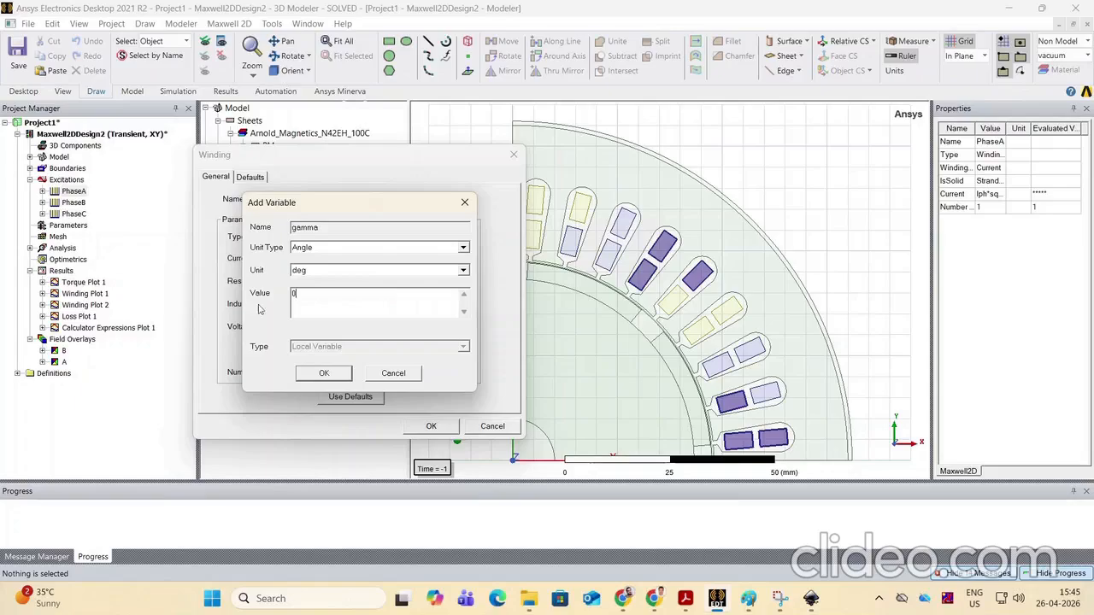
left_click(324, 375)
Append +gamma after -2*pi/3 inside the sine argument of the PhaseB winding current and apply it
double_click(73, 202)
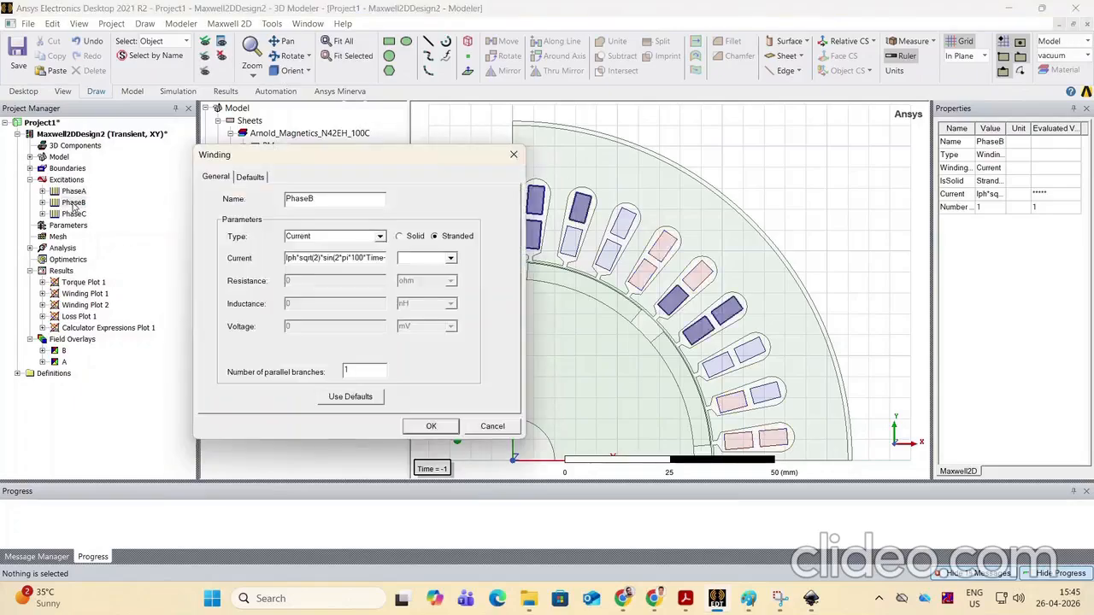
left_click(355, 259)
key("Right")
key("Right")
key("Right")
key("Right")
key("Right")
key("Right")
key("Right")
key("Right")
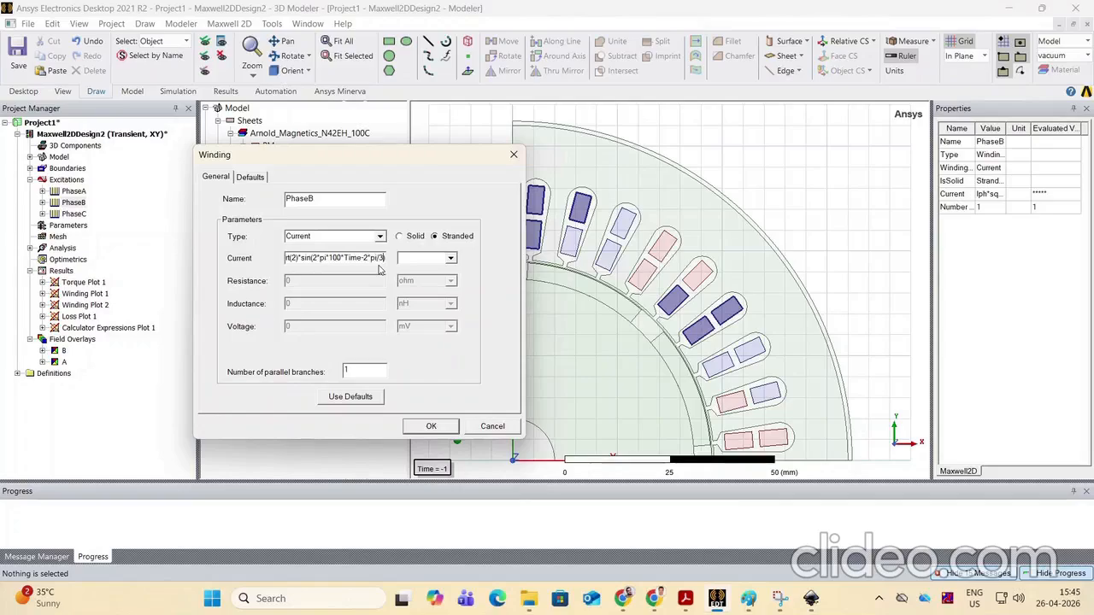
type("+gamma")
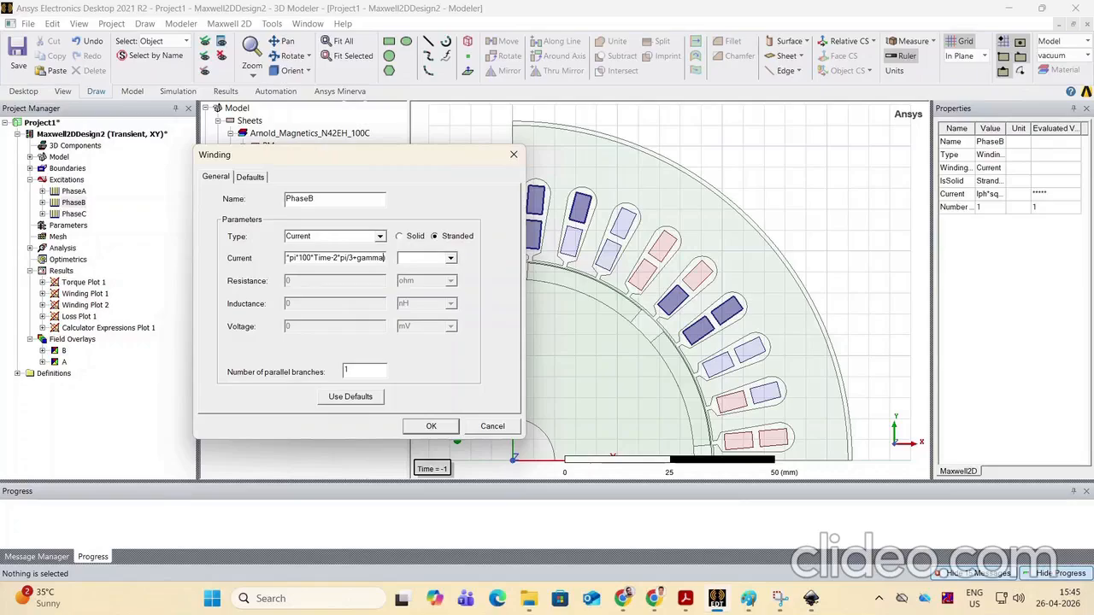
left_click(431, 426)
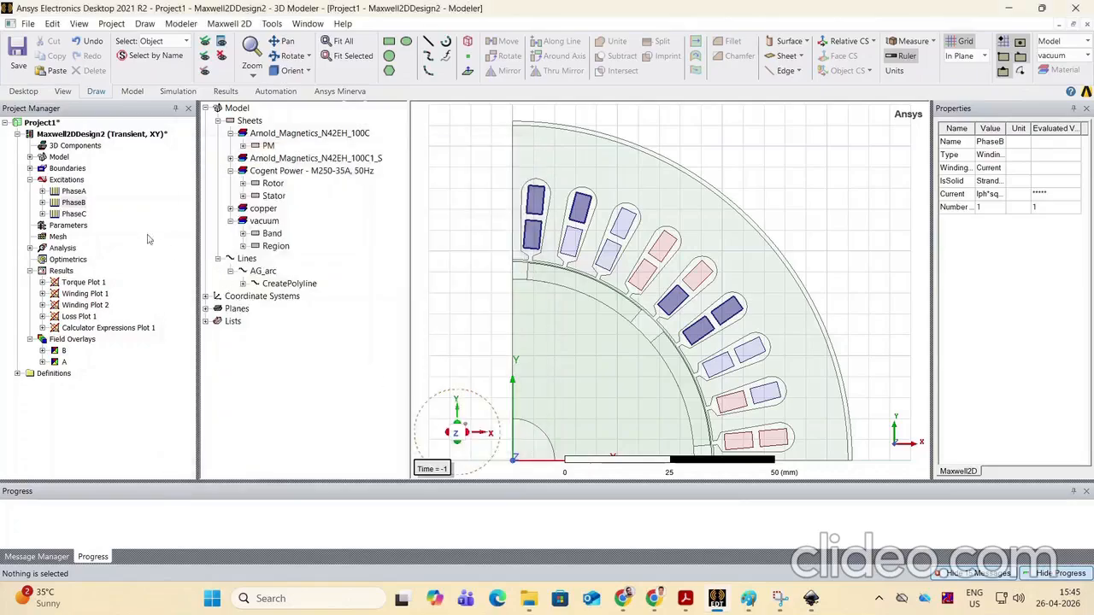
Append +gamma after +2*pi/3 inside the sine argument of the PhaseC winding current and apply it
double_click(73, 214)
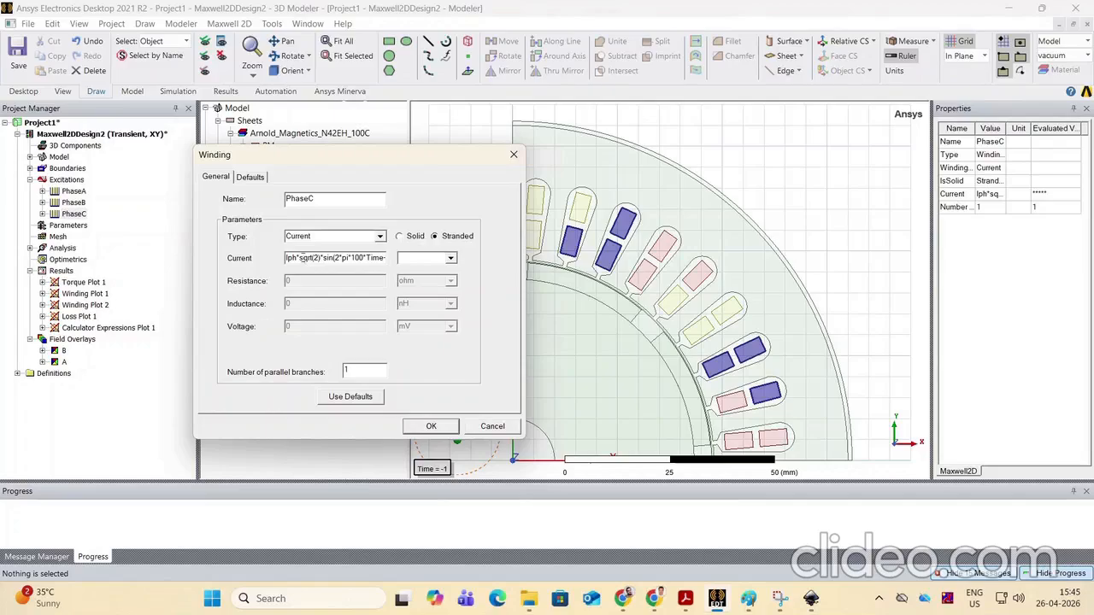
key("Right")
key("Right")
key("Right")
key("Right")
key("Right")
key("Right")
key("Right")
key("Right")
key("Right")
key("Right")
key("Right")
key("Right")
key("Right")
key("Right")
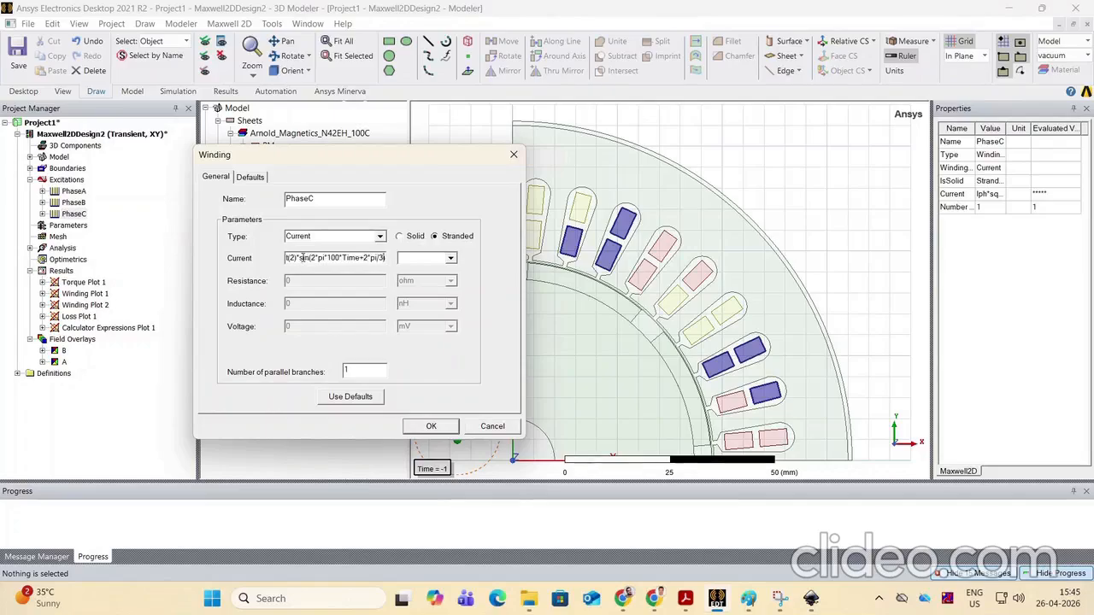
type("+gamma")
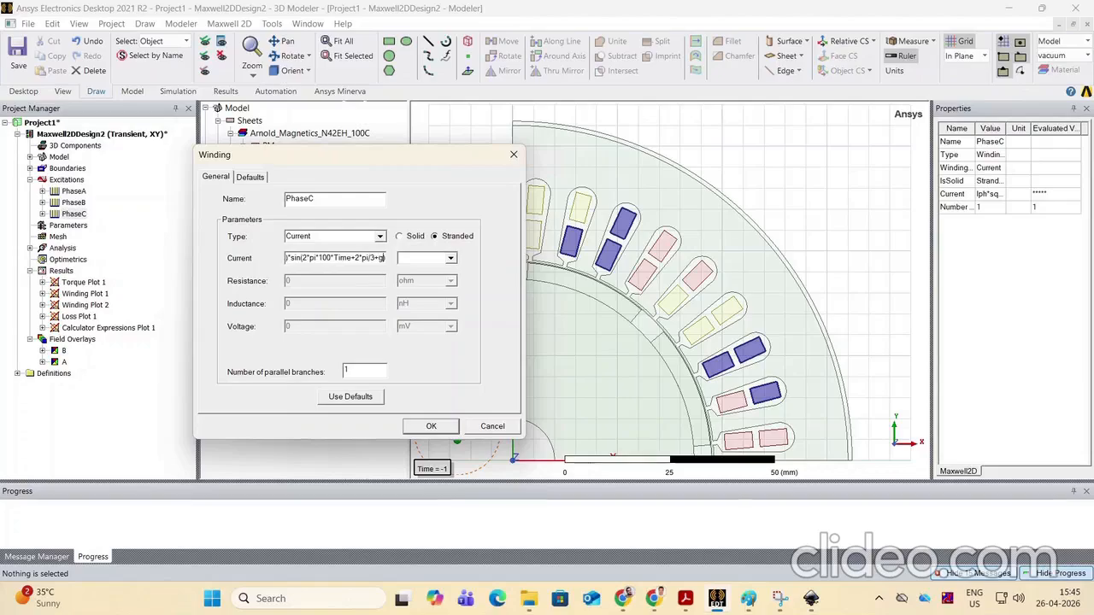
left_click(432, 427)
left_click(863, 354)
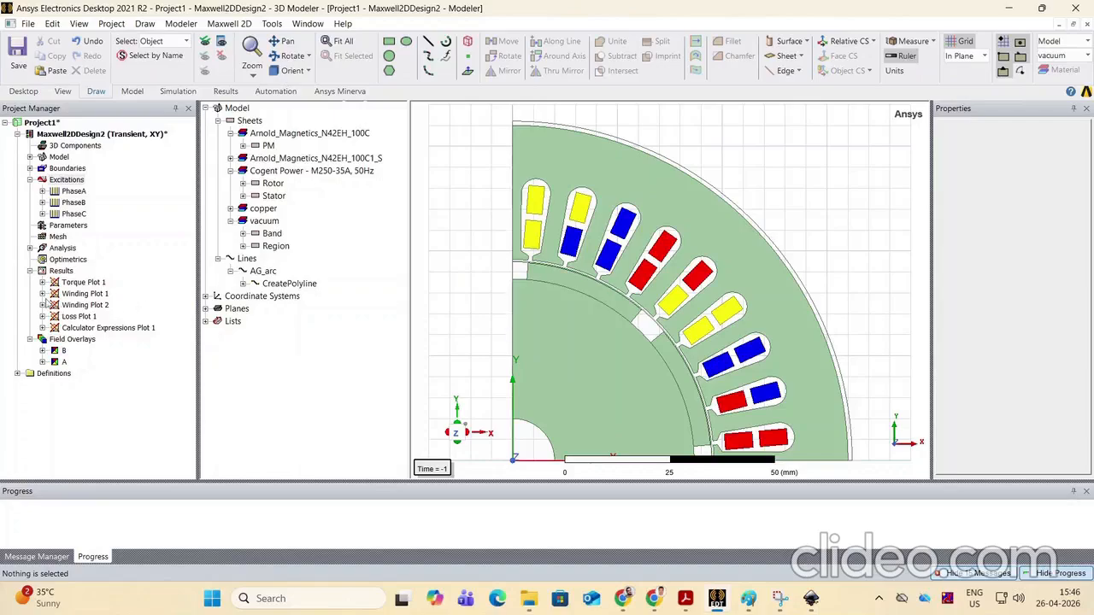
Add a parametric setup under Optimetrics and choose gamma as its sweep variable
left_click(56, 261)
right_click(57, 261)
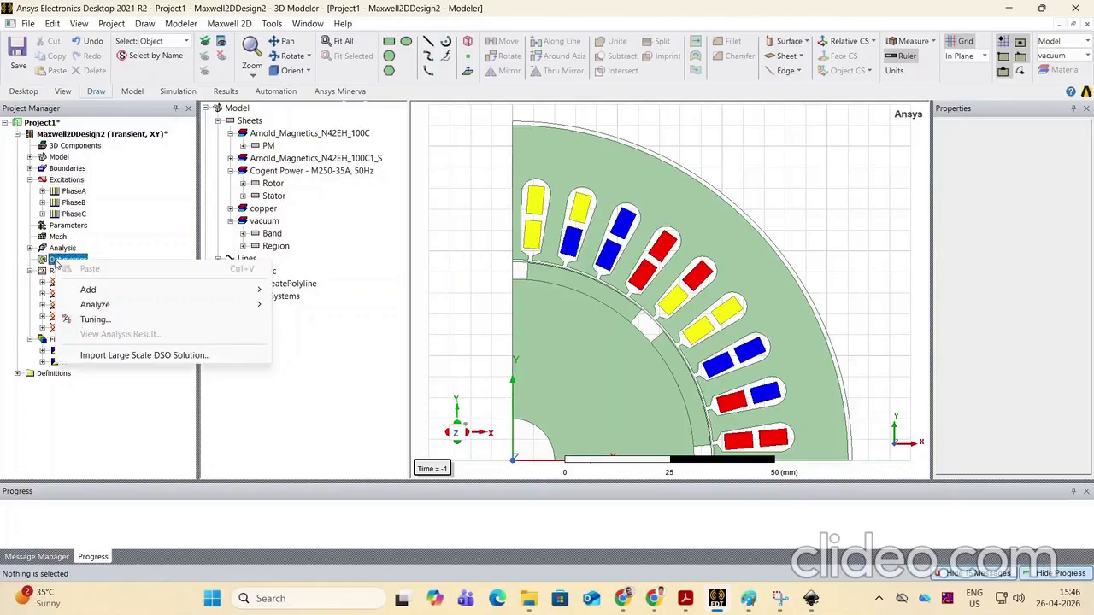
mouse_move(84, 291)
left_click(291, 291)
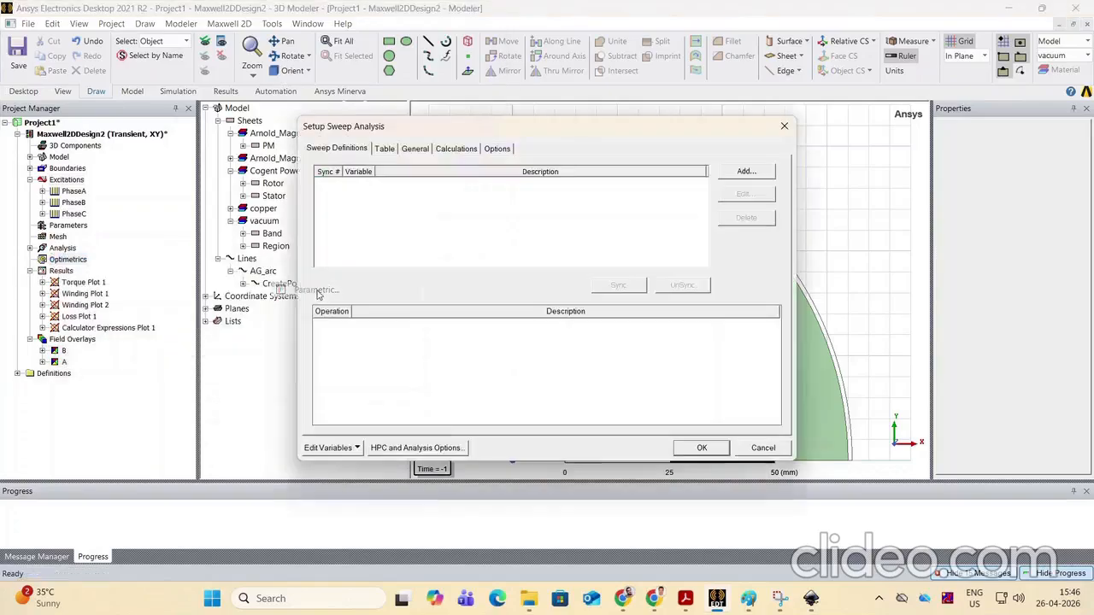
left_click(745, 173)
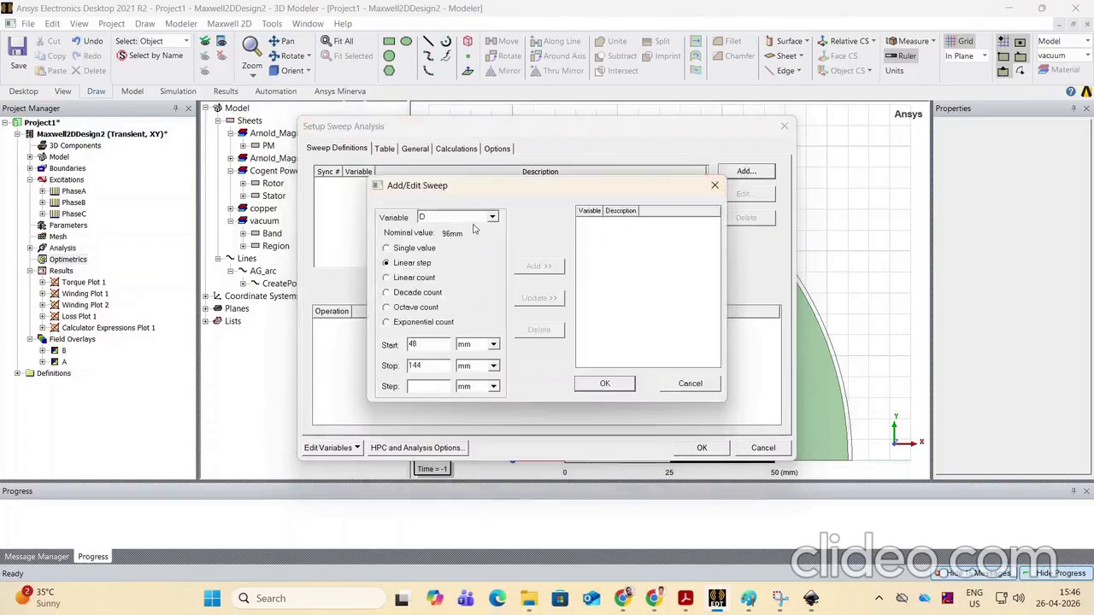
left_click(494, 218)
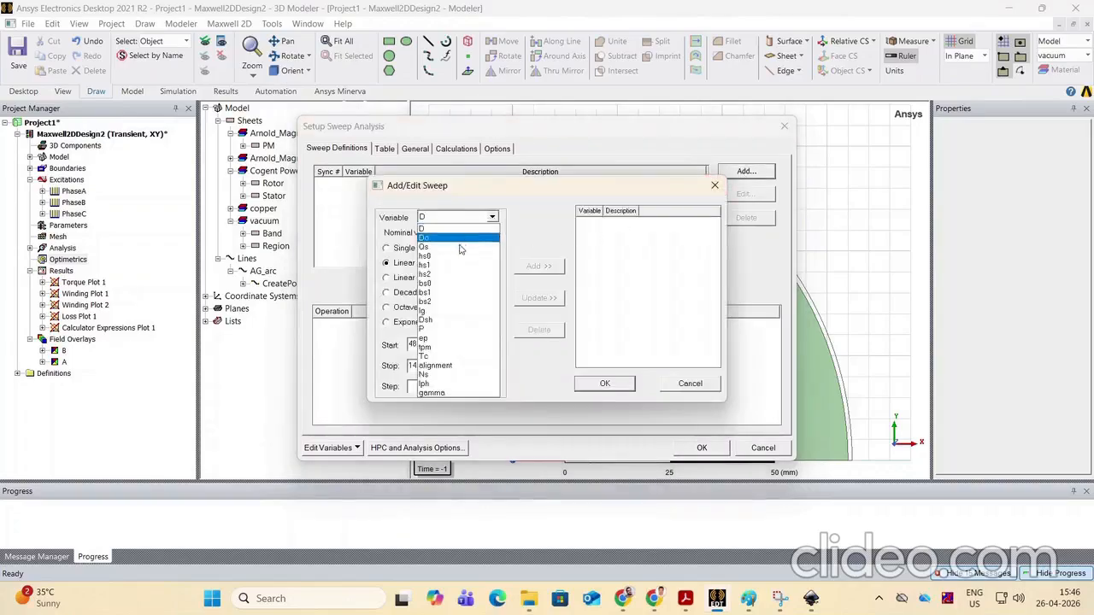
left_click(427, 390)
Define the gamma sweep as a linear step from 0 to 90 deg in 10 deg steps, check the sweep table and accept the setup
left_click_drag(422, 343, 362, 350)
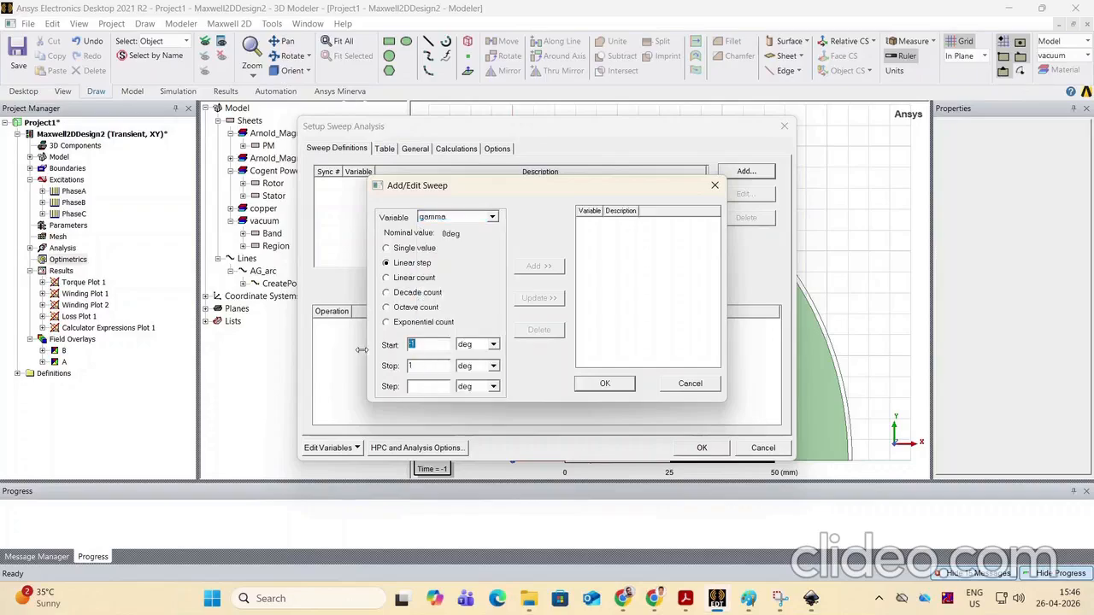
type("0")
left_click_drag(423, 365, 391, 369)
type("9010")
left_click(539, 267)
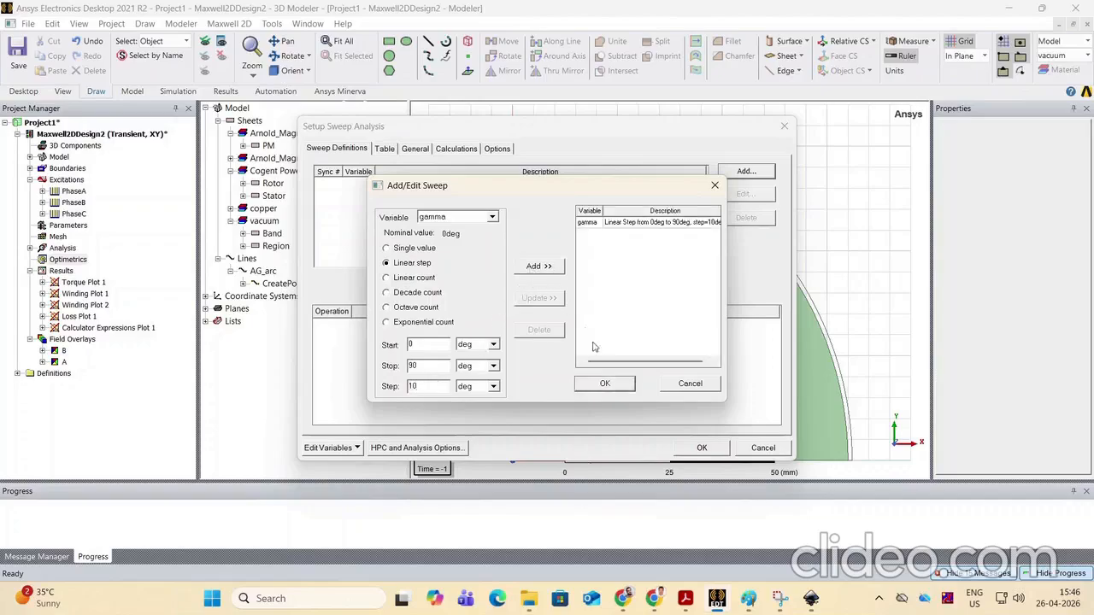
left_click(604, 384)
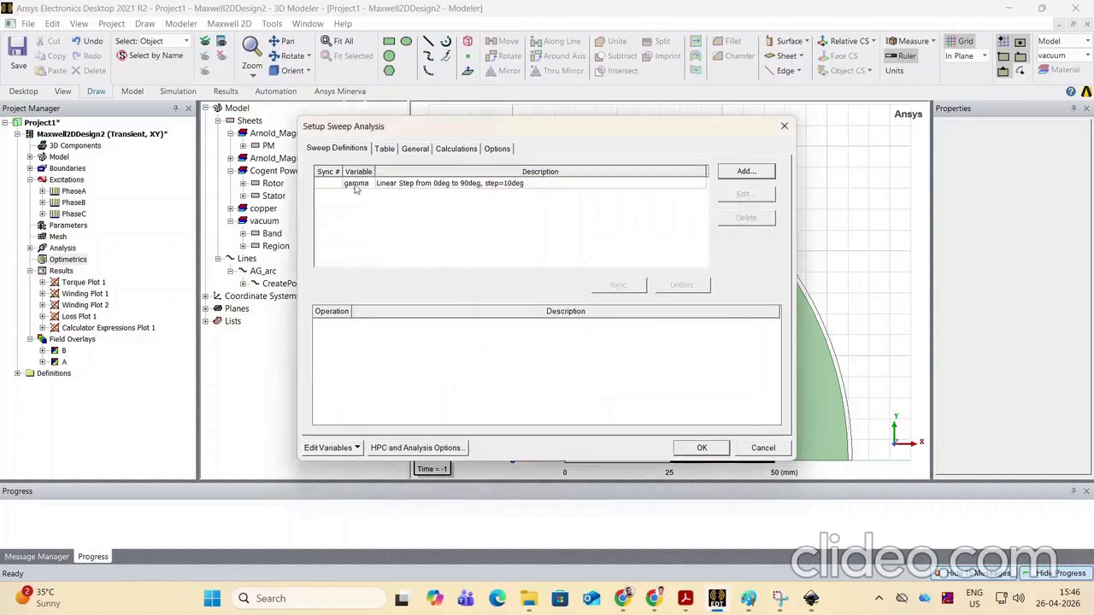
left_click(383, 150)
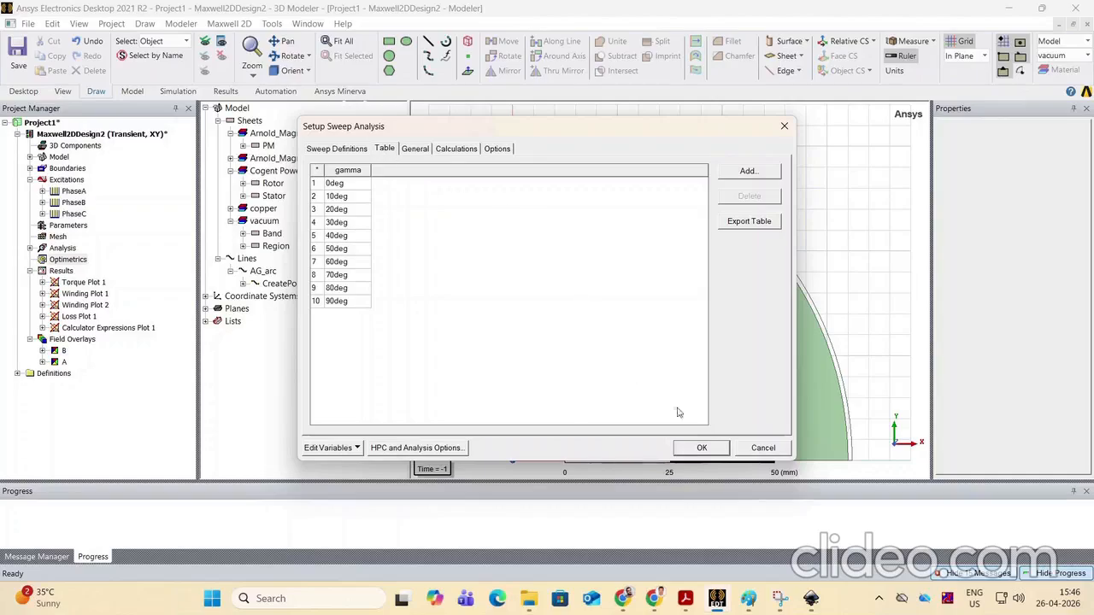
left_click(703, 449)
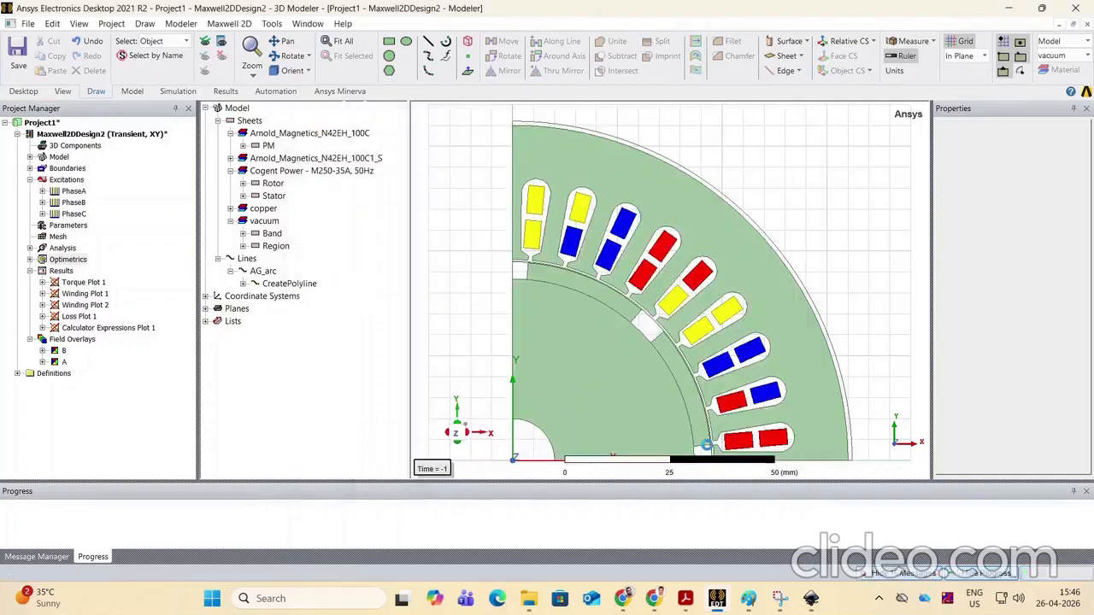
Run the analysis of the parametric setup under Optimetrics
left_click(30, 259)
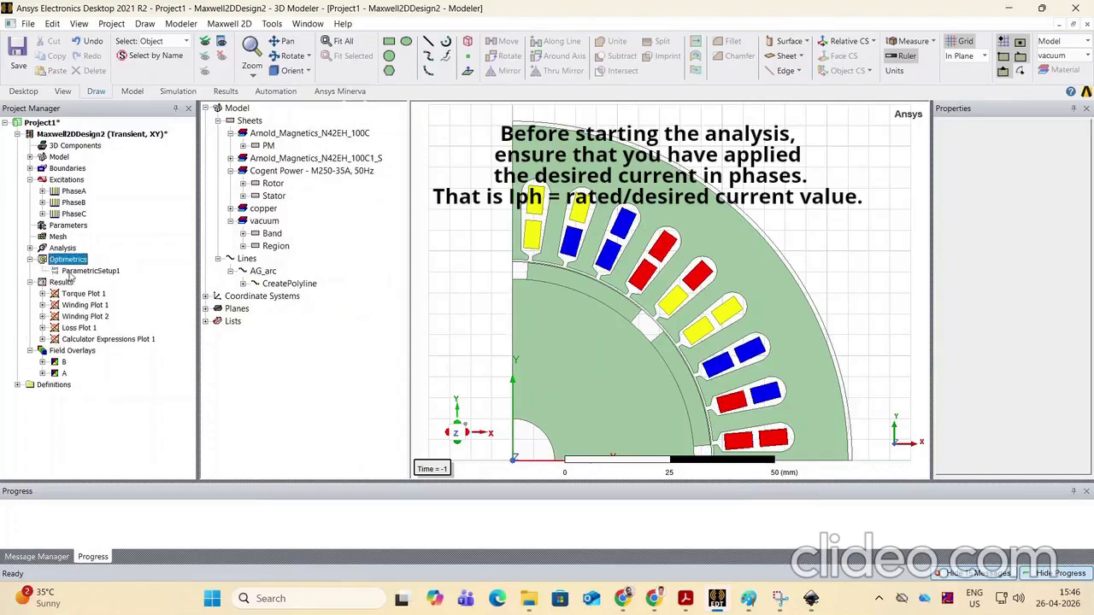
left_click(86, 271)
right_click(72, 274)
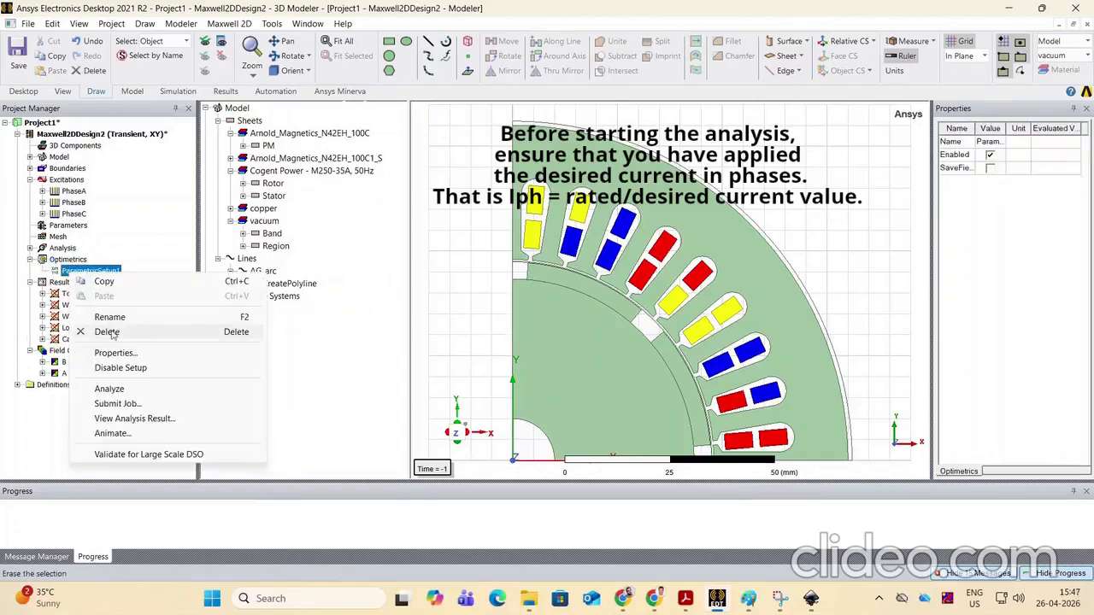
left_click(109, 389)
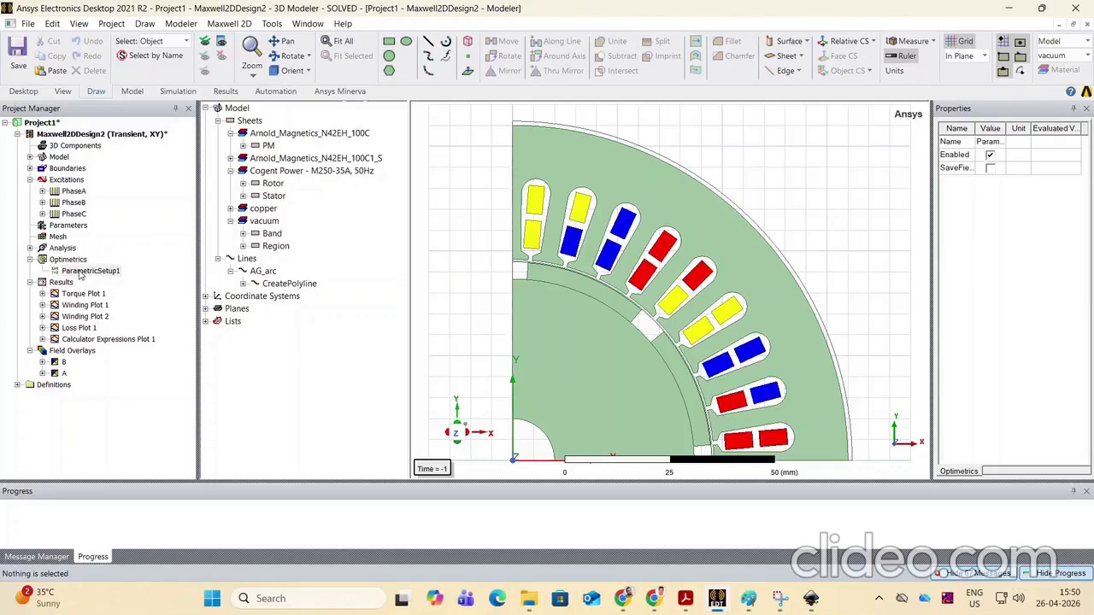
Check the field saving settings of the transient solve setup Setup1
left_click(30, 248)
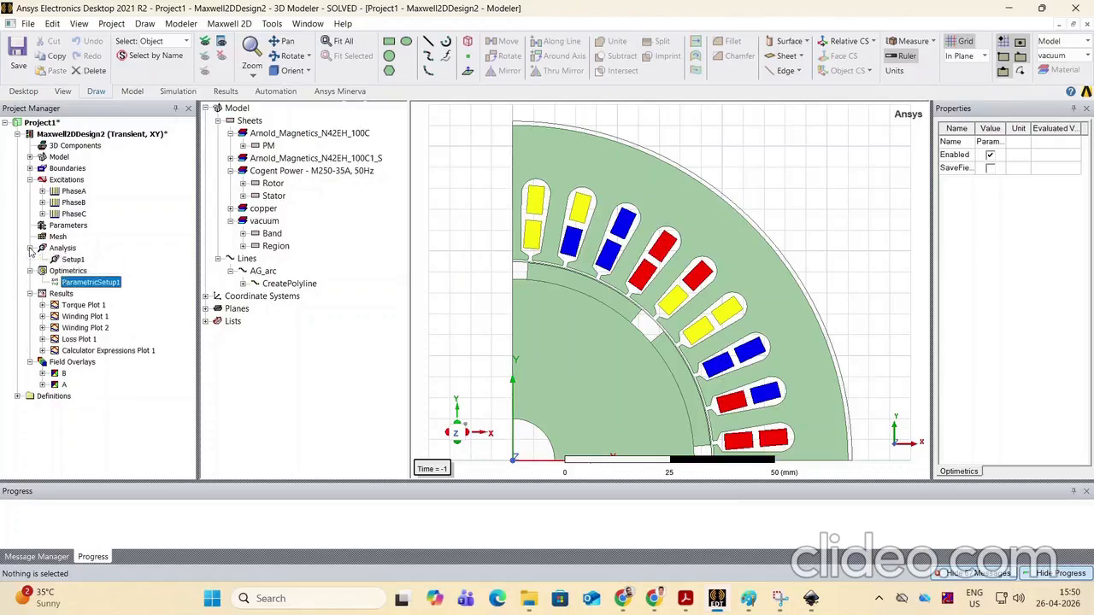
double_click(73, 260)
left_click(416, 137)
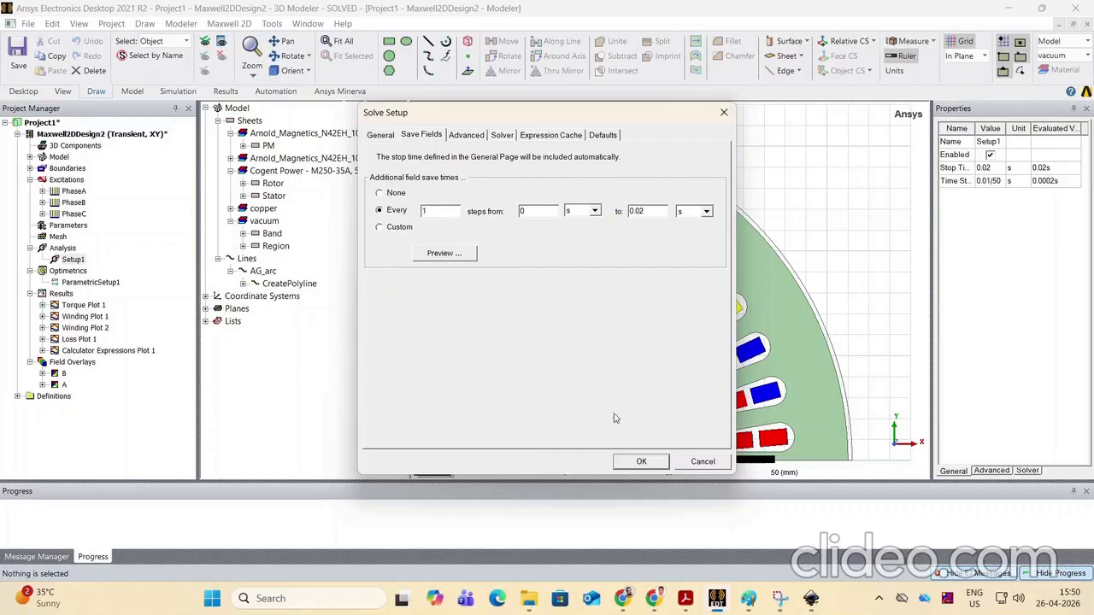
left_click(641, 461)
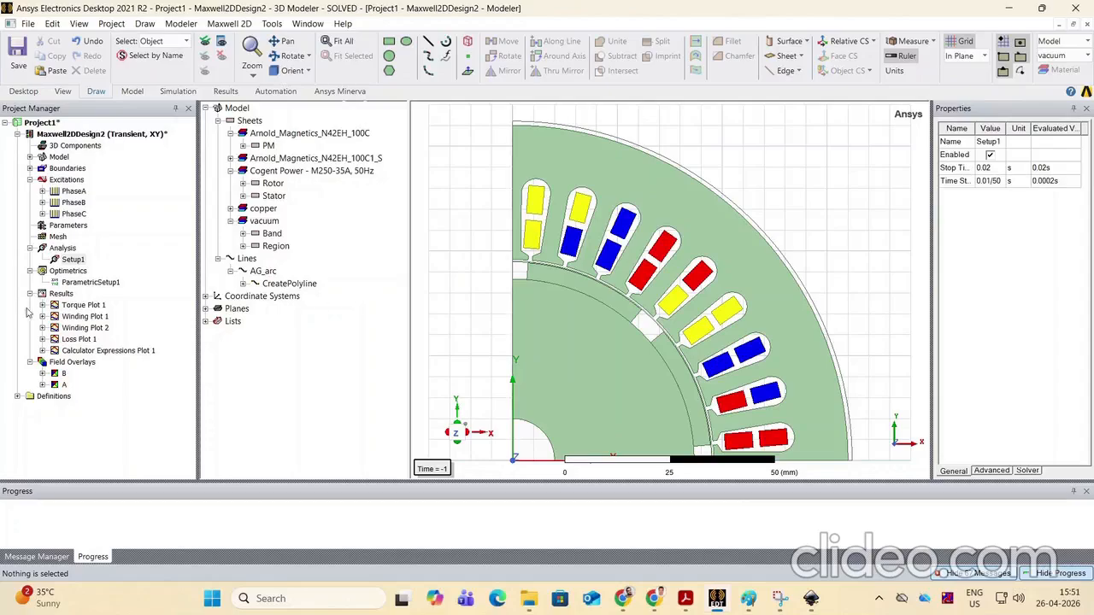
Start a new rectangular transient report with avg(Moving1.Torque) as the Y quantity
left_click(30, 271)
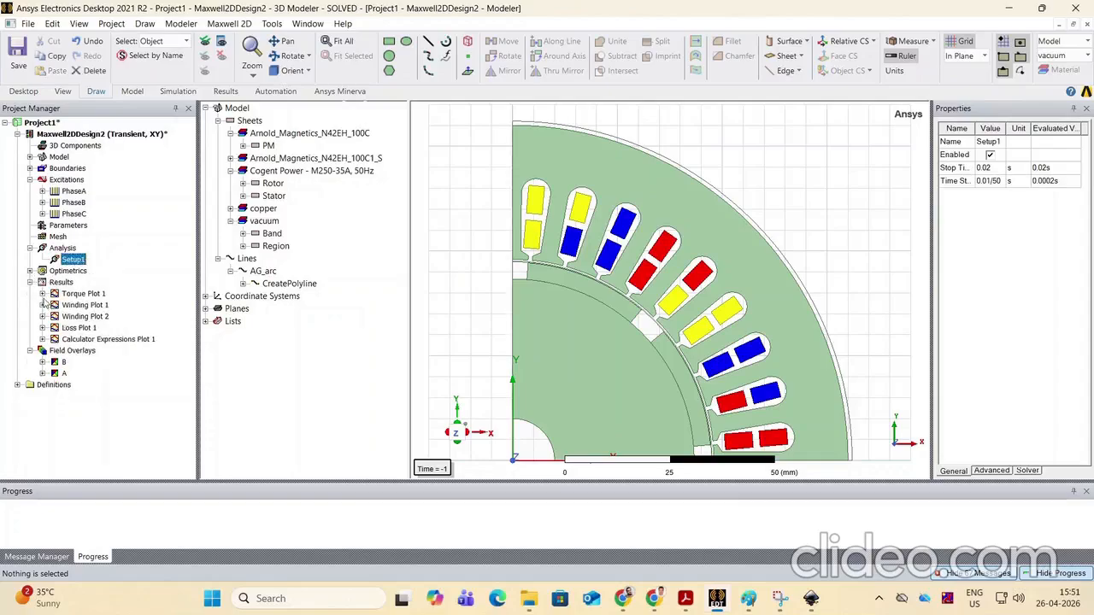
right_click(56, 283)
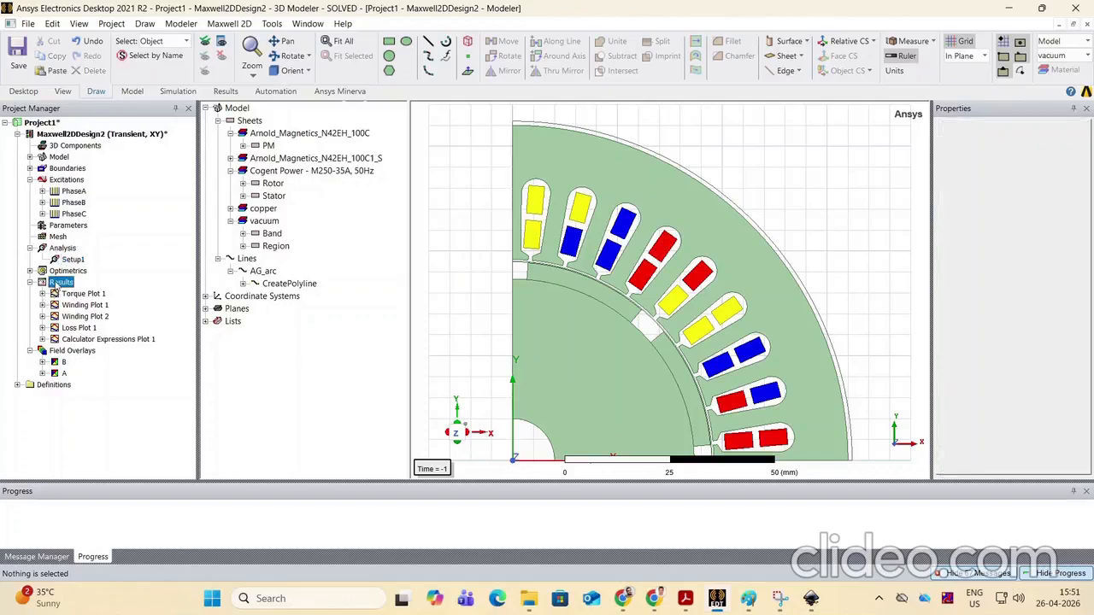
mouse_move(112, 238)
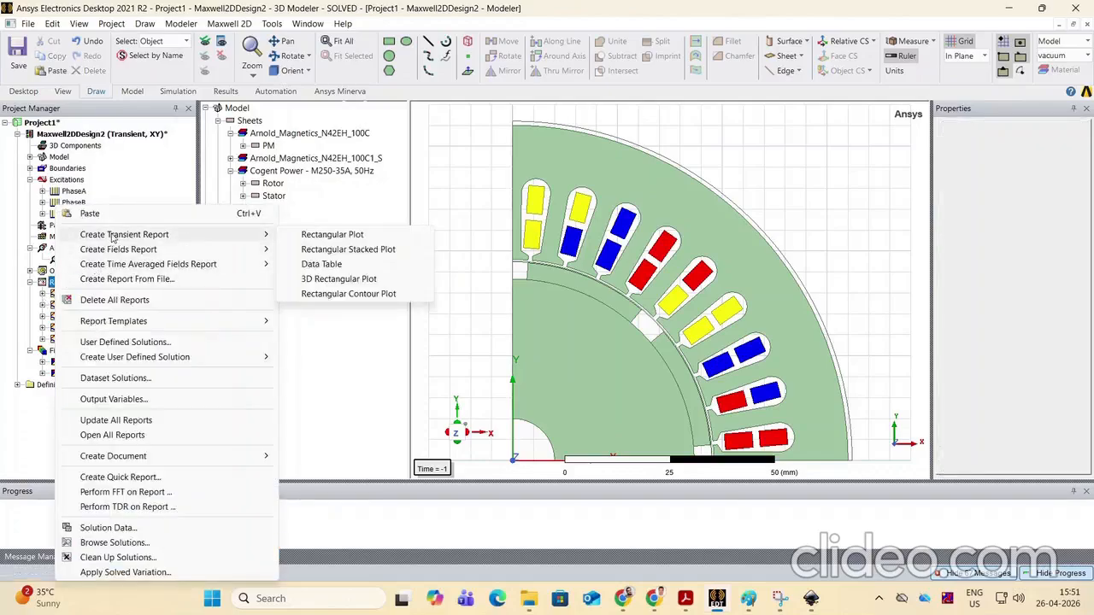
left_click(326, 235)
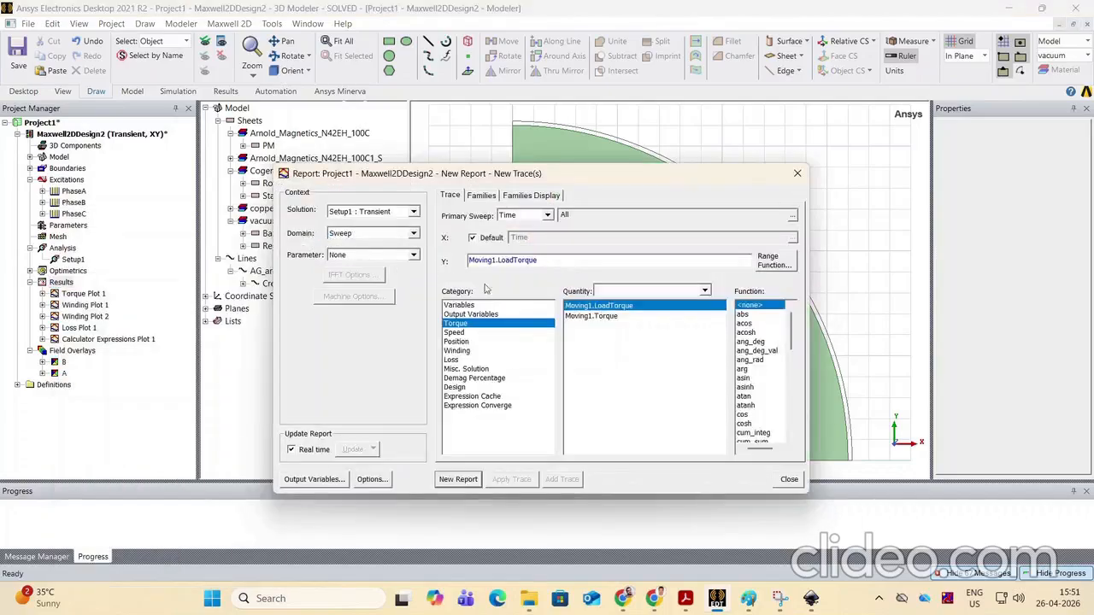
left_click(577, 318)
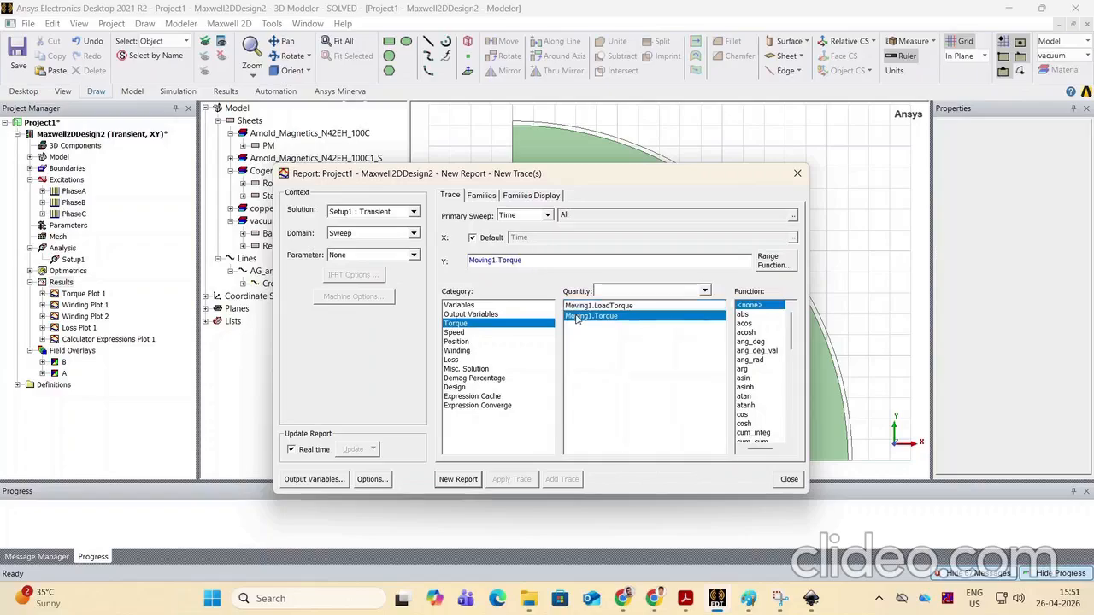
left_click(470, 261)
type("avg(")
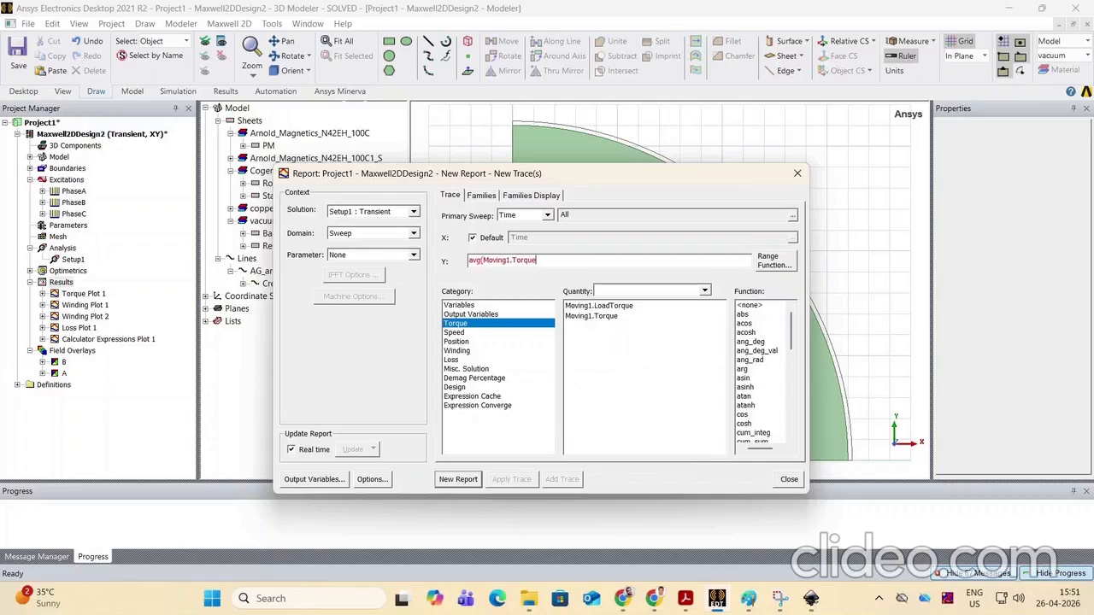
type(")")
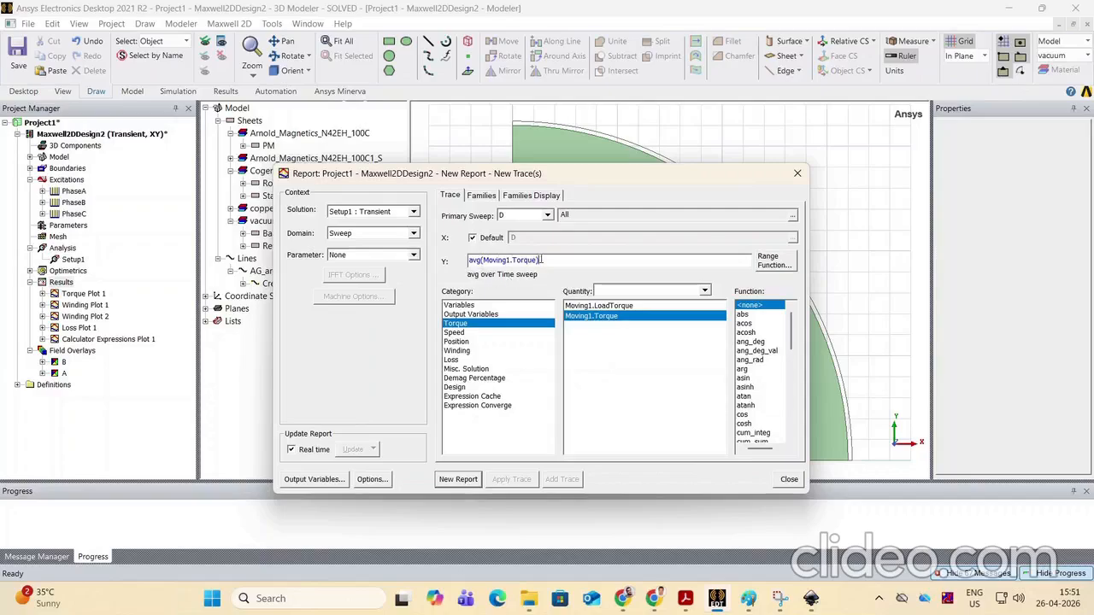
Include all gamma values in the report families, set gamma as the primary sweep and create the average torque plot
left_click(550, 215)
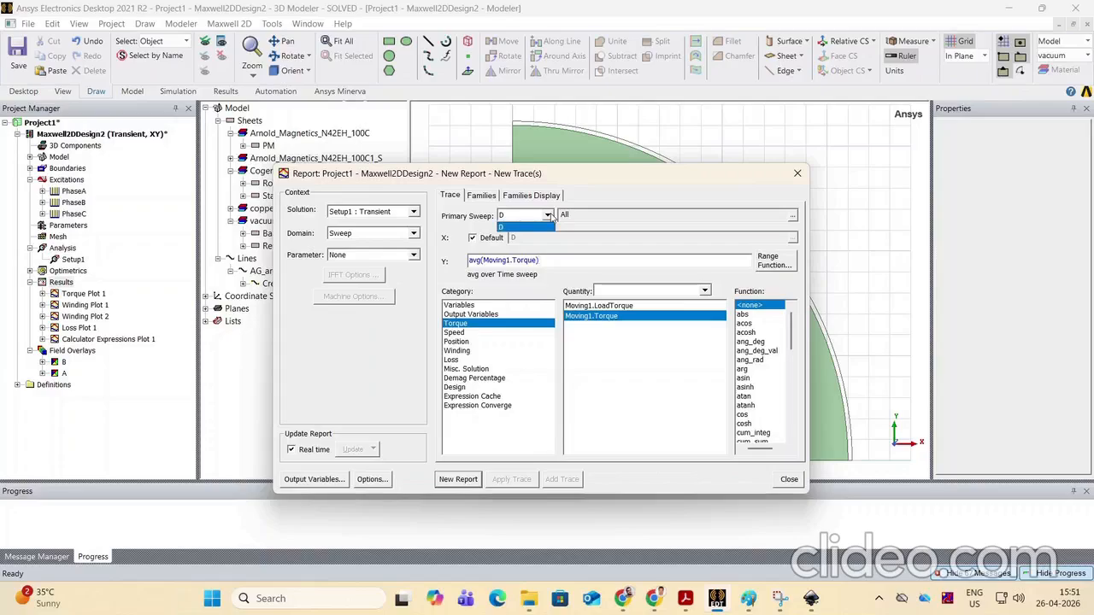
left_click(581, 202)
left_click(492, 198)
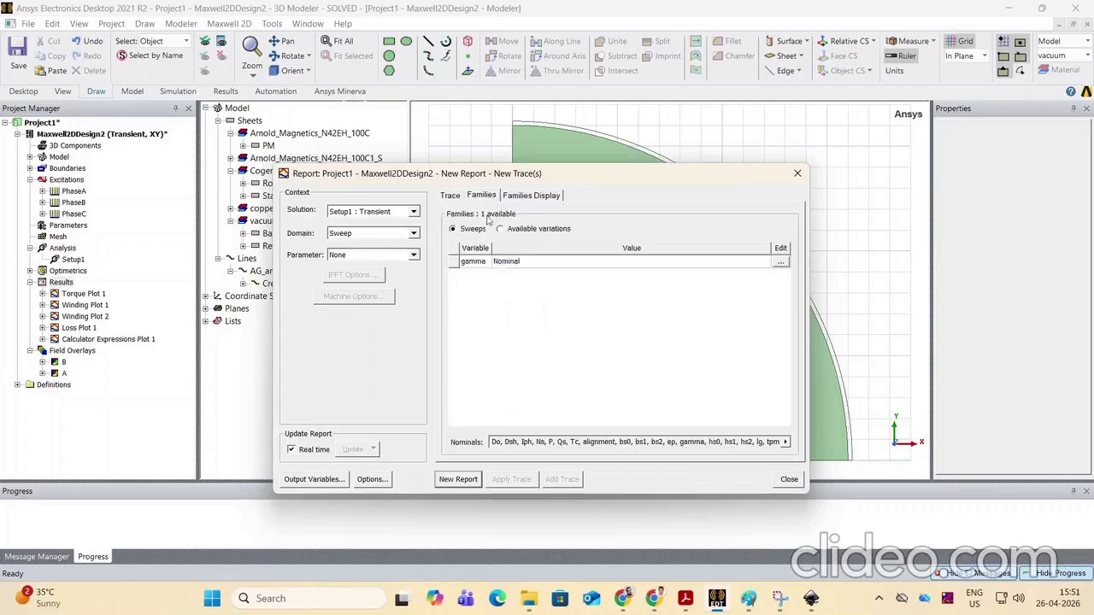
left_click(781, 263)
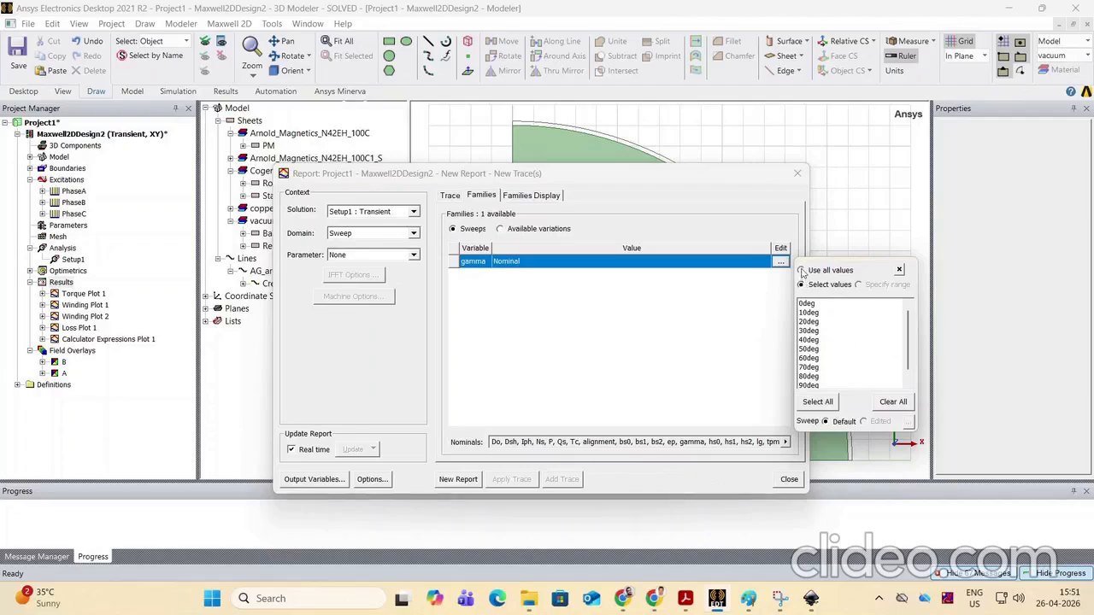
left_click(803, 272)
left_click(755, 298)
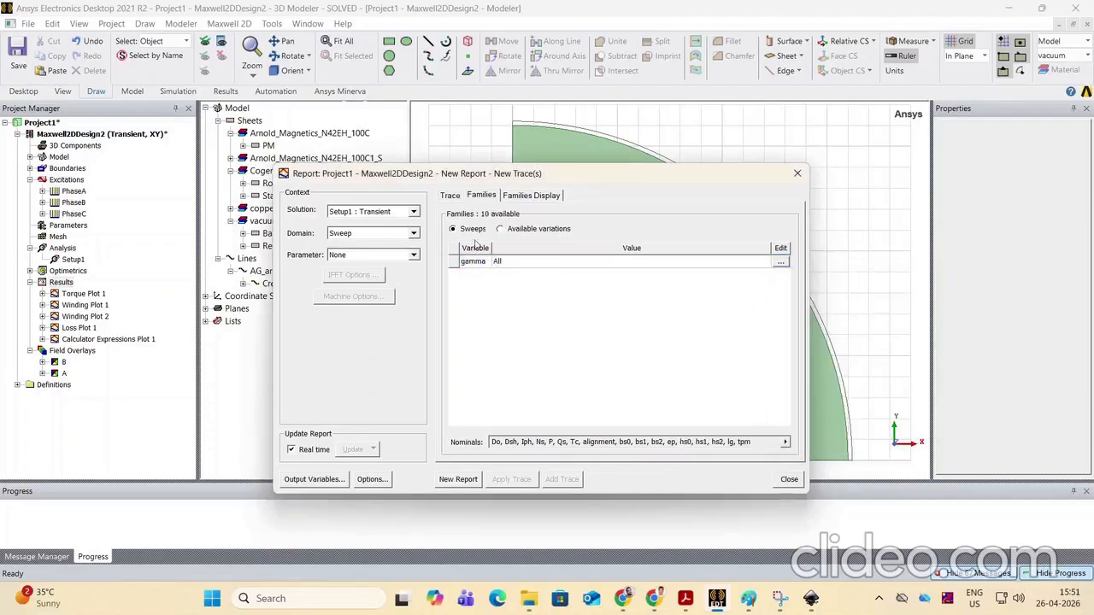
left_click(451, 198)
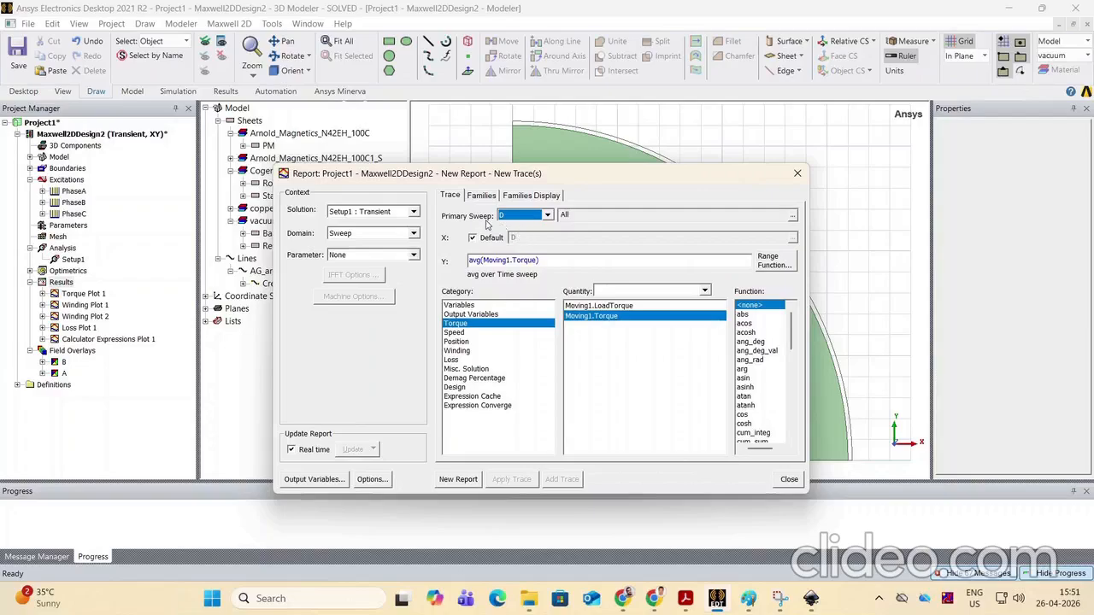
left_click(547, 215)
left_click(525, 241)
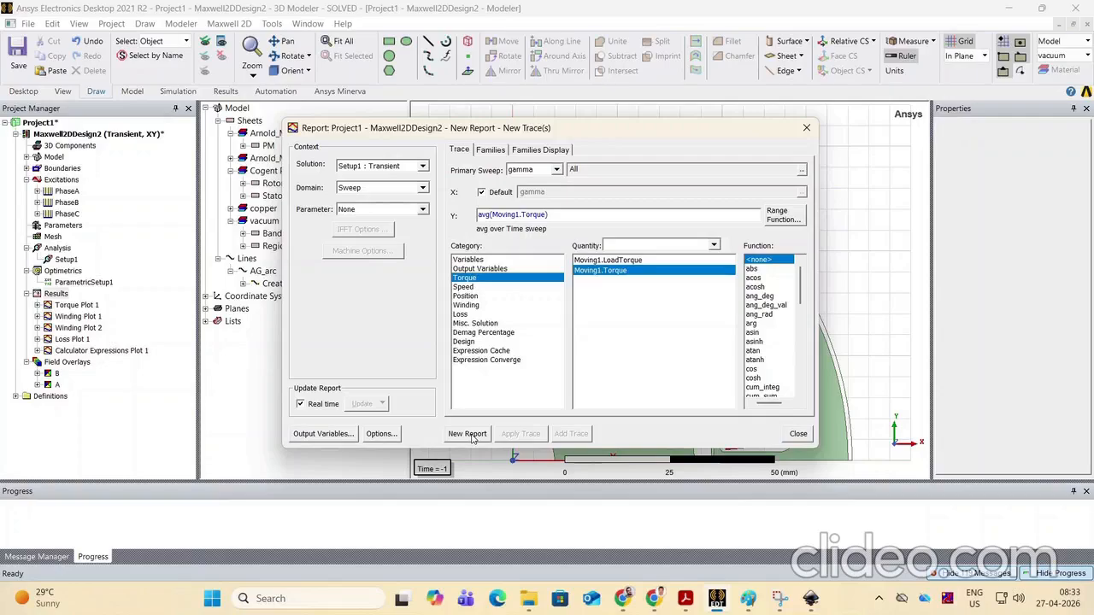
left_click(467, 434)
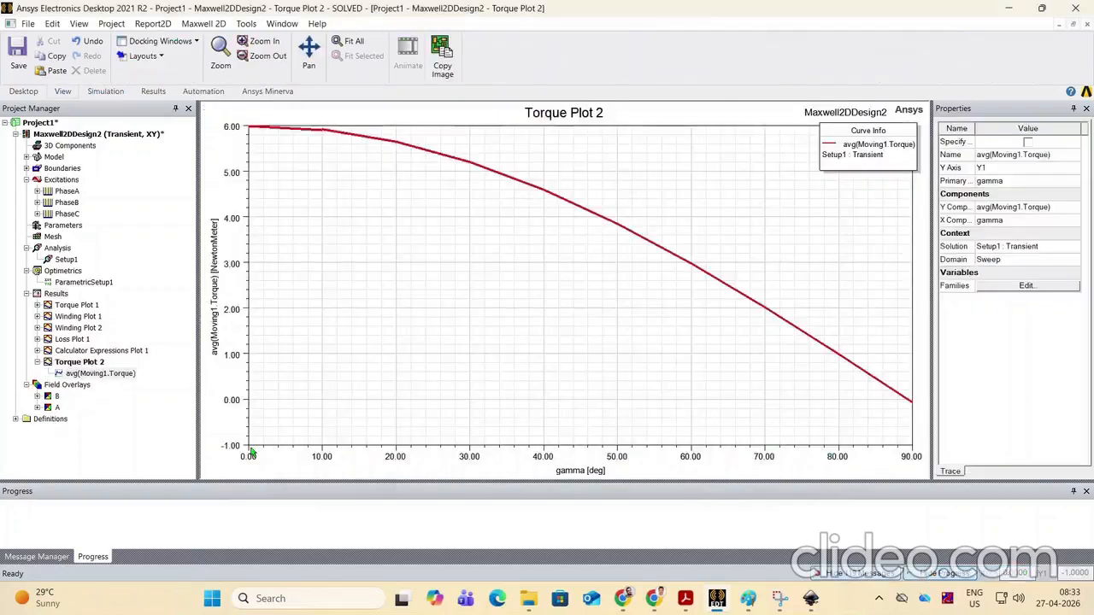